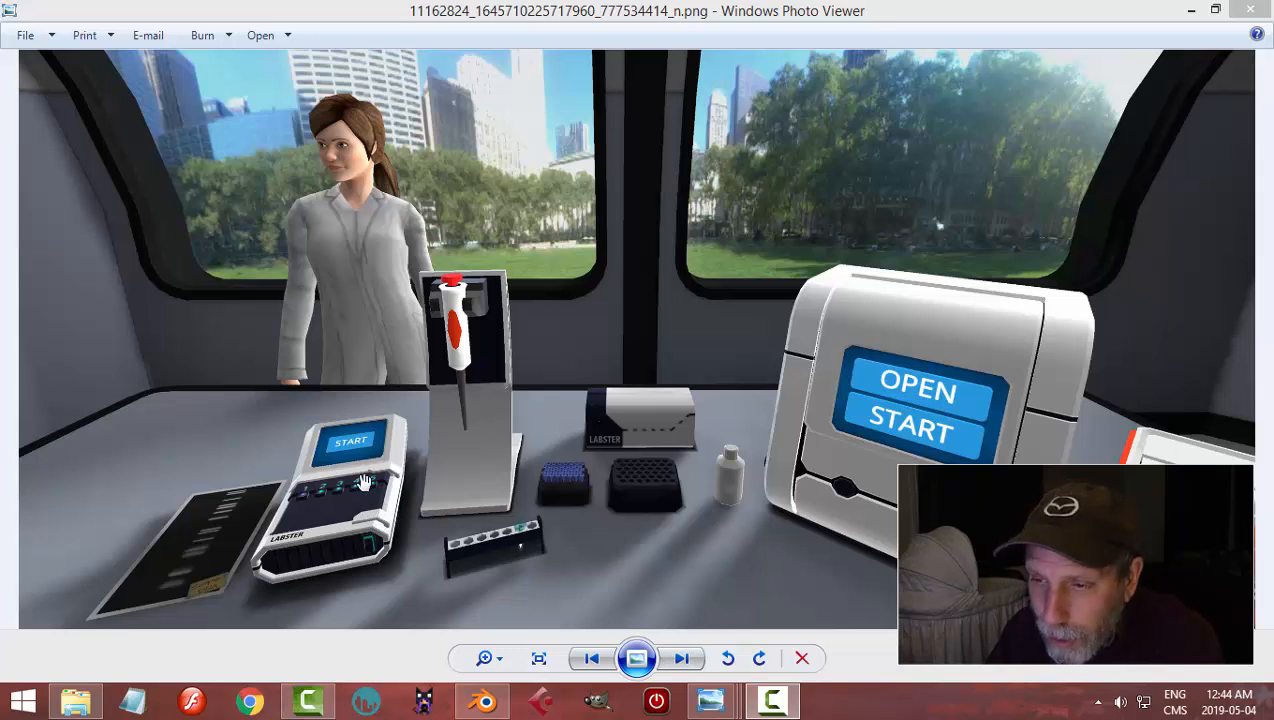
Step: Inspect the handheld device in the lab reference picture, and switch to Blender to examine the MedProbe reference model from several angles
drag(348, 508, 350, 490)
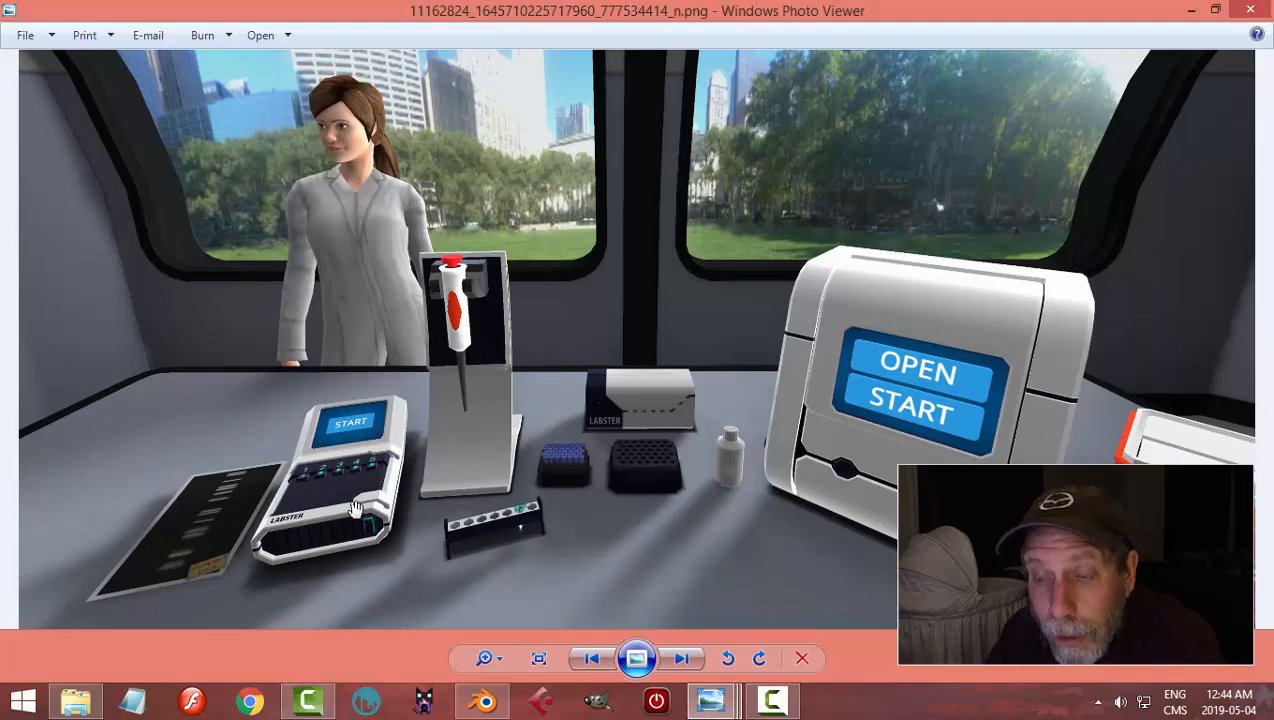
click(484, 701)
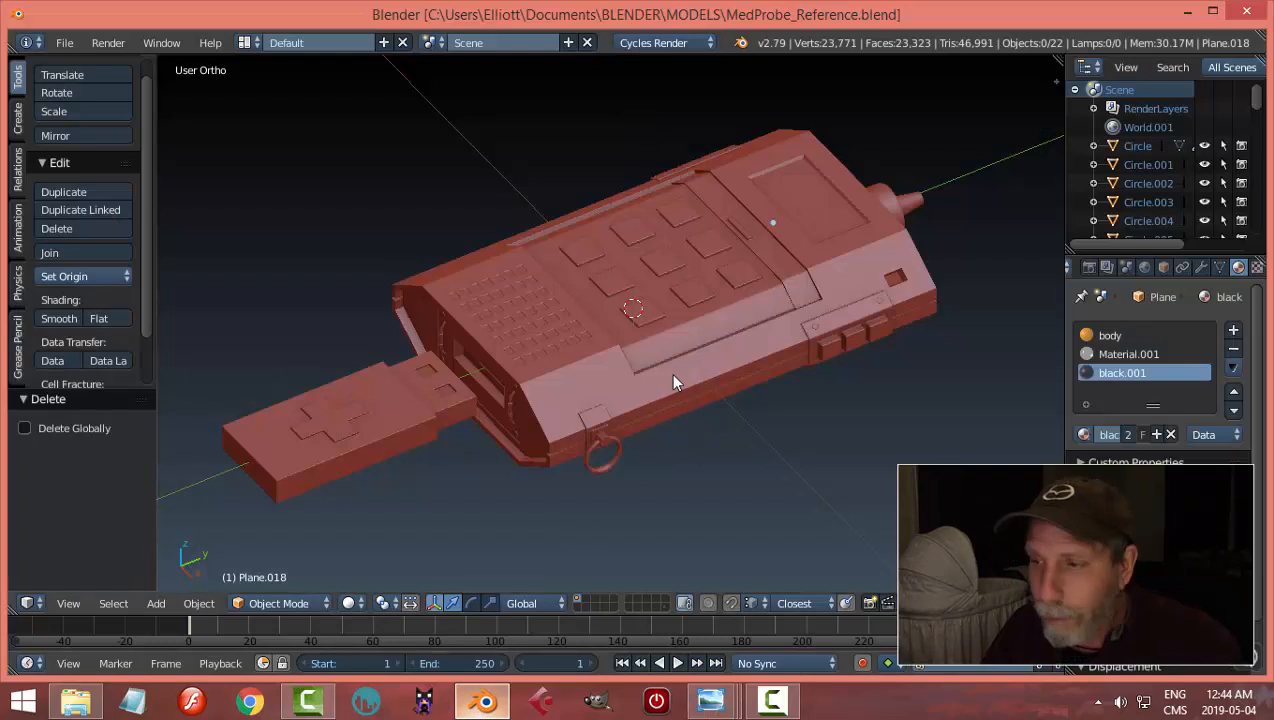
middle_drag(668, 390, 530, 367)
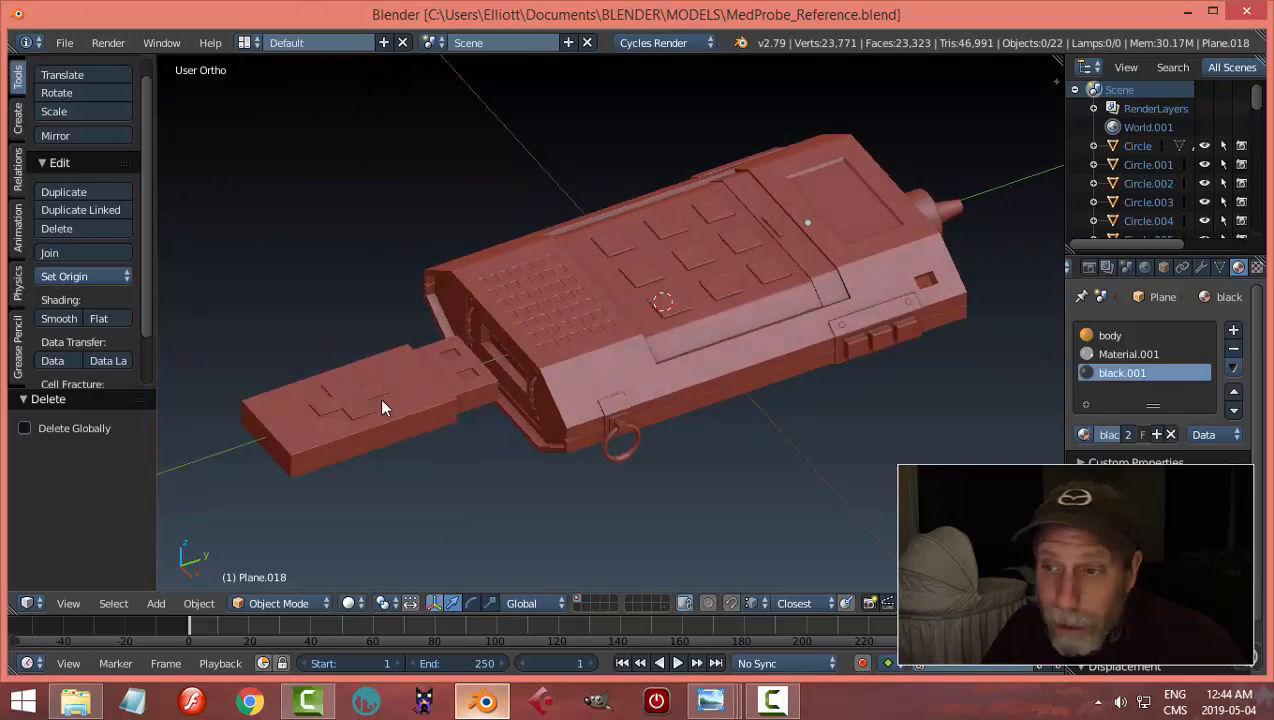
middle_drag(644, 352, 697, 346)
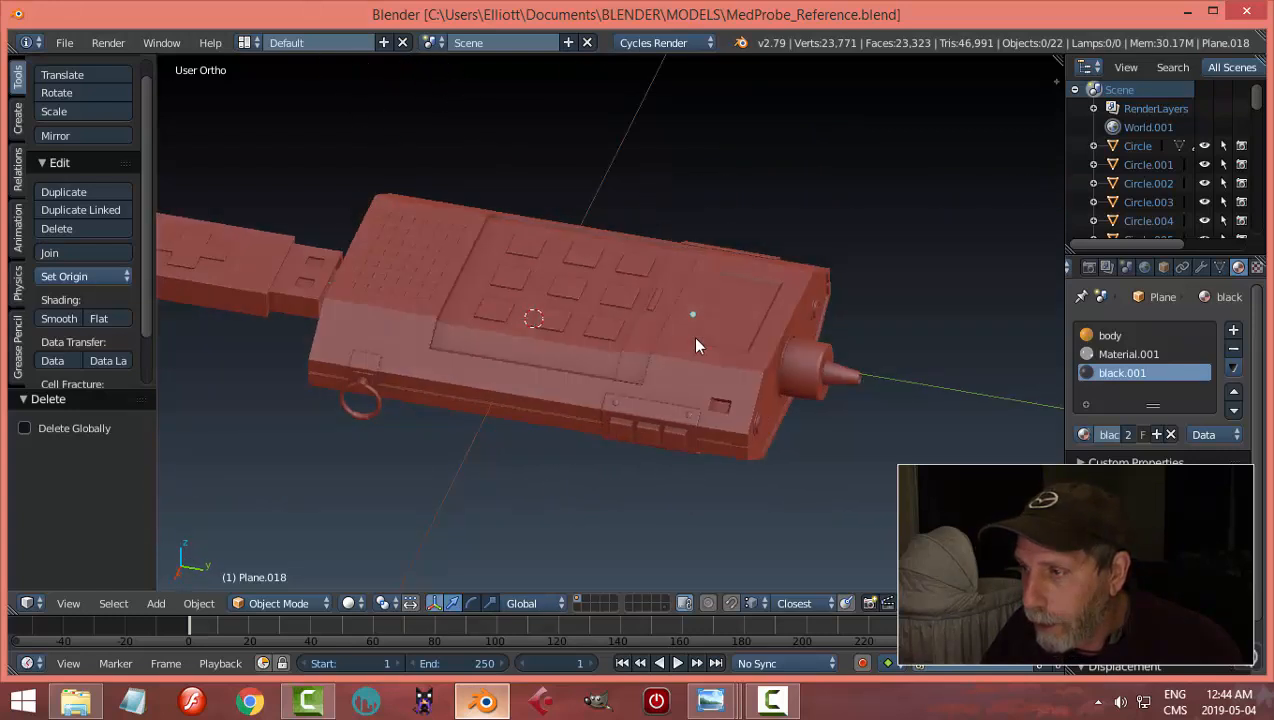
middle_drag(758, 378, 785, 406)
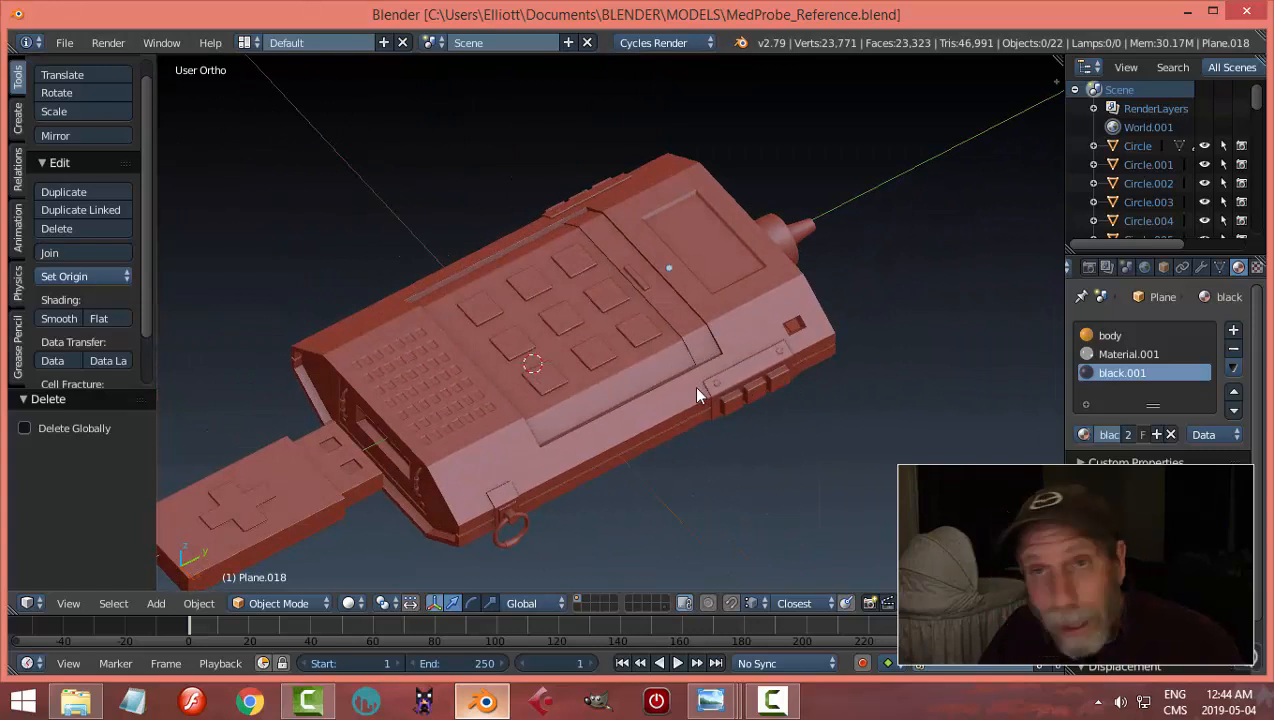
middle_drag(697, 390, 585, 377)
Step: Switch to Windows Photo Viewer and review the MedProbe side, front and back reference images and the MedProbe_BackgroundImage_Info.jpg settings
mouse_move(728, 703)
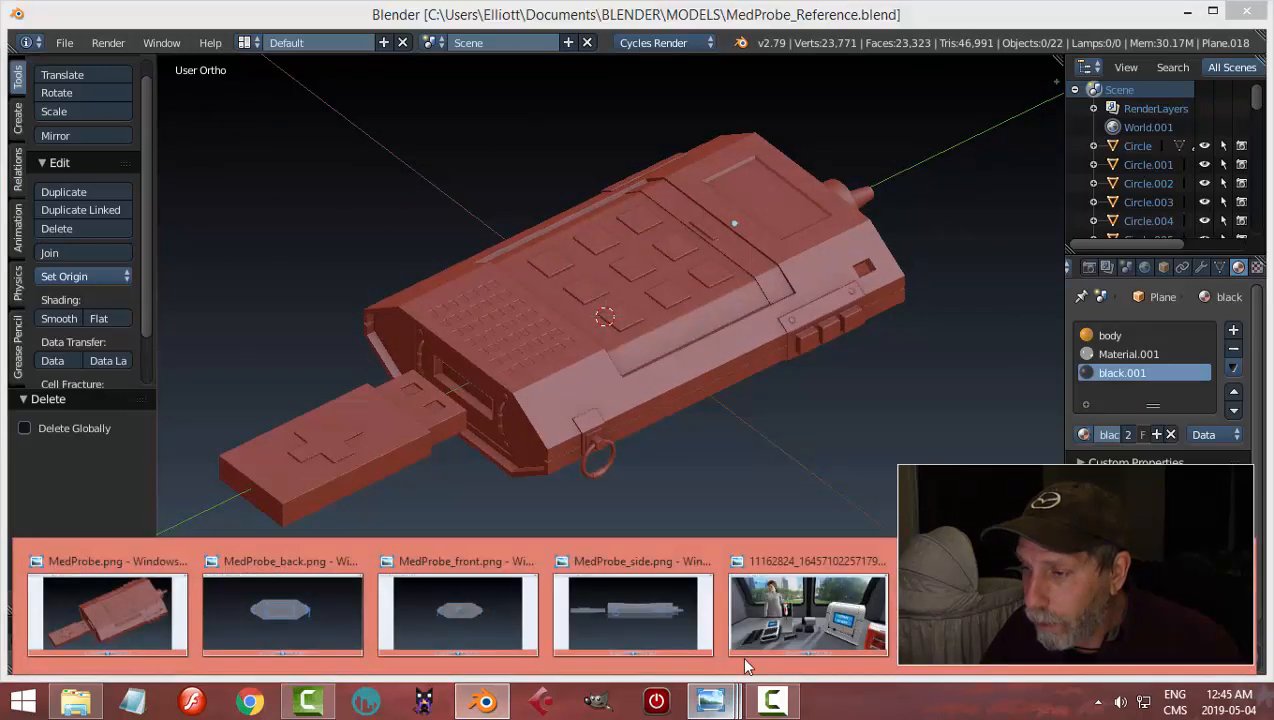
click(633, 602)
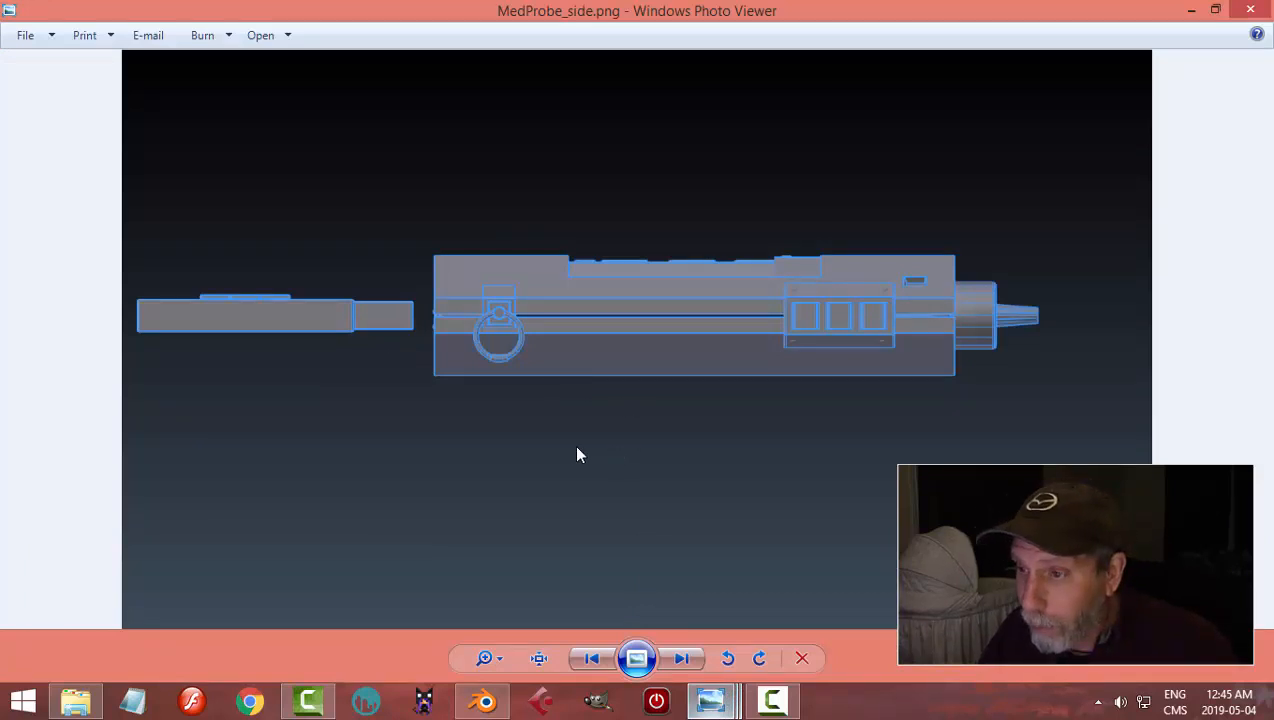
mouse_move(711, 700)
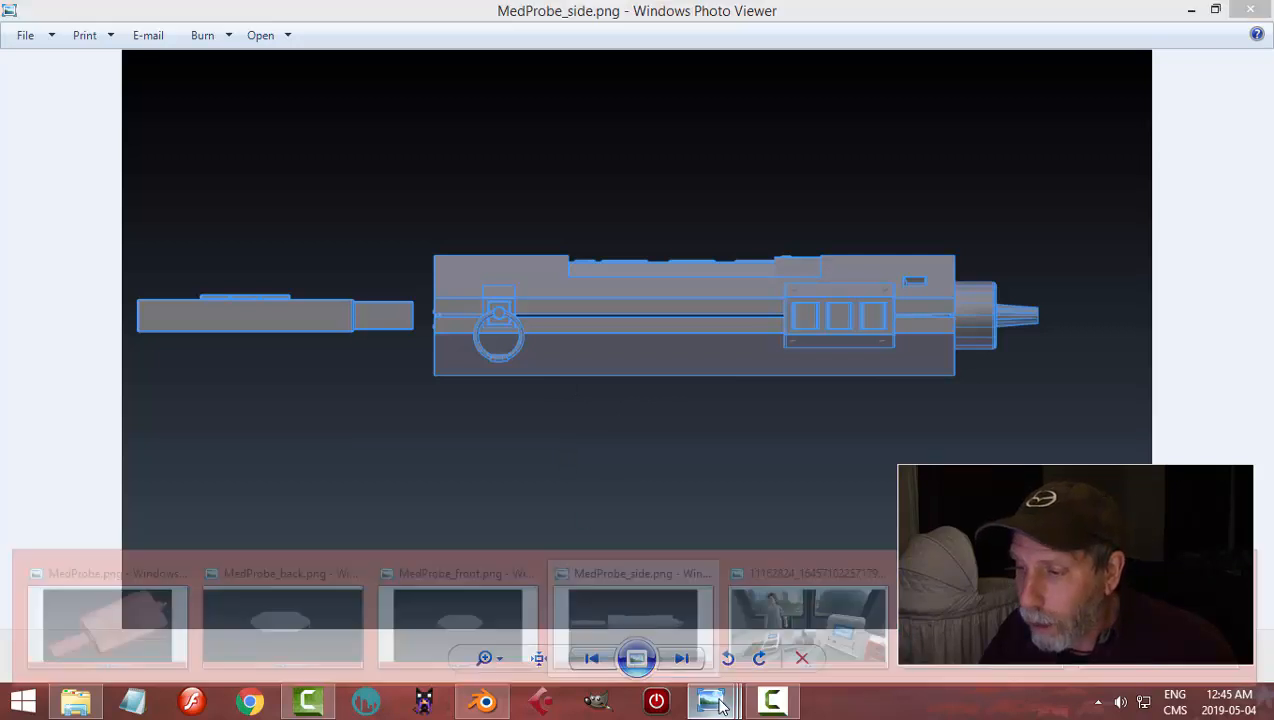
click(519, 615)
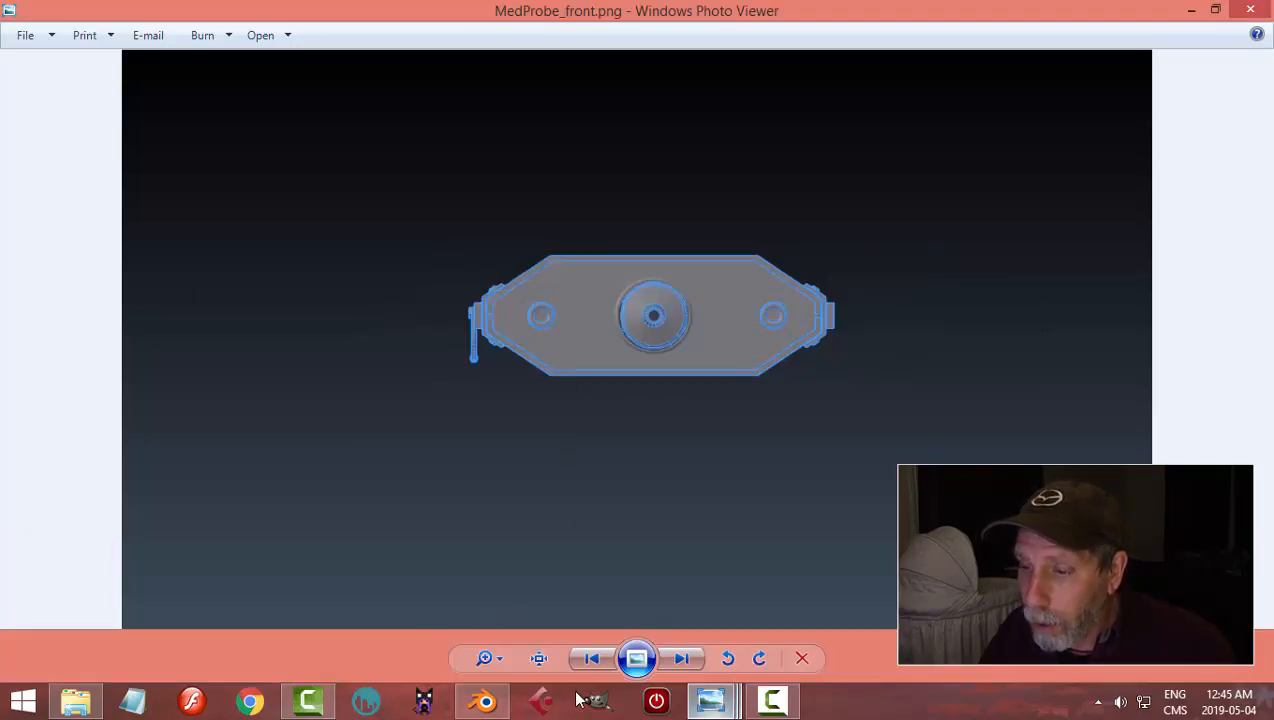
click(324, 629)
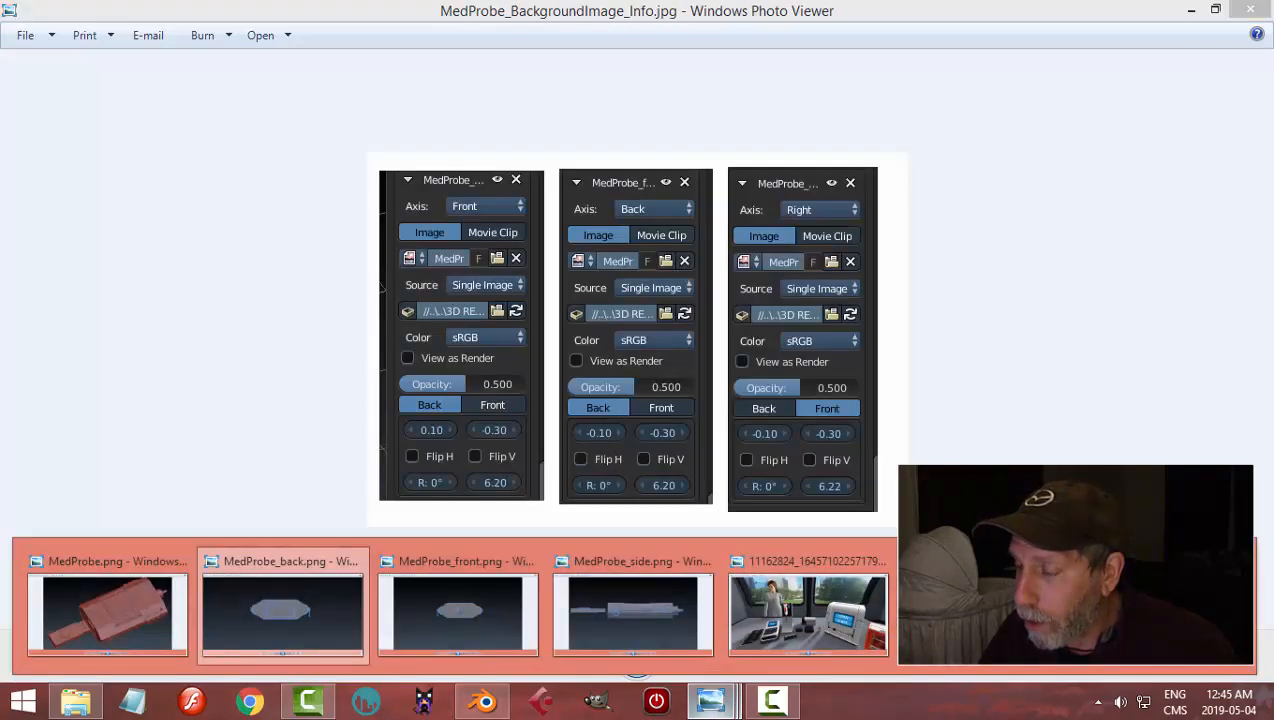
click(975, 610)
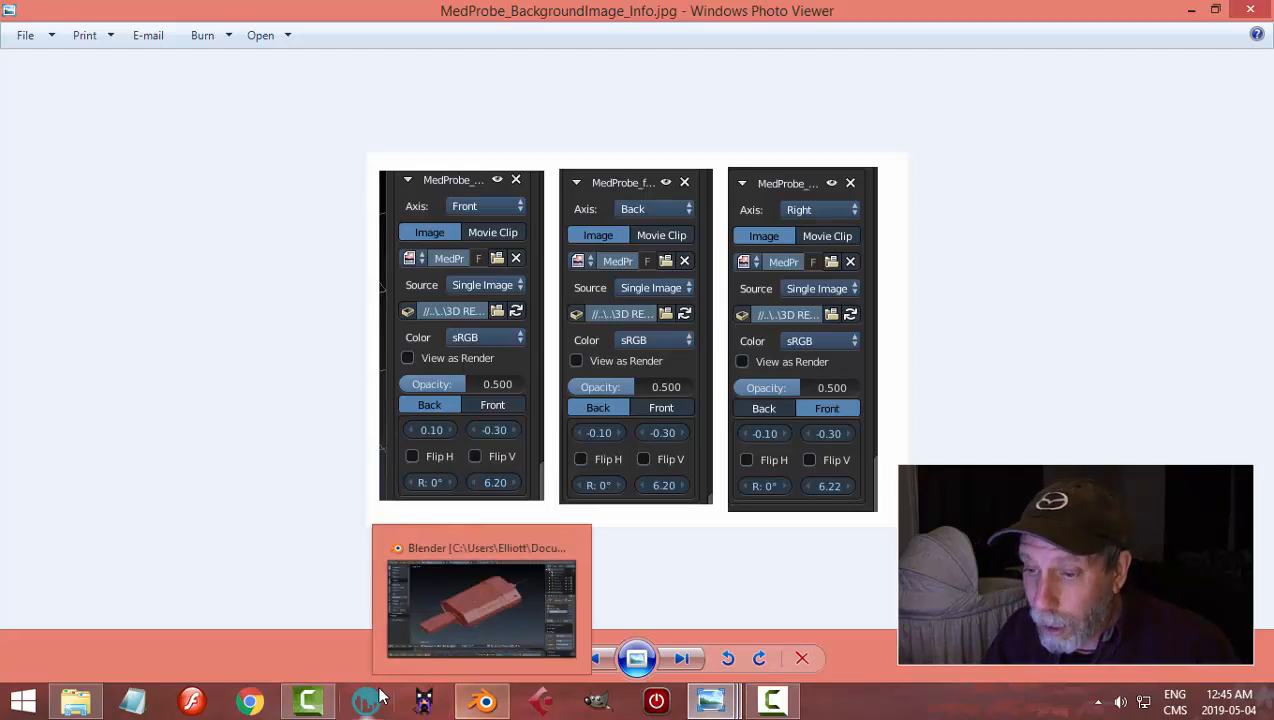
Step: Return to Blender and open the recent file MedProbe_video.blend
click(489, 701)
middle_drag(612, 363, 701, 357)
scroll(678, 348, up, 1)
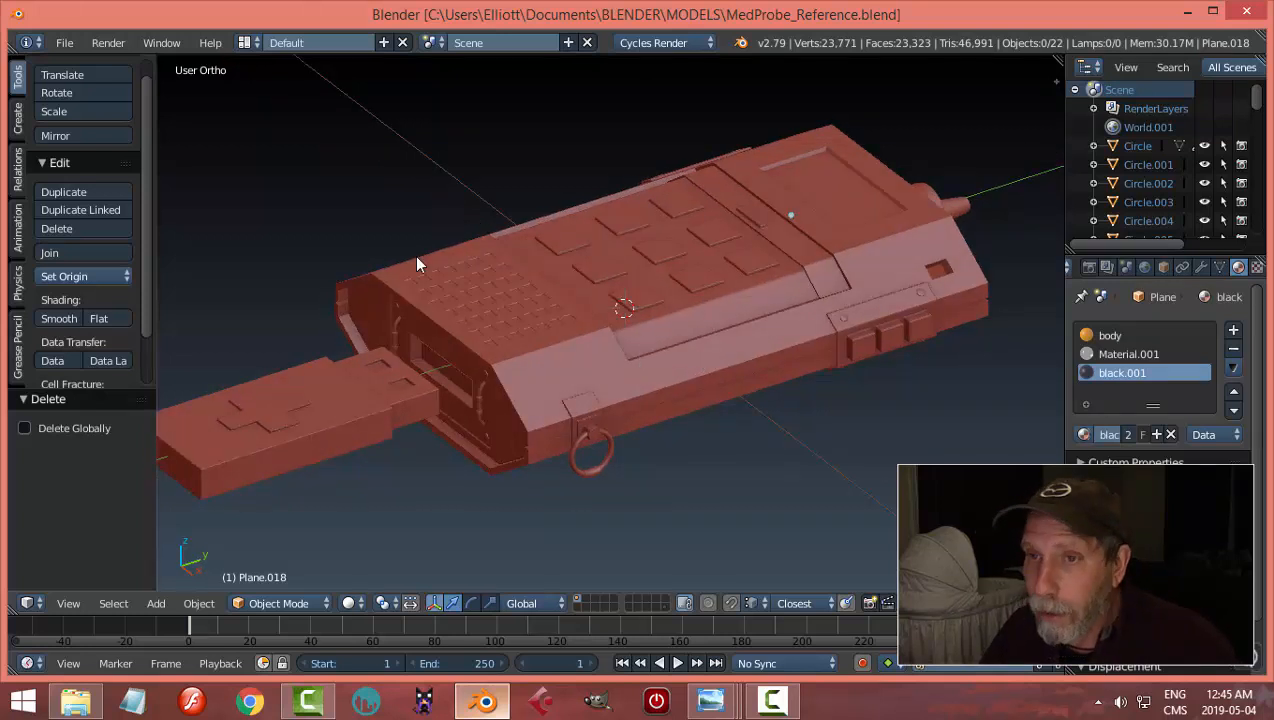
click(68, 43)
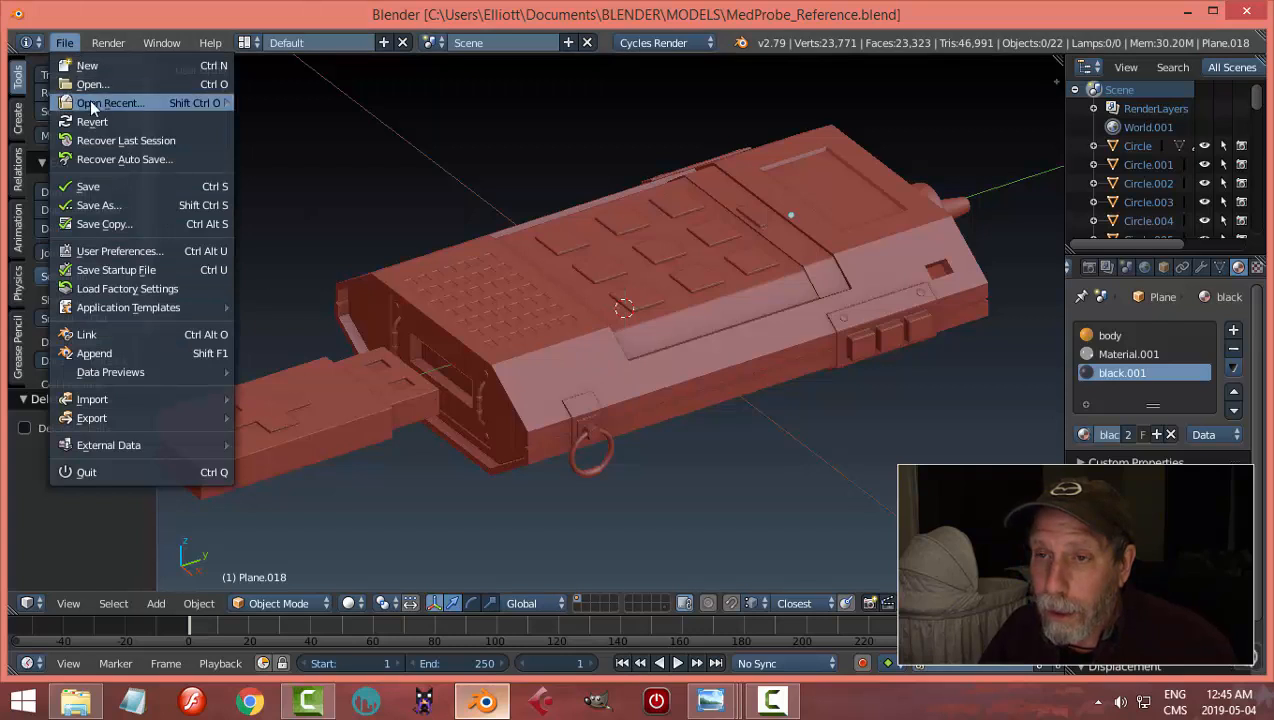
mouse_move(96, 104)
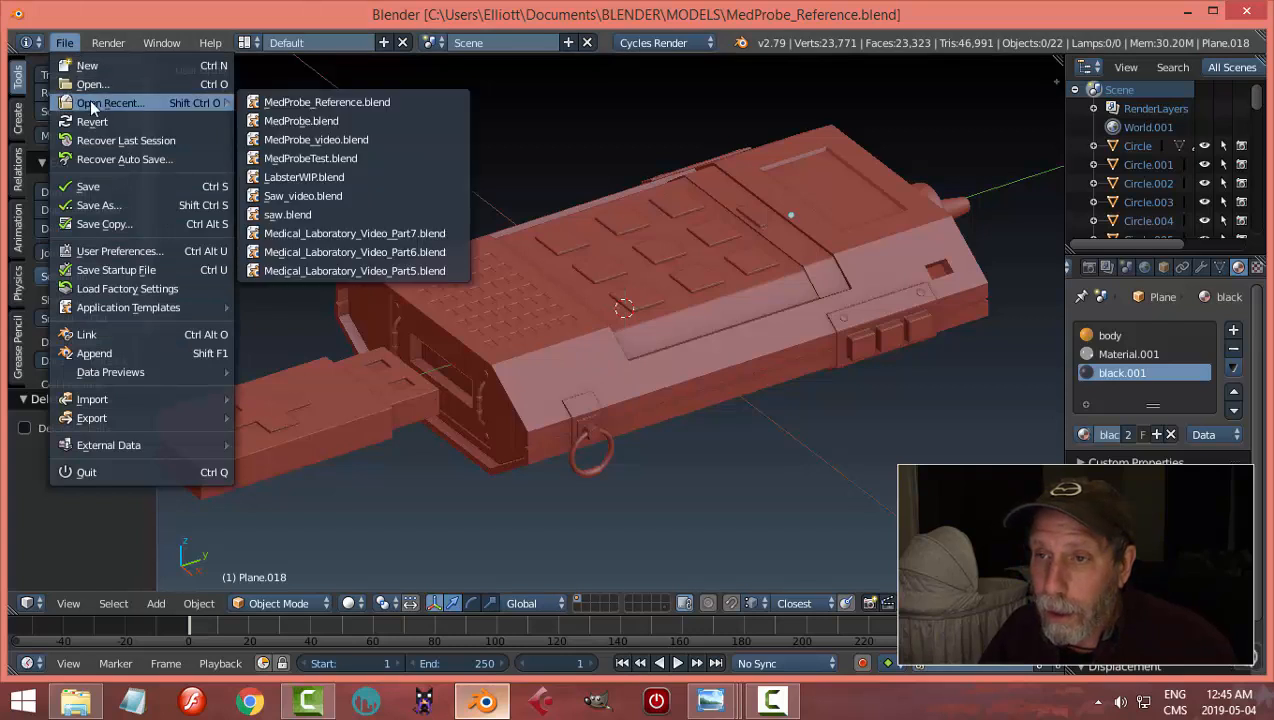
click(307, 122)
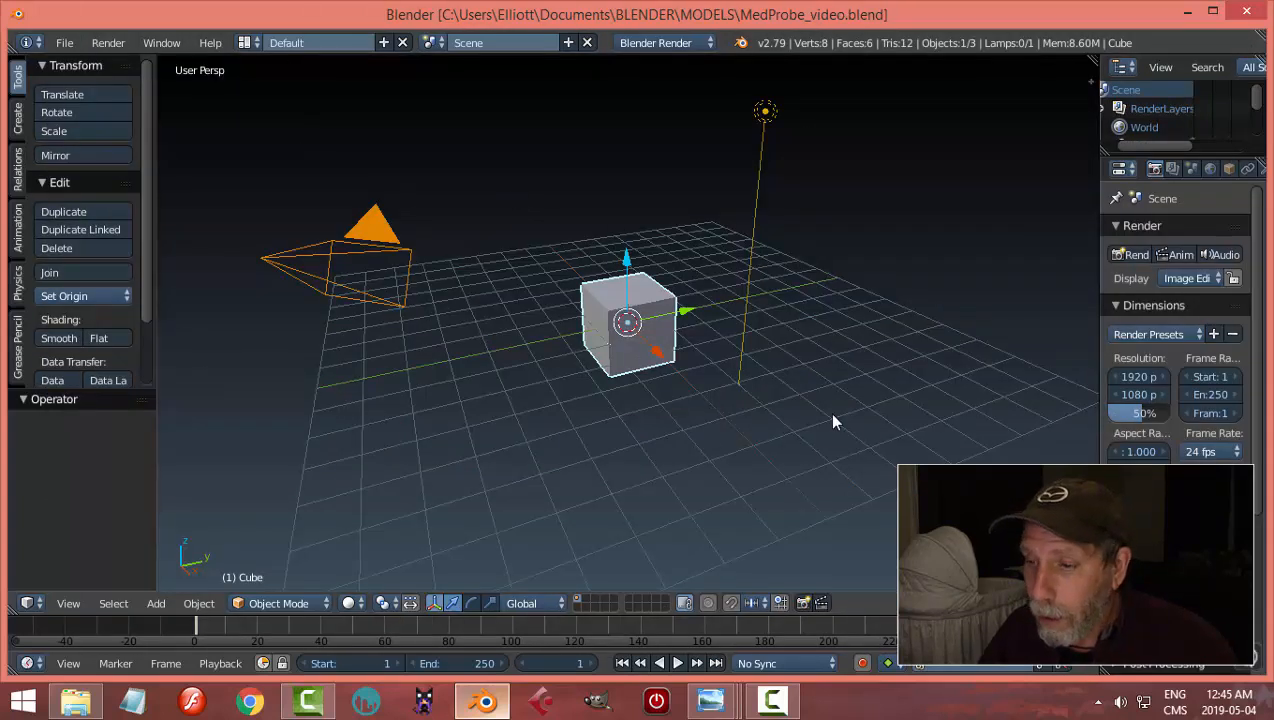
Step: Start the Screencast Keys display for the 3D viewport
key(n)
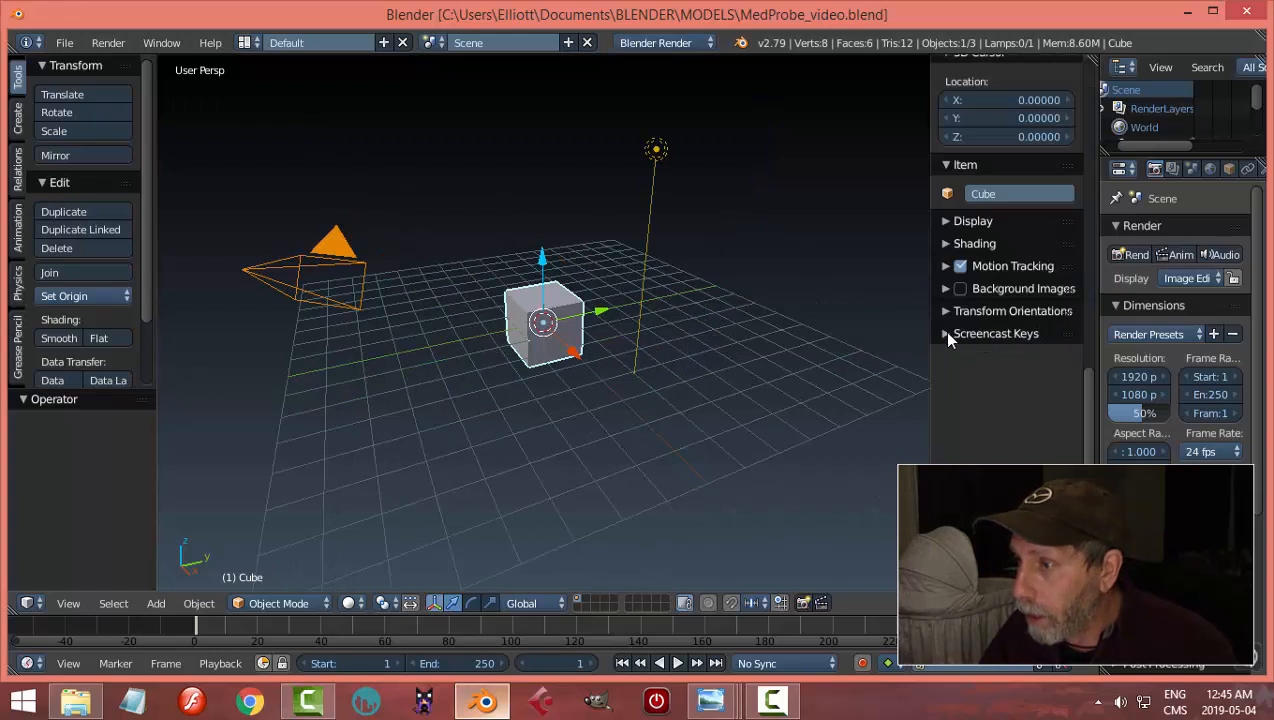
click(948, 338)
click(975, 363)
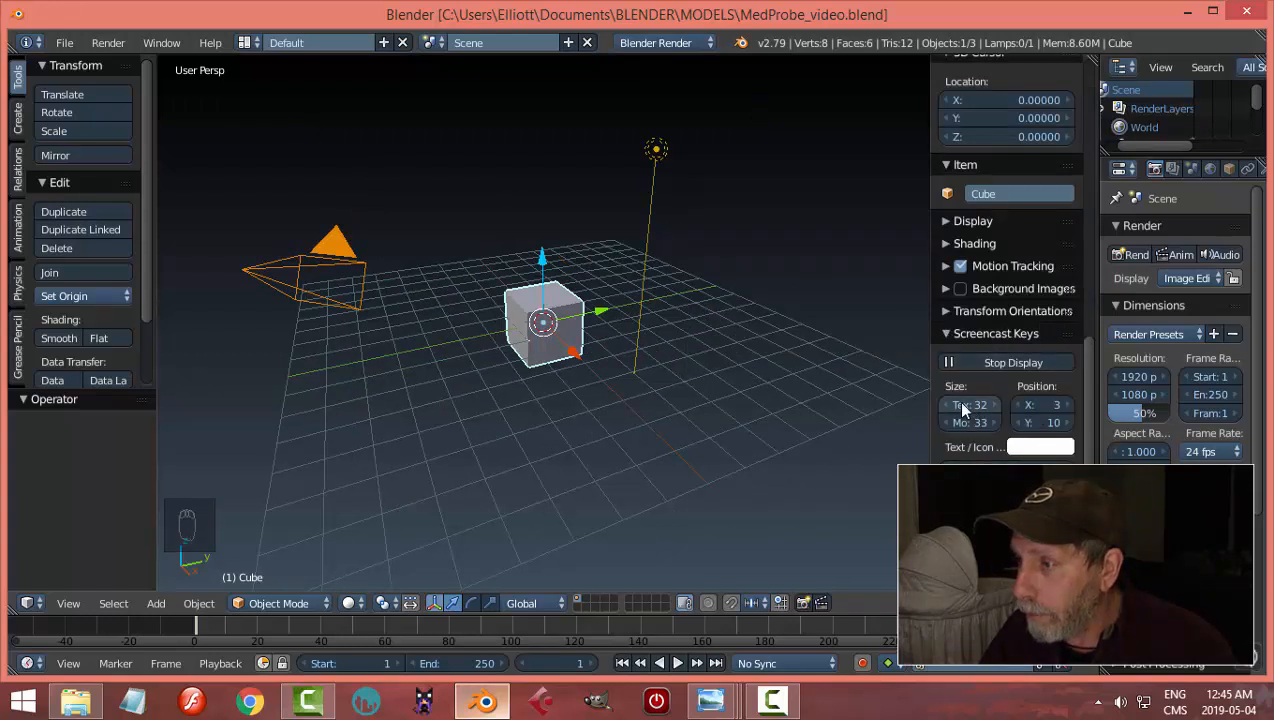
key(n)
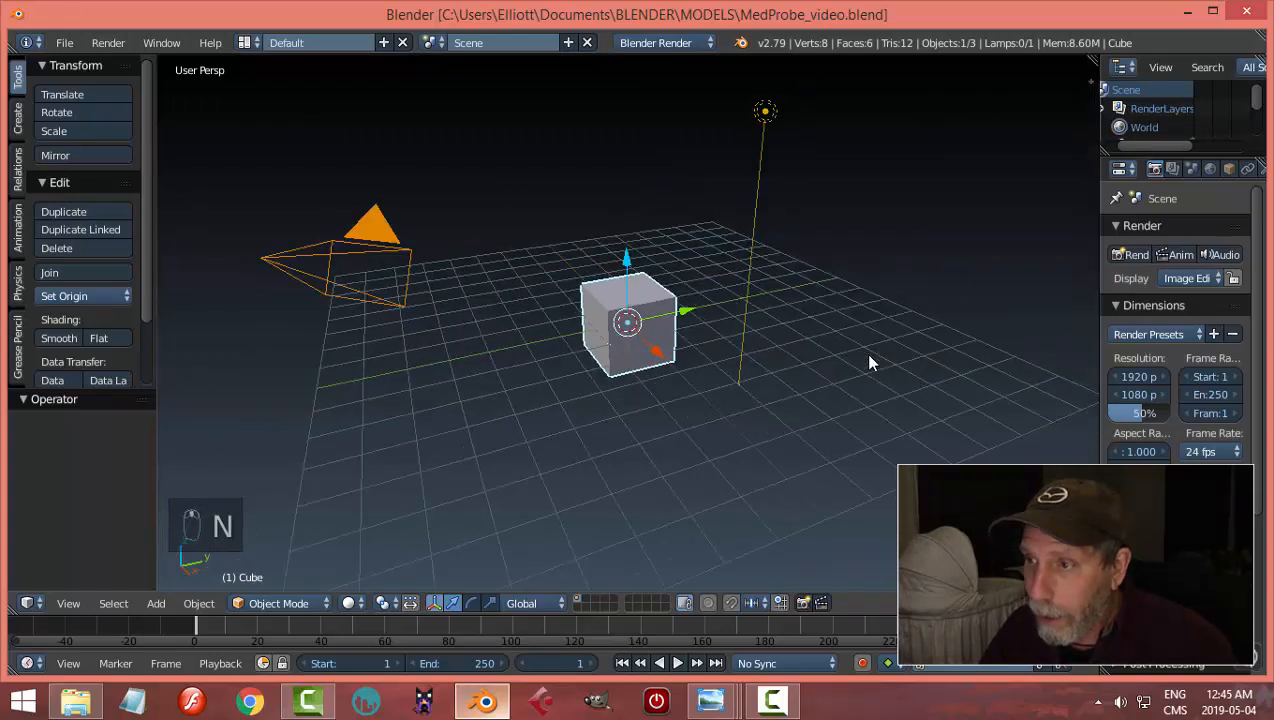
Step: Select all the default scene objects, including the cube, camera and lamp, and delete them
scroll(864, 352, down, 1)
key(a)
key(a)
key(x)
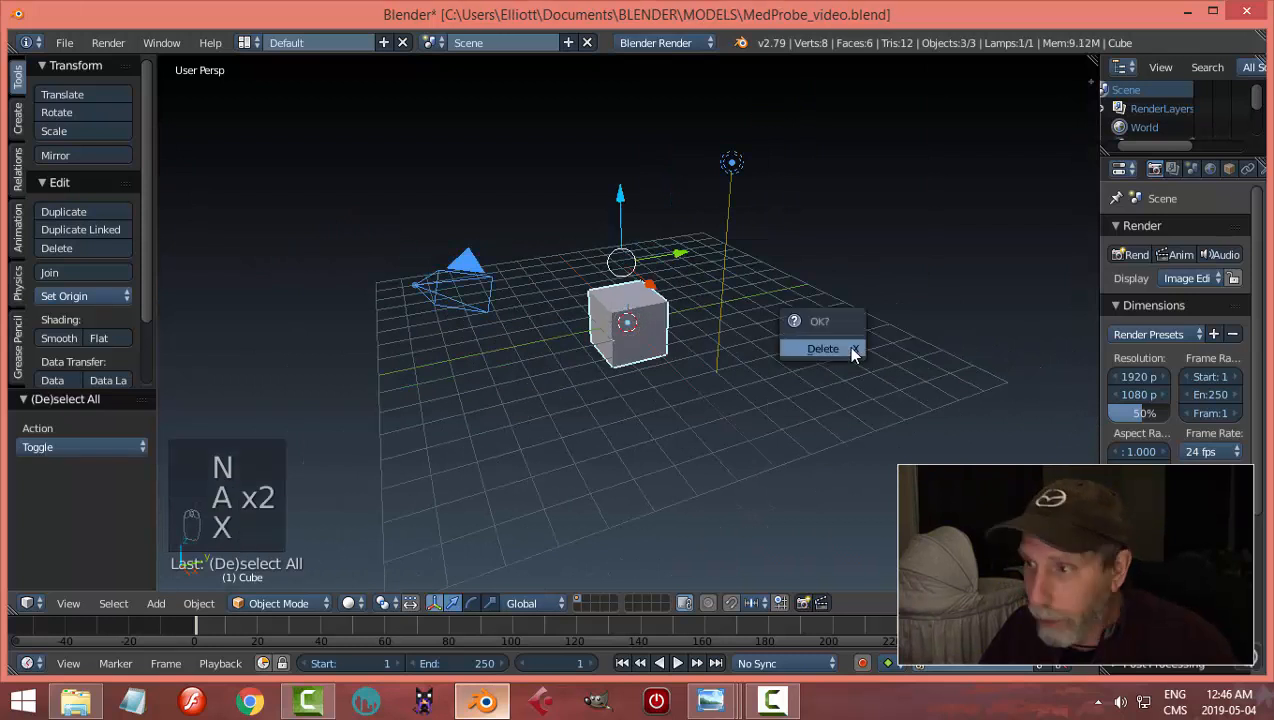
click(823, 348)
Step: Set the render engine to Cycles Render and the render device to GPU Compute
click(664, 42)
click(676, 101)
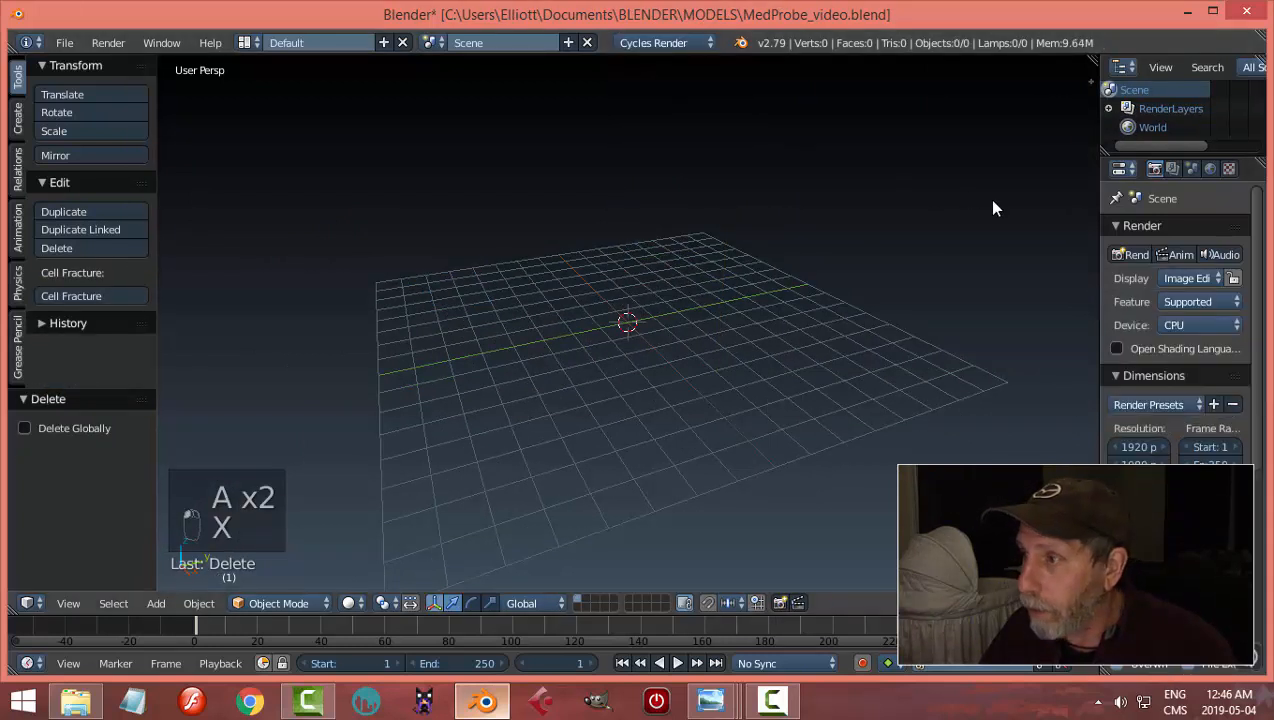
click(1168, 322)
click(1165, 283)
Step: Switch the viewport to the right orthographic view and add a background image entry with its axis set to Right
scroll(758, 362, up, 2)
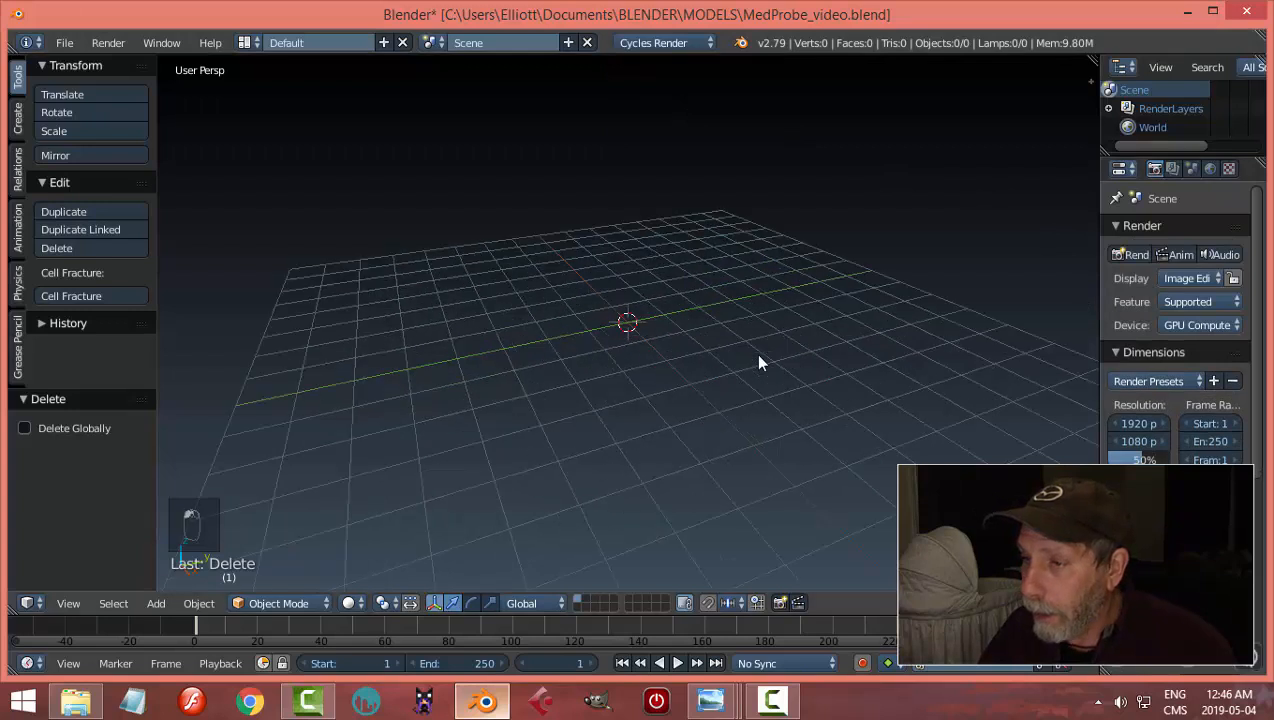
key(KP_3)
key(KP_5)
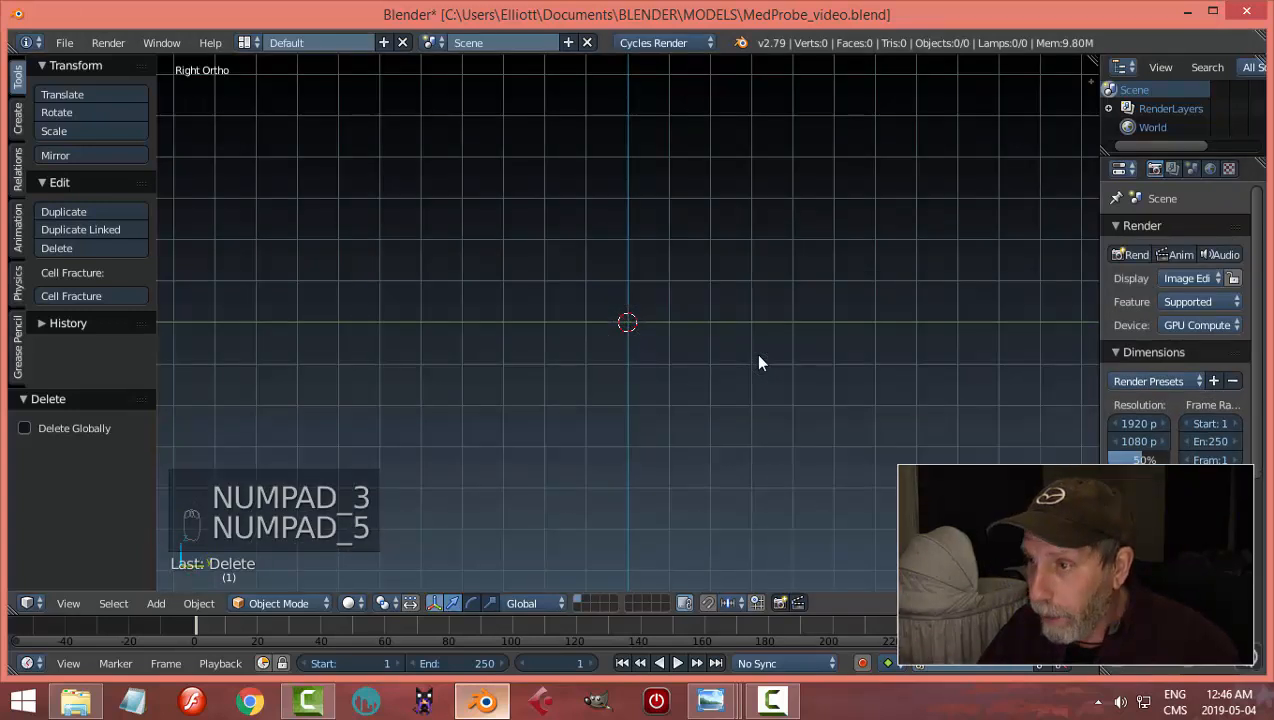
key(n)
key(n)
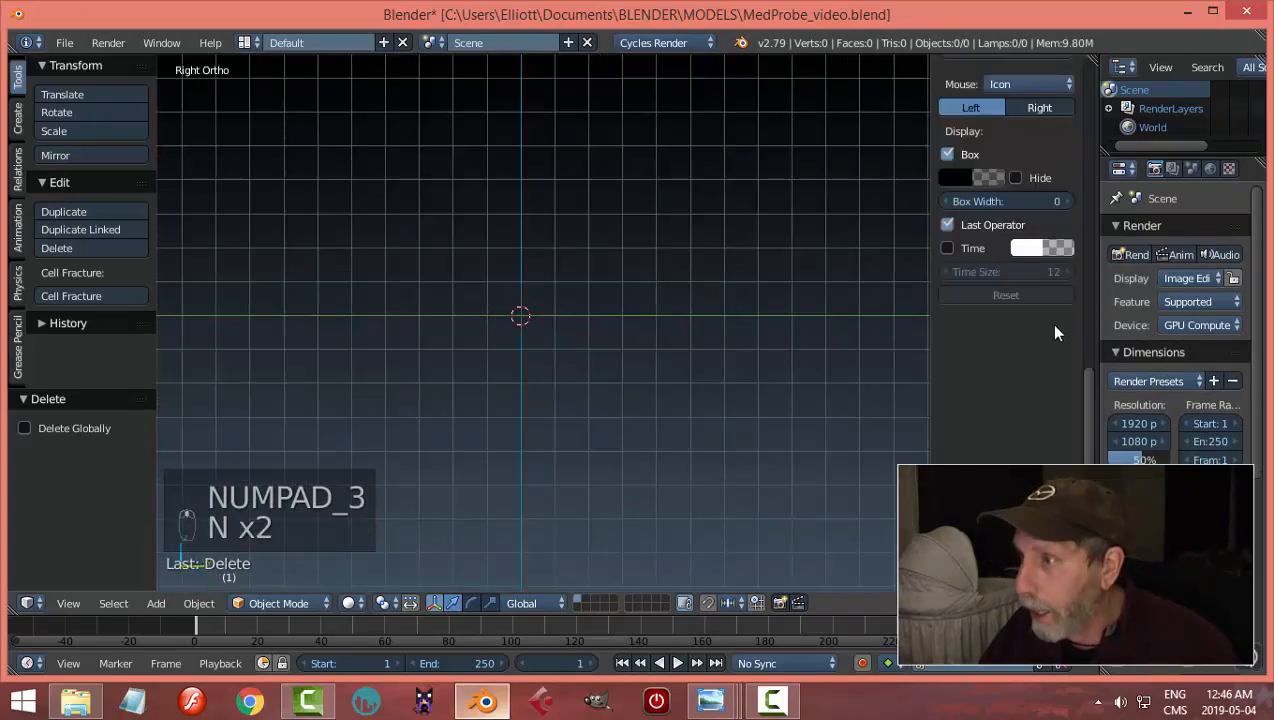
scroll(952, 106, up, 3)
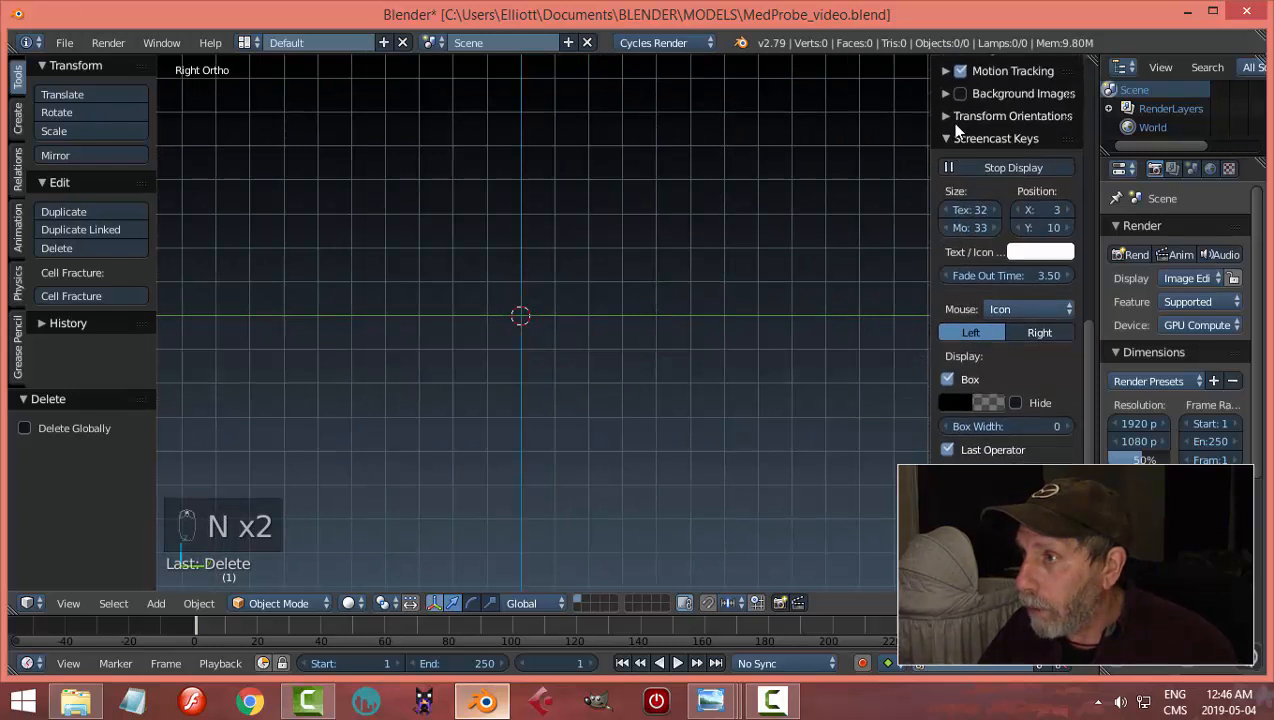
click(948, 139)
click(945, 93)
click(997, 123)
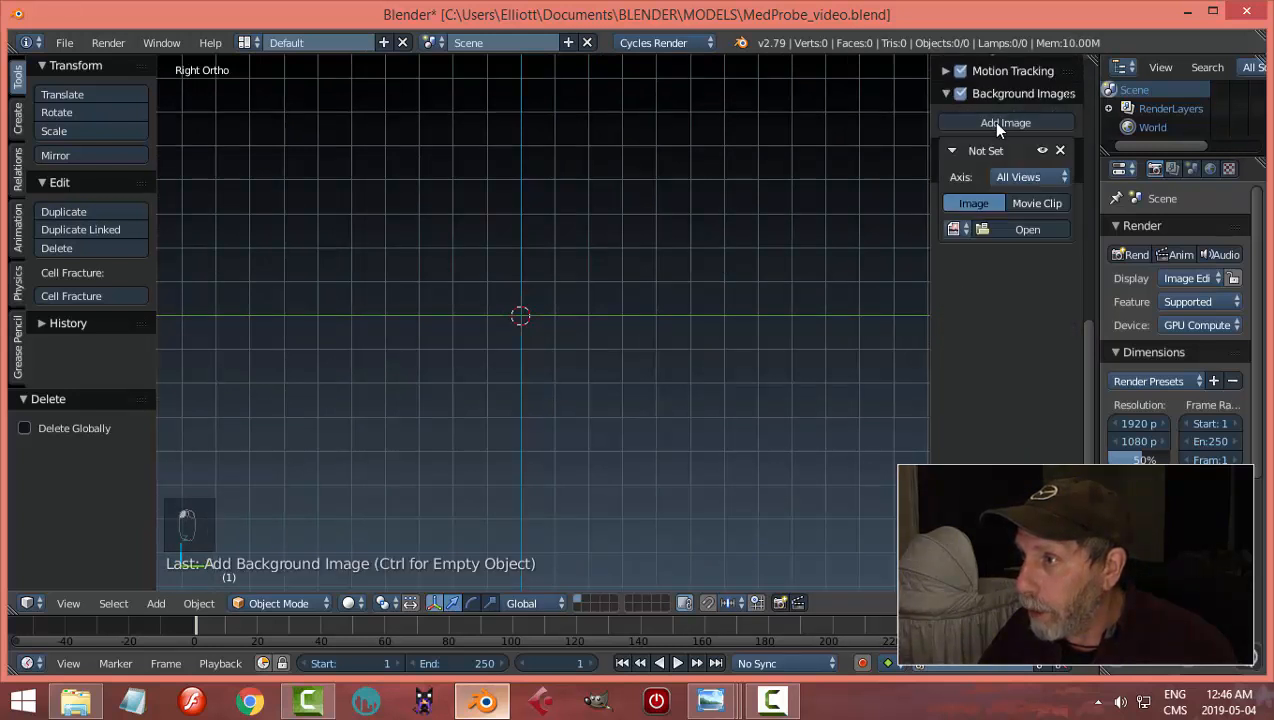
click(1009, 177)
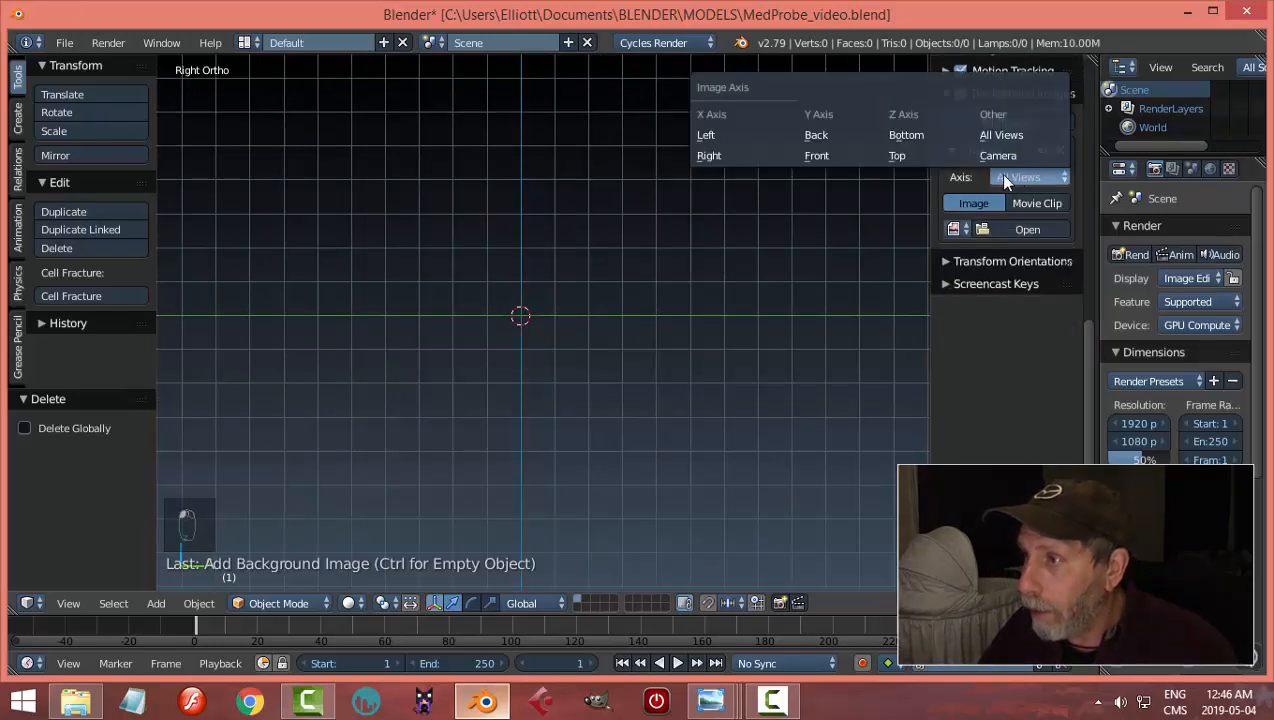
click(712, 158)
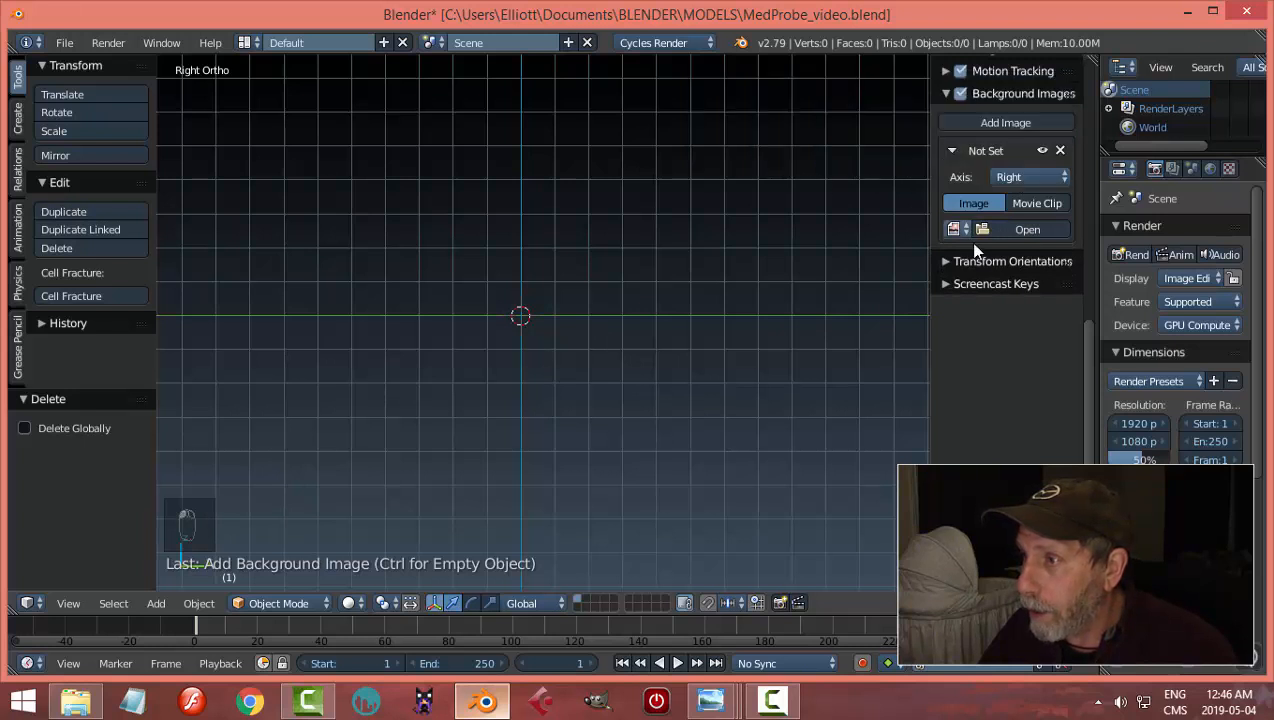
Step: Load MedProbe_side.png from the 3D RENDERS\SCIENCE AND SCIFI\MEDPROBE folder as the Right-axis background image
click(1026, 228)
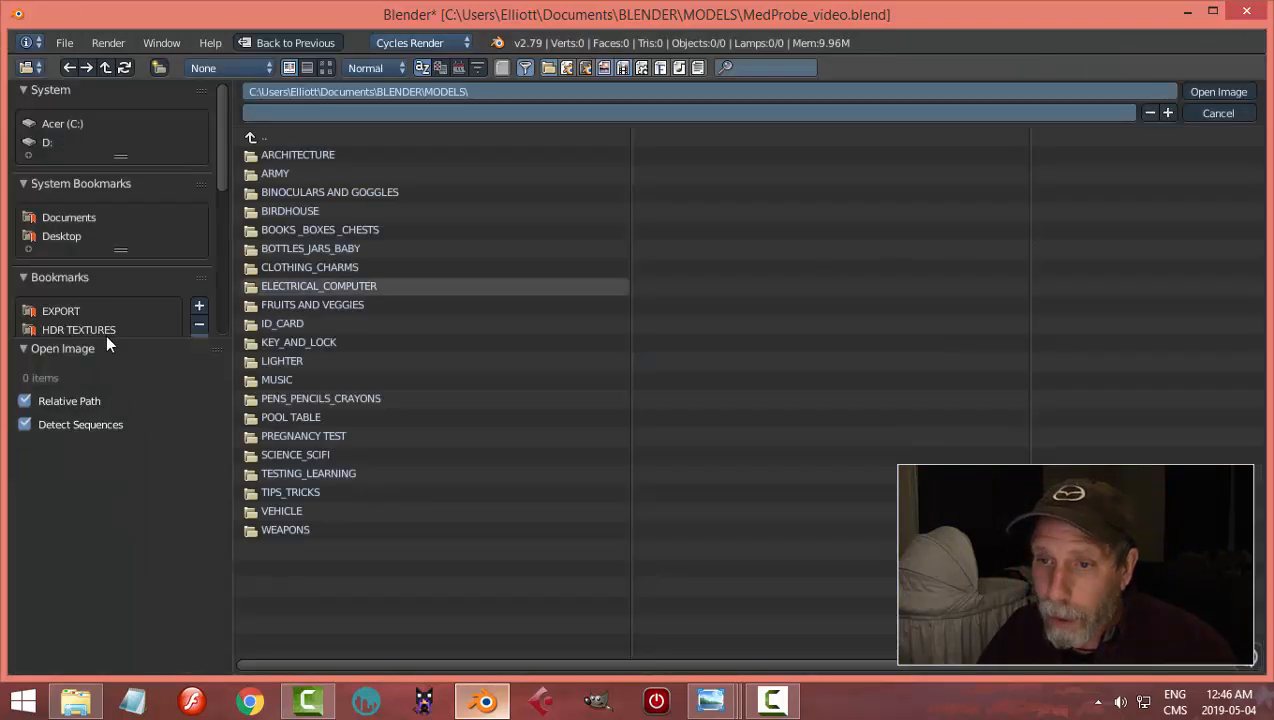
drag(110, 347, 108, 405)
click(80, 366)
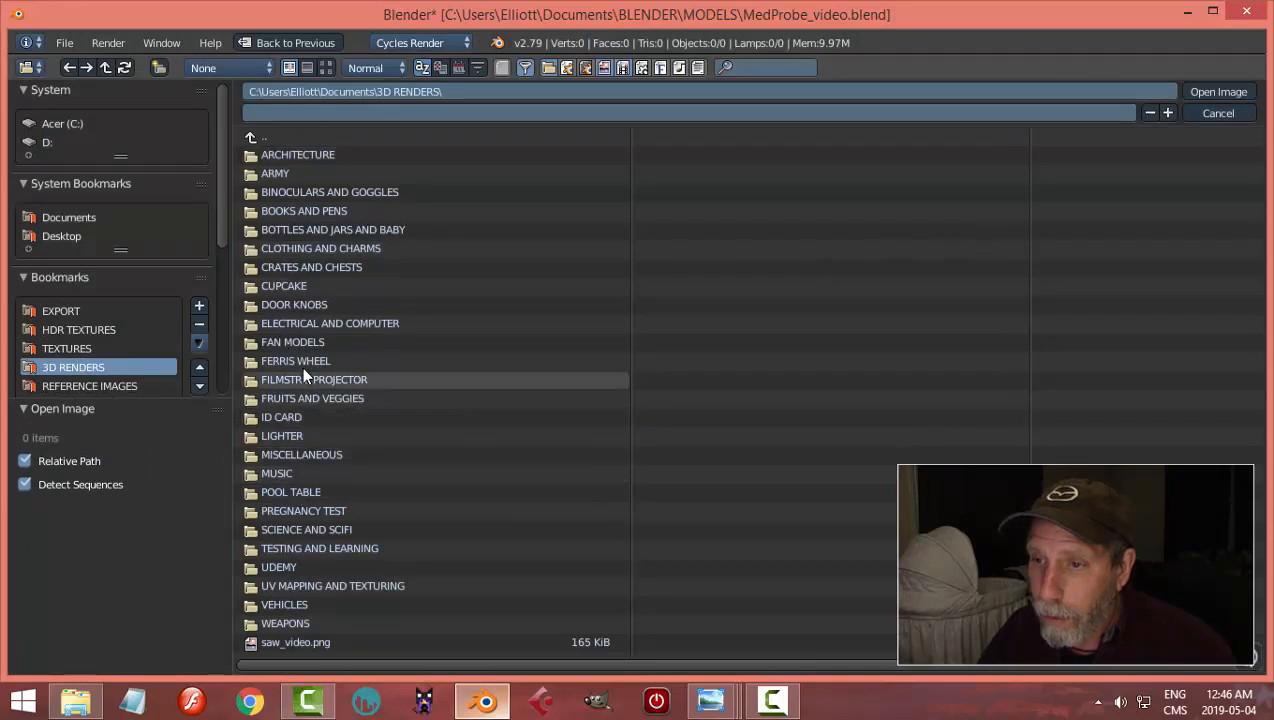
click(308, 527)
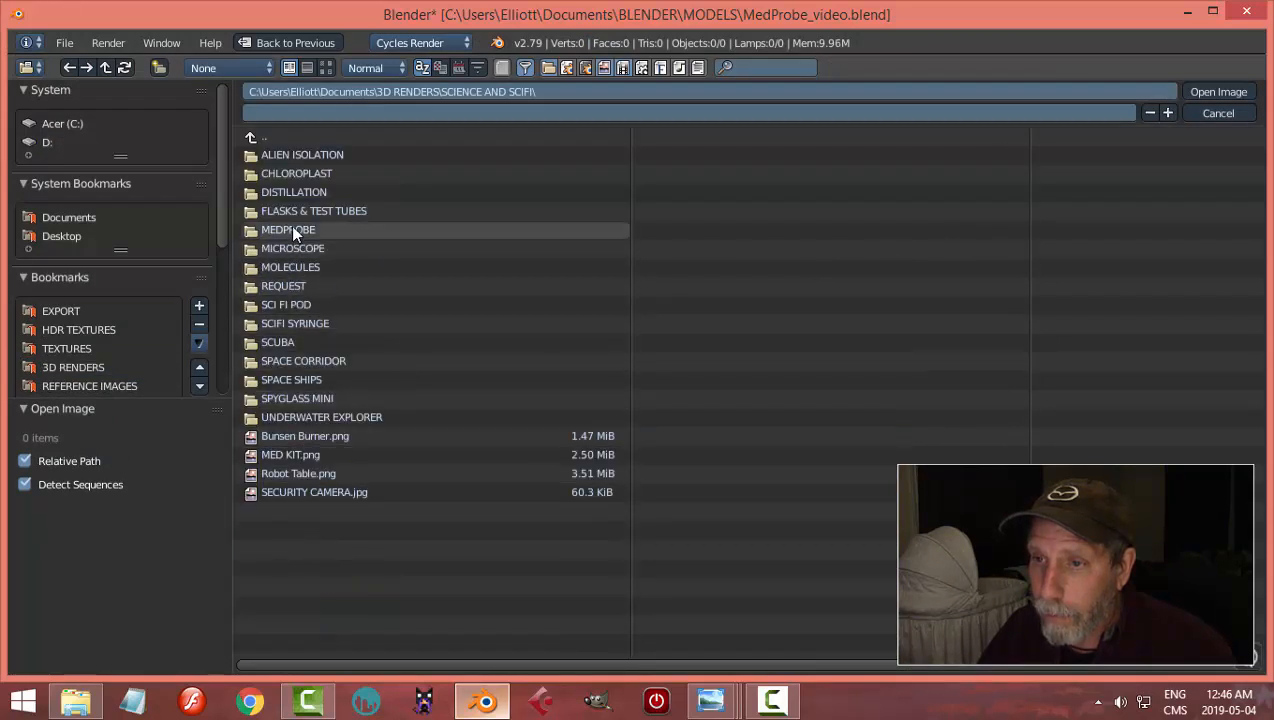
click(291, 225)
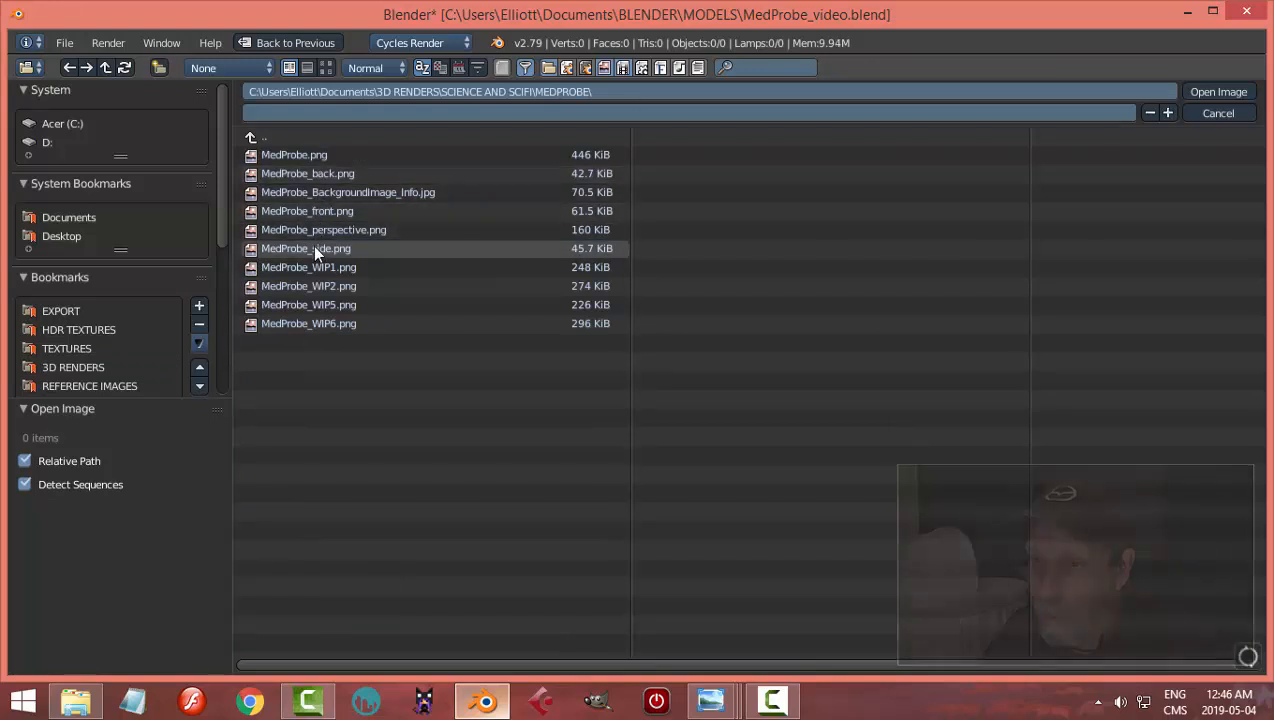
click(313, 248)
click(1190, 95)
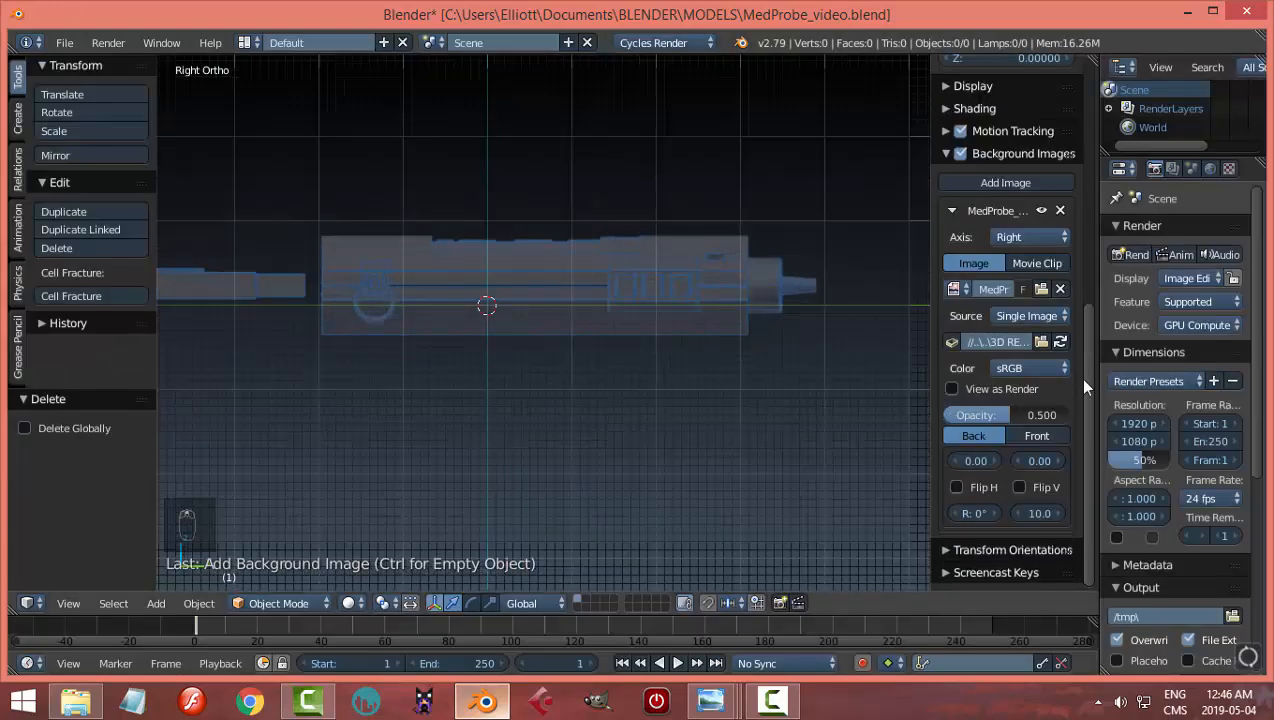
Step: Check the Right-axis offset and size settings in MedProbe_BackgroundImage_Info.jpg, and return to Blender
mouse_move(711, 700)
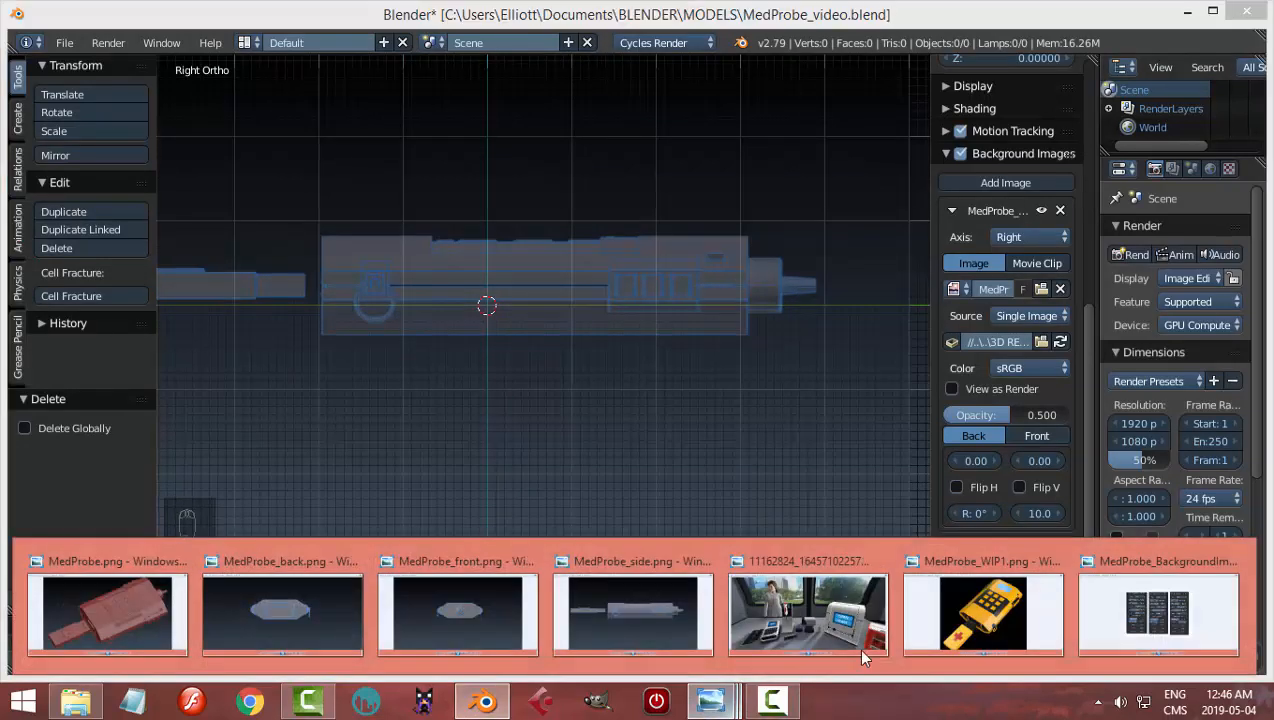
click(1098, 622)
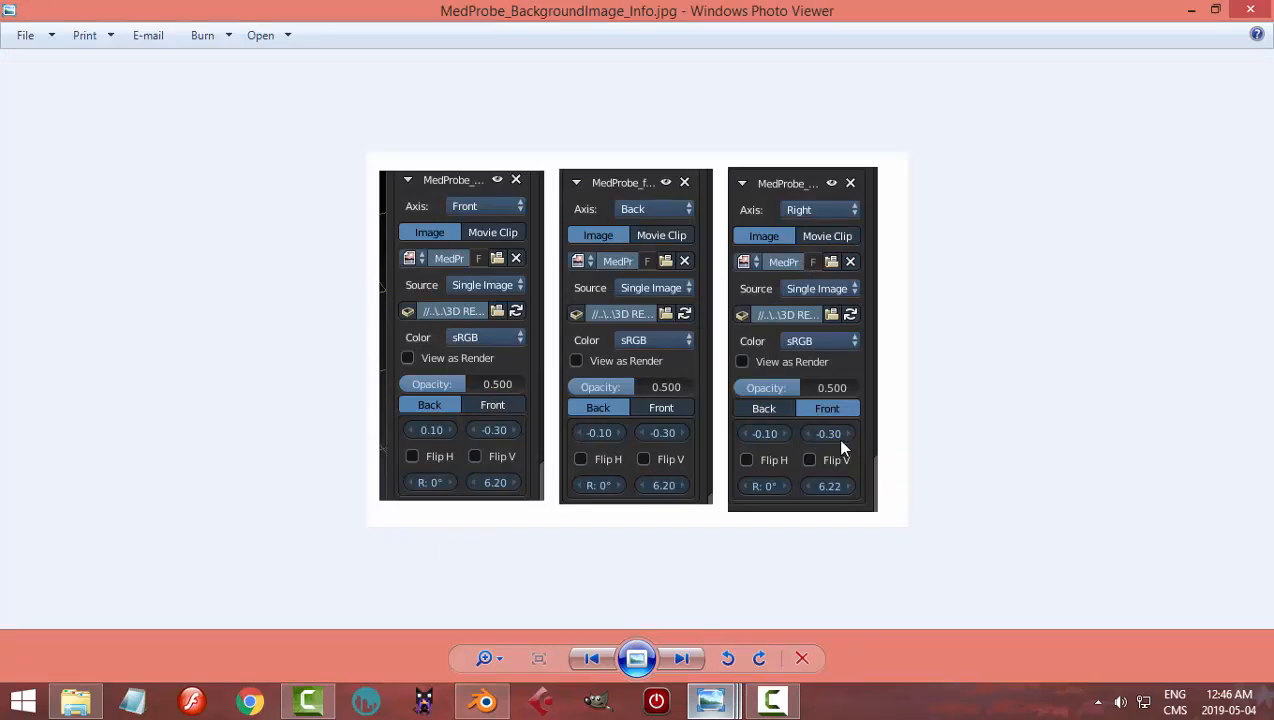
click(497, 706)
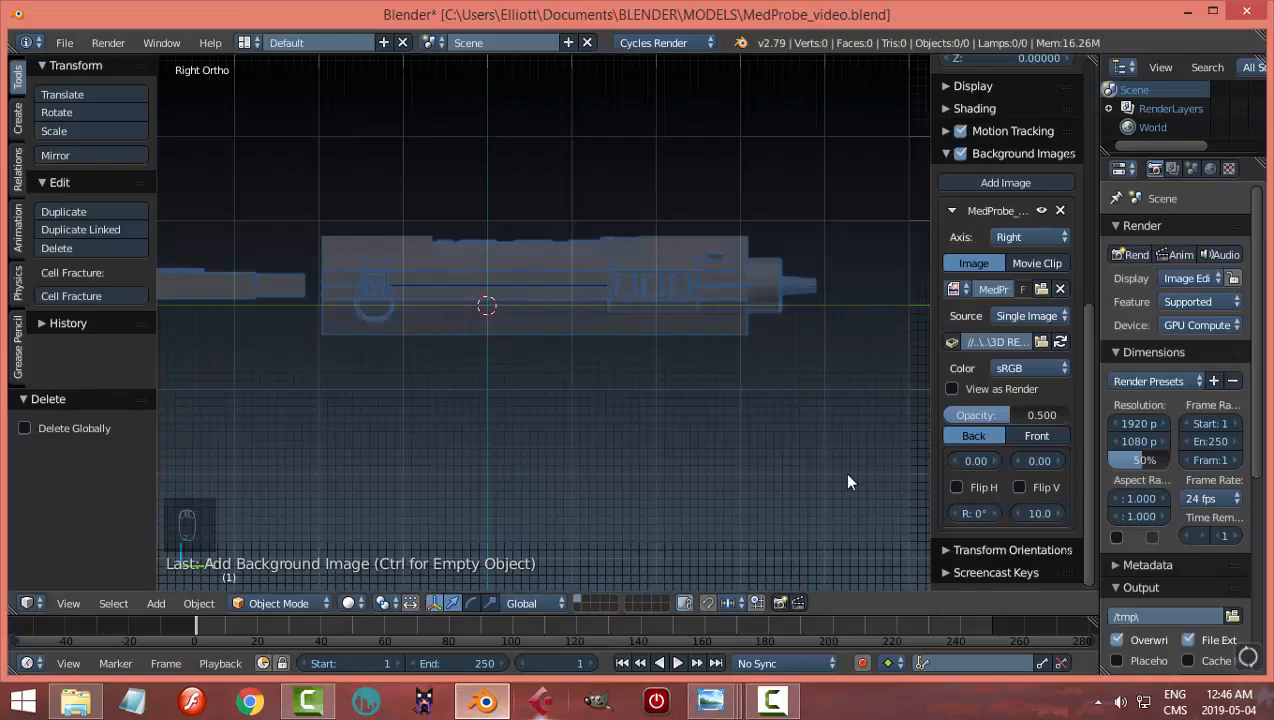
Step: Set the Right-axis background image's X offset to -0.10 and its Y offset to -0.30
click(962, 460)
key(BackSpace)
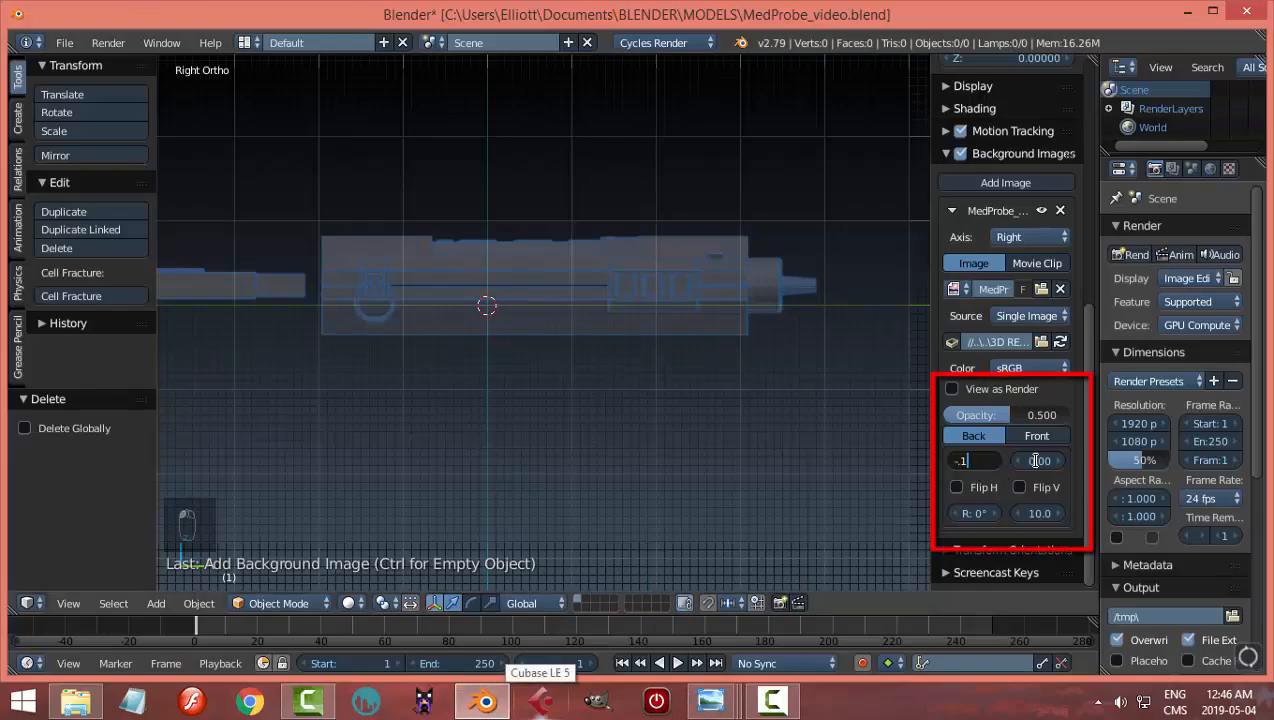
text(-.1)
click(1037, 460)
key(BackSpace)
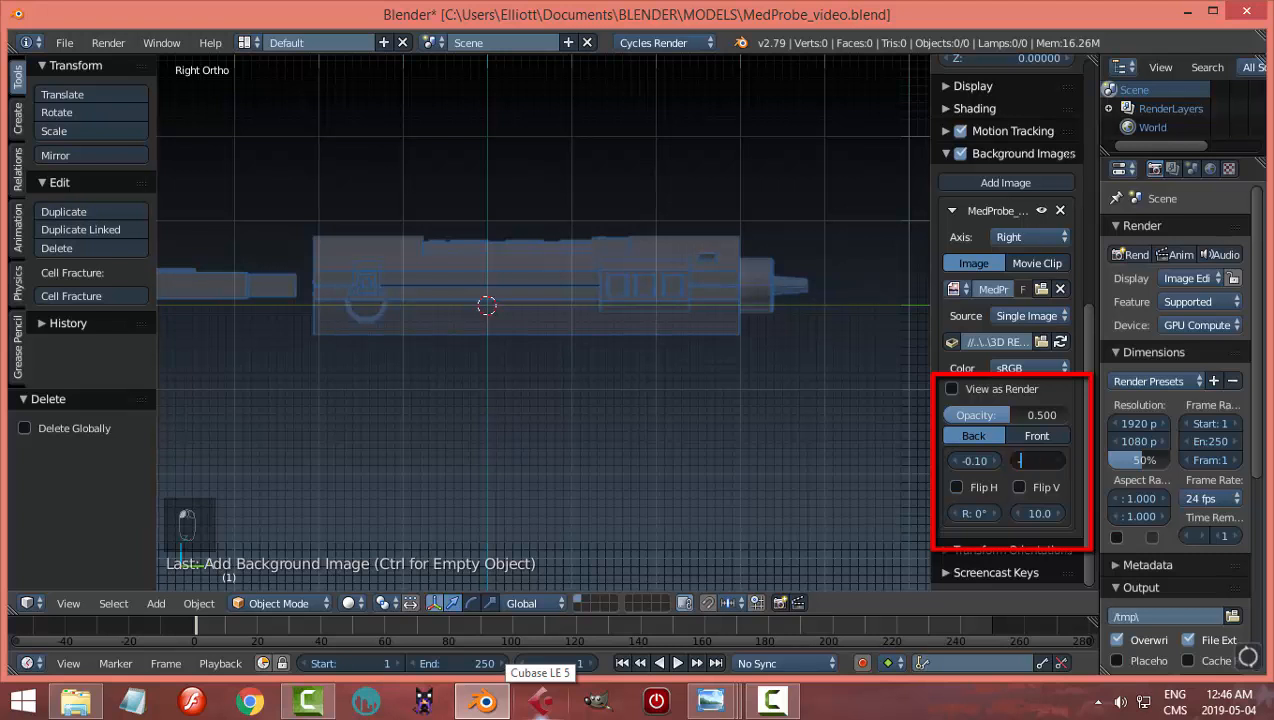
text(-.3)
key(Return)
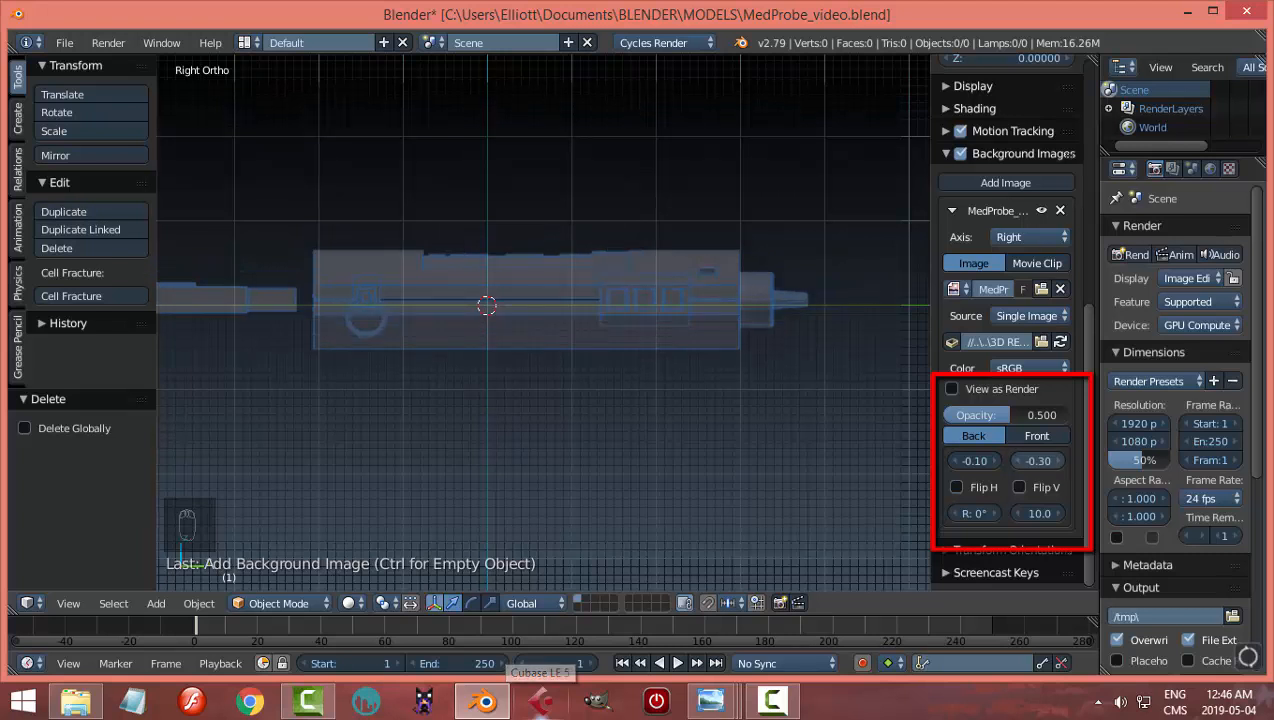
Step: Set the Right-axis background image's size to 6.22
click(1021, 511)
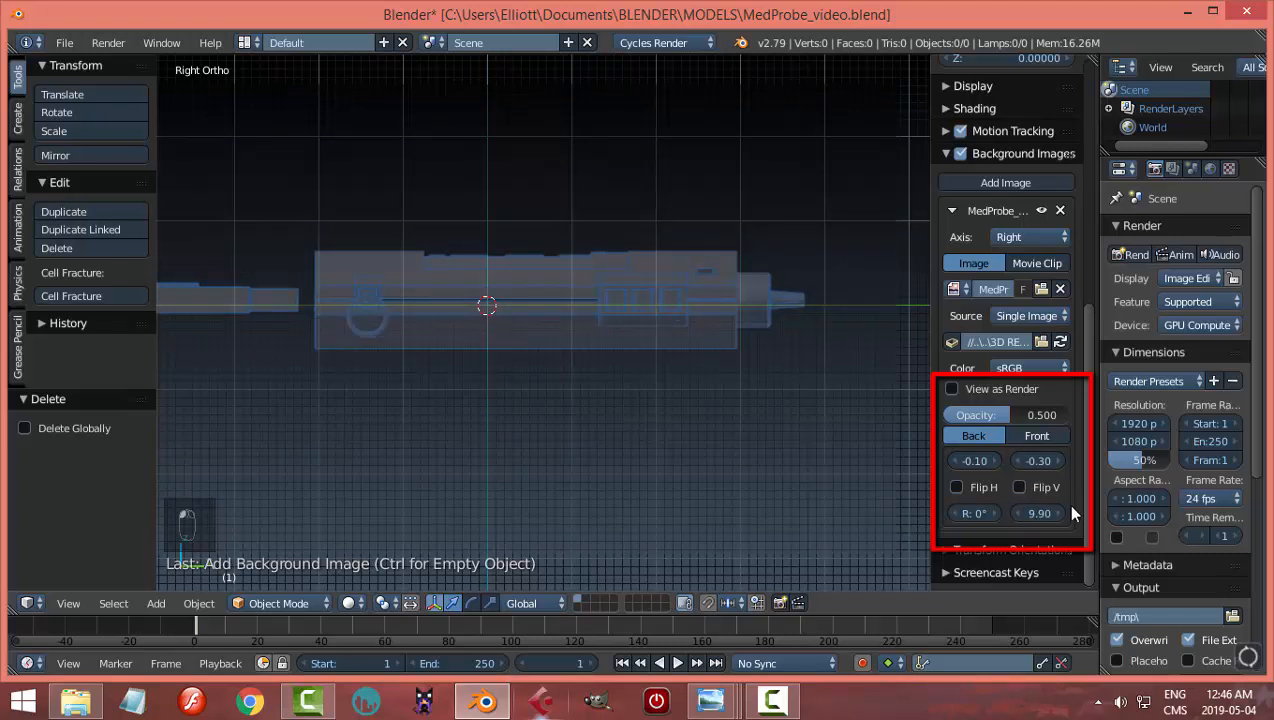
click(1018, 512)
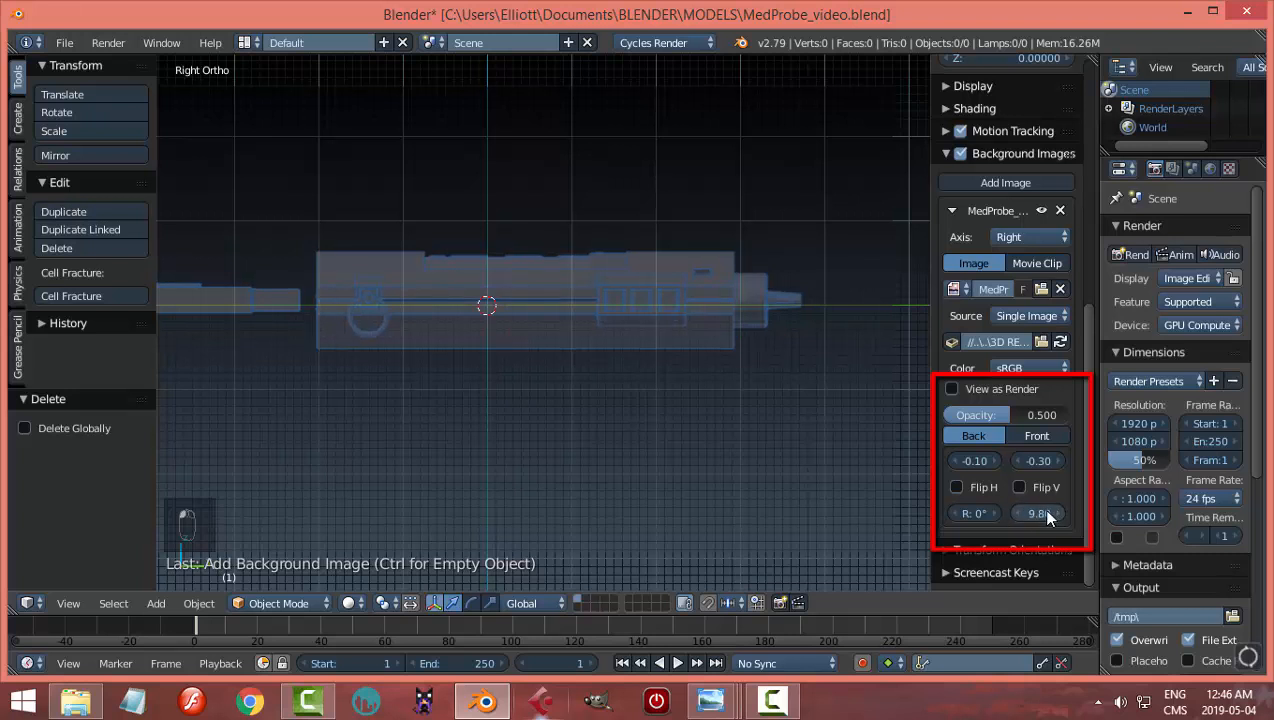
click(1064, 511)
text(6.22)
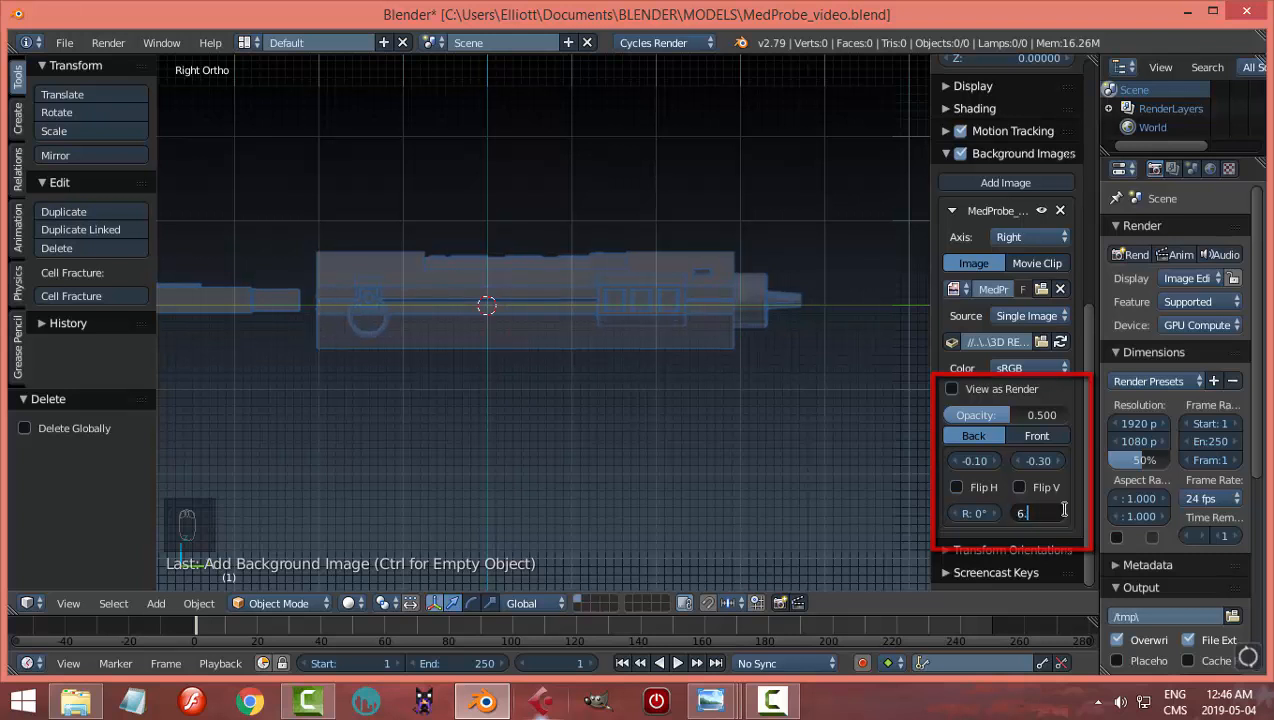
key(Return)
scroll(825, 438, up, 2)
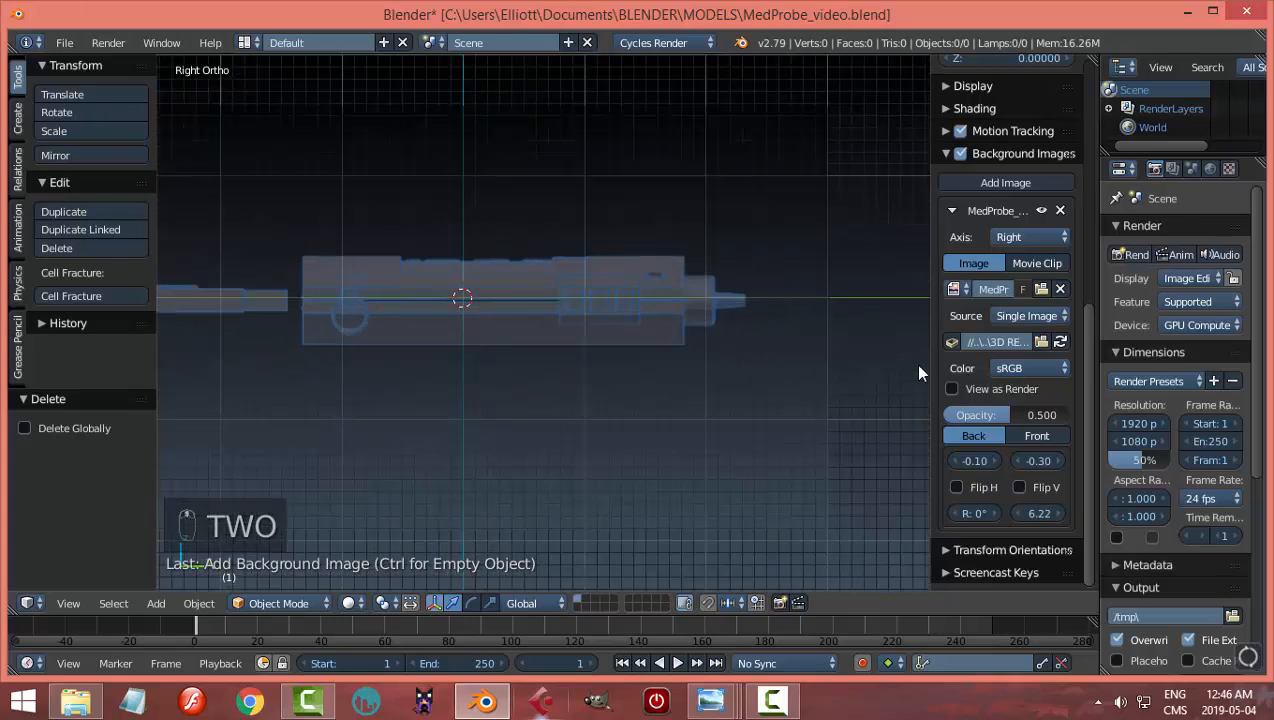
Step: Collapse the Right-axis image entry and add a second background image entry with its axis set to Front
click(952, 210)
click(993, 183)
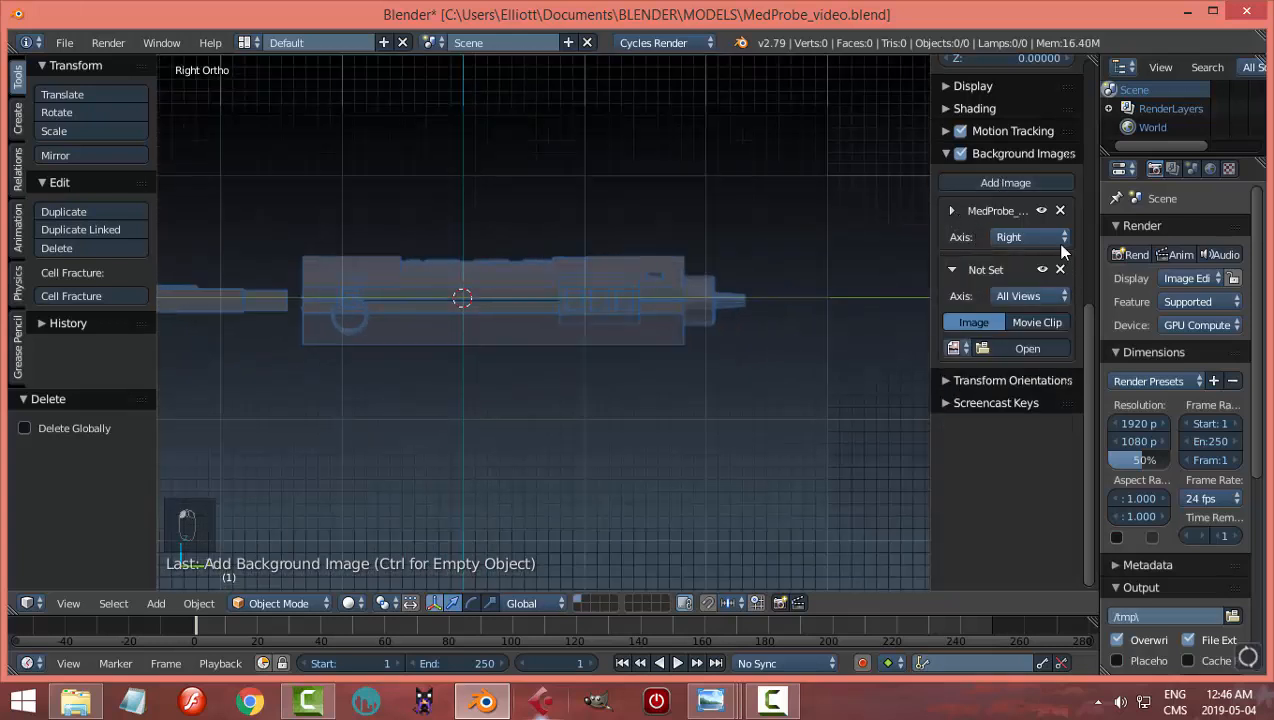
click(1023, 296)
click(838, 272)
Step: Load MedProbe_front.png from the 3D RENDERS\SCIENCE AND SCIFI\MEDPROBE folder as the Front-axis background image
click(1030, 348)
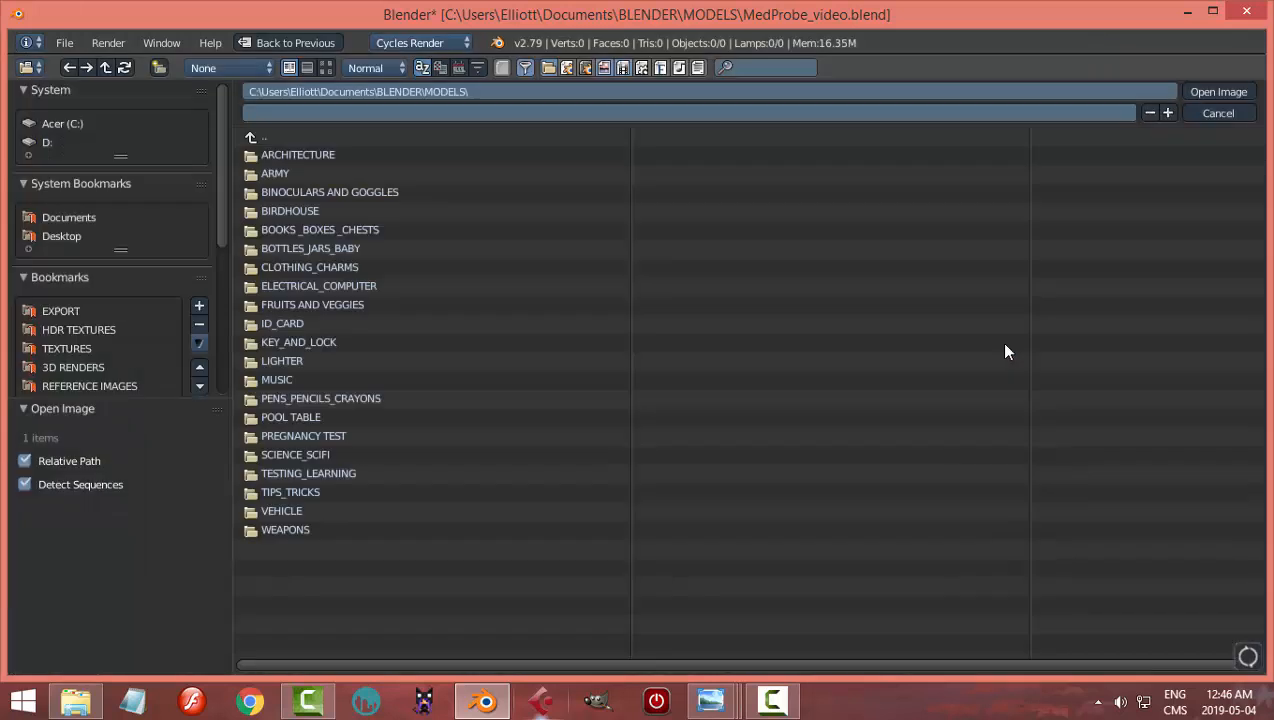
click(78, 368)
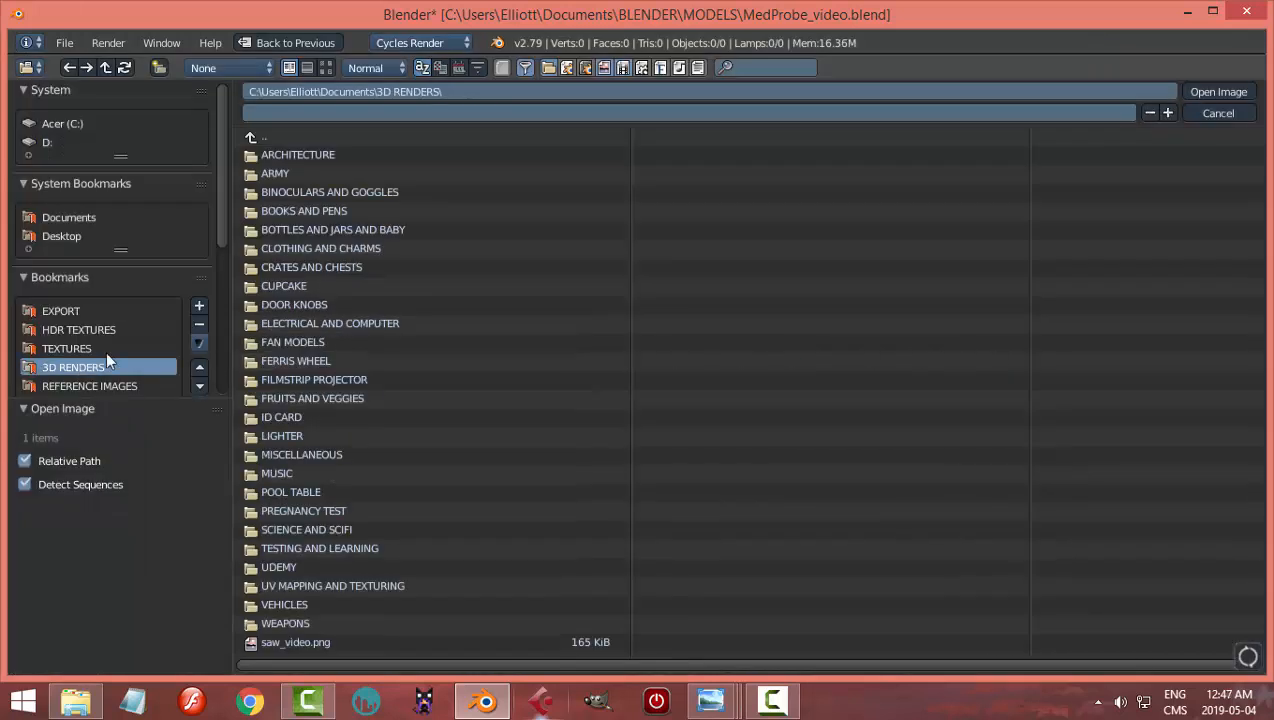
click(301, 530)
click(306, 229)
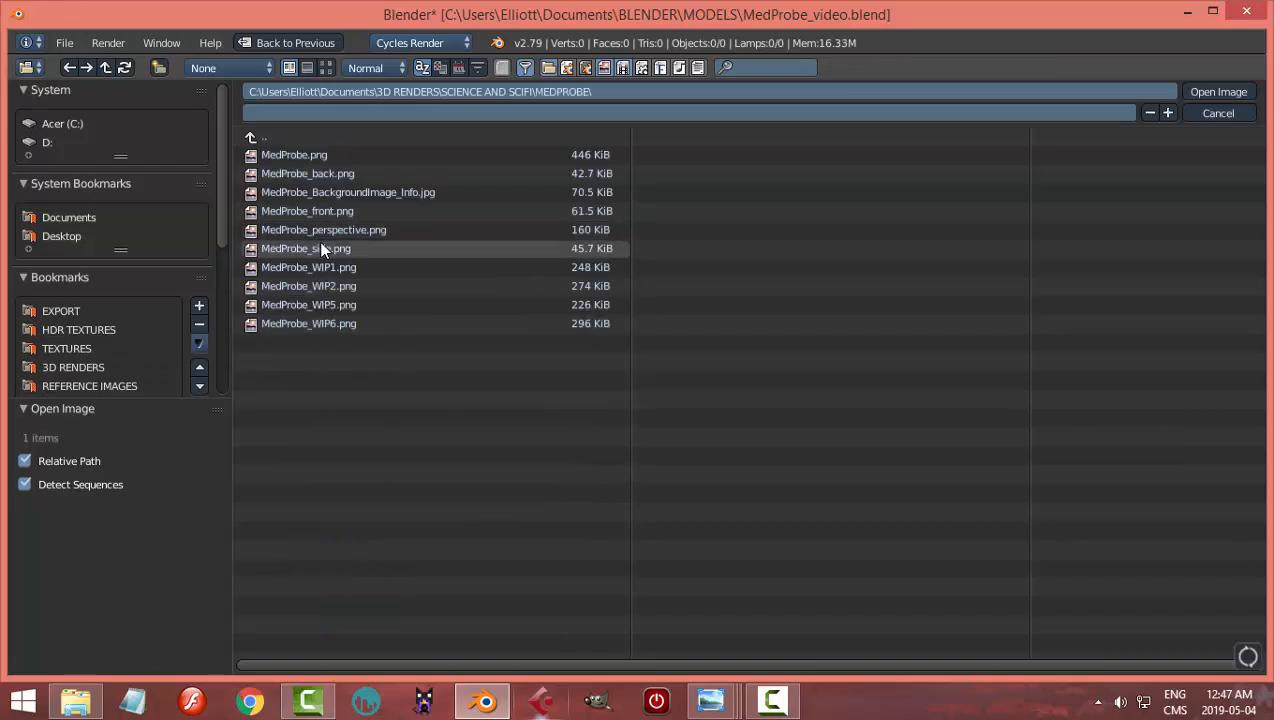
click(319, 210)
click(1198, 90)
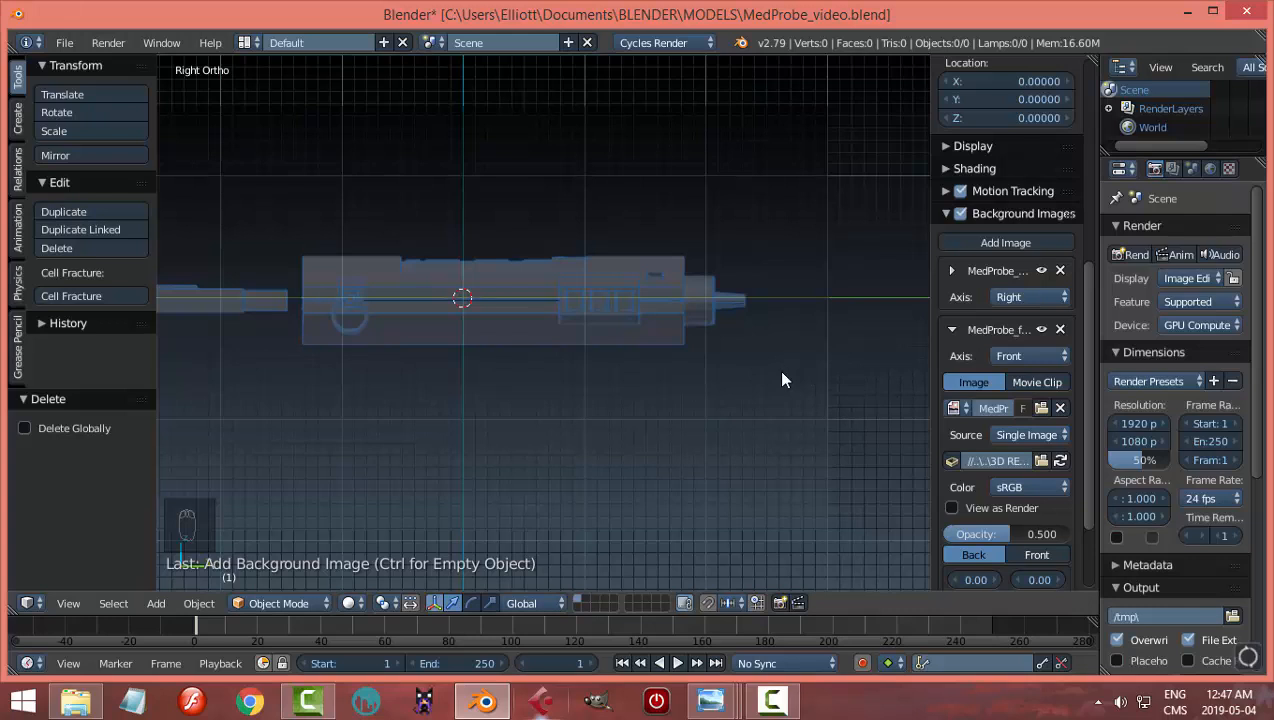
Step: Switch to the front orthographic view, check the Front-axis settings in MedProbe_BackgroundImage_Info.jpg, and return to Blender
key(KP_1)
shift+middle_drag(783, 379, 675, 429)
mouse_move(711, 700)
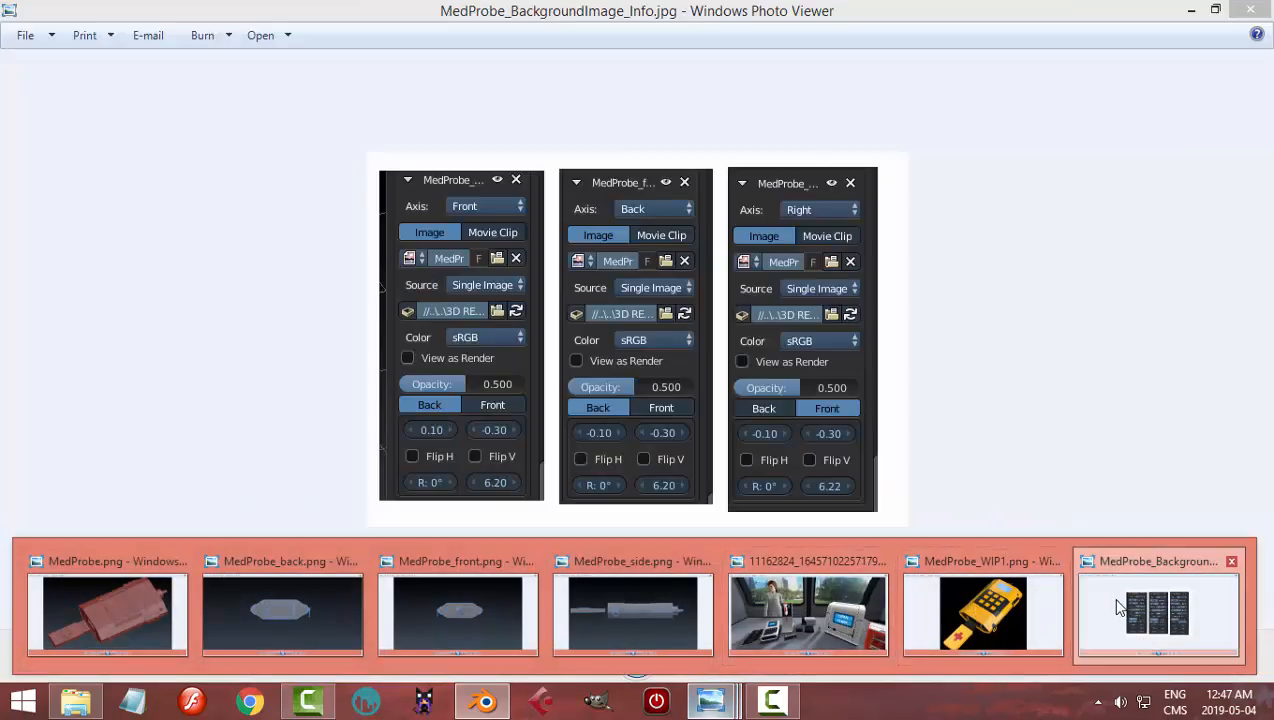
click(1158, 610)
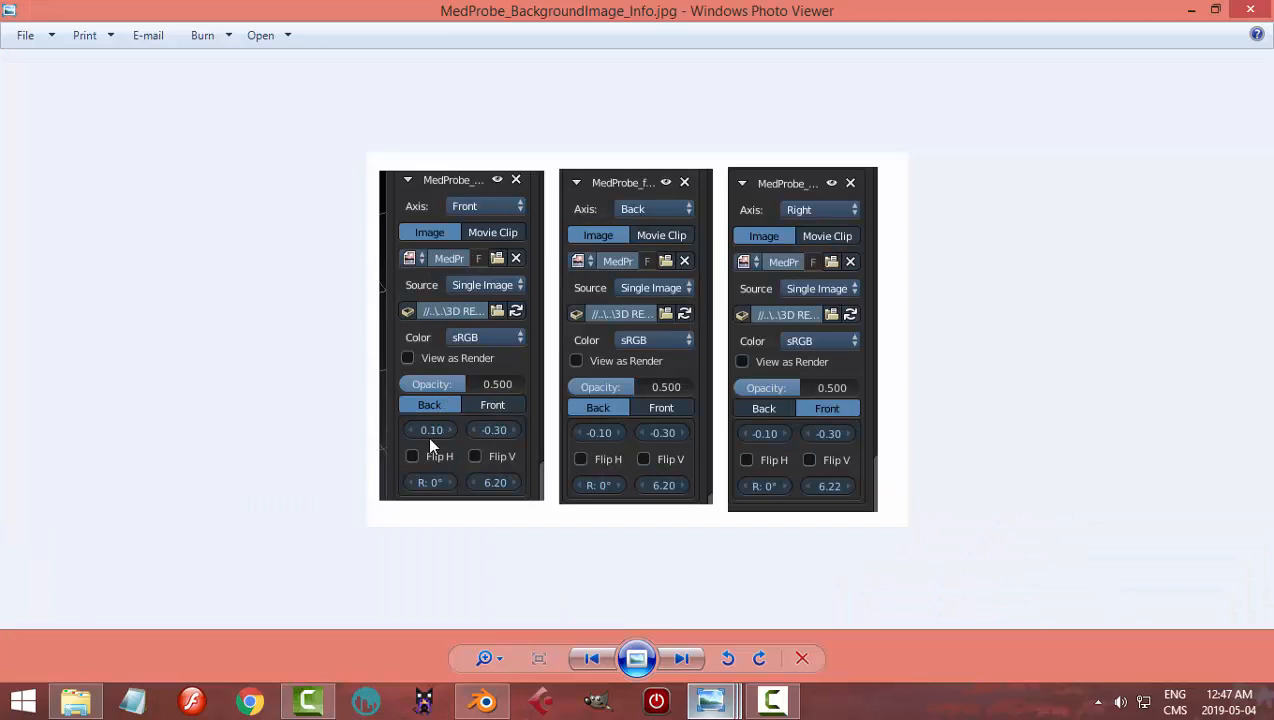
click(484, 700)
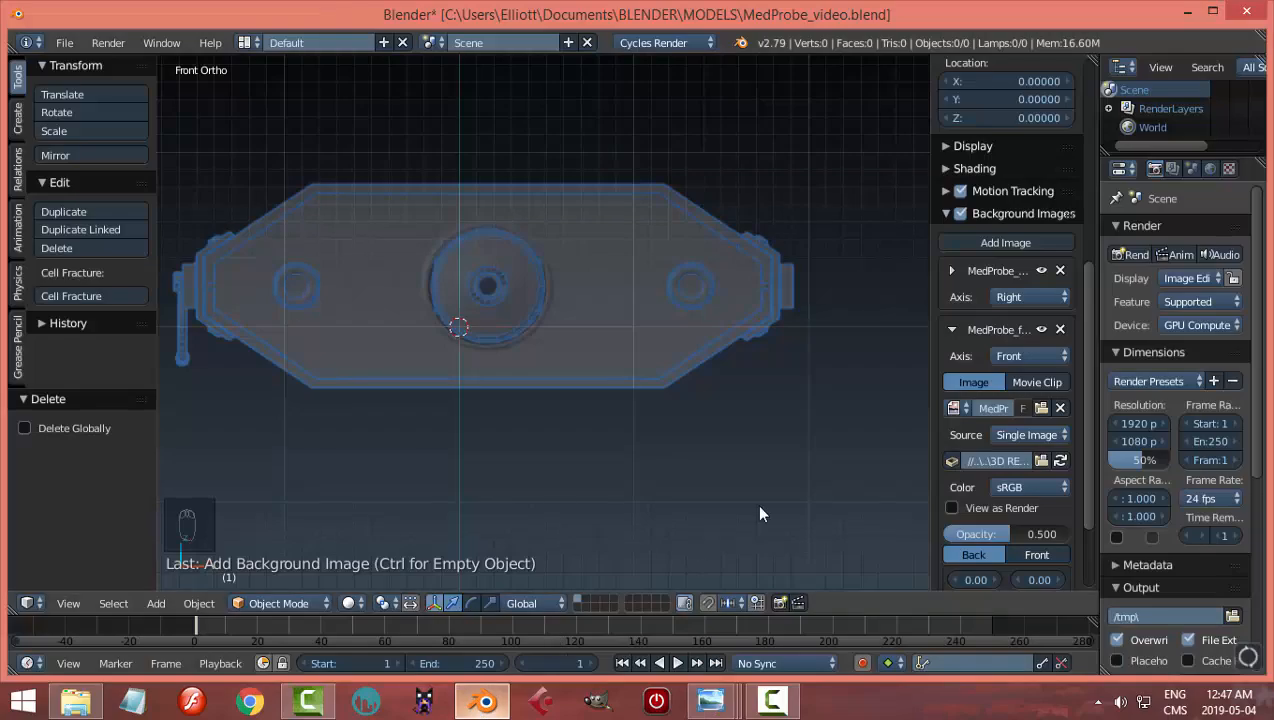
Step: Set the Front-axis background image's X offset to 0.10 and its Y offset to -0.30
scroll(1089, 457, down, 3)
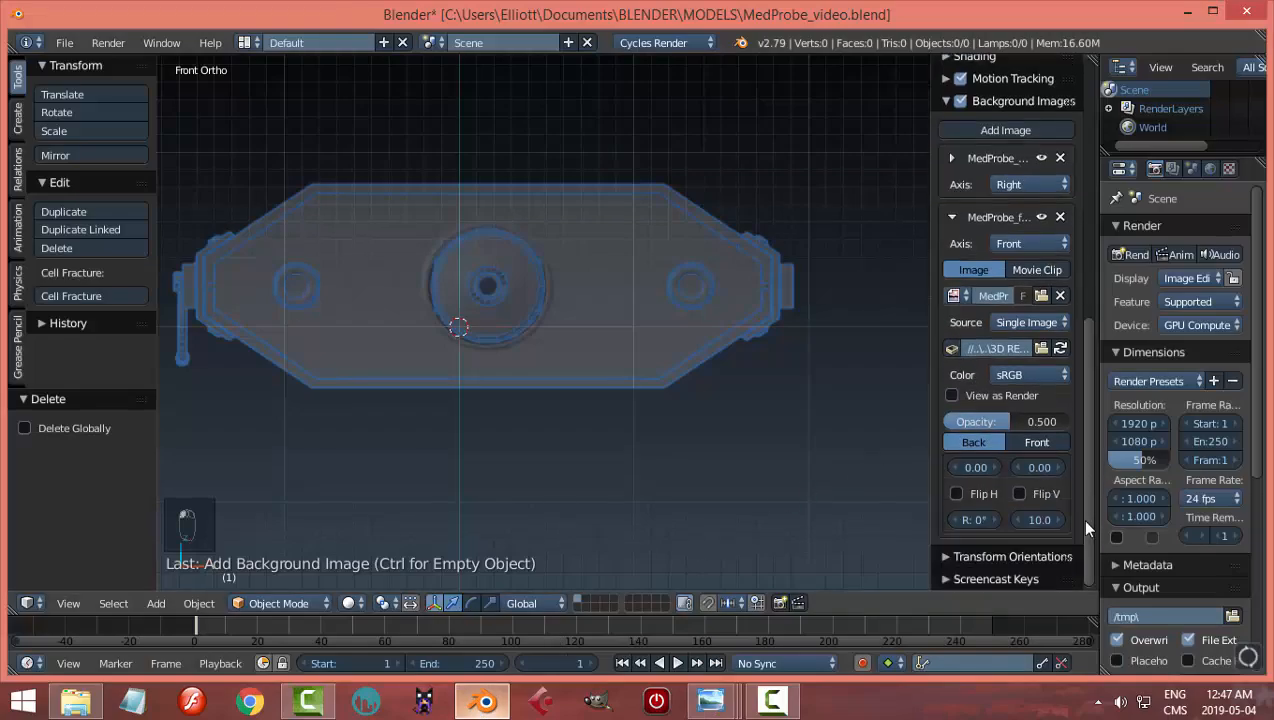
click(972, 465)
text(0.1)
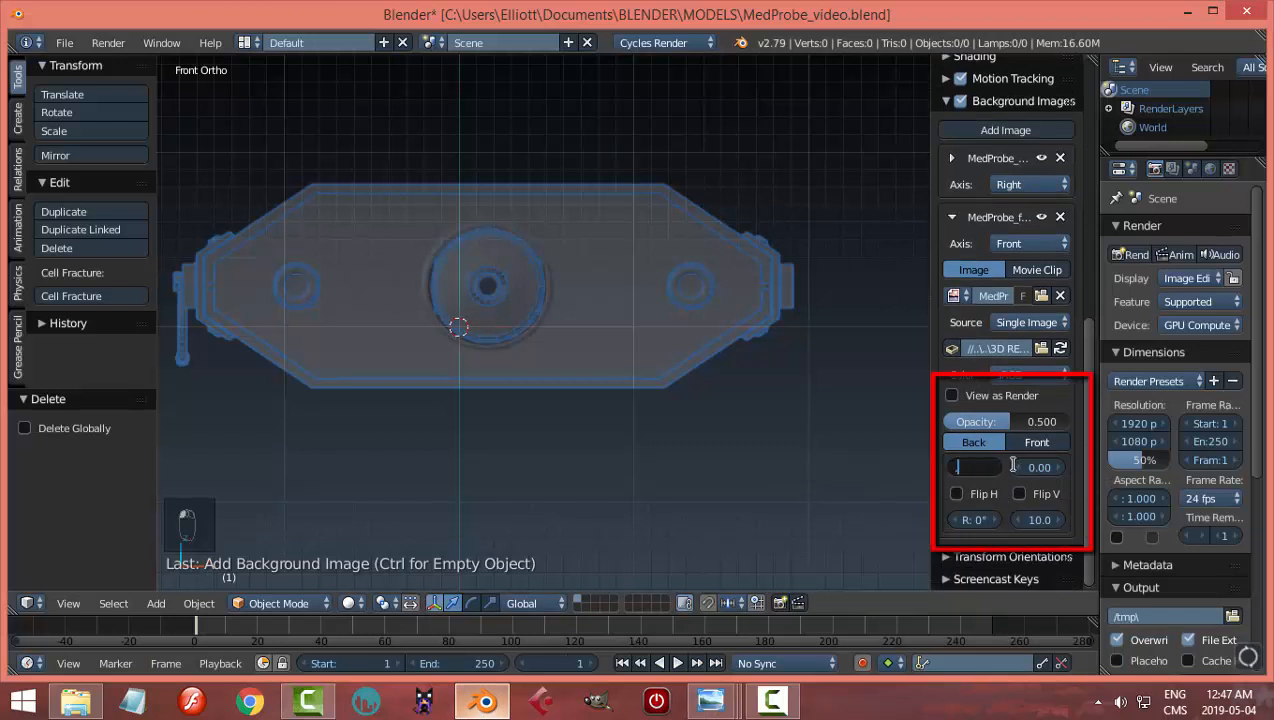
key(Return)
click(1047, 470)
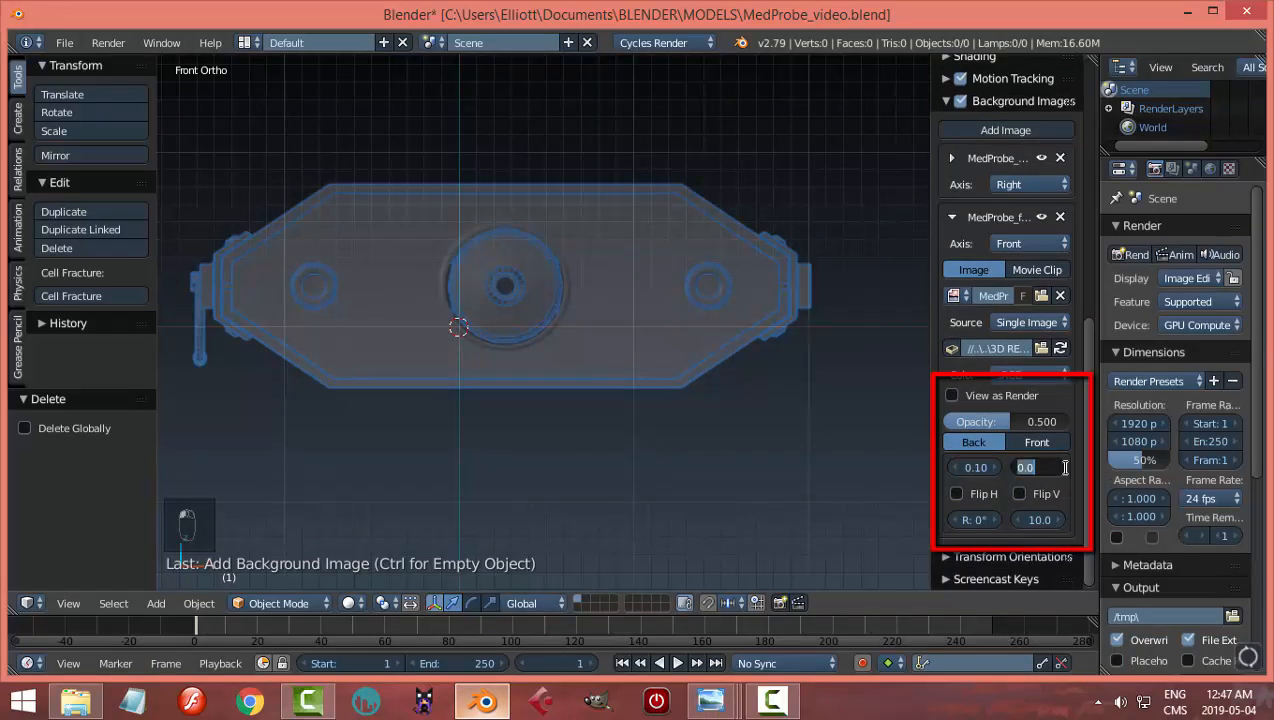
key(BackSpace)
text(-0.3)
key(Return)
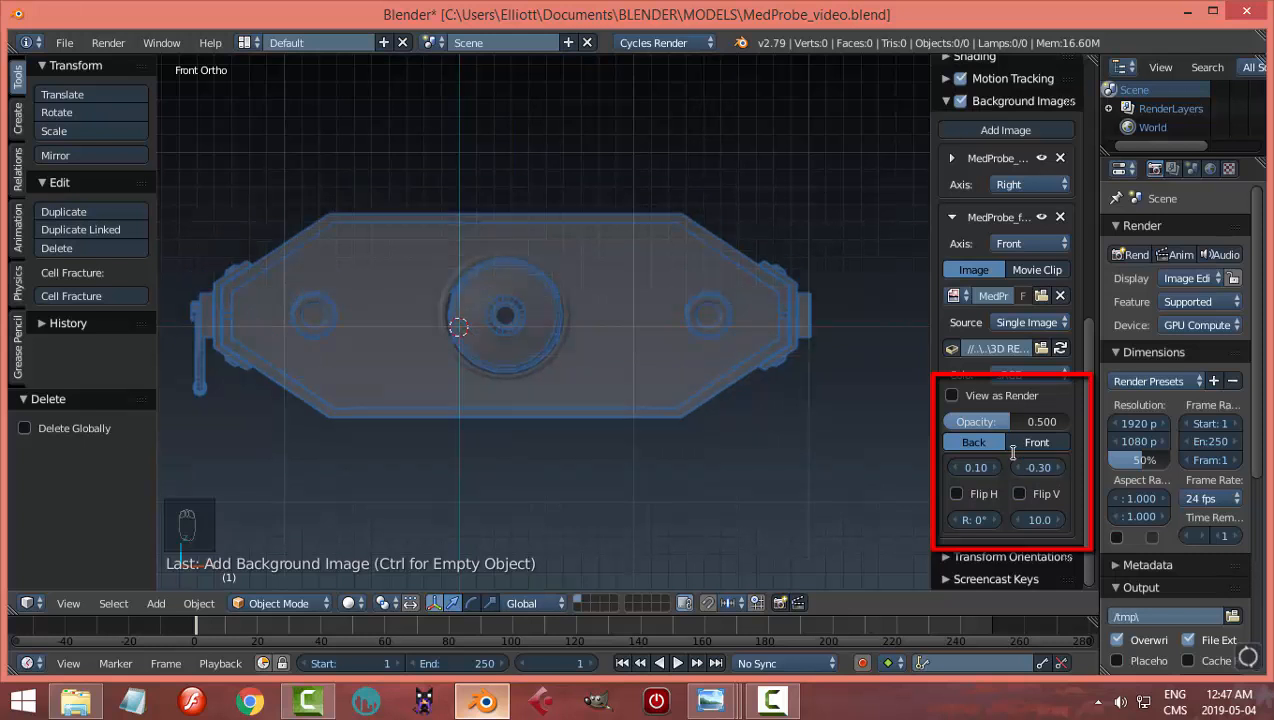
Step: Change the Front-axis background image's X offset to -0.10
click(964, 467)
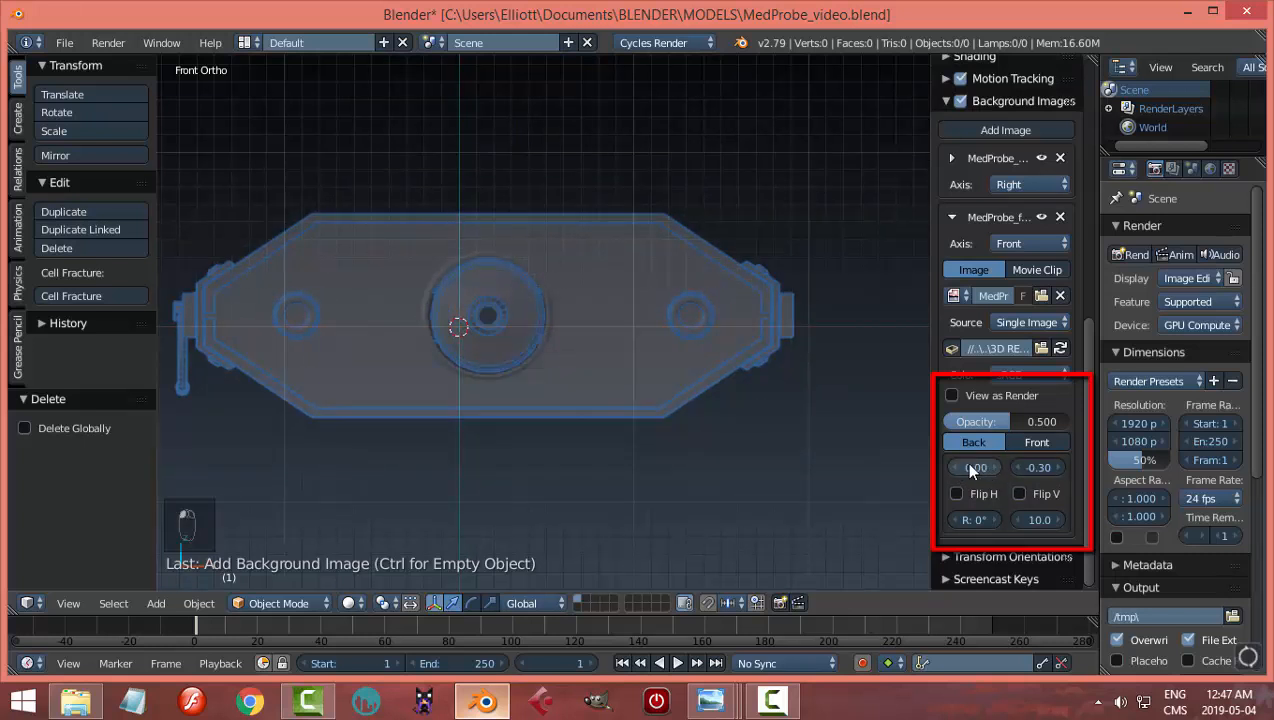
click(1002, 467)
key(BackSpace)
text(-.1)
key(Return)
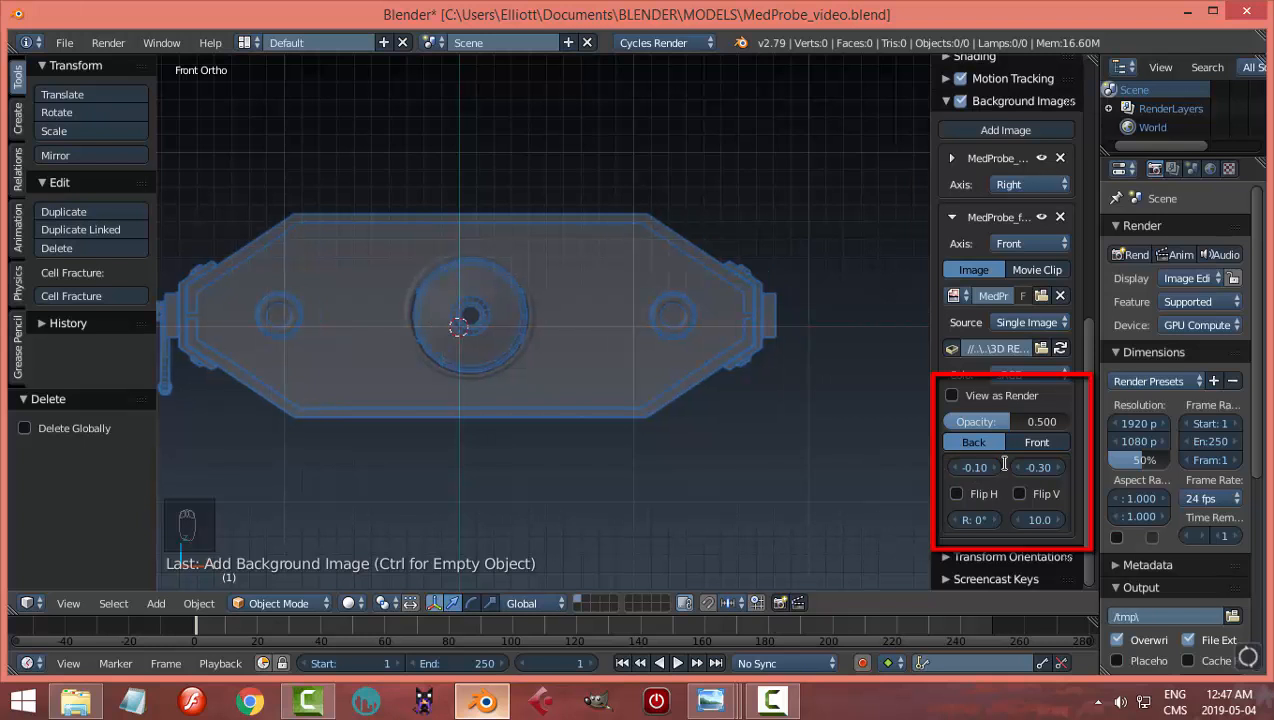
Step: Set the Front-axis background image's size to 6.00
click(1029, 520)
text(6)
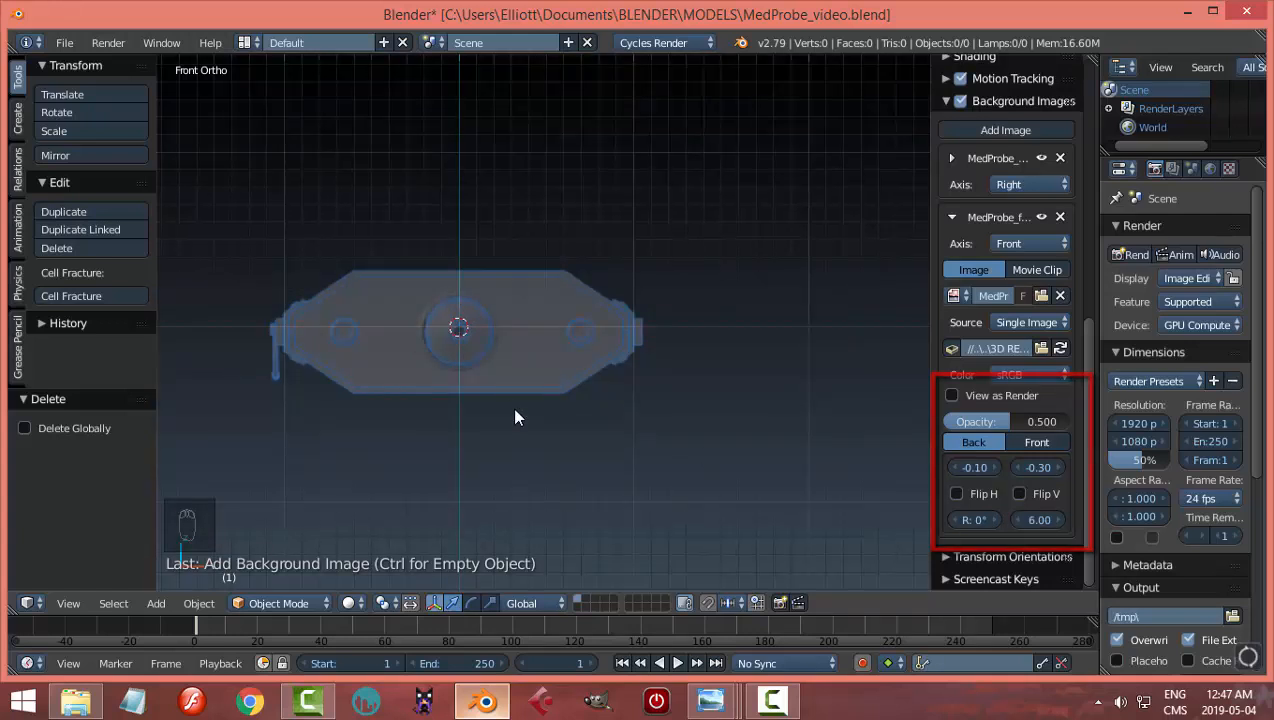
key(Return)
Step: Check the Front-axis size in MedProbe_BackgroundImage_Info.jpg, then set the Front-axis background image's size to 6.20 in Blender
mouse_move(712, 700)
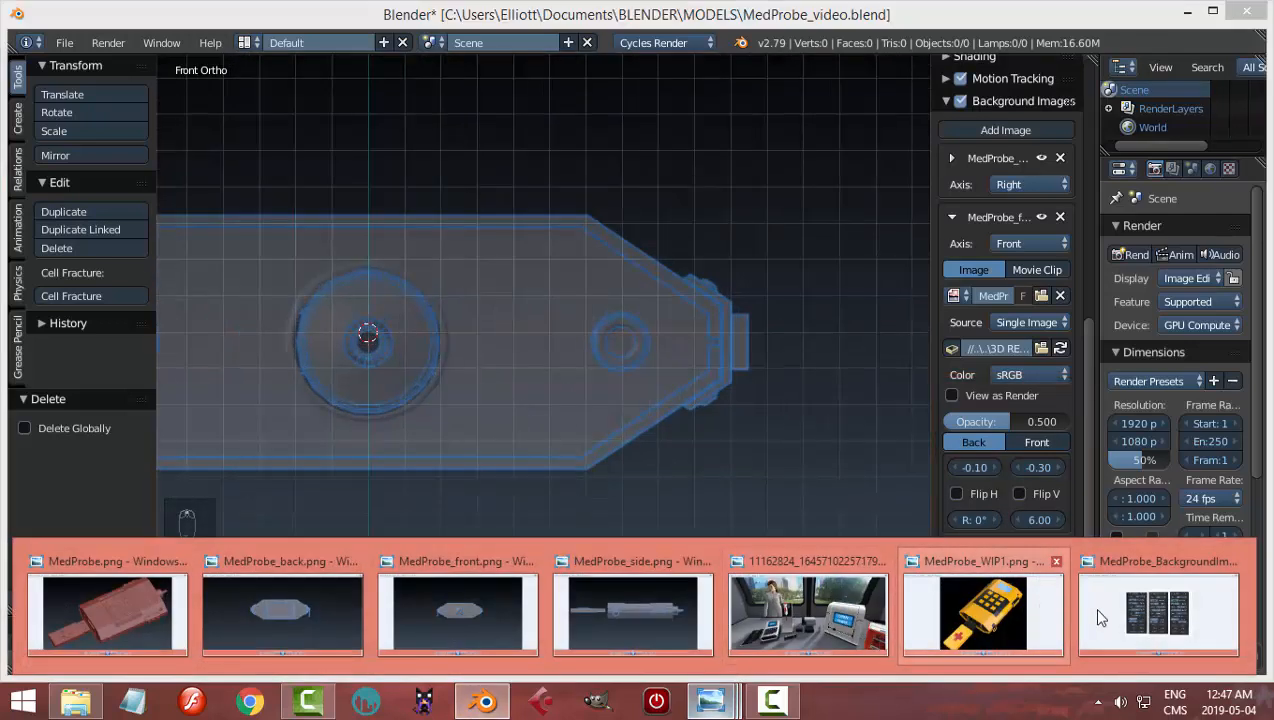
click(1100, 600)
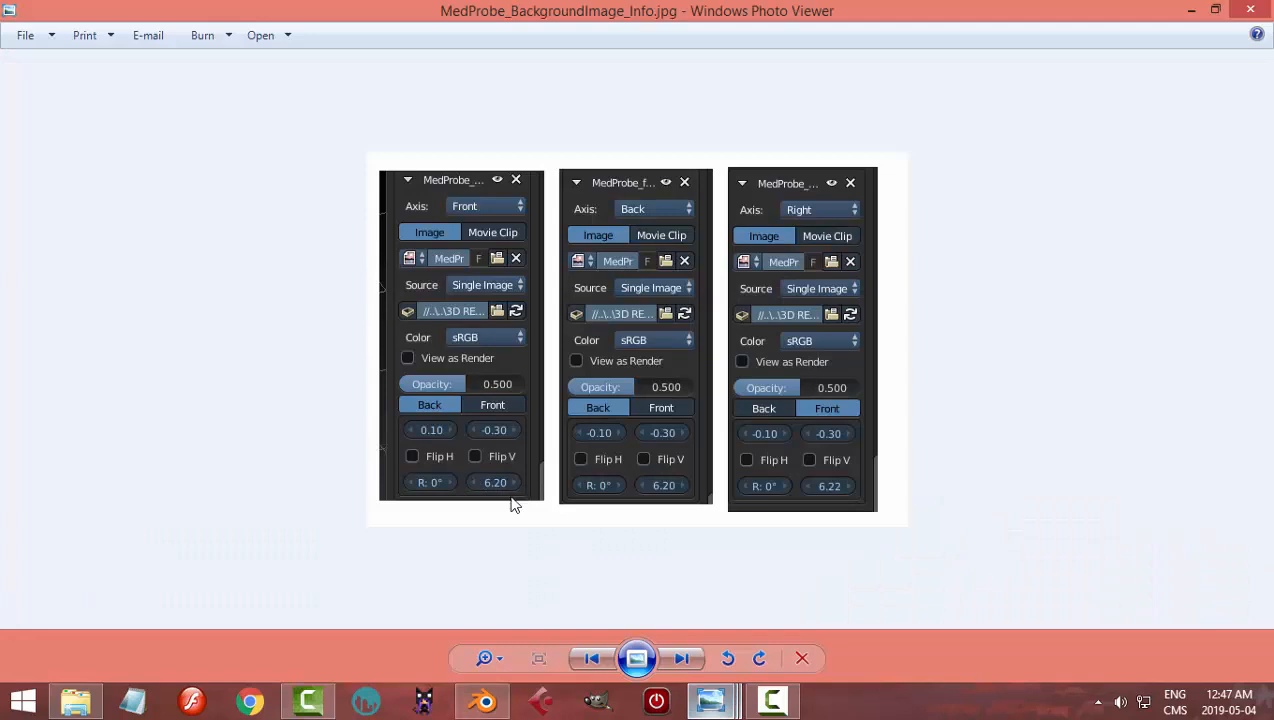
click(484, 700)
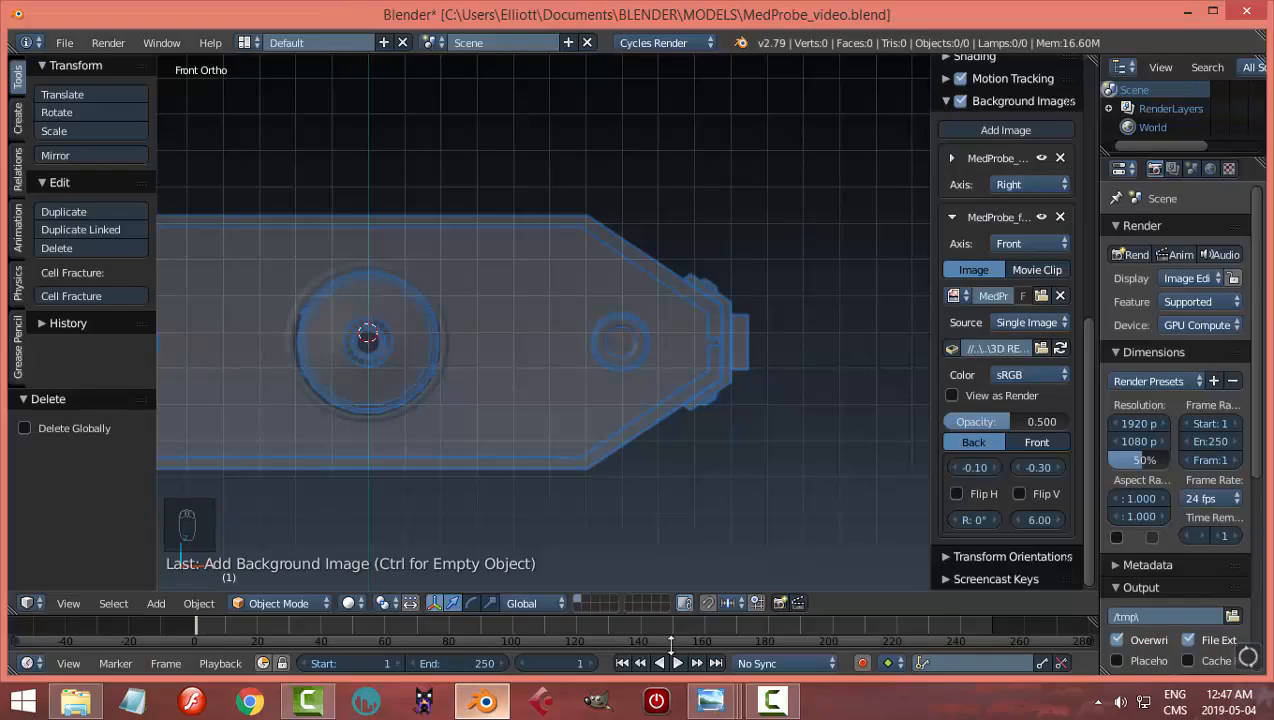
click(1040, 521)
text(6.)
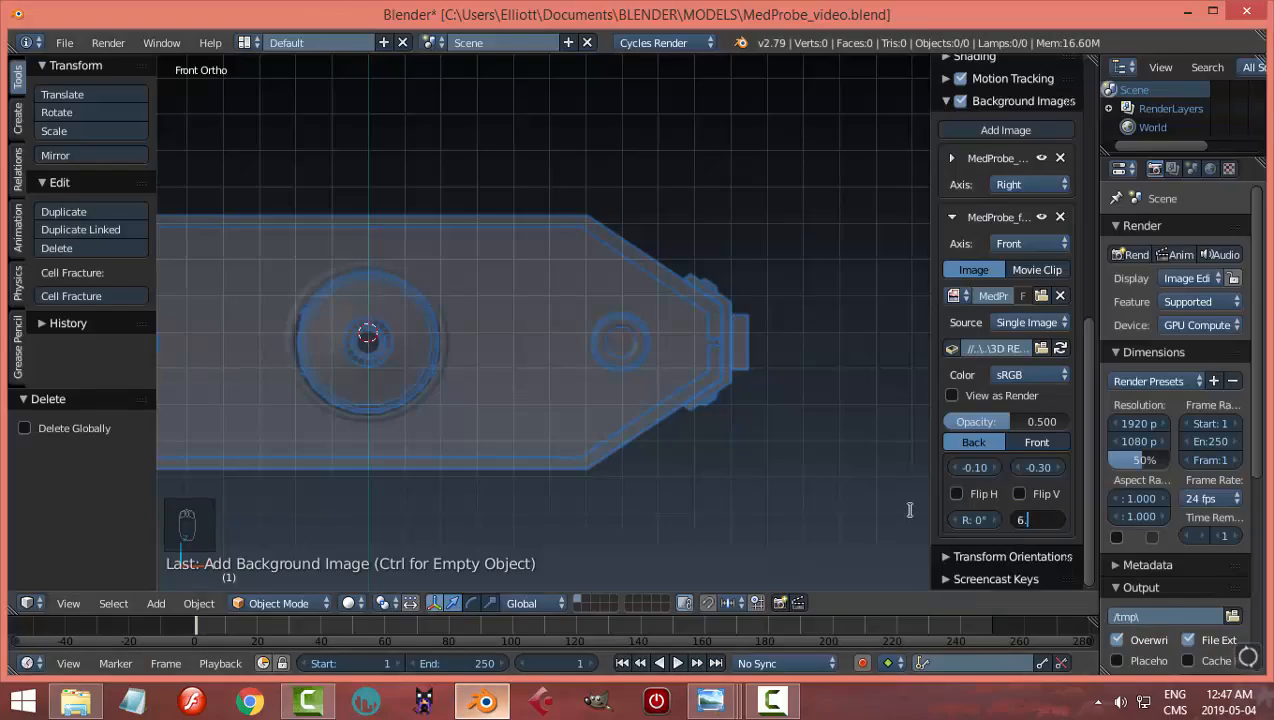
key(Return)
scroll(449, 370, down, 2)
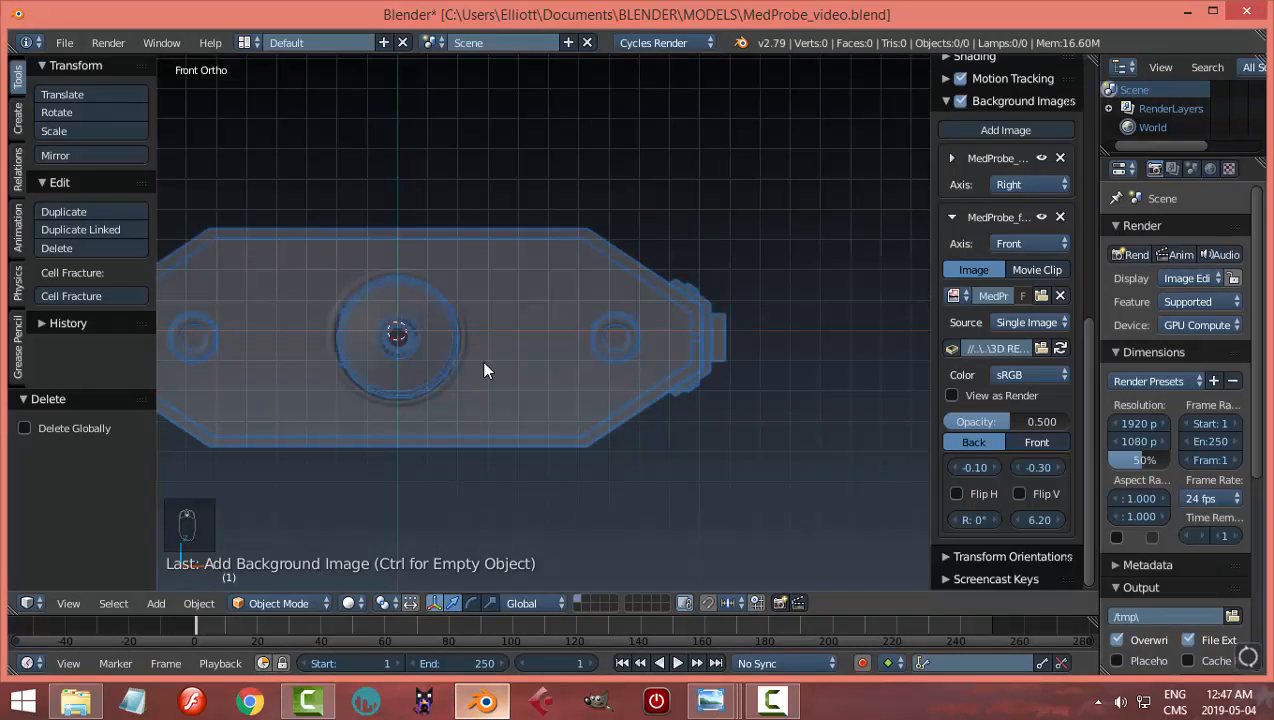
scroll(608, 349, up, 4)
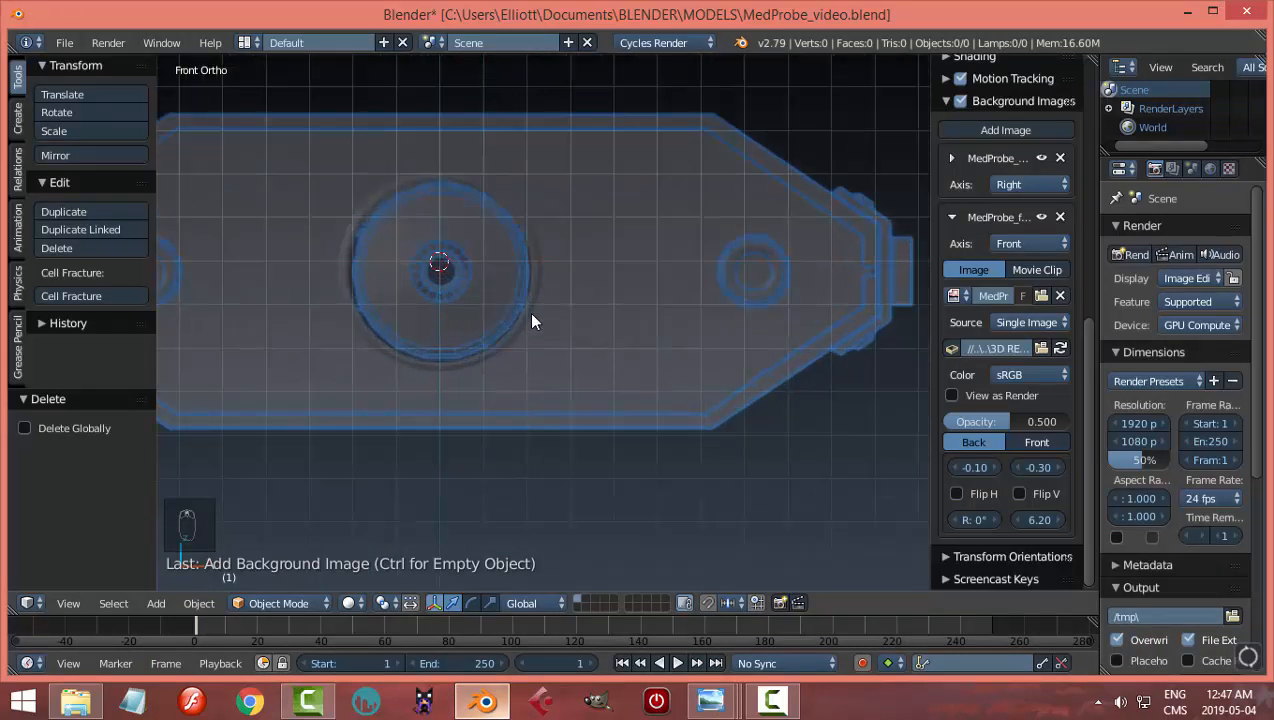
scroll(531, 320, down, 1)
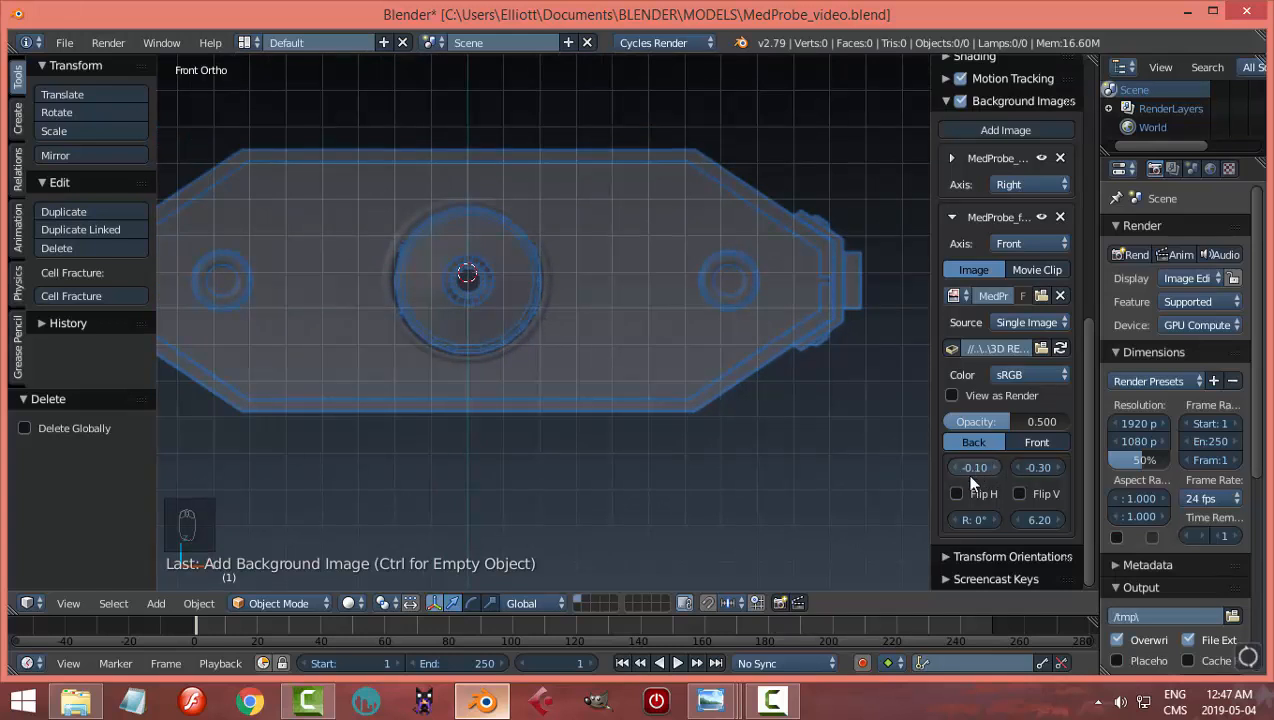
Step: Recheck the Front-axis offset values in MedProbe_BackgroundImage_Info.jpg, and return to Blender
mouse_move(711, 700)
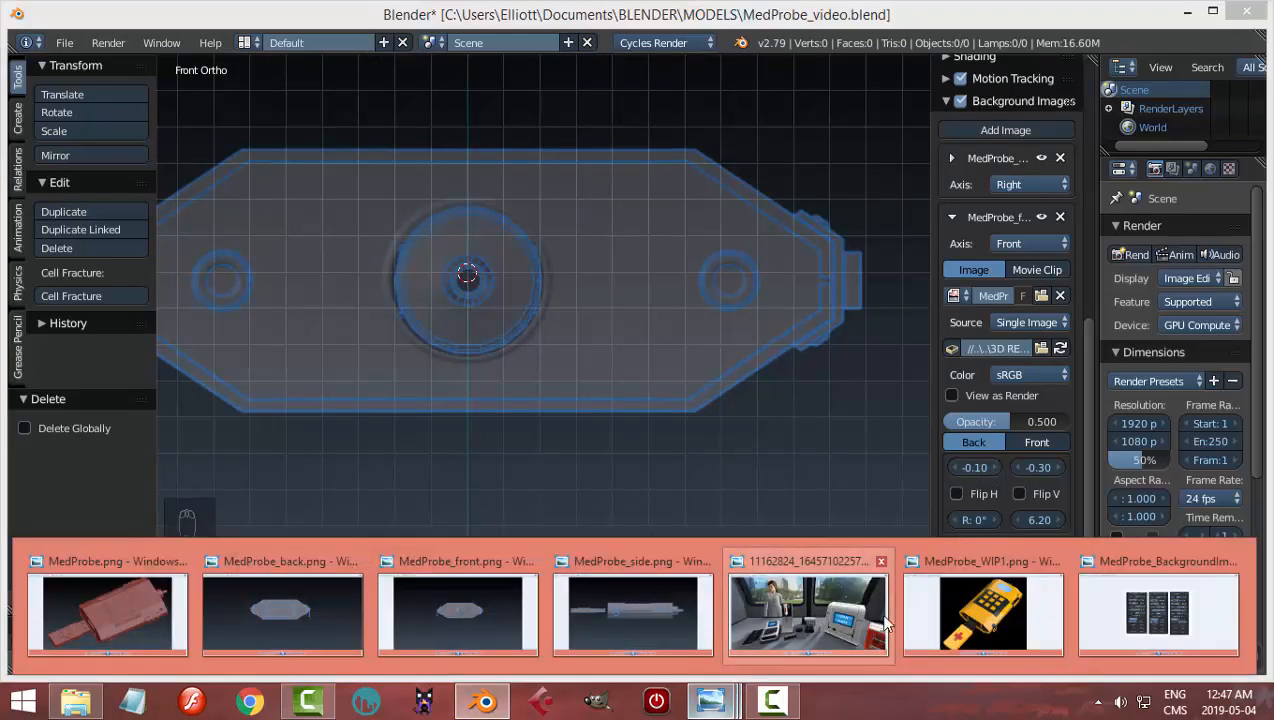
click(1112, 612)
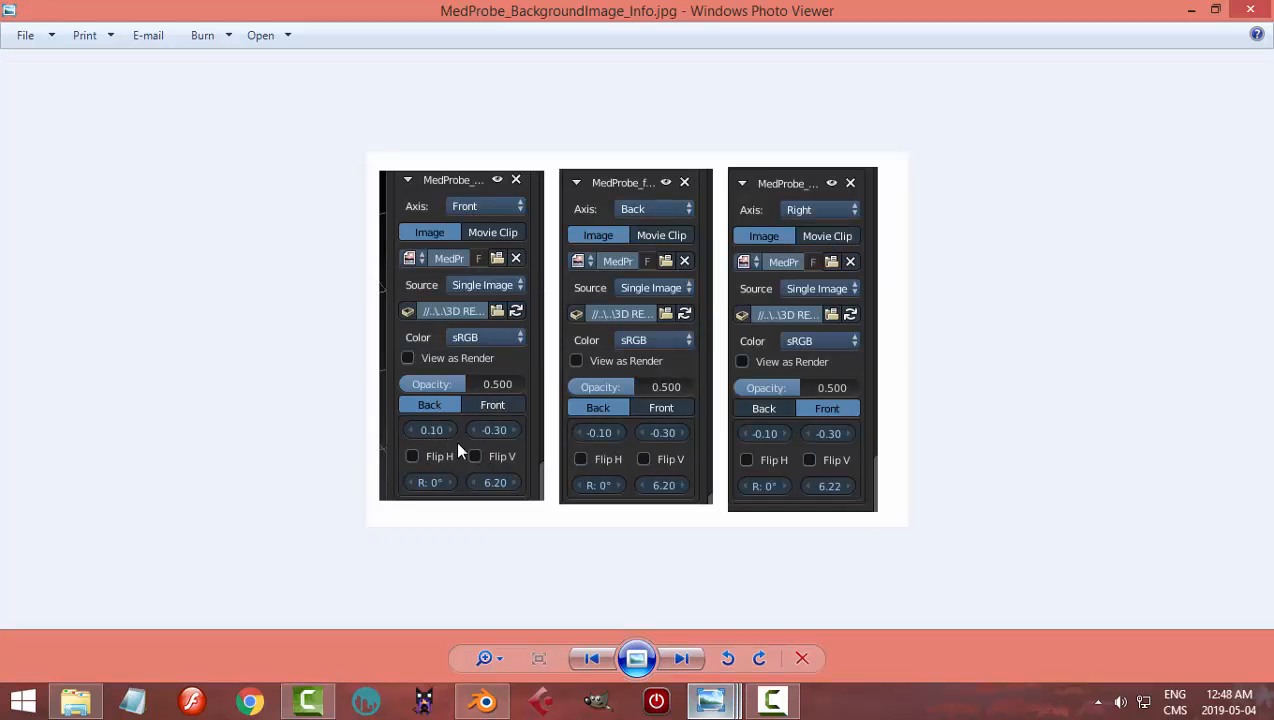
mouse_move(484, 700)
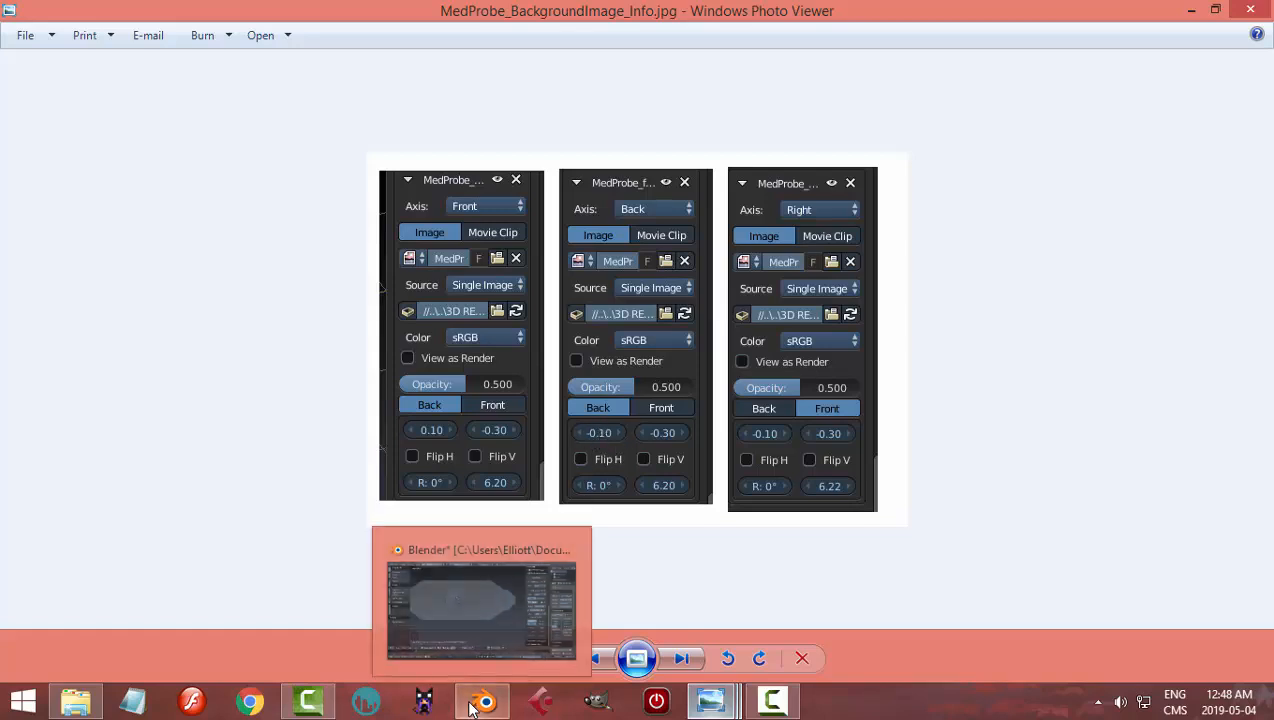
click(480, 605)
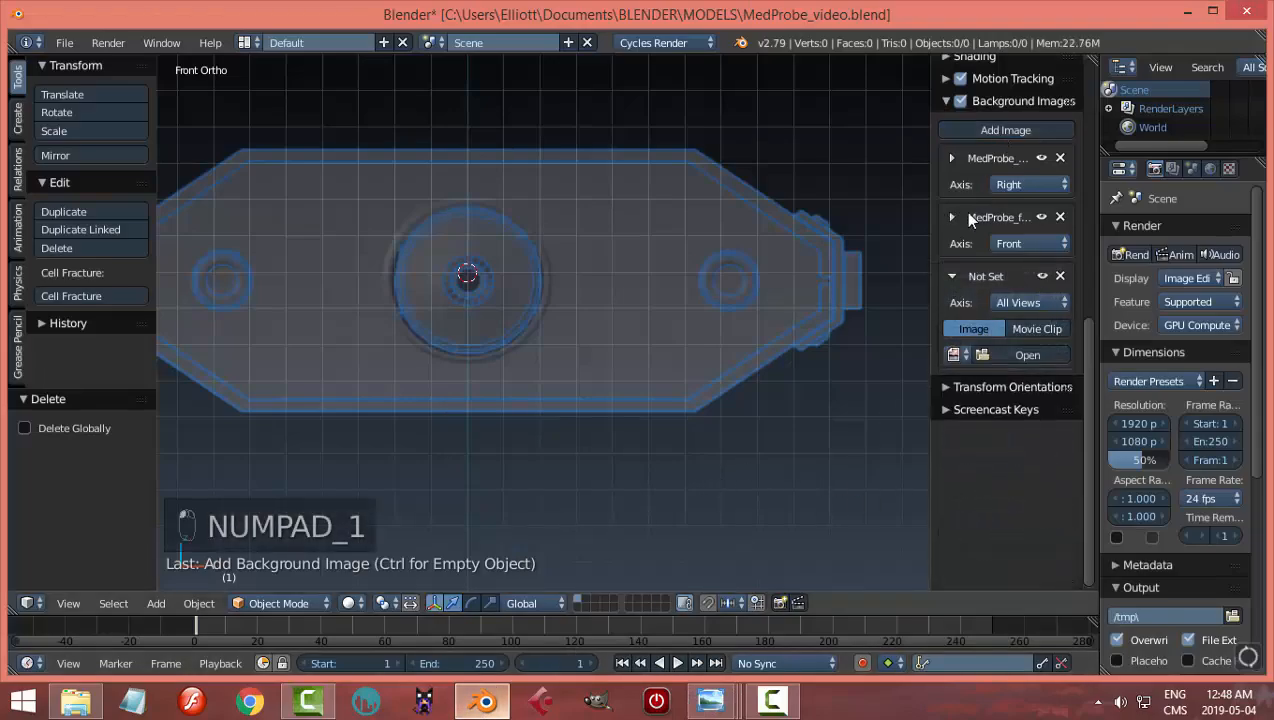
Step: Assign the new background image slot to the Back axis and load MedProbe_back.png from 3D RENDERS\SCIENCE AND SCIFI\MEDPROBE
click(1010, 302)
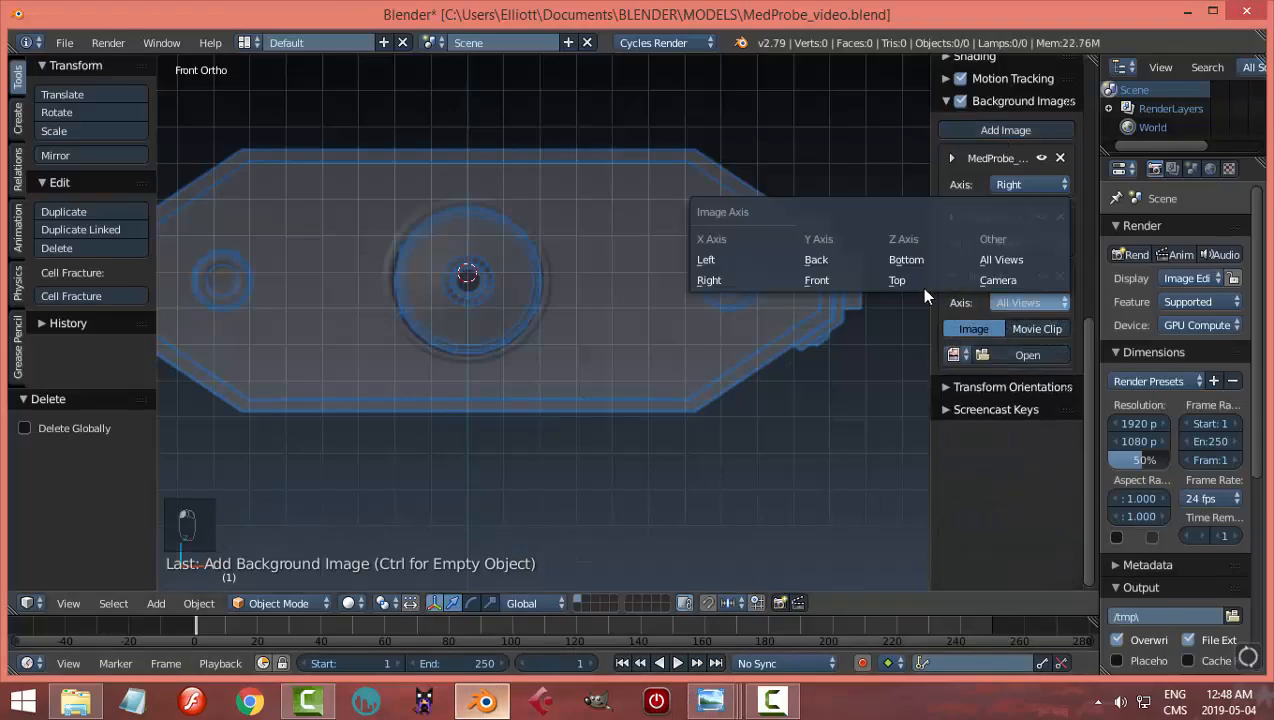
click(830, 260)
click(1002, 348)
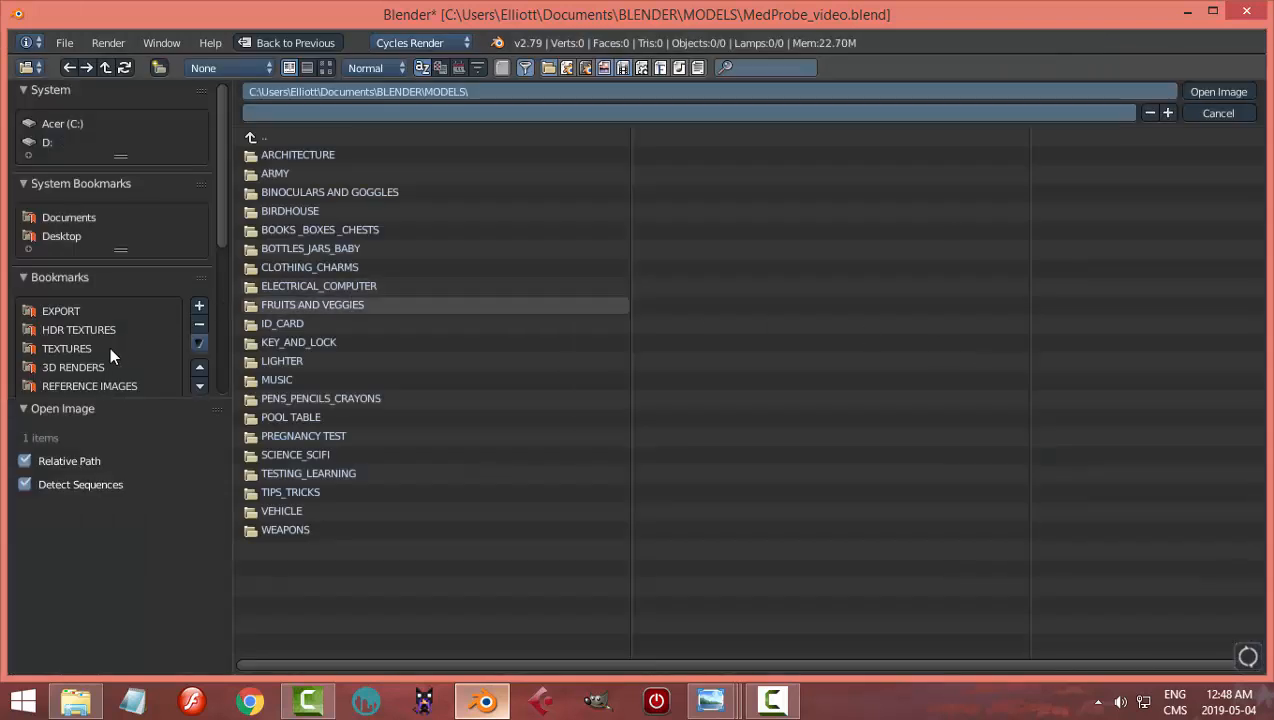
click(86, 366)
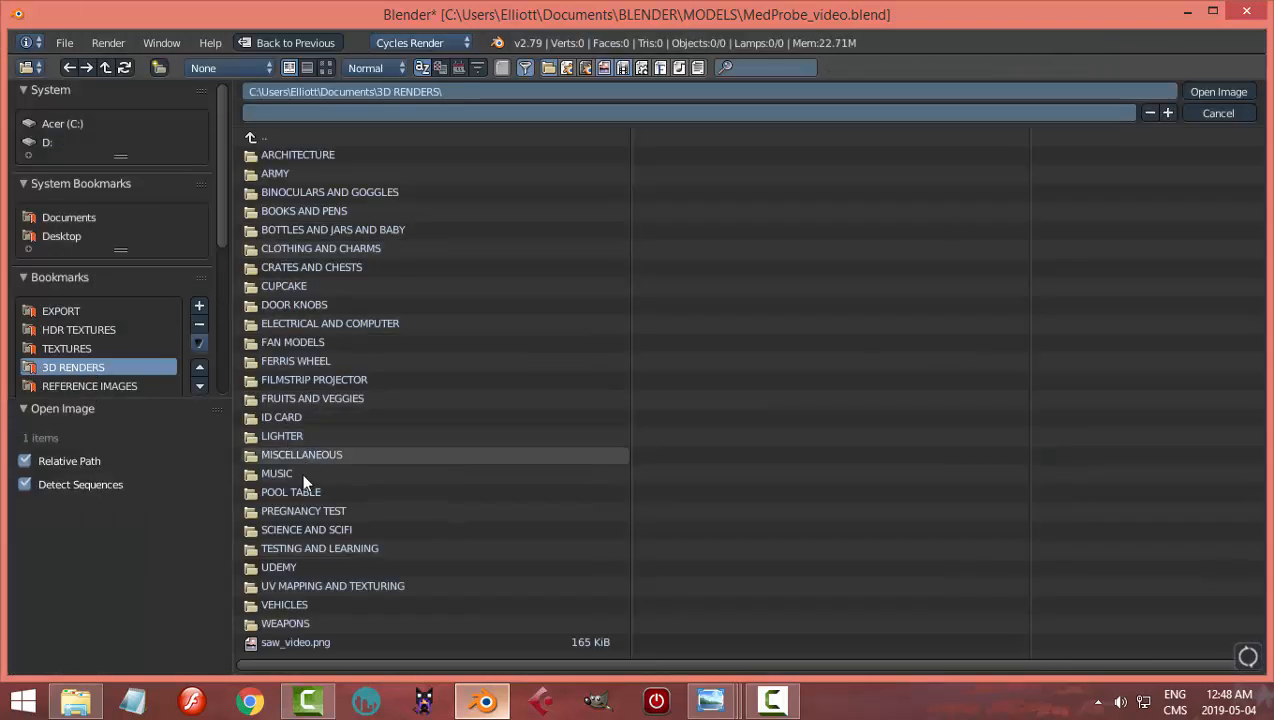
click(313, 530)
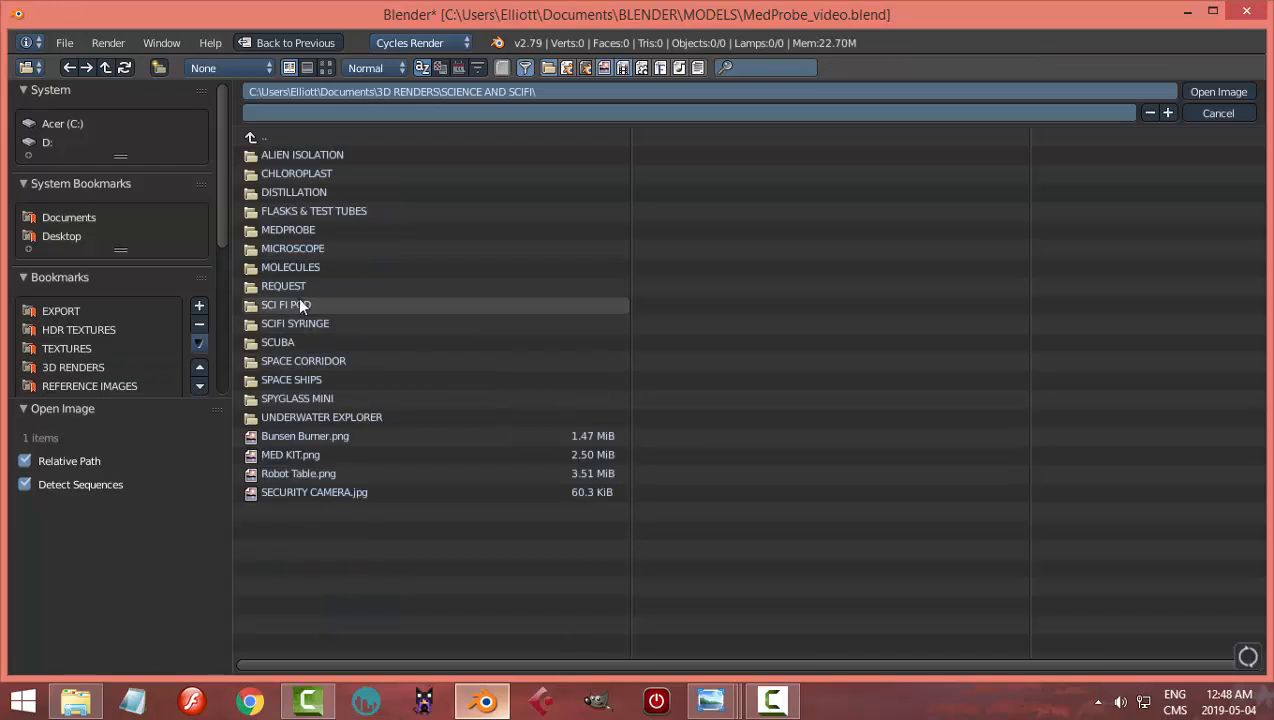
click(306, 229)
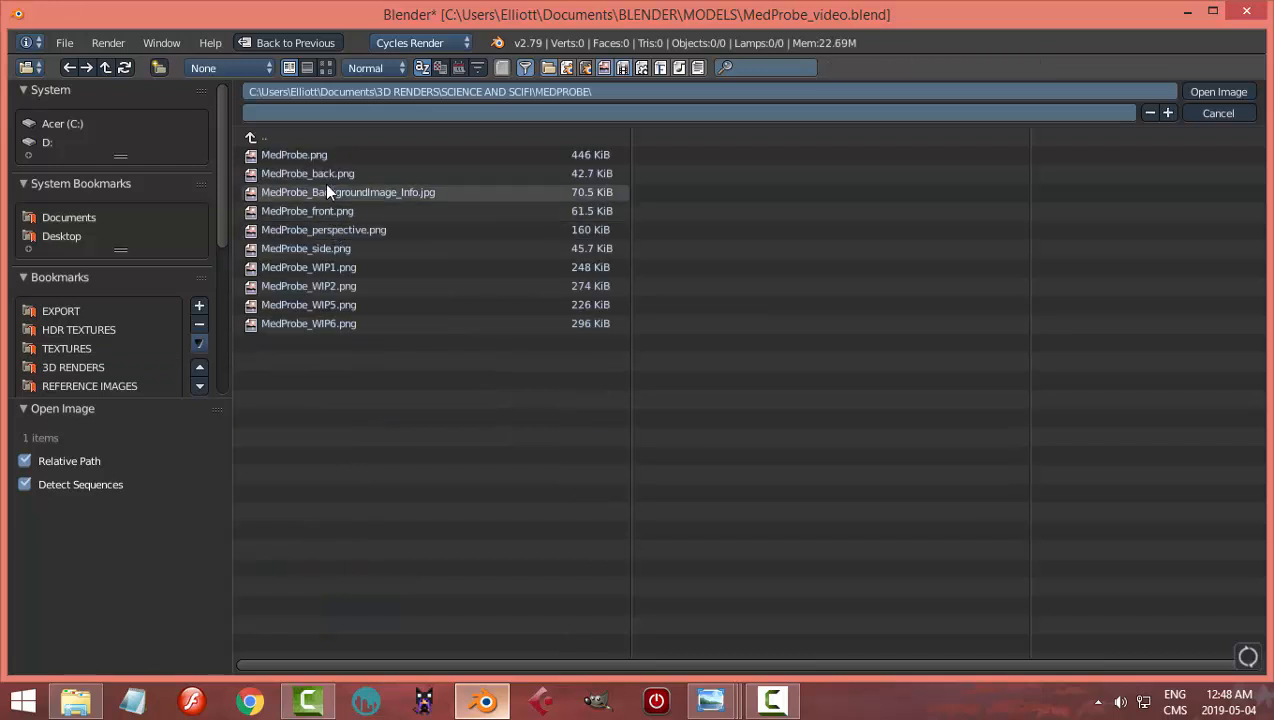
click(395, 173)
click(1216, 91)
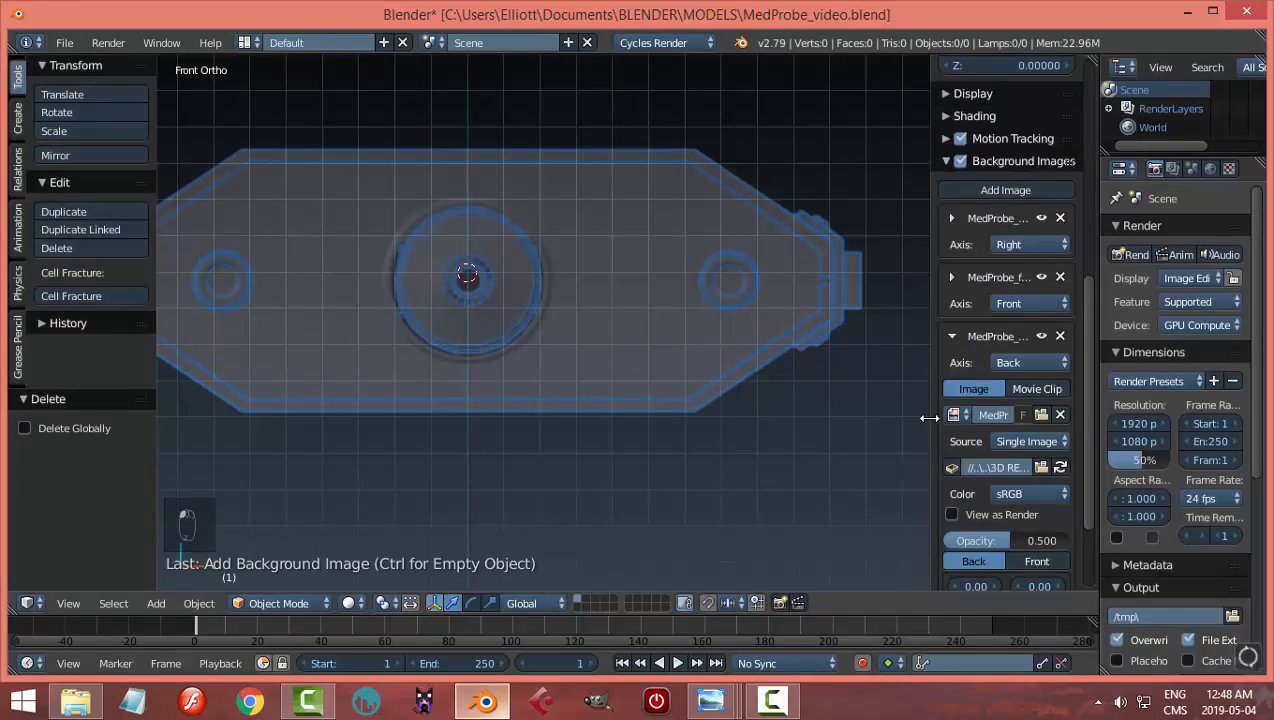
Step: Switch to the back view and set the Back-axis background image's X offset to -0.10
drag(1090, 441, 1083, 531)
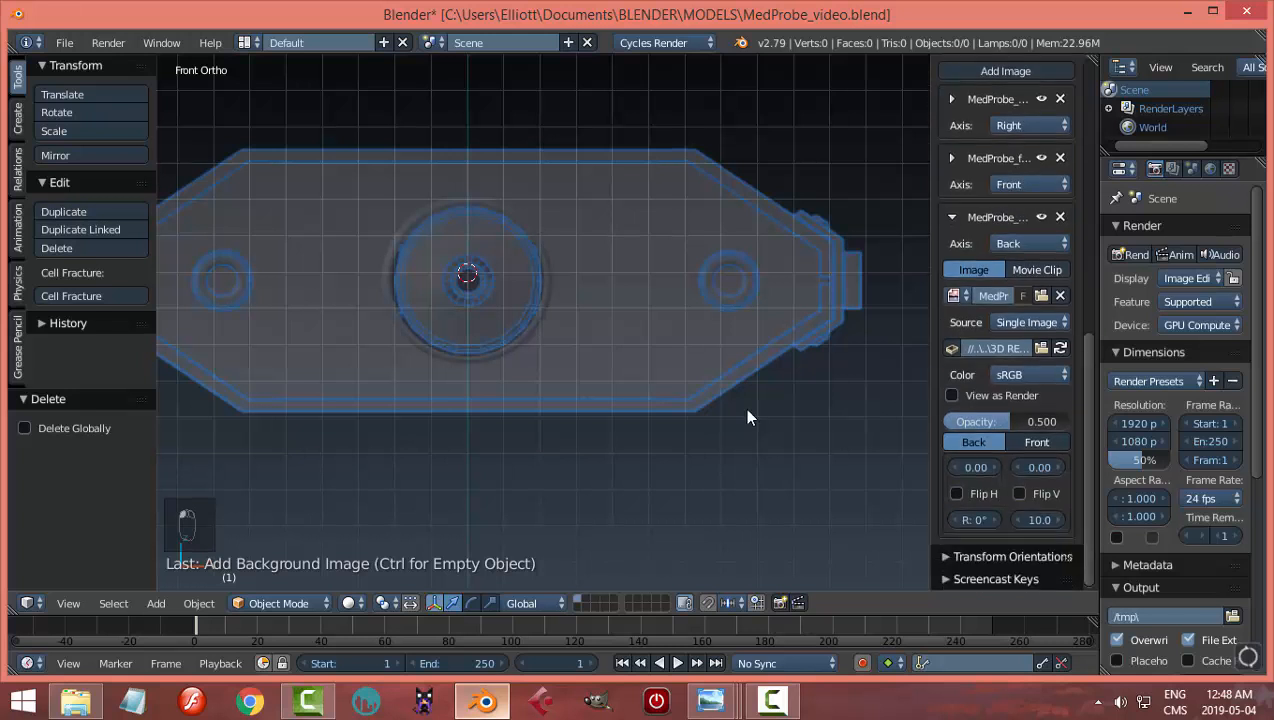
key(ctrl+KP_1)
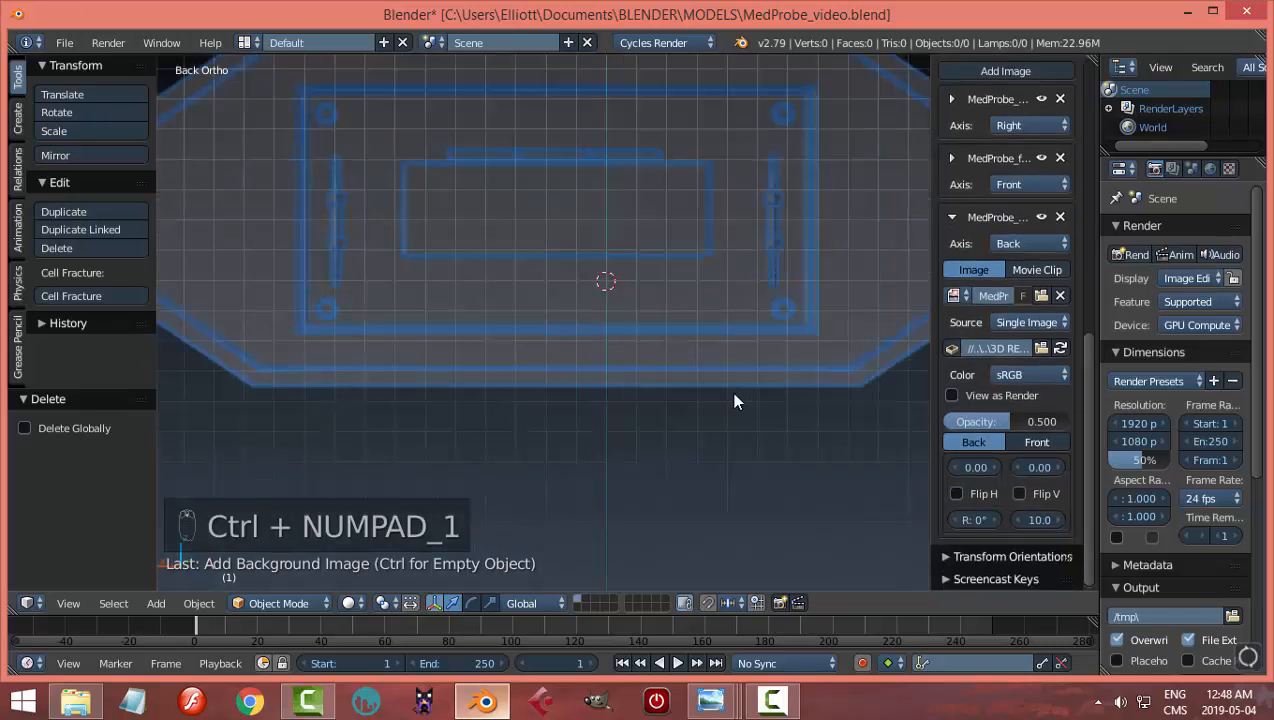
click(975, 467)
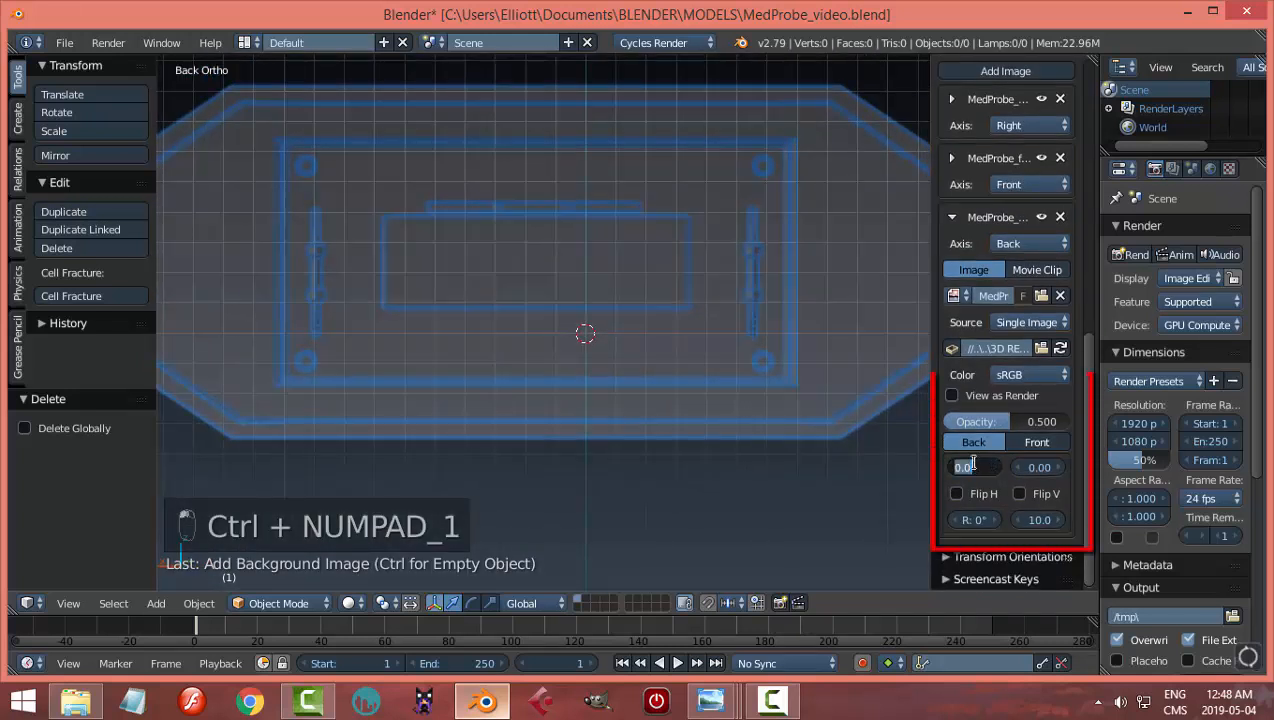
text(-10)
key(Return)
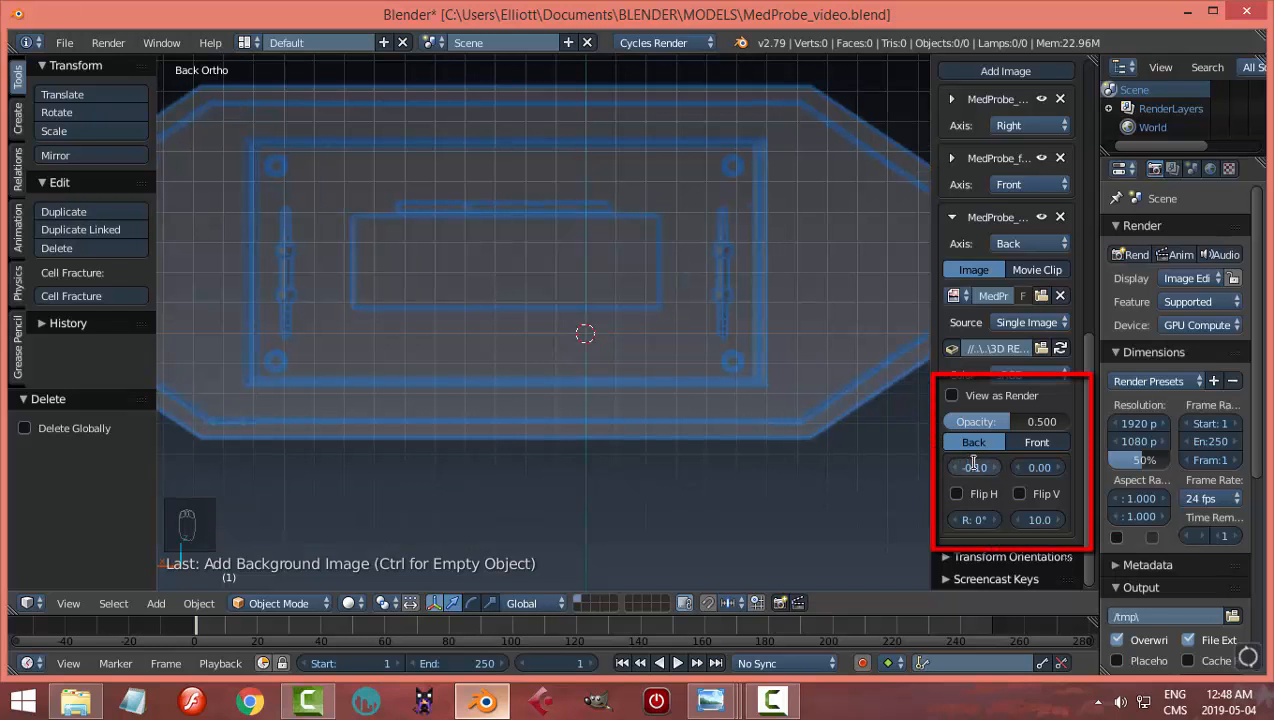
Step: Set the Back-axis background image's X offset to 0.10 and its Y offset to -0.30
click(981, 469)
text(.1)
key(Return)
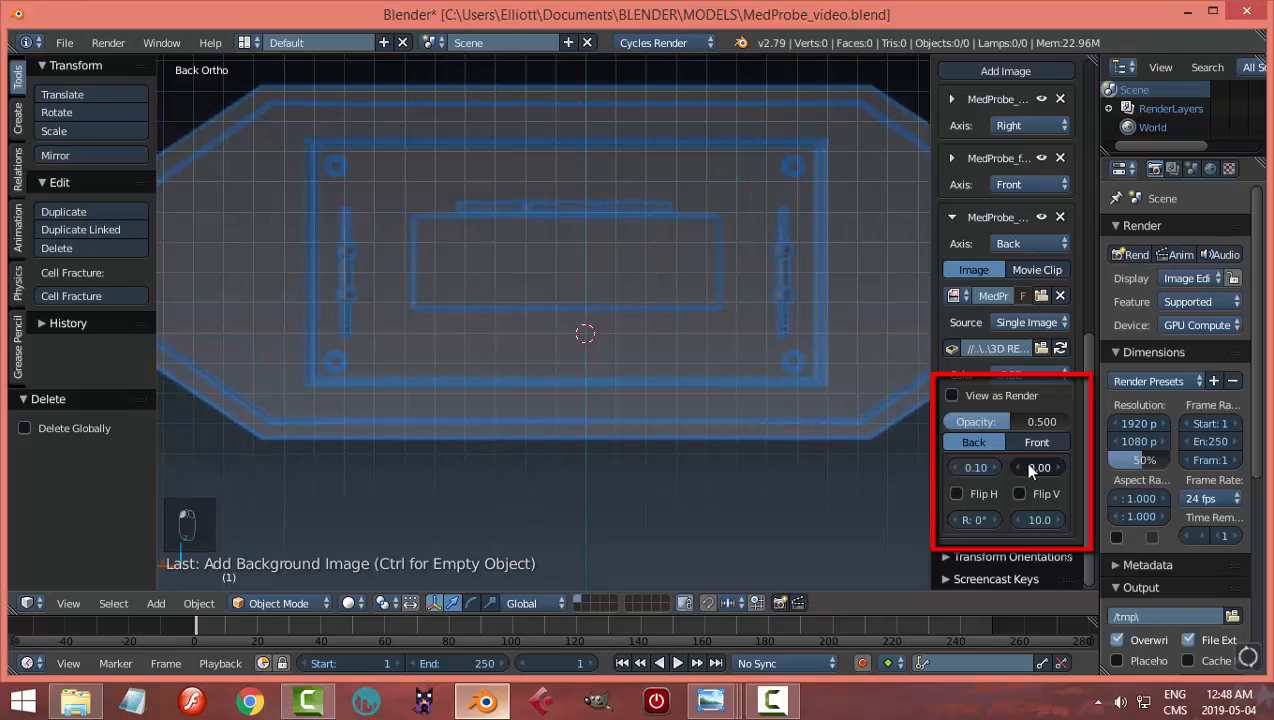
click(1020, 467)
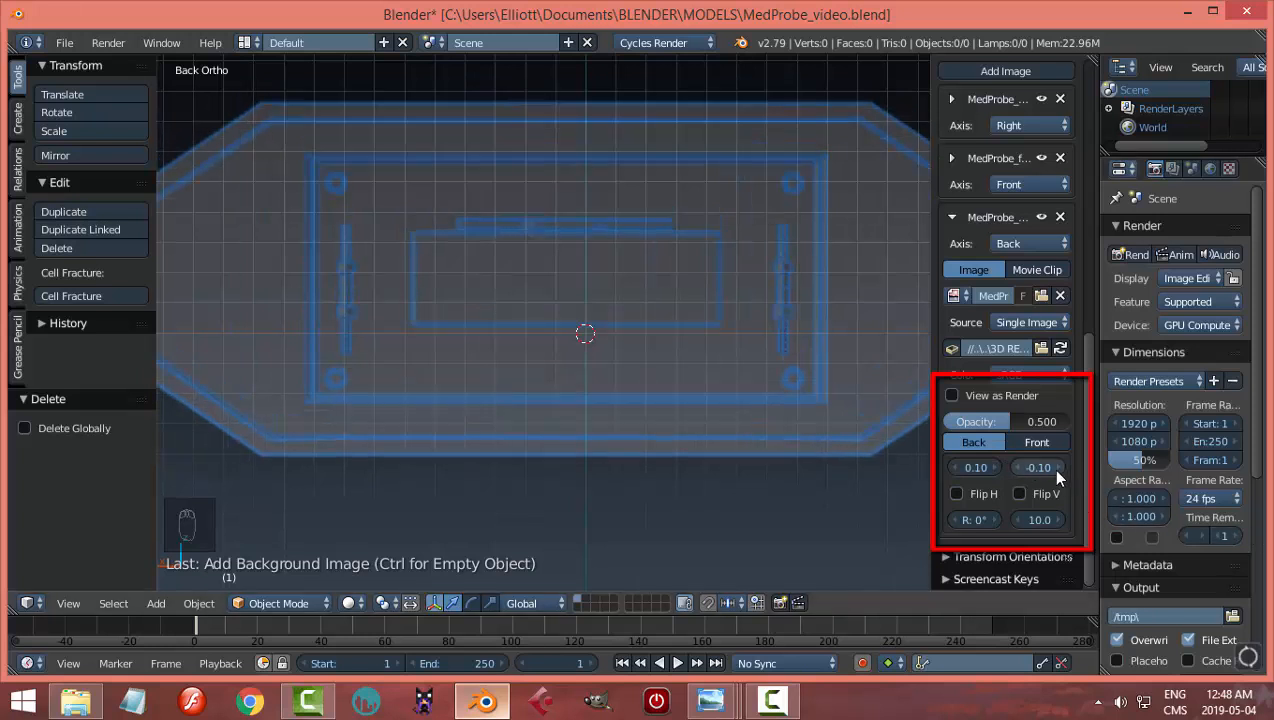
click(1056, 471)
click(1019, 467)
click(1019, 467)
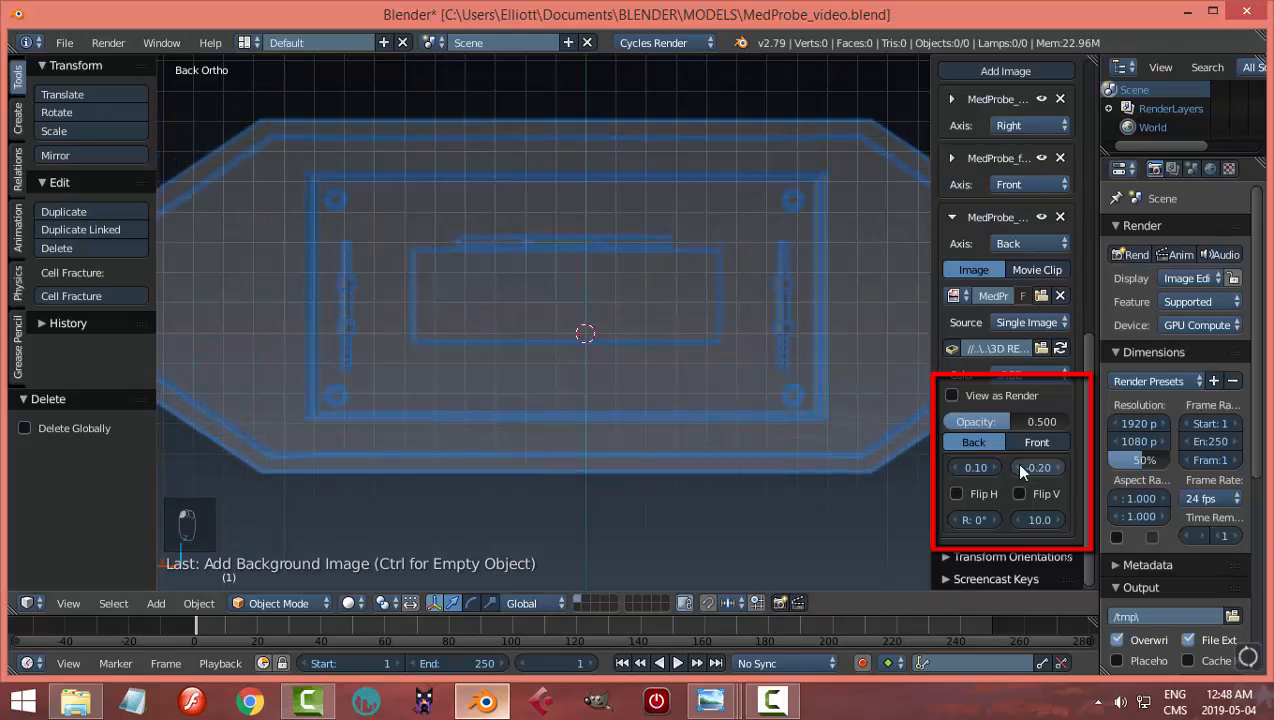
click(1019, 467)
Step: Set the Back-axis background image's size to 6.20 and hide the viewport properties
click(1030, 519)
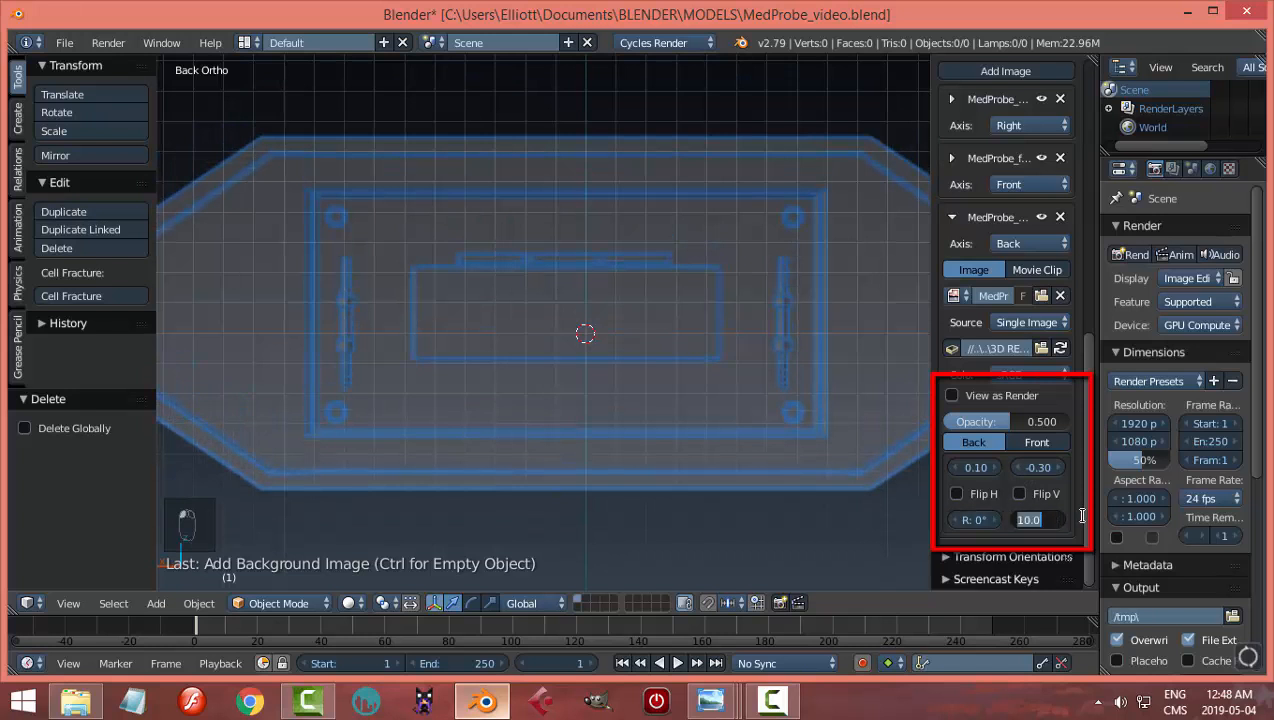
text(6.2)
key(Return)
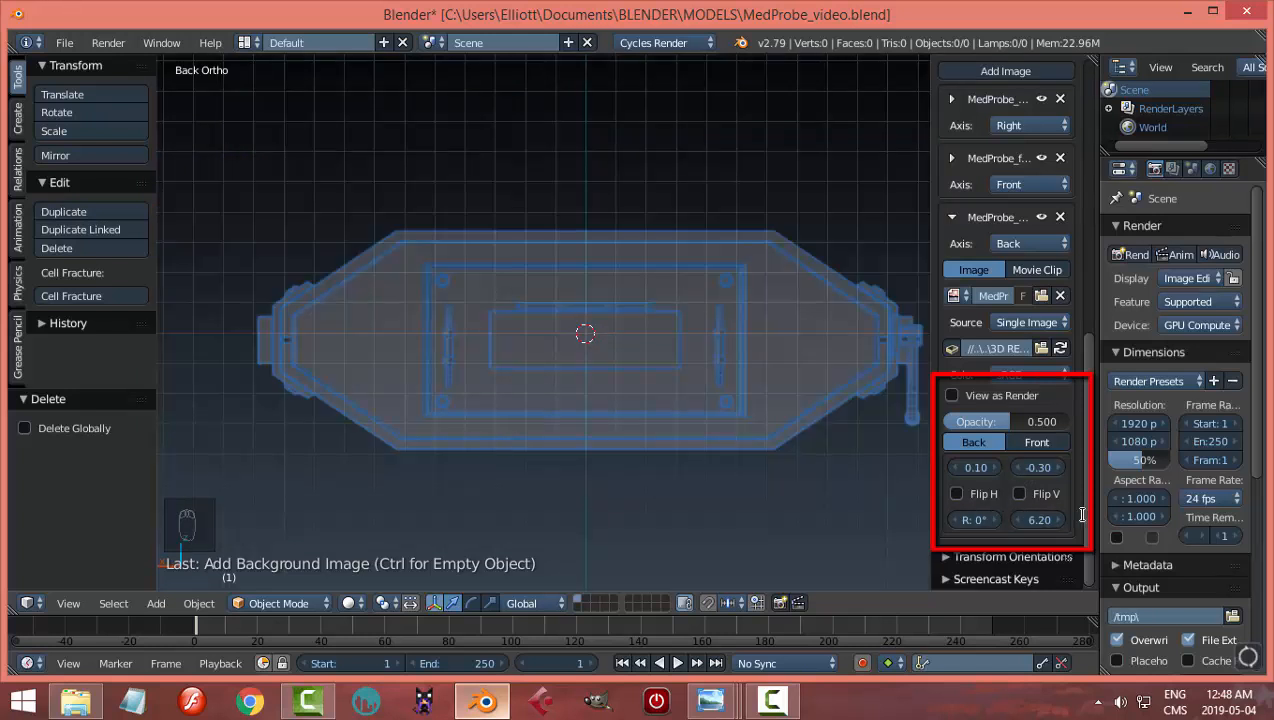
key(n)
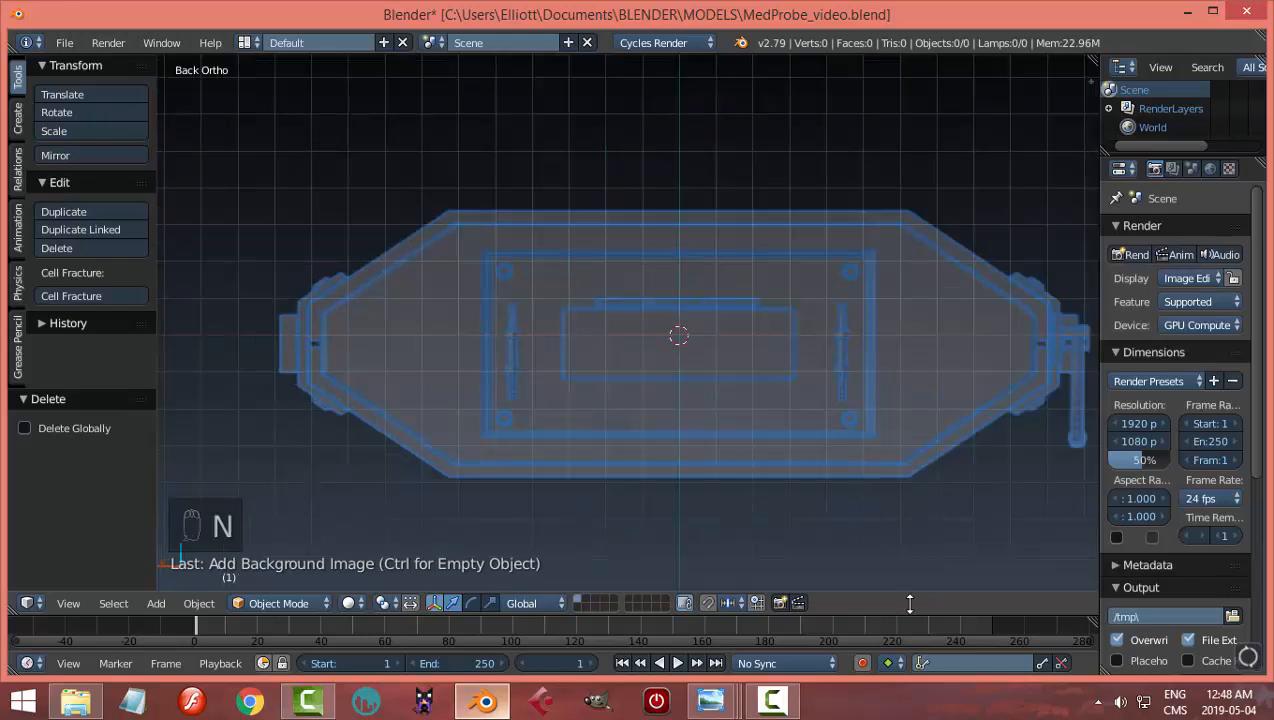
Step: Check the offset and size values in MedProbe_BackgroundImage_Info.jpg, then return to Blender and inspect the back view
mouse_move(711, 701)
click(1122, 628)
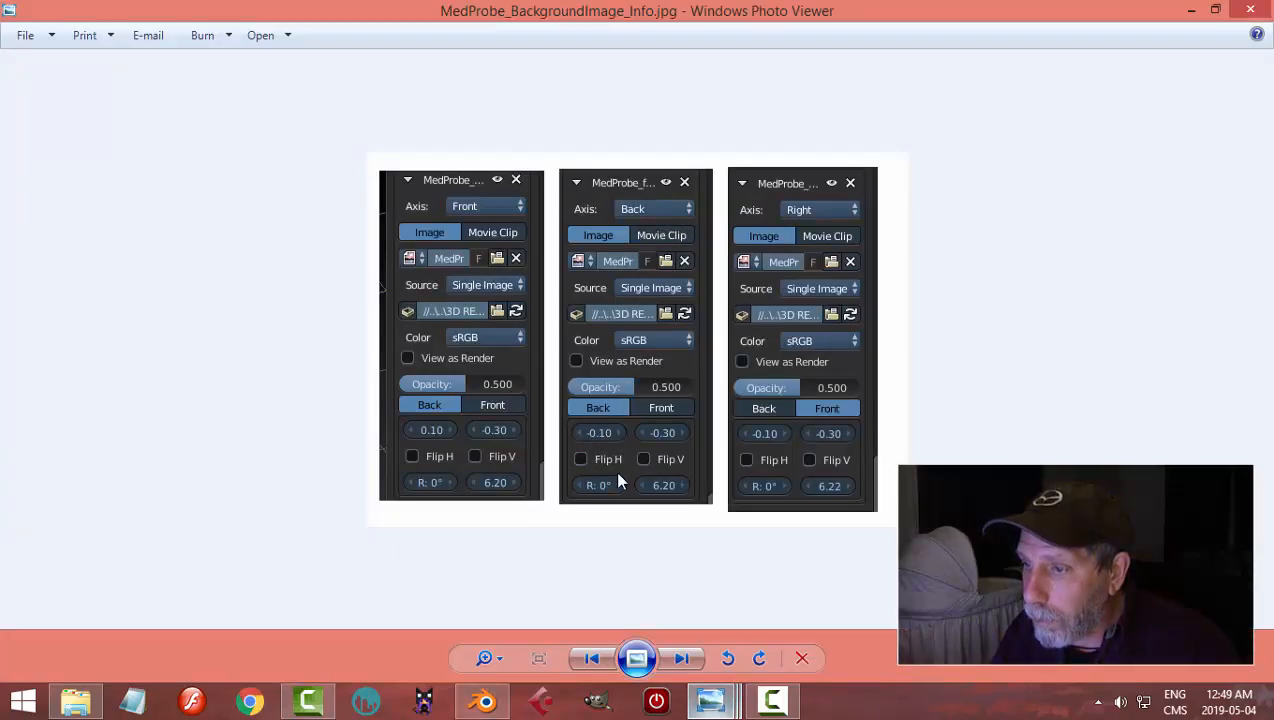
click(576, 605)
scroll(812, 358, down, 1)
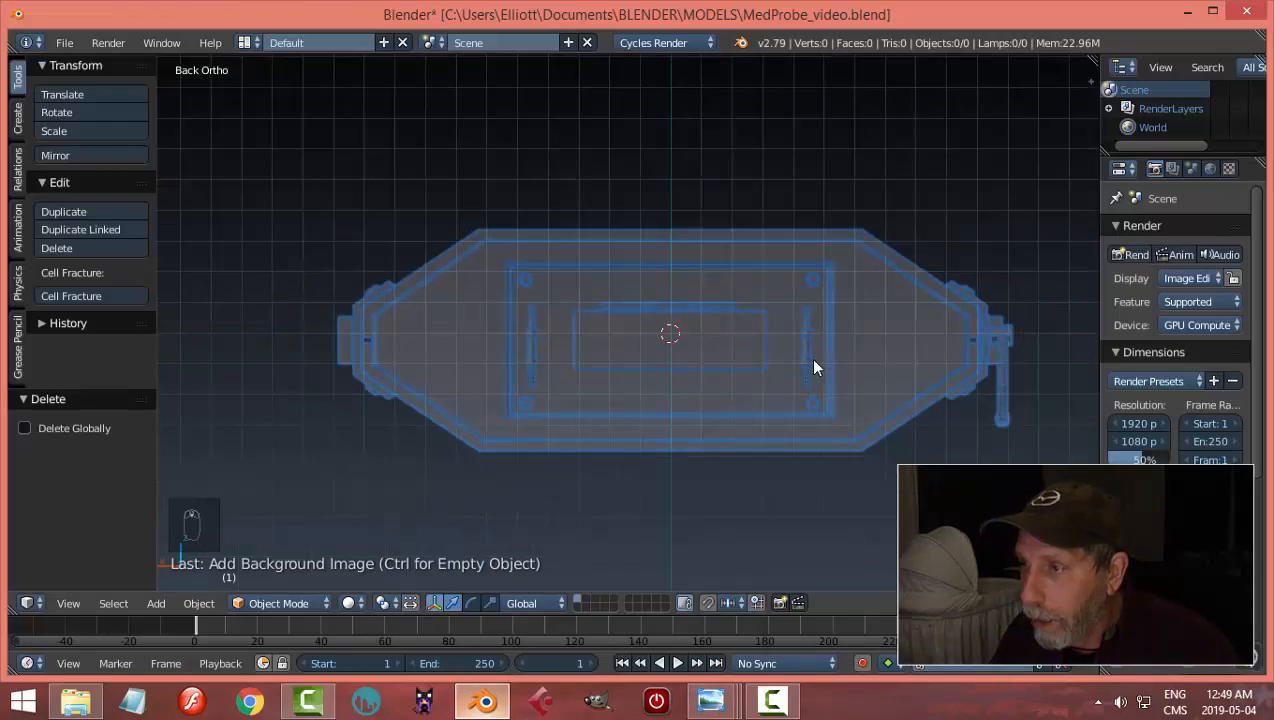
shift+middle_drag(840, 348, 782, 340)
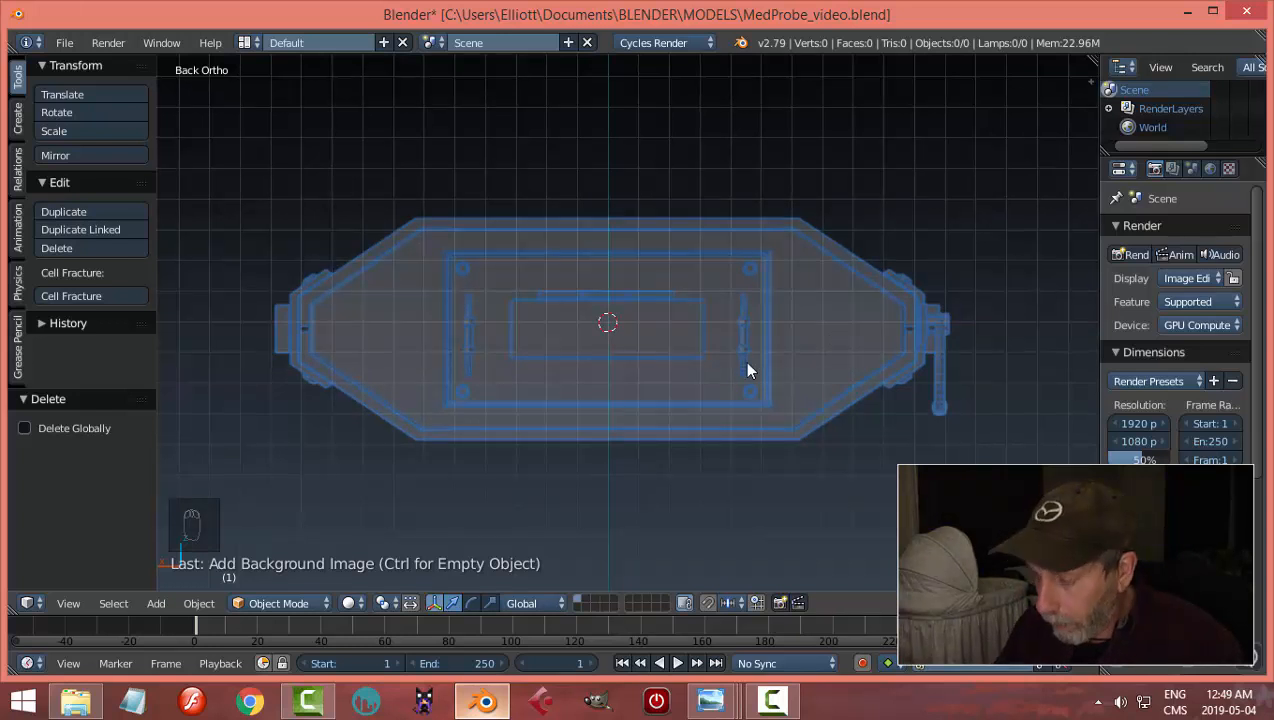
Step: Add a plane in the front view and move it up about 0.336 along Z to the body's top edge
key(KP_1)
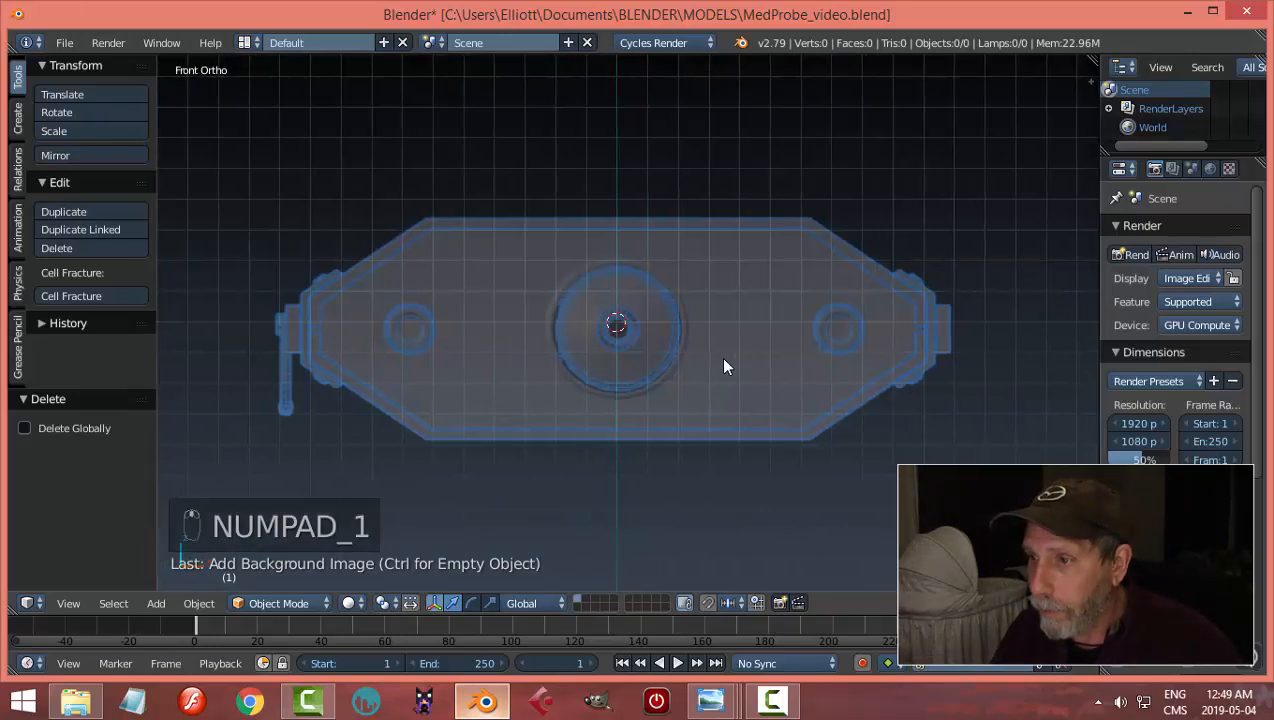
key(shift+a)
mouse_move(720, 360)
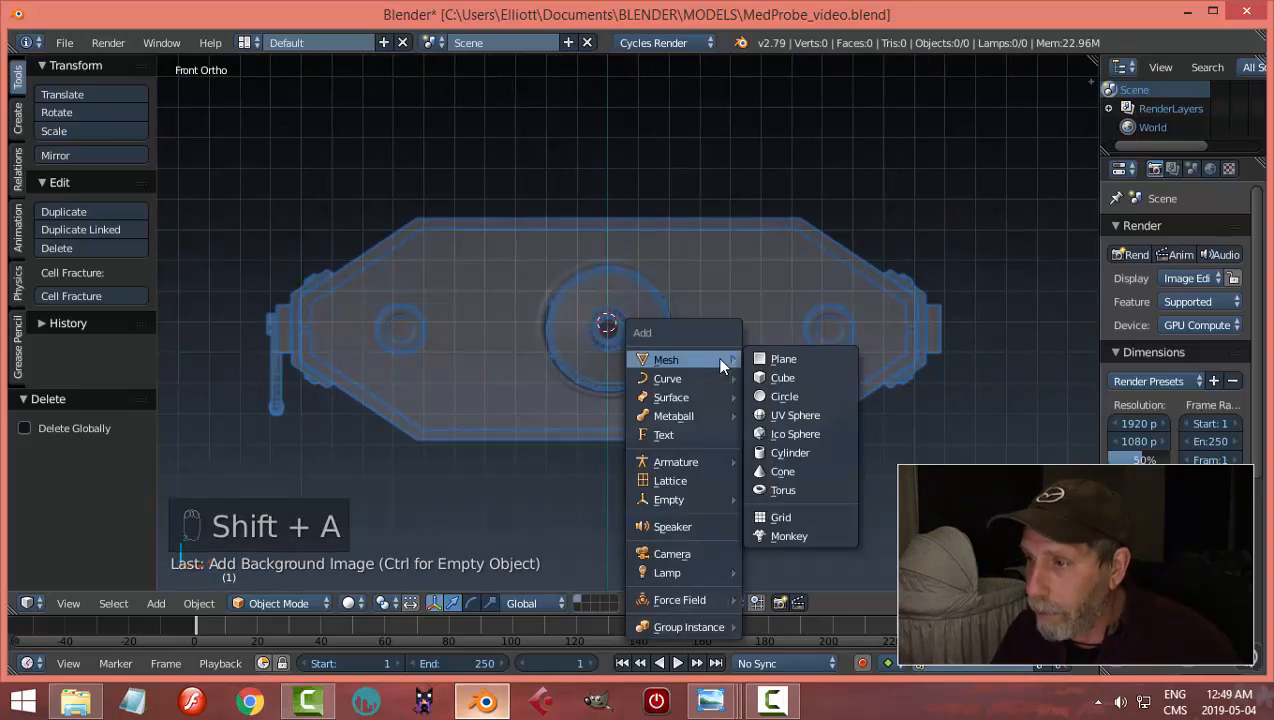
click(785, 358)
drag(612, 258, 615, 160)
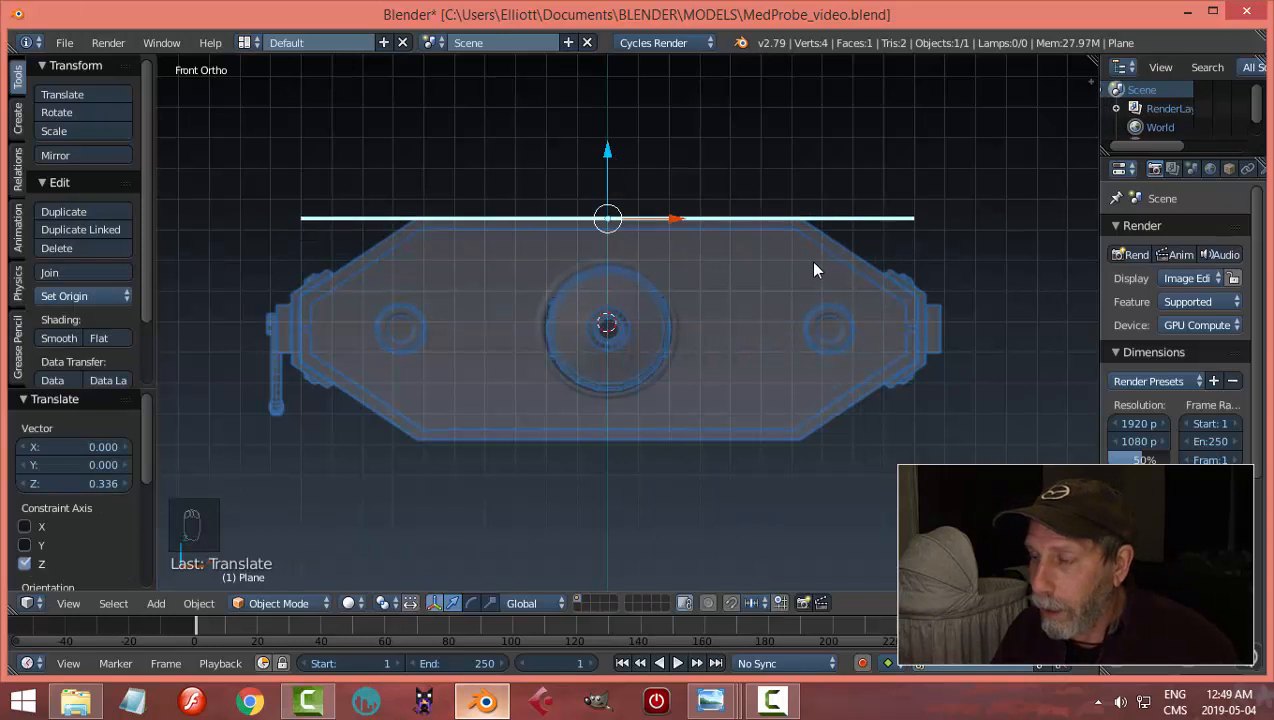
Step: Delete the plane's two rear vertices in Edit Mode, leaving only its front edge
key(Tab)
click(933, 262)
middle_drag(614, 120, 614, 235)
right_click(284, 162)
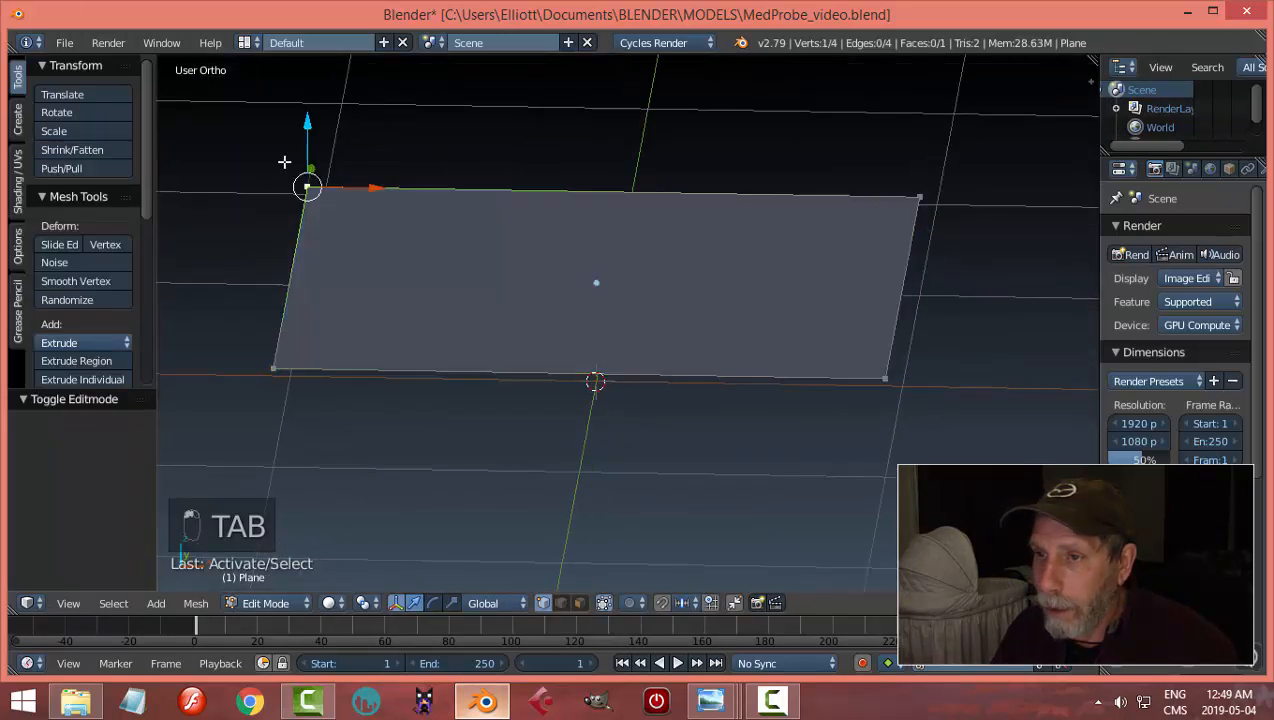
shift+right_click(904, 190)
key(x)
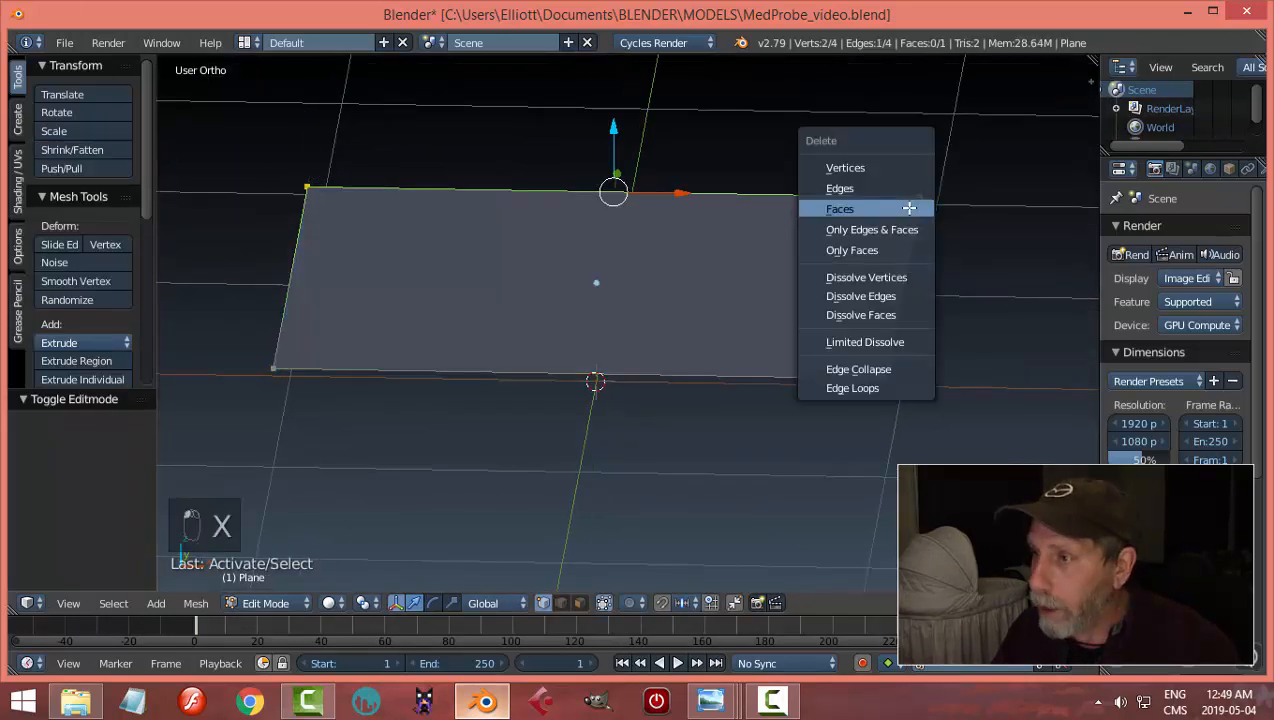
click(880, 162)
Step: Scale the whole remaining edge along X by about 0.625 in the front view to match the body's flat top
right_click(884, 376)
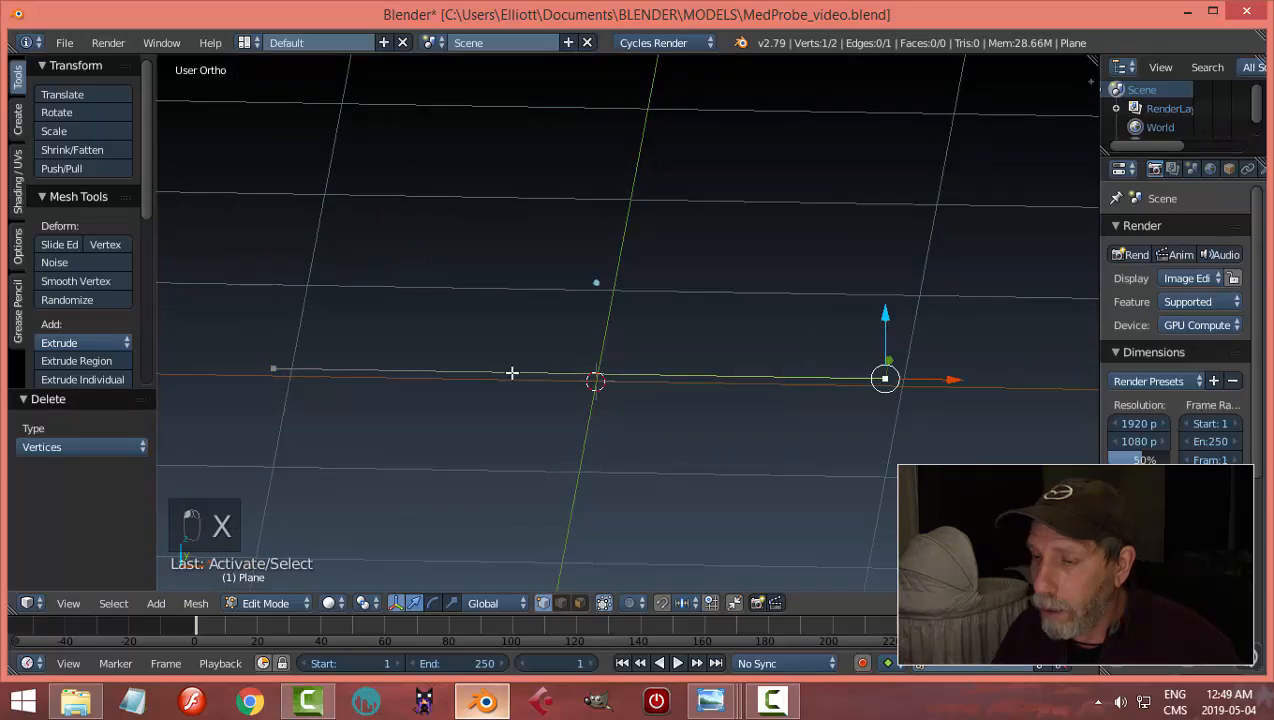
key(a)
key(a)
key(a)
key(KP_1)
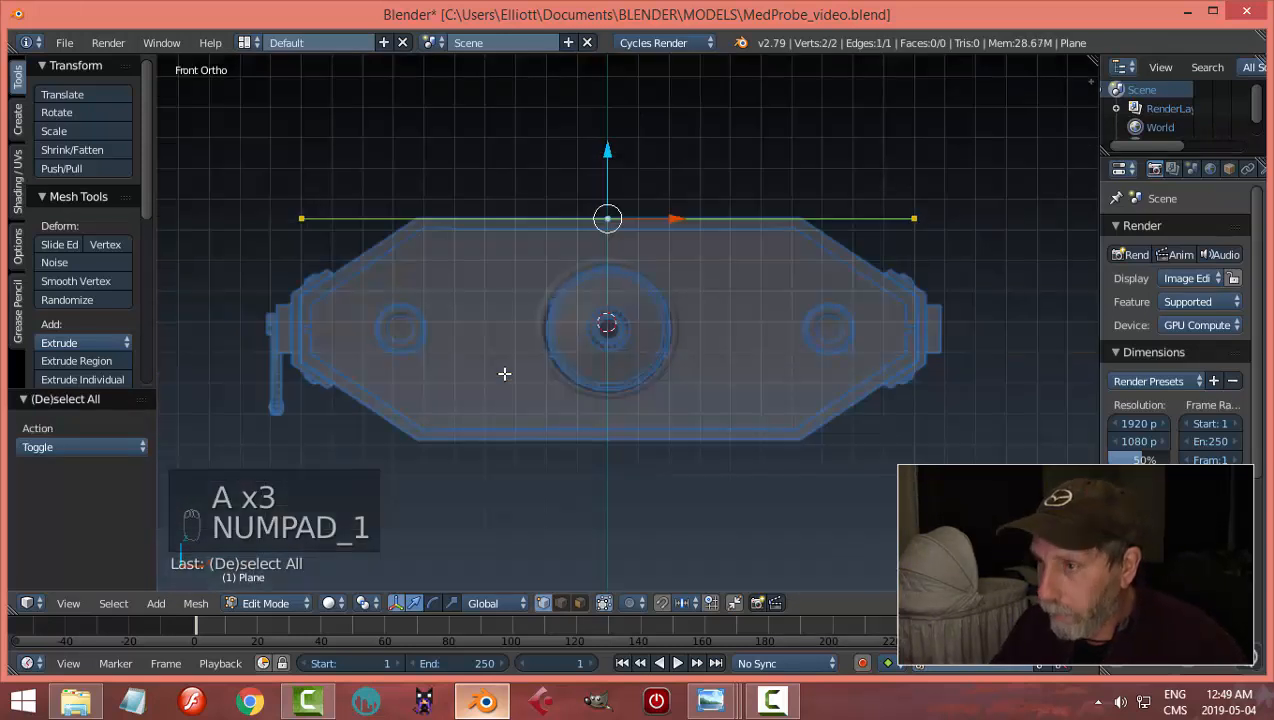
key(s)
key(x)
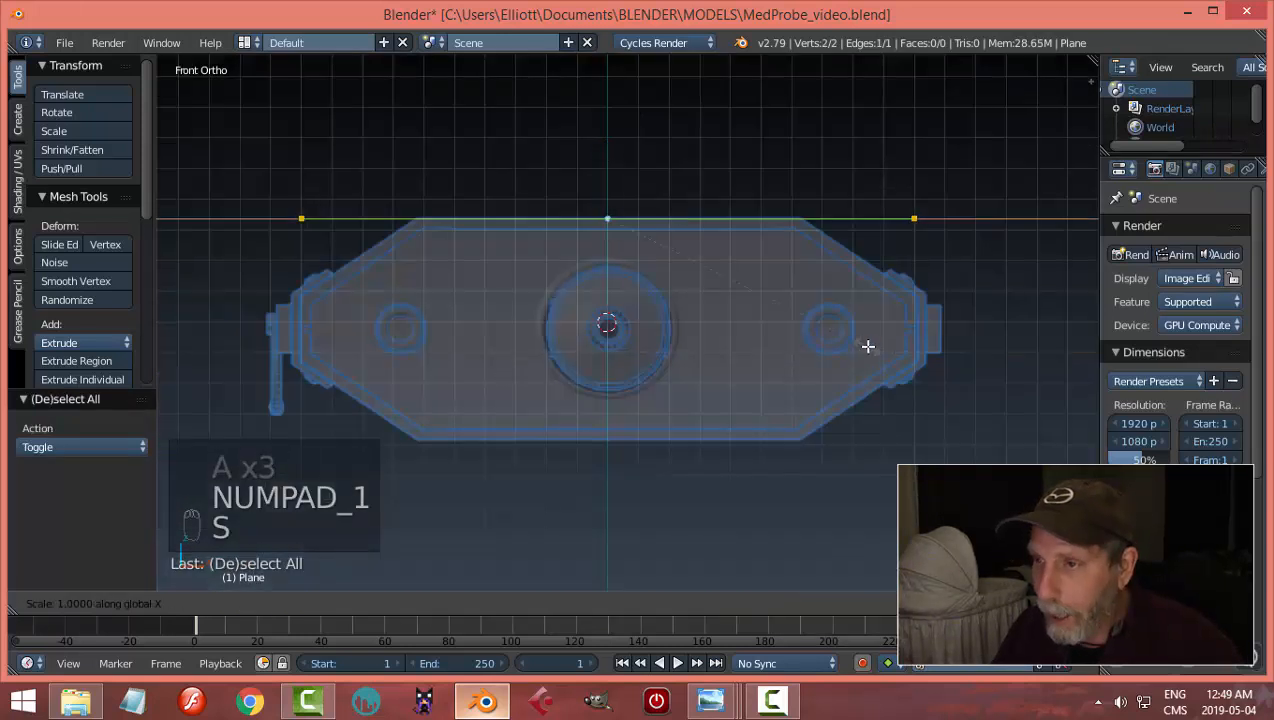
click(742, 340)
Step: Extrude the top edge and move the new edge down about 0.234 along Z to the side corners' height
scroll(444, 262, up, 3)
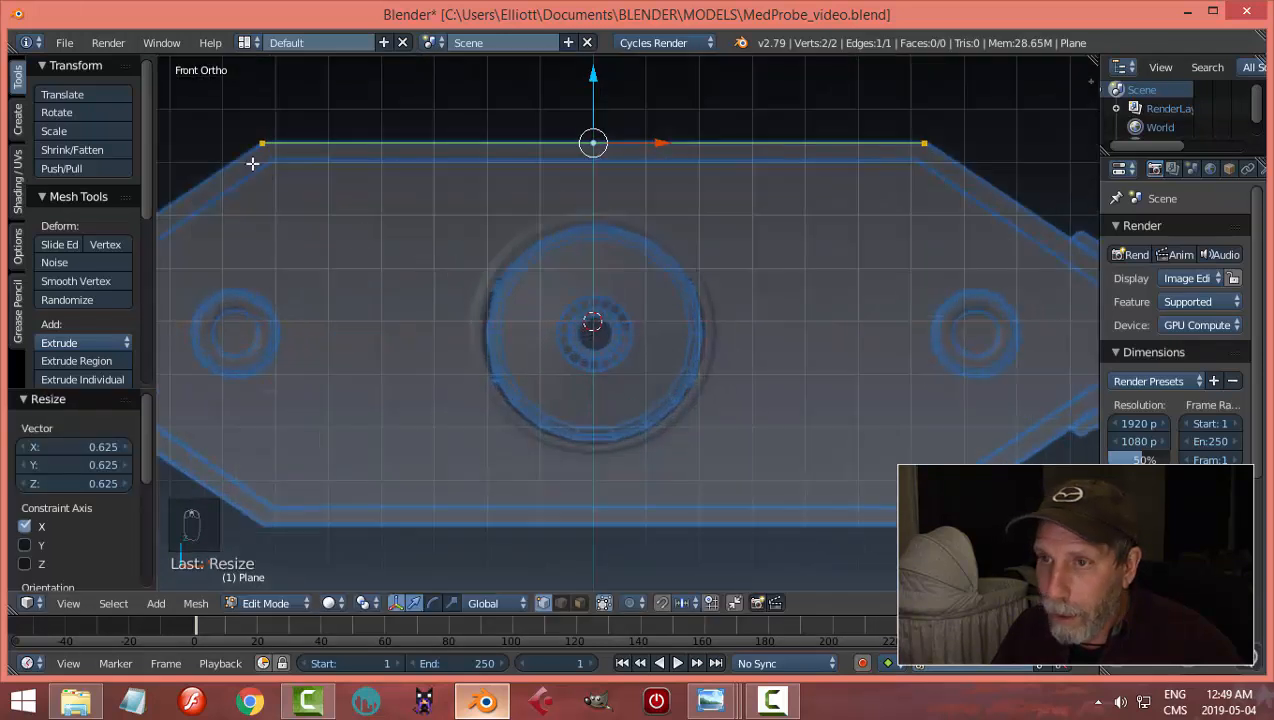
scroll(318, 180, down, 1)
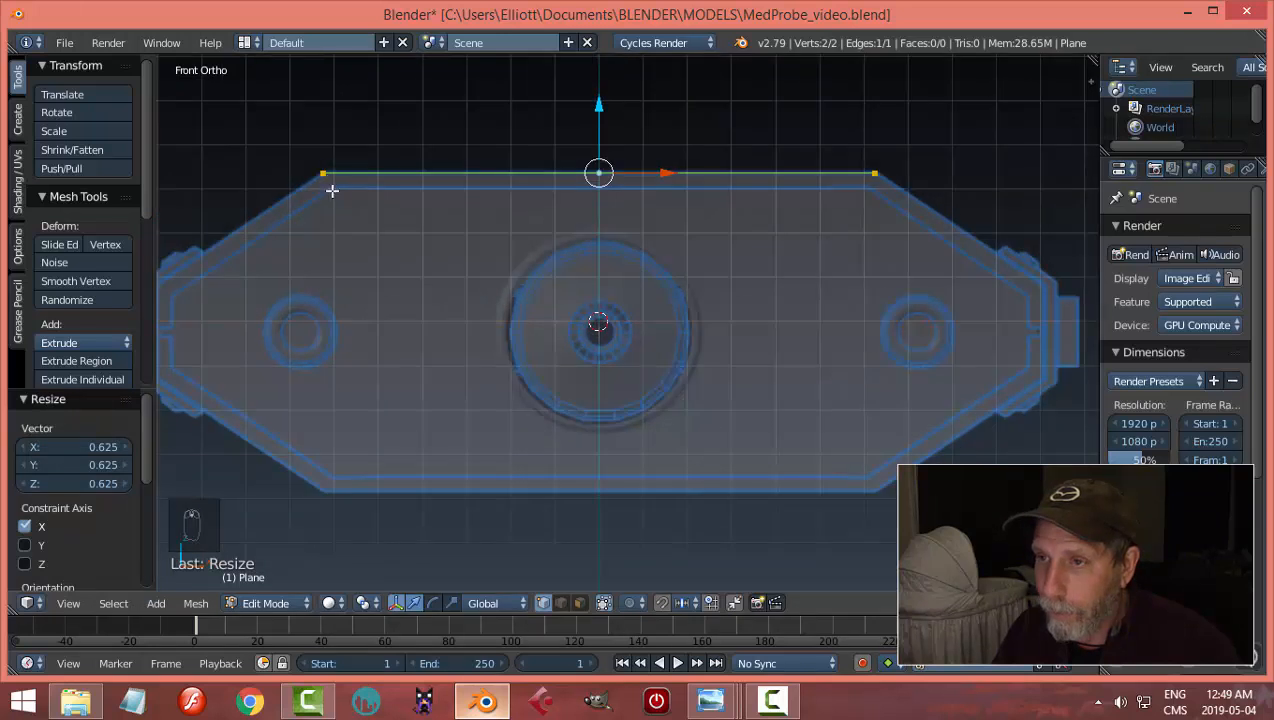
shift+middle_drag(372, 193, 420, 170)
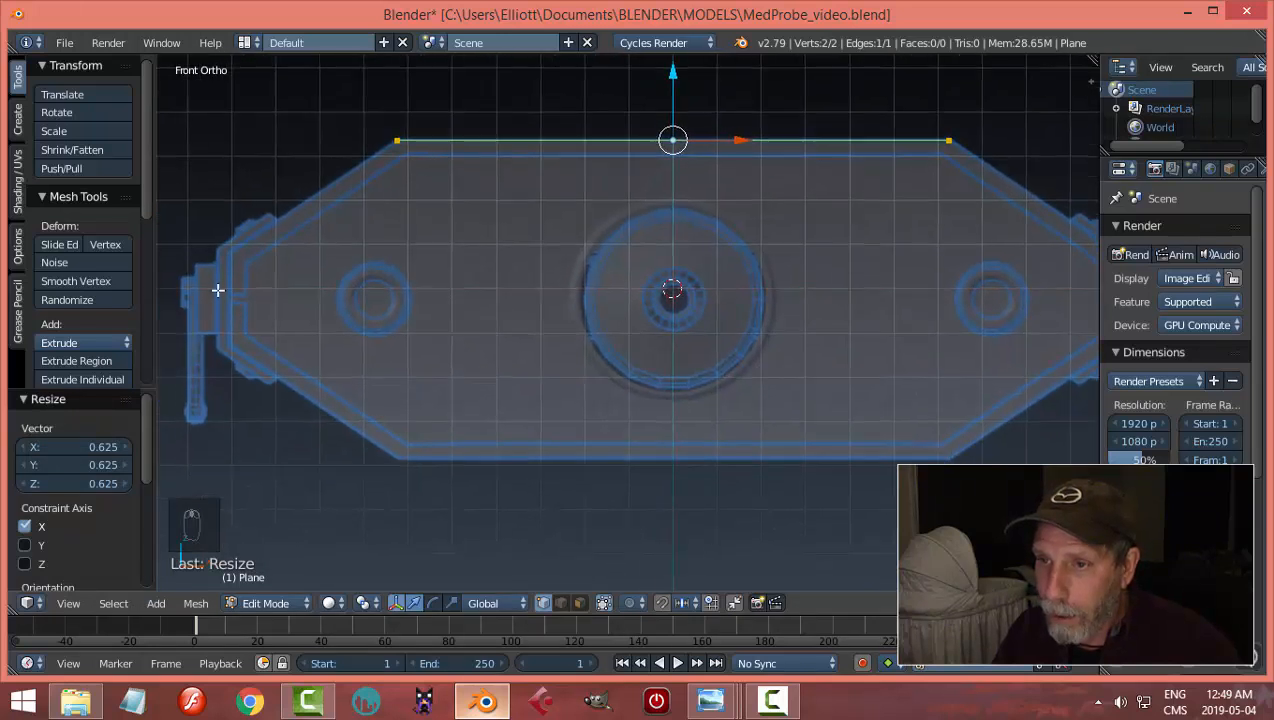
scroll(717, 244, down, 1)
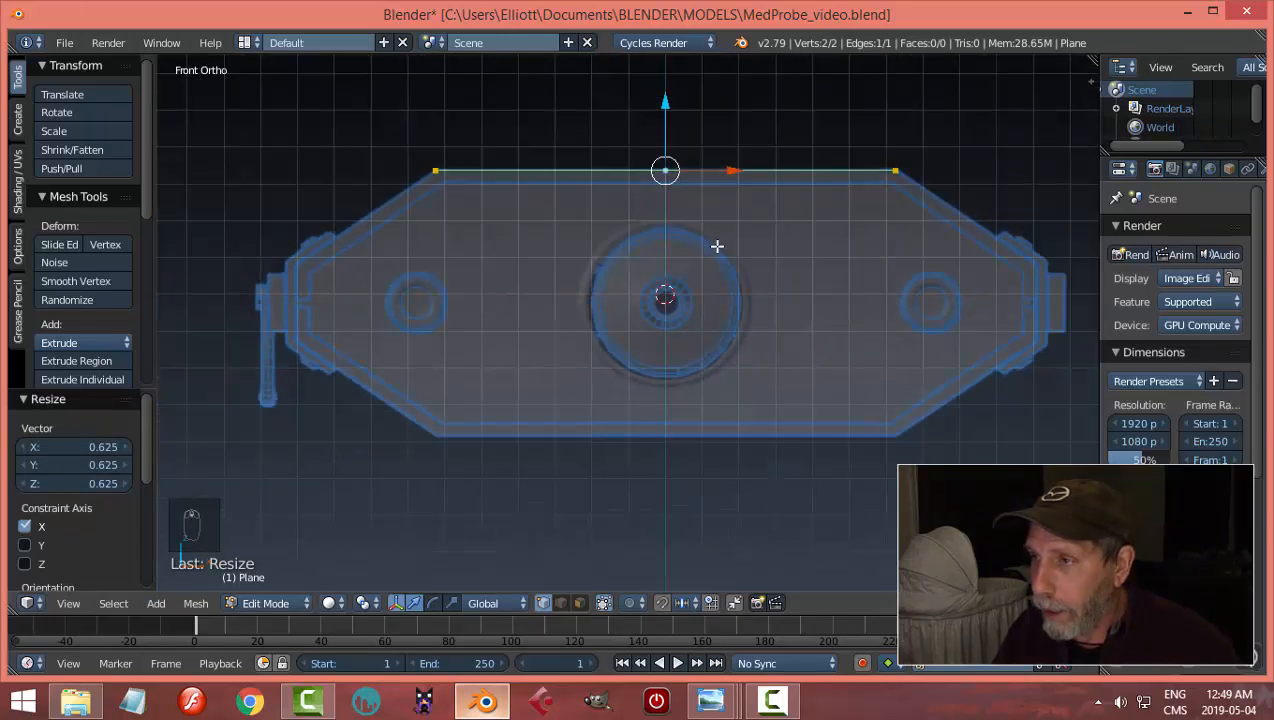
key(e)
right_click(669, 135)
drag(664, 105, 660, 193)
Step: Switch to wireframe shading and scale the lower edge along X by about 1.567 to follow the body's slanted sides
key(z)
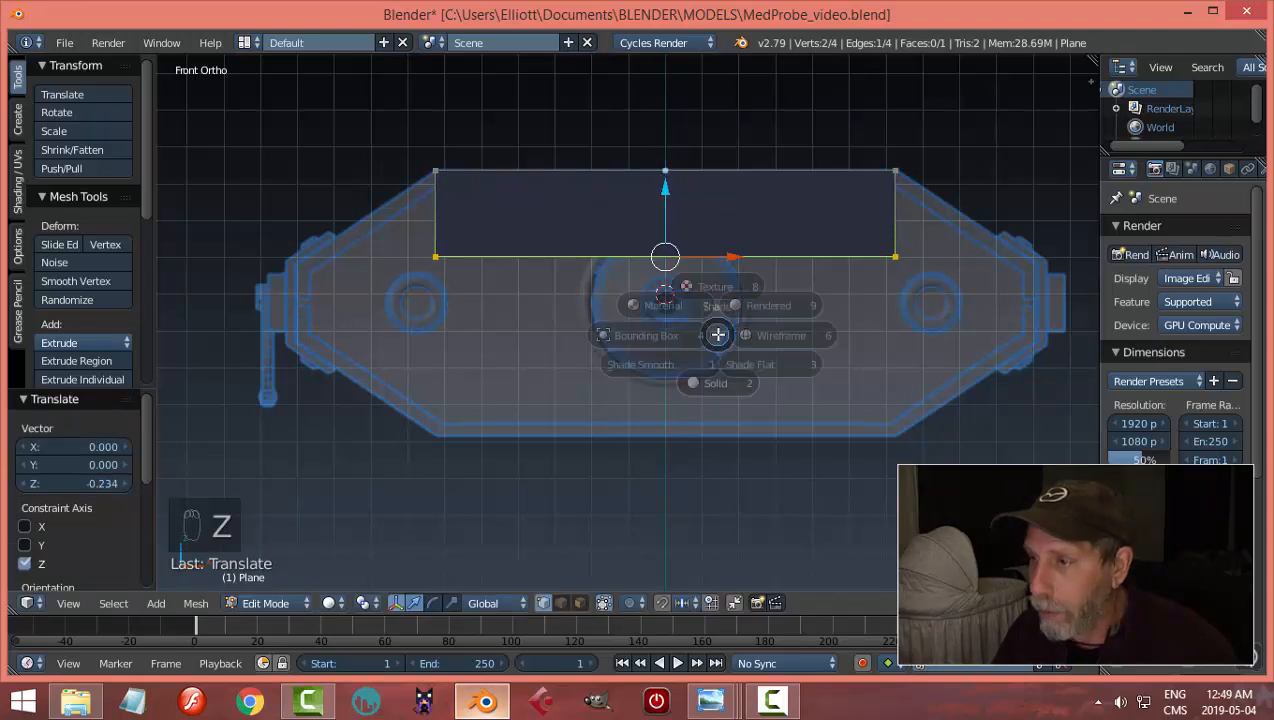
click(830, 337)
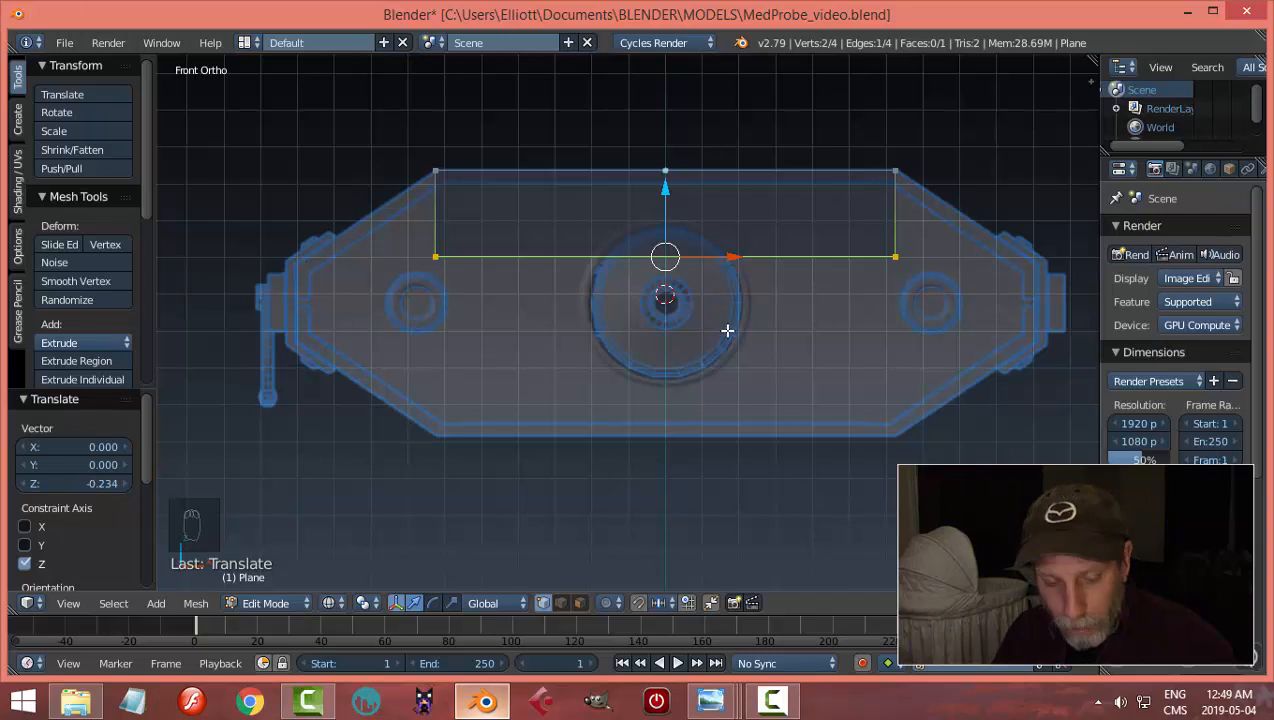
key(s)
key(x)
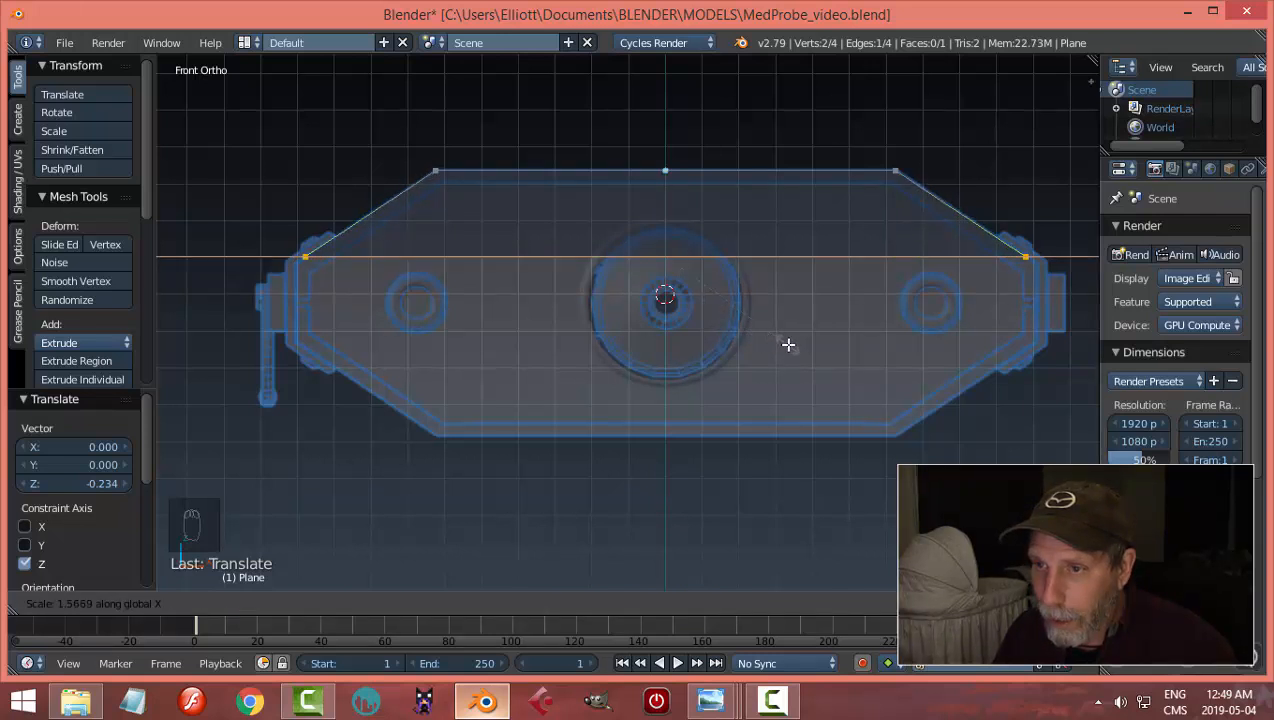
click(788, 345)
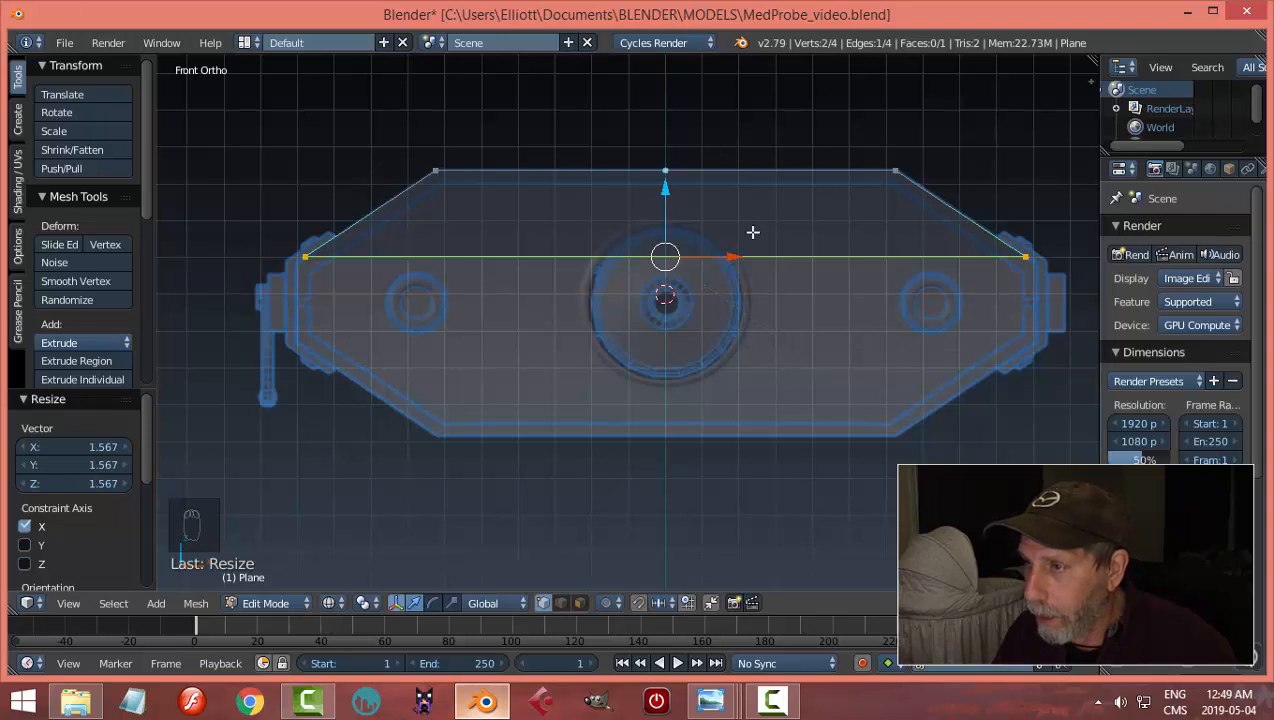
Step: Lower the selected edge about 0.028 along Z and scale it along X by about 1.031 towards the body's side corners
drag(669, 190, 668, 200)
key(s)
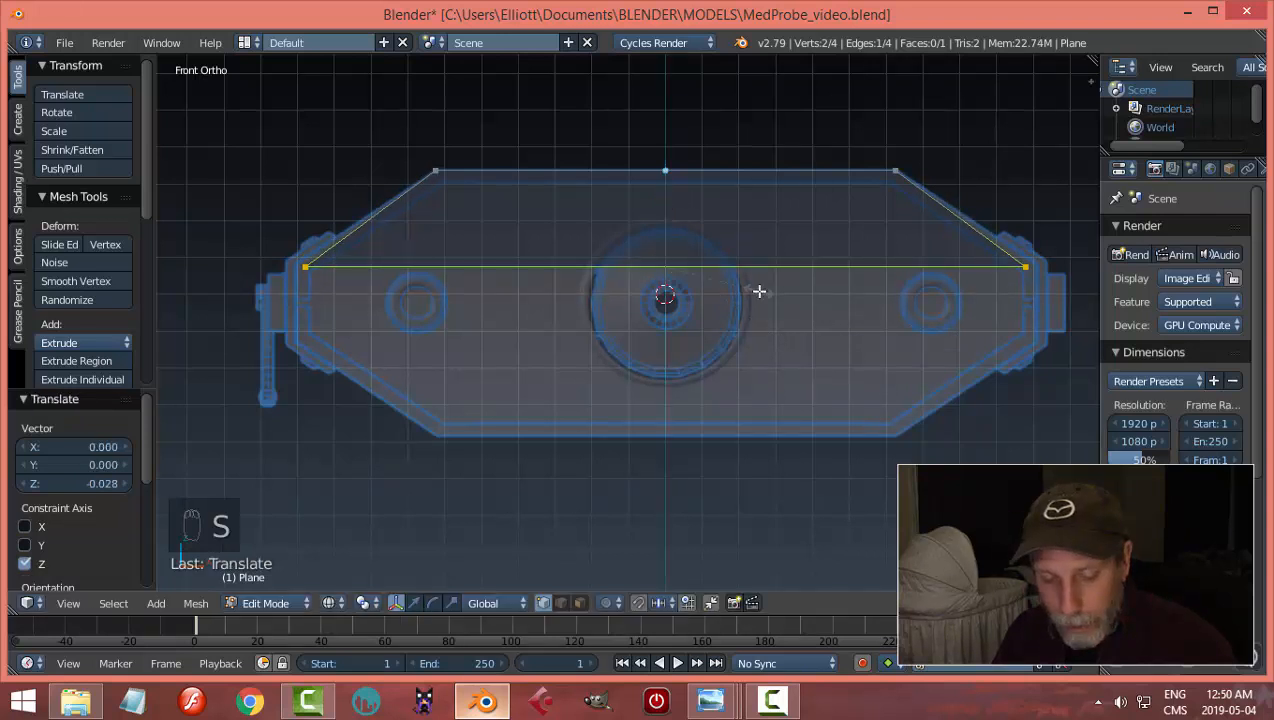
key(x)
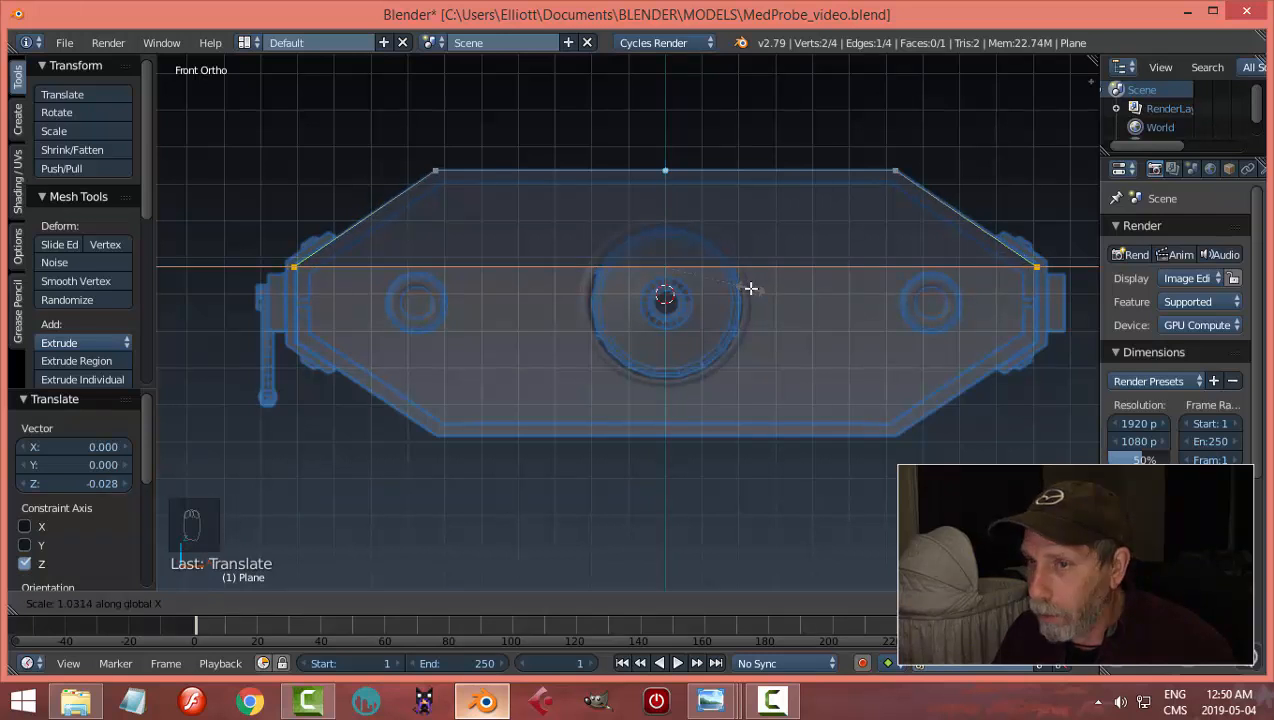
click(751, 288)
Step: Fine-tune the edge at the side corners by scaling it about 1.003 along X and raising it about 0.006 along Z
shift+middle_drag(890, 293, 674, 301)
scroll(674, 301, up, 4)
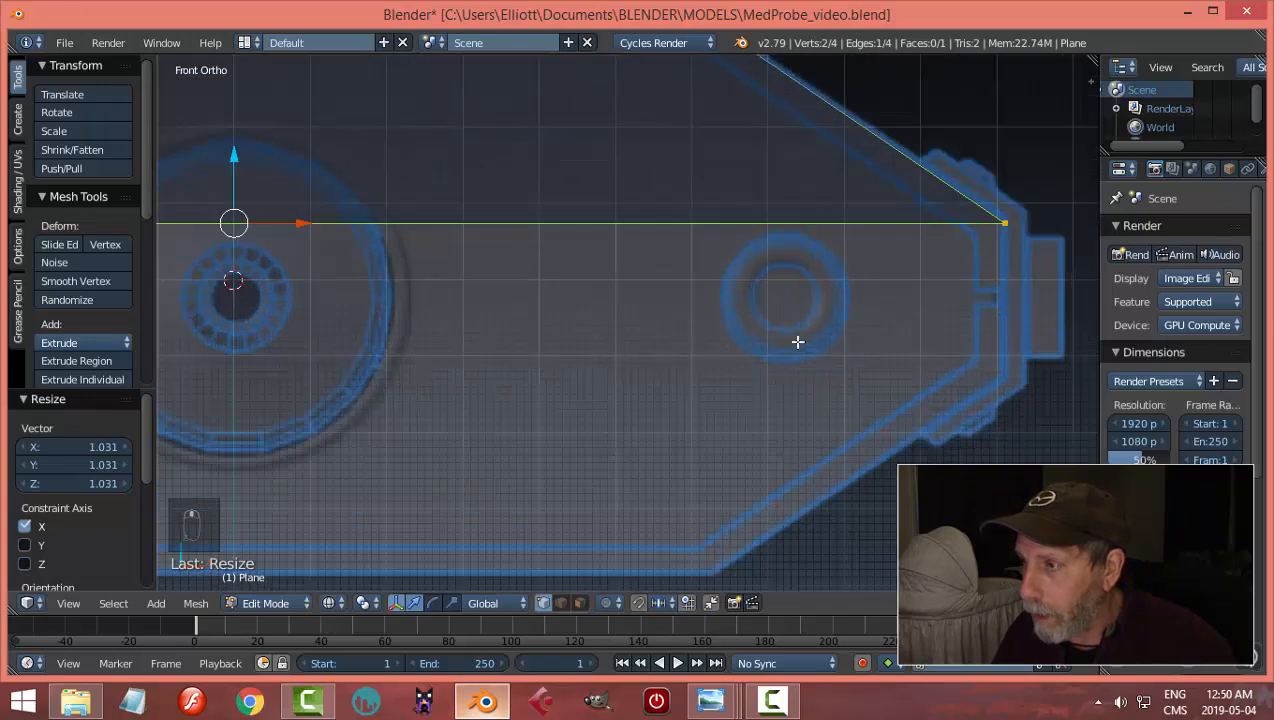
shift+middle_drag(866, 334, 677, 361)
scroll(693, 347, up, 1)
shift+middle_drag(775, 329, 769, 367)
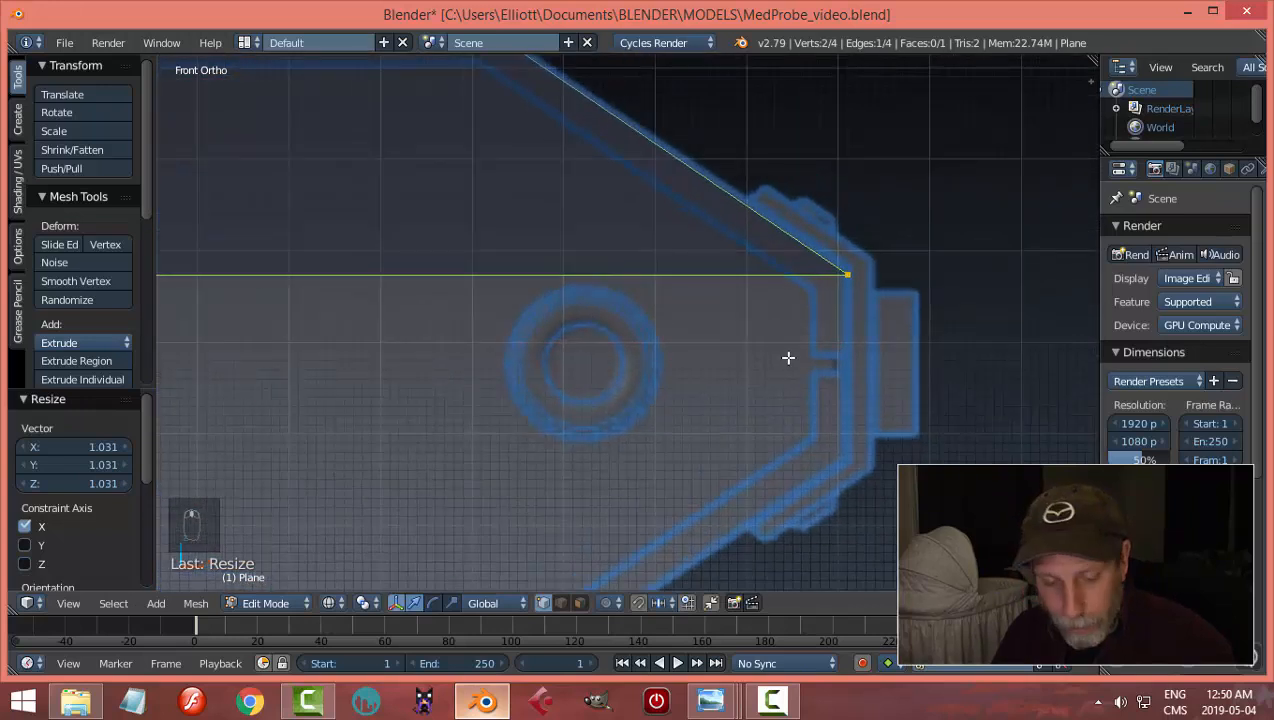
key(s)
key(x)
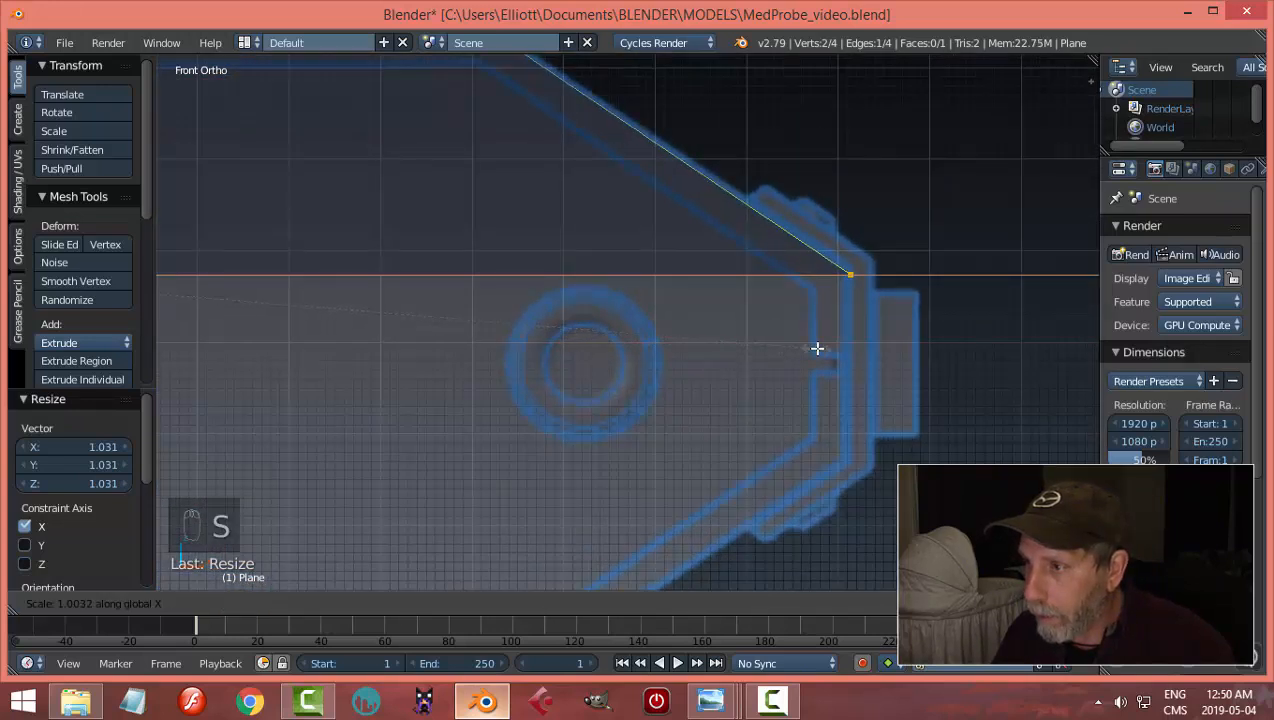
click(800, 348)
key(g)
key(z)
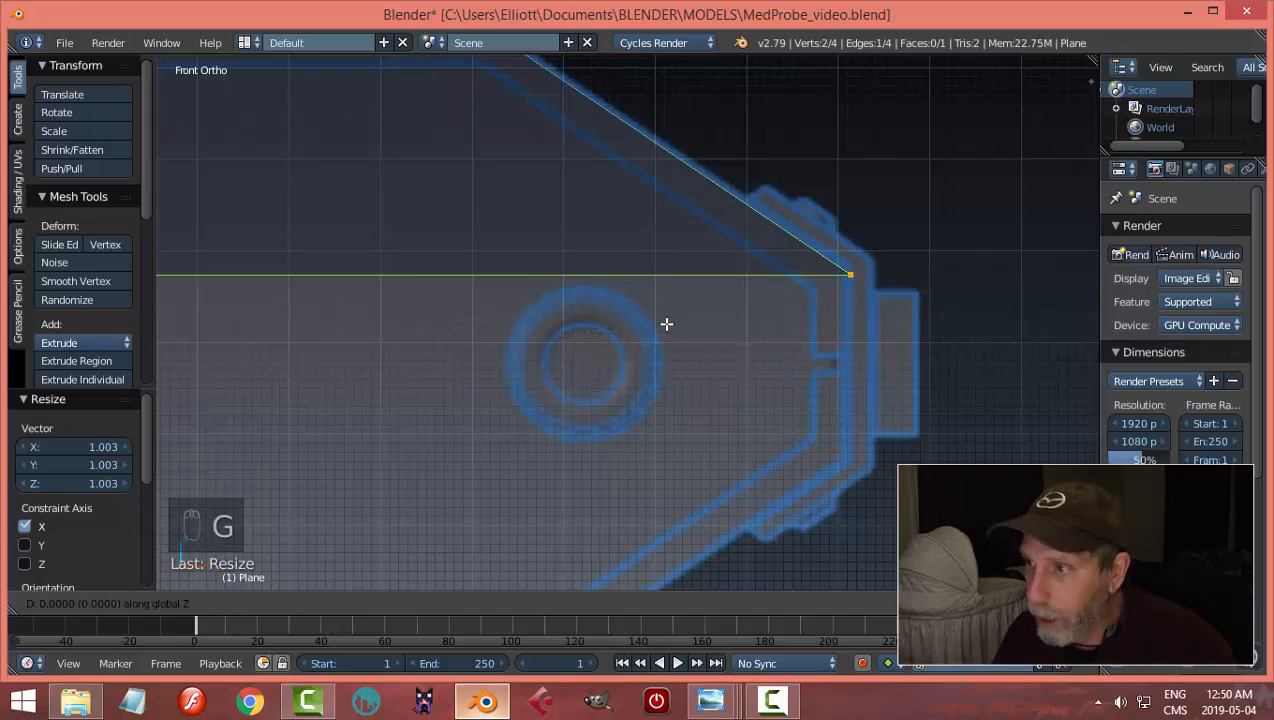
click(669, 318)
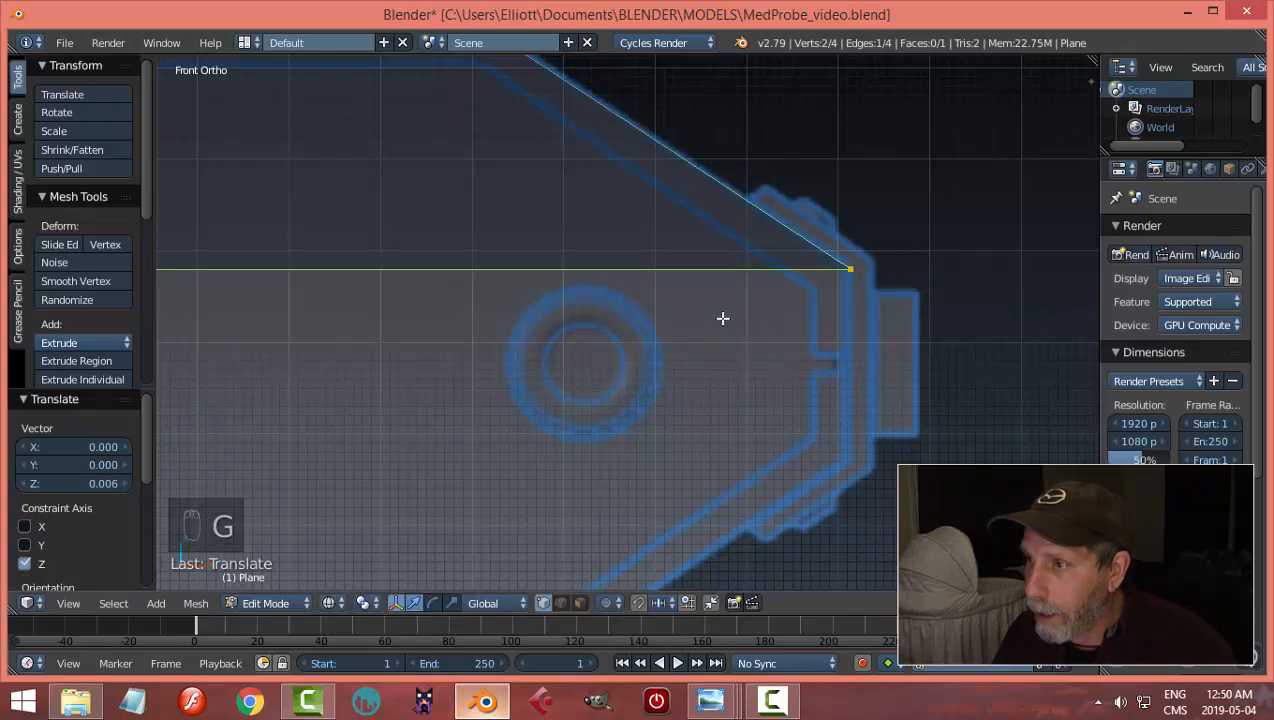
Step: Delete the lower horizontal edge and its face with Only Edges & Faces, keeping the open top profile
scroll(740, 318, down, 4)
shift+middle_drag(672, 351, 781, 344)
key(a)
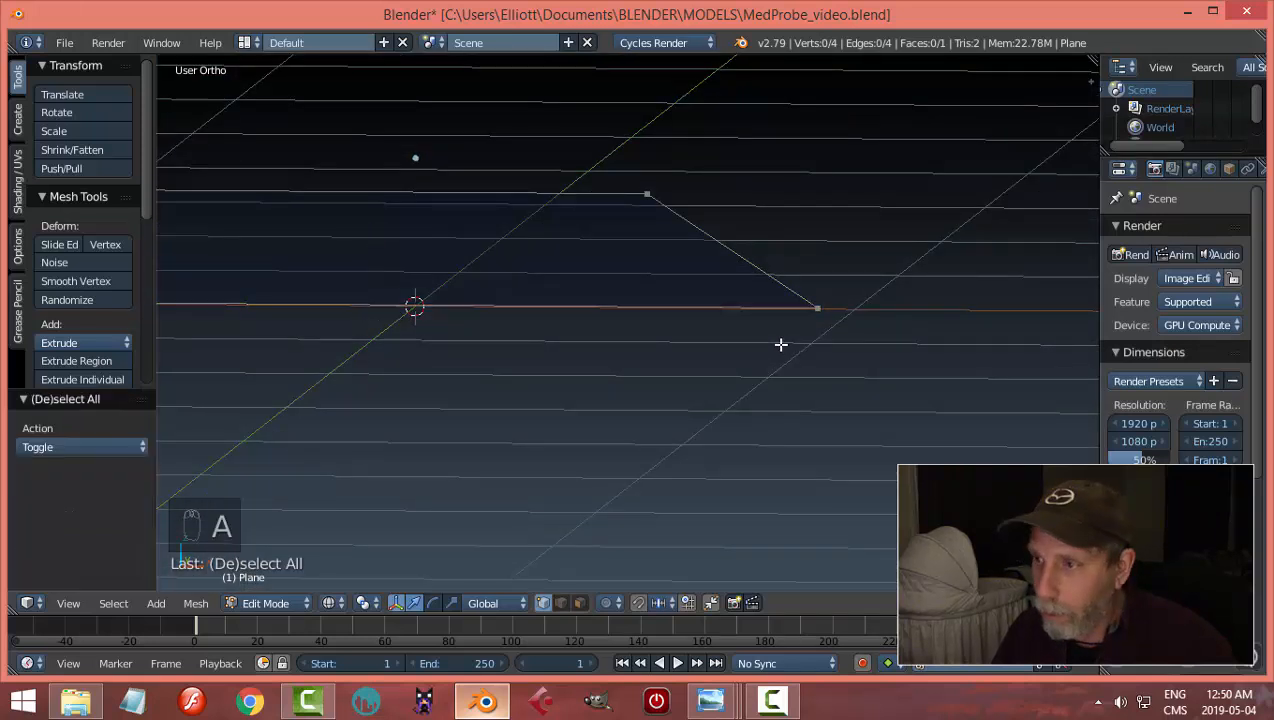
key(ctrl+Tab)
click(668, 323)
right_click(638, 304)
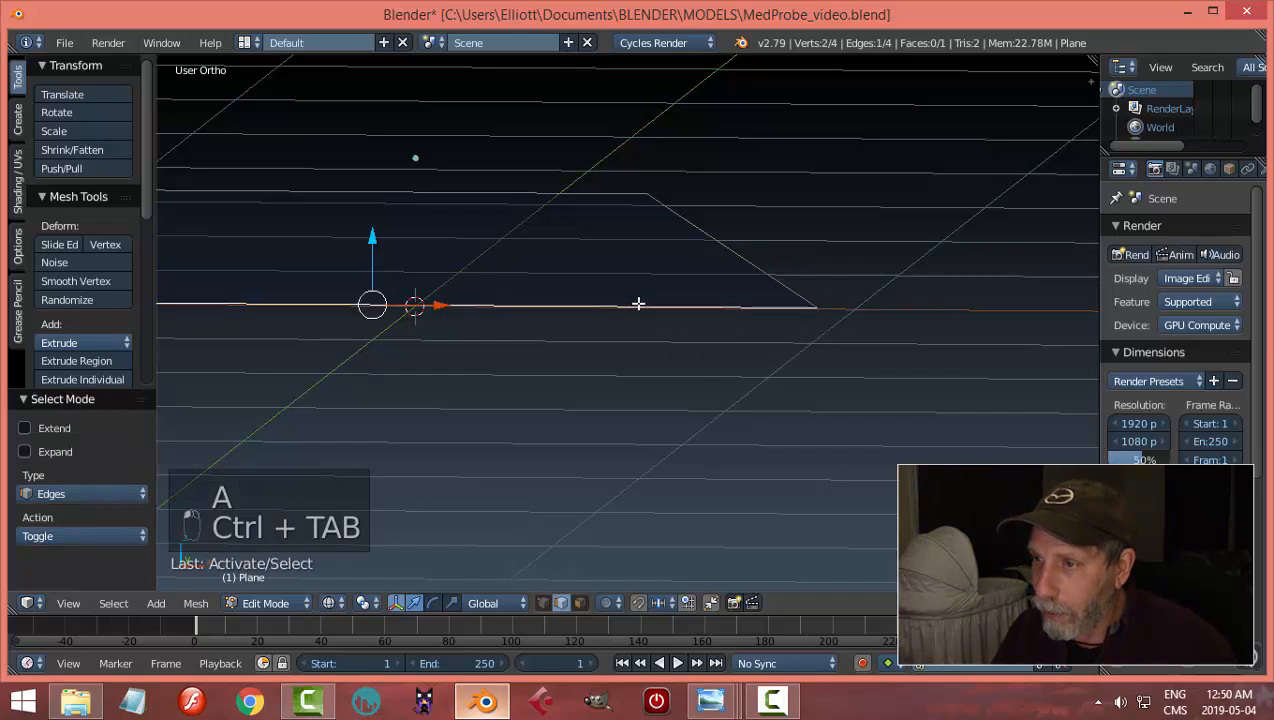
scroll(698, 345, down, 2)
middle_drag(675, 347, 700, 355)
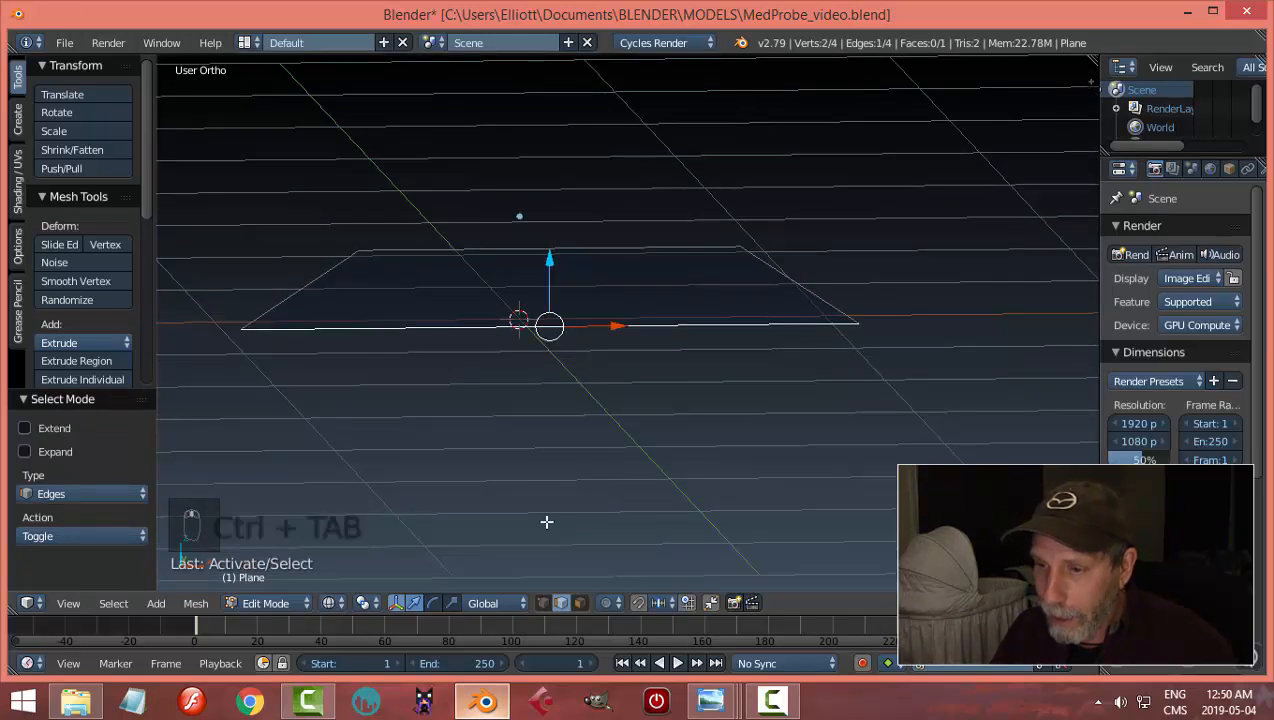
key(x)
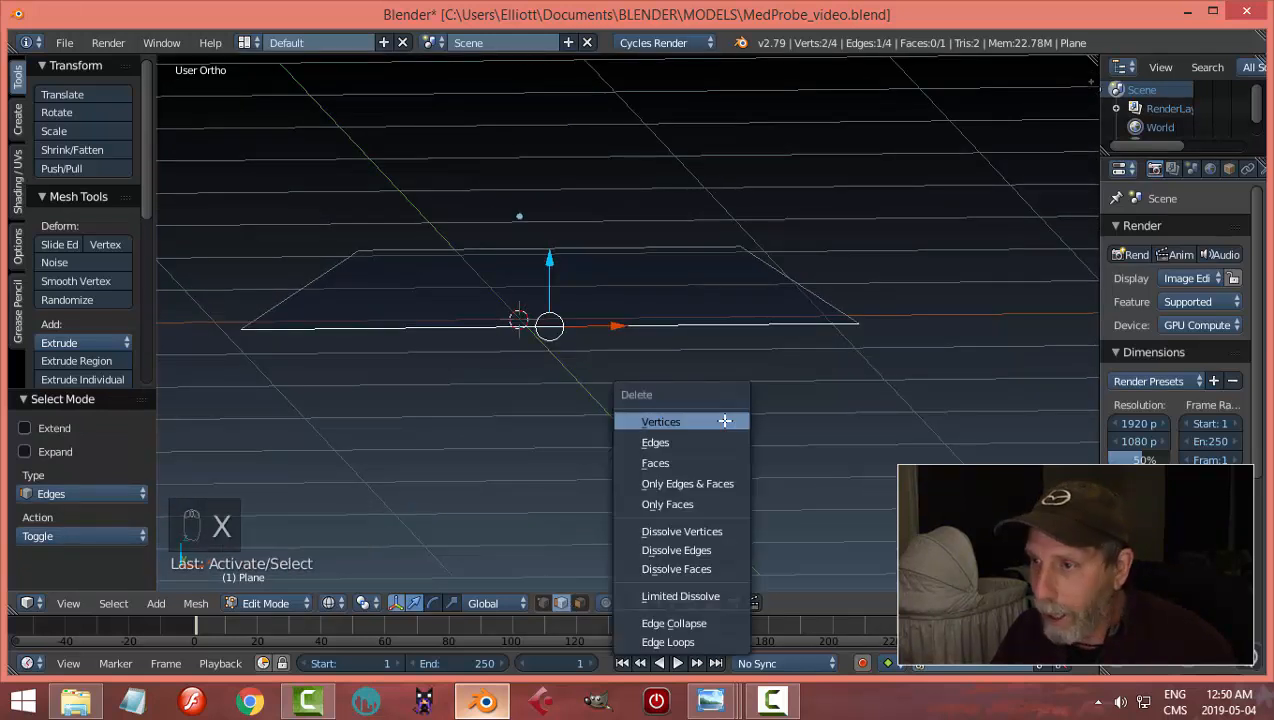
click(672, 483)
key(a)
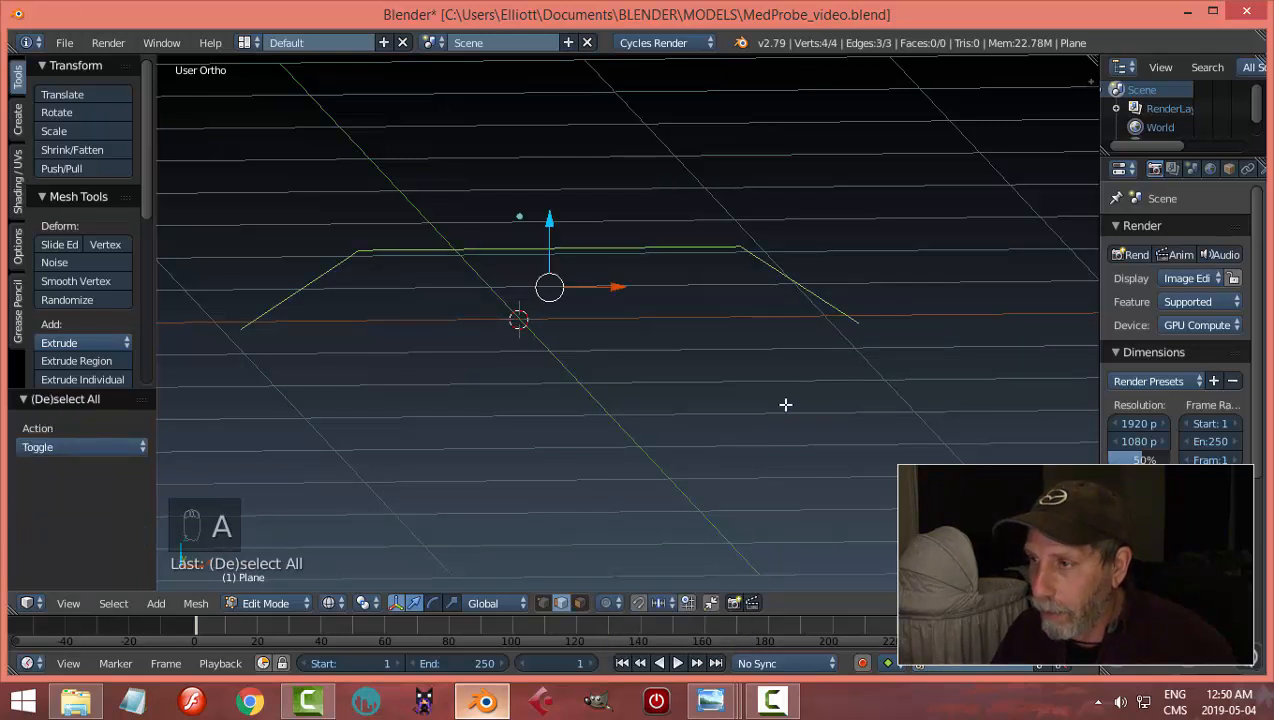
Step: Extrude the profile's two lower end vertices in the front view and move them down about 0.090 along Z
key(ctrl+Tab)
click(765, 387)
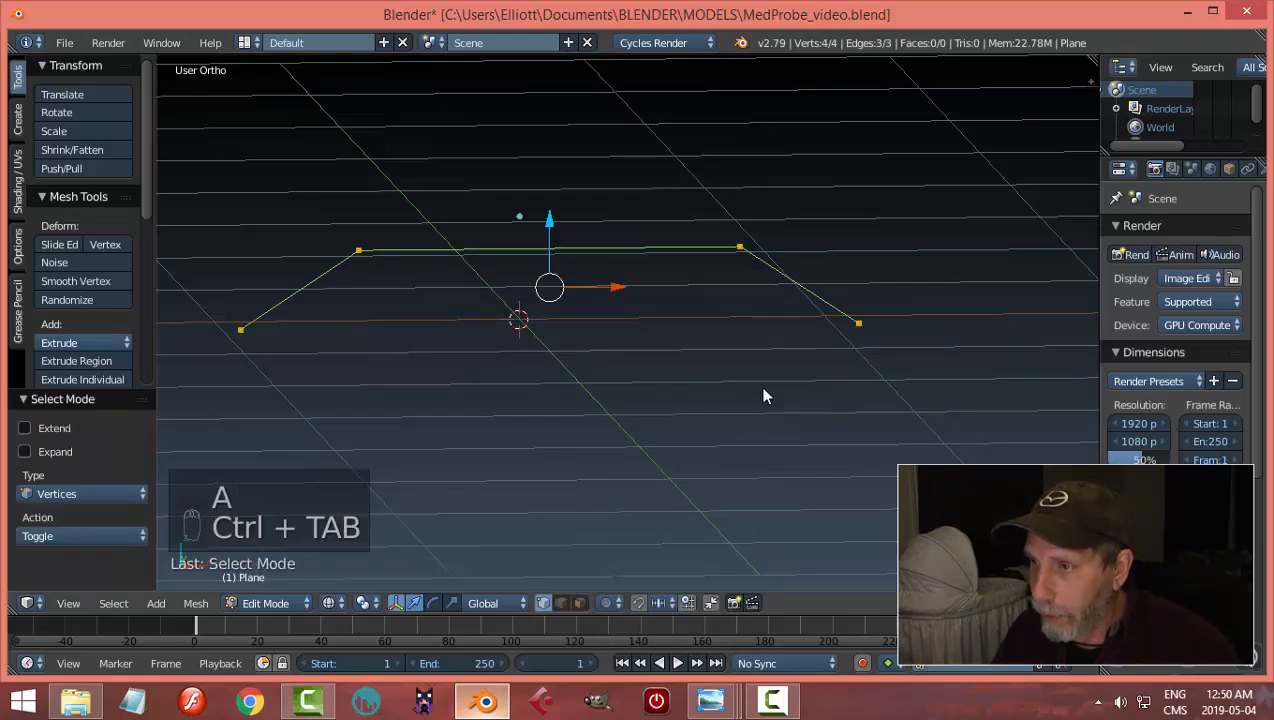
key(a)
right_click(862, 325)
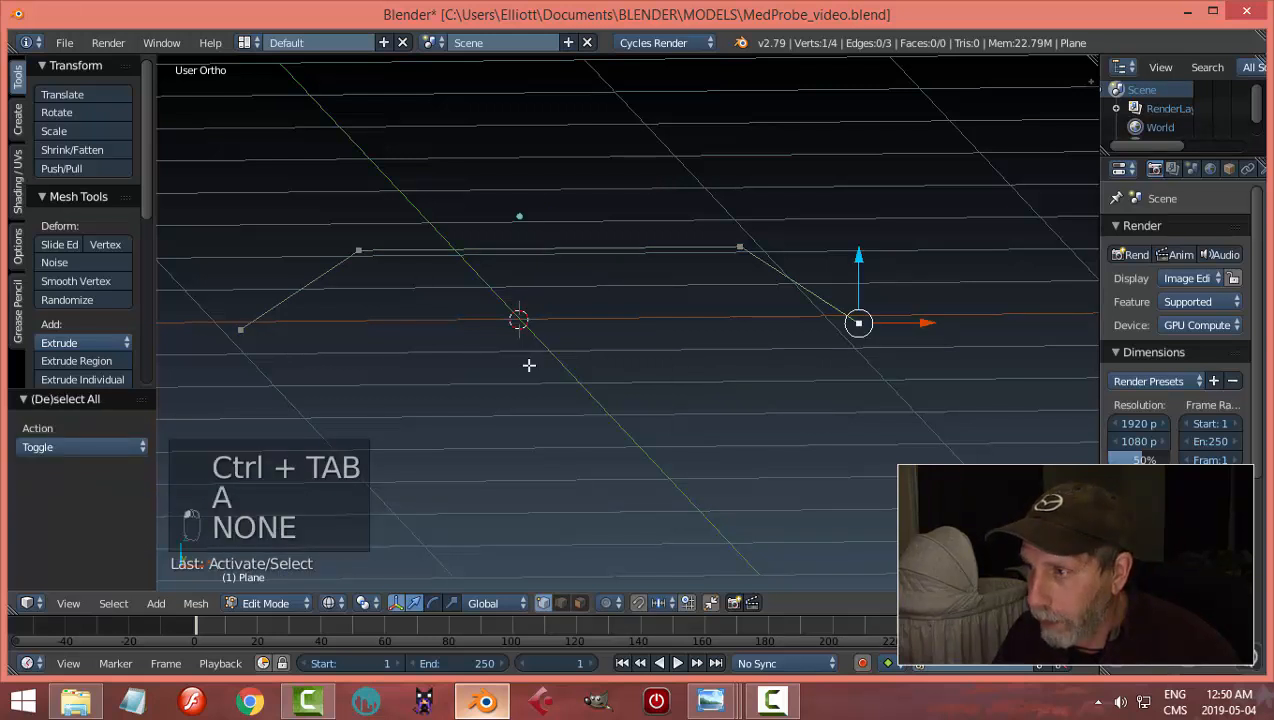
shift+right_click(243, 330)
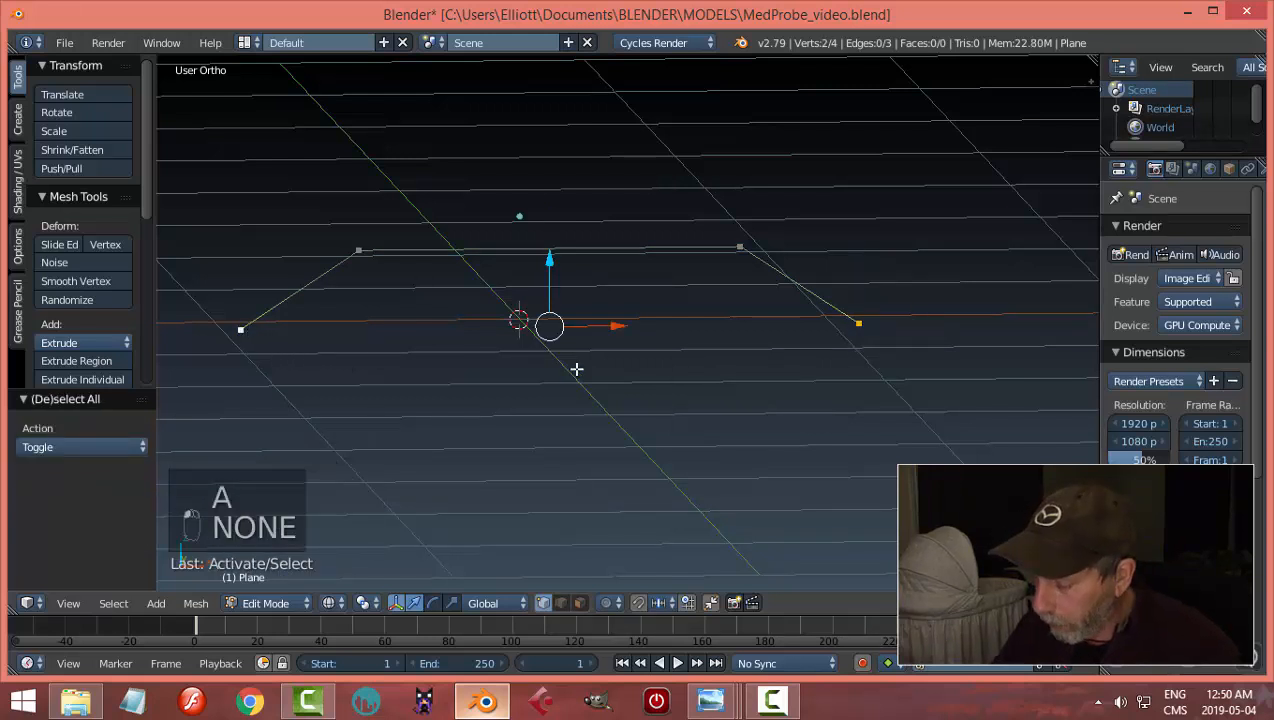
key(KP_1)
scroll(702, 378, up, 3)
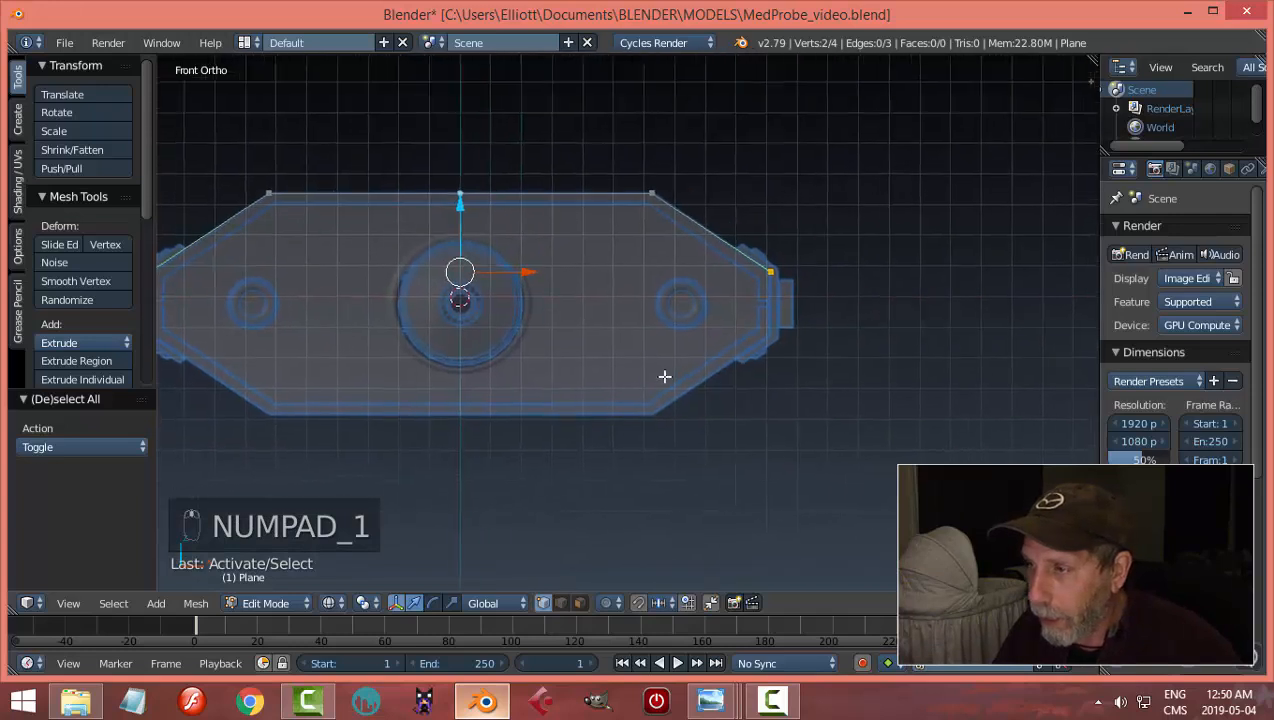
scroll(739, 320, up, 2)
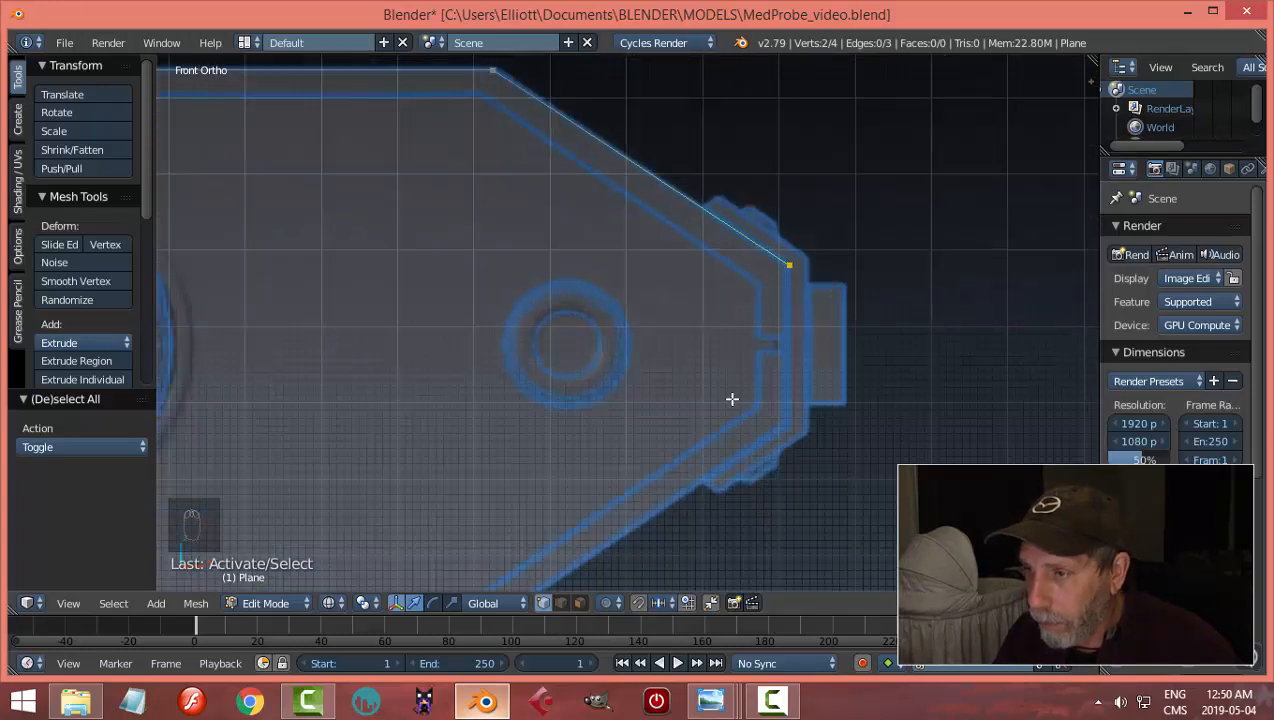
key(e)
key(g)
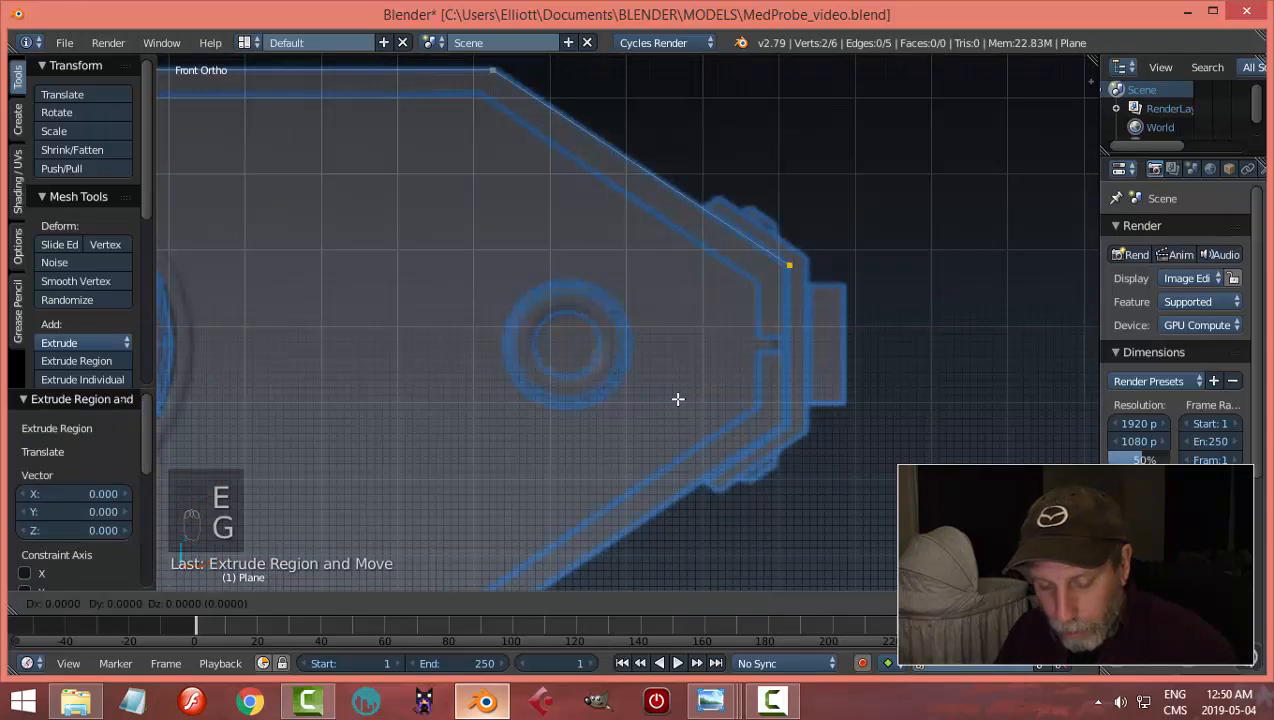
click(664, 466)
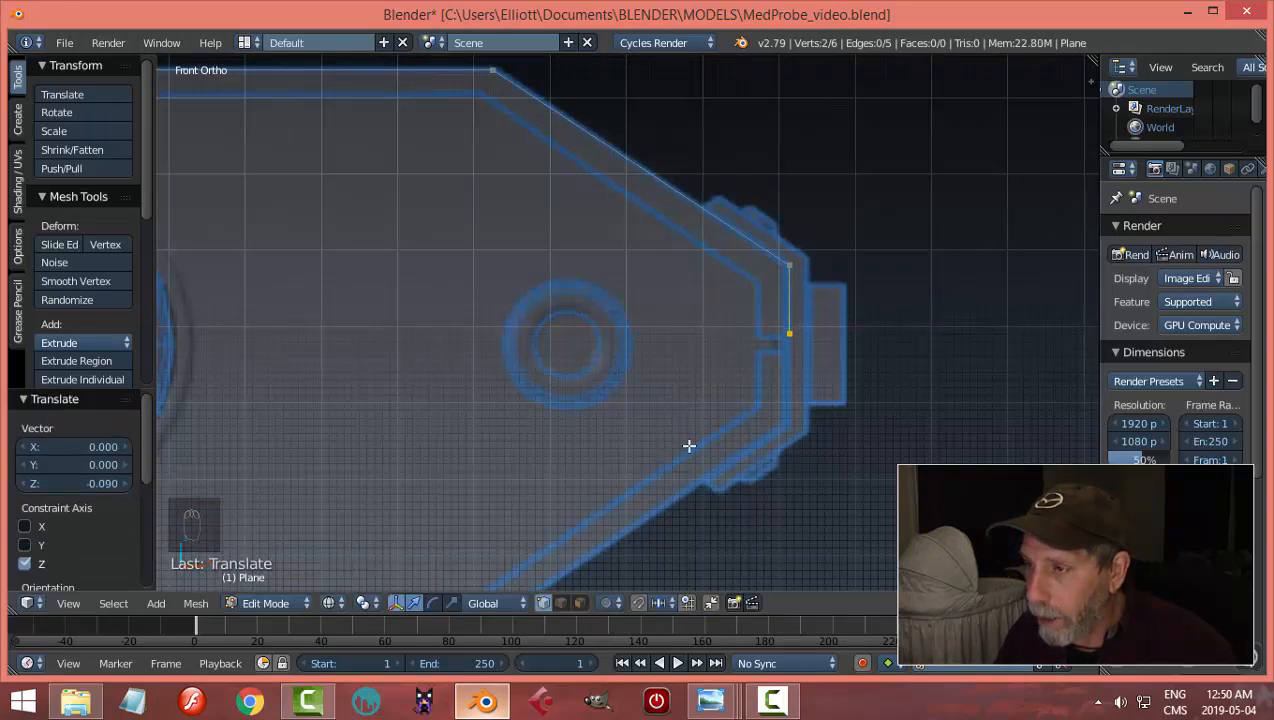
Step: Select both short vertical side edges and scale them along X by about 0.996 to align with the reference's sides
key(a)
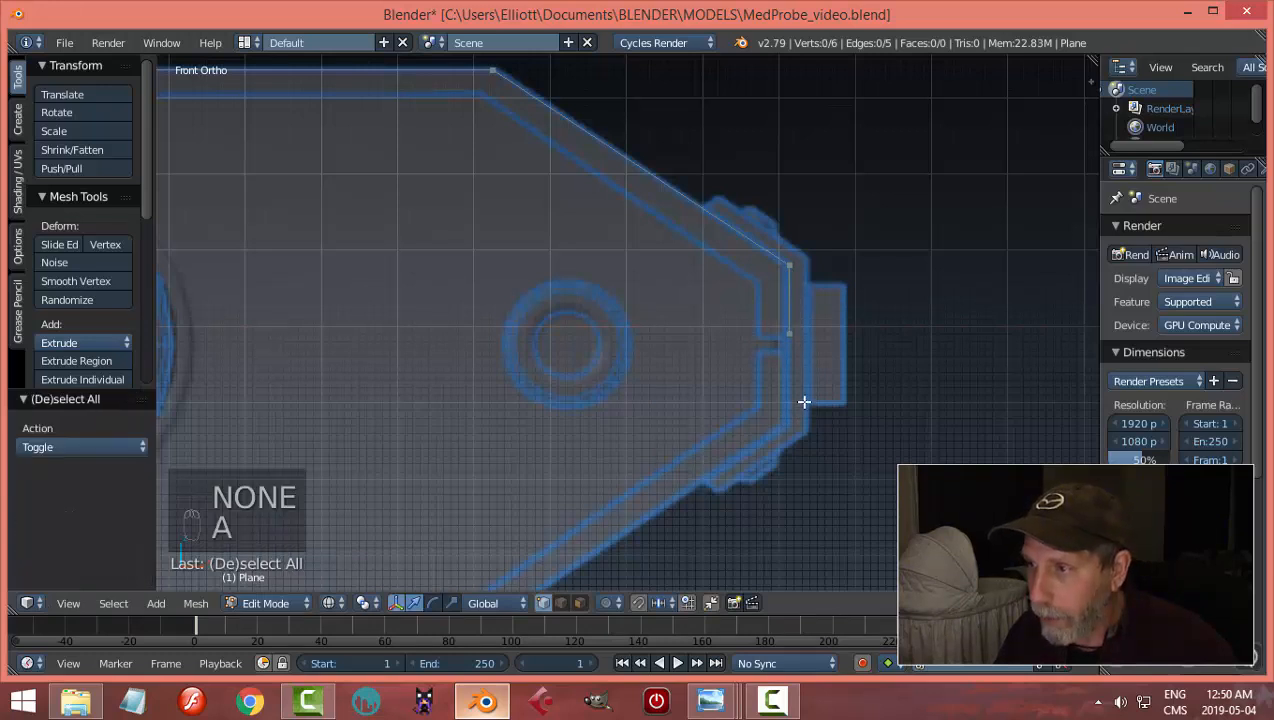
right_click(802, 244)
shift+right_click(808, 351)
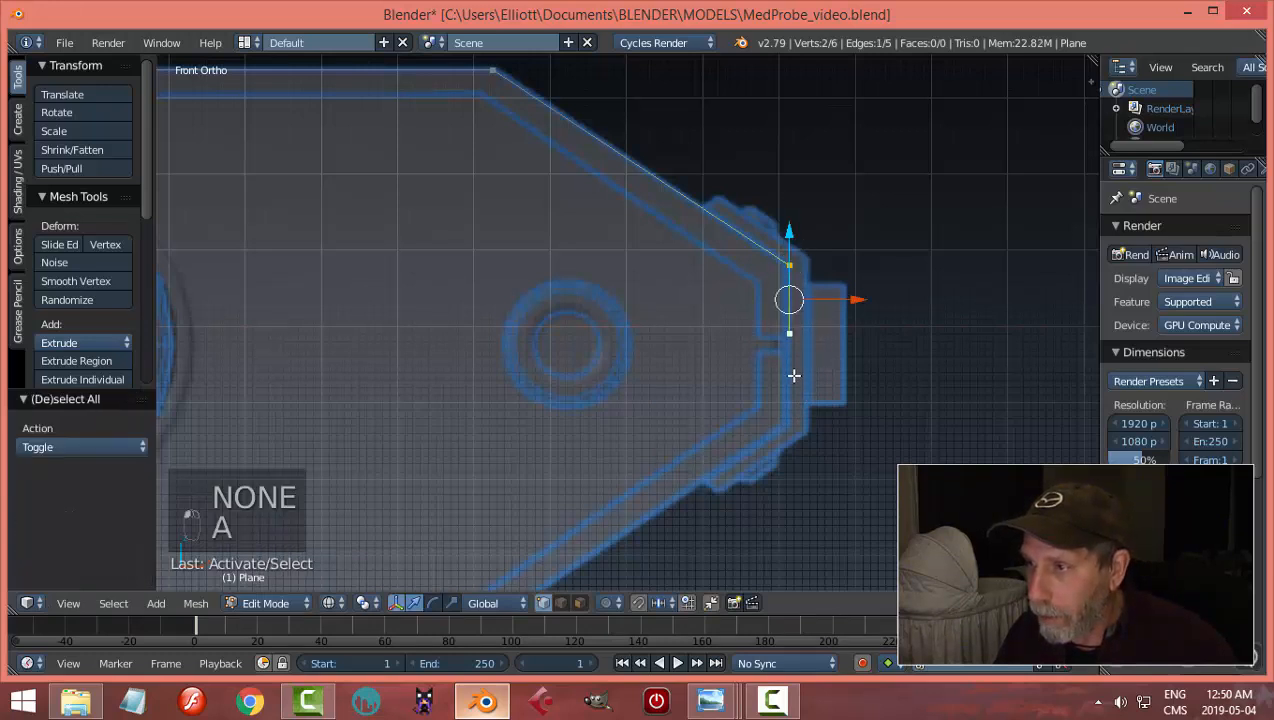
scroll(600, 403, down, 3)
shift+middle_drag(508, 390, 876, 390)
shift+middle_drag(190, 290, 346, 288)
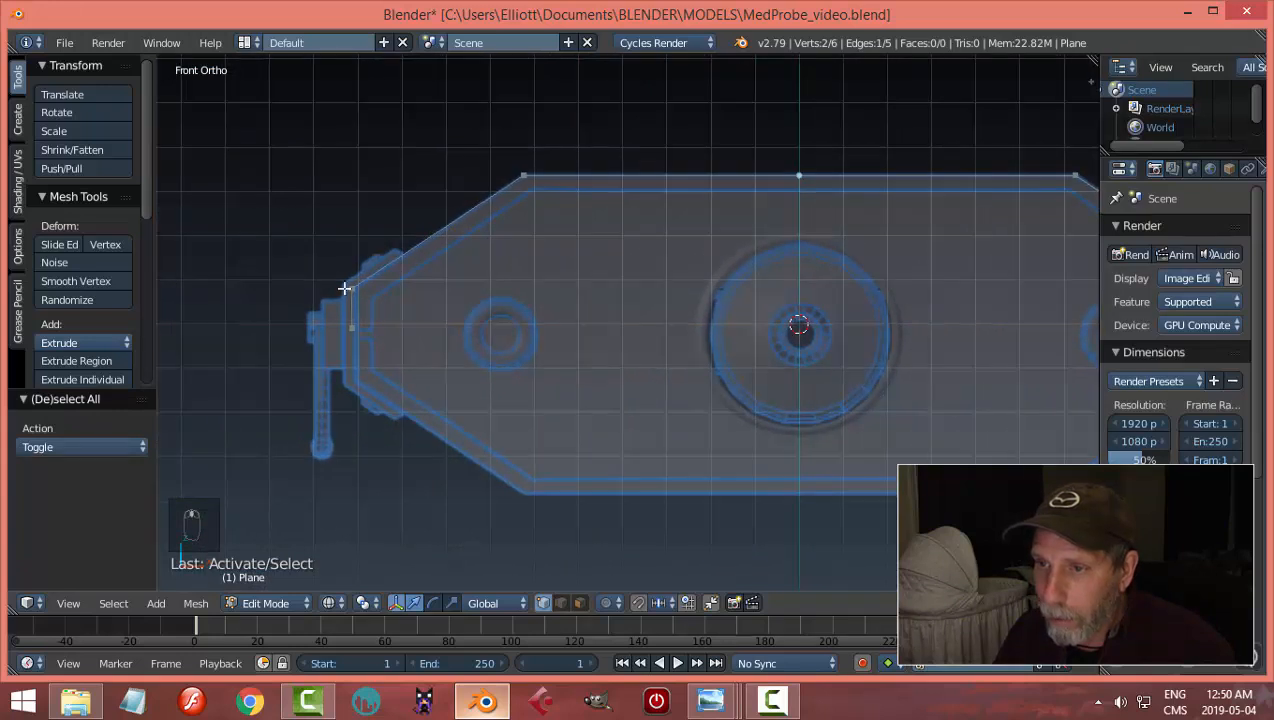
shift+right_click(350, 289)
shift+right_click(352, 327)
scroll(579, 352, down, 1)
shift+middle_drag(683, 351, 490, 364)
shift+middle_drag(916, 403, 705, 415)
scroll(910, 413, up, 5)
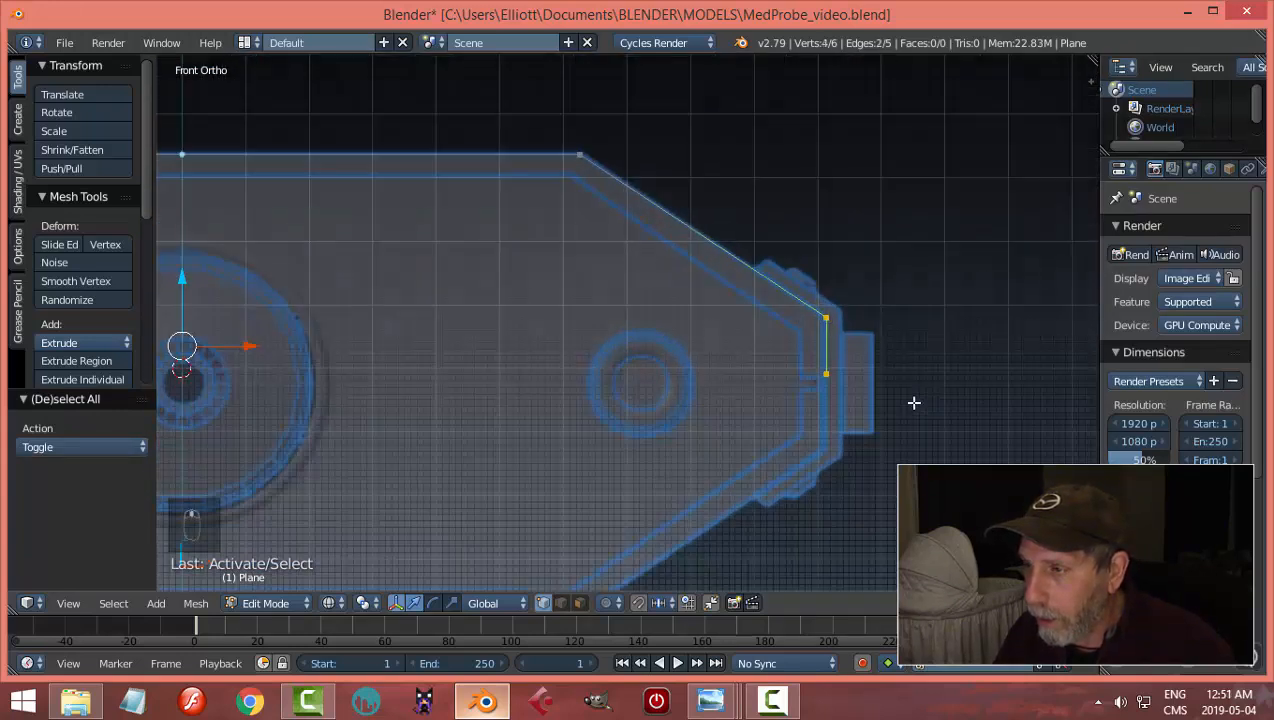
key(s)
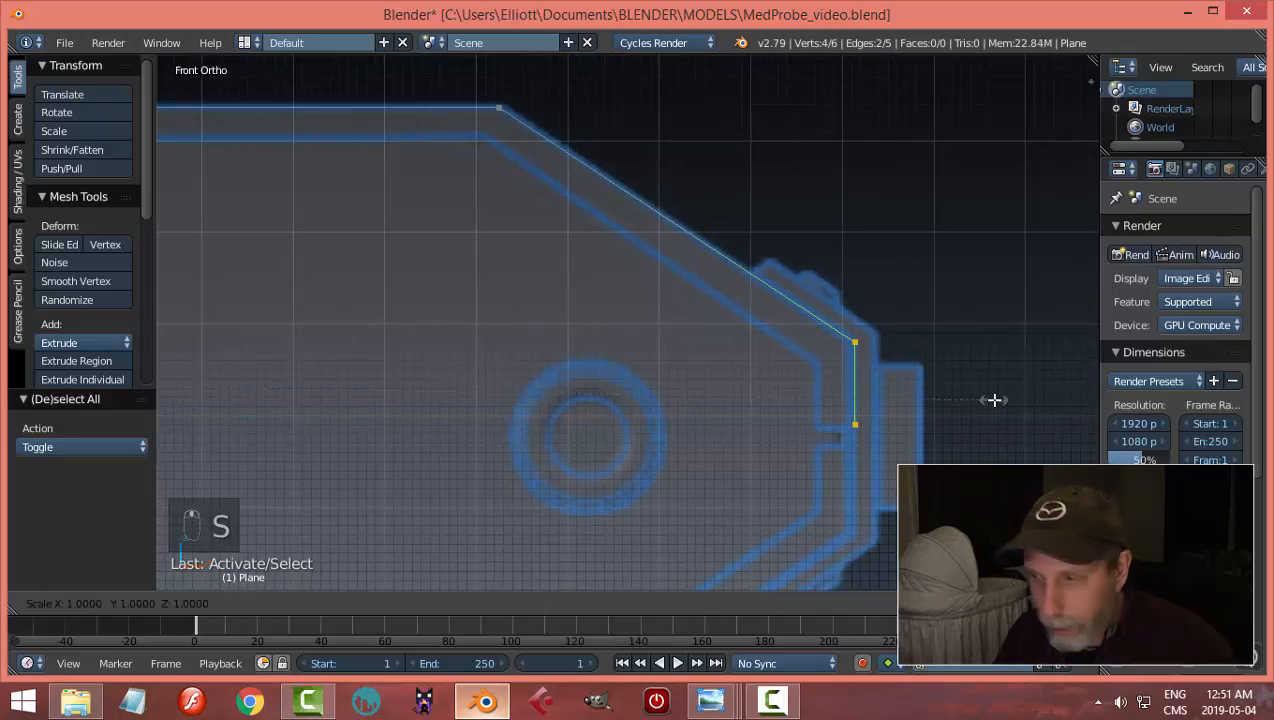
key(x)
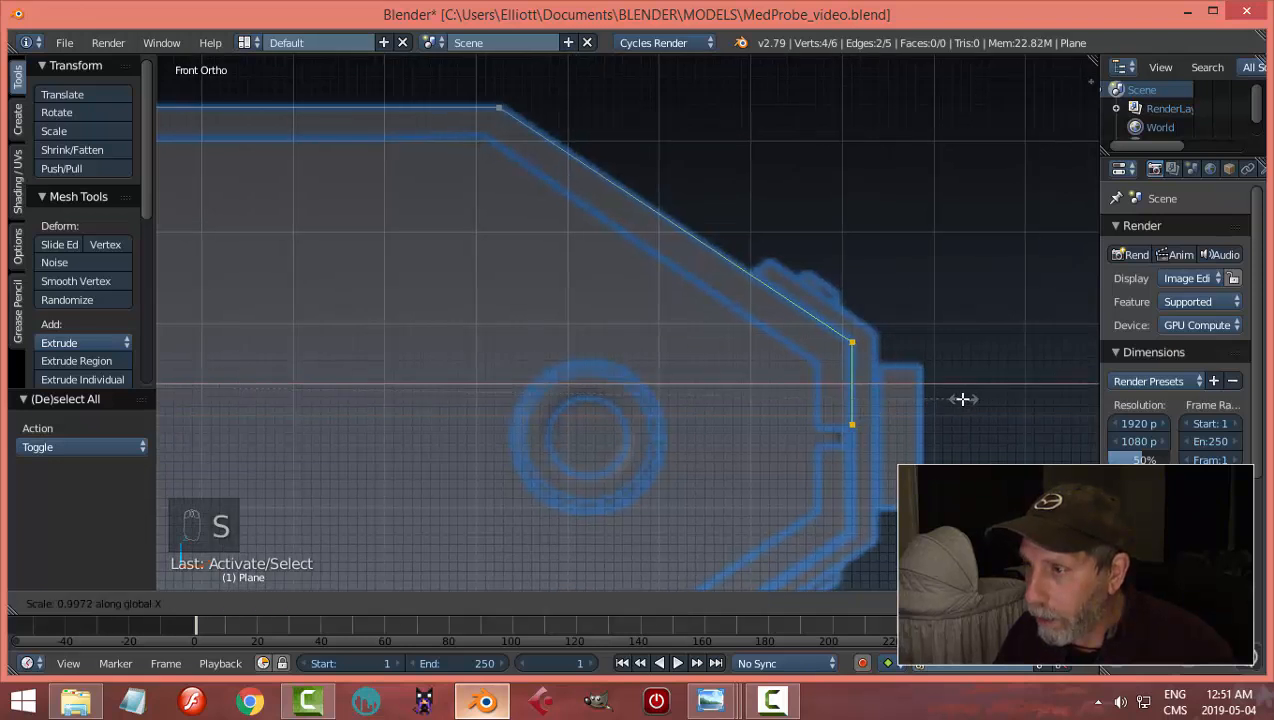
click(952, 394)
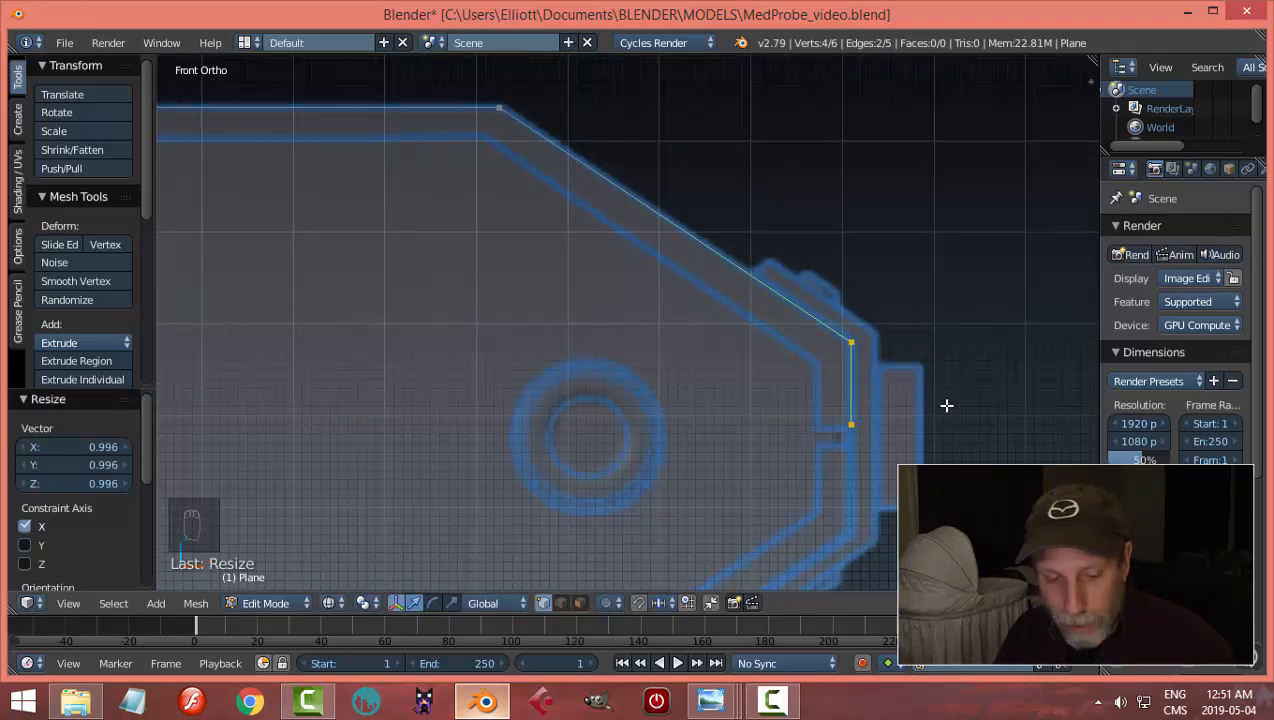
key(a)
Step: Move the entire profile about -0.323 along Y in the right view to the front end of the body
scroll(910, 392, down, 3)
key(a)
middle_drag(828, 380, 652, 376)
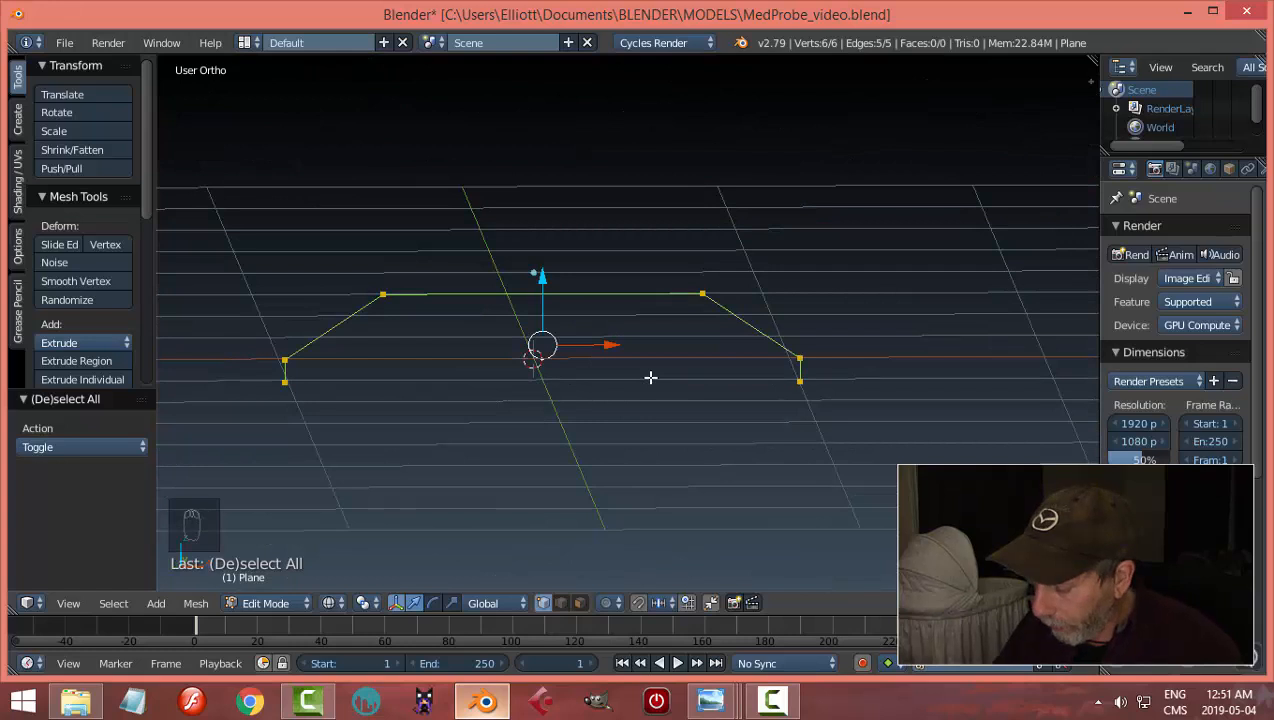
key(KP_3)
ctrl+scroll(572, 375, up, 5)
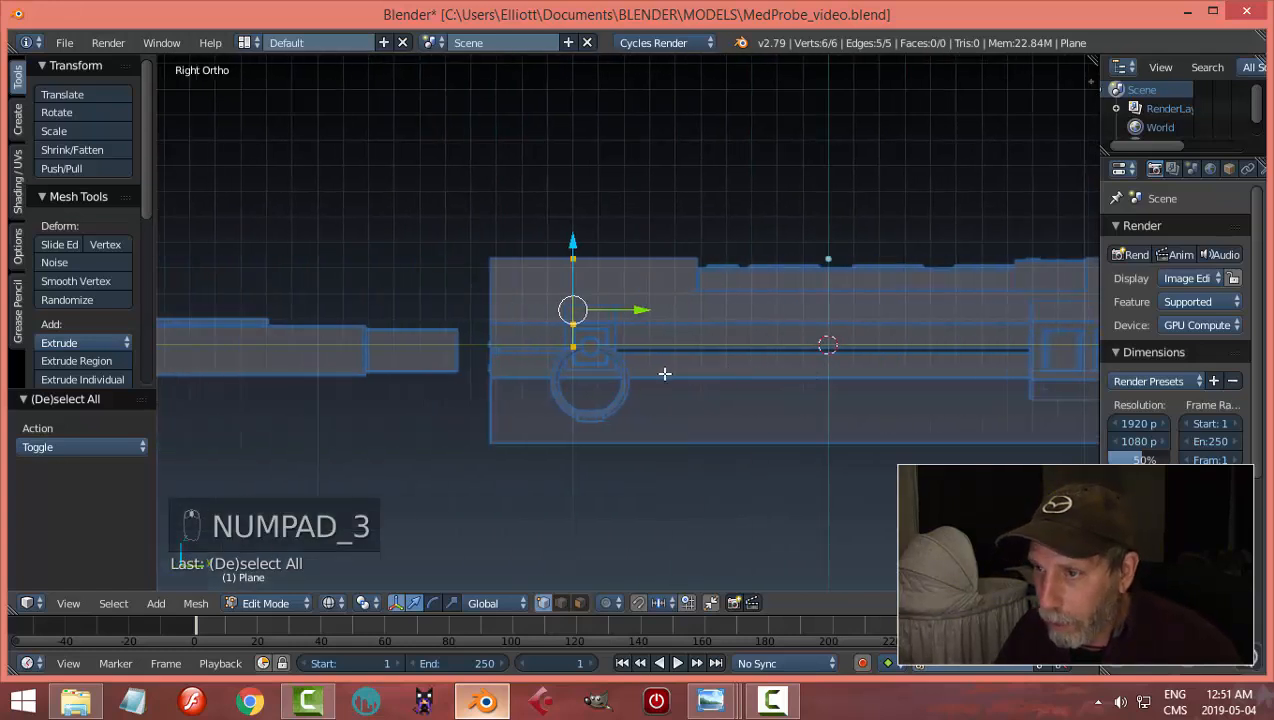
scroll(660, 360, up, 6)
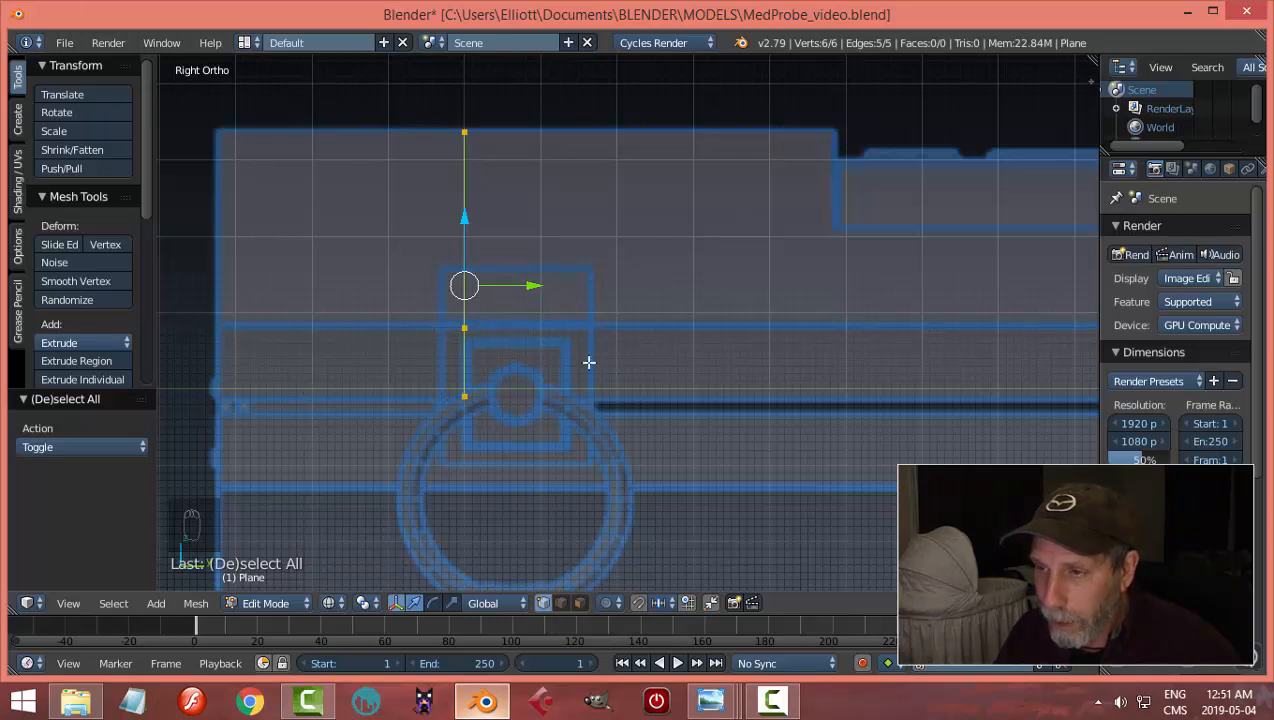
drag(533, 285, 285, 288)
Step: Extrude the profile and move the new edges about 3.146 along Y to the body's rear end
scroll(520, 305, down, 4)
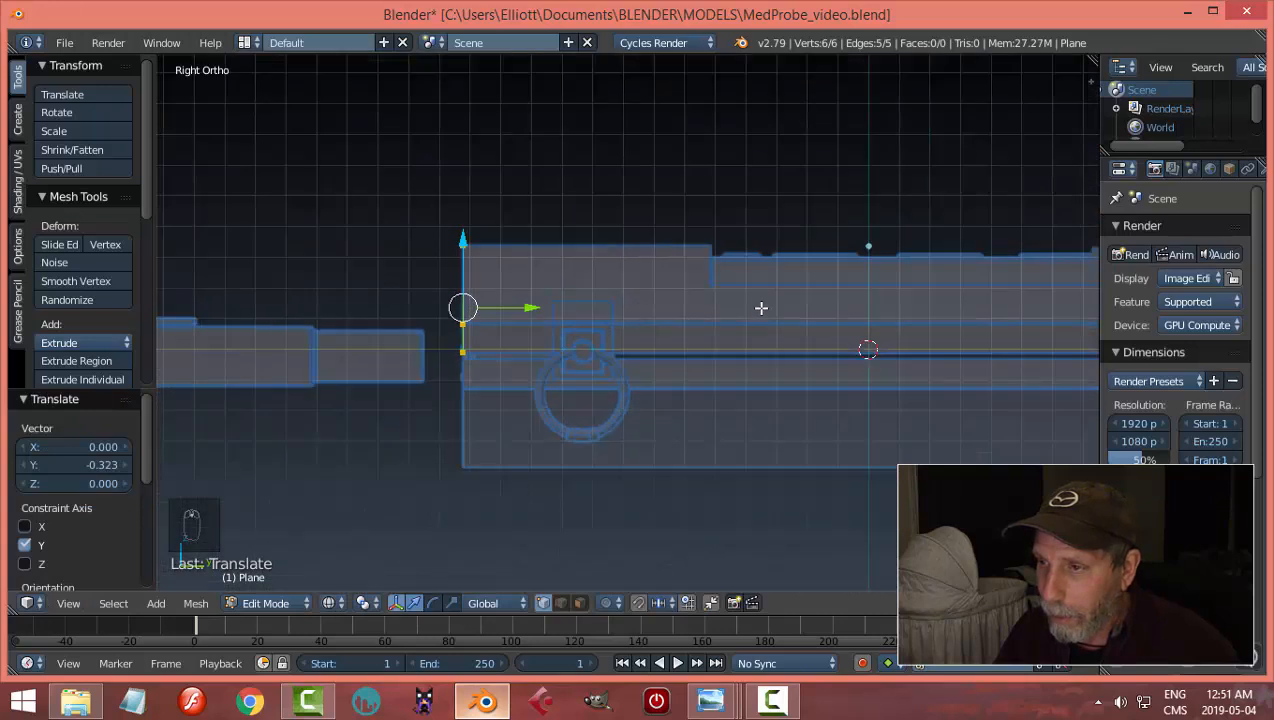
shift+middle_drag(761, 308, 526, 292)
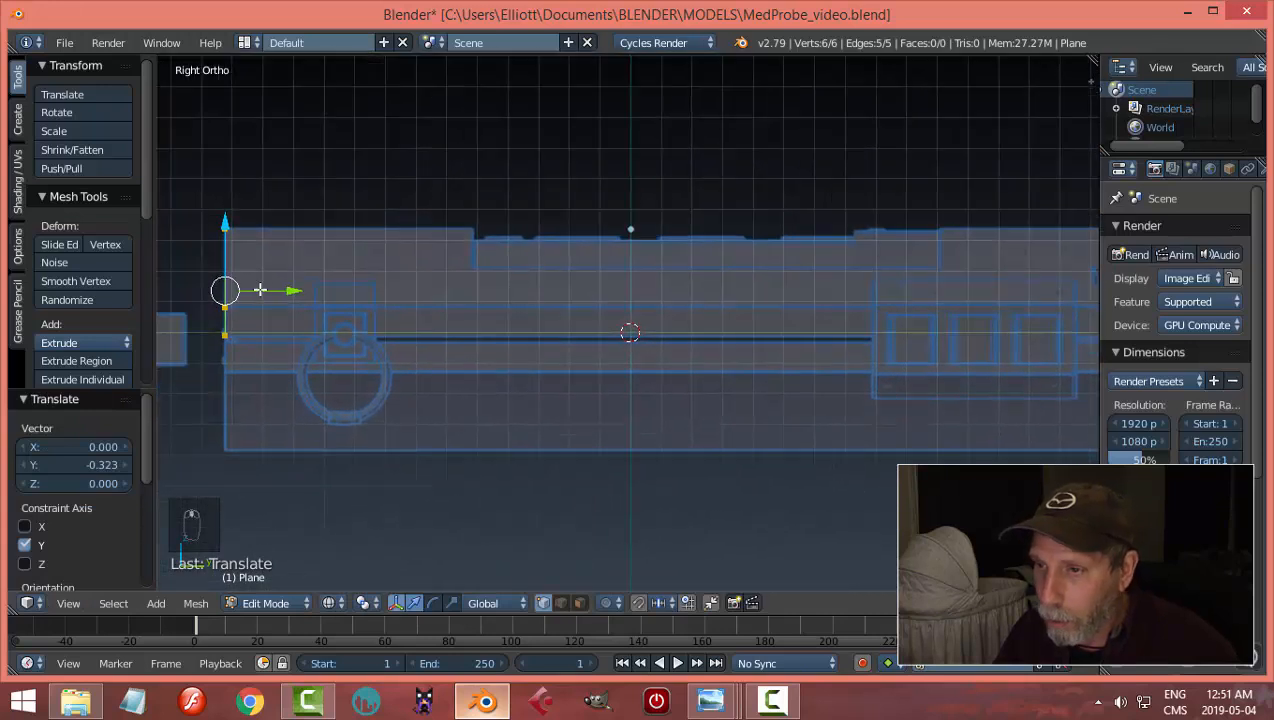
shift+middle_drag(977, 287, 902, 302)
scroll(1028, 269, down, 1)
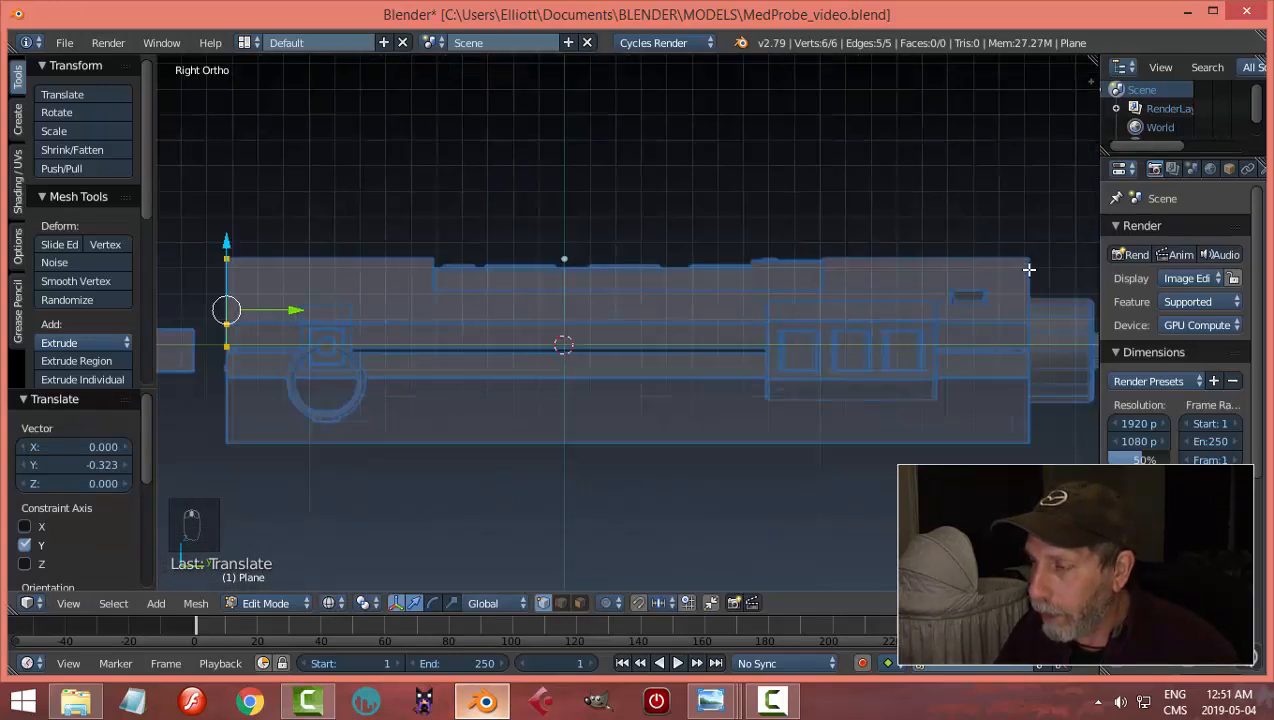
shift+middle_drag(978, 280, 945, 252)
key(e)
right_click(560, 305)
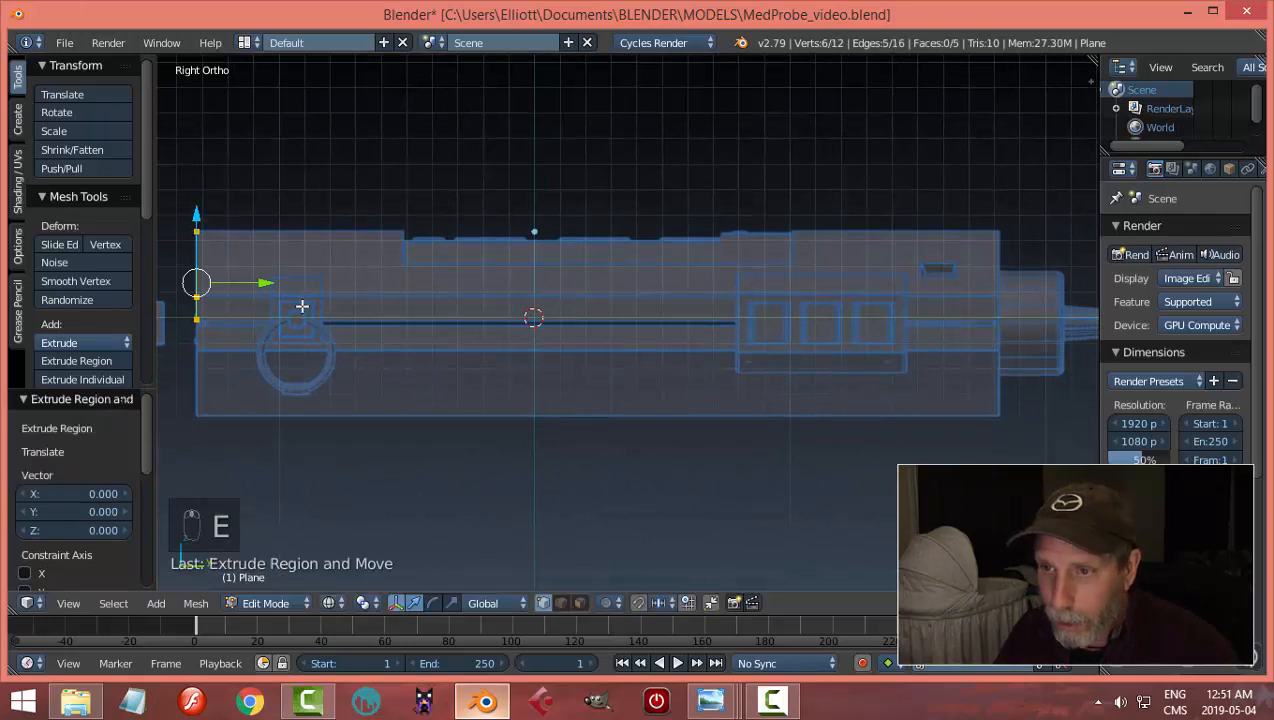
drag(257, 283, 1062, 324)
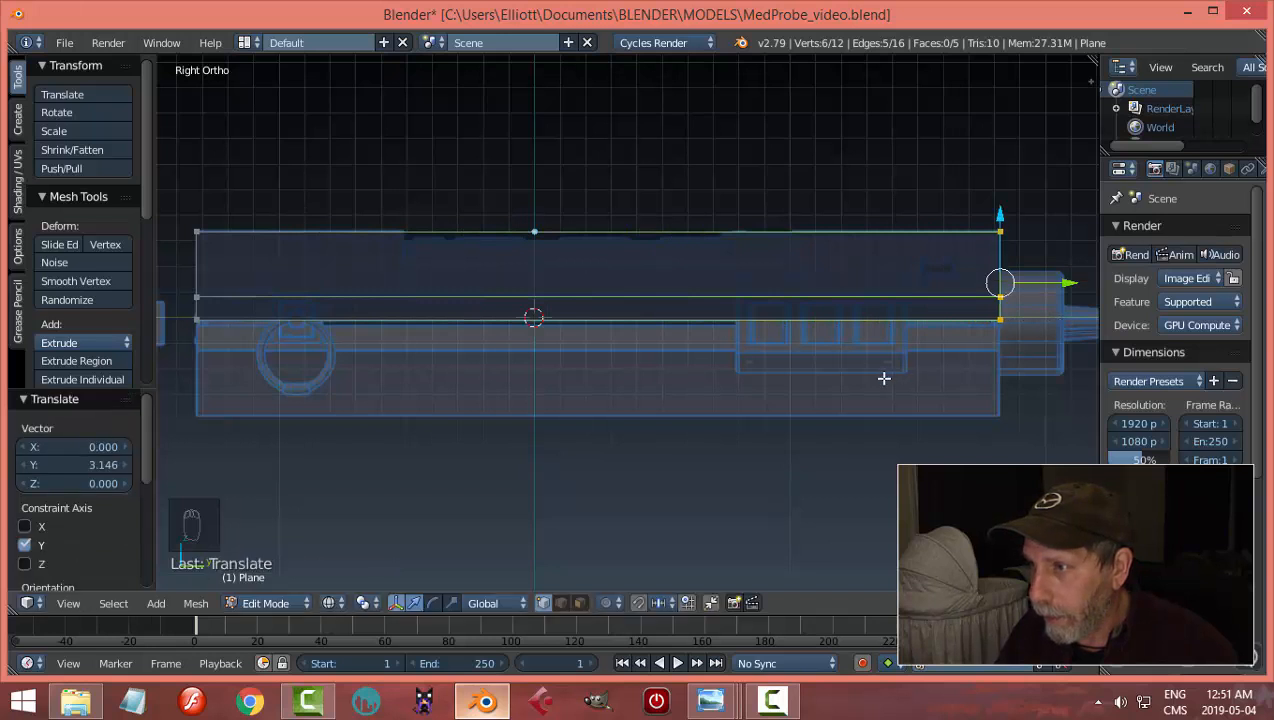
key(a)
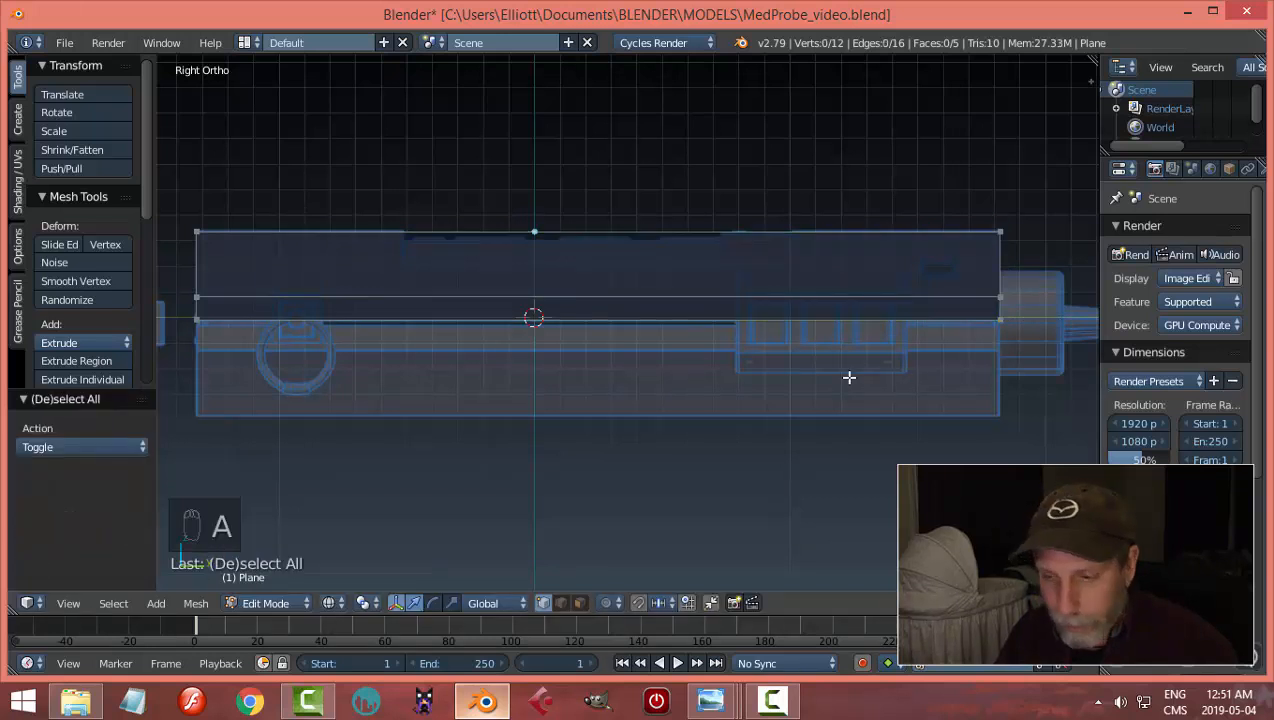
Step: Extrude the entire shell in place and shrink/fatten the new faces inward by 0.043 to give the walls thickness
key(z)
click(845, 484)
mouse_move(597, 361)
middle_down()
mouse_move(751, 330)
mouse_move(751, 370)
mouse_move(617, 387)
mouse_move(579, 359)
mouse_move(680, 361)
mouse_move(701, 388)
middle_up()
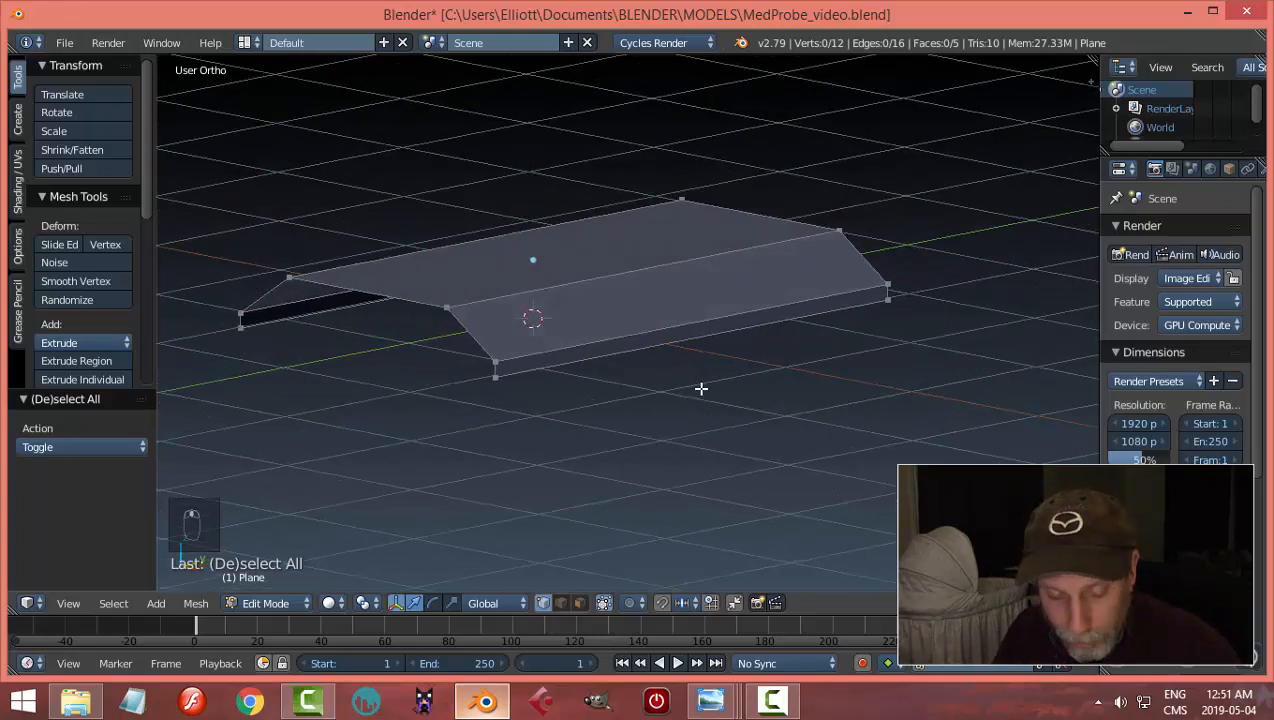
key(a)
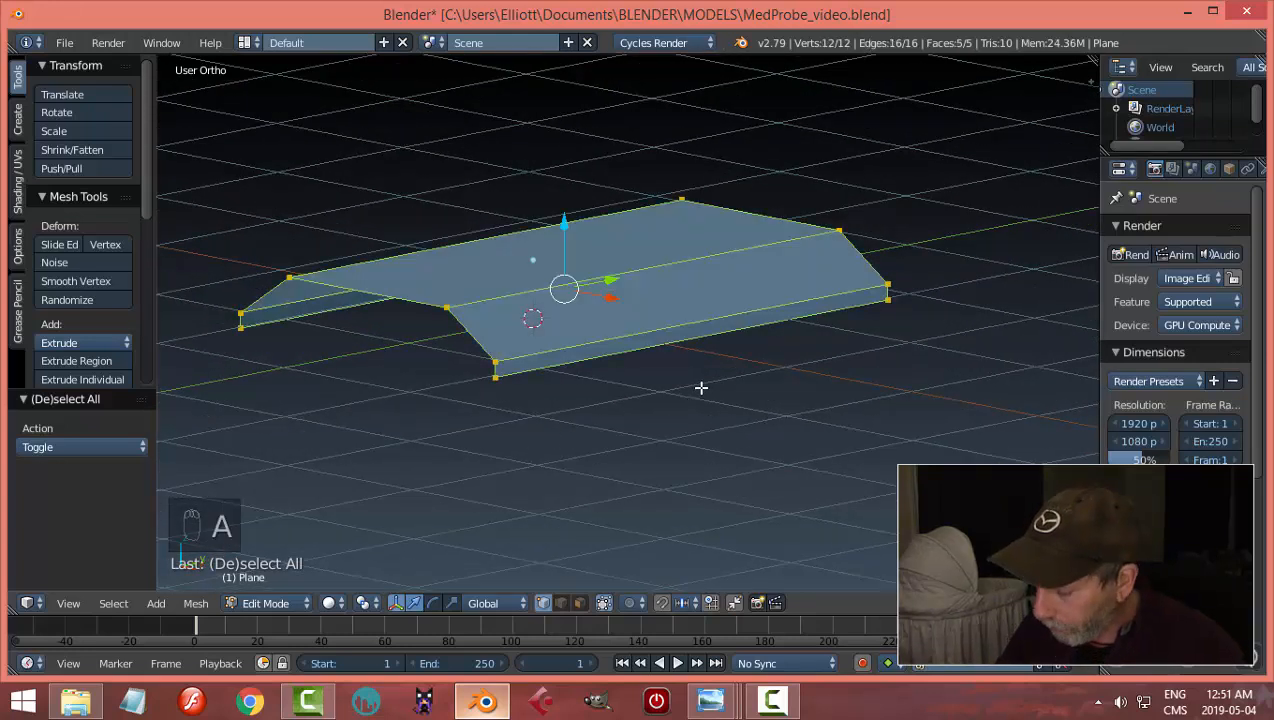
key(KP_1)
scroll(710, 385, up, 3)
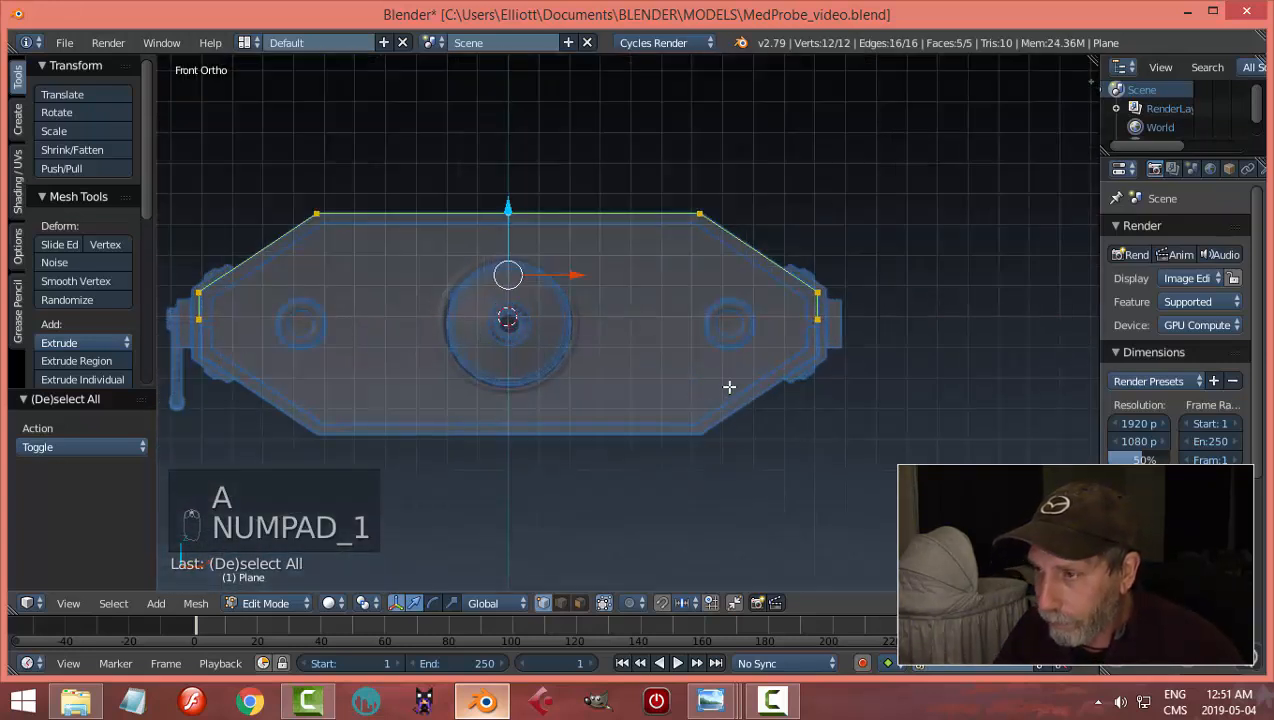
key(e)
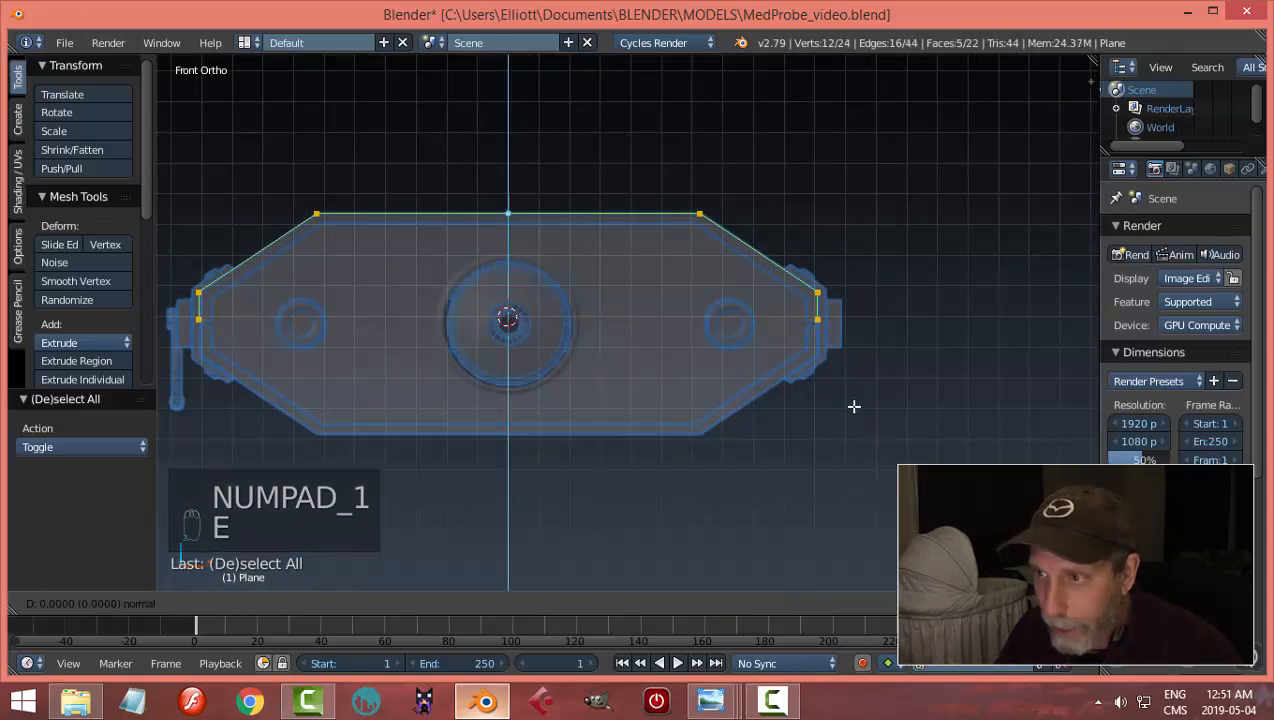
key(alt+s)
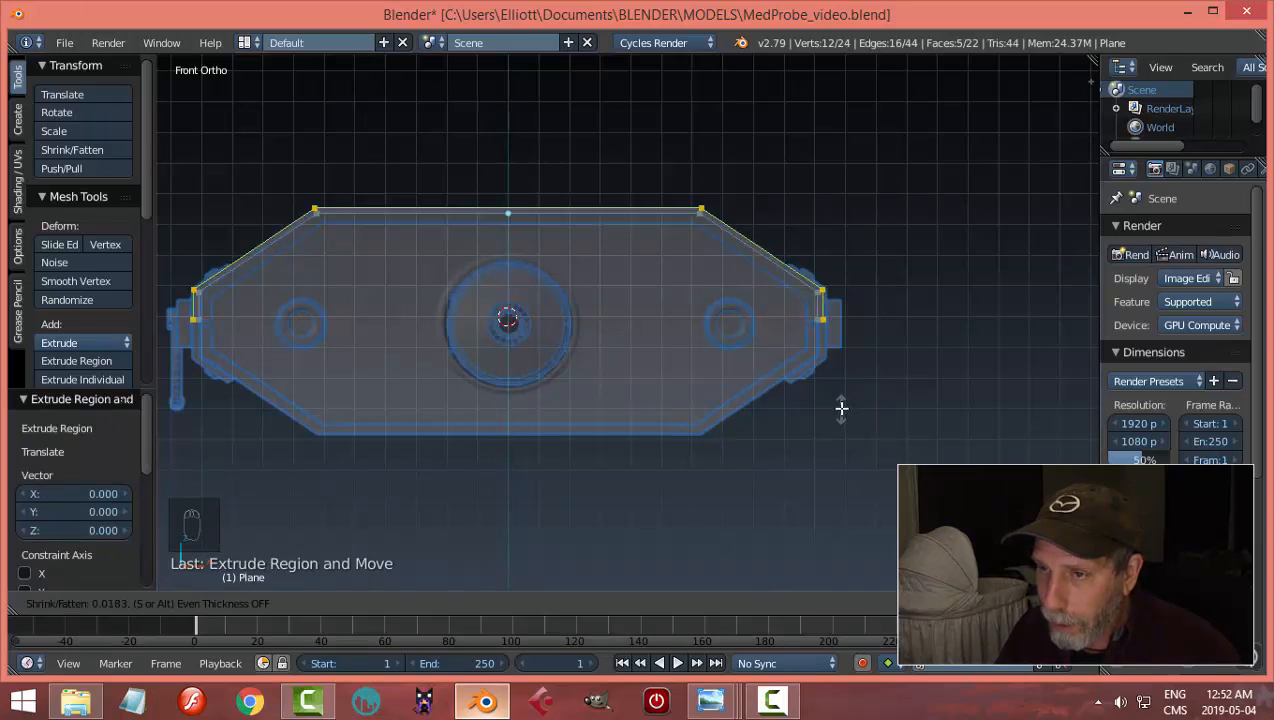
click(841, 400)
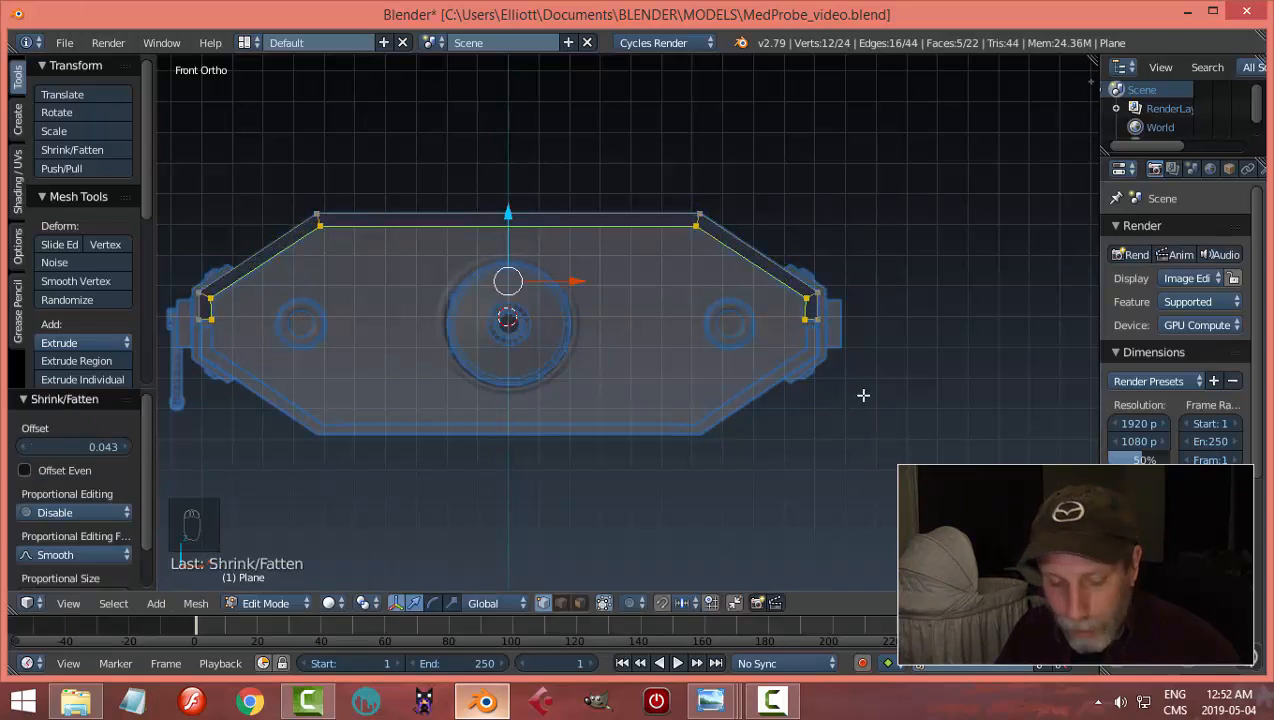
Step: Straighten the inner edge of the shell's short side wall on the positive X side by scaling its vertices to 0 along X
key(z)
click(1001, 395)
scroll(975, 400, up, 3)
shift+middle_drag(961, 401, 601, 447)
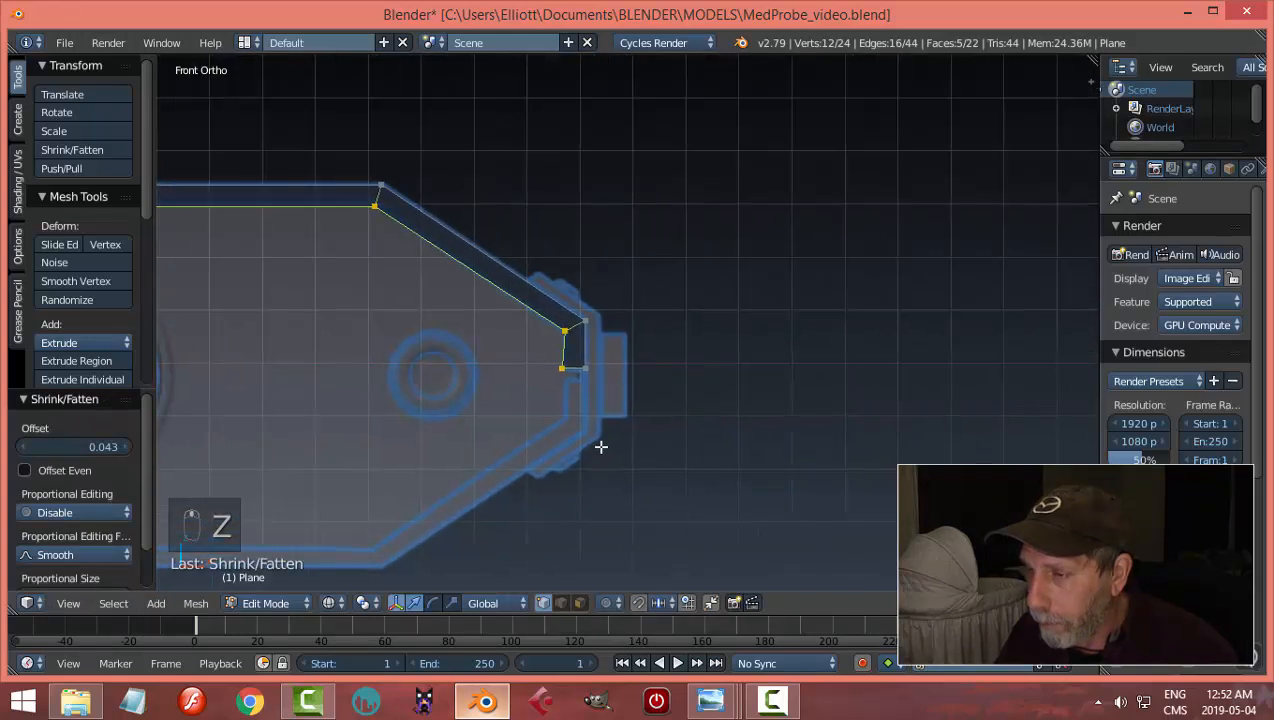
scroll(633, 454, up, 2)
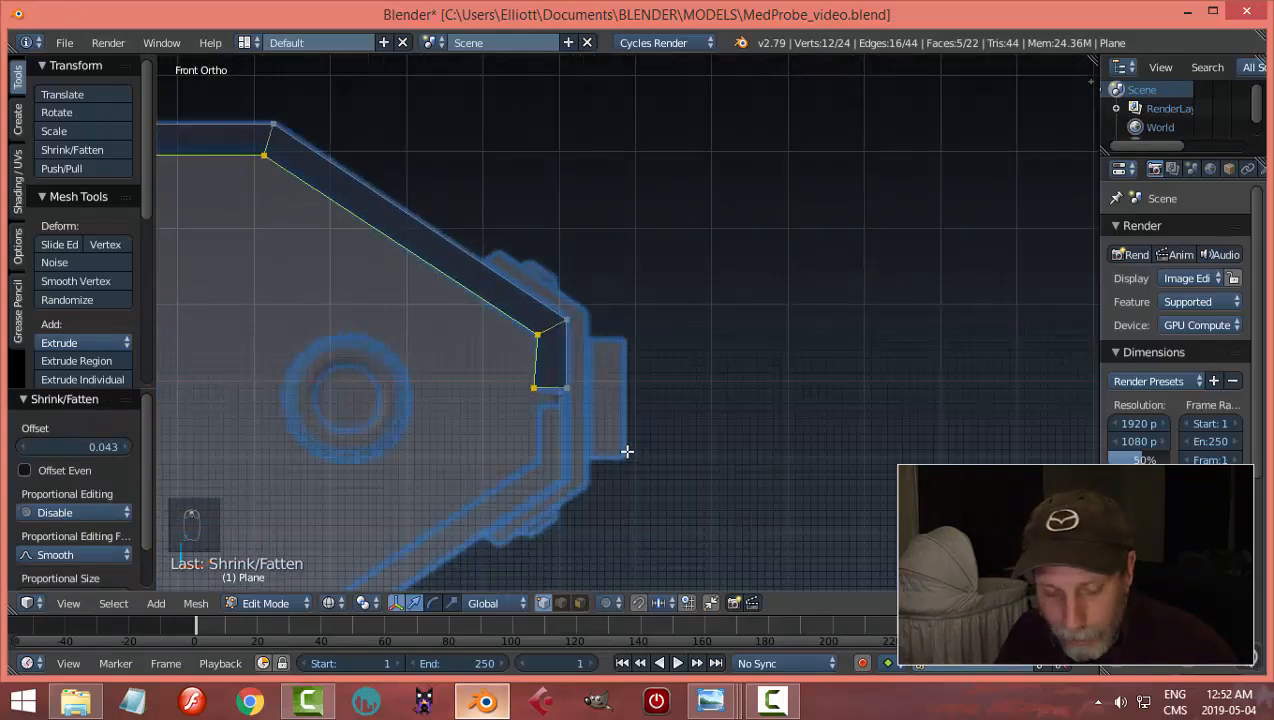
key(a)
scroll(598, 459, up, 2)
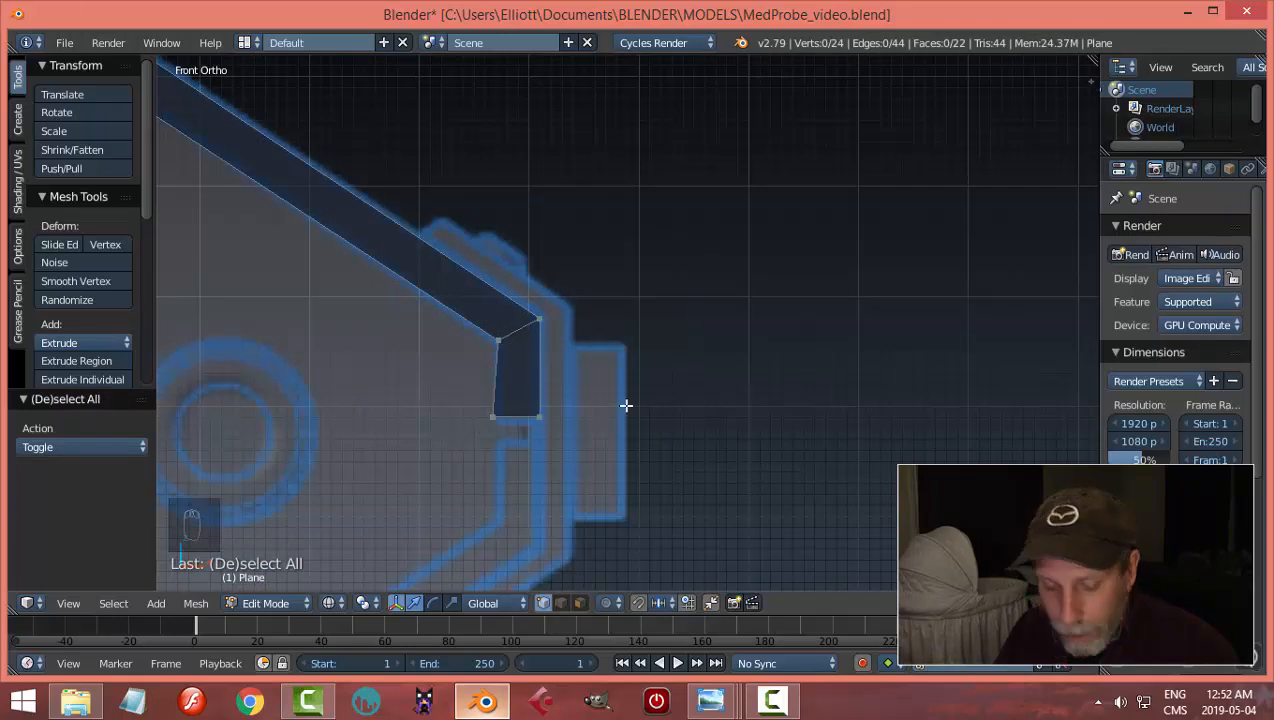
key(b)
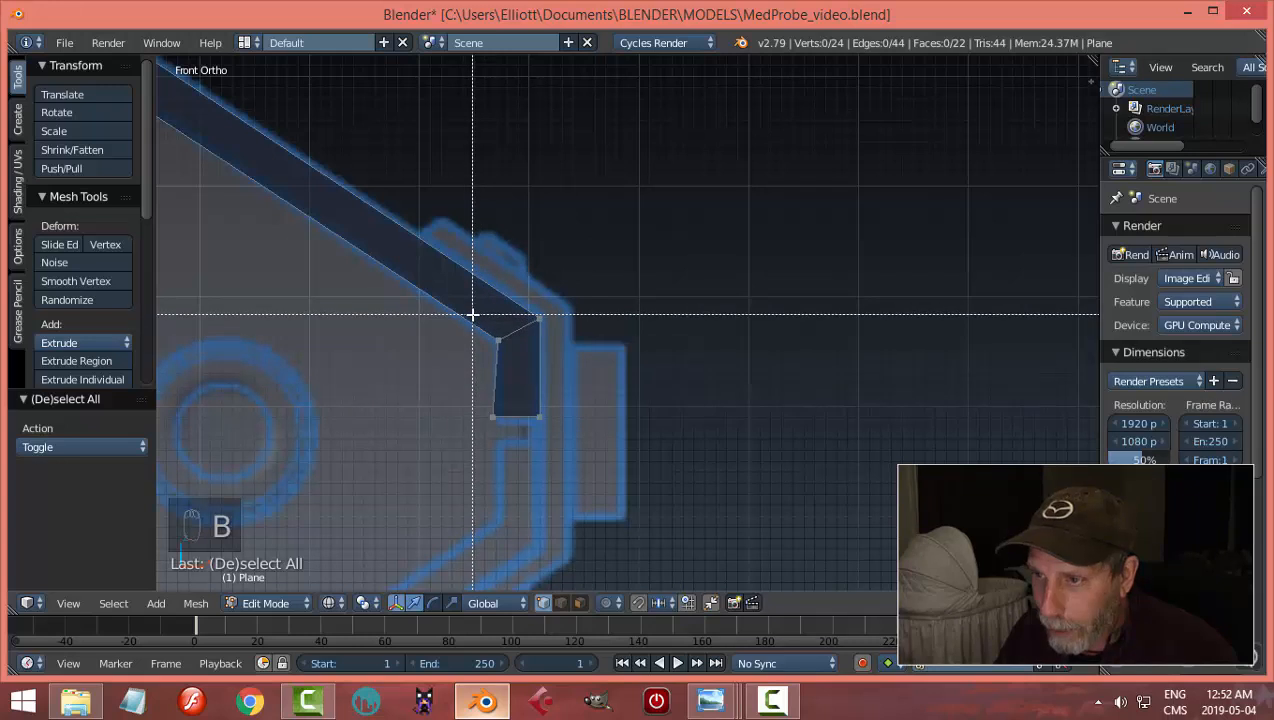
drag(472, 315, 532, 432)
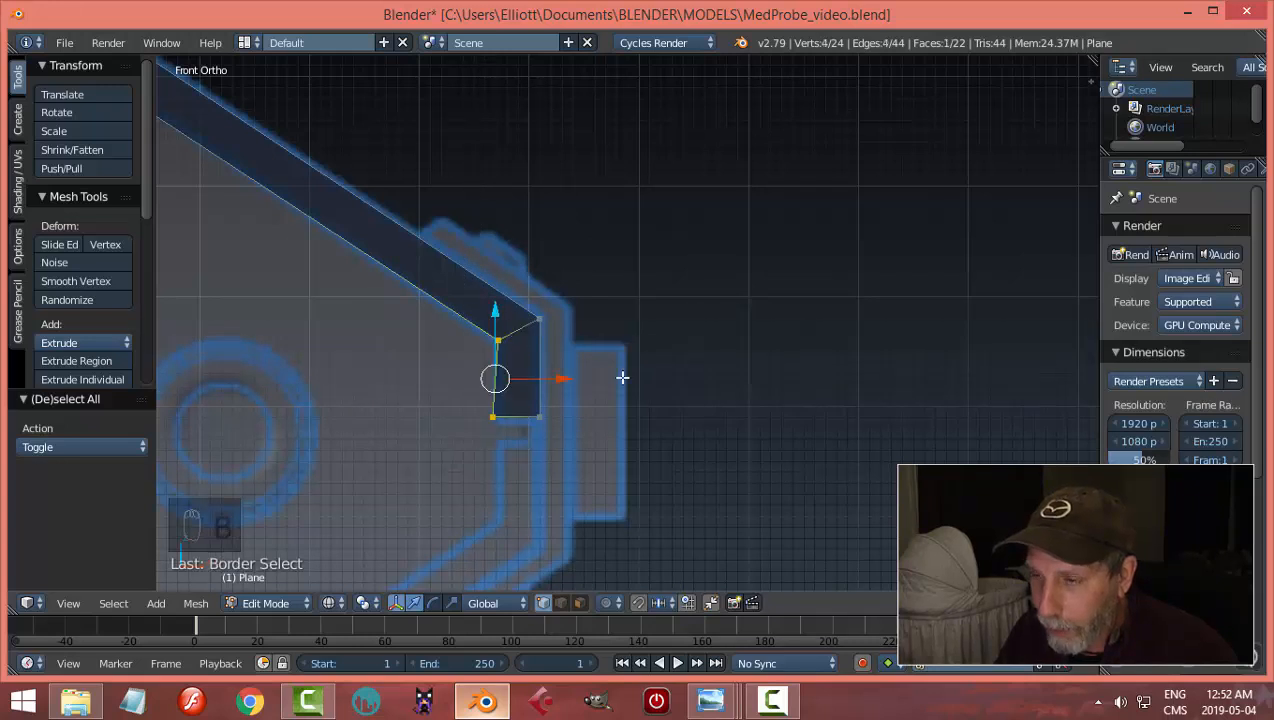
middle_drag(620, 375, 1033, 142)
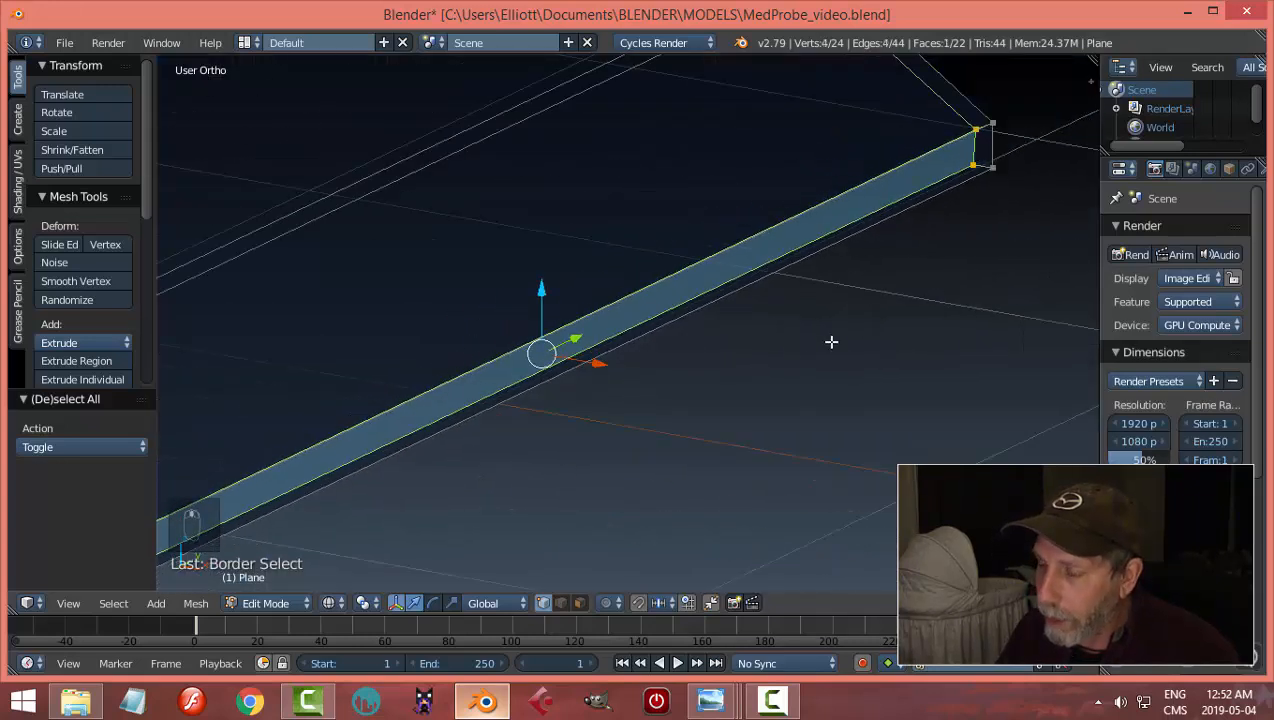
middle_drag(427, 455, 401, 459)
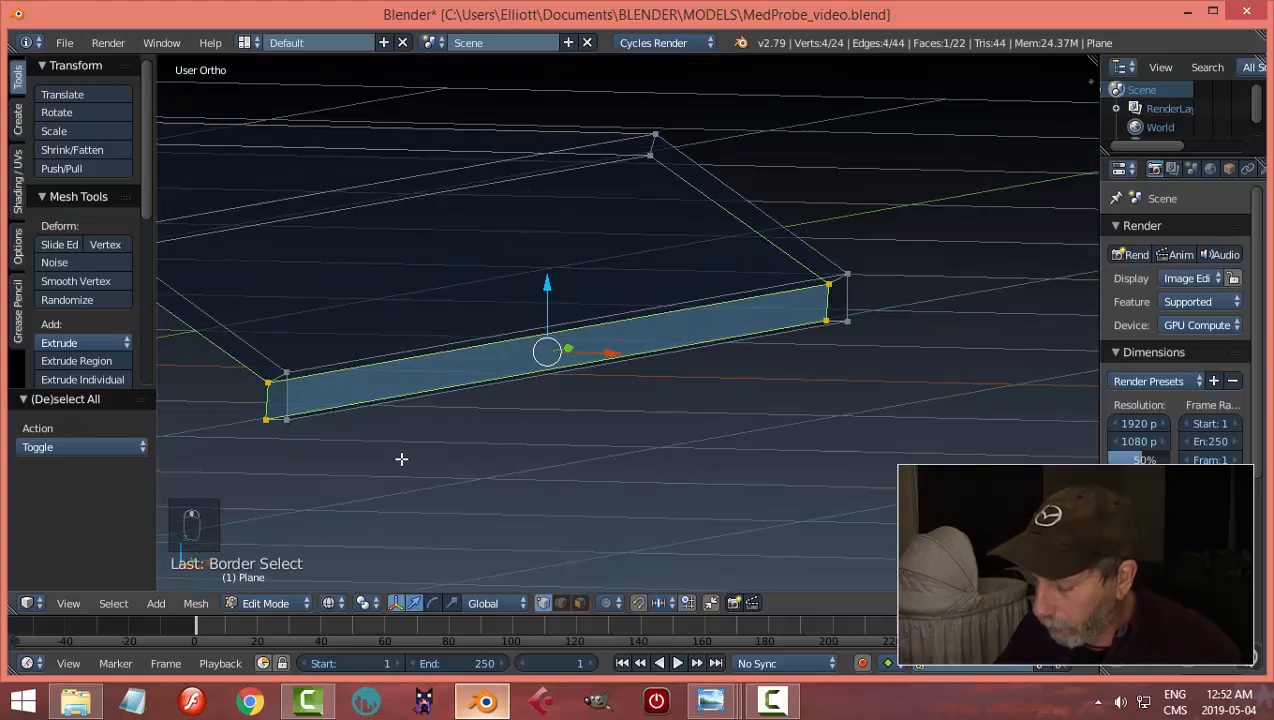
key(KP_1)
scroll(407, 459, up, 5)
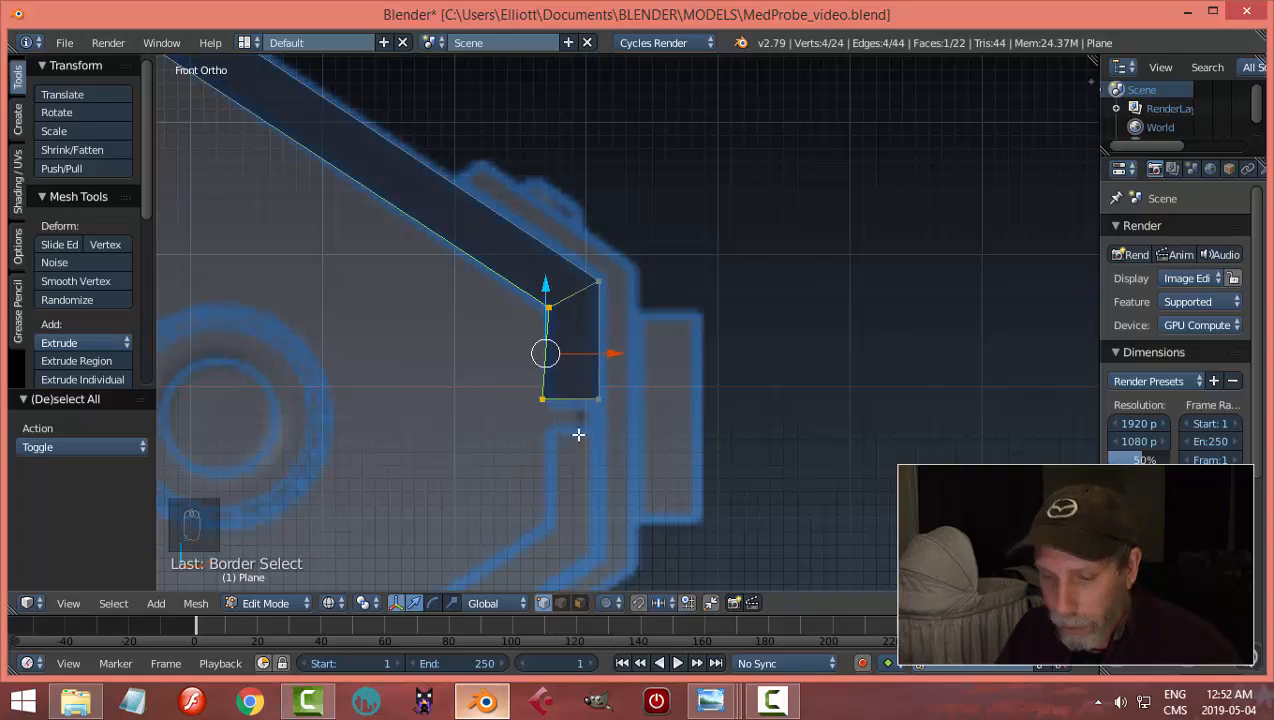
key(s)
key(x)
key(0)
key(Return)
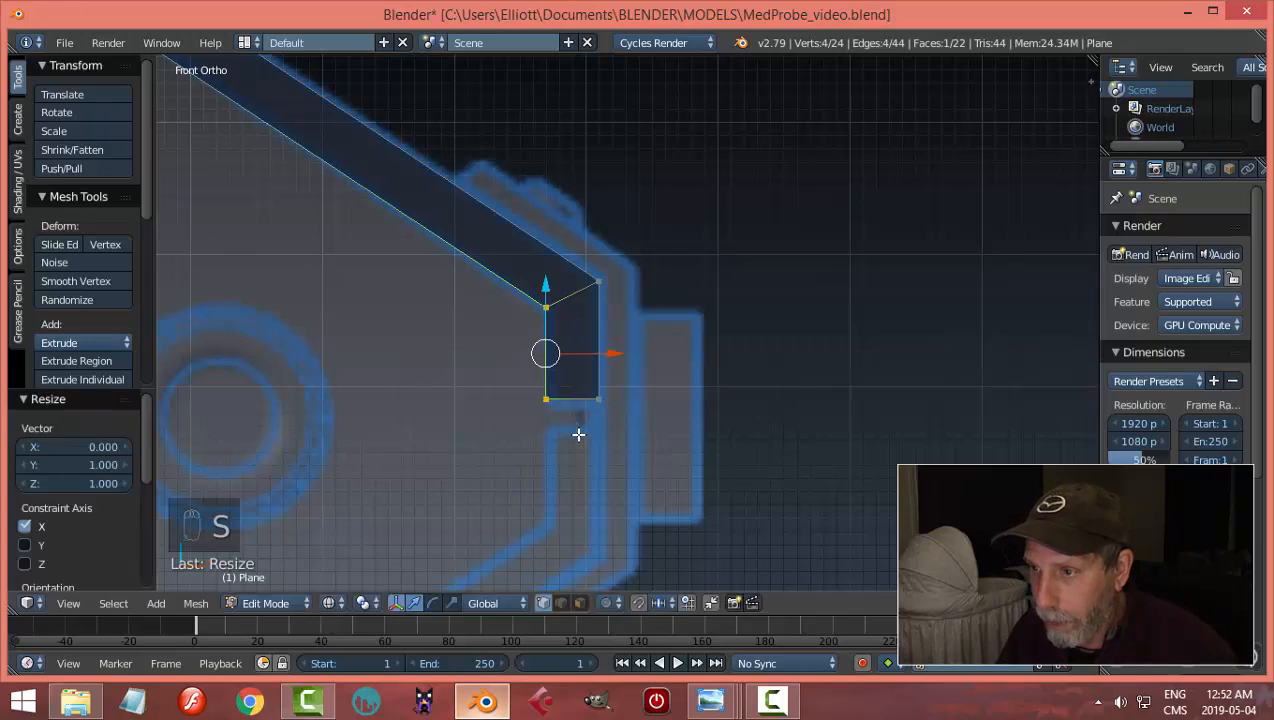
key(a)
Step: Straighten the inner edge of the opposite short side wall on the negative X side by scaling its vertices to 0 along X
shift+middle_drag(509, 432, 754, 367)
scroll(509, 364, up, 2)
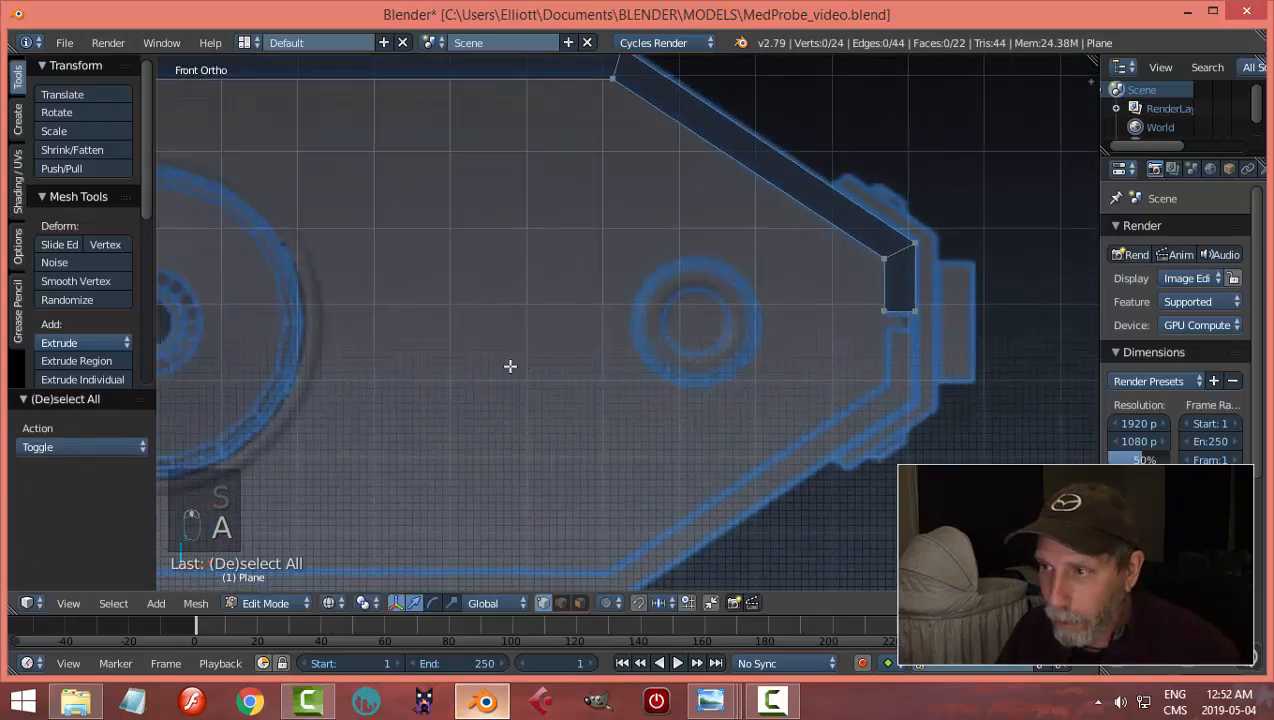
scroll(420, 350, up, 2)
shift+middle_drag(373, 343, 540, 341)
scroll(767, 386, down, 3)
shift+middle_drag(390, 364, 418, 364)
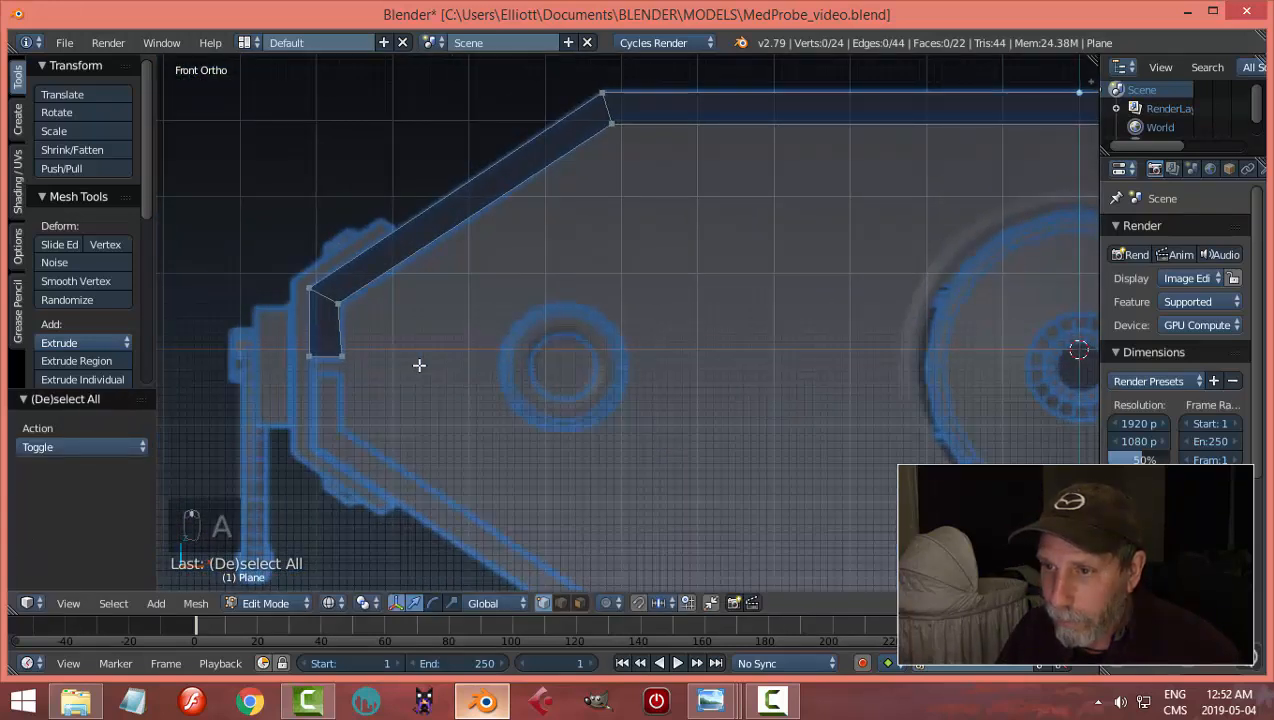
scroll(418, 364, up, 3)
key(b)
drag(500, 433, 428, 308)
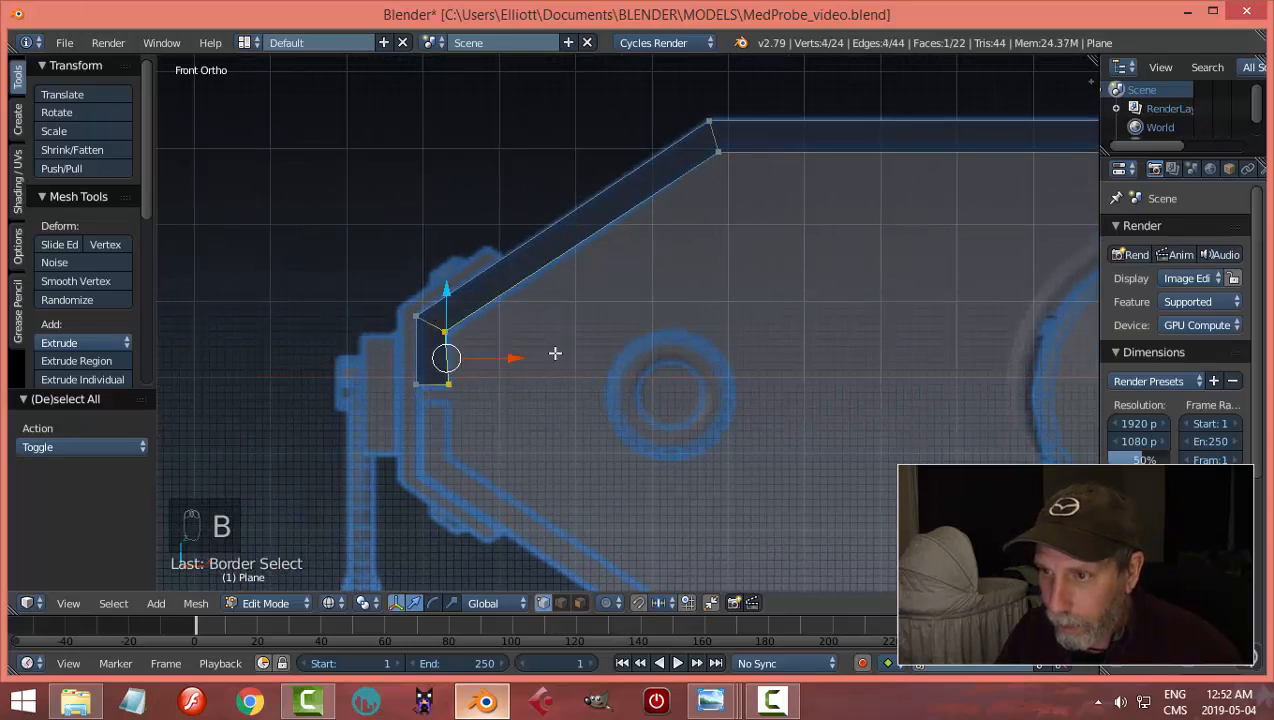
key(s)
key(x)
key(0)
key(Return)
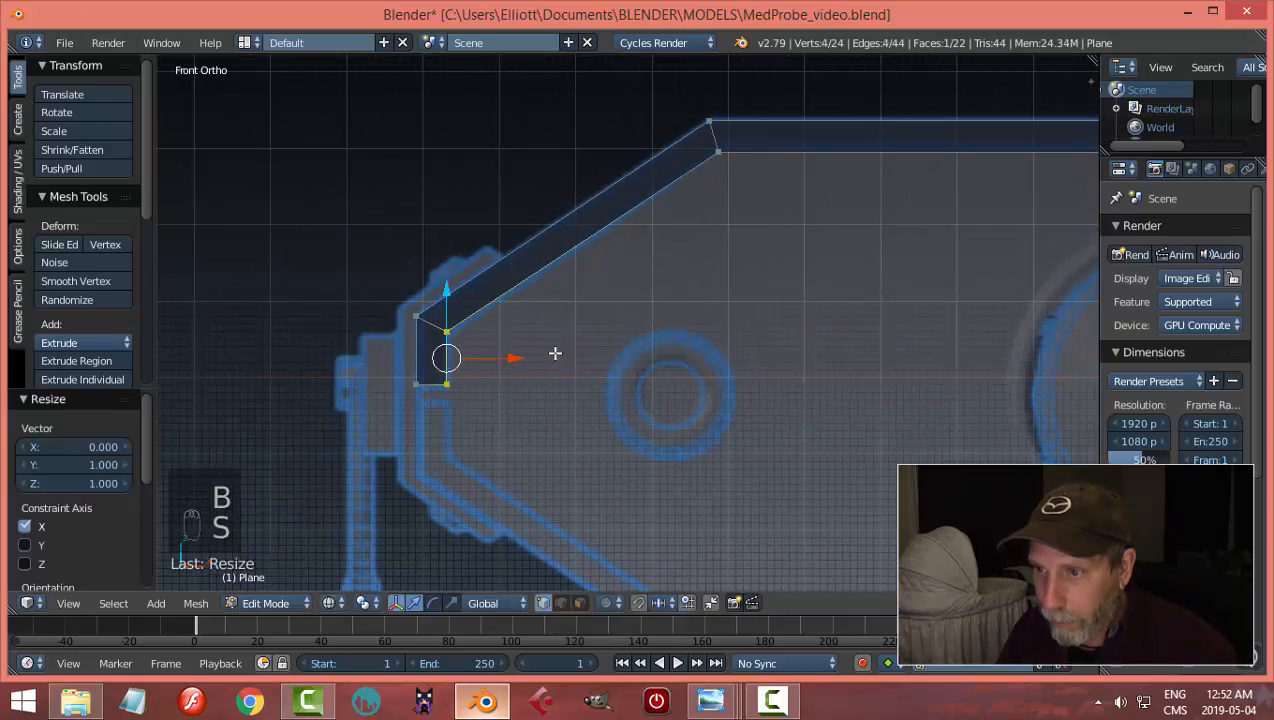
key(a)
Step: Return to Object Mode with solid shading and inspect the thickened shell's faces for wrong shading
key(Tab)
click(474, 355)
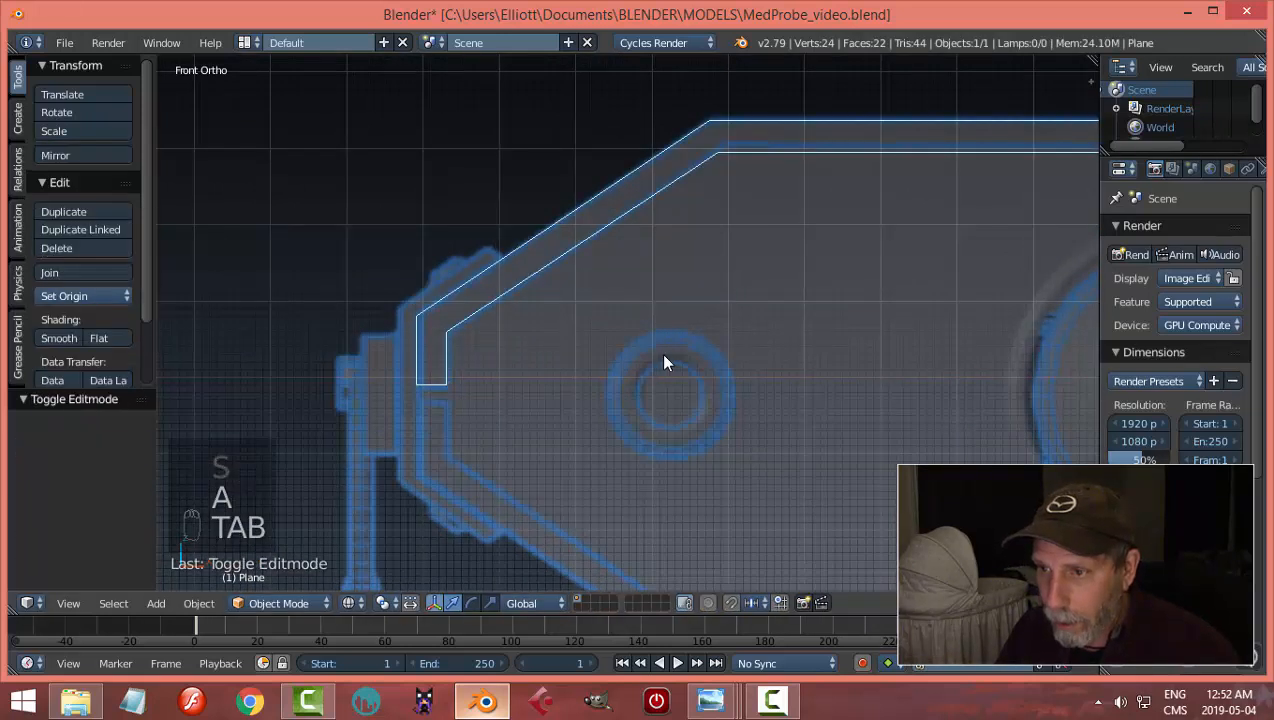
key(z)
click(667, 455)
mouse_move(708, 407)
middle_down()
mouse_move(745, 395)
mouse_move(717, 390)
mouse_move(756, 395)
mouse_move(640, 392)
mouse_move(648, 415)
middle_up()
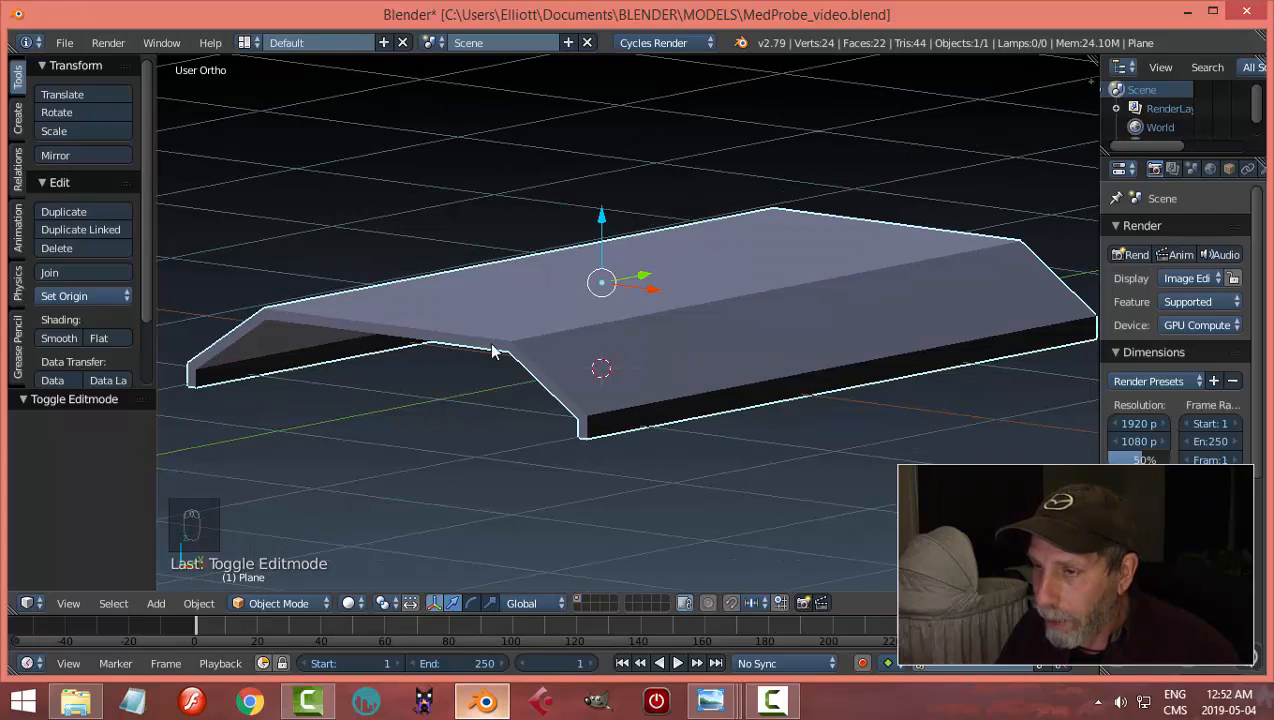
middle_drag(572, 408, 667, 403)
Step: Recalculate the normals of all the shell's faces in Edit Mode, then return to Object Mode
key(Tab)
click(797, 394)
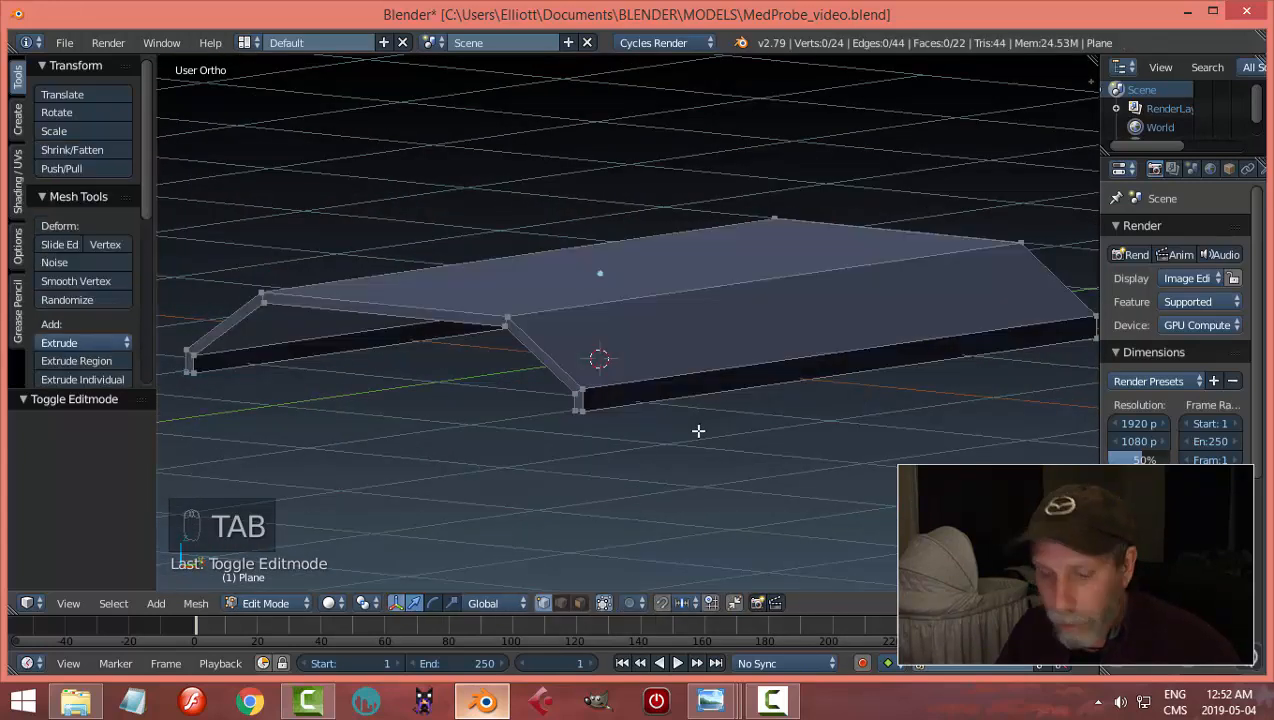
key(a)
key(a)
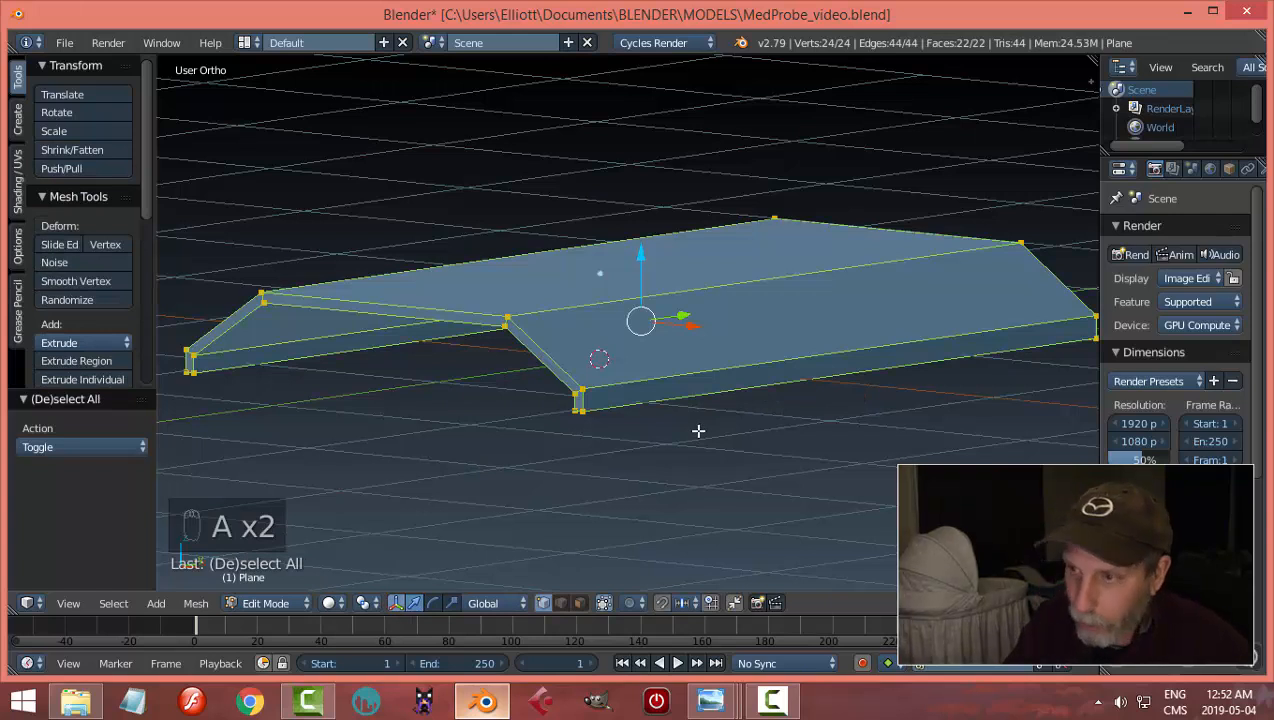
key(ctrl+n)
key(a)
key(Tab)
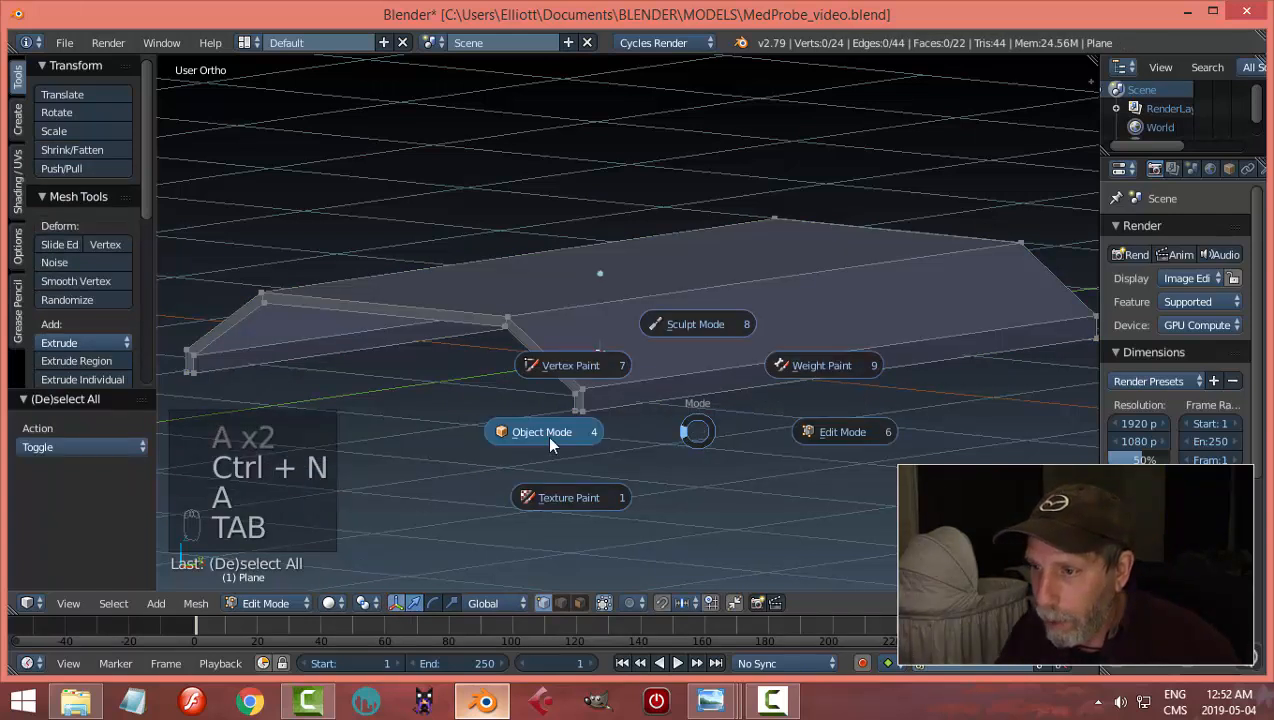
click(660, 426)
Step: Set the shell's origin to its geometry and snap the 3D cursor to the selected shell
key(a)
key(a)
middle_drag(698, 428, 698, 397)
right_click(700, 358)
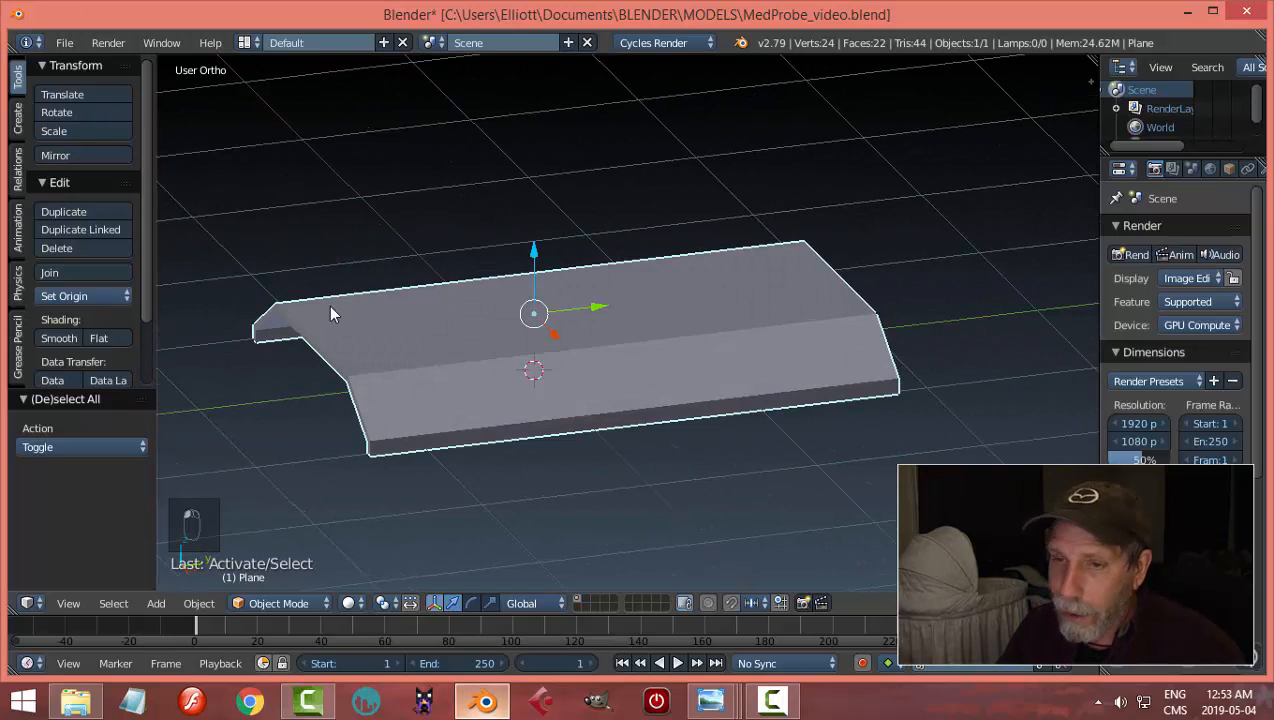
click(81, 291)
click(87, 334)
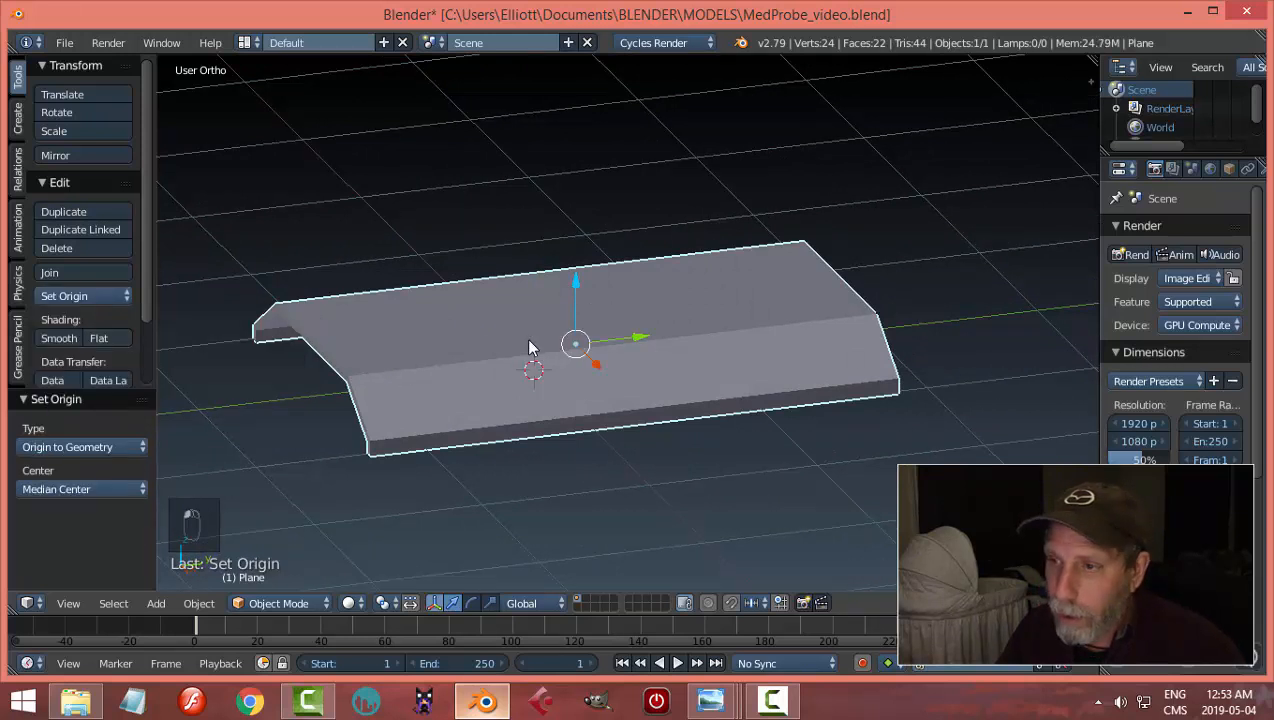
key(shift+s)
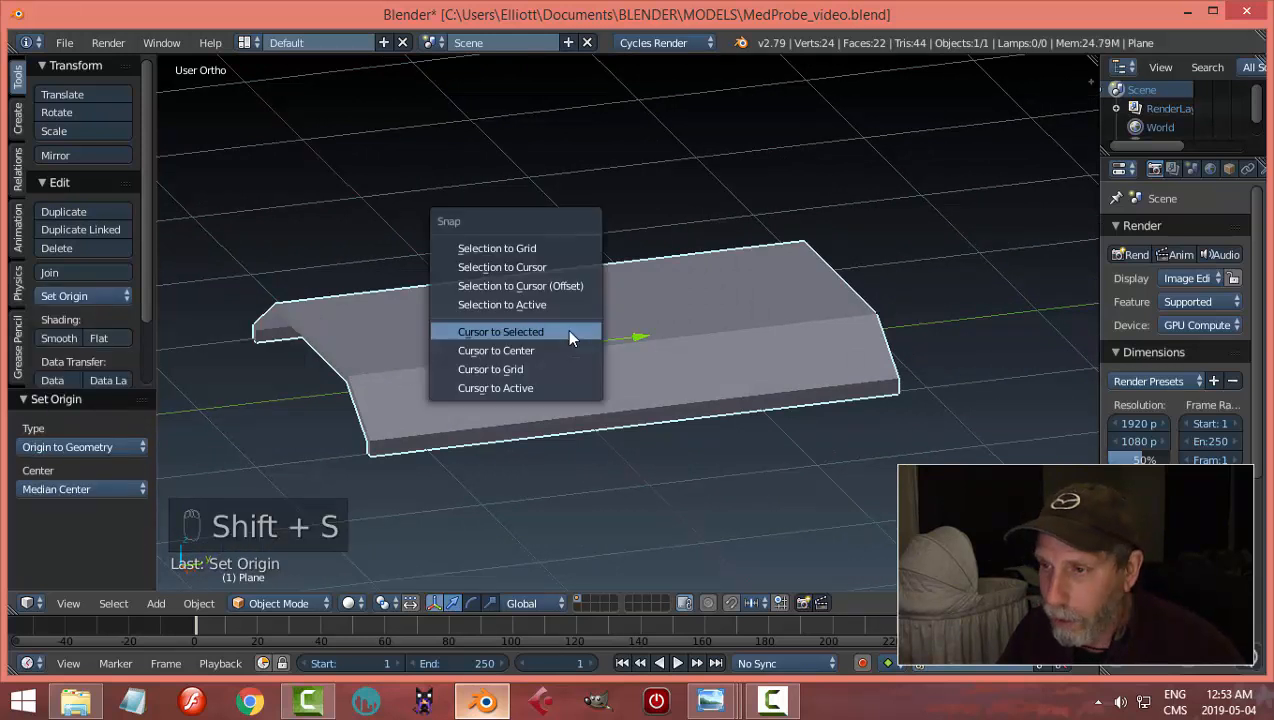
click(567, 331)
mouse_move(532, 351)
middle_down()
mouse_move(606, 321)
mouse_move(642, 362)
mouse_move(541, 315)
mouse_move(553, 356)
mouse_move(535, 324)
mouse_move(558, 303)
mouse_move(549, 340)
middle_up()
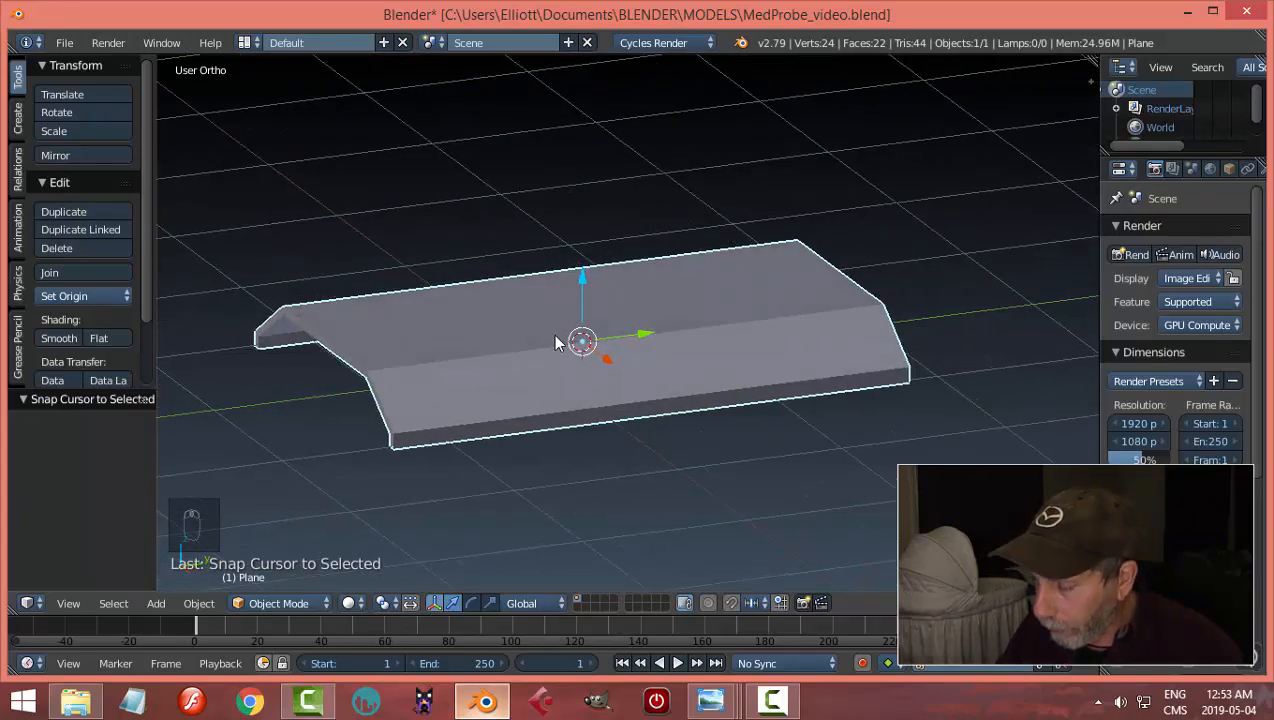
Step: Duplicate the upper shell in the front view and rotate the copy 180 degrees about Y
key(KP_3)
key(KP_1)
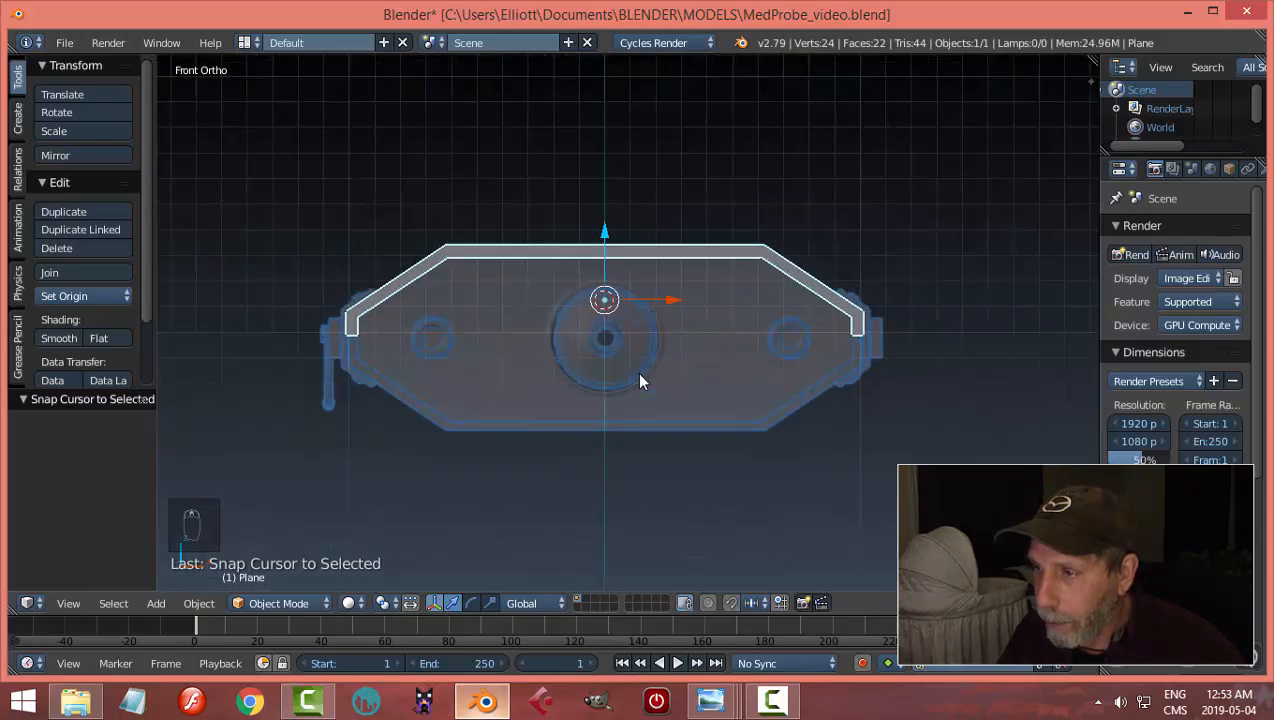
scroll(636, 371, up, 1)
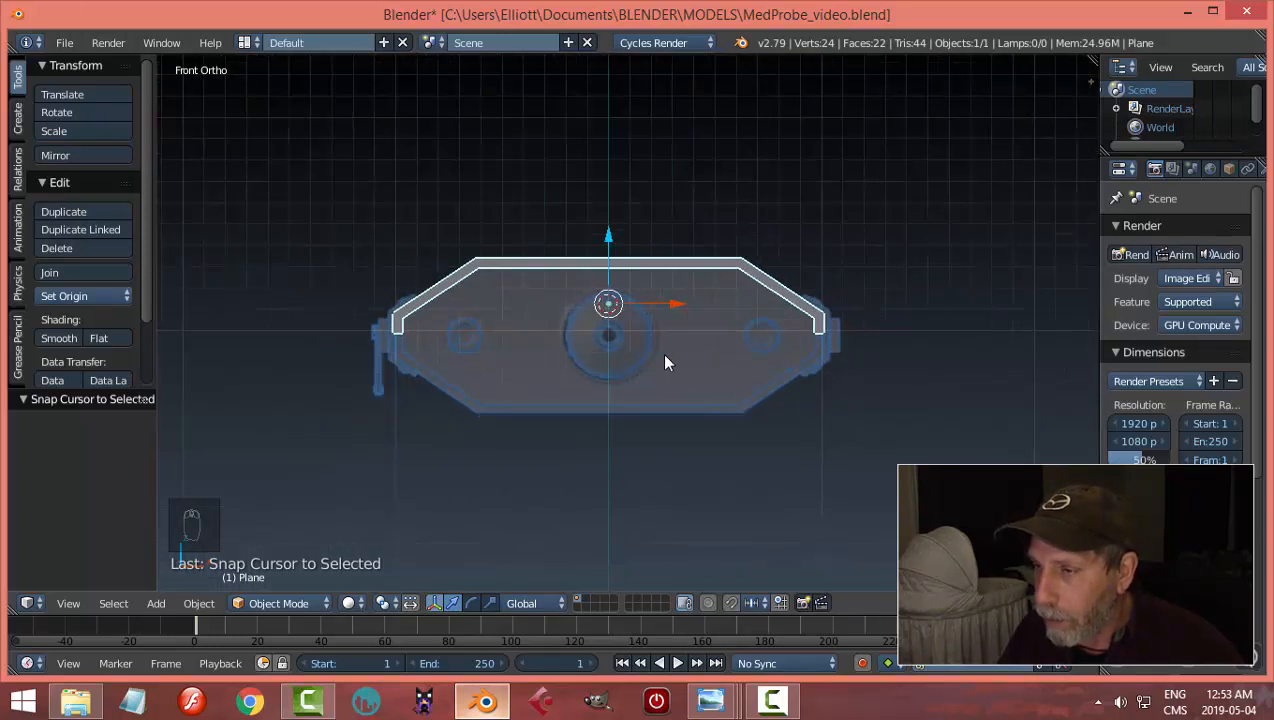
key(shift+d)
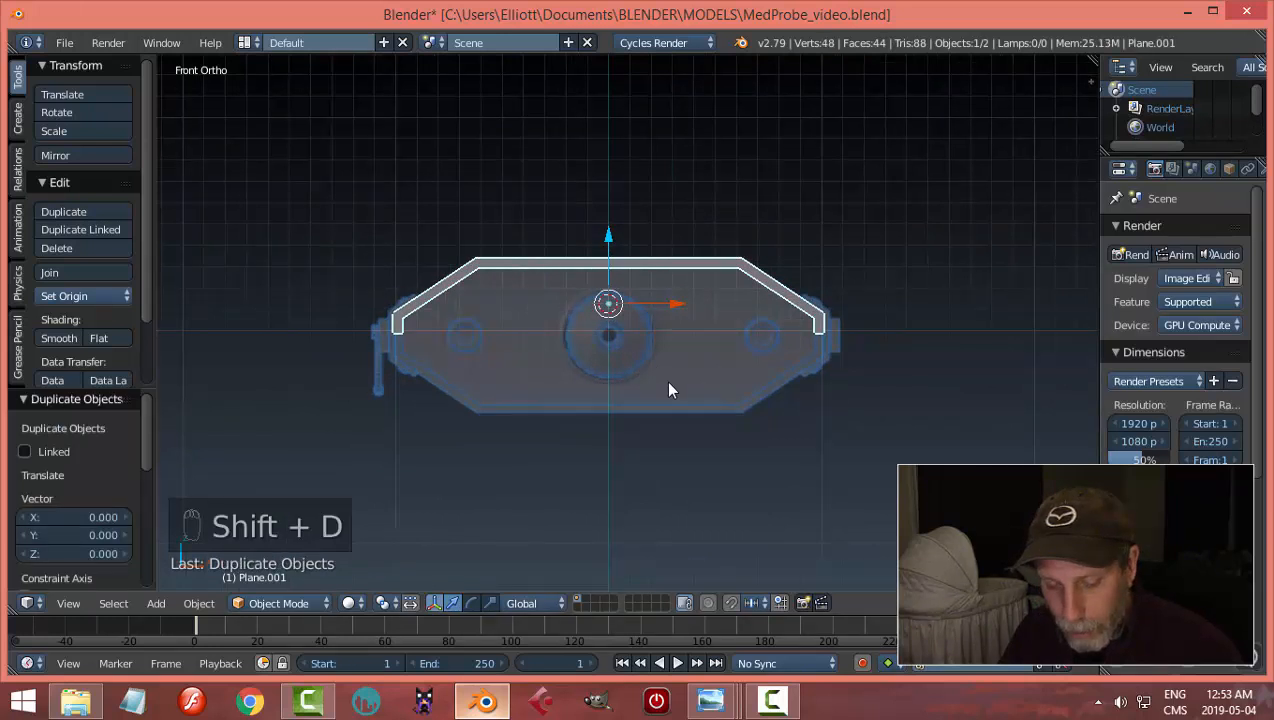
text(r180)
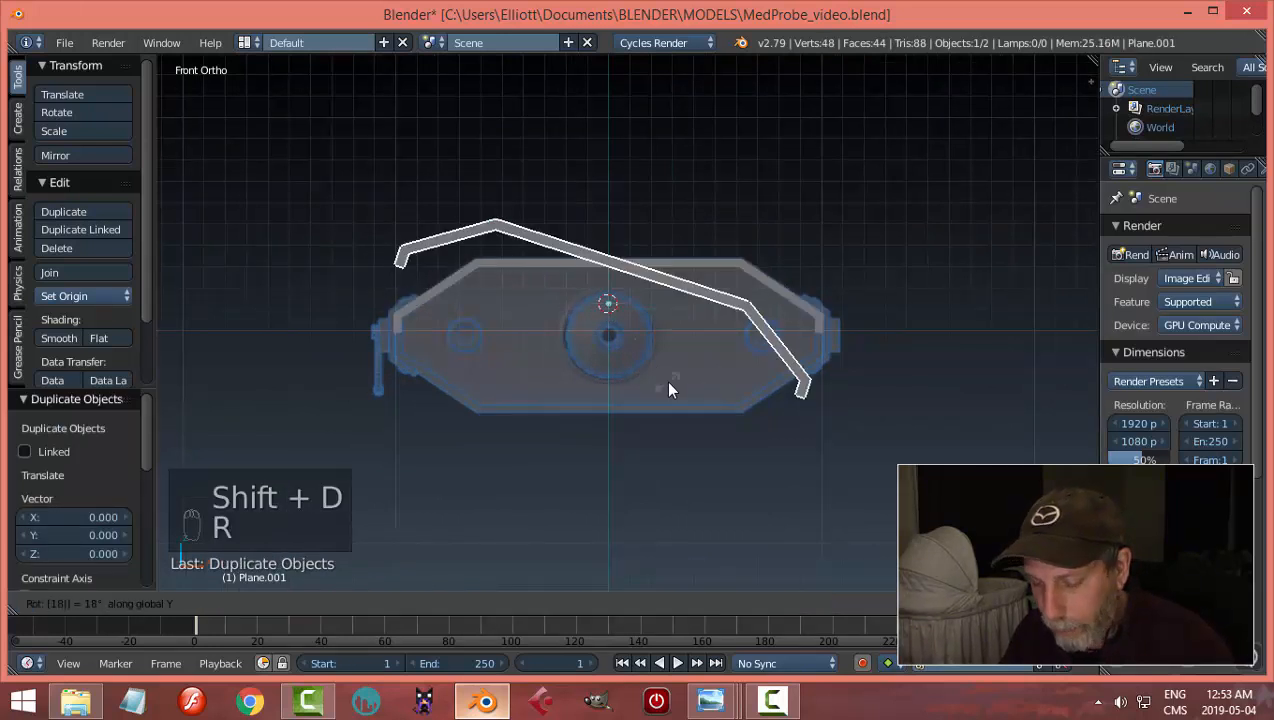
click(668, 389)
Step: Move the rotated copy about -0.286 along Z onto the lower half of the front reference
drag(613, 258, 614, 307)
scroll(849, 344, up, 4)
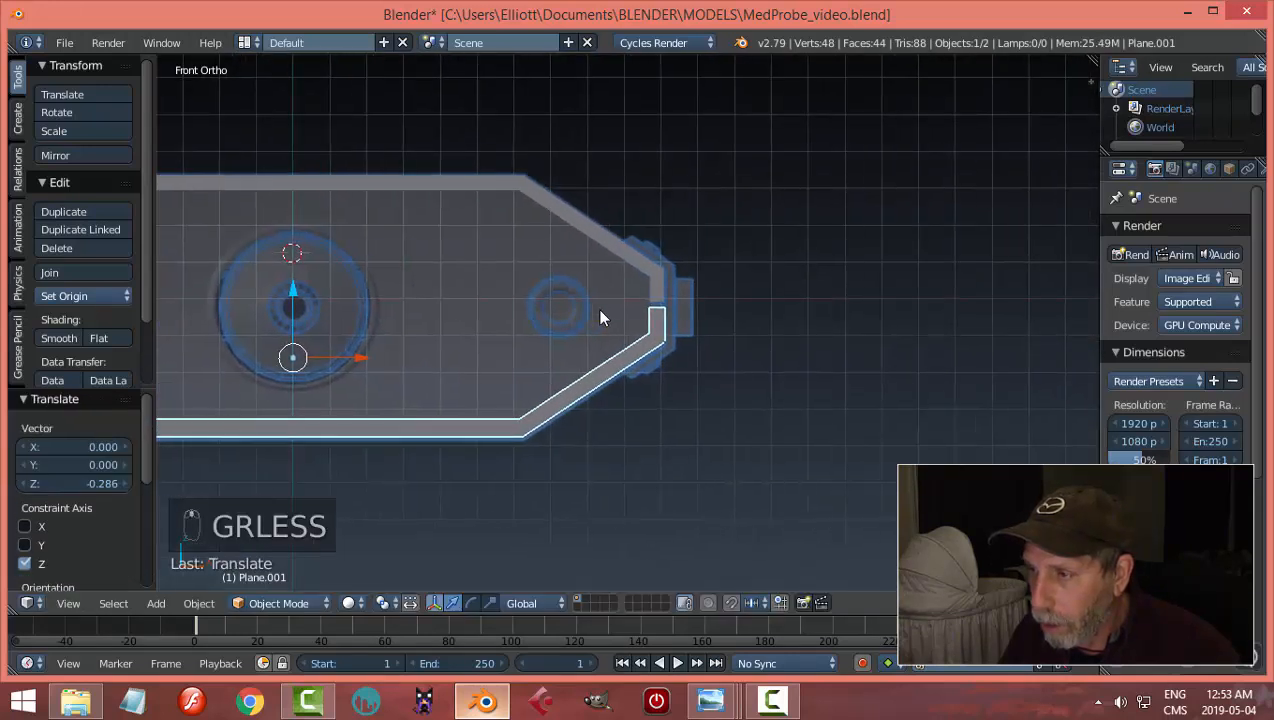
scroll(685, 344, up, 4)
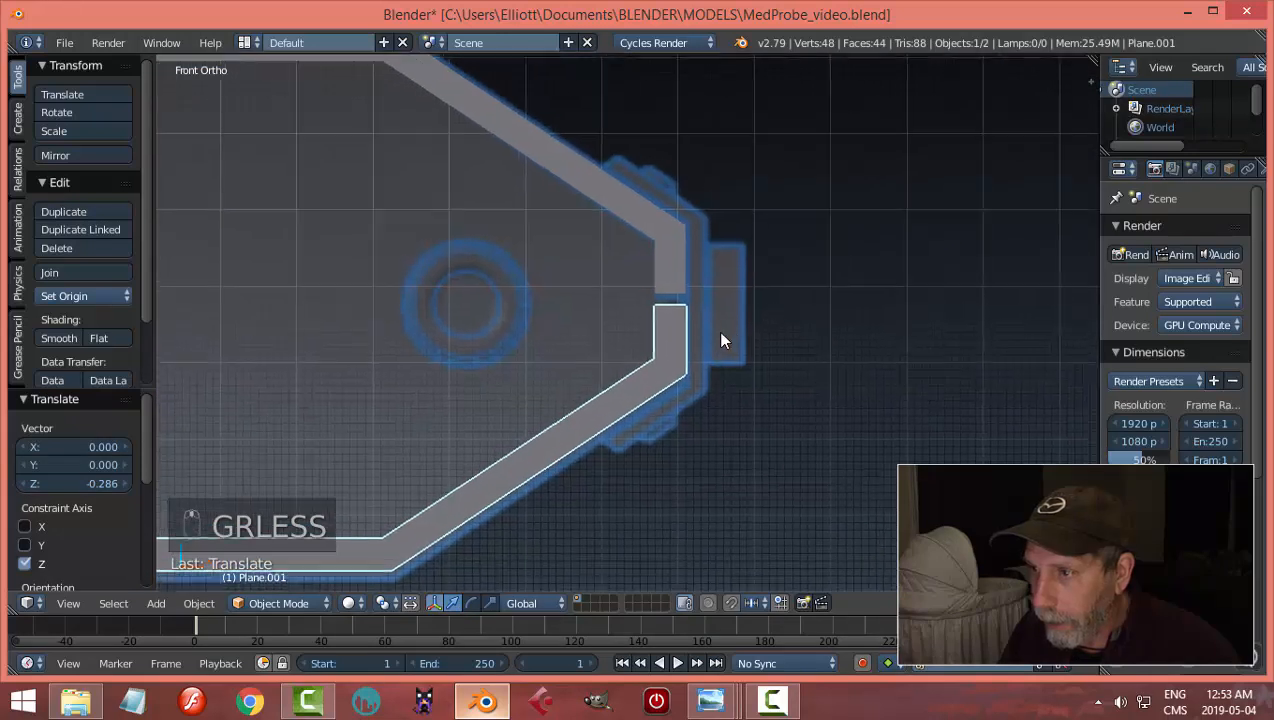
scroll(713, 270, up, 1)
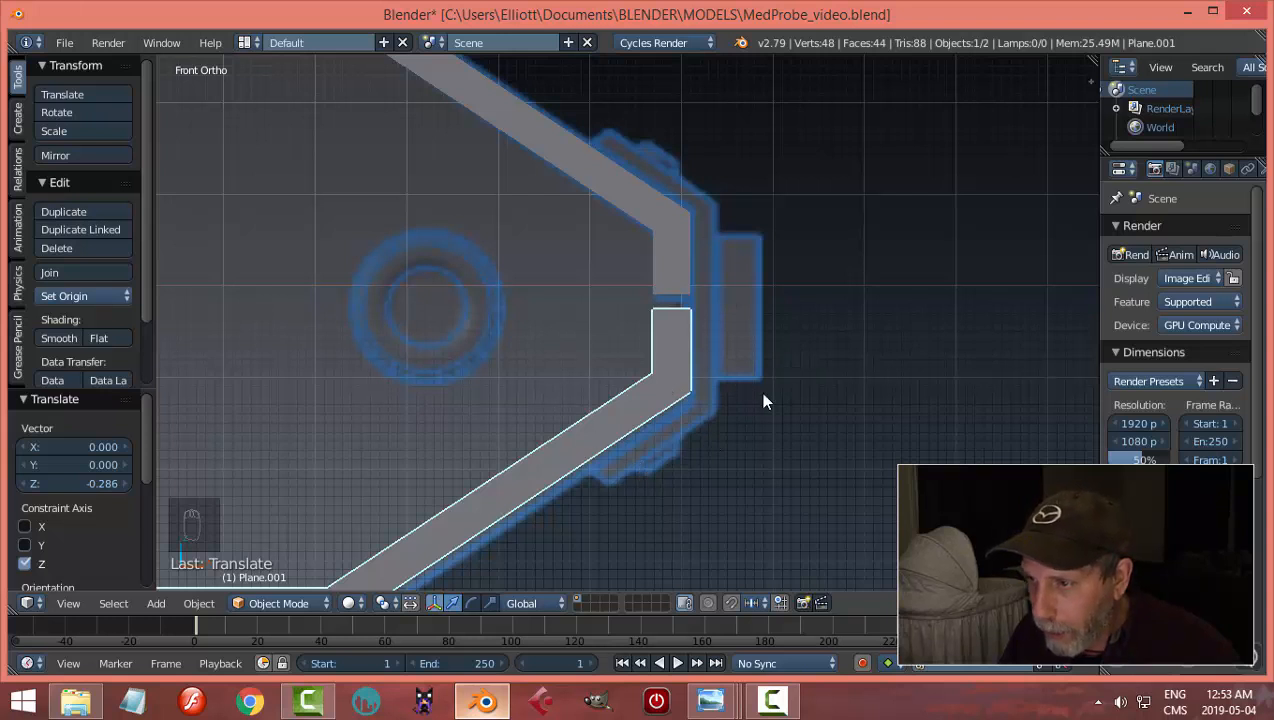
Step: Lower the bottom shell half by about 0.007 along Z, then deselect everything
key(g)
key(z)
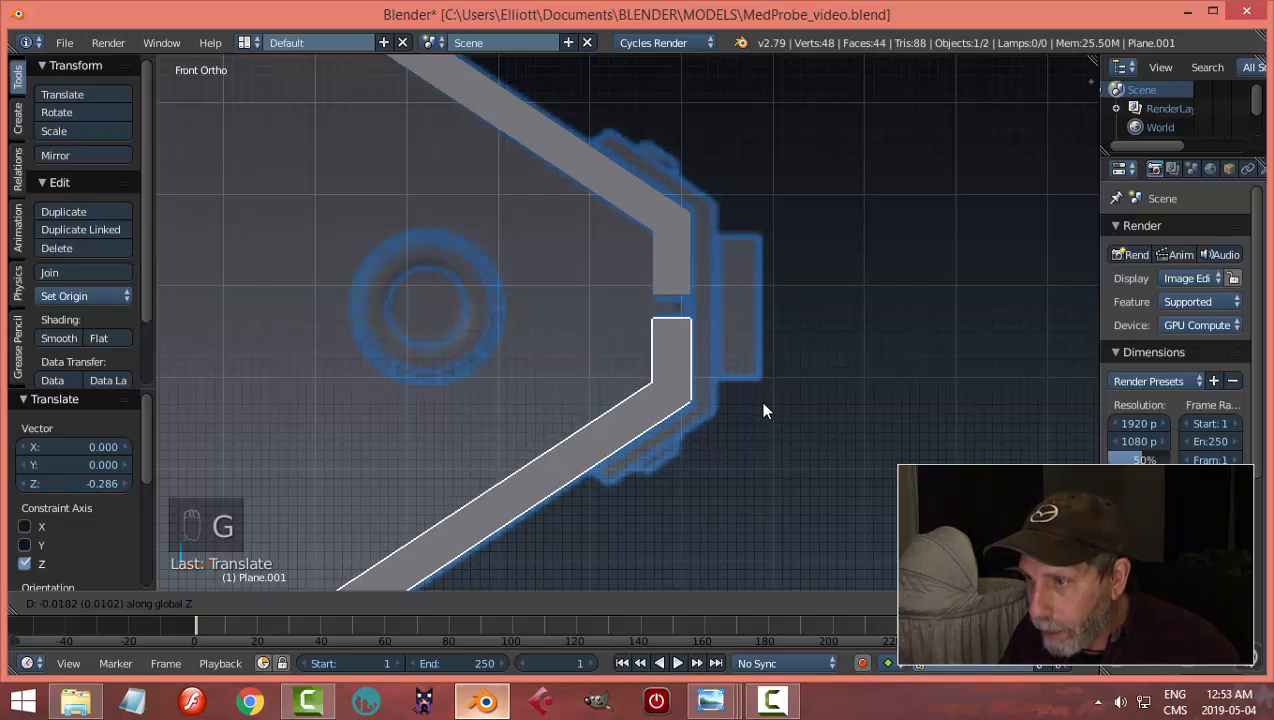
click(763, 407)
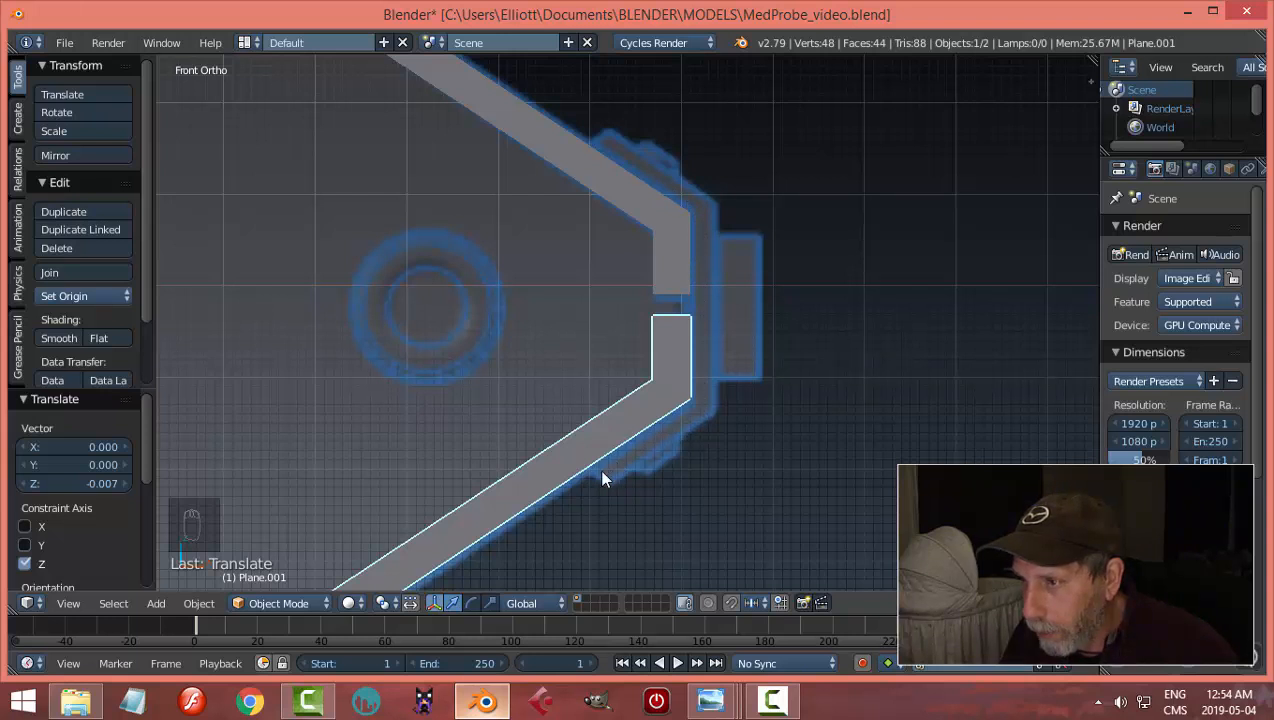
key(a)
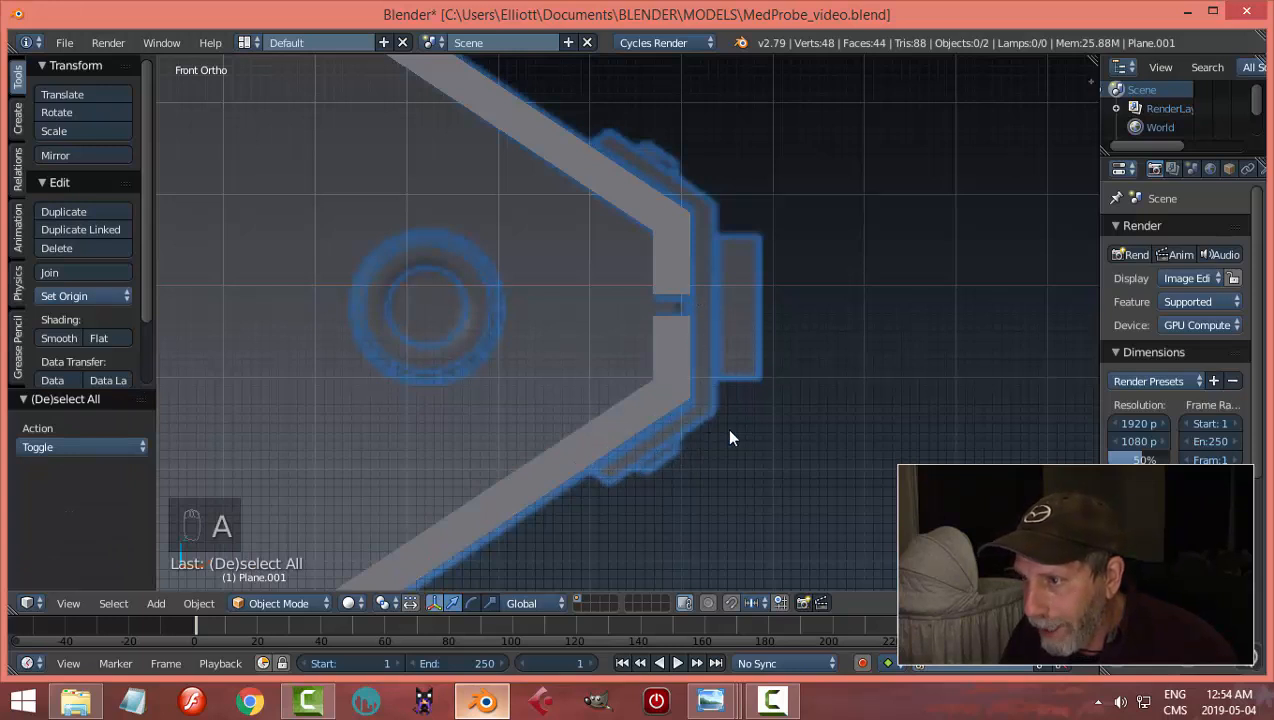
Step: Save the MedProbe_video.blend file, overwriting the existing version
scroll(729, 425, down, 2)
middle_drag(758, 408, 659, 417)
key(ctrl+s)
click(659, 417)
Step: Select the upper shell and switch to the right orthographic view
middle_drag(560, 435, 686, 404)
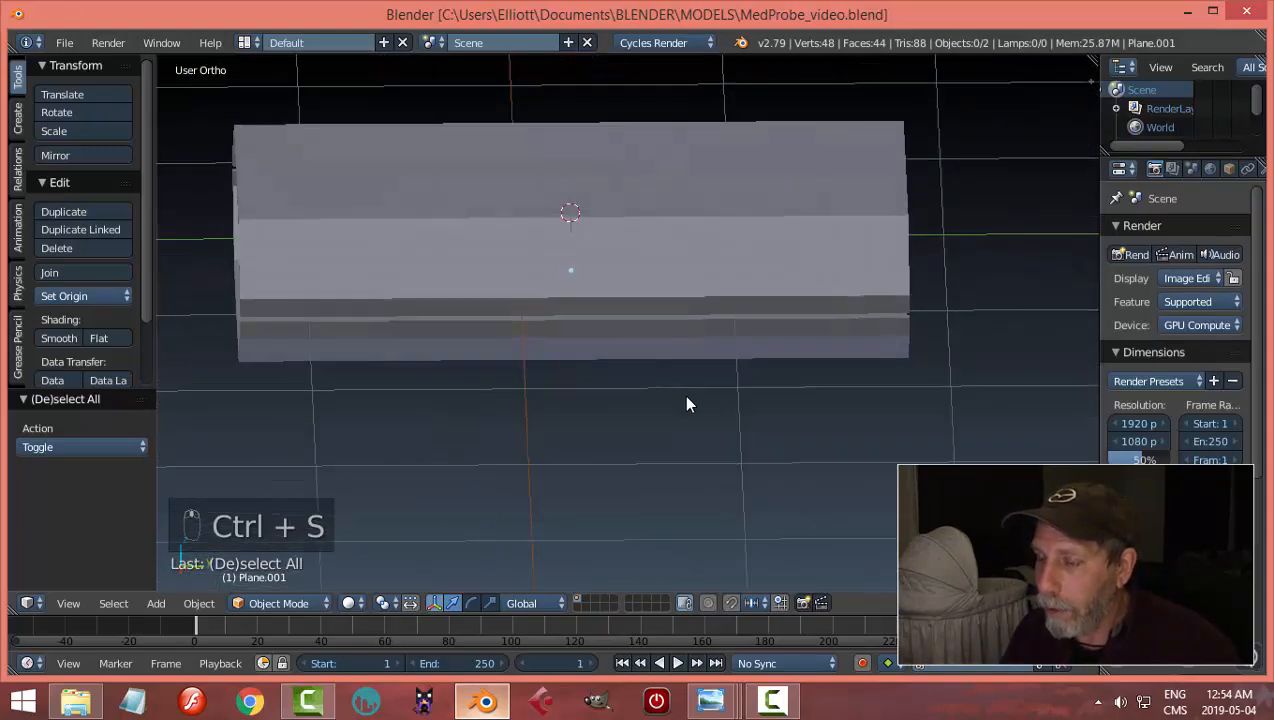
right_click(760, 282)
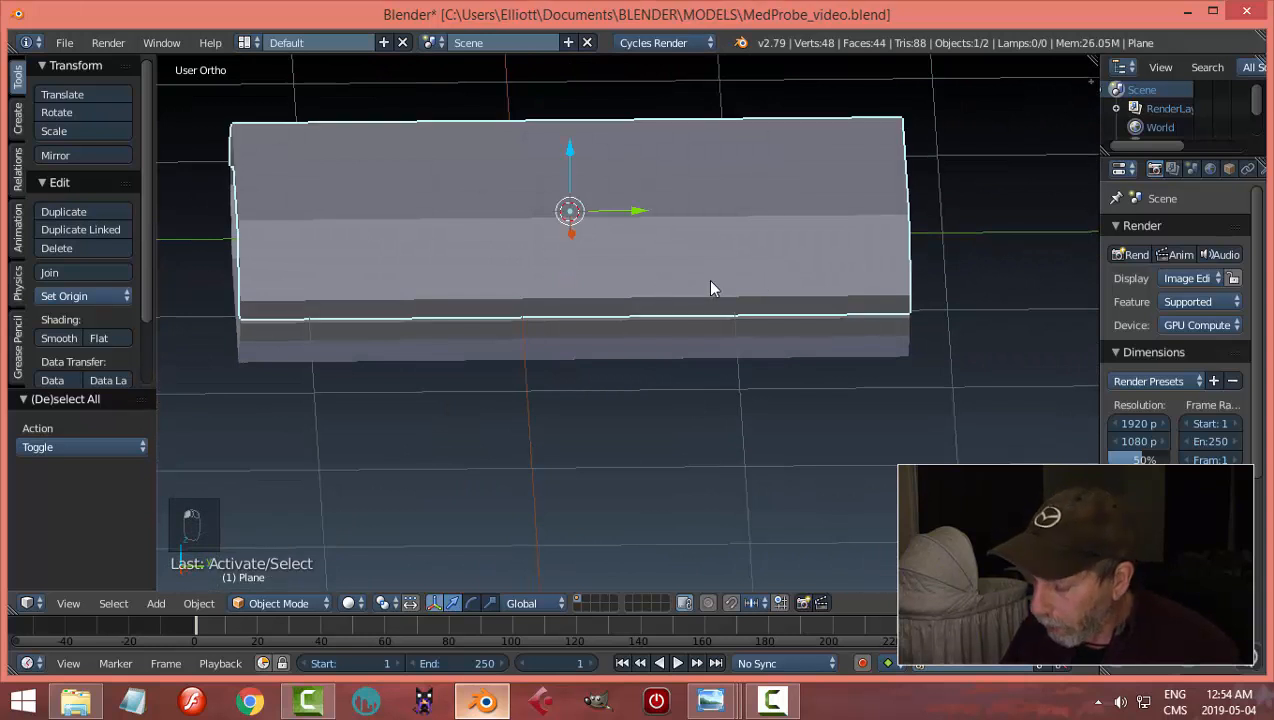
key(KP_3)
key(z)
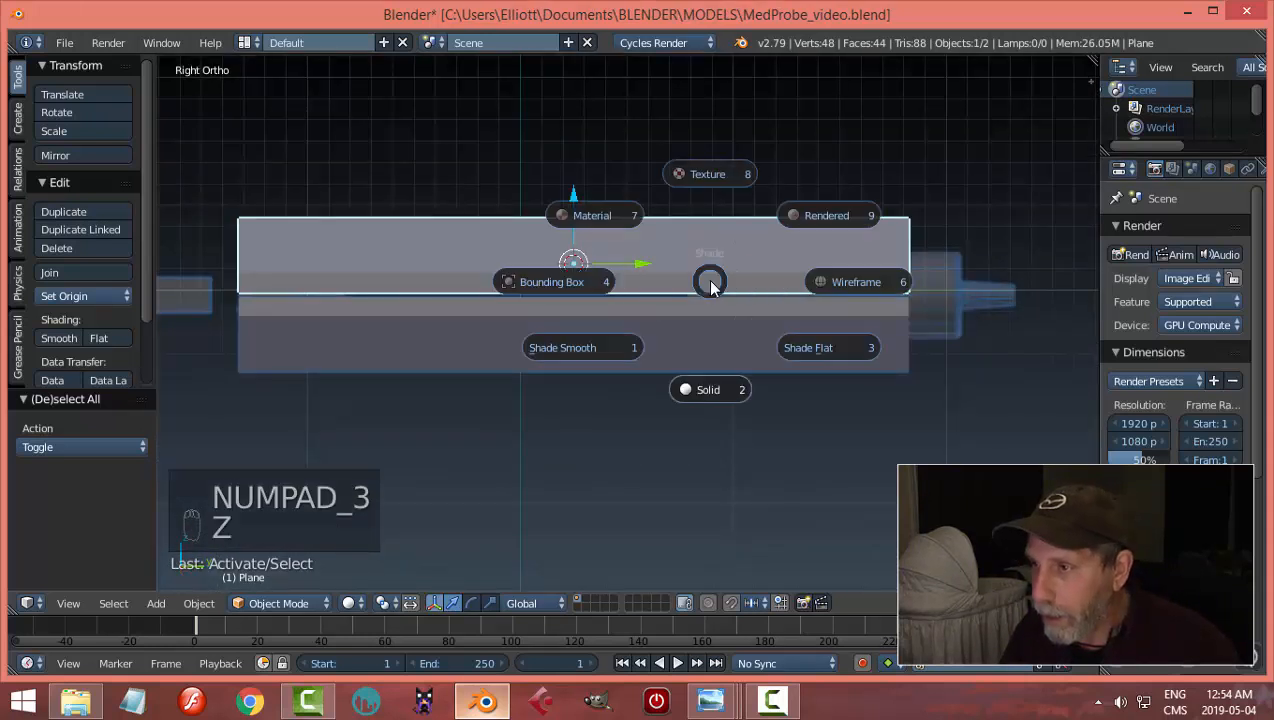
click(831, 289)
key(Tab)
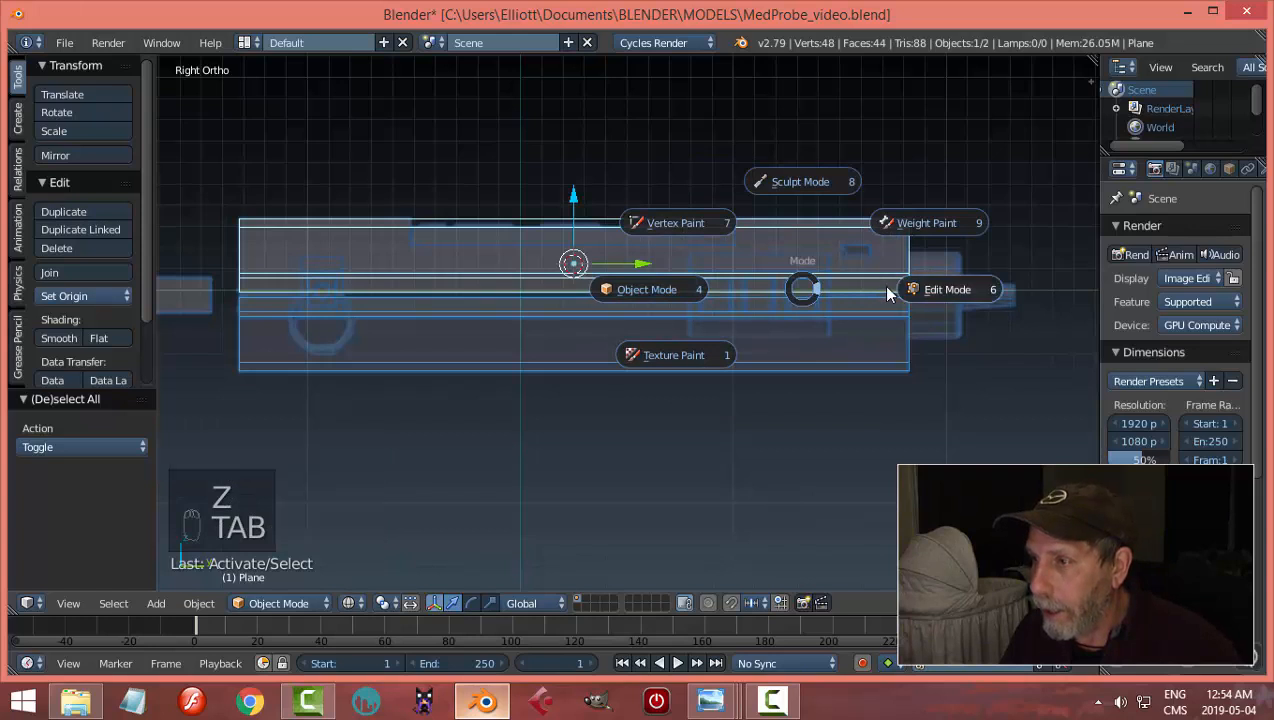
click(810, 289)
scroll(575, 253, down, 3)
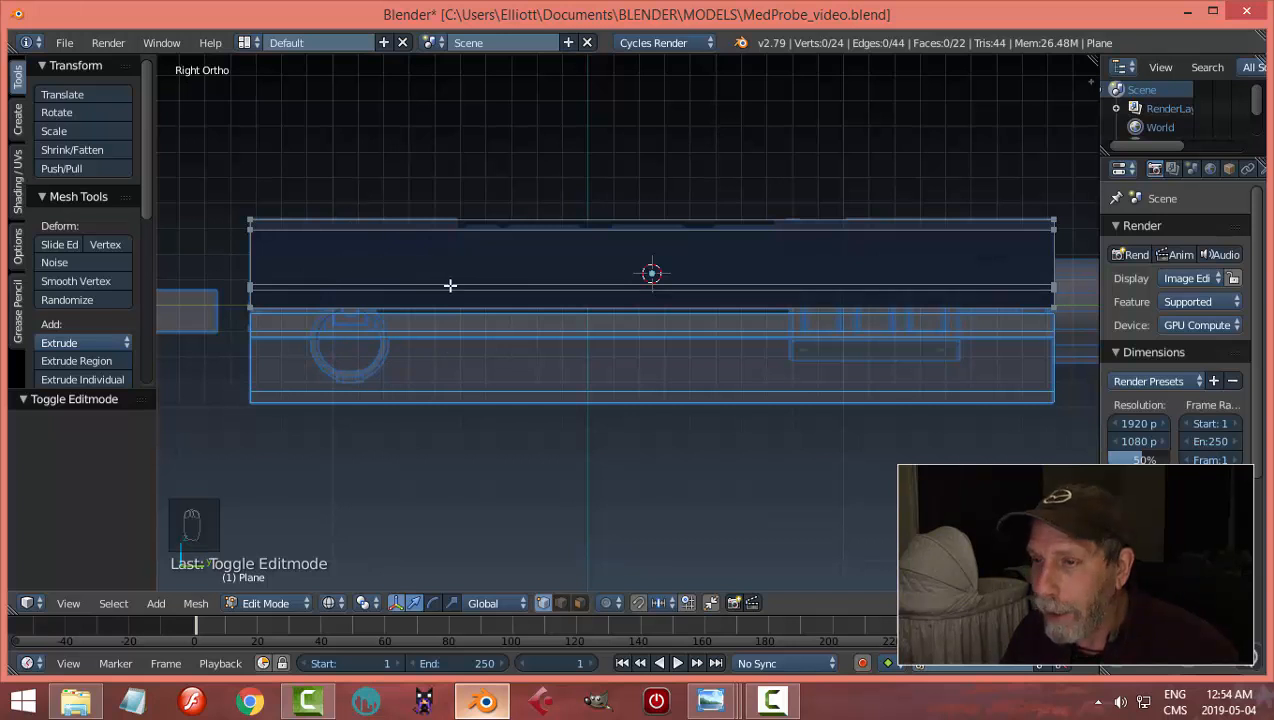
key(Tab)
click(353, 284)
key(z)
key(z)
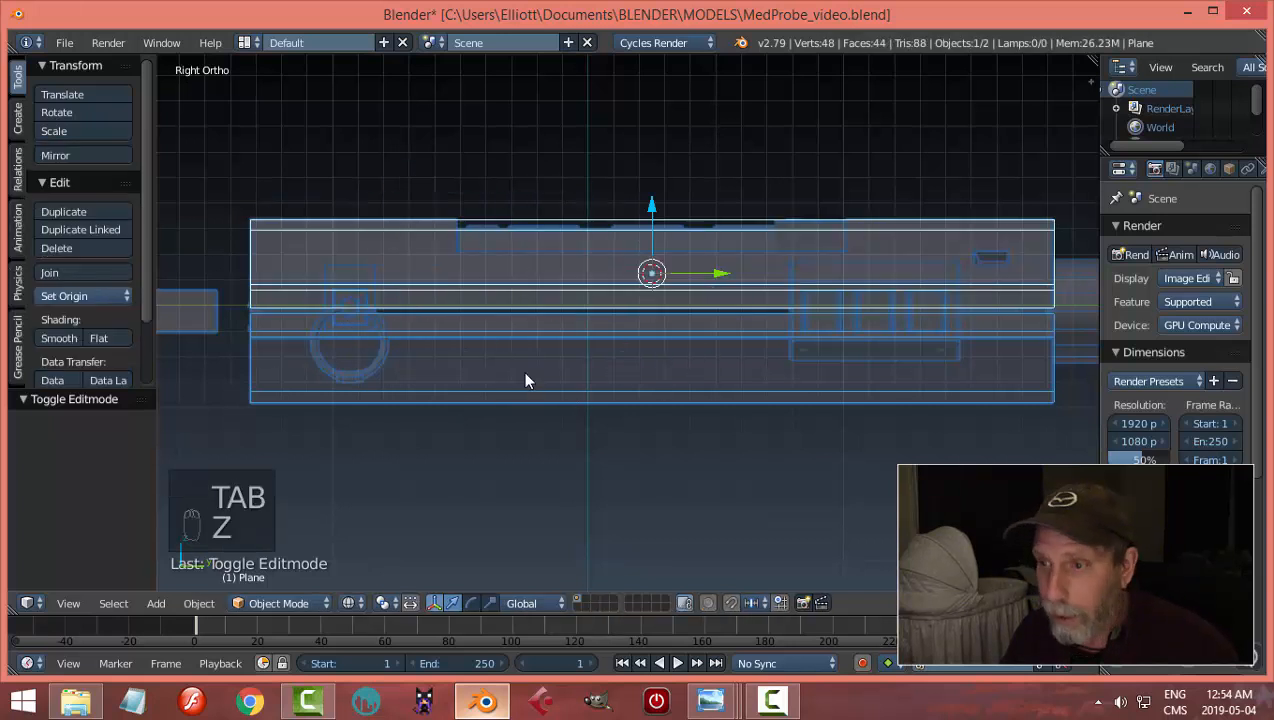
click(524, 485)
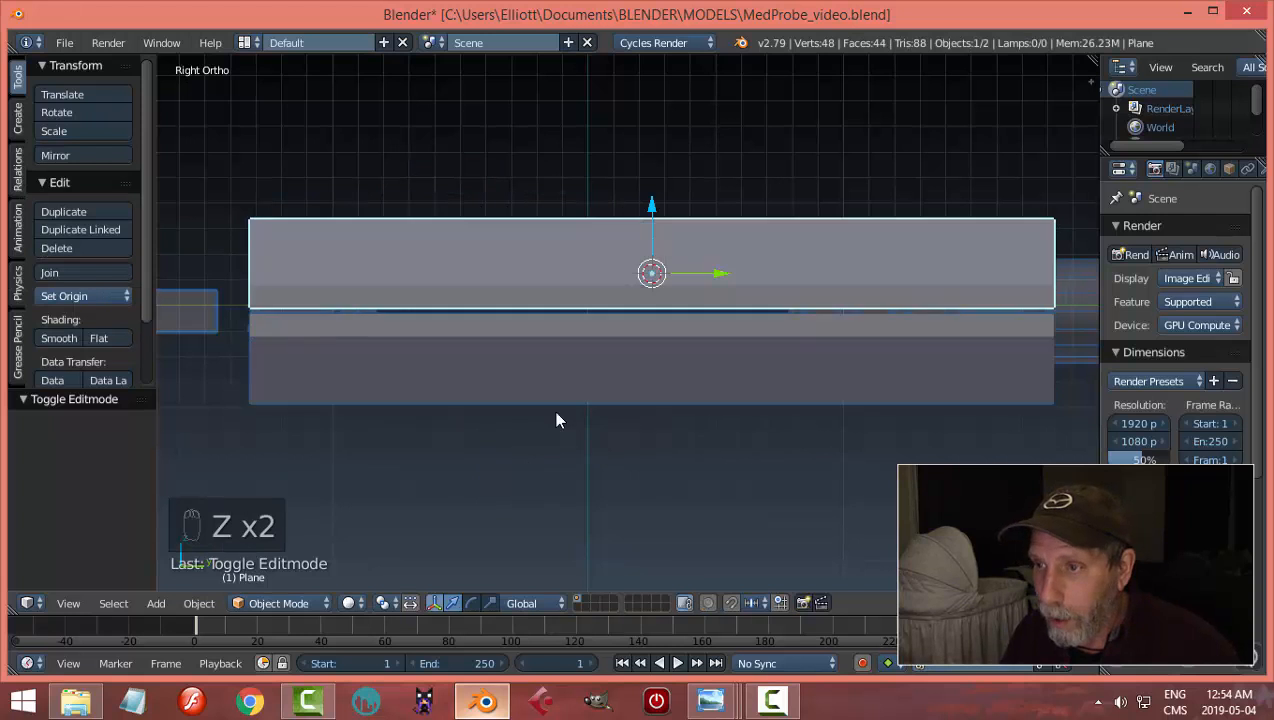
Step: Set the Right-axis background image to draw in front of the model
scroll(816, 362, down, 2)
shift+middle_drag(816, 363, 731, 359)
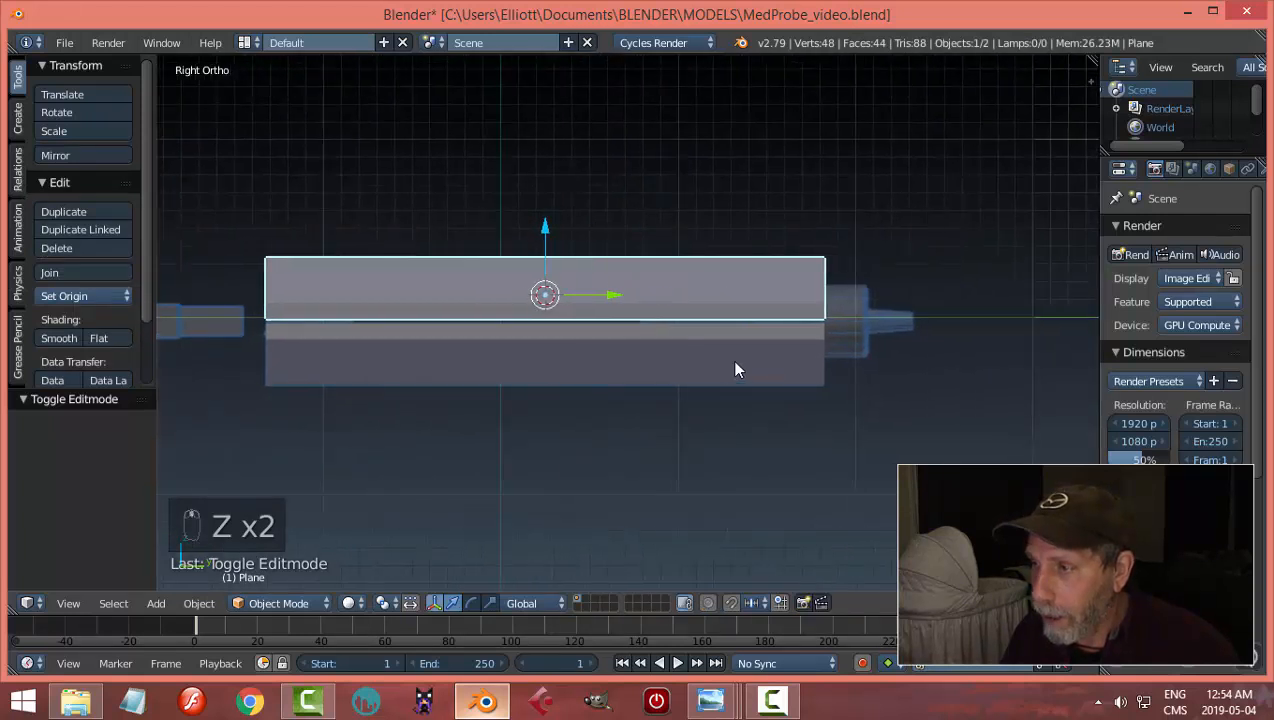
key(n)
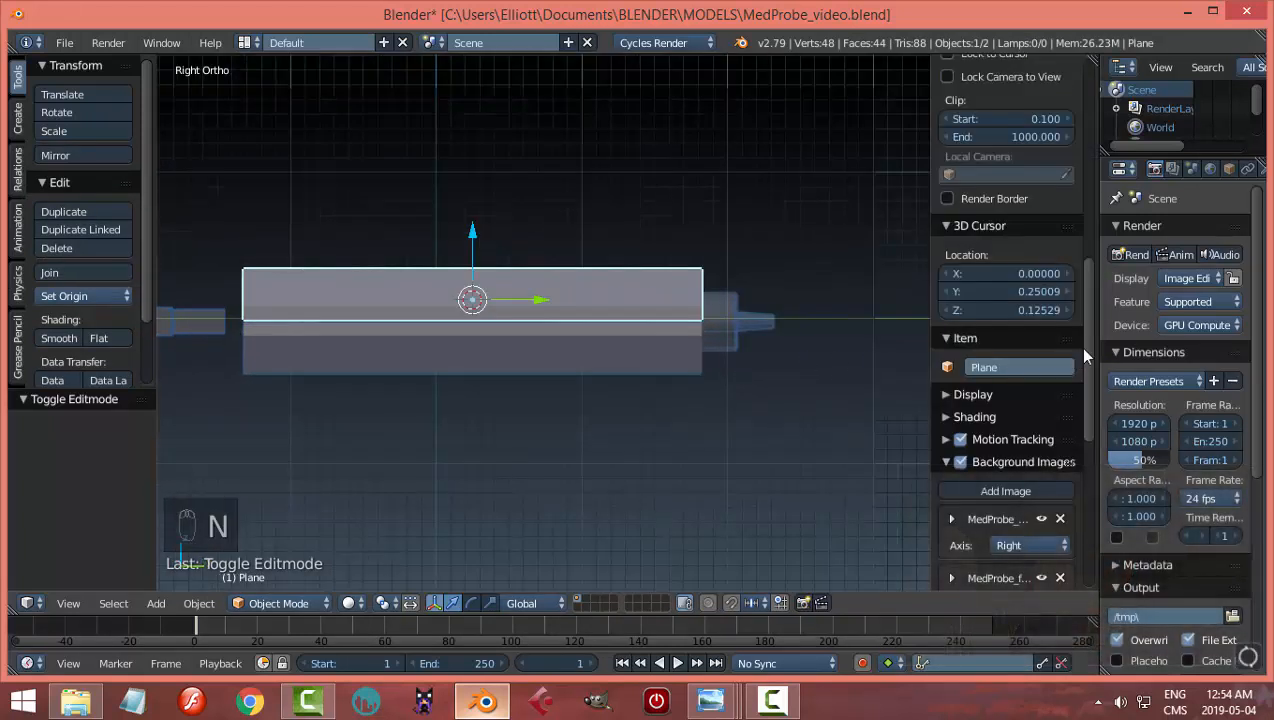
scroll(1078, 345, down, 3)
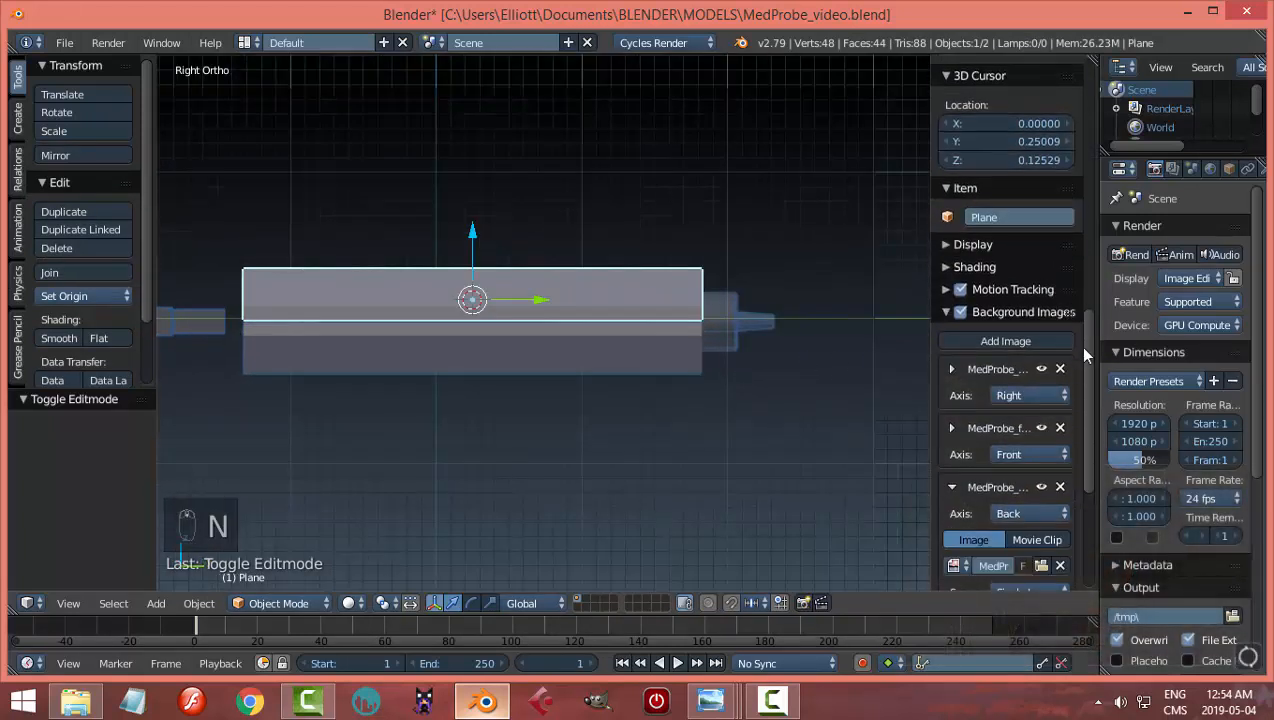
click(948, 368)
scroll(988, 551, down, 2)
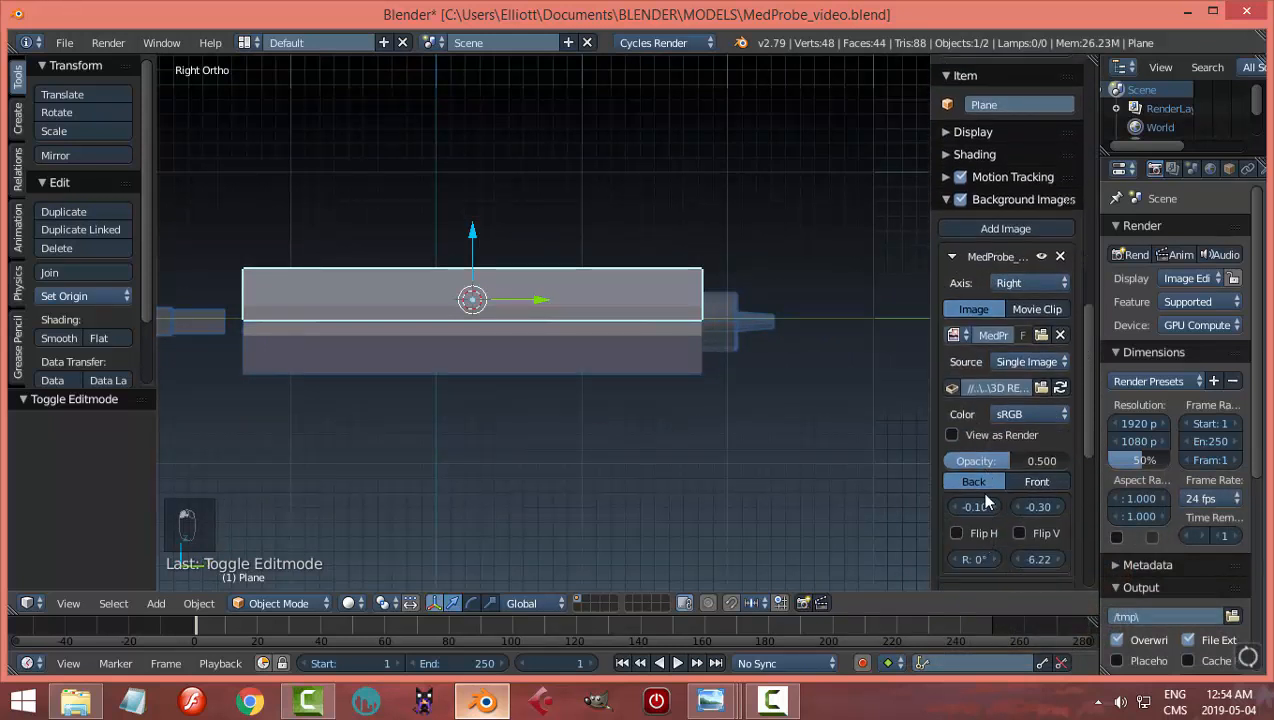
click(1036, 481)
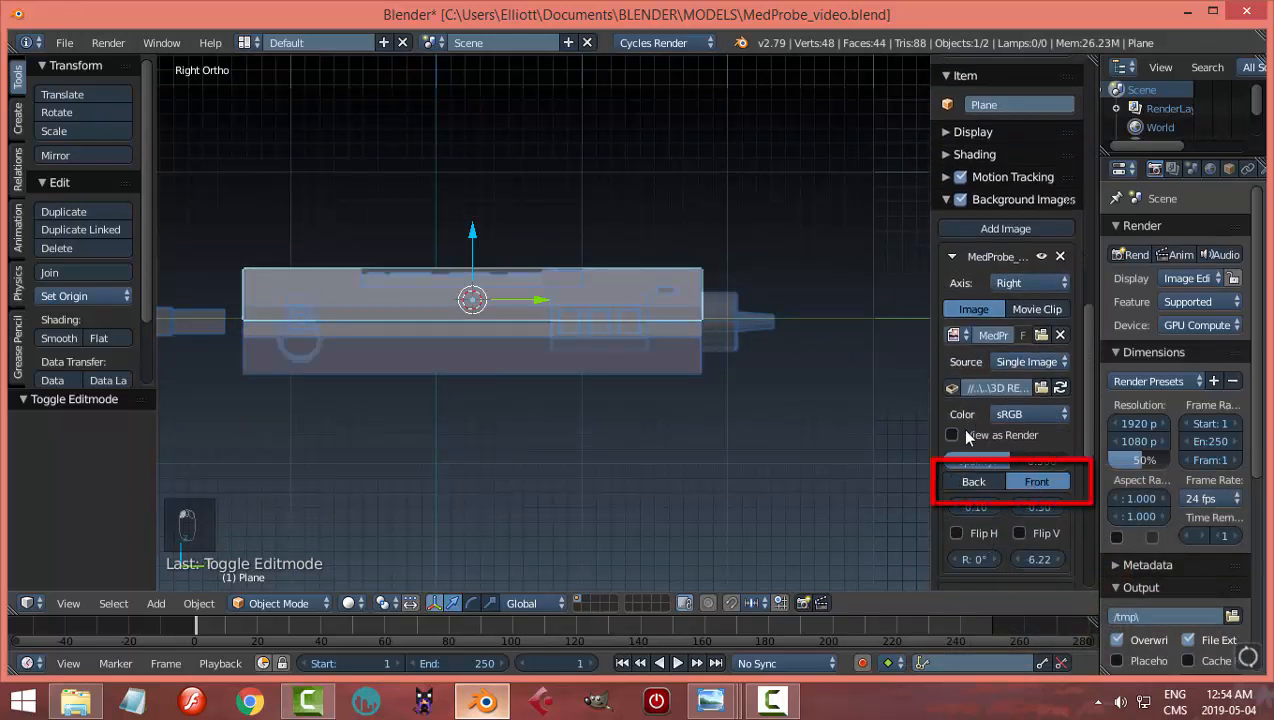
click(948, 258)
key(n)
scroll(577, 384, down, 2)
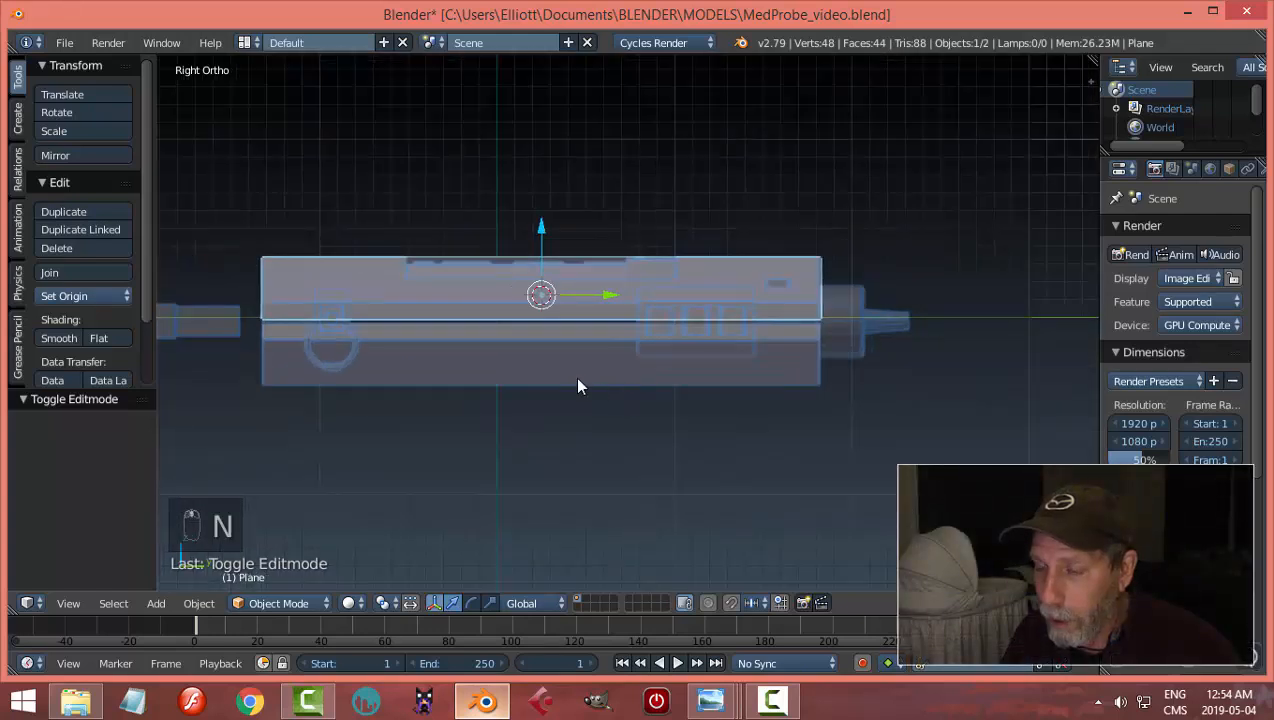
Step: Open the upper shell in Edit Mode and display it in wireframe shading
shift+middle_drag(455, 364, 540, 369)
scroll(438, 296, up, 2)
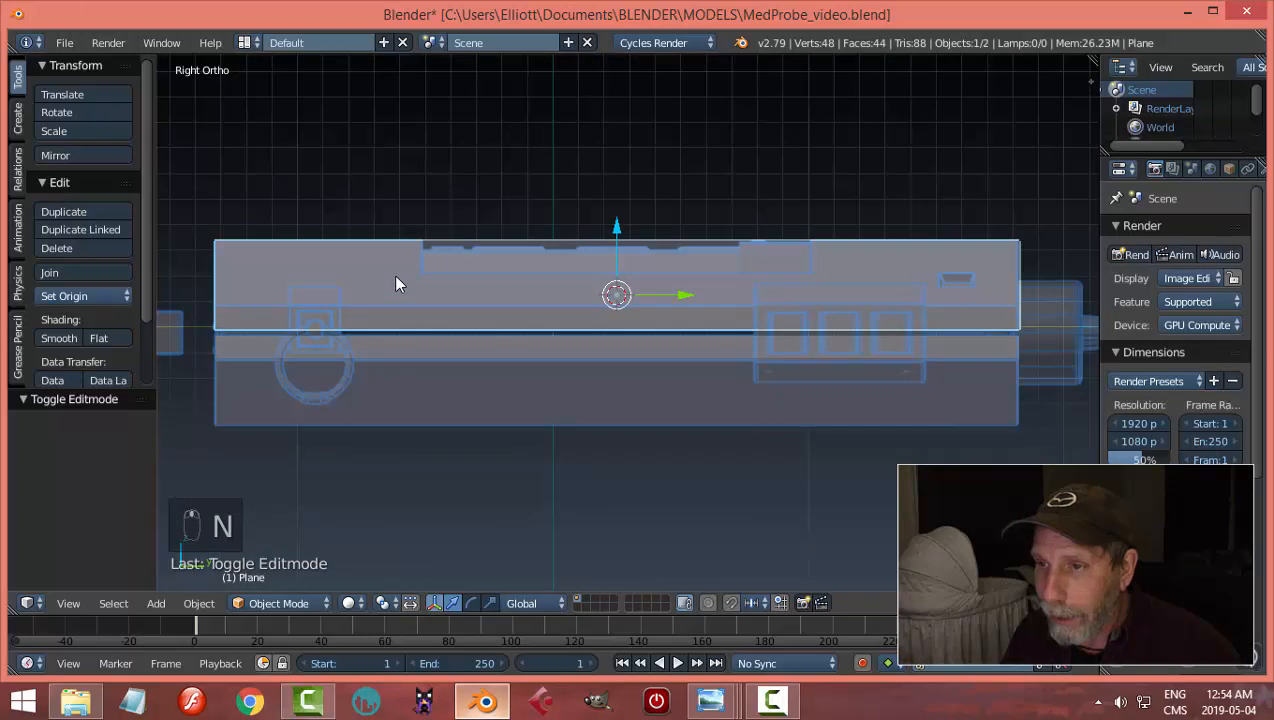
right_click(393, 276)
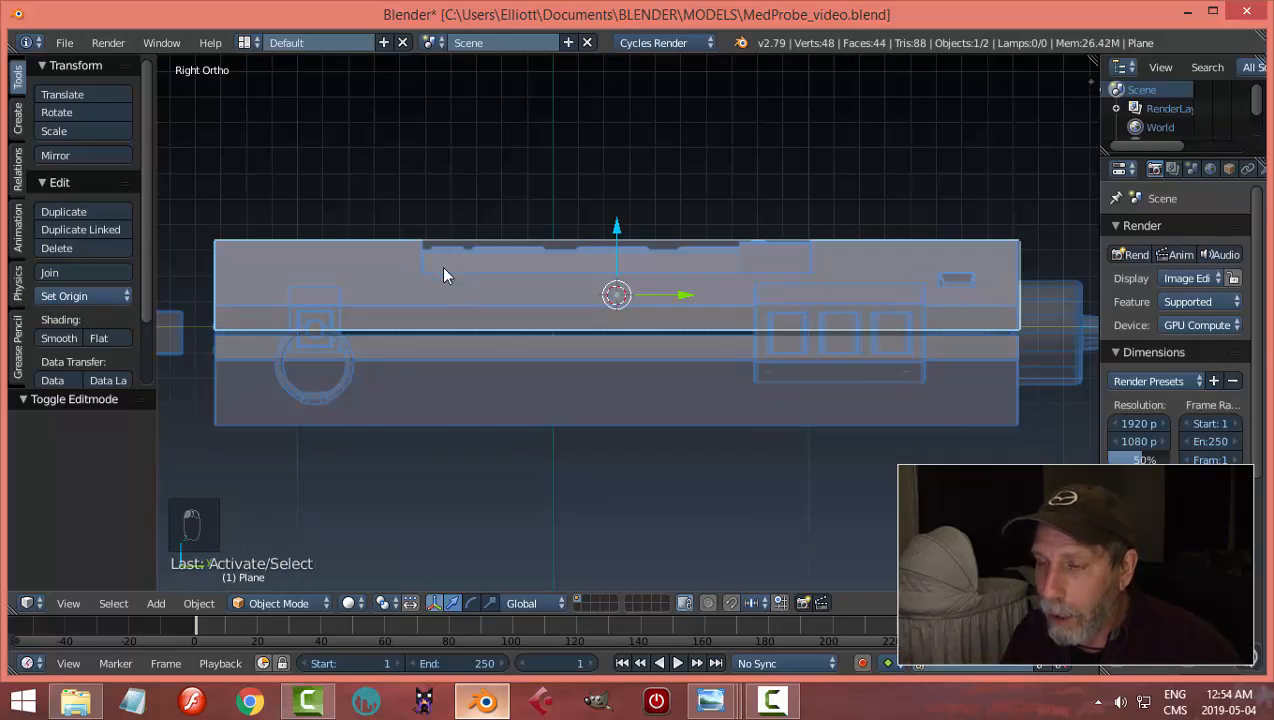
key(Tab)
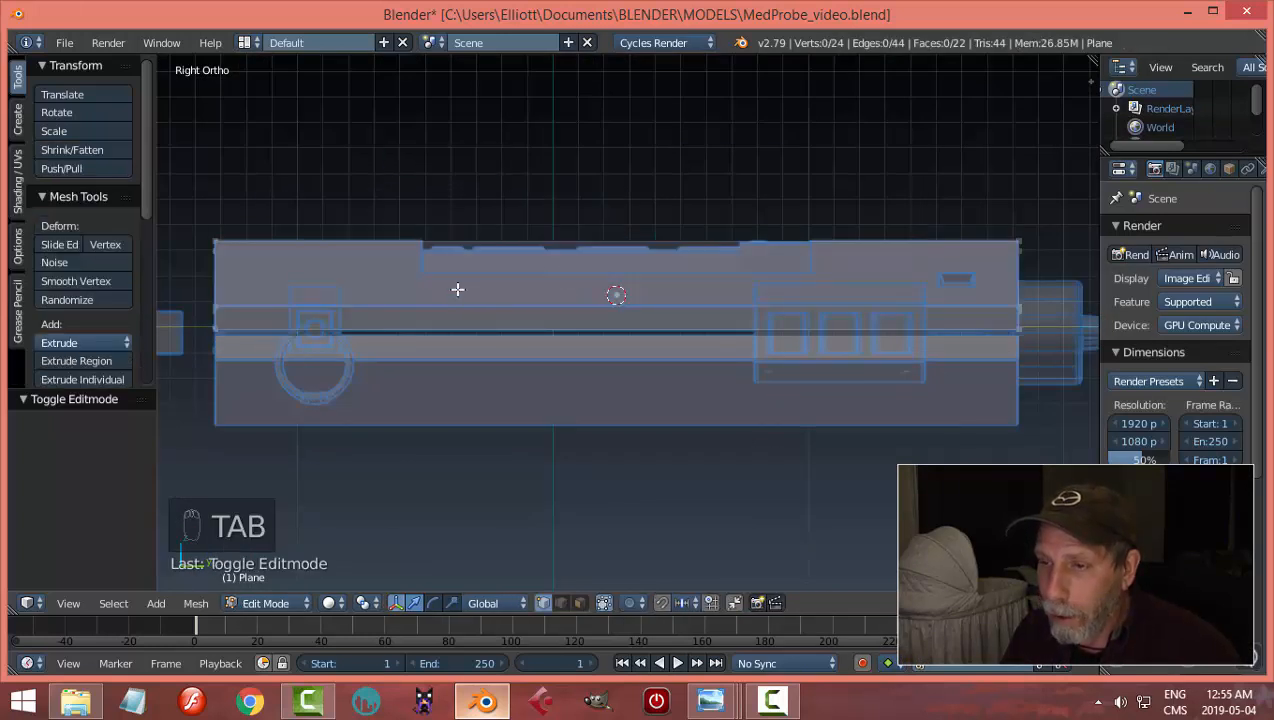
key(z)
click(591, 296)
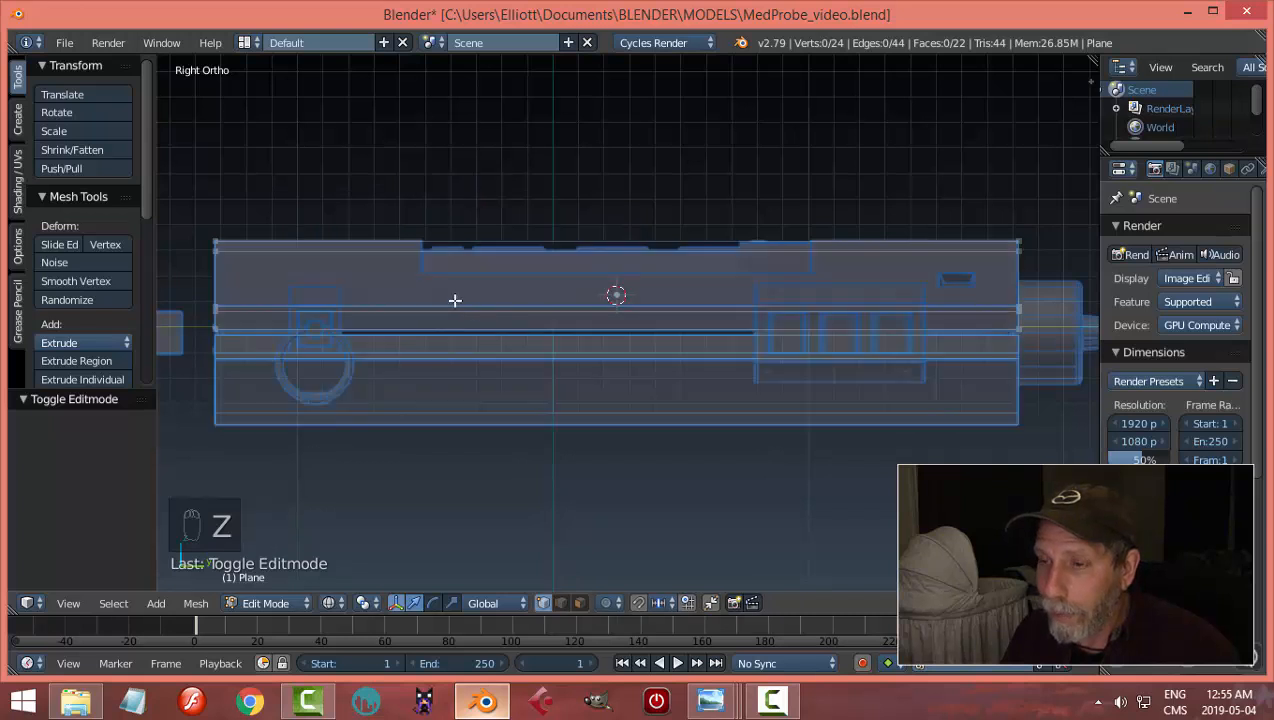
scroll(455, 298, up, 1)
scroll(420, 288, down, 1)
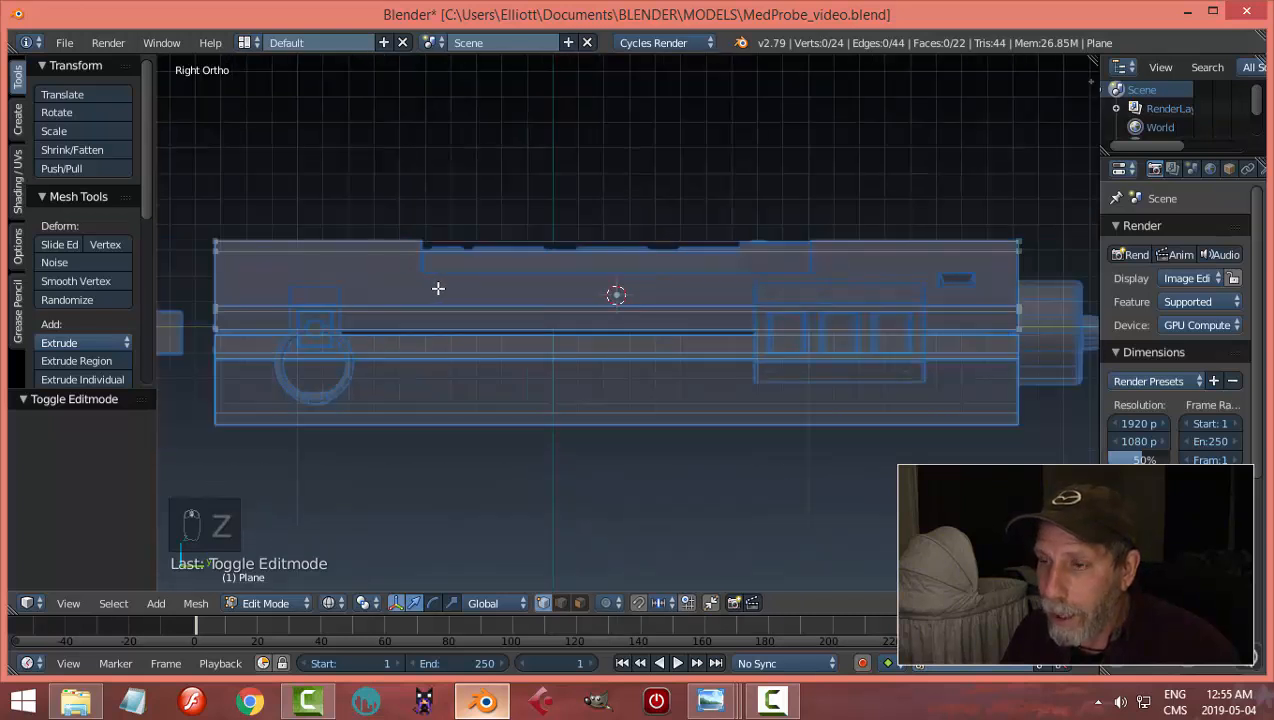
shift+middle_drag(435, 287, 489, 290)
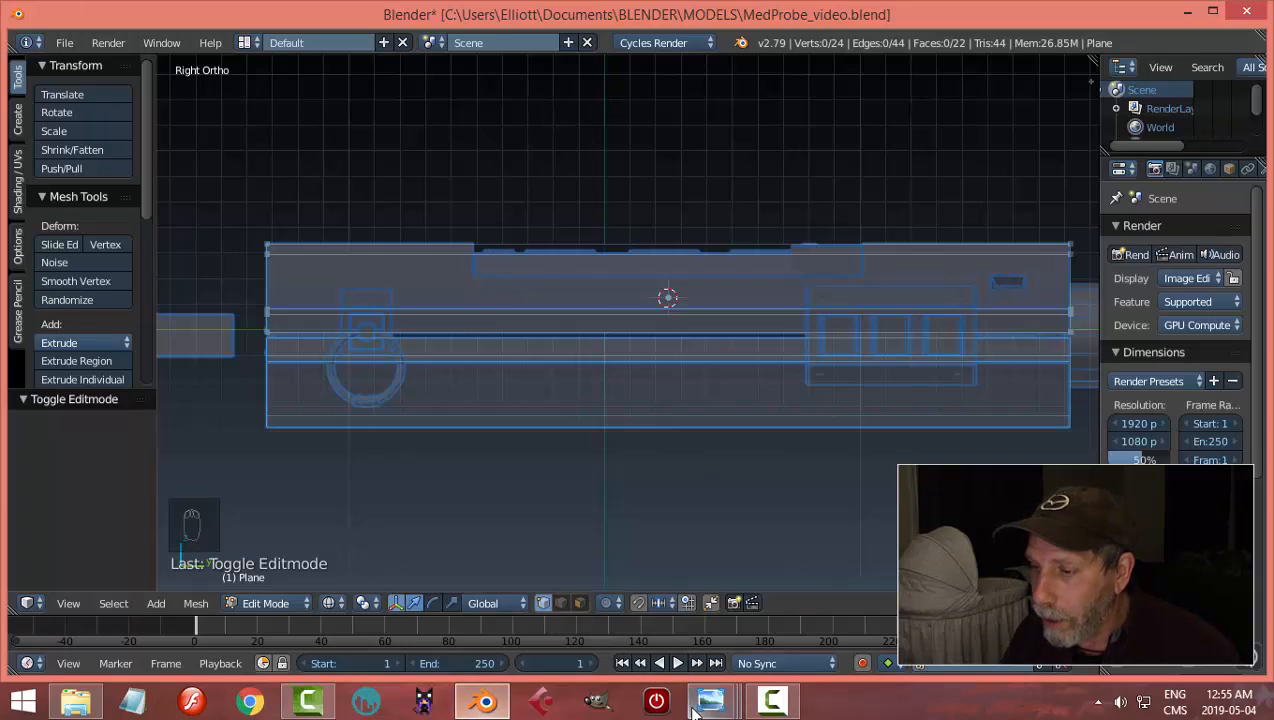
Step: Examine the keypad recess in the MedProbe.png picture in Windows Photo Viewer, then return to Blender
mouse_move(711, 700)
click(196, 625)
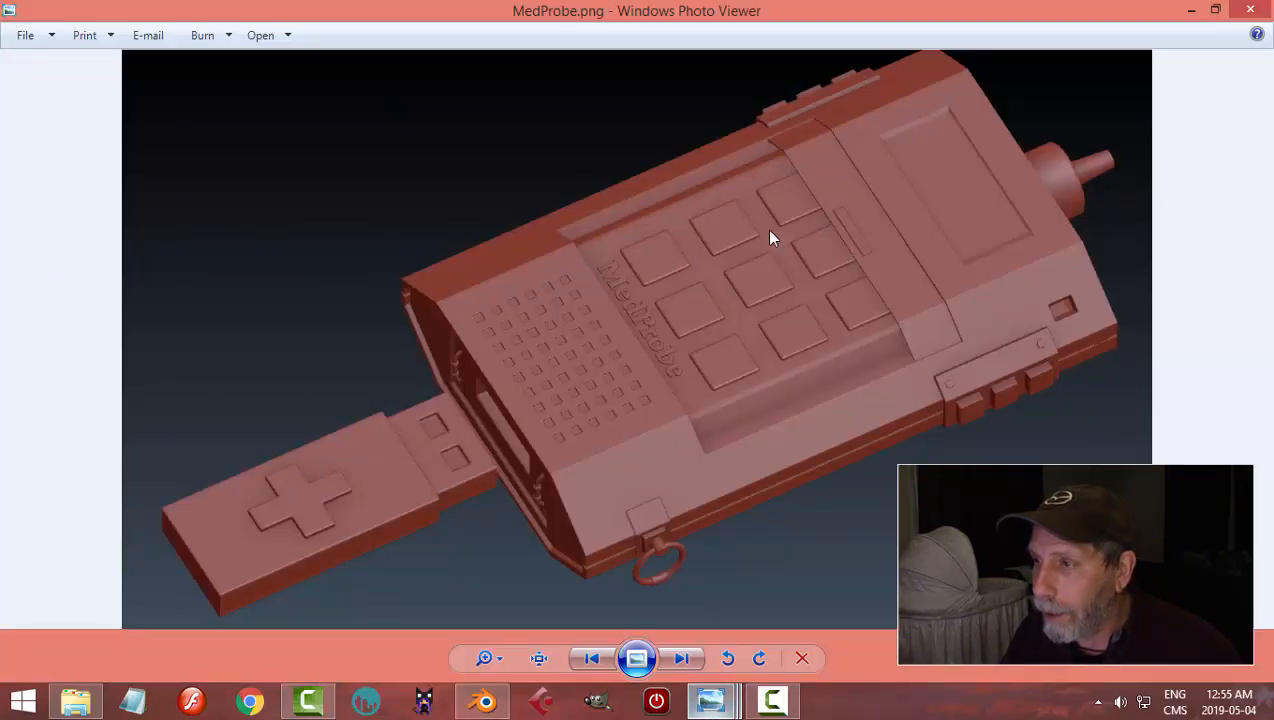
click(484, 700)
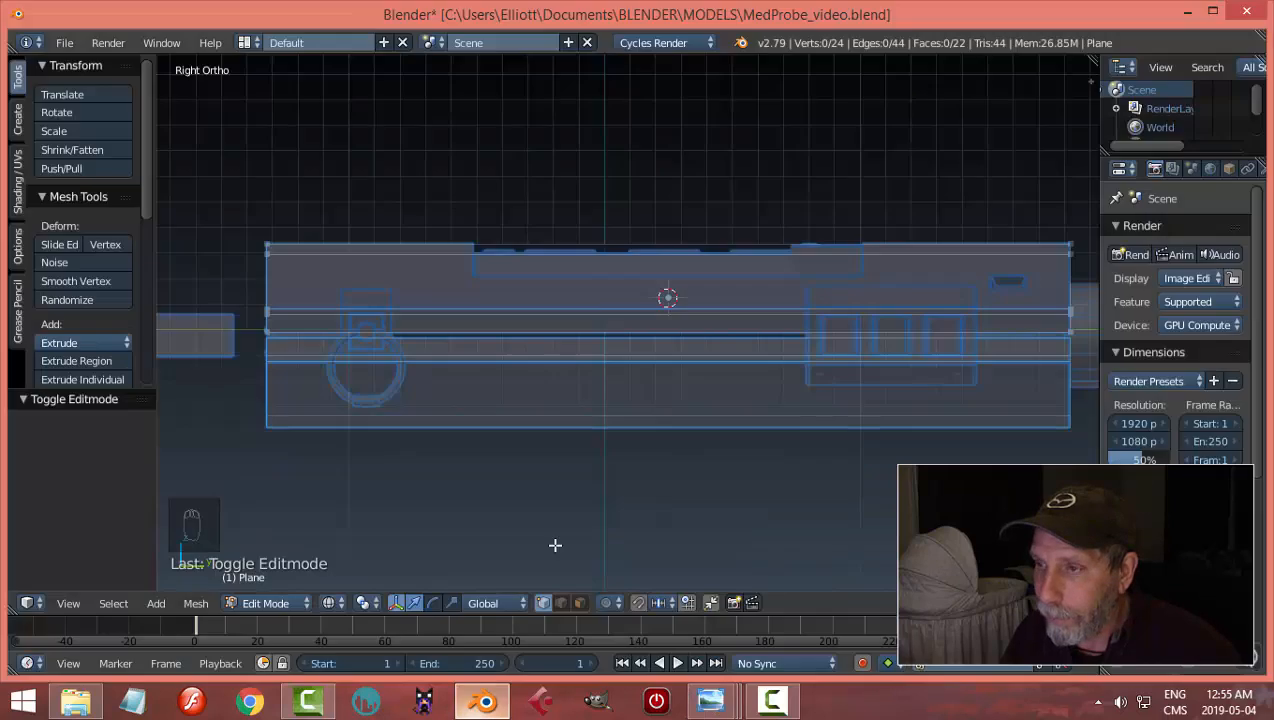
Step: Add two crosswise loop cuts to the upper shell, one at each end of the keypad recess in the right reference
key(ctrl+r)
click(467, 254)
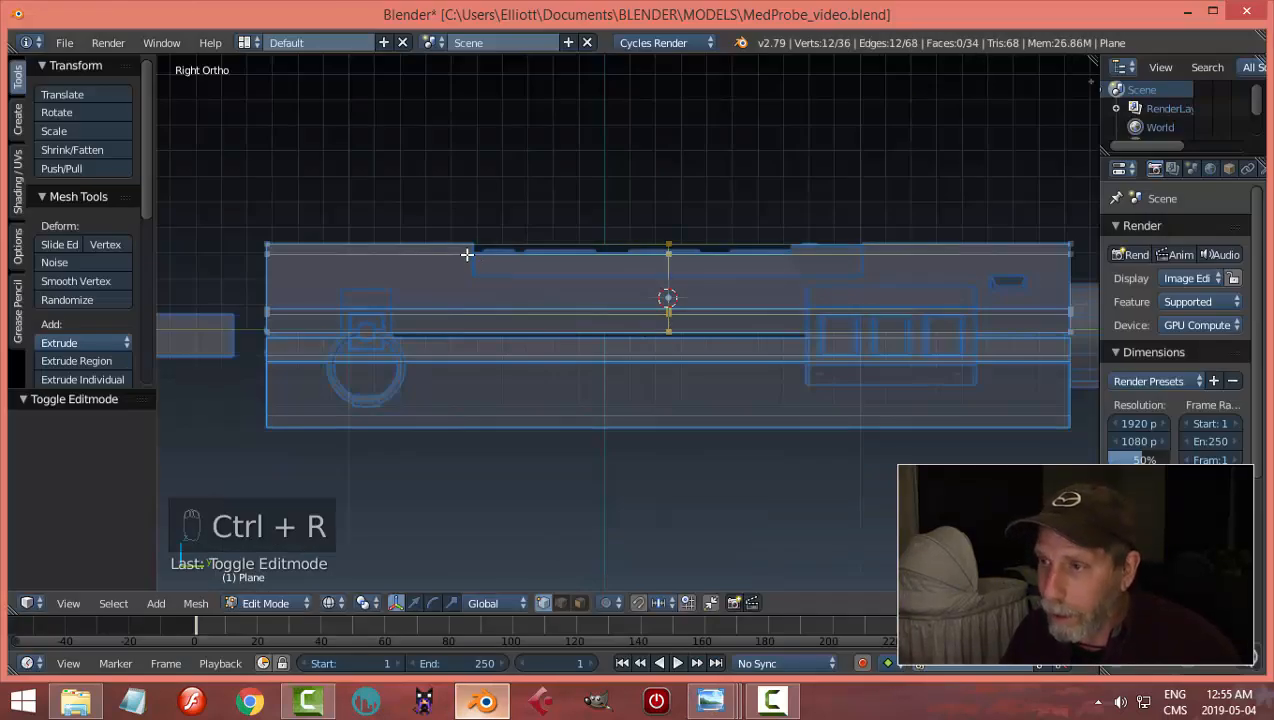
click(272, 253)
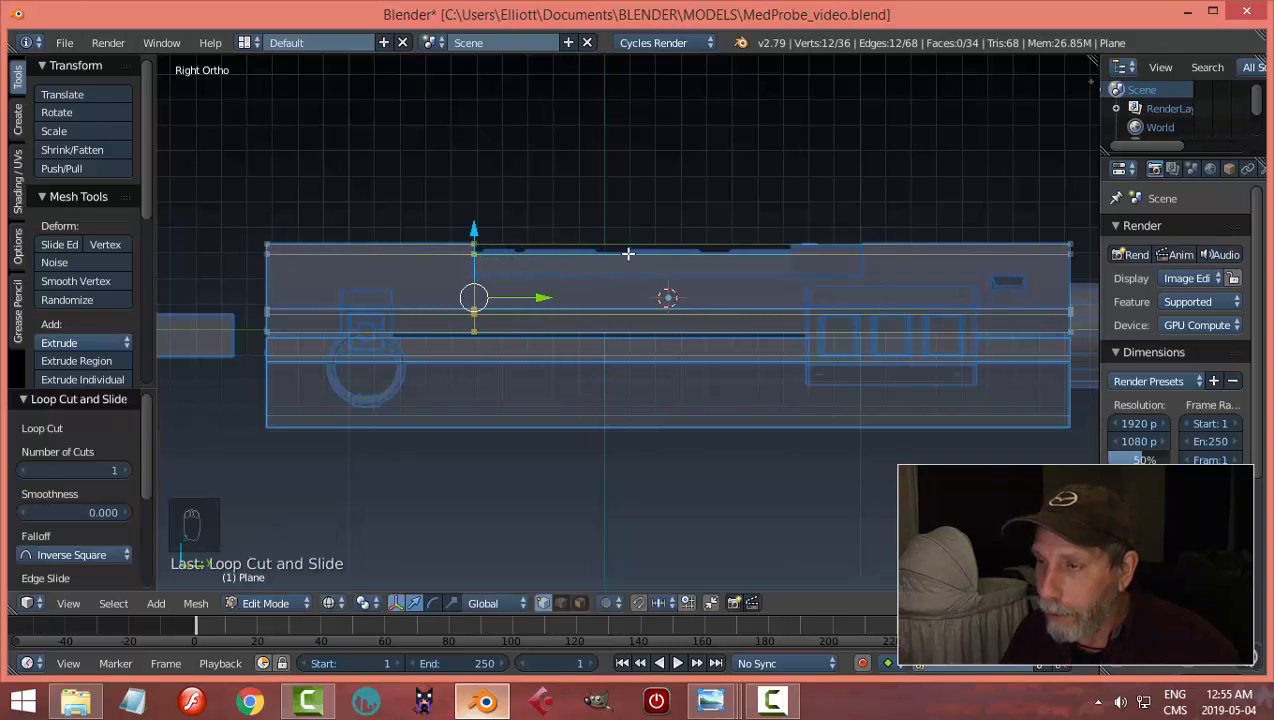
key(ctrl+r)
click(911, 254)
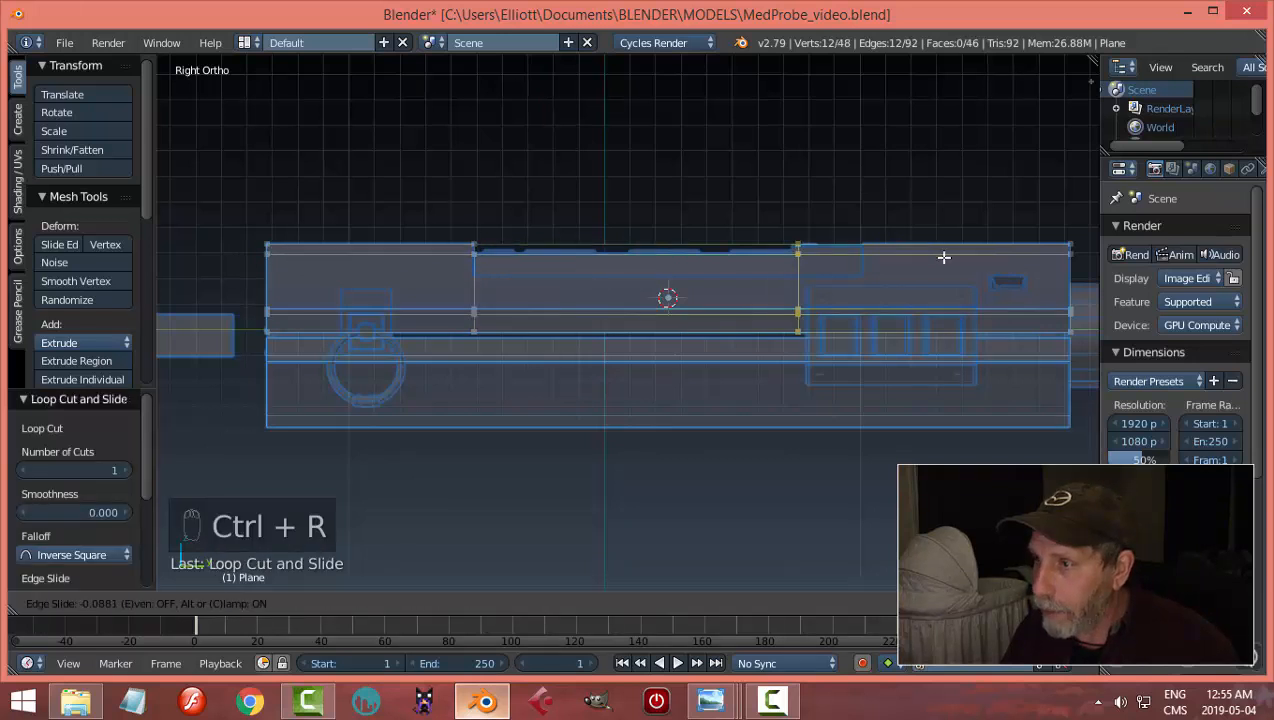
click(998, 269)
key(a)
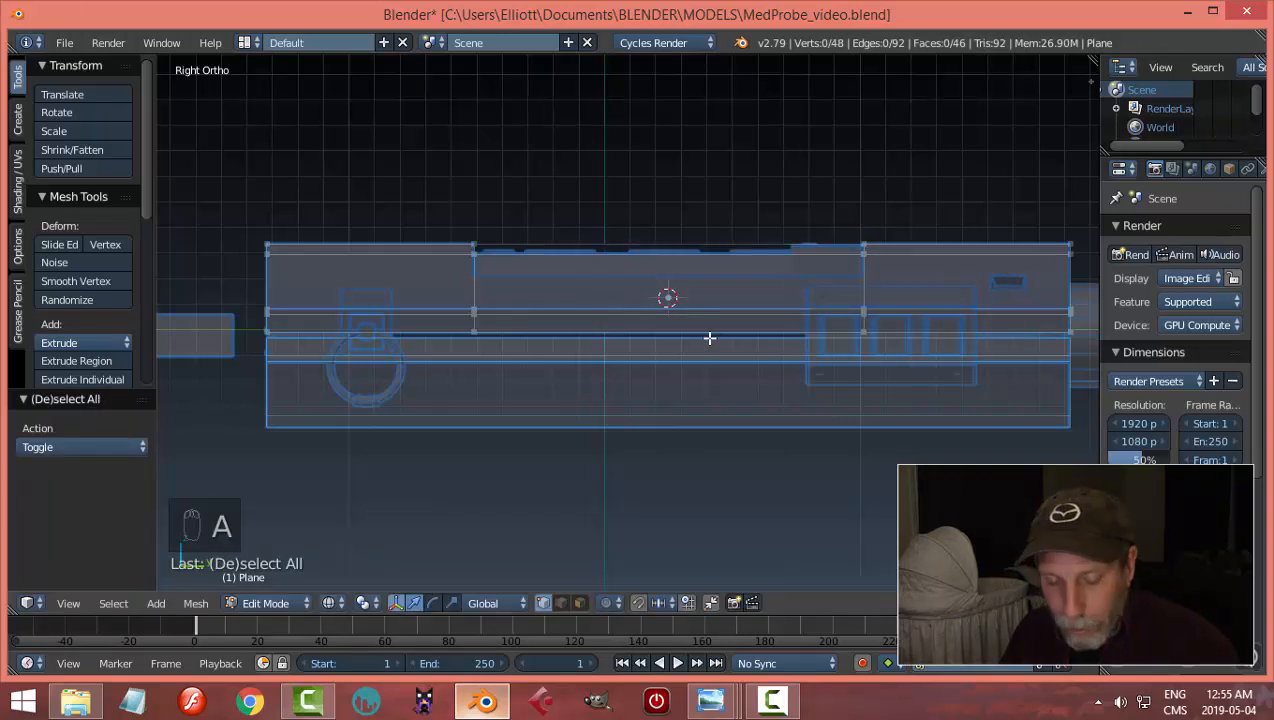
Step: In solid shading, add a centred lengthwise loop cut along the sloped side of the upper shell facing the right view
key(z)
click(700, 440)
mouse_move(697, 435)
middle_down()
mouse_move(677, 302)
mouse_move(735, 343)
mouse_move(808, 330)
mouse_move(575, 385)
middle_up()
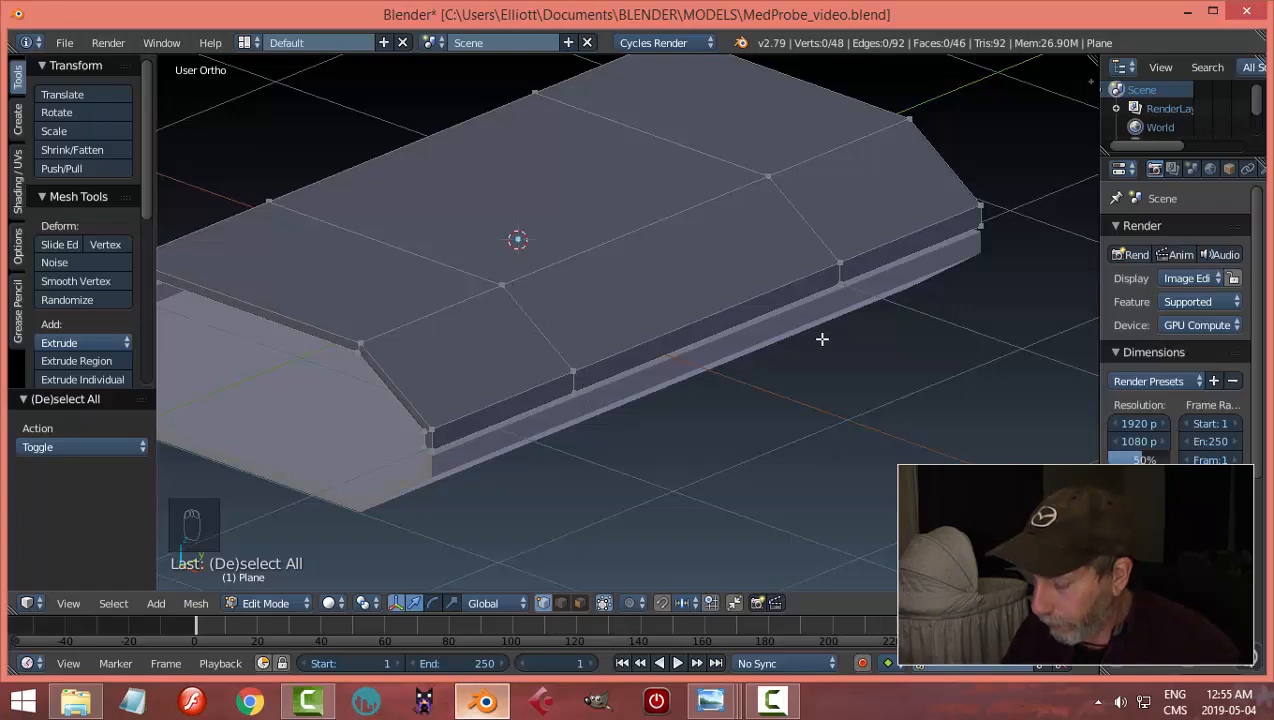
key(KP_3)
scroll(950, 350, up, 1)
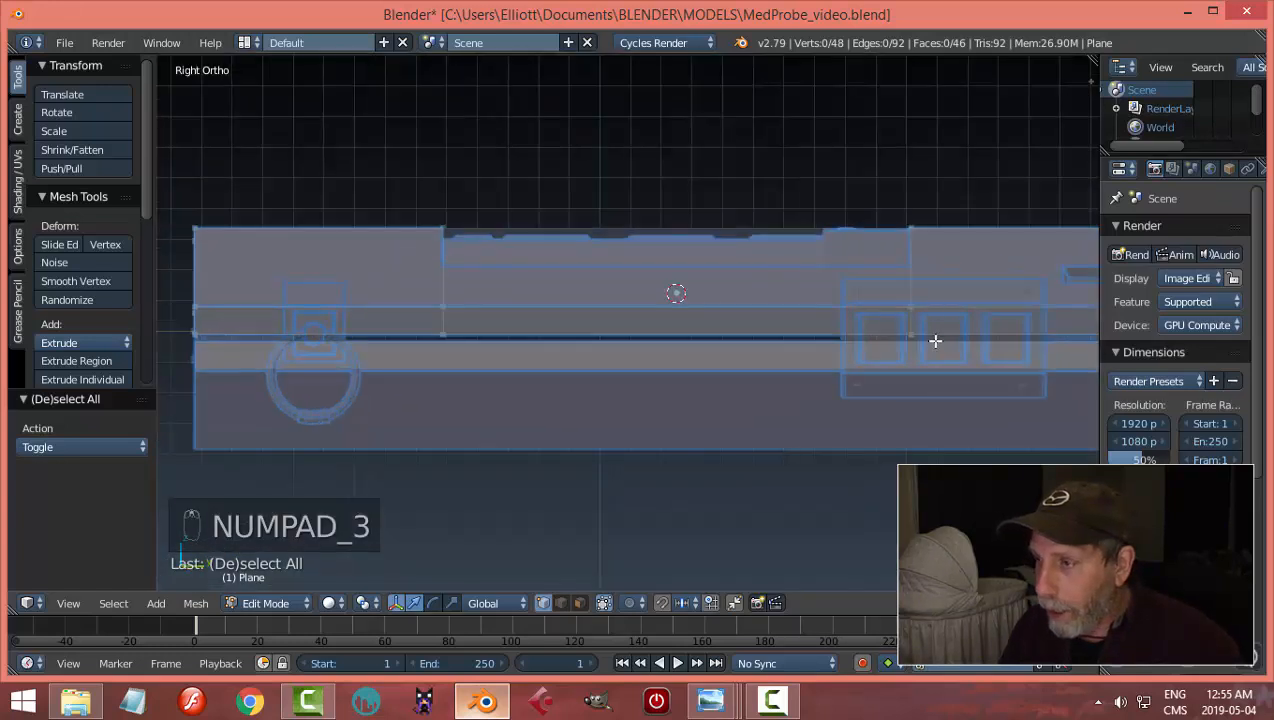
ctrl+scroll(773, 304, down, 3)
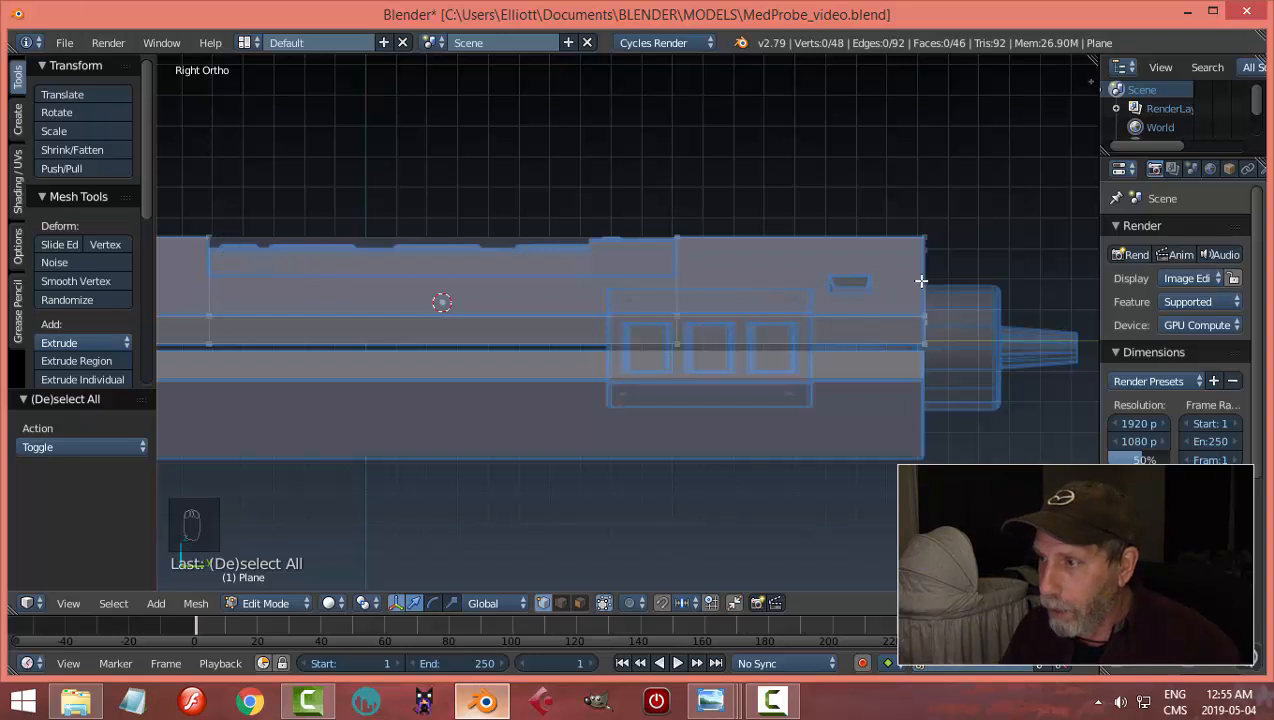
key(ctrl+r)
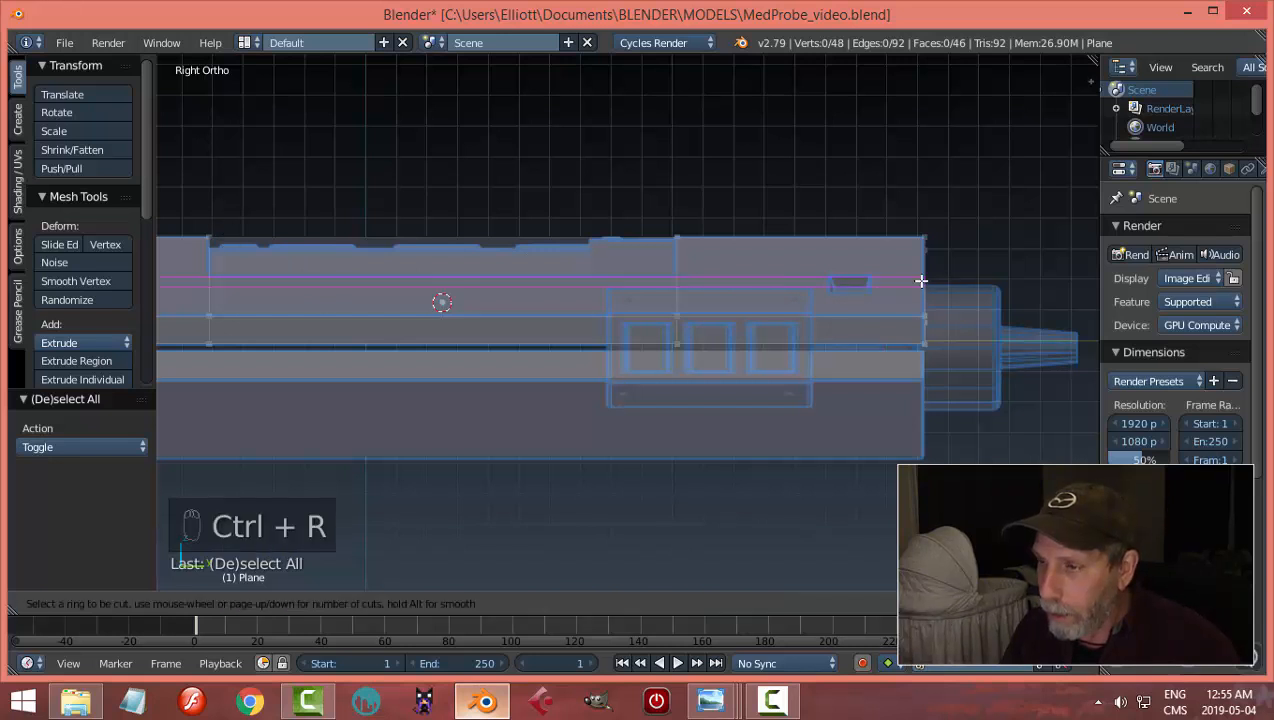
click(921, 281)
right_click(921, 281)
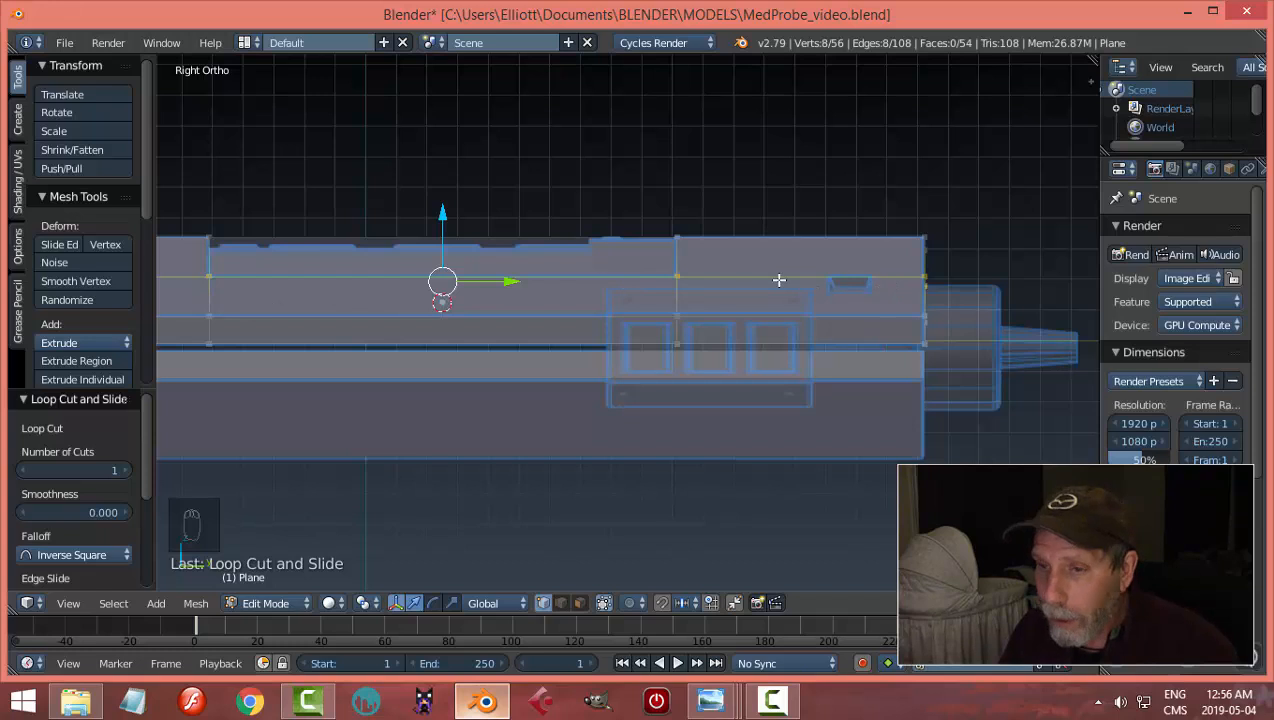
key(a)
Step: Add a matching centred lengthwise loop cut along the opposite sloped side of the upper shell and deselect everything
scroll(700, 278, down, 3)
middle_drag(606, 276, 796, 325)
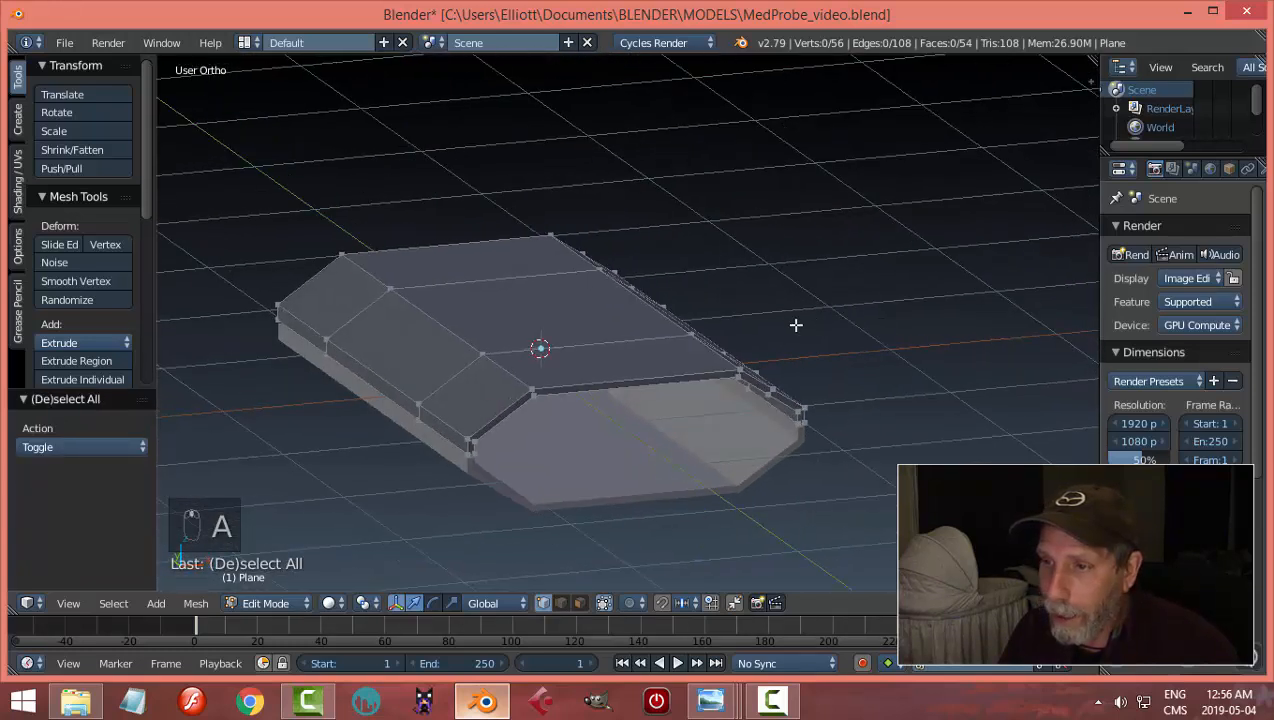
key(ctrl+r)
click(497, 410)
click(497, 410)
key(a)
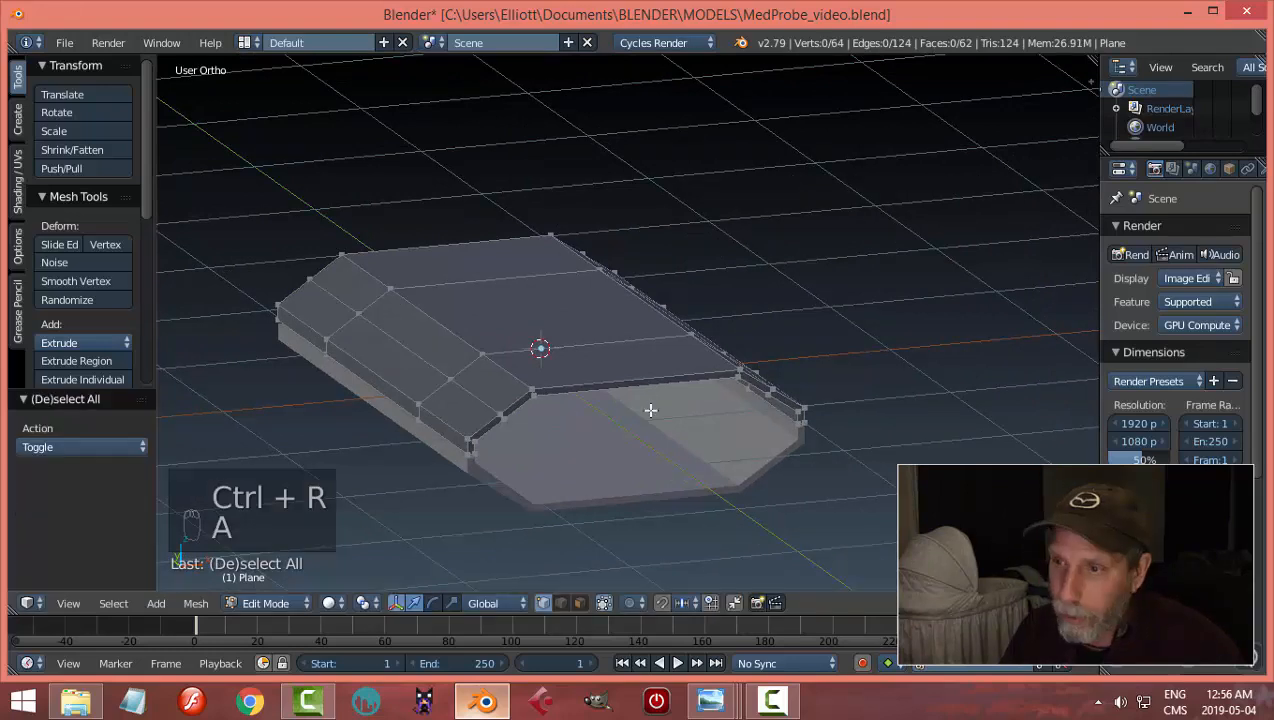
Step: In face select mode, delete the three outer faces of the upper shell's keypad recess: the middle top face and both adjoining sloped strips
middle_drag(654, 407, 513, 416)
key(ctrl+Tab)
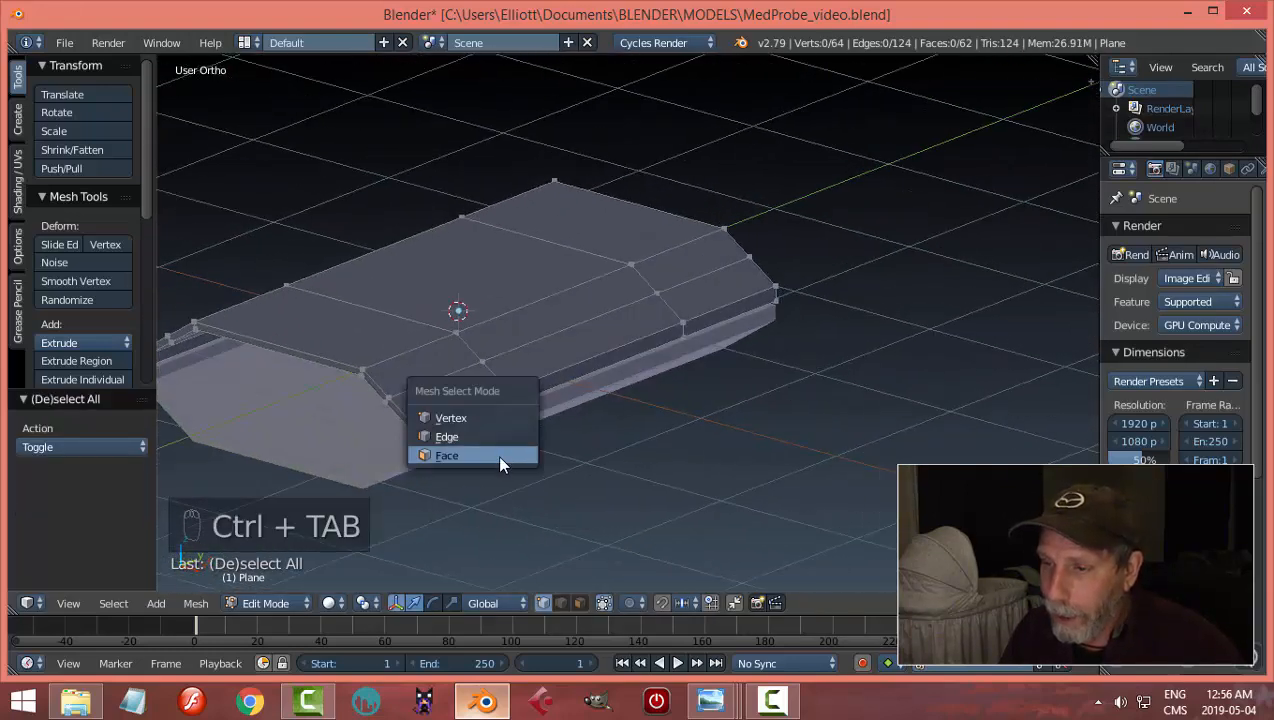
click(497, 454)
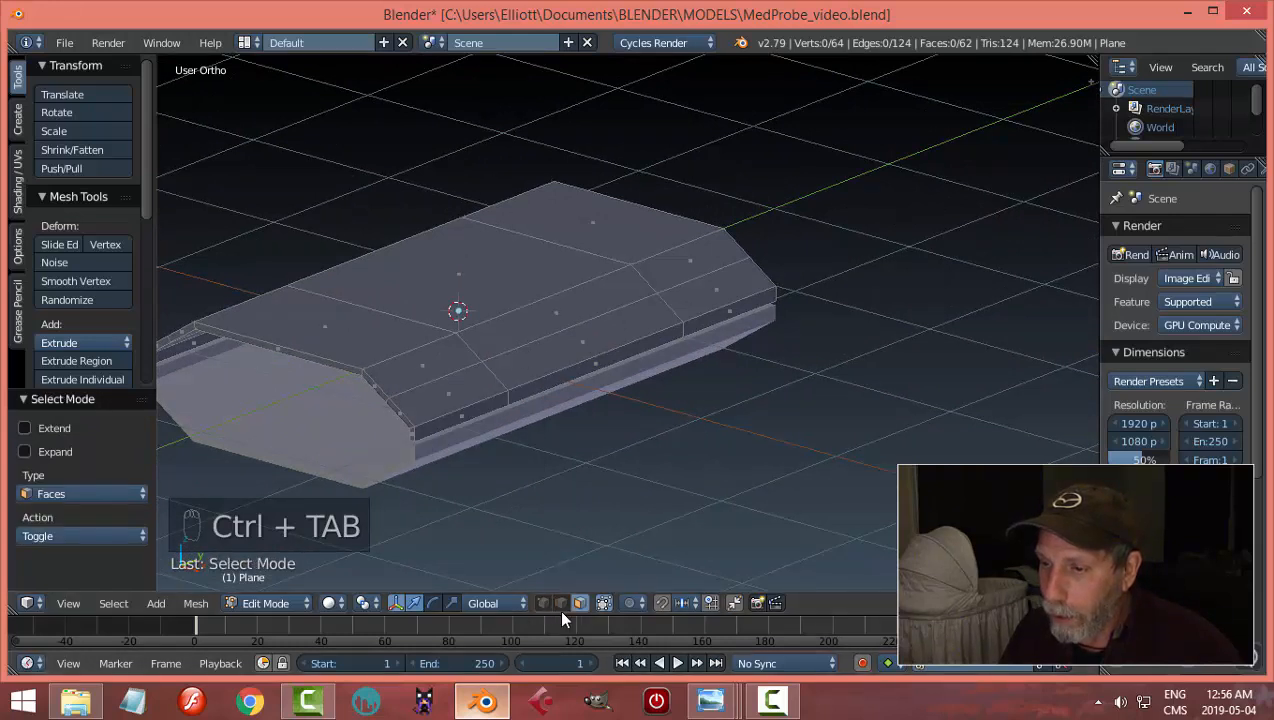
right_click(540, 323)
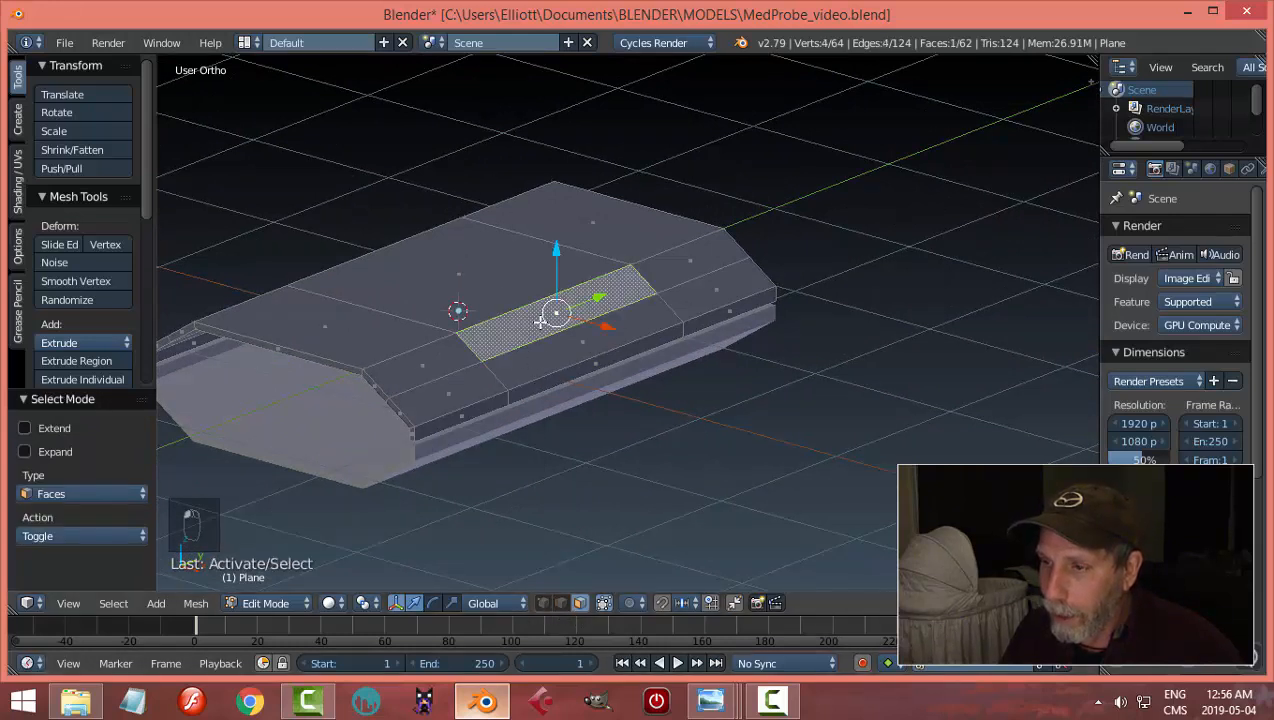
shift+right_click(451, 276)
middle_drag(452, 278, 535, 325)
shift+right_click(381, 338)
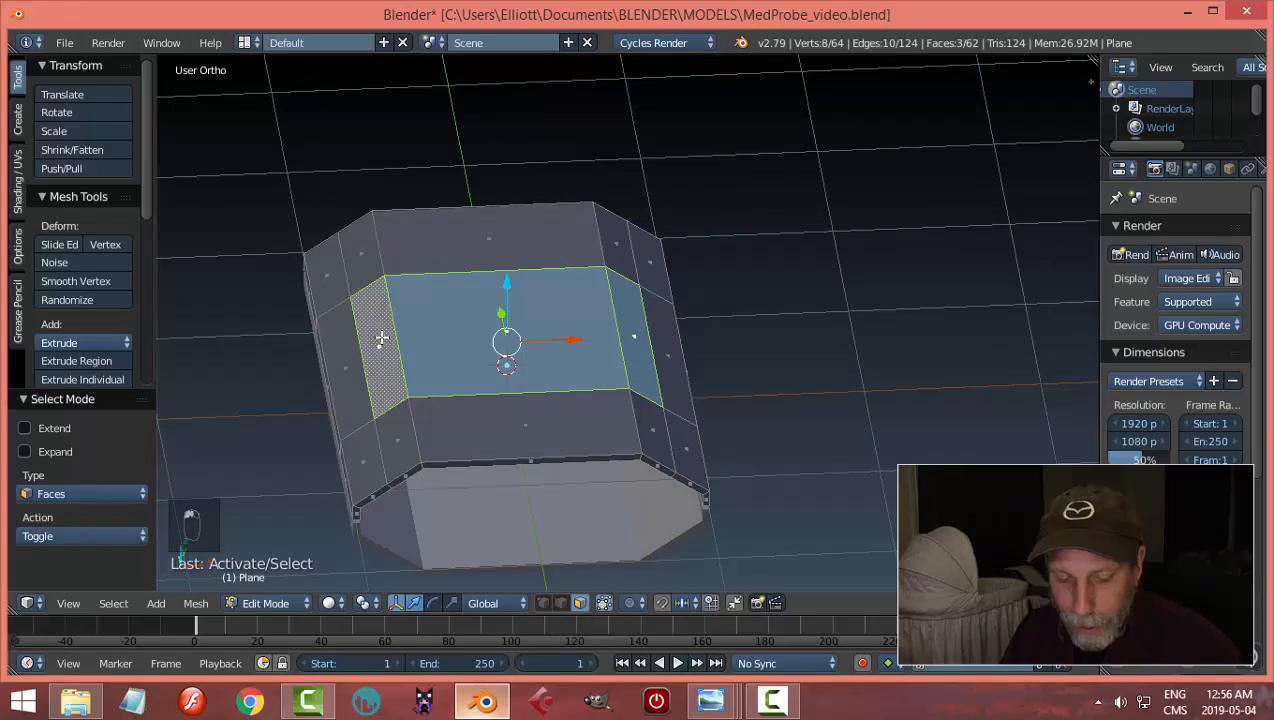
key(x)
click(372, 316)
Step: Delete the three matching inner faces beneath the keypad recess to cut the opening through the upper shell
middle_drag(372, 316, 452, 341)
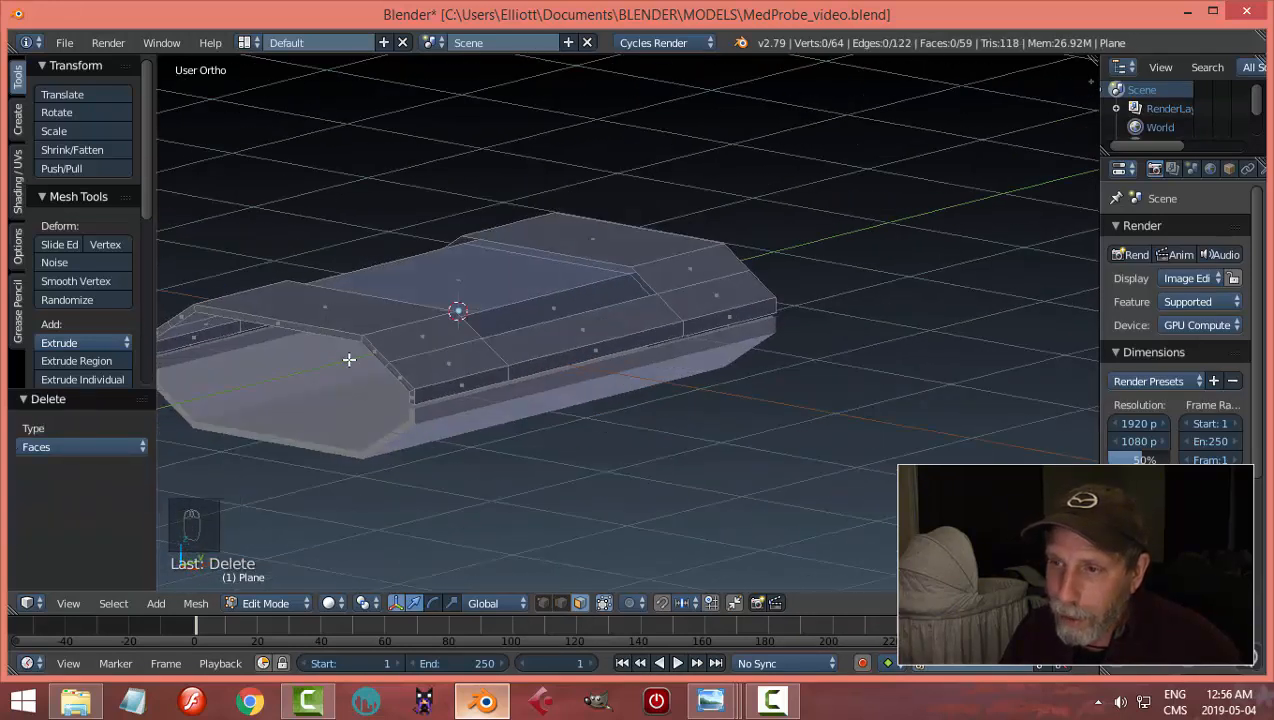
right_click(518, 284)
shift+right_click(473, 298)
middle_drag(499, 334, 525, 358)
shift+right_click(446, 373)
key(x)
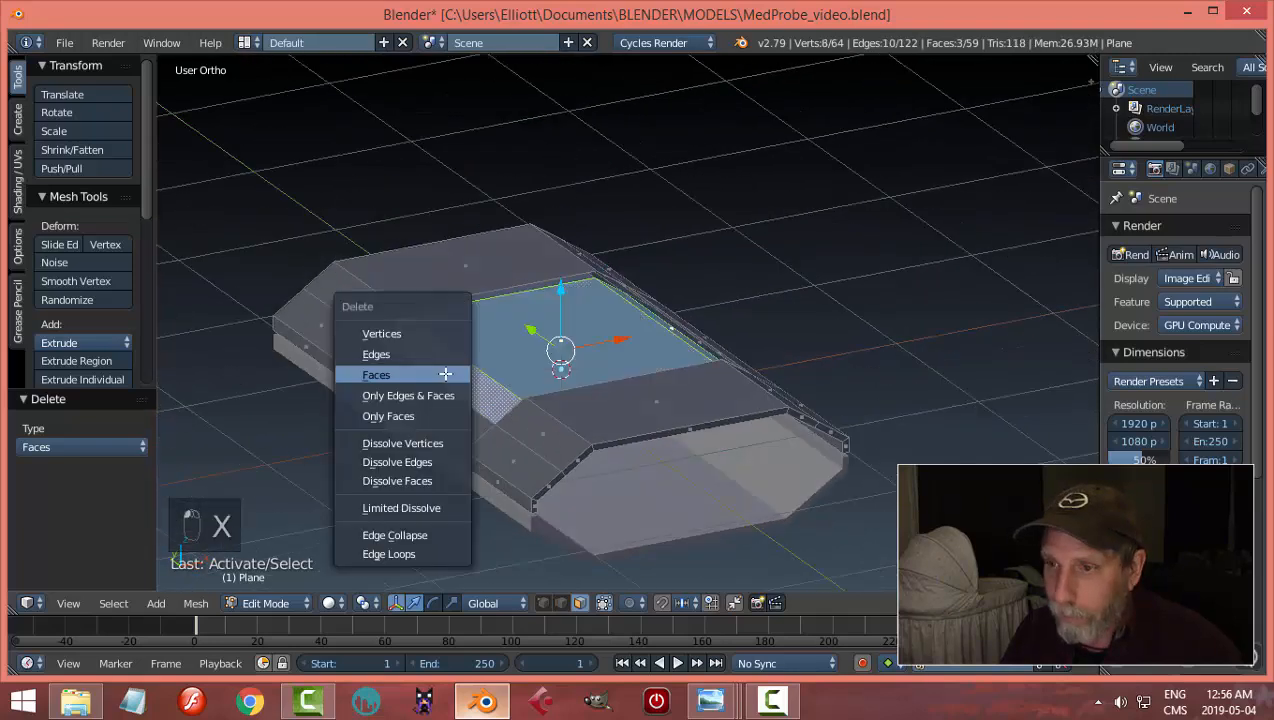
click(446, 373)
Step: In edge select mode, fill a face between the outer and inner straight edges at the far end of the keypad opening
middle_drag(446, 373, 549, 347)
scroll(518, 316, up, 4)
key(ctrl+Tab)
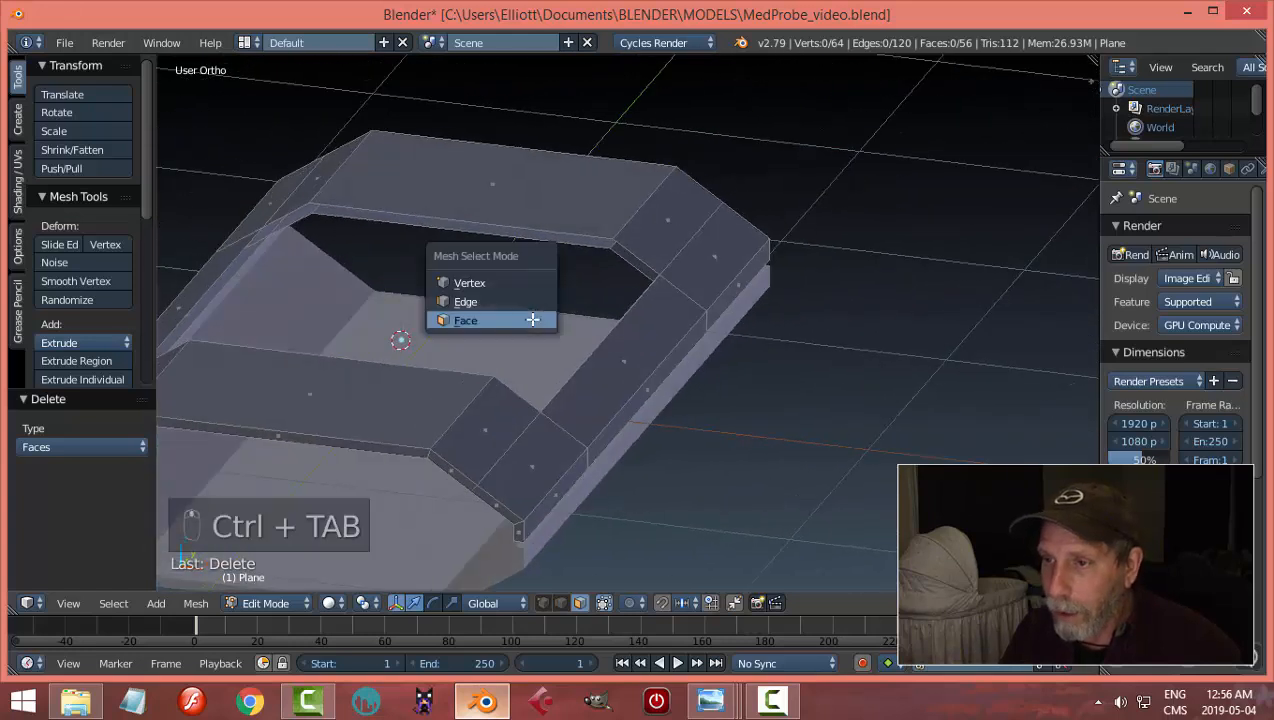
click(445, 301)
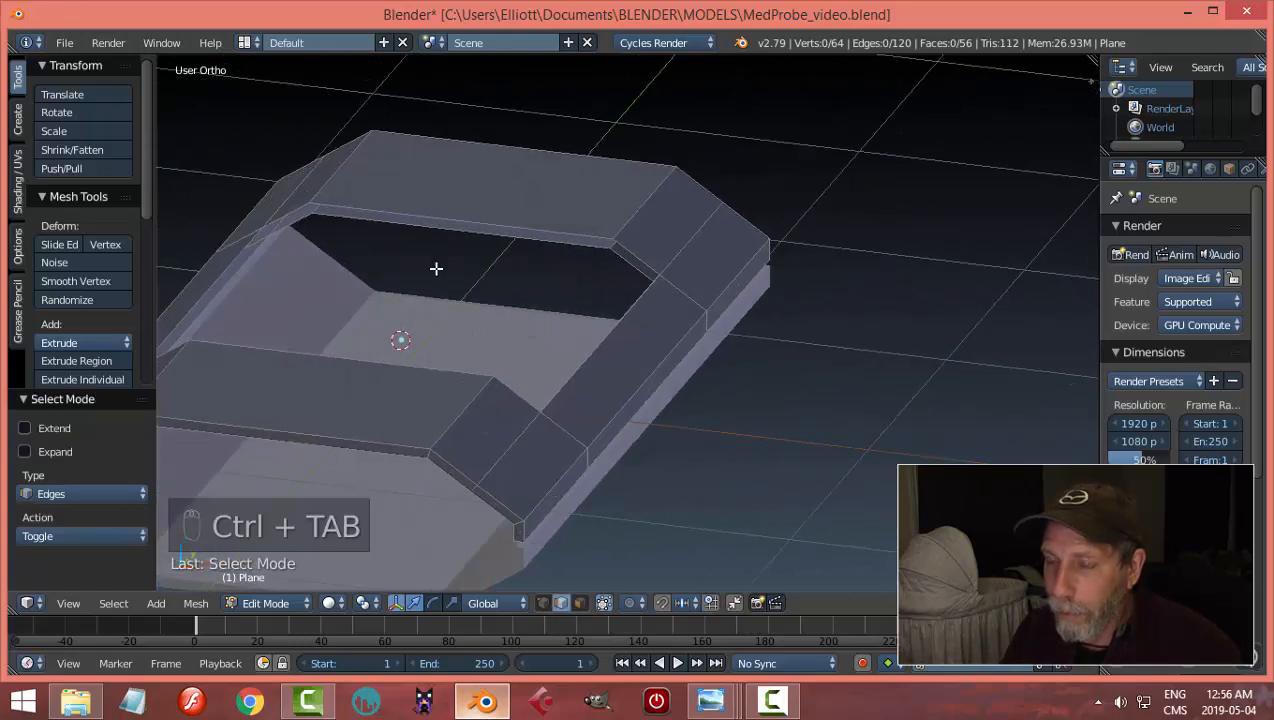
middle_drag(436, 268, 505, 322)
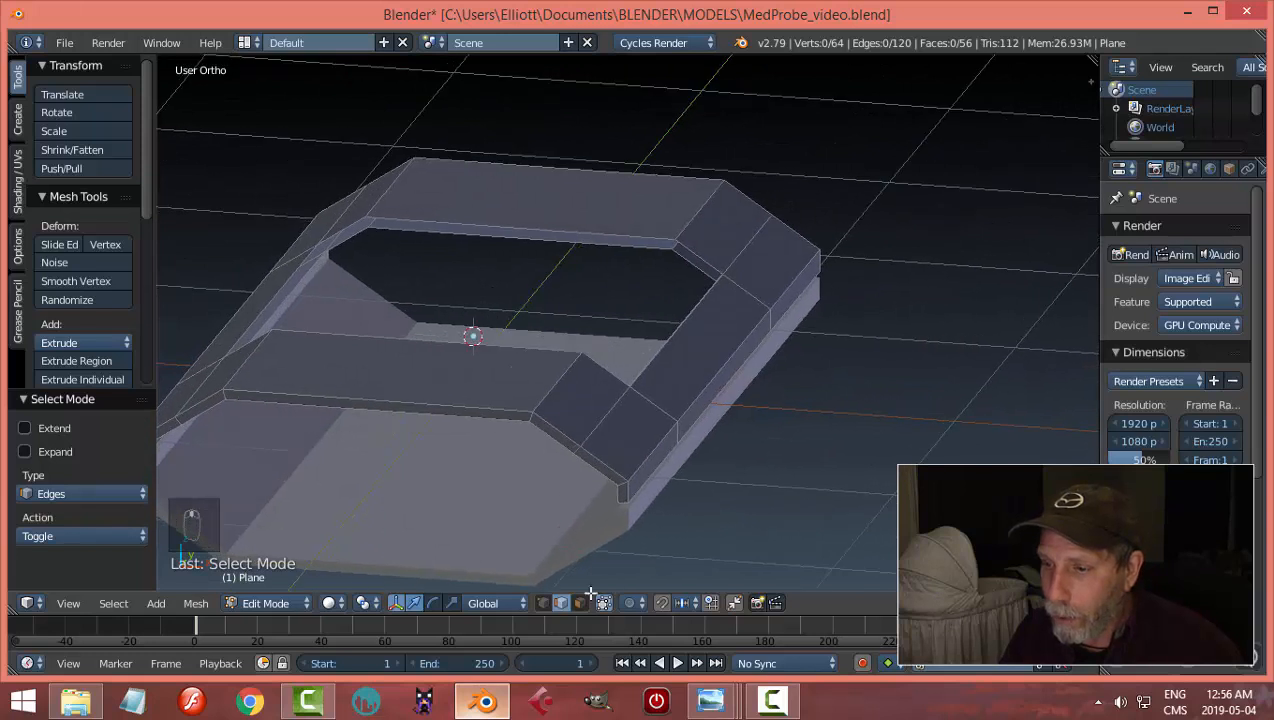
right_click(435, 206)
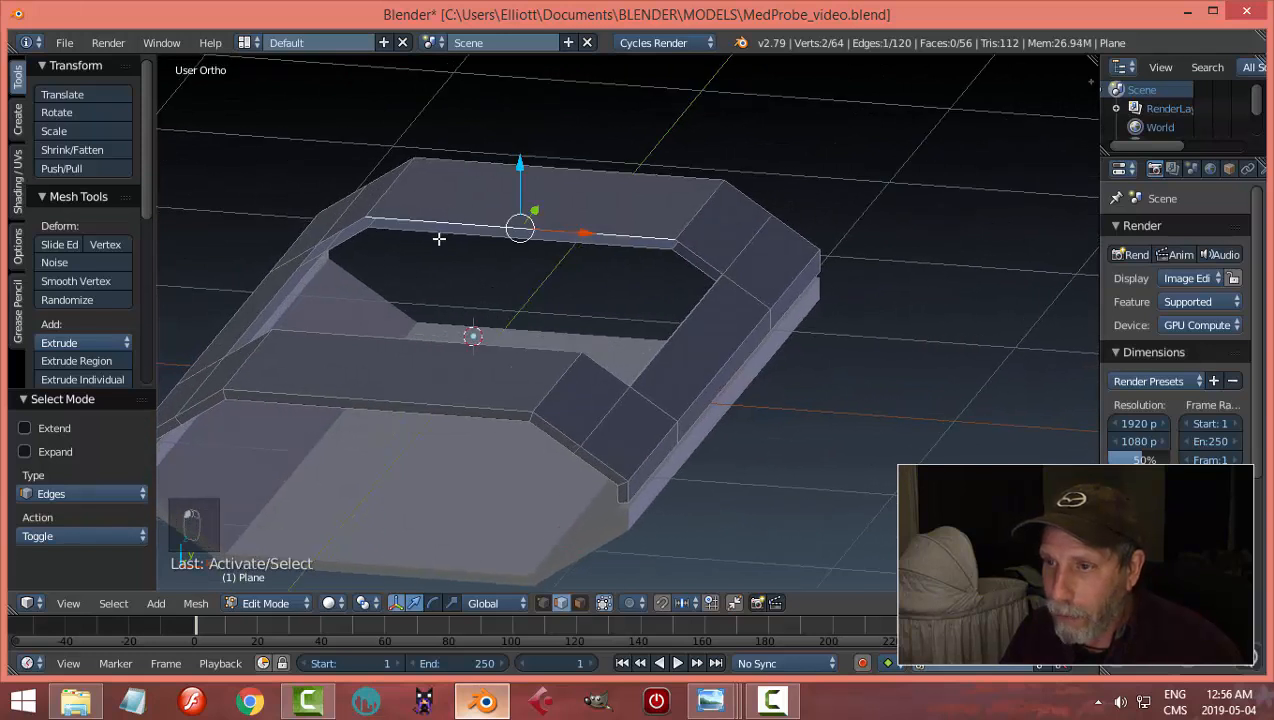
shift+right_click(437, 232)
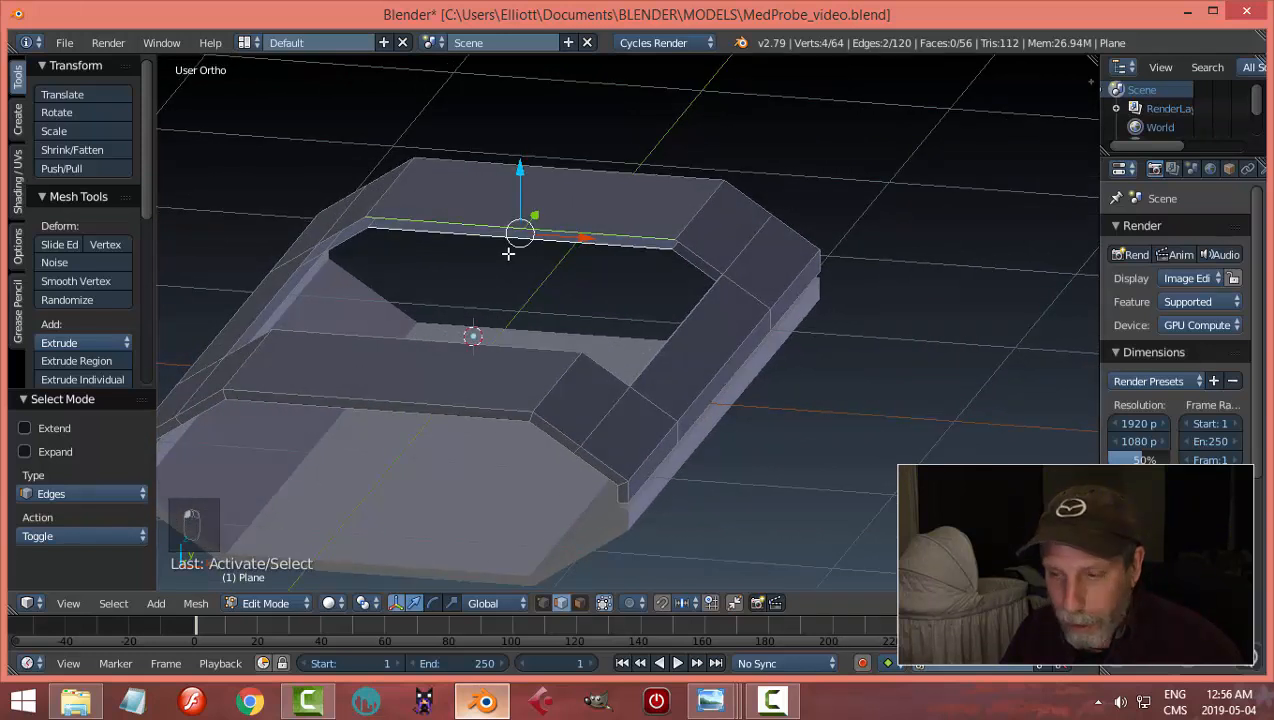
key(f)
key(a)
Step: Fill the wall thickness of both sloped segments at the opening's far end with faces between their outer and inner edges
middle_drag(398, 245, 429, 237)
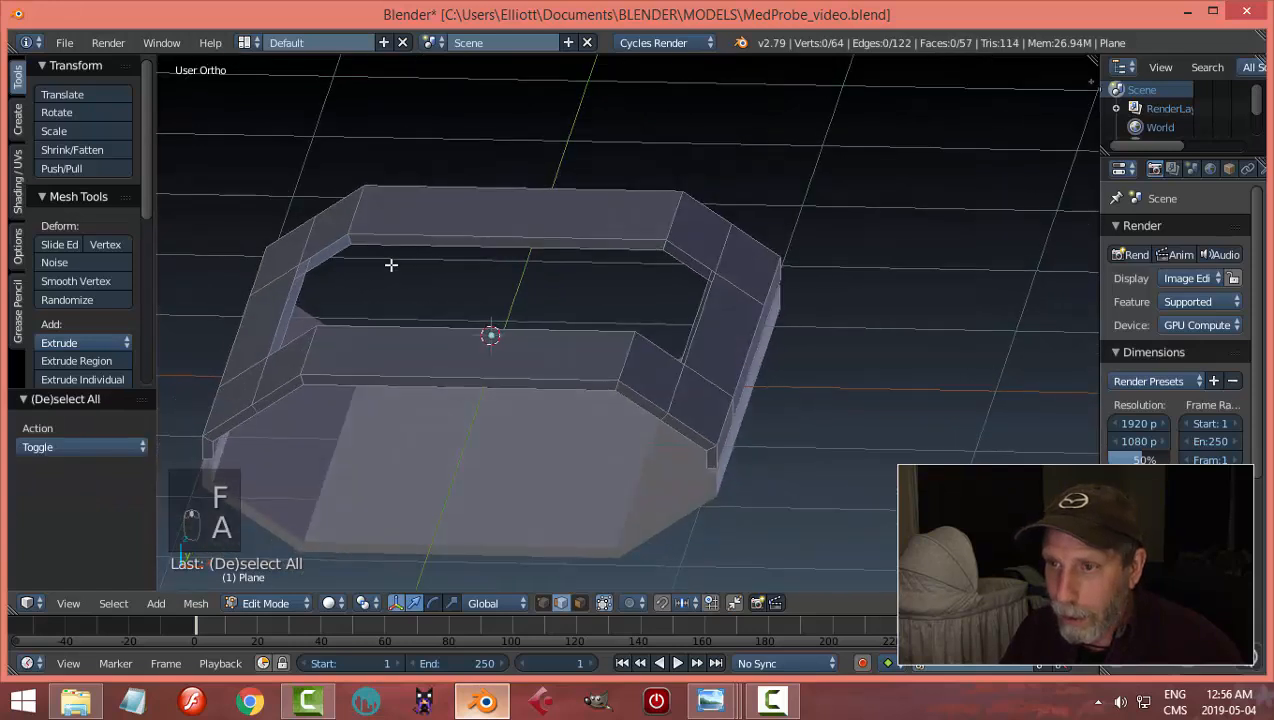
shift+middle_drag(356, 283, 492, 269)
scroll(449, 245, up, 2)
right_click(398, 207)
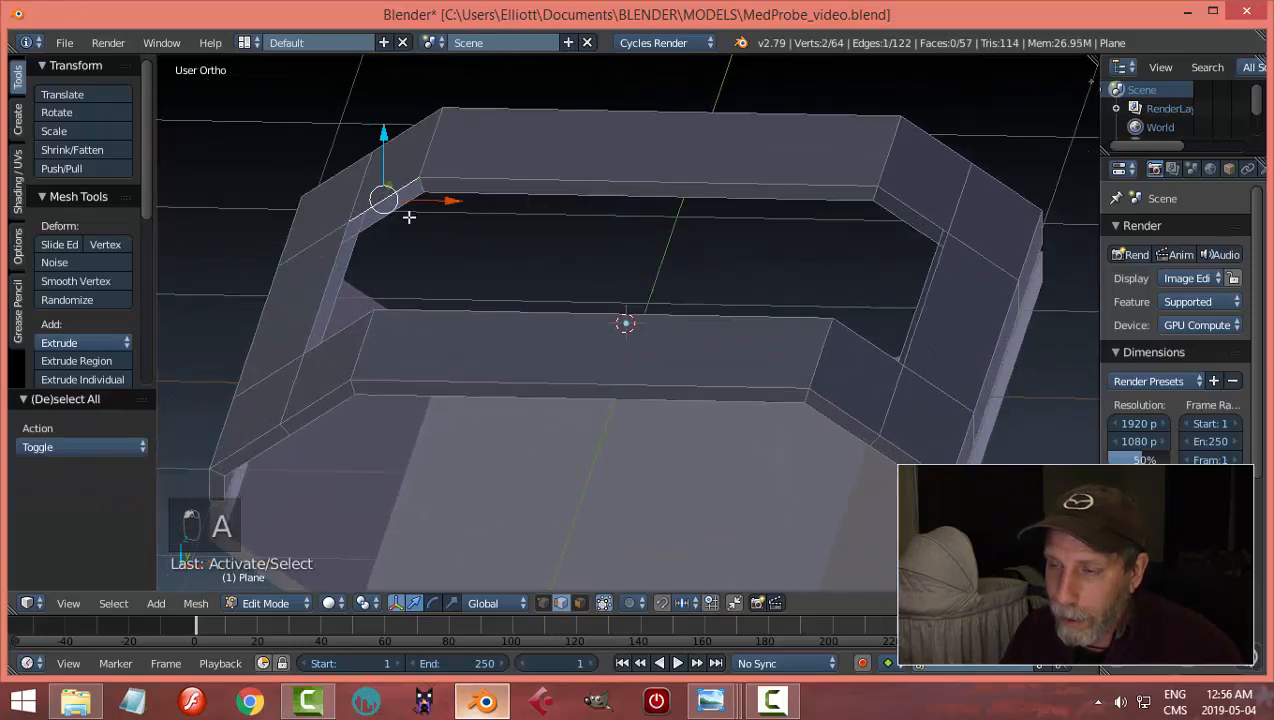
shift+right_click(382, 231)
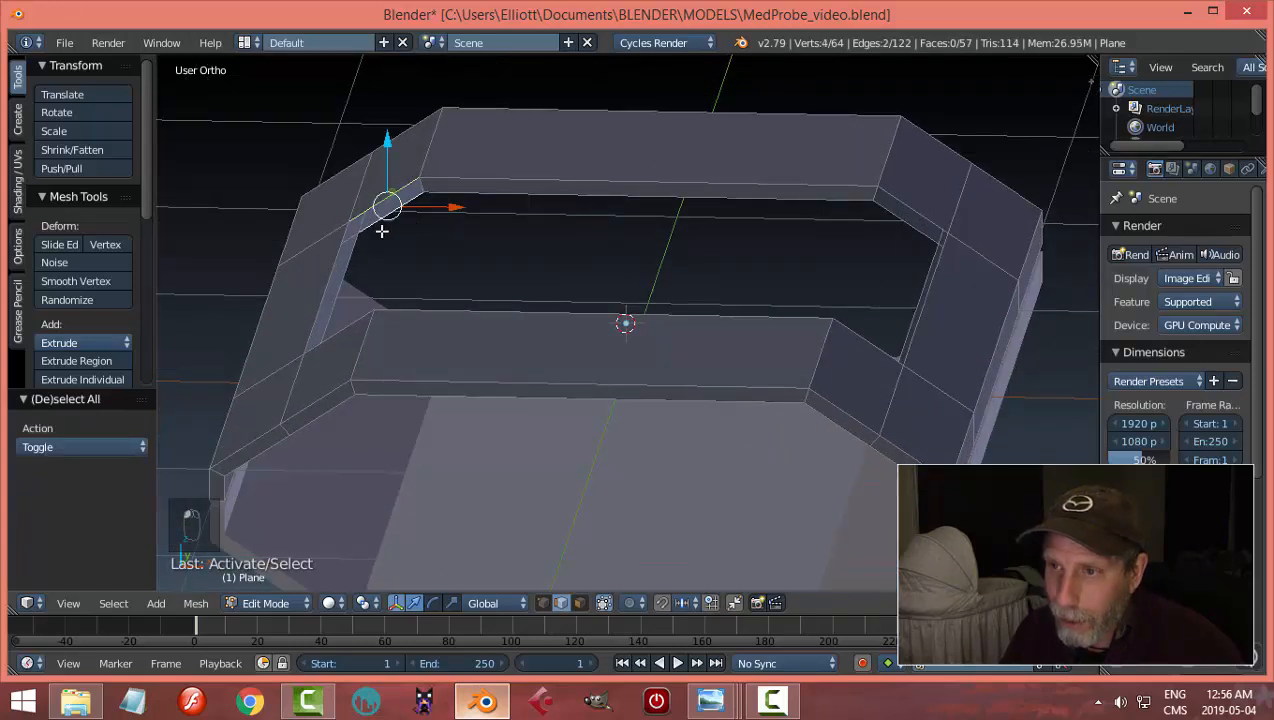
key(f)
key(a)
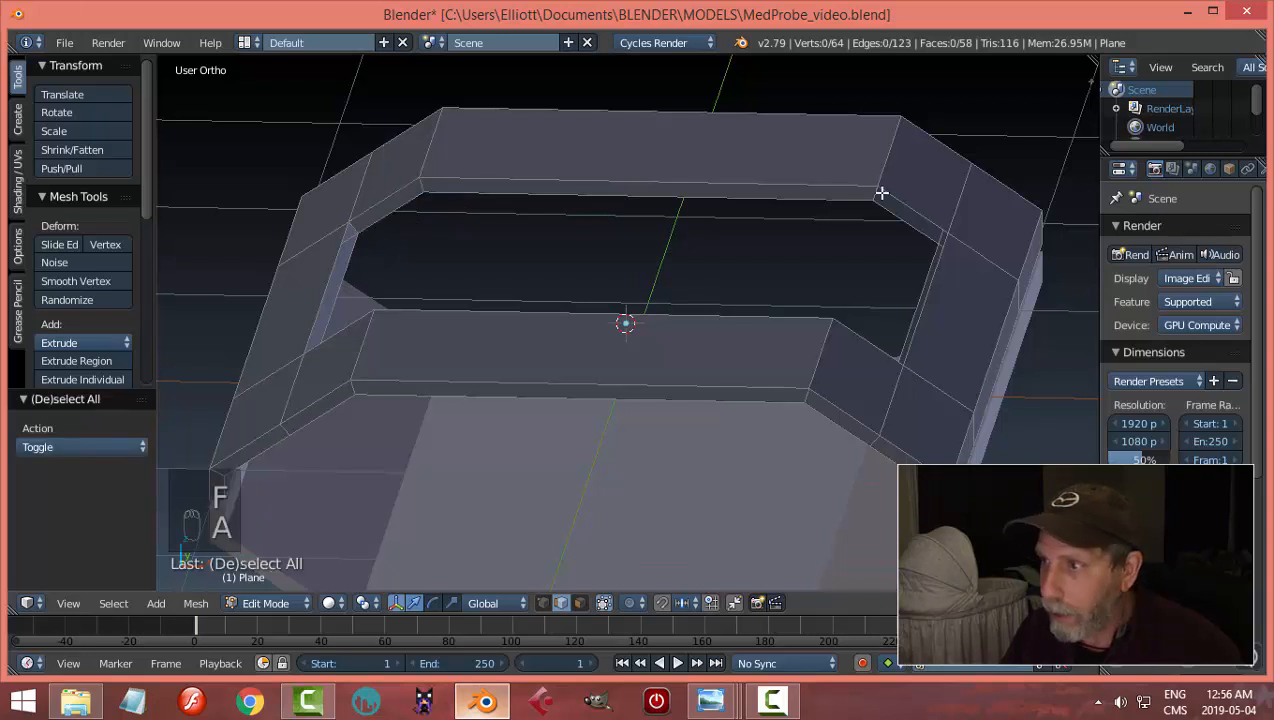
right_click(917, 190)
shift+right_click(903, 218)
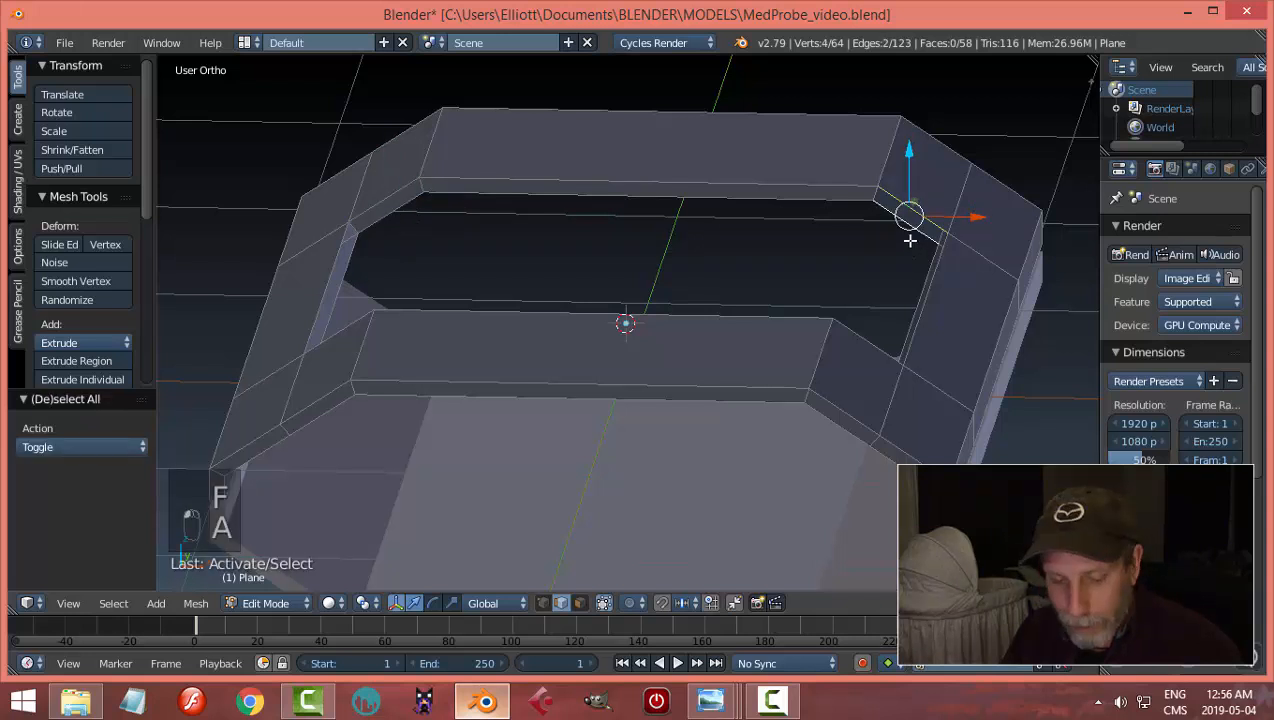
key(f)
key(a)
Step: In vertex select mode, fill a face across the four corner vertices along one long side of the keypad opening
key(ctrl+Tab)
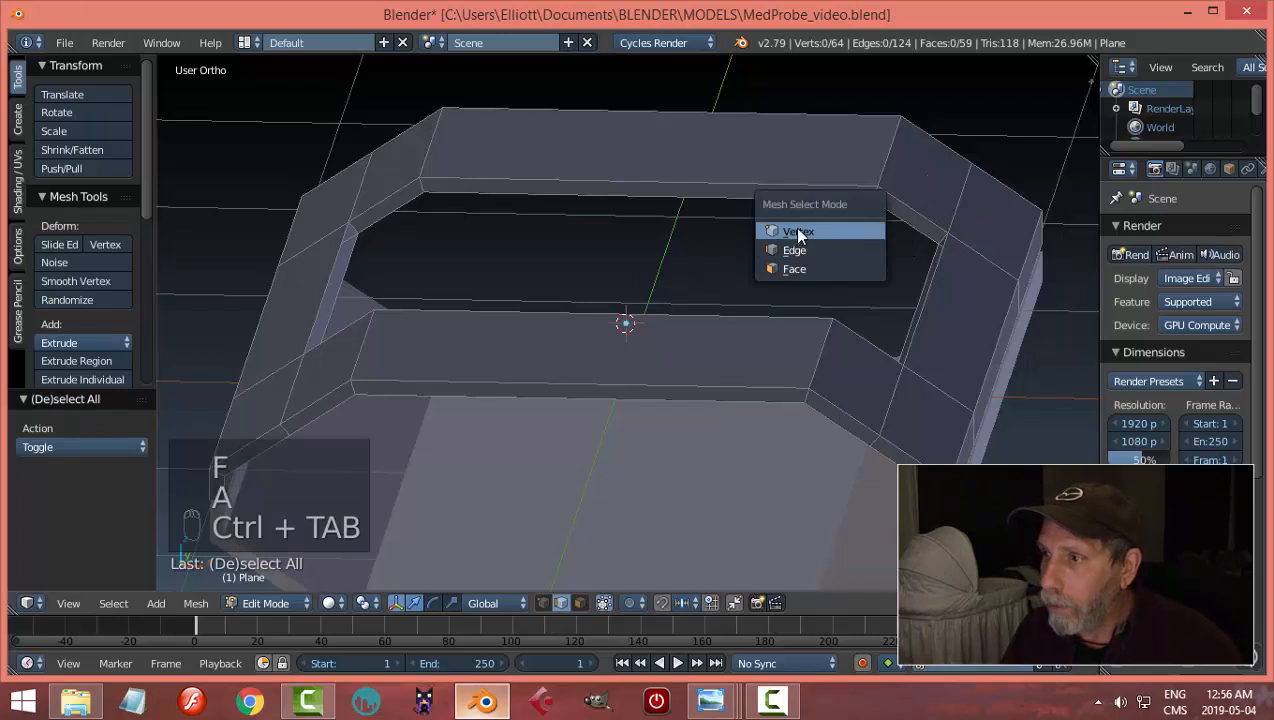
click(798, 232)
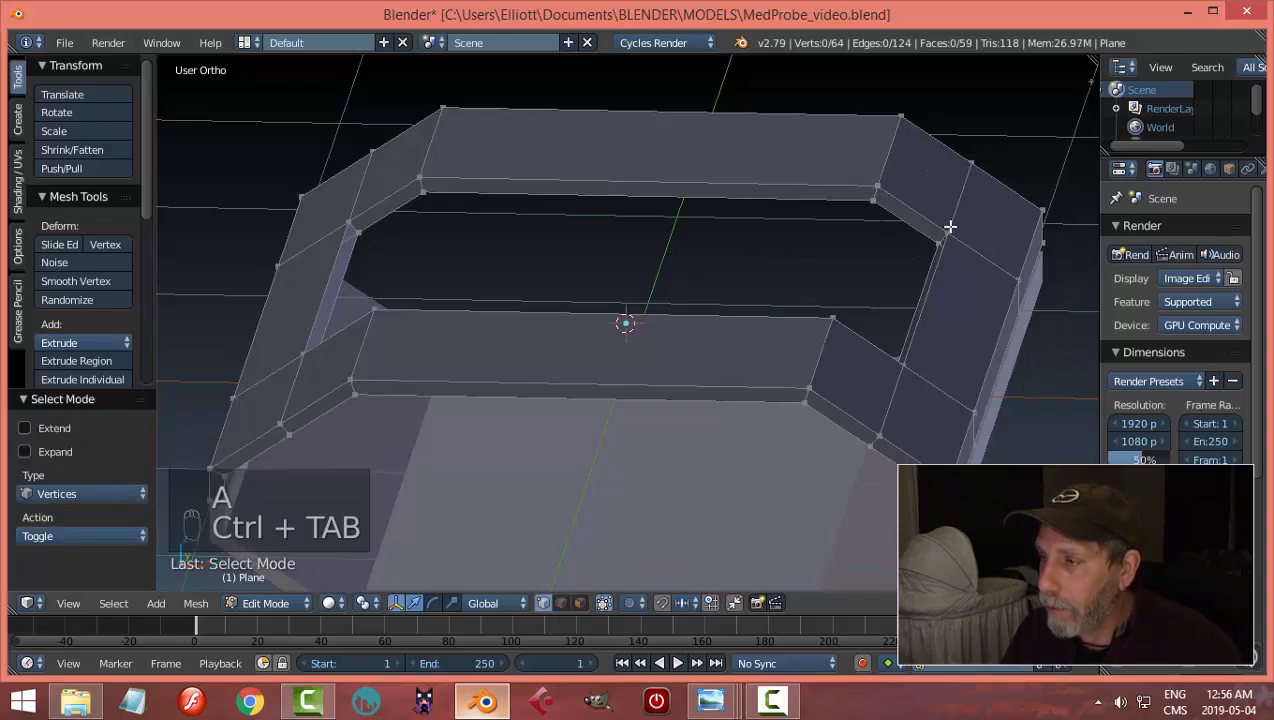
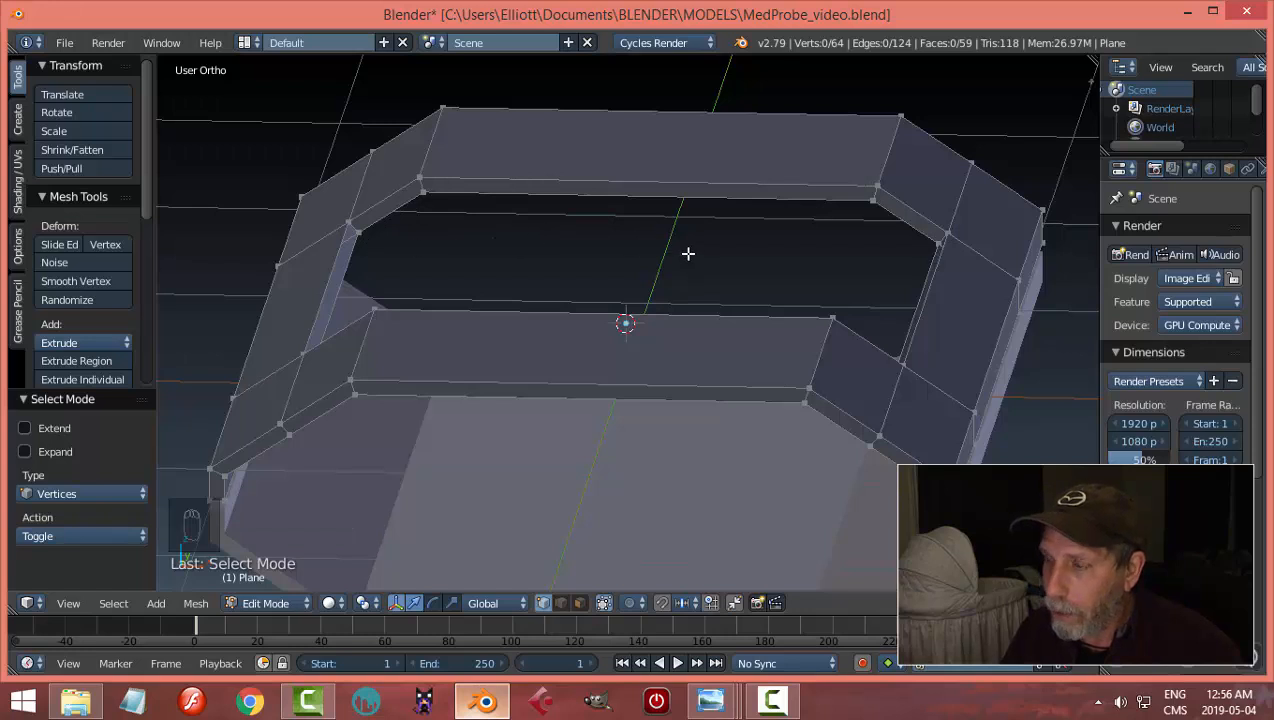
key(a)
key(a)
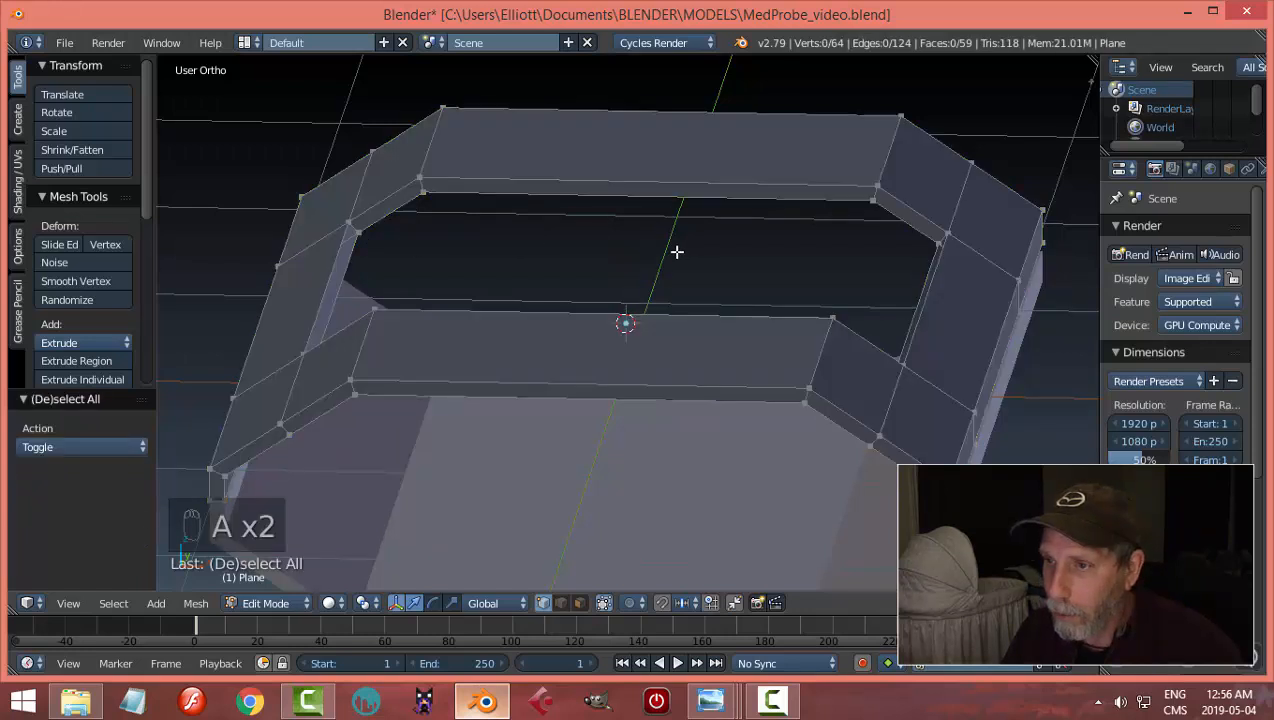
scroll(526, 252, up, 5)
middle_drag(525, 258, 407, 219)
right_click(267, 141)
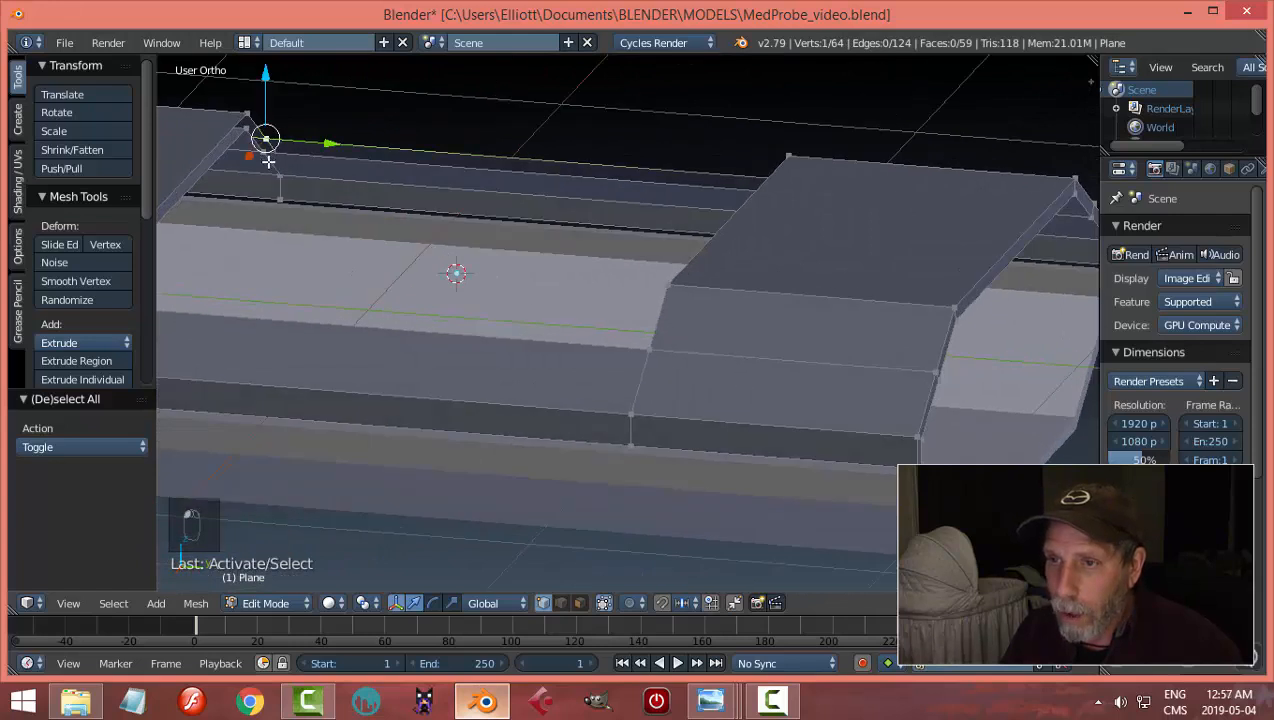
shift+right_click(451, 172)
middle_drag(451, 172, 608, 184)
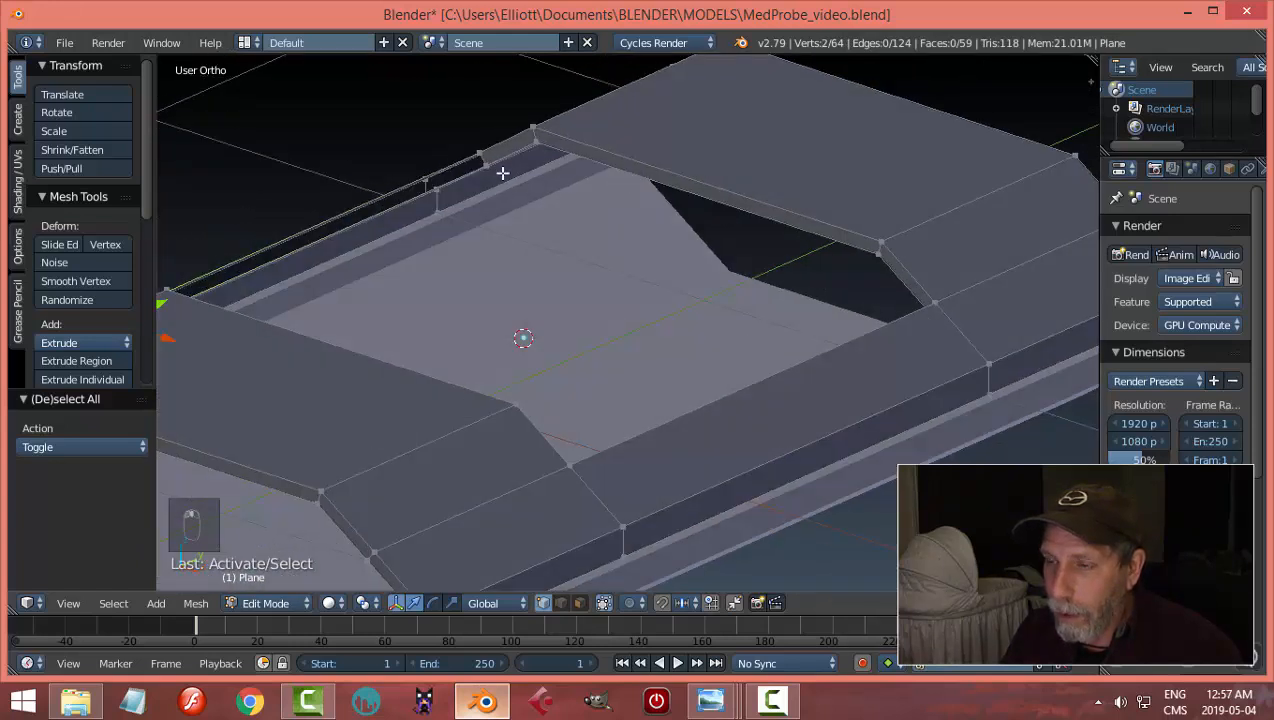
middle_drag(502, 173, 487, 174)
shift+right_click(446, 137)
shift+right_click(454, 150)
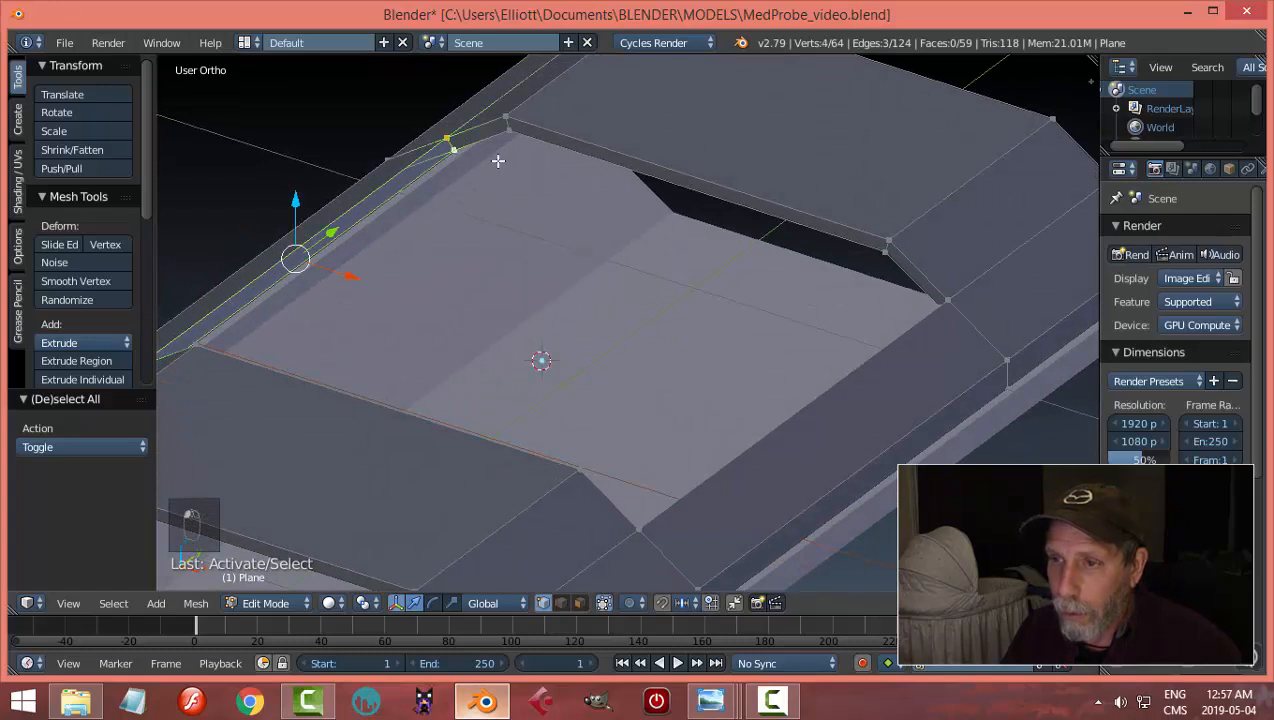
key(f)
key(a)
Step: In edge select mode, fill a face between the outer and inner edges along the opposite long side of the opening
middle_drag(500, 161, 829, 256)
key(ctrl+Tab)
click(736, 231)
right_click(757, 113)
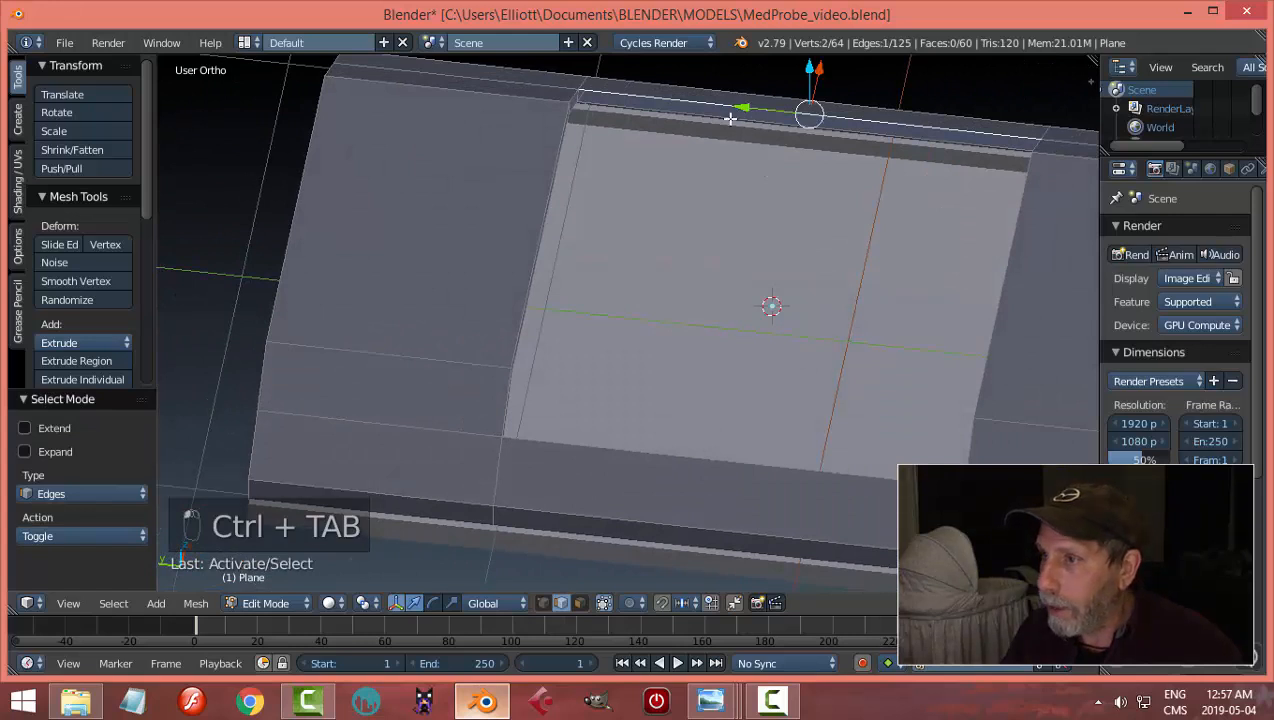
shift+right_click(731, 120)
middle_drag(747, 136, 813, 235)
key(ctrl+z)
key(a)
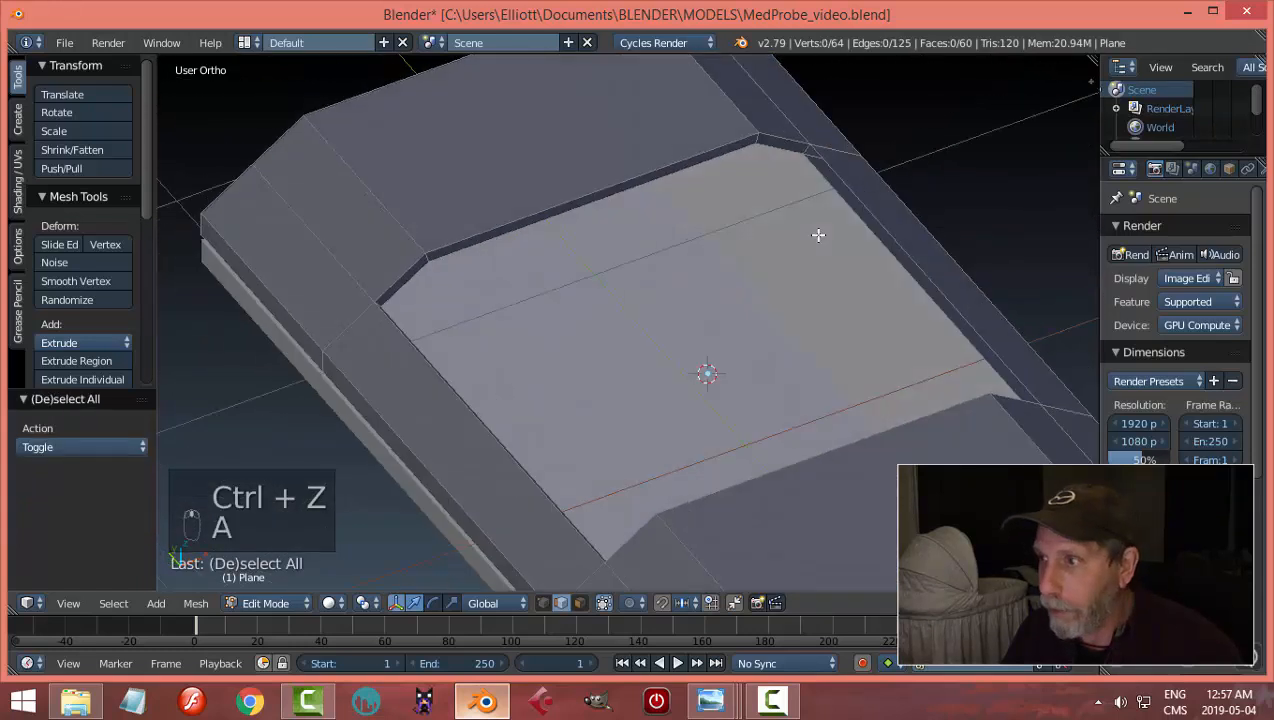
right_click(828, 191)
key(f)
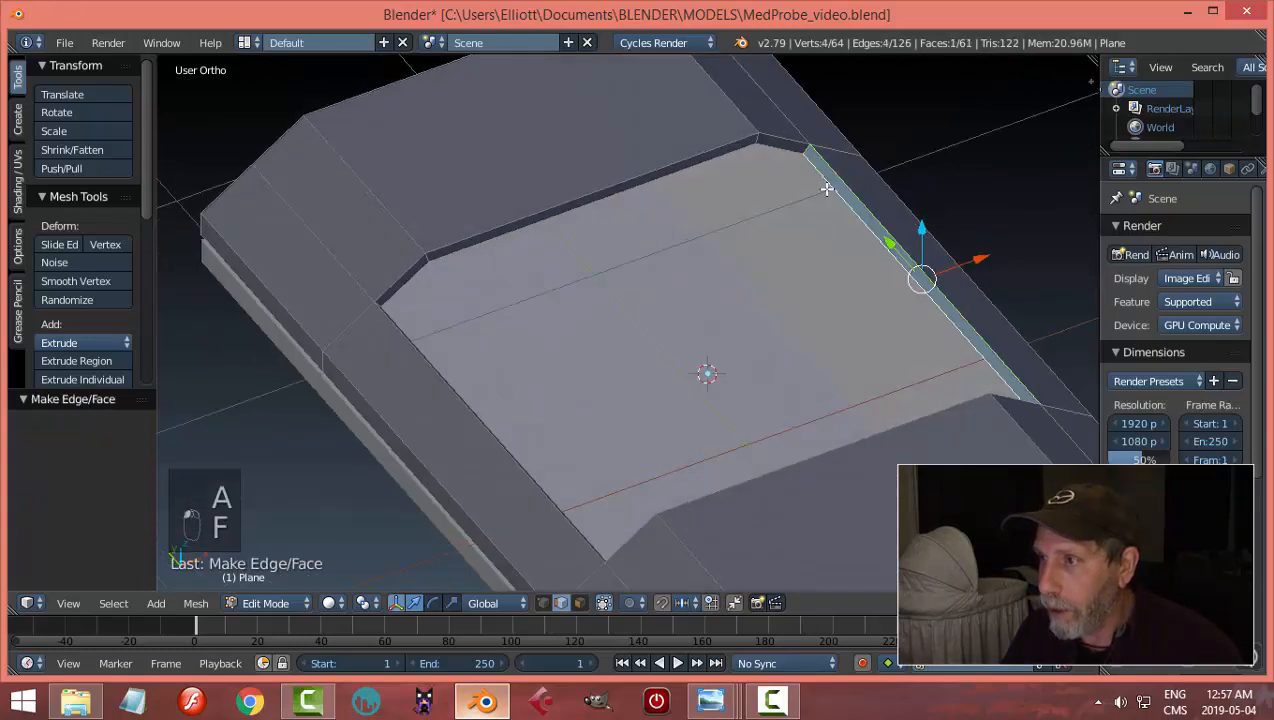
key(a)
Step: Fill the wall thickness of one sloped segment at the still-open end of the keypad opening with a face
mouse_move(815, 196)
middle_down()
mouse_move(901, 233)
mouse_move(970, 196)
mouse_move(845, 156)
mouse_move(832, 235)
mouse_move(827, 208)
mouse_move(806, 205)
middle_up()
shift+middle_drag(806, 205, 791, 344)
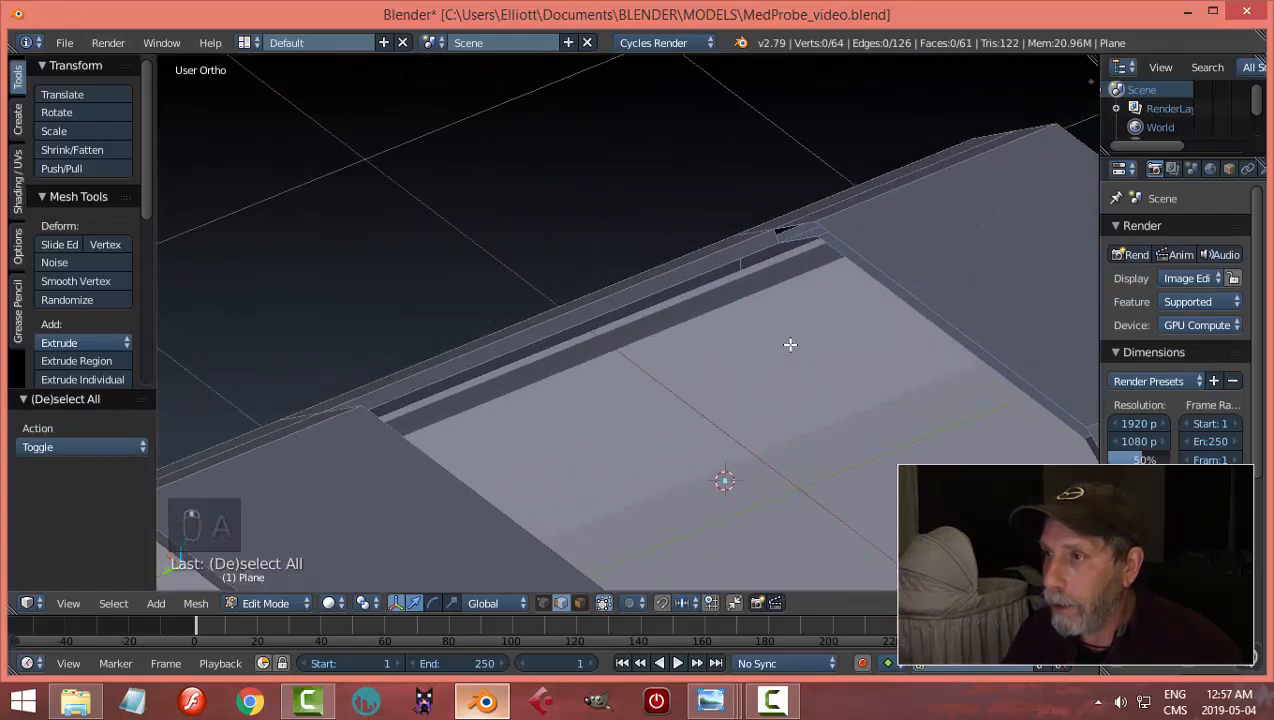
scroll(821, 259, up, 3)
right_click(932, 148)
shift+right_click(943, 180)
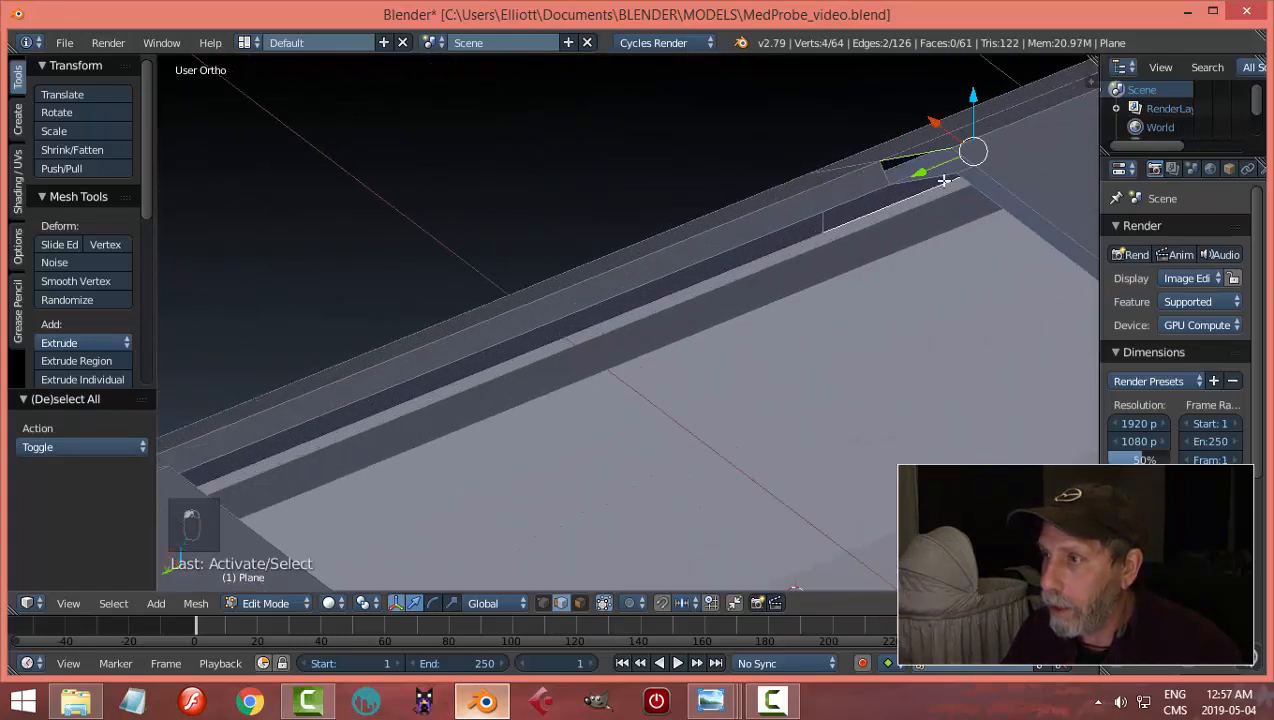
key(ctrl+z)
middle_drag(854, 259, 896, 278)
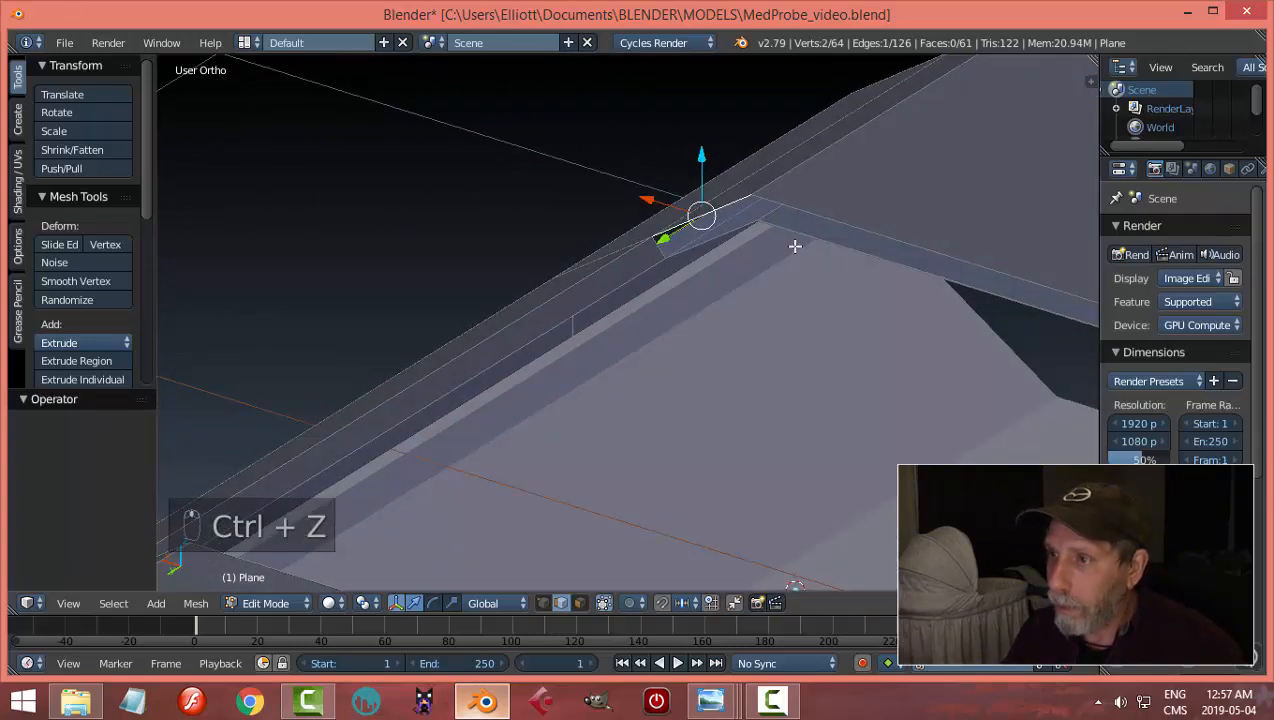
shift+right_click(746, 224)
key(f)
key(a)
Step: Fill a face between the outer and inner straight crosswise edges at that same end of the opening and deselect it
middle_drag(821, 259, 819, 304)
right_click(801, 310)
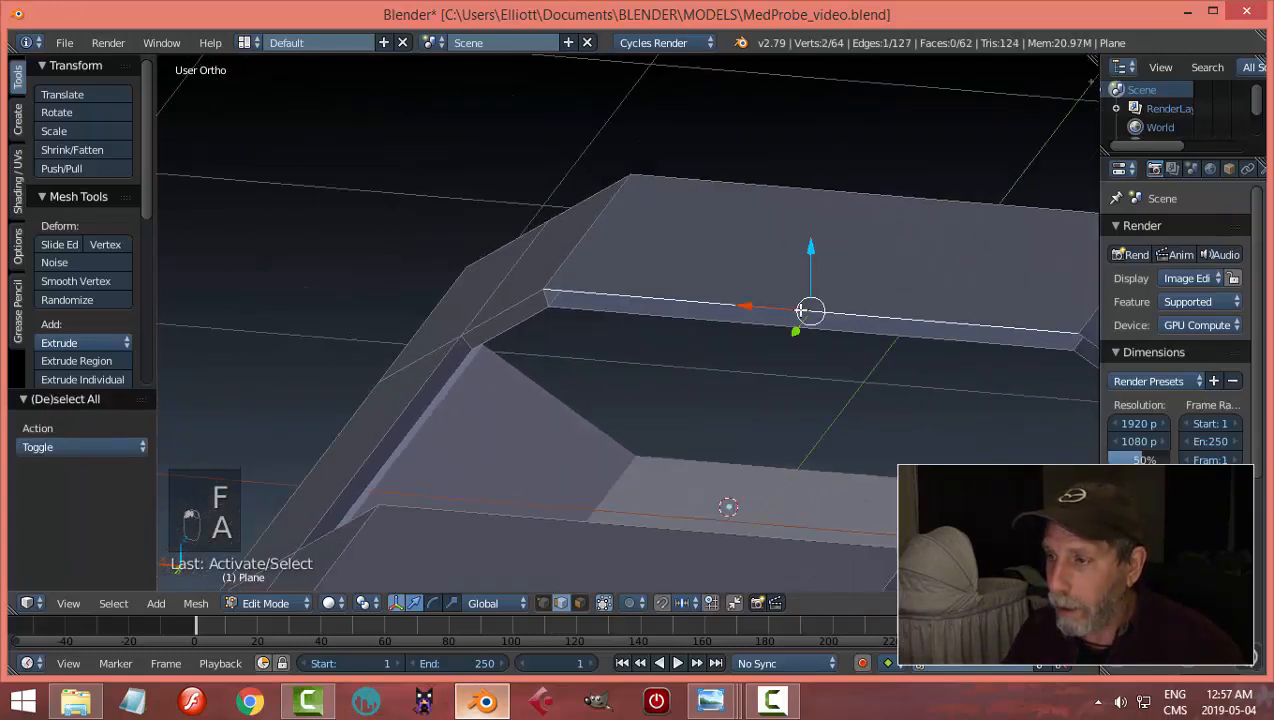
shift+right_click(868, 338)
key(f)
middle_drag(888, 336, 889, 336)
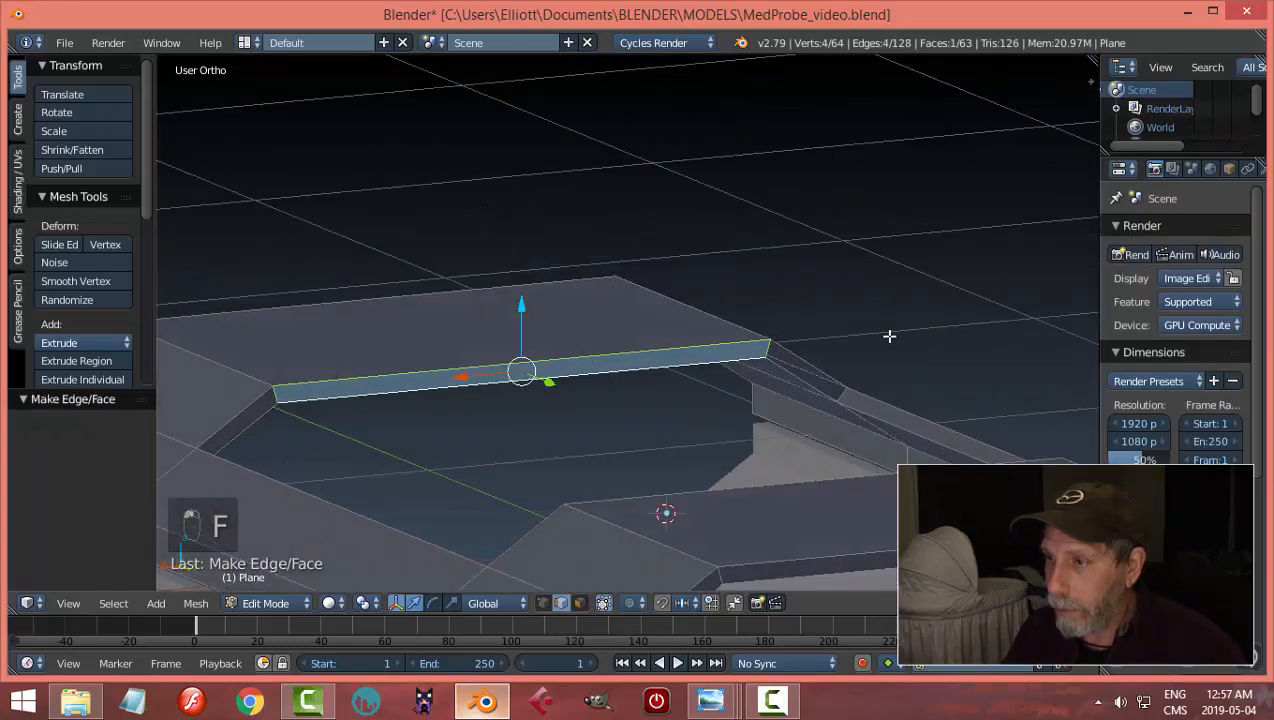
key(a)
Step: Fill a face between the outer and inner edges of the remaining sloped segment at that end of the opening, and deselect it
right_click(816, 364)
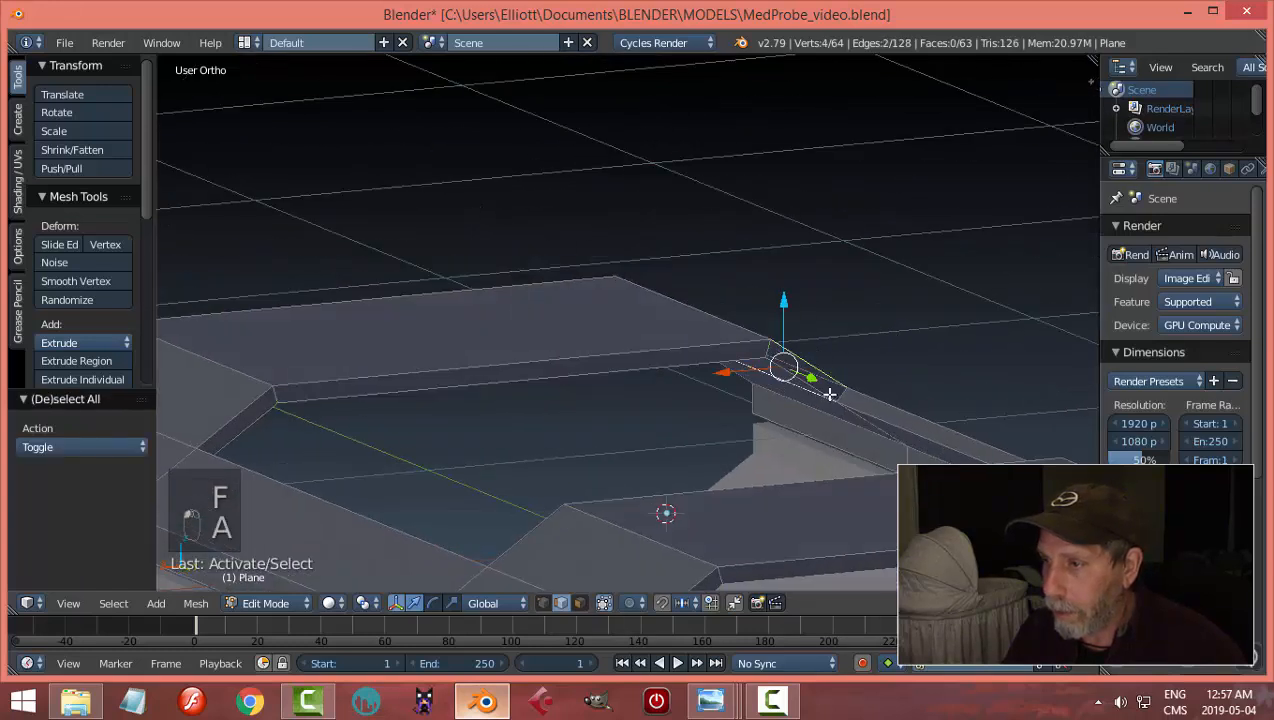
key(ctrl+z)
click(825, 388)
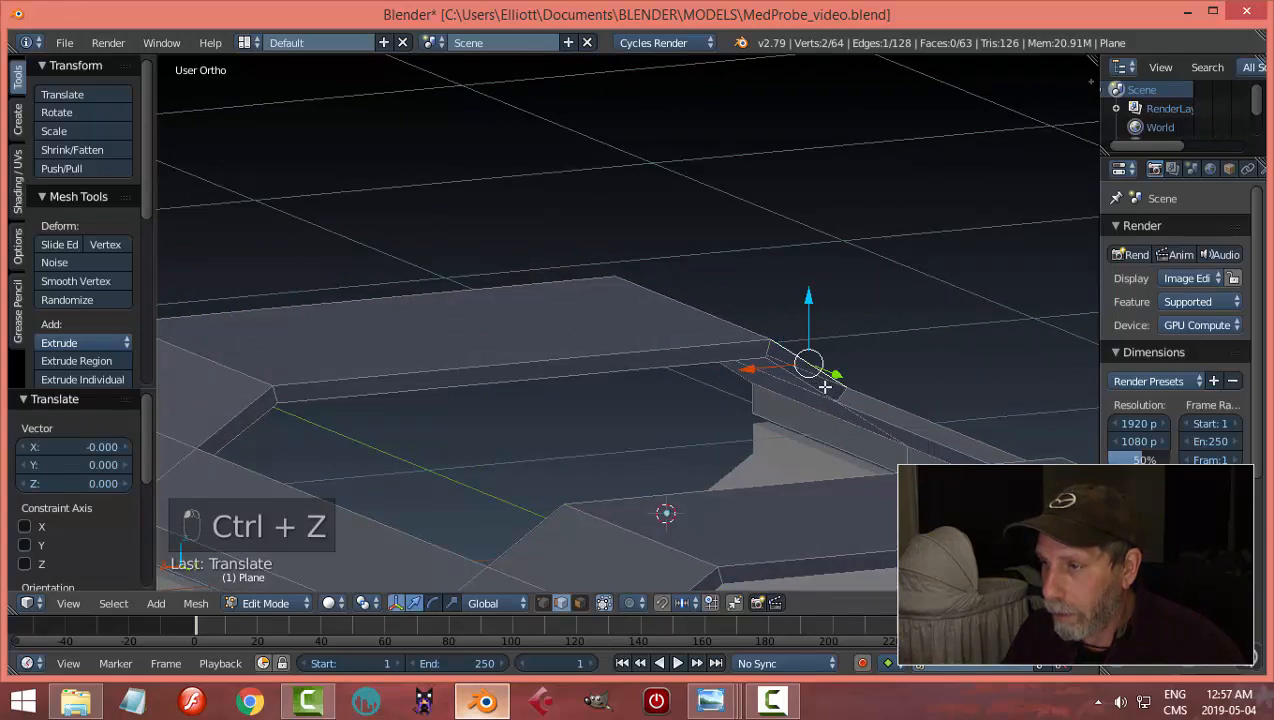
shift+middle_drag(843, 392, 751, 355)
key(a)
scroll(770, 354, up, 3)
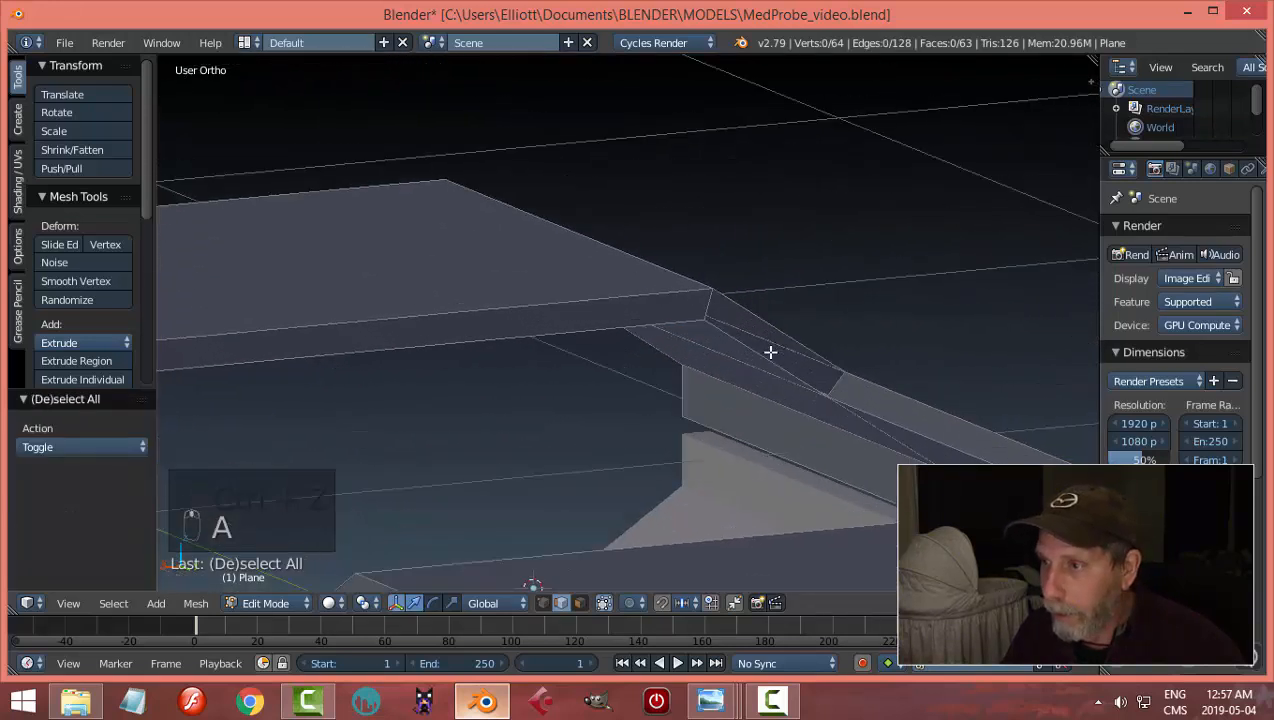
right_click(782, 330)
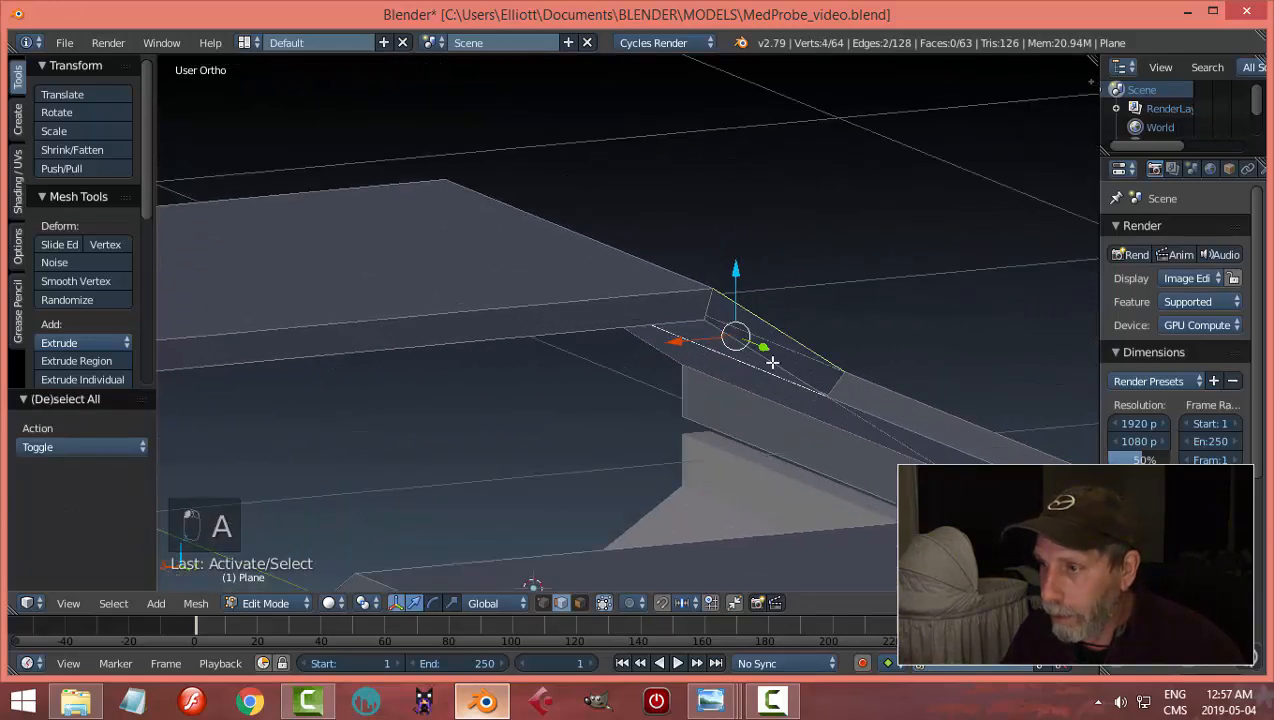
key(ctrl+z)
key(f)
key(a)
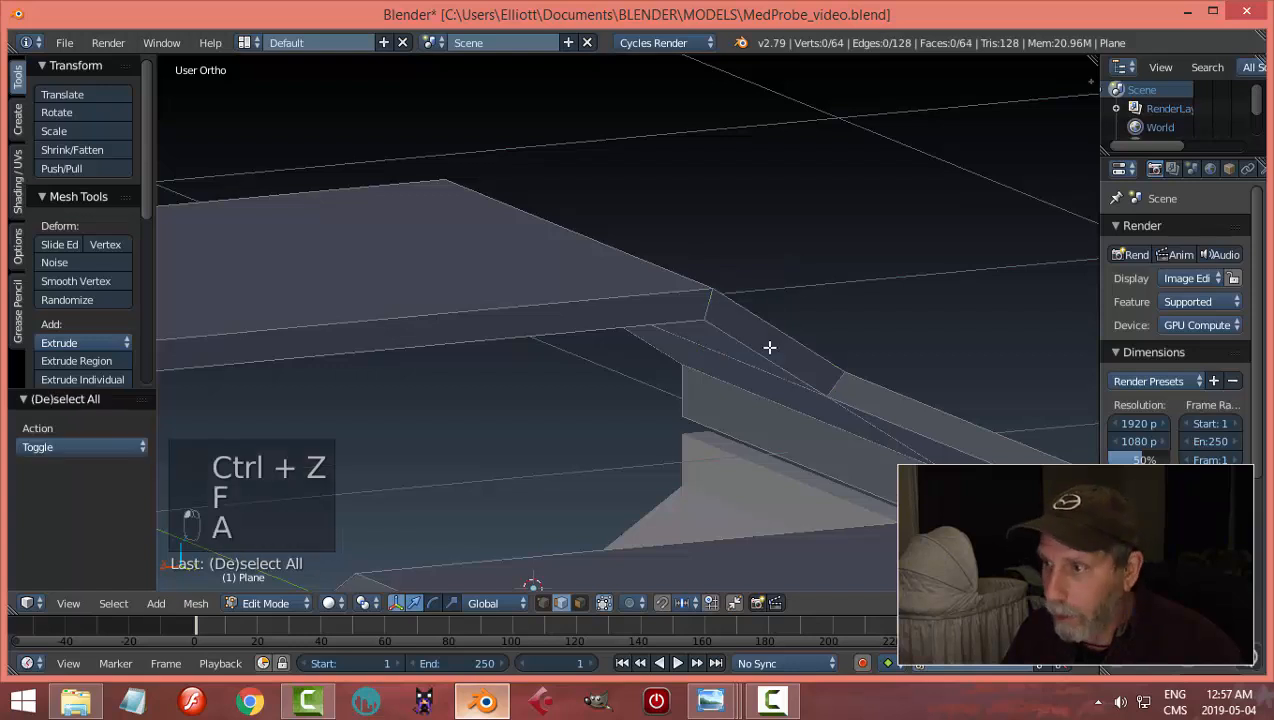
Step: Inspect the closed rim of the keypad opening in Object Mode and return the upper shell to Edit Mode
scroll(769, 347, down, 3)
middle_drag(769, 347, 902, 364)
key(Tab)
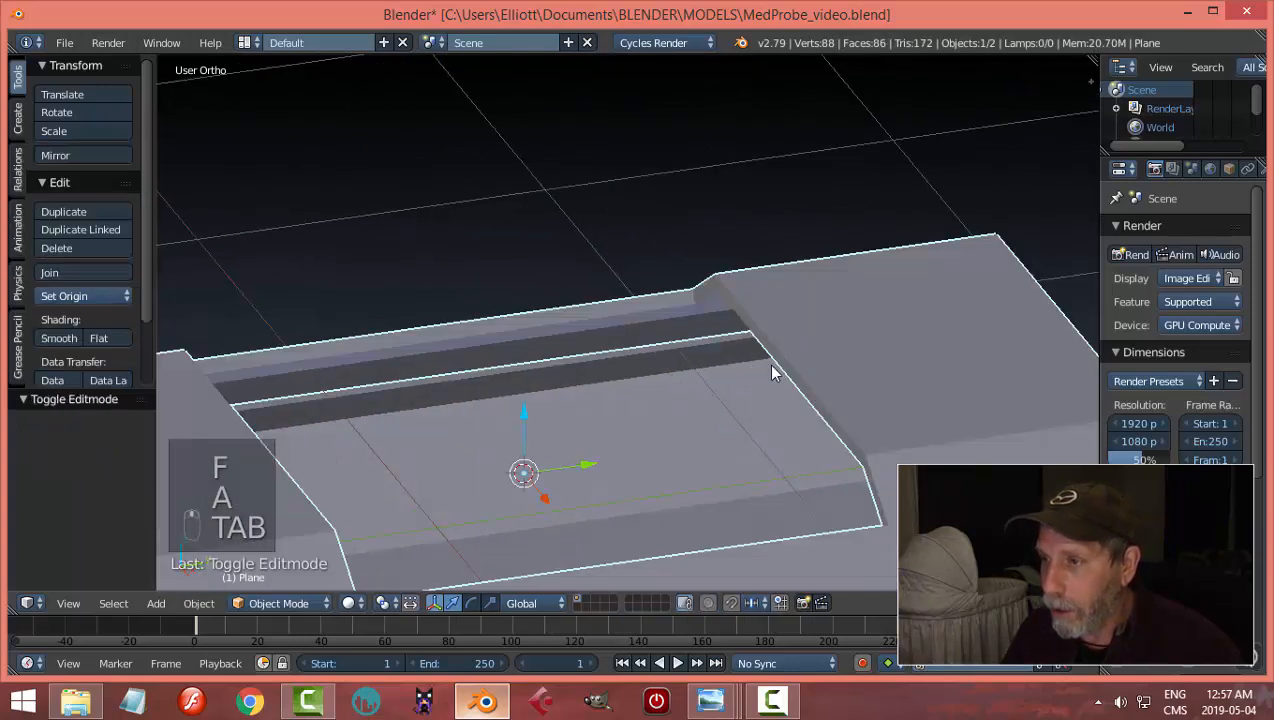
middle_drag(741, 346, 870, 365)
key(a)
key(a)
right_click(868, 362)
key(Tab)
middle_drag(947, 353, 916, 354)
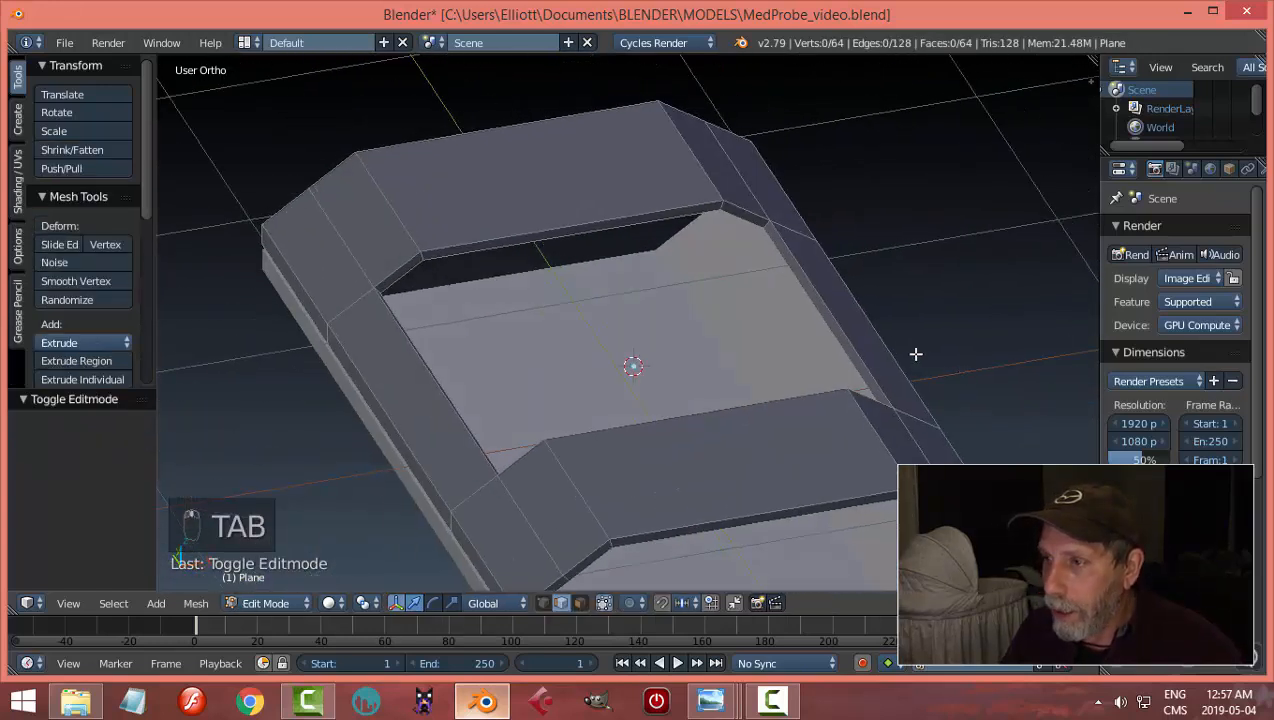
Step: Extrude the inner edges along both long sides of the opening and scale them inward along X to about 0.751
right_click(798, 278)
middle_drag(798, 278, 735, 342)
shift+right_click(546, 270)
key(e)
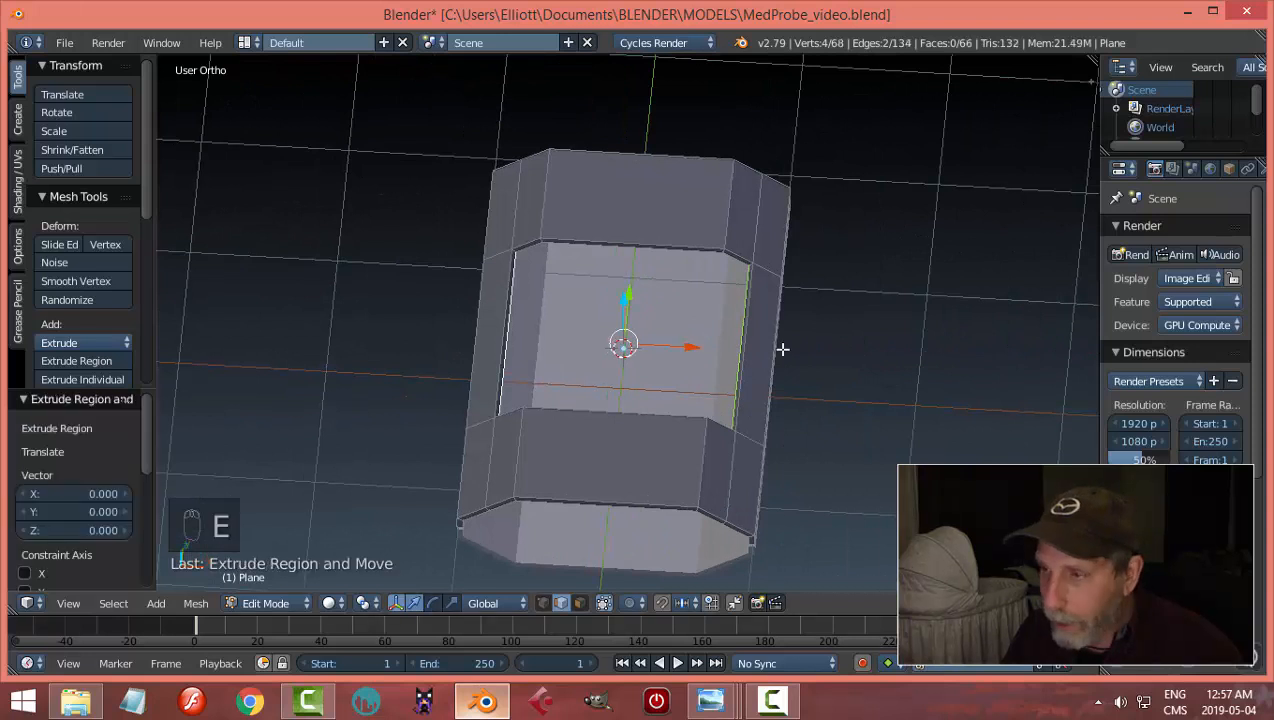
key(s)
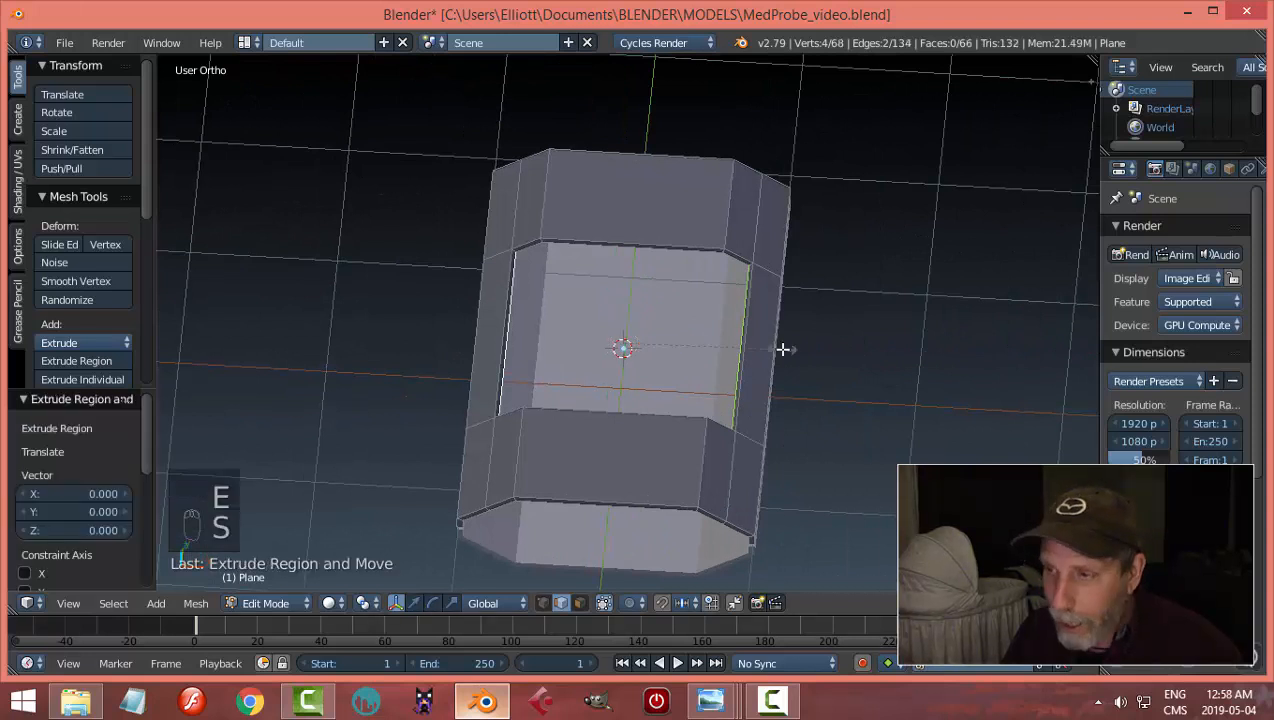
key(x)
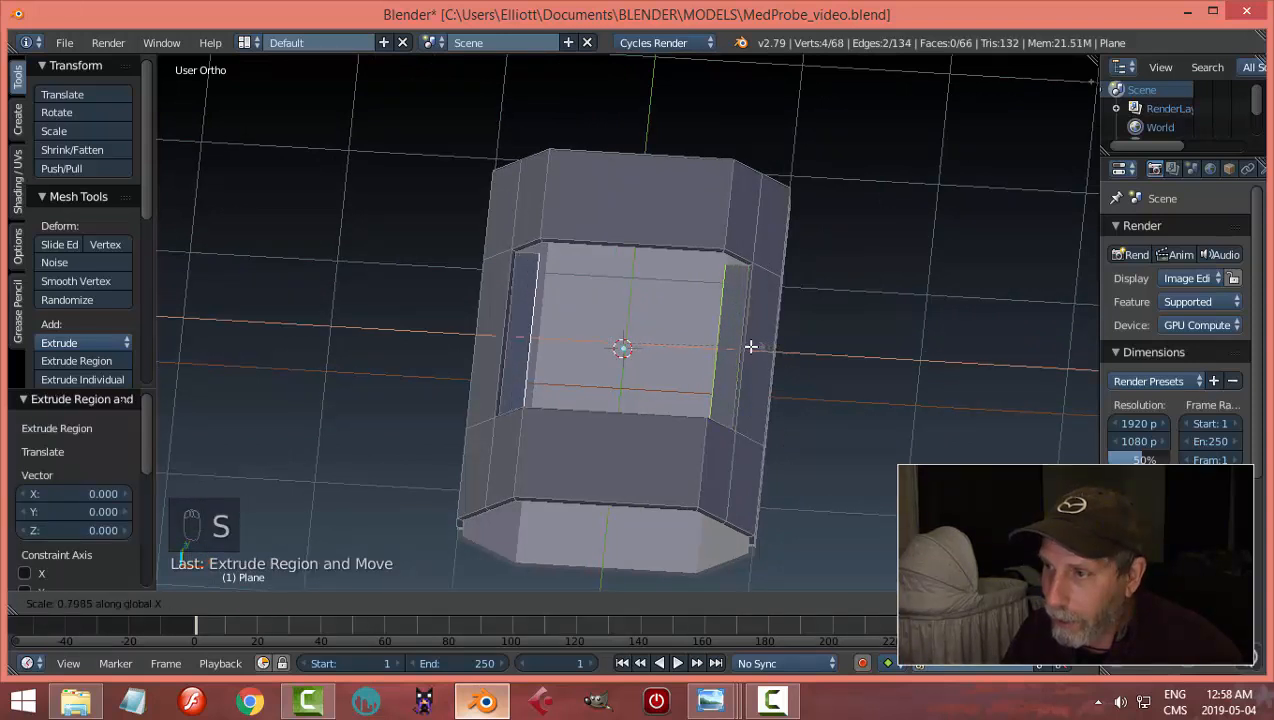
click(750, 346)
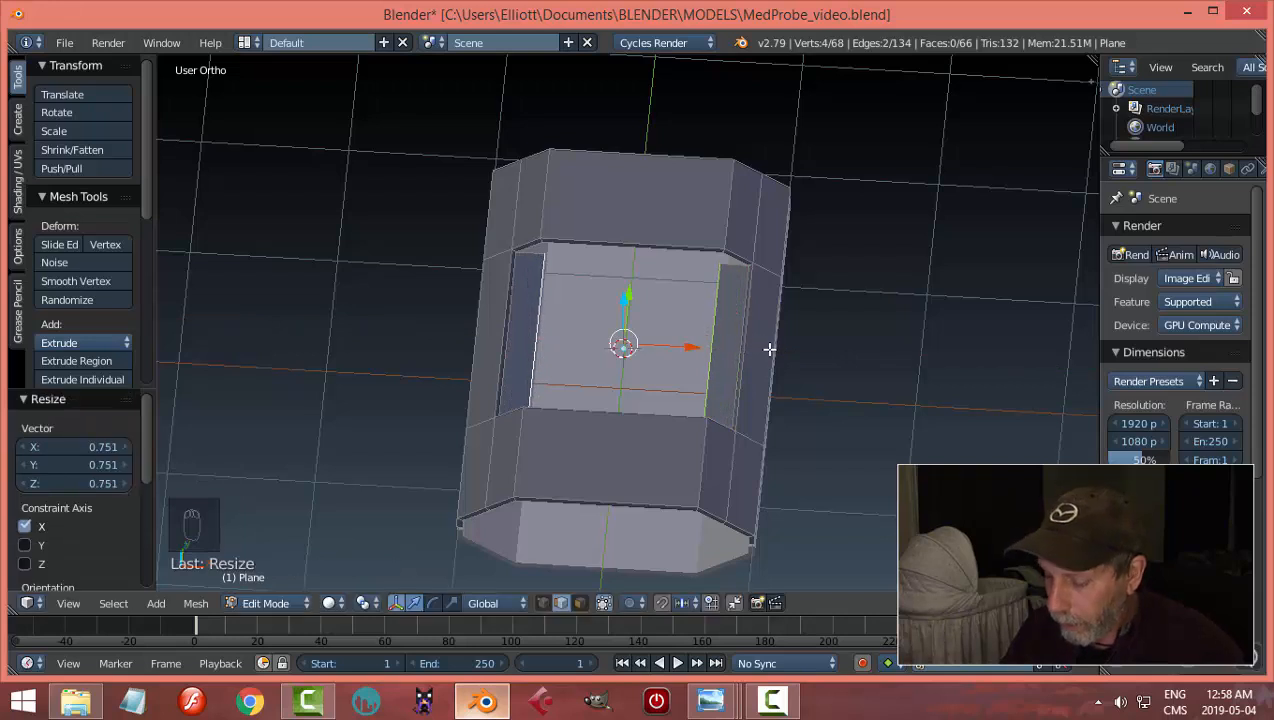
Step: In top view, scale the two extruded edges outward along X by about 1.06 to line up with the shell's bevel lines
key(KP_7)
scroll(769, 349, up, 4)
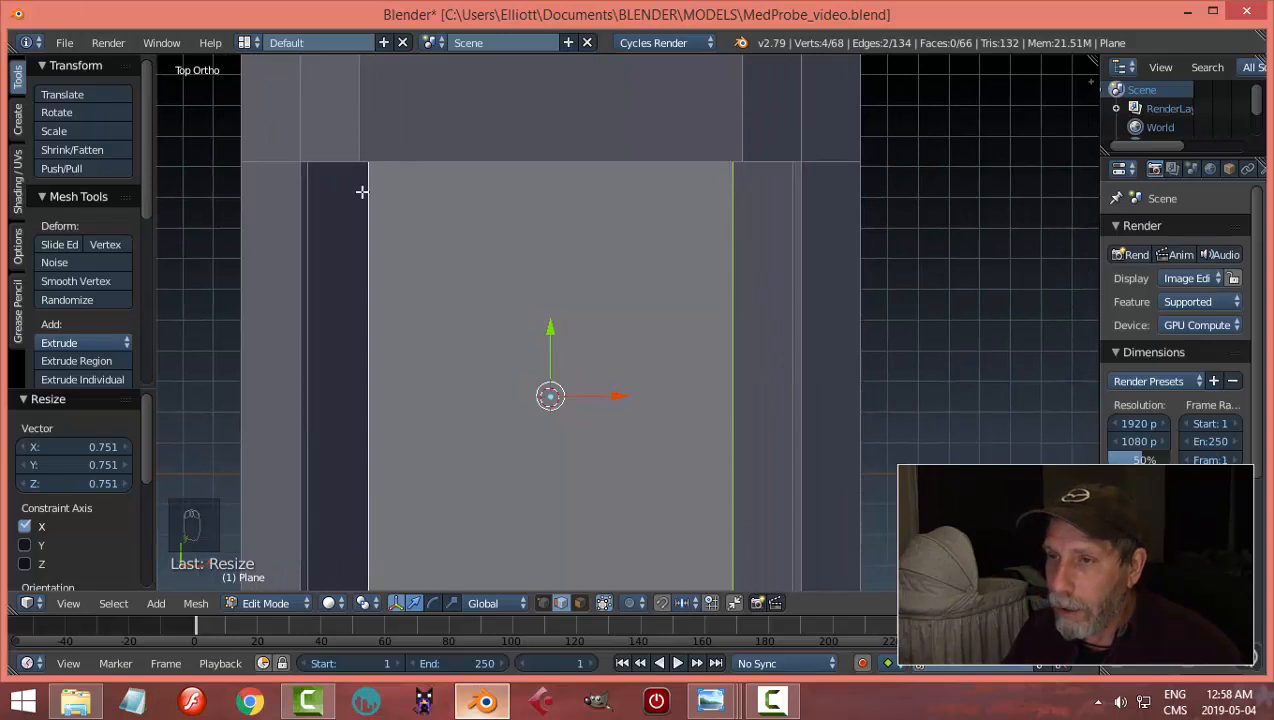
key(s)
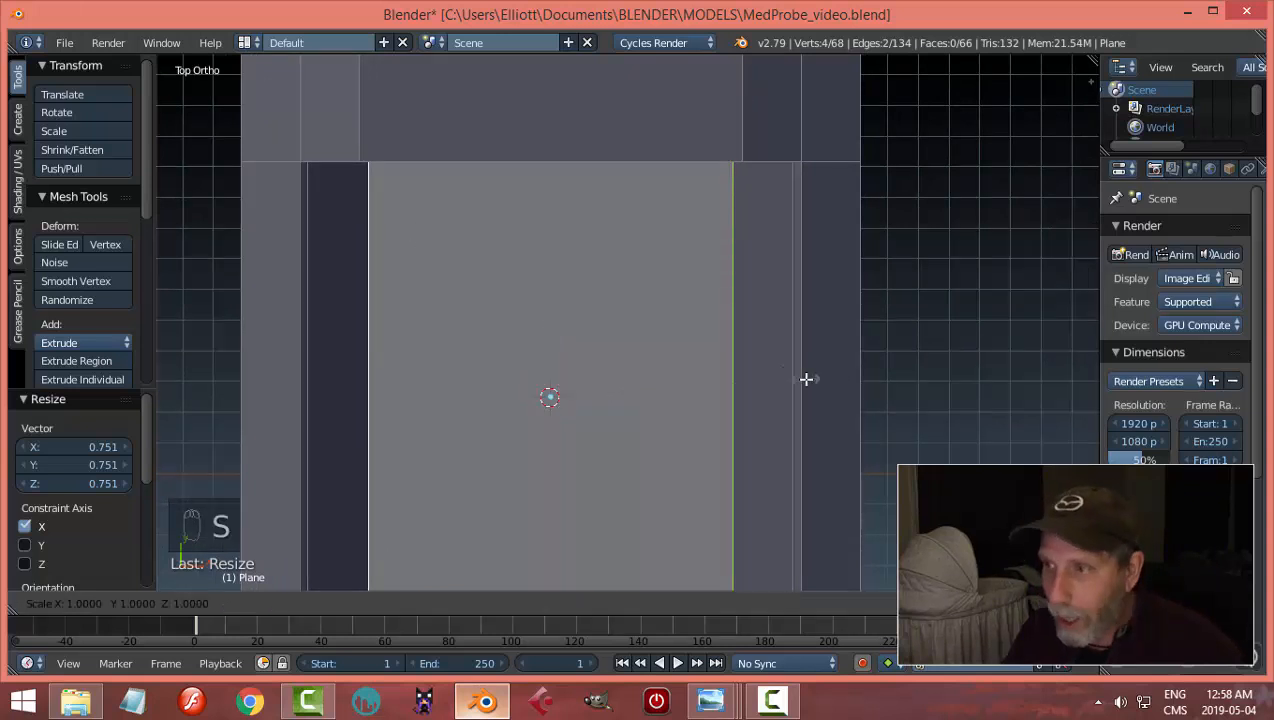
key(x)
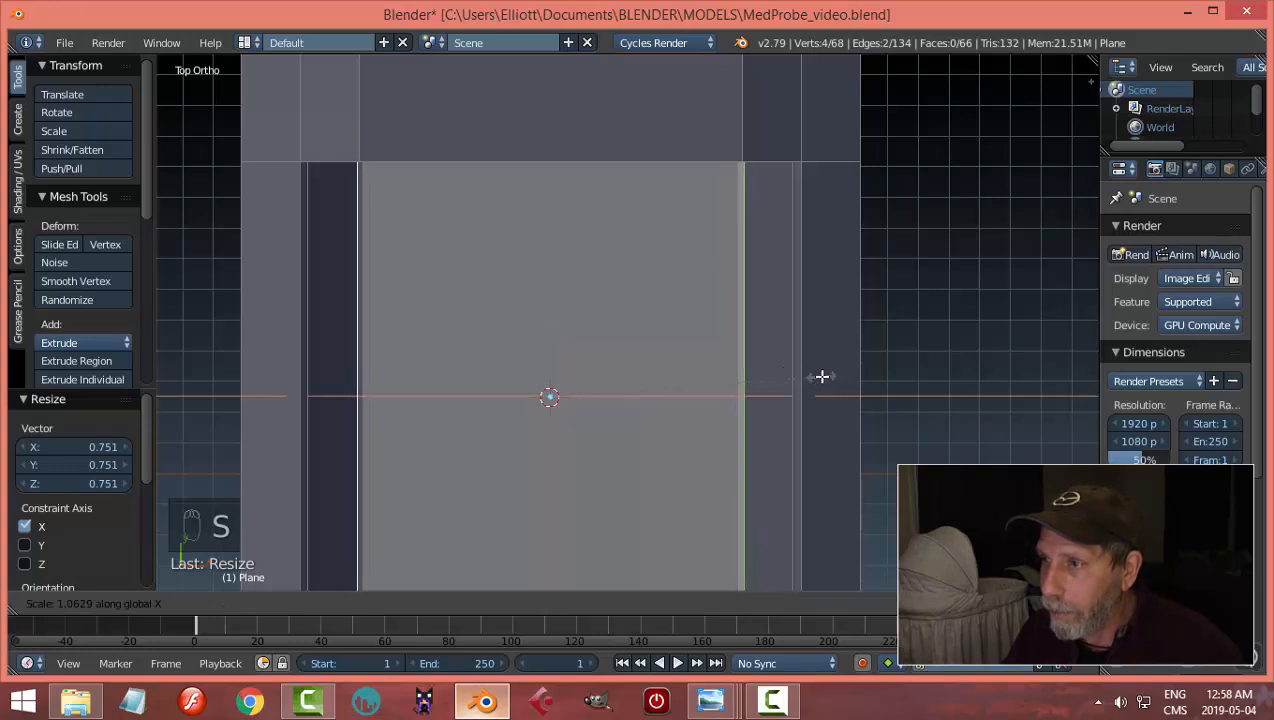
click(879, 398)
Step: Enable vertex snapping and move an inner corner vertex of one ledge about -0.019 along X to align with the rim corner
middle_drag(879, 398, 842, 264)
key(a)
key(ctrl+Tab)
click(817, 251)
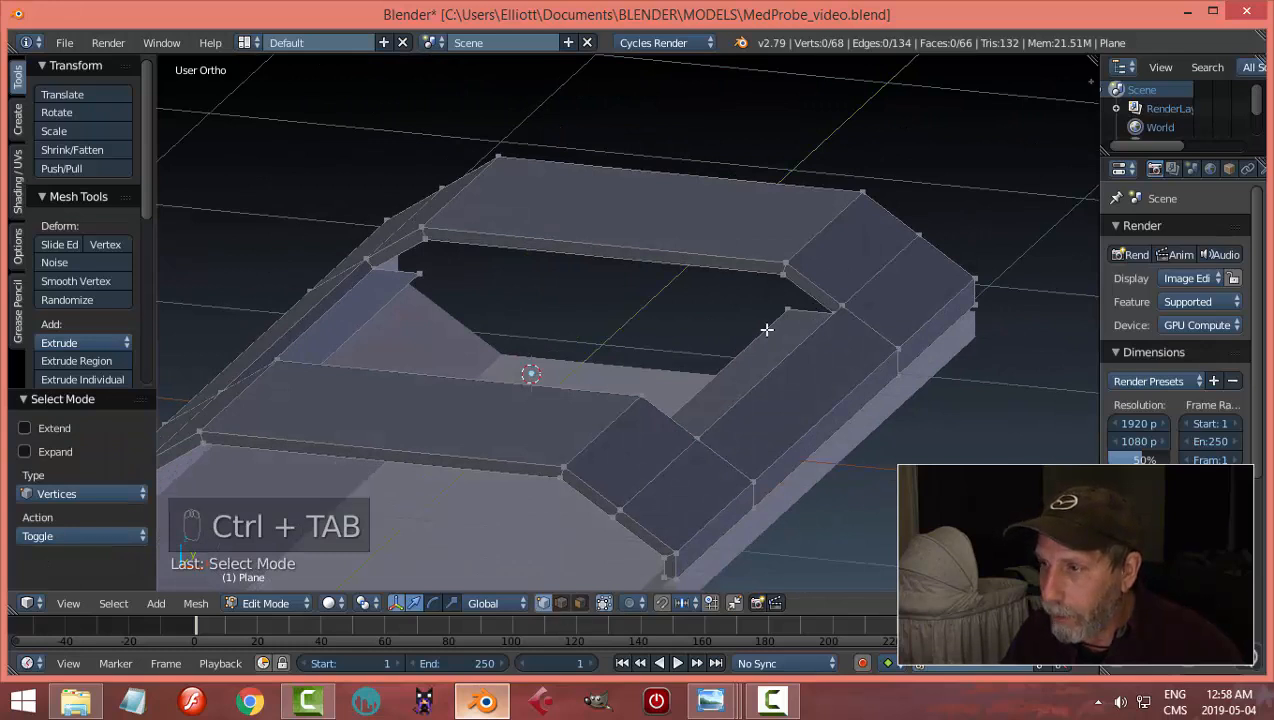
click(787, 310)
middle_drag(787, 310, 928, 354)
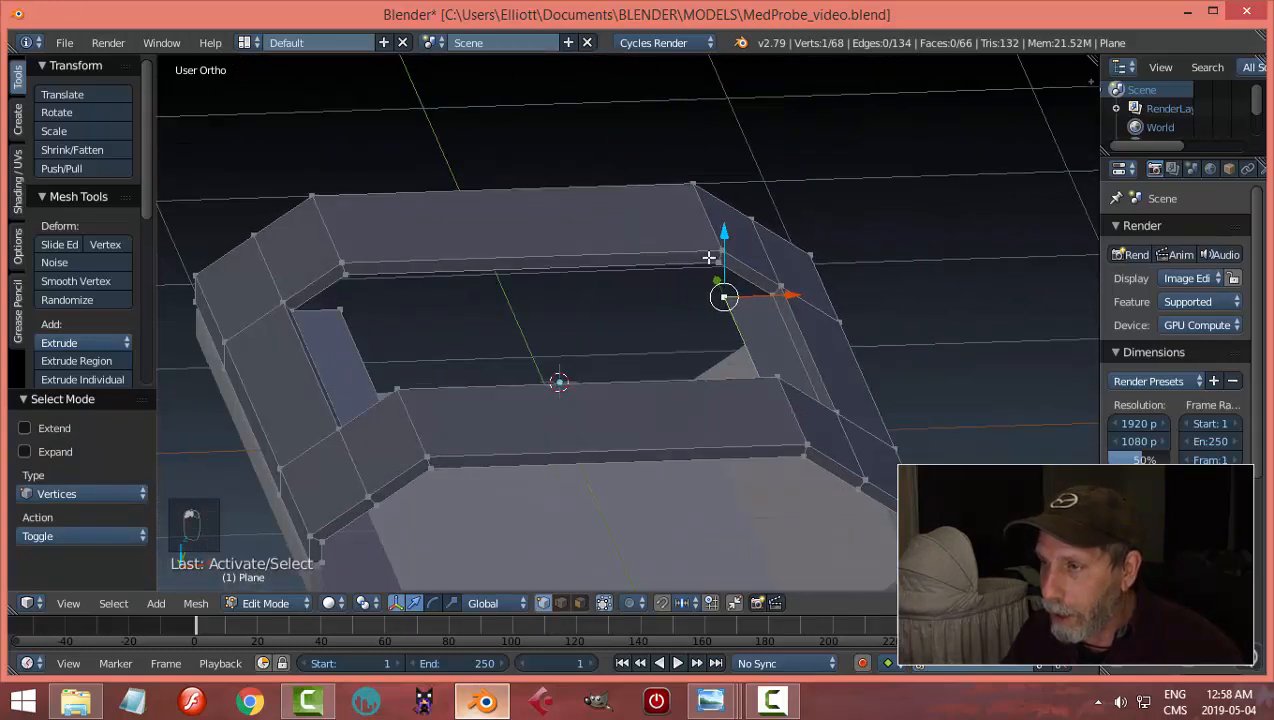
scroll(716, 268, up, 3)
shift+middle_drag(728, 276, 691, 290)
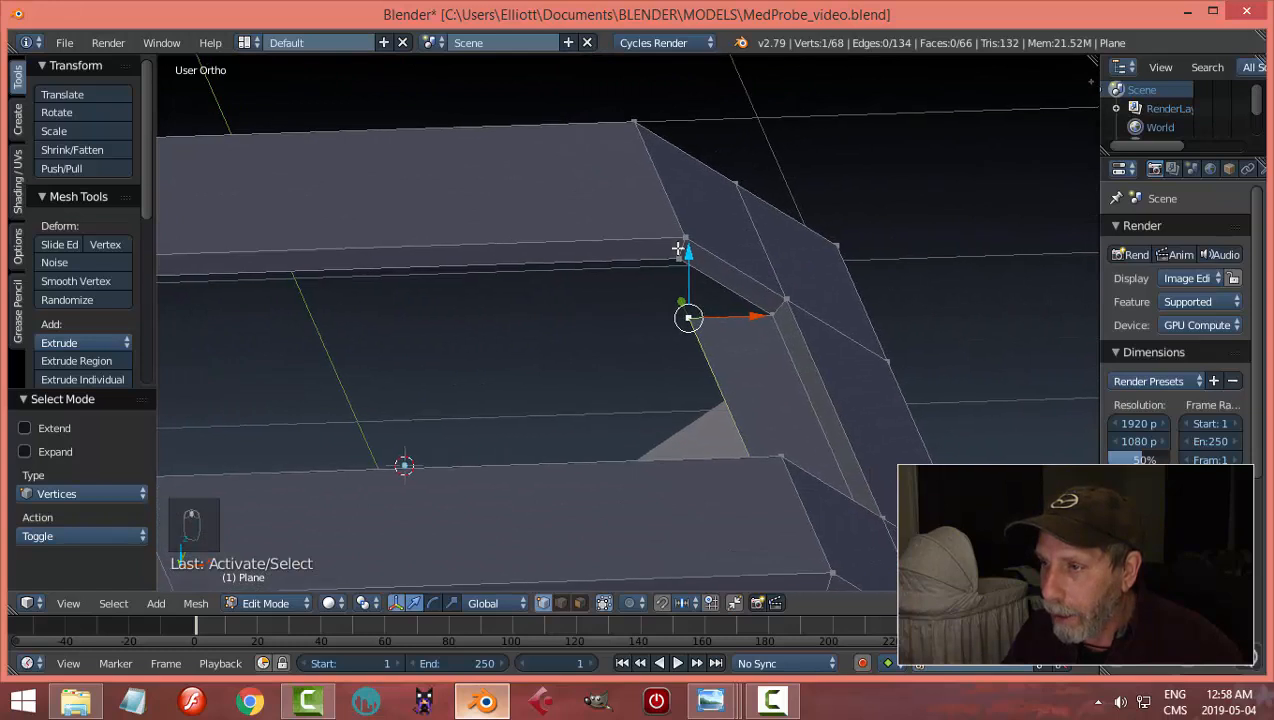
middle_drag(828, 336, 790, 318)
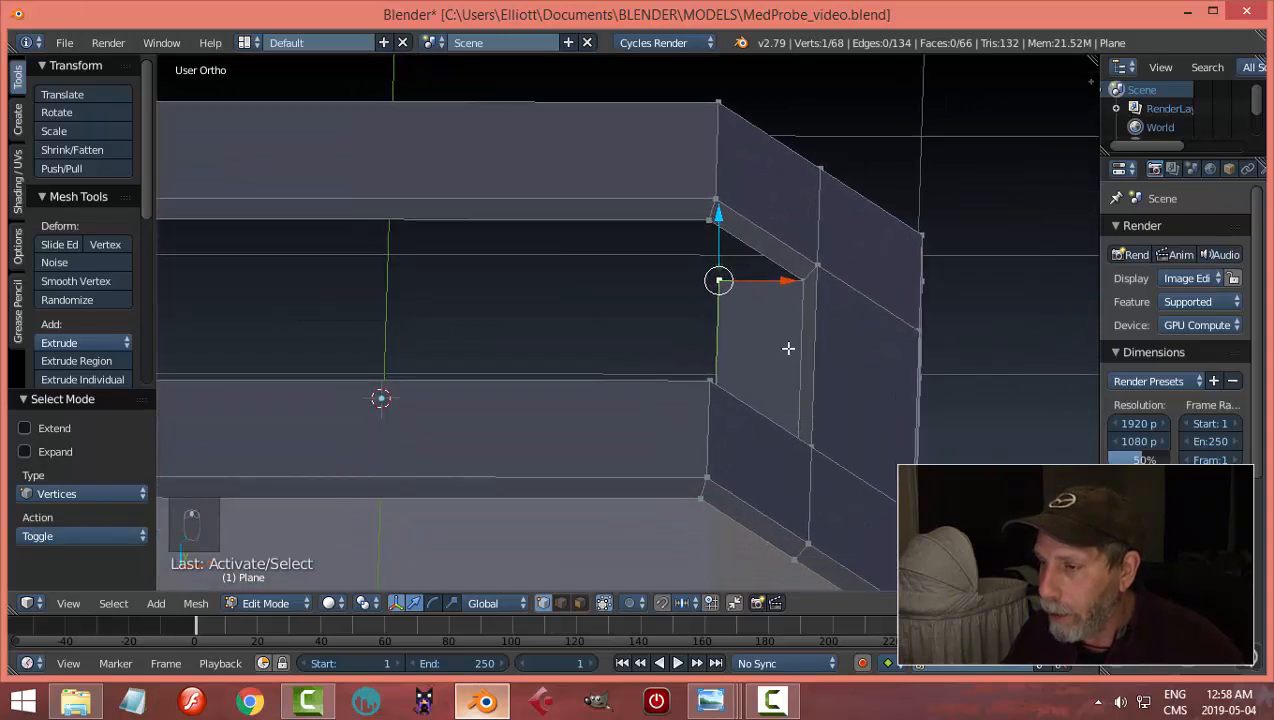
click(661, 603)
click(677, 603)
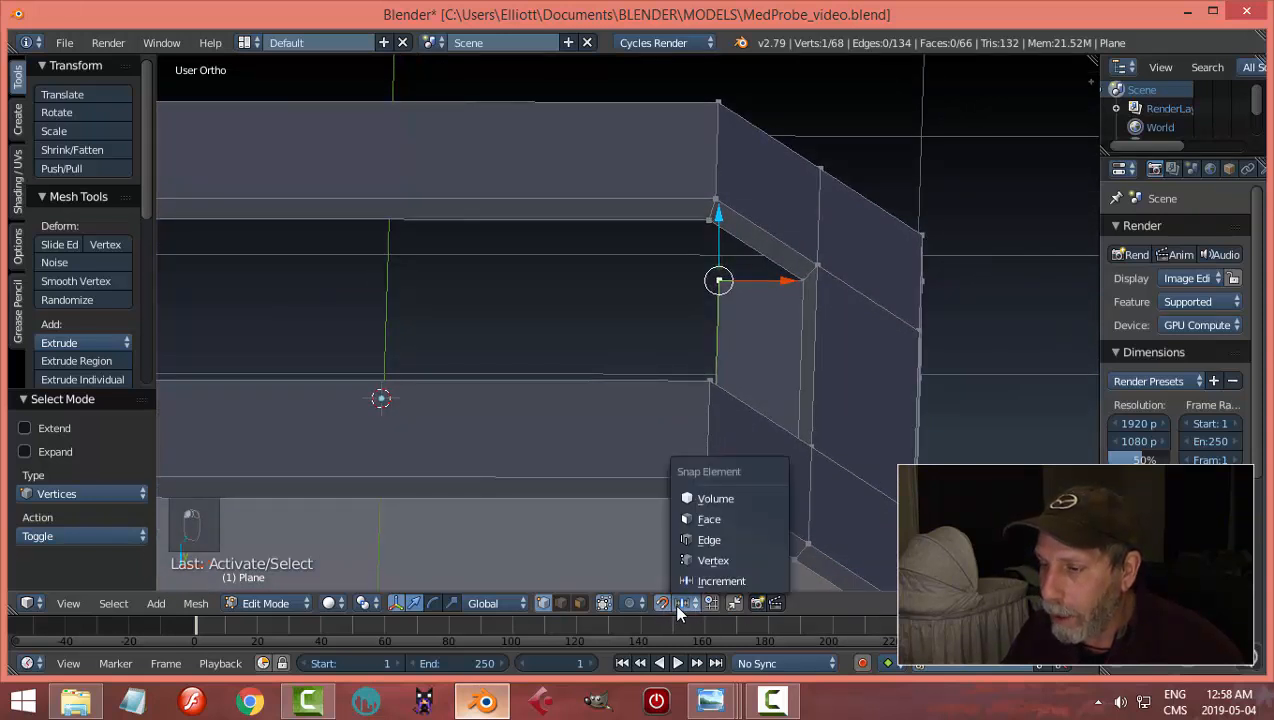
click(710, 560)
middle_drag(800, 390, 800, 364)
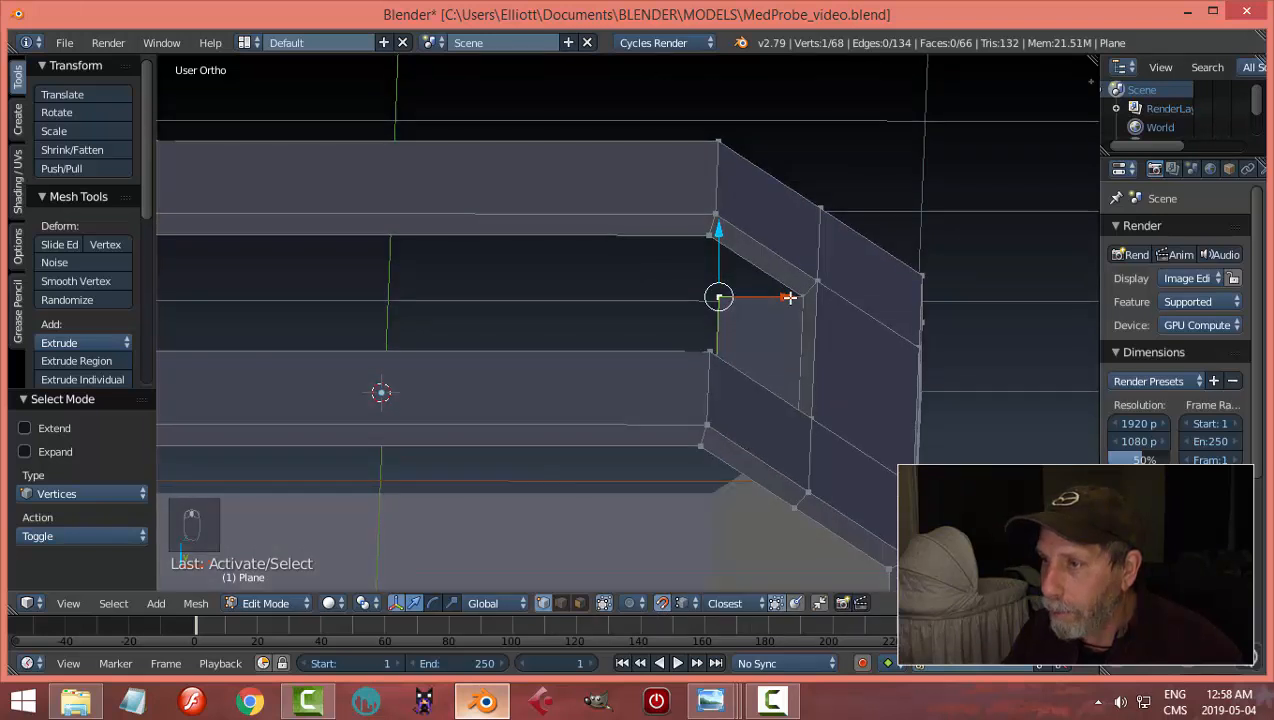
drag(789, 297, 707, 256)
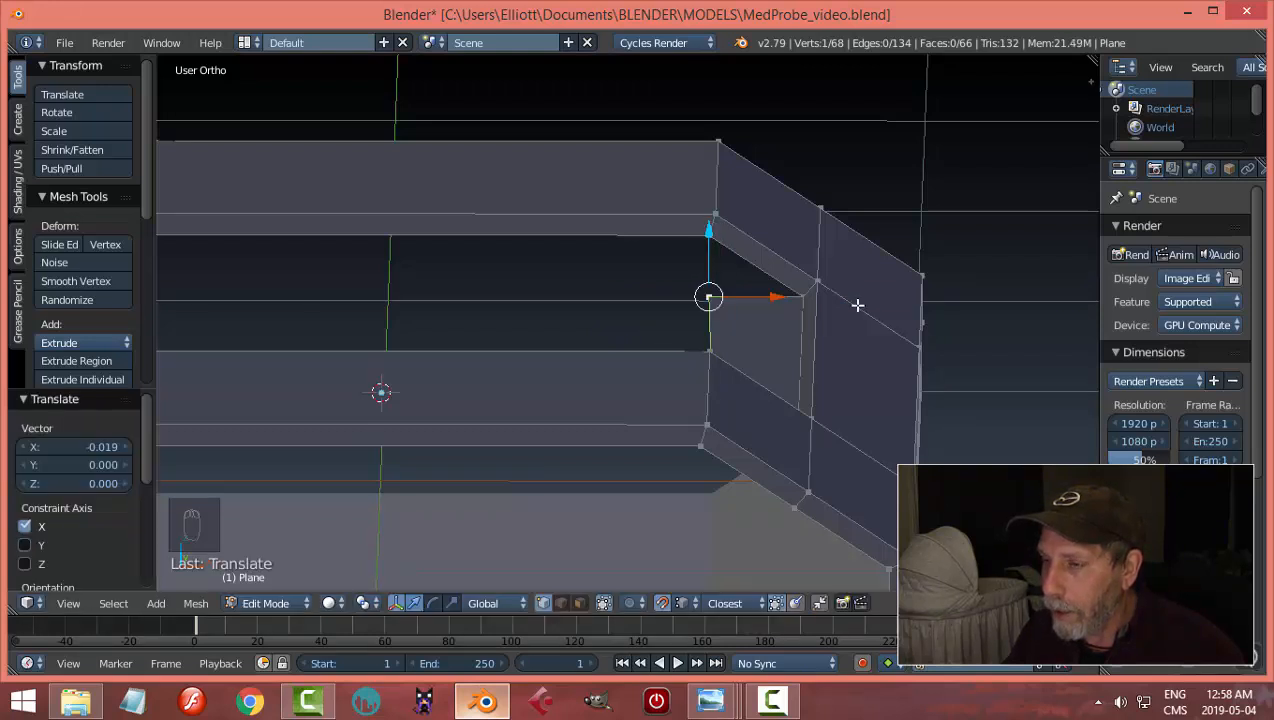
Step: Snap the inner corner vertex at the other end of the same ledge along X to its rim corner
middle_drag(857, 305, 474, 347)
right_click(414, 124)
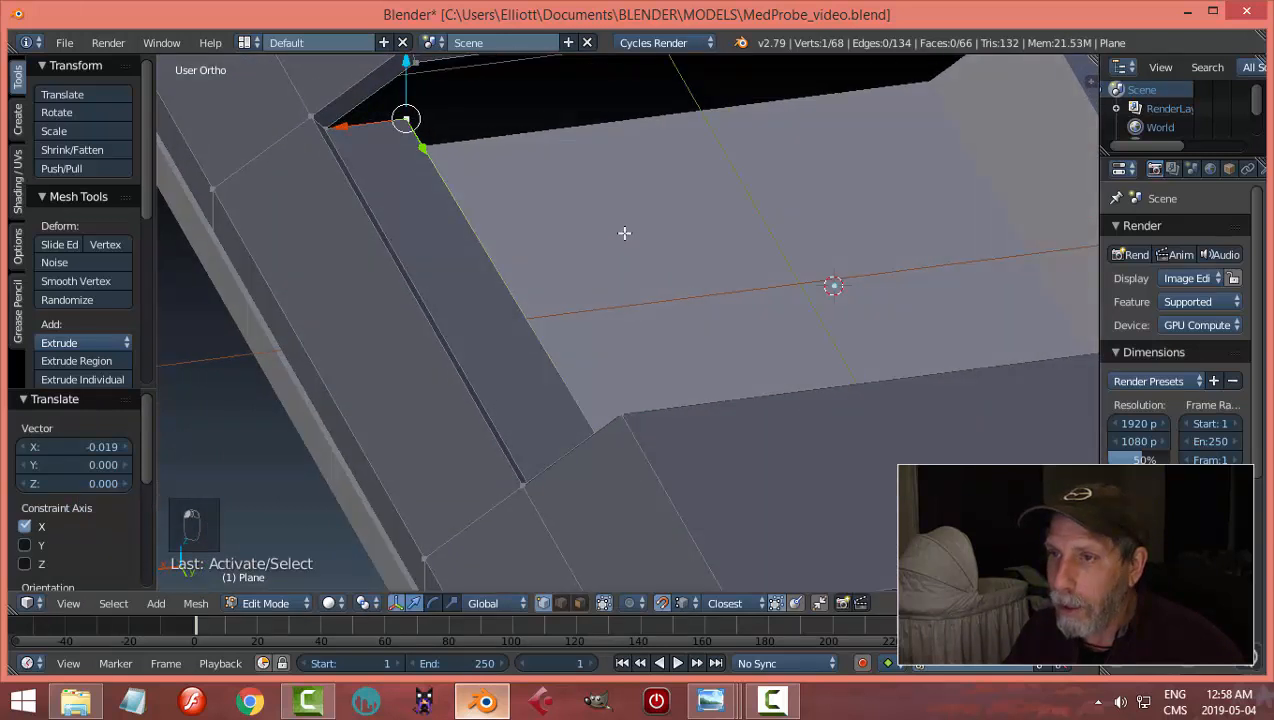
middle_drag(414, 124, 530, 221)
drag(422, 190, 498, 137)
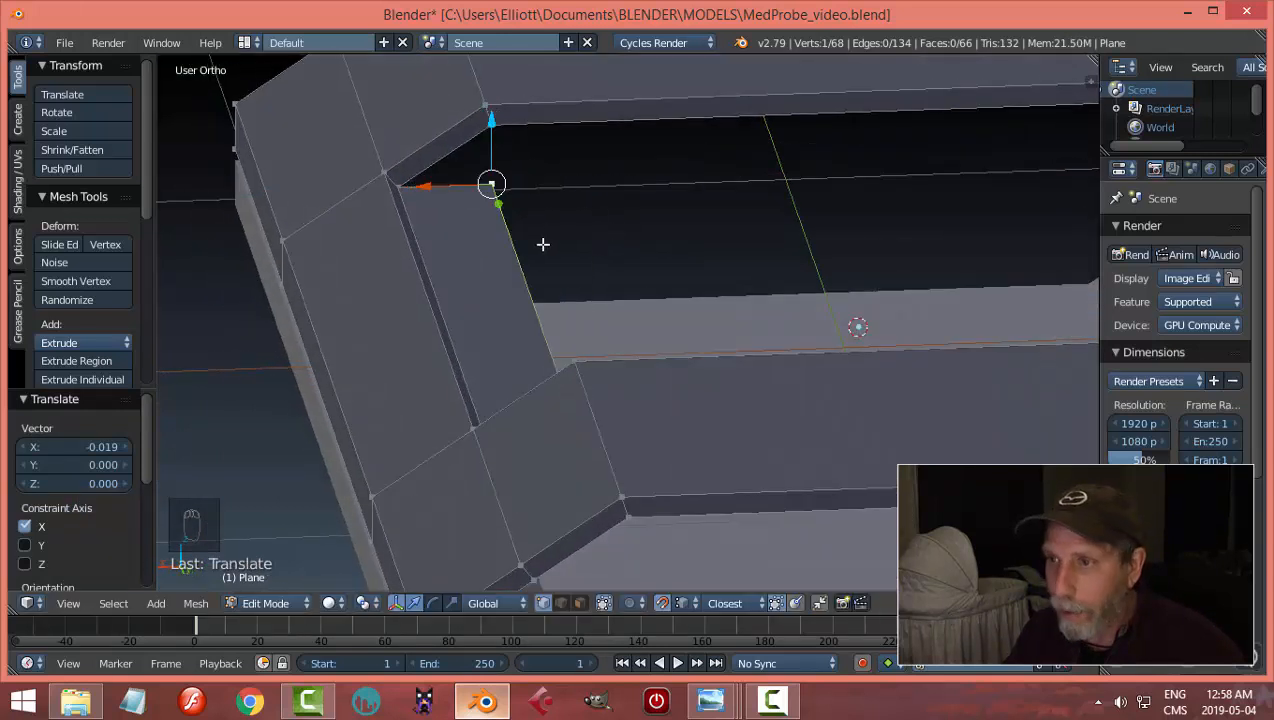
Step: Snap one inner corner vertex of the opposite ledge about 0.019 along X to align with its rim corner
middle_drag(543, 244, 862, 245)
middle_drag(460, 265, 698, 291)
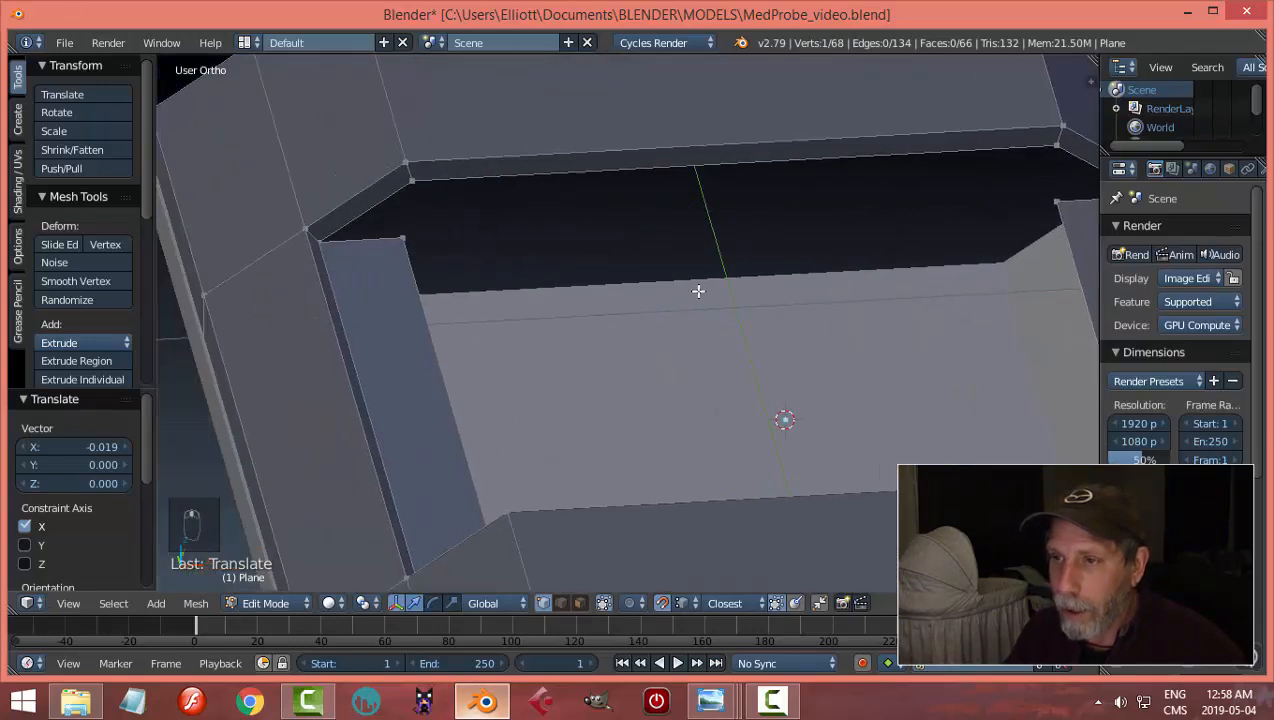
right_click(401, 239)
middle_drag(403, 239, 472, 247)
drag(472, 259, 429, 214)
Step: Snap the last inner corner vertex of the opposite ledge along X to its rim corner and deselect it
middle_drag(532, 282, 905, 249)
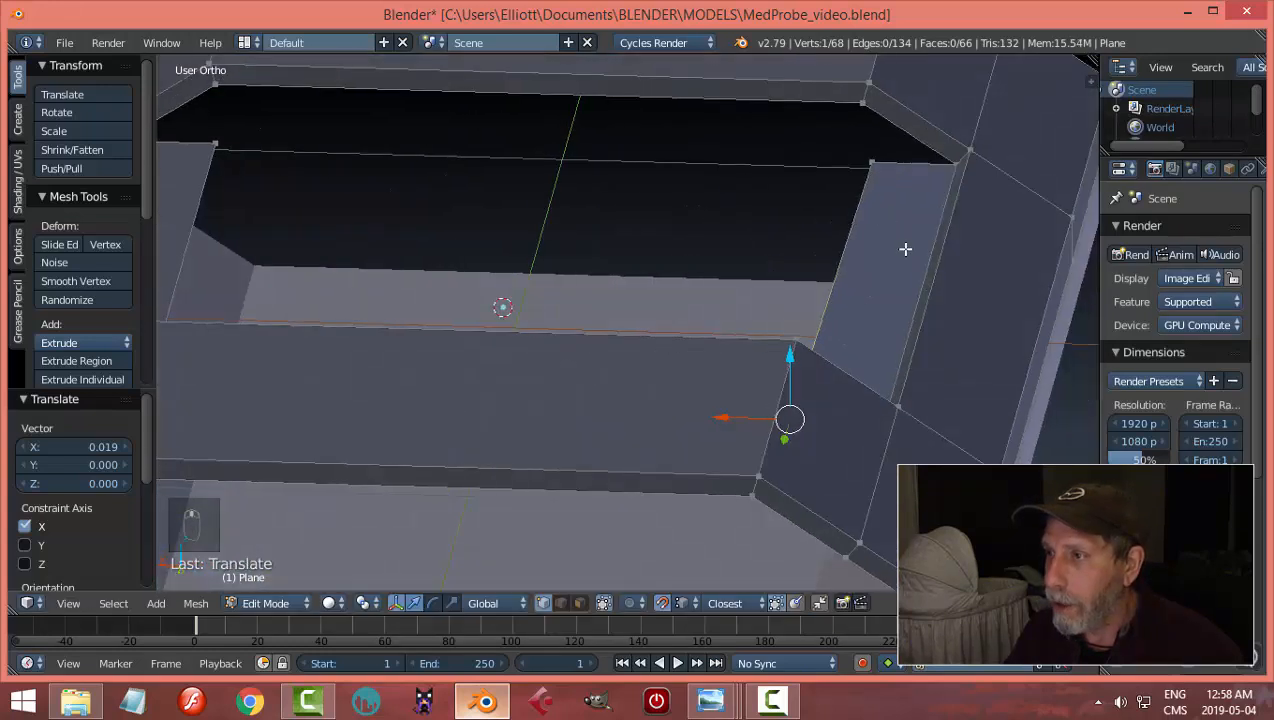
right_click(867, 155)
drag(810, 161, 861, 118)
key(a)
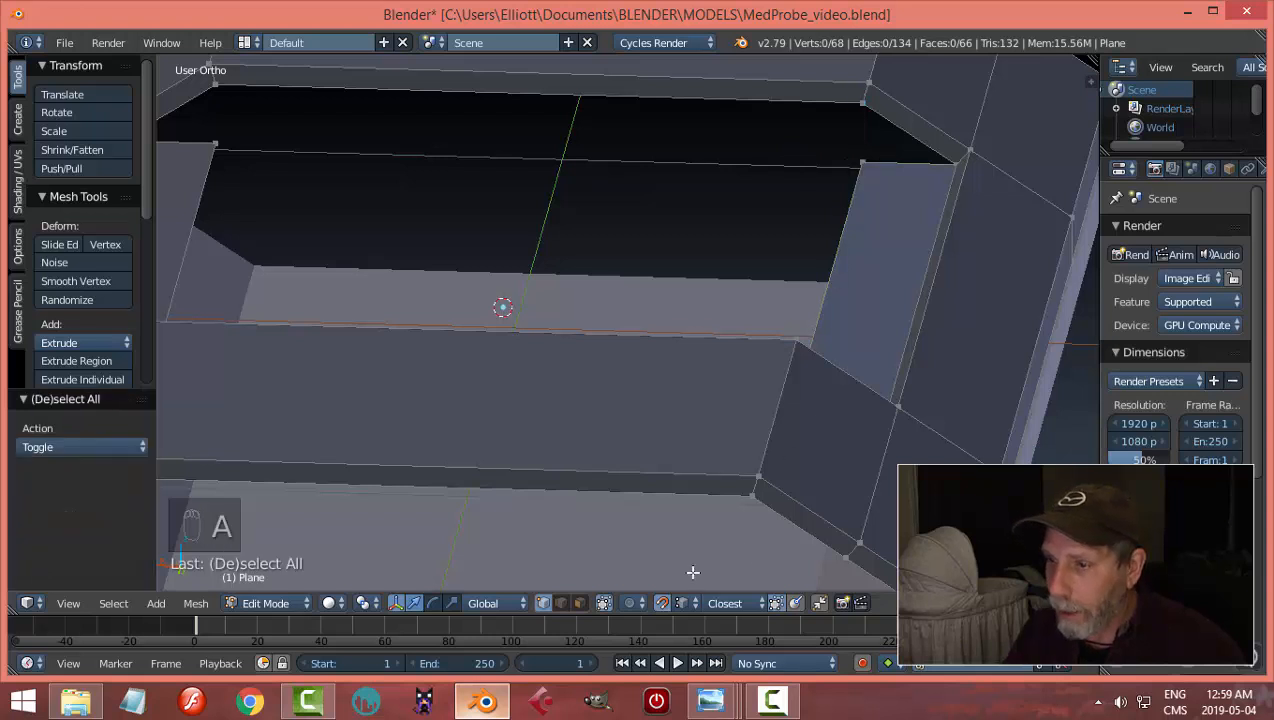
Step: In edge select mode, fill the recess floor with a face between the inner edges of the two ledges, and deselect it
key(ctrl+Tab)
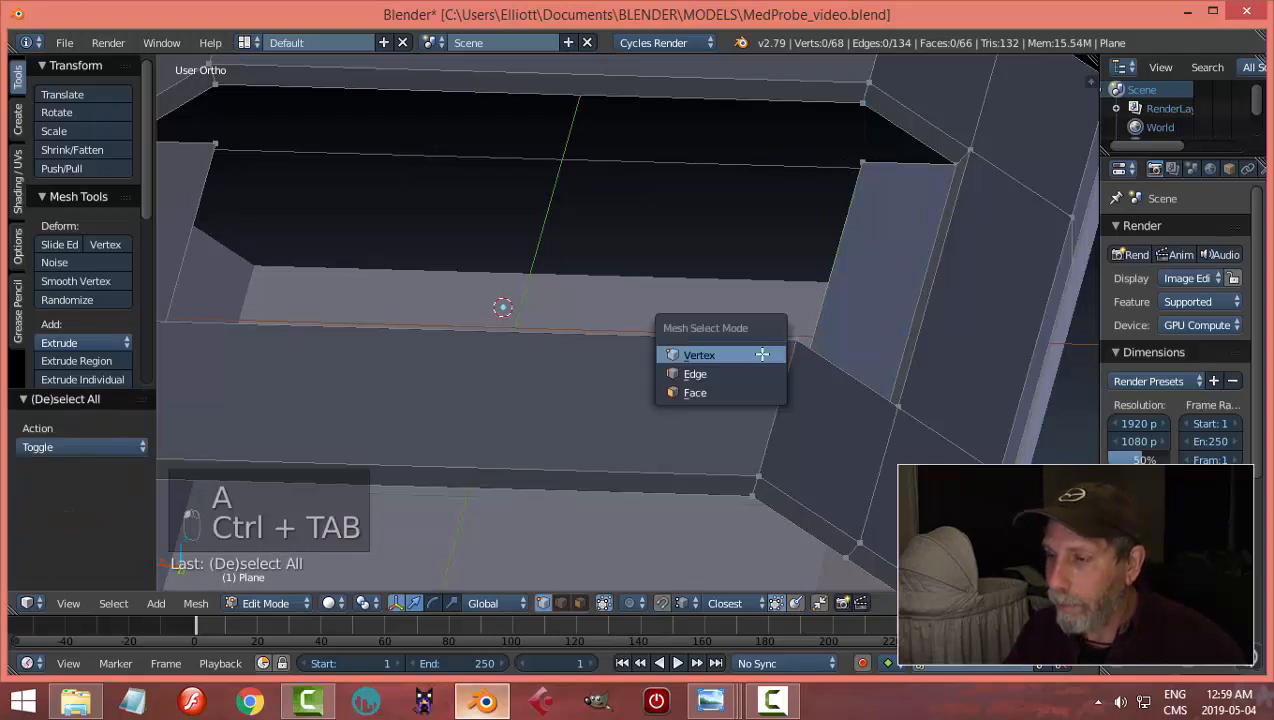
click(702, 384)
key(ctrl+Tab)
click(638, 358)
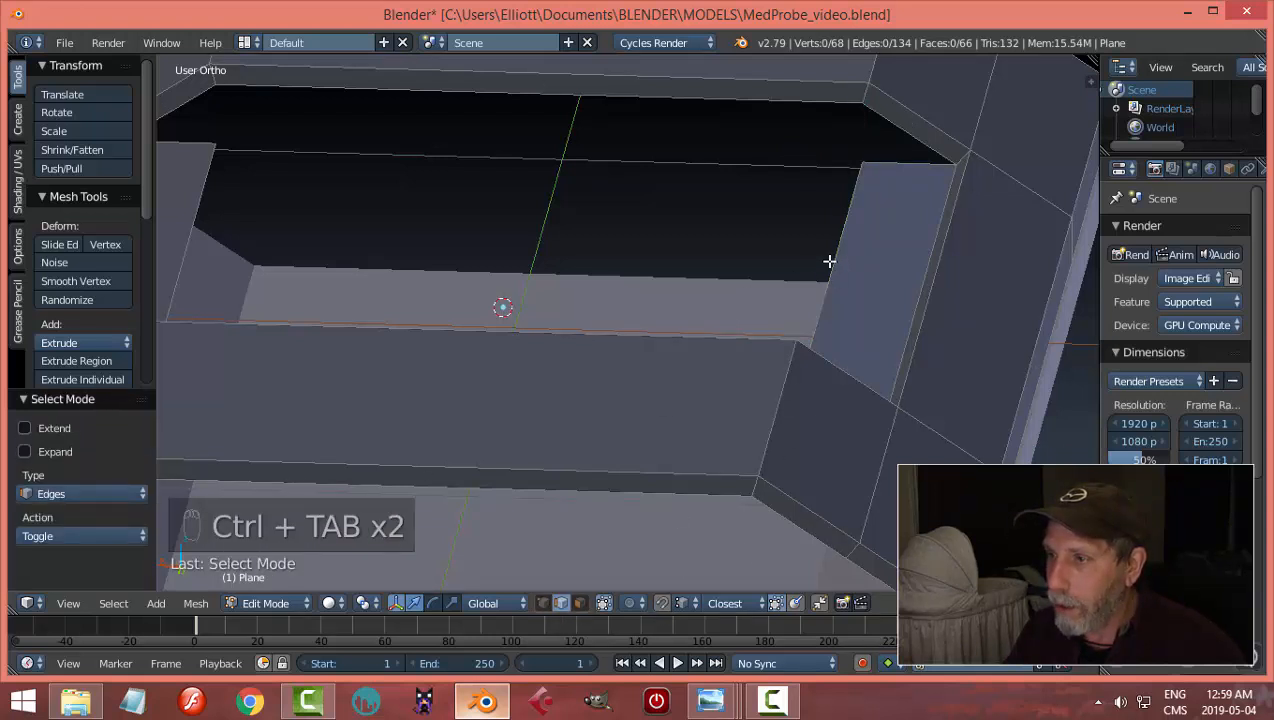
right_click(832, 262)
shift+right_click(187, 243)
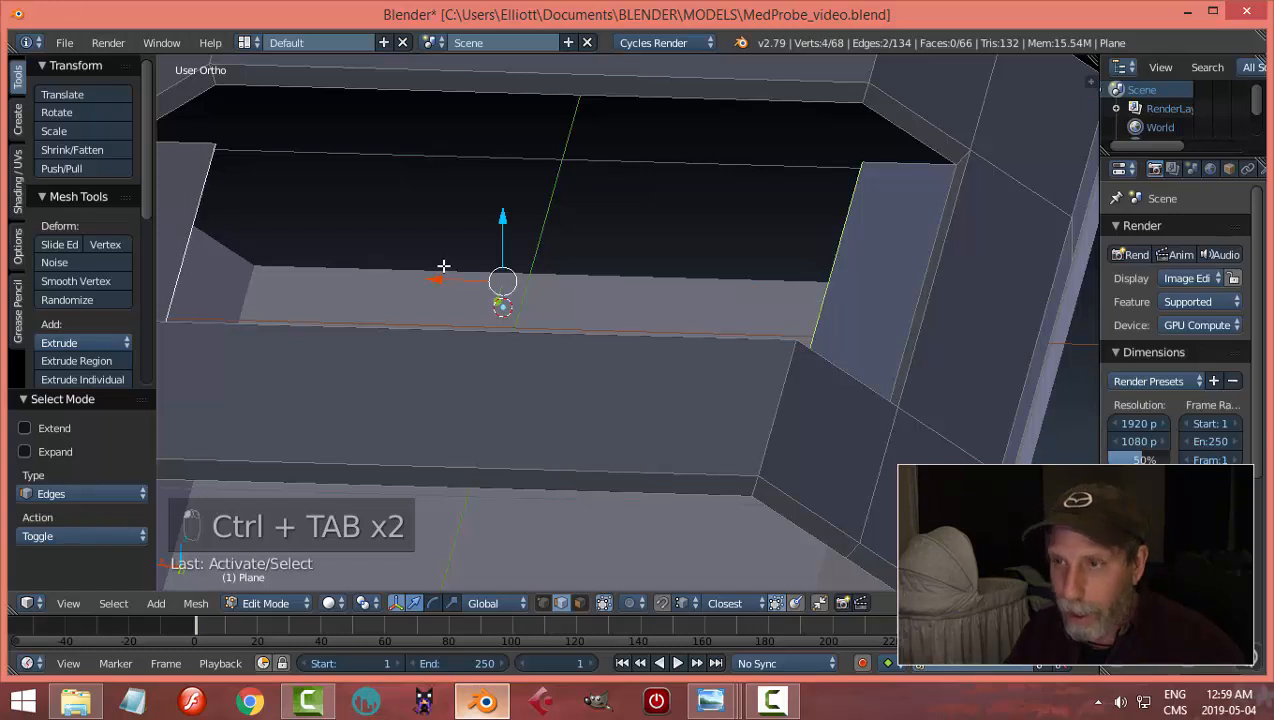
key(f)
key(a)
scroll(560, 290, down, 5)
scroll(569, 295, up, 6)
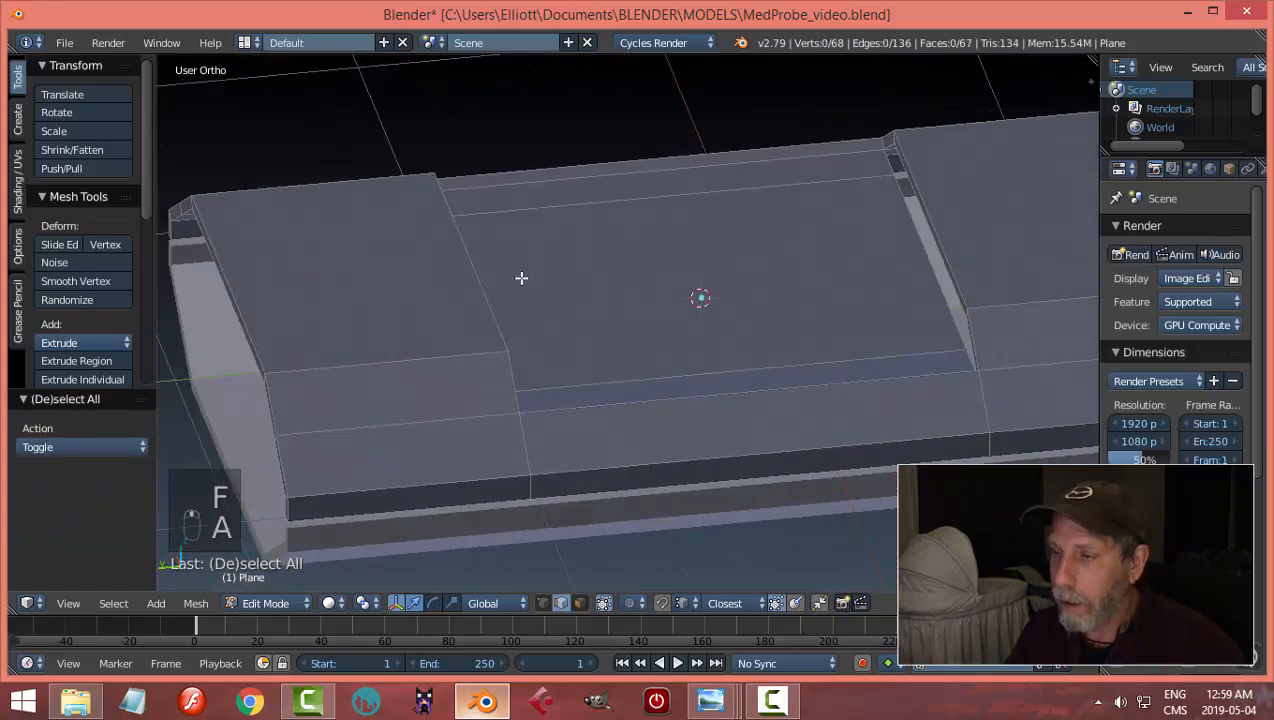
Step: Fill a vertical face between the rim's lower crosswise edge and the recess floor edge at one end, switching to vertex select mode
middle_drag(521, 278, 421, 262)
middle_drag(572, 319, 514, 265)
right_click(514, 265)
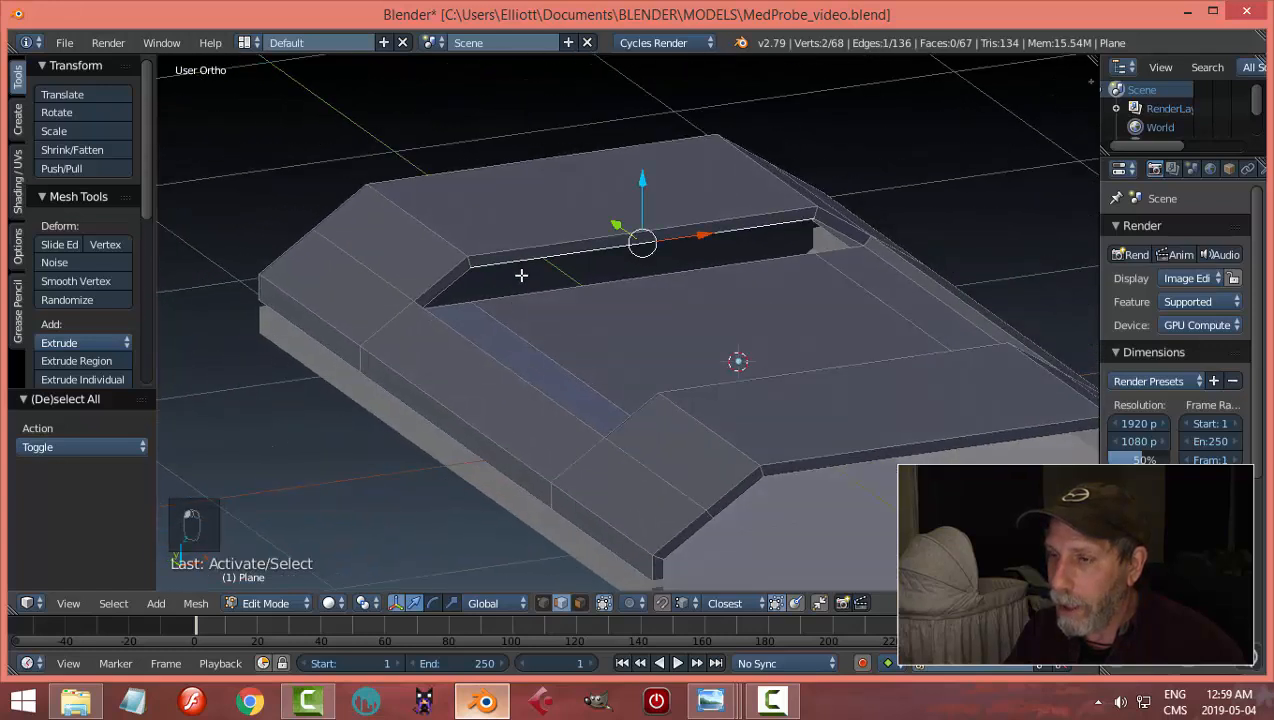
shift+right_click(530, 289)
key(ctrl+Tab)
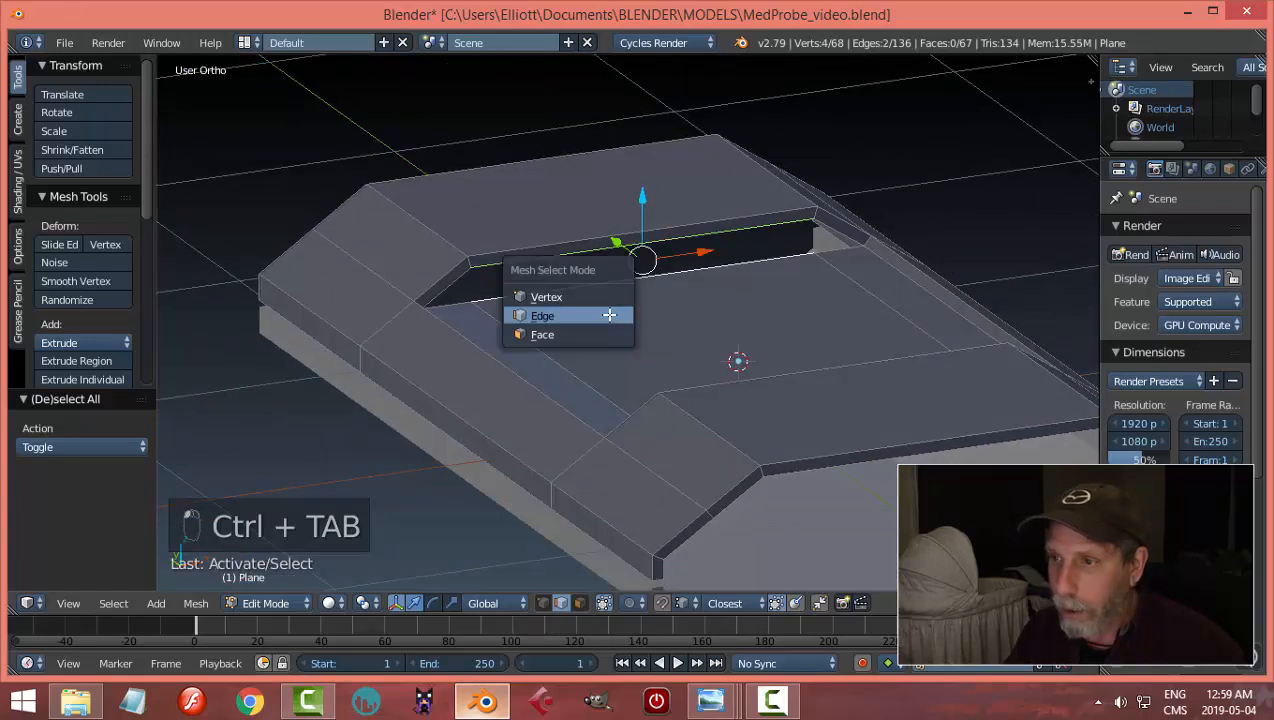
key(Up)
key(Return)
key(f)
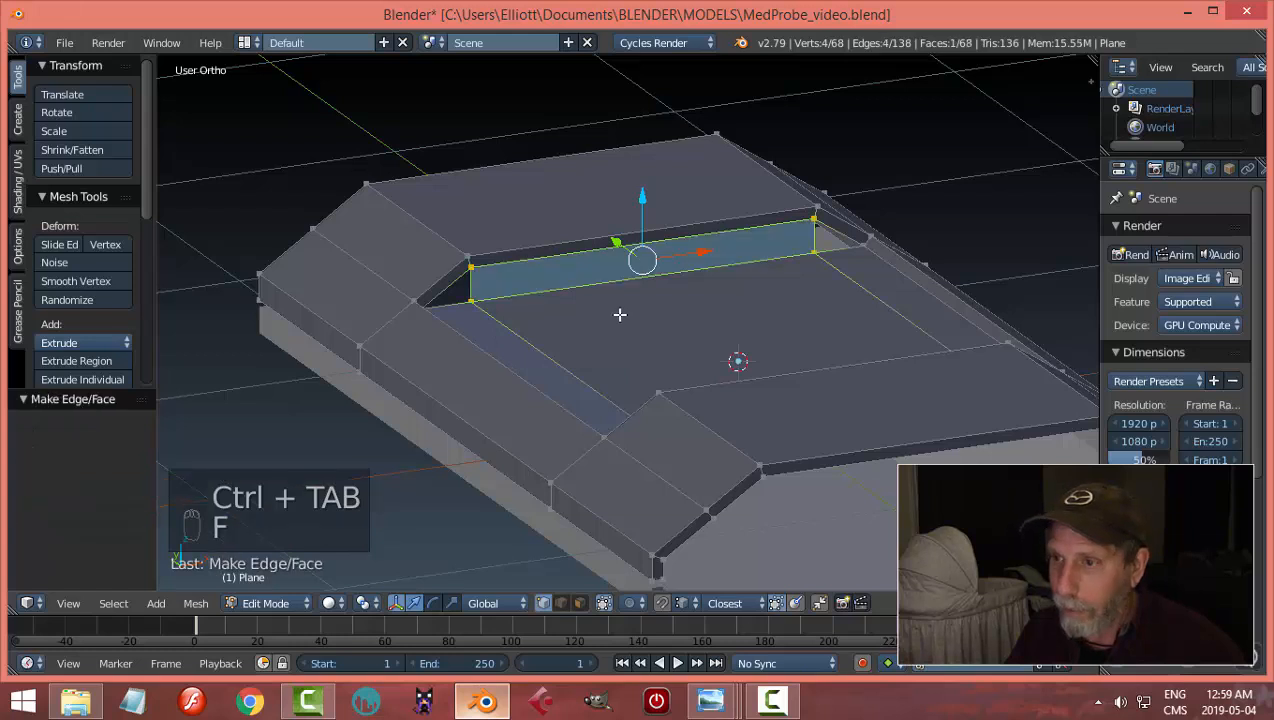
key(a)
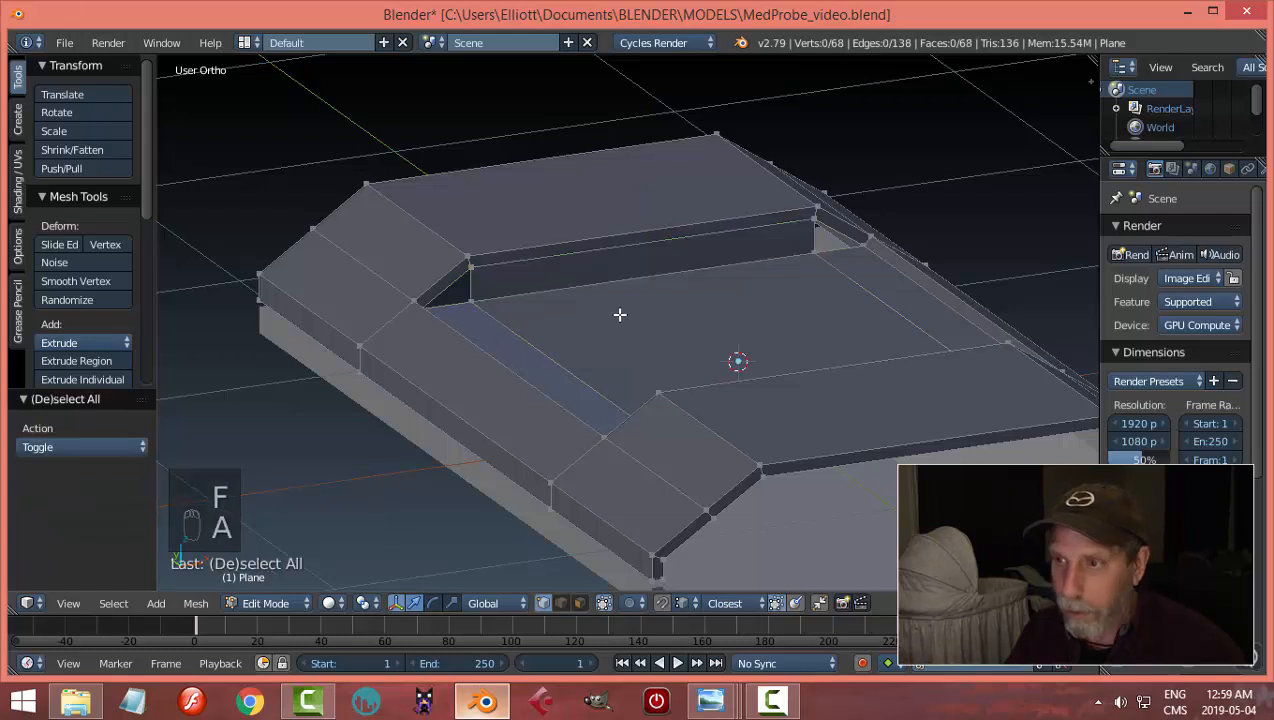
Step: In edge select mode, fill the vertical wall between the rim's lower edge and the recess floor edge at the opposite end, and deselect it
middle_drag(620, 314, 873, 300)
key(ctrl+Tab)
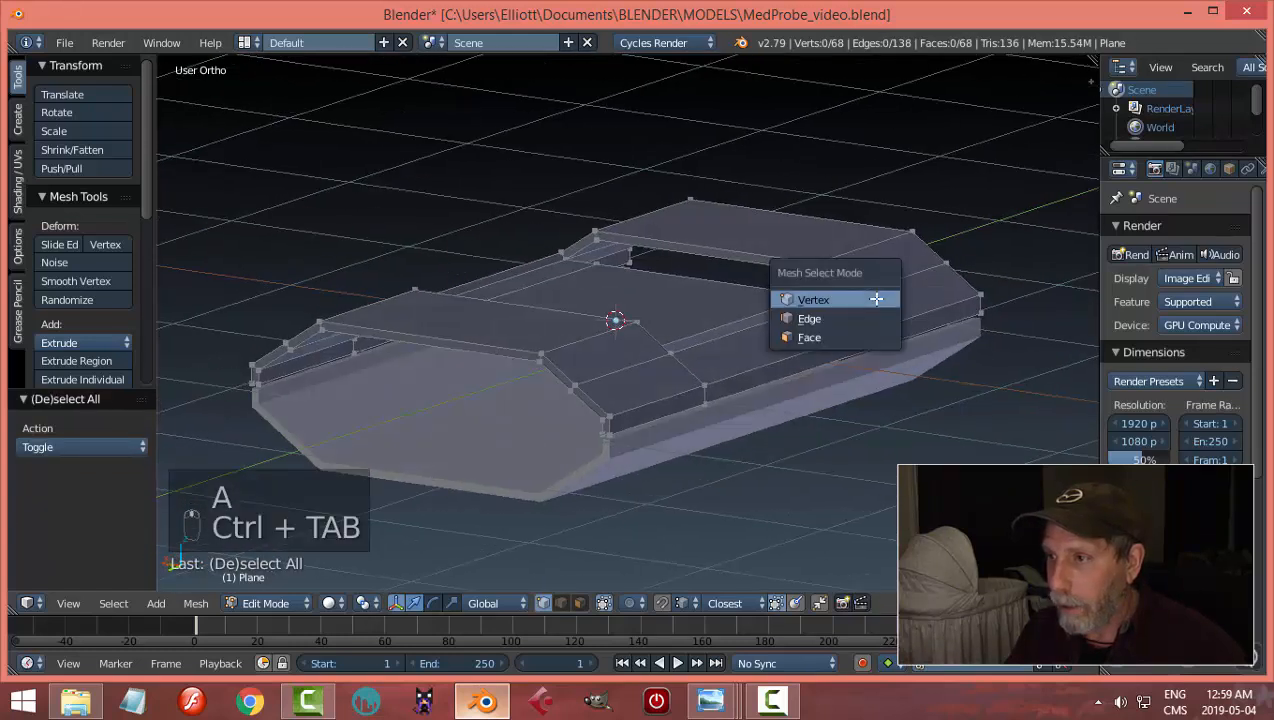
click(826, 320)
click(713, 258)
shift+click(731, 284)
key(f)
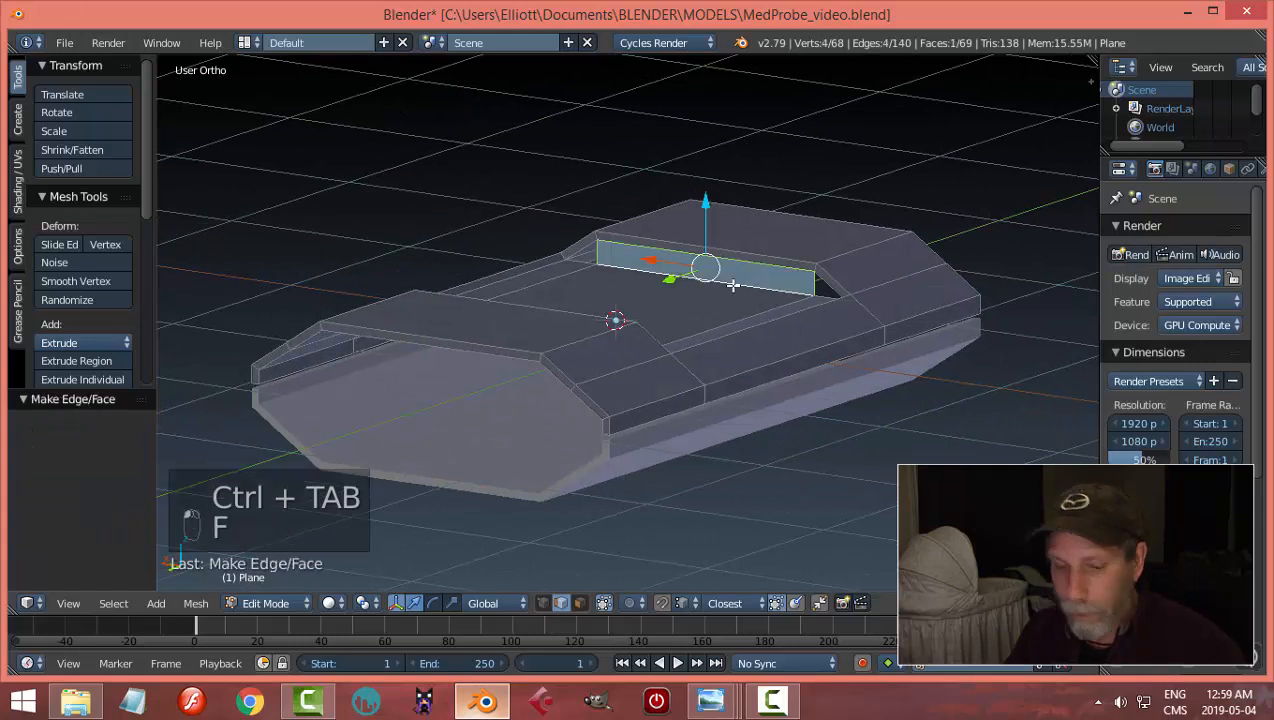
key(a)
Step: Switch to vertex select mode, make the normals of the whole mesh consistent, and deselect everything
scroll(769, 318, up, 2)
middle_drag(769, 318, 497, 314)
scroll(547, 305, up, 2)
key(ctrl+Tab)
click(500, 273)
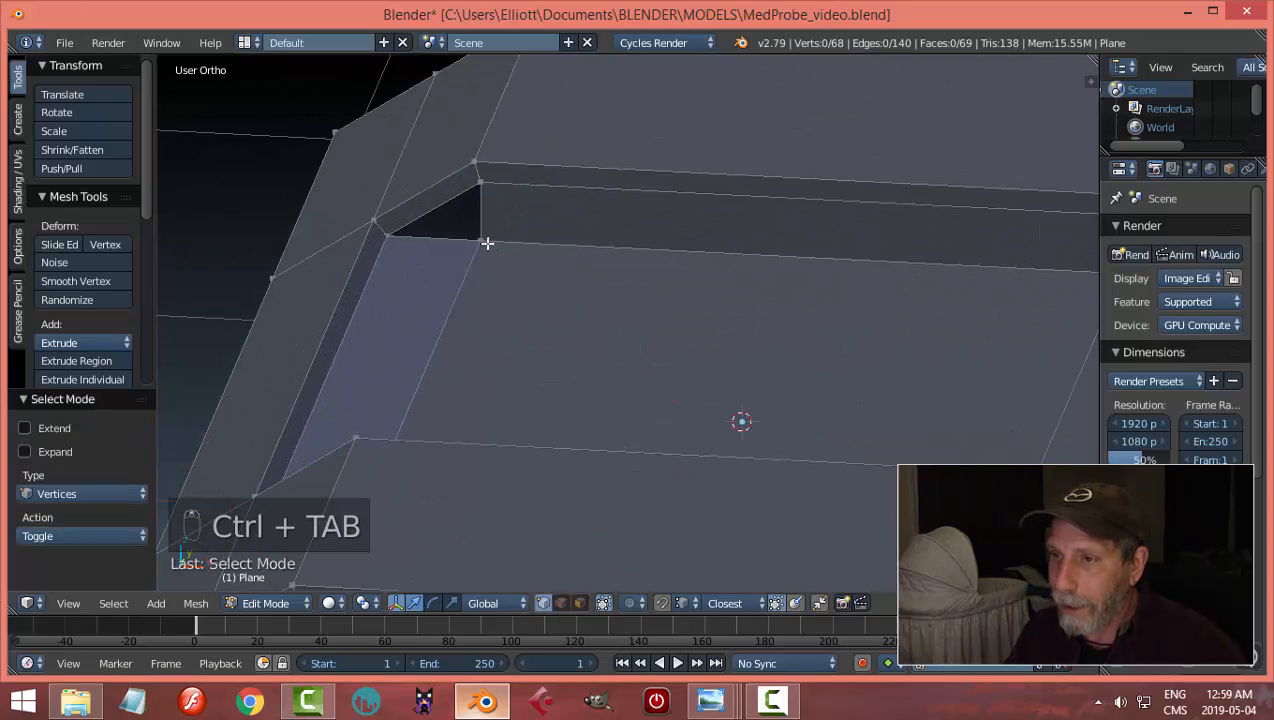
key(a)
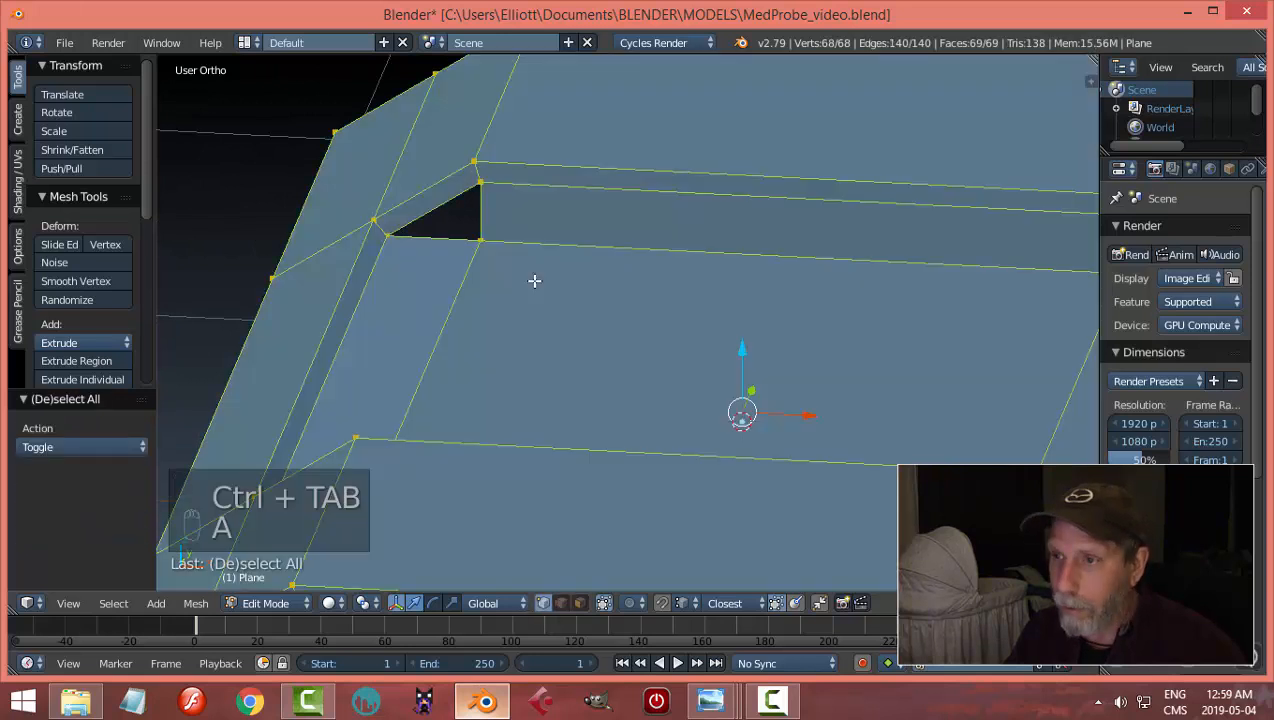
key(ctrl+n)
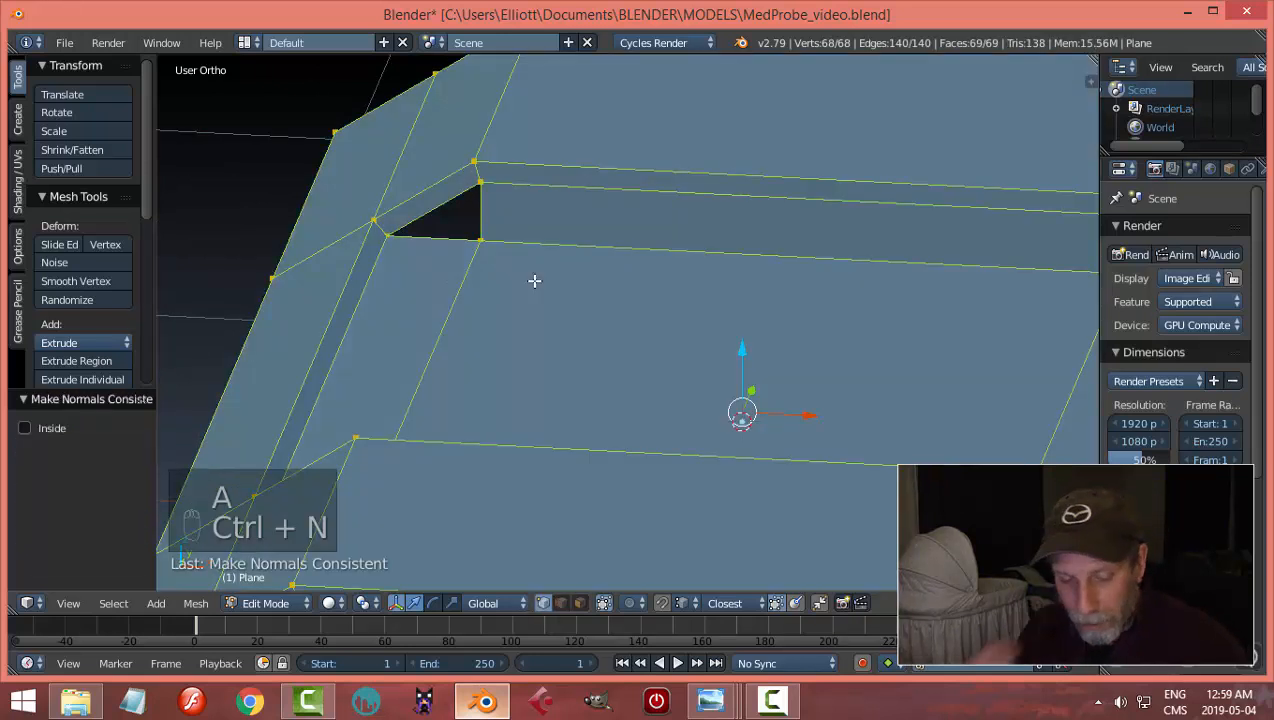
key(a)
Step: Select the four corner vertices of one vertical end wall of the recess, subdivide it with one cut, and clear the selection
scroll(453, 245, up, 3)
scroll(470, 235, down, 1)
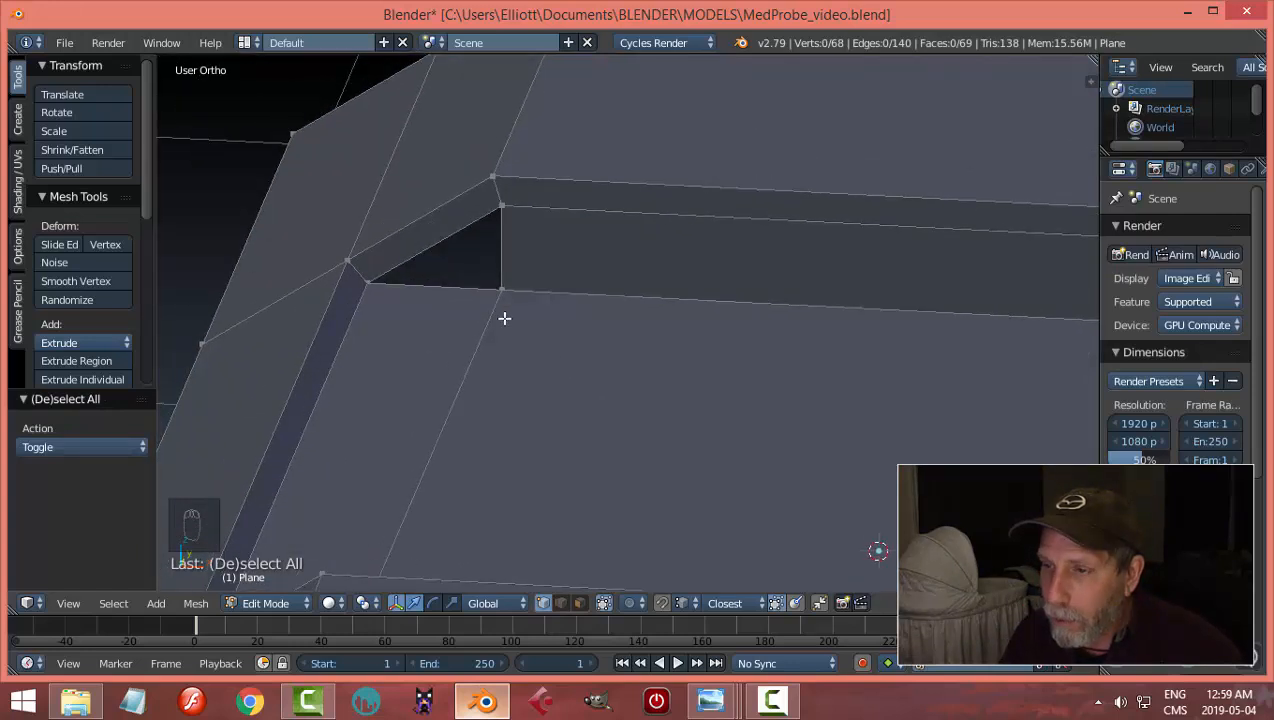
middle_drag(503, 316, 548, 348)
right_click(478, 297)
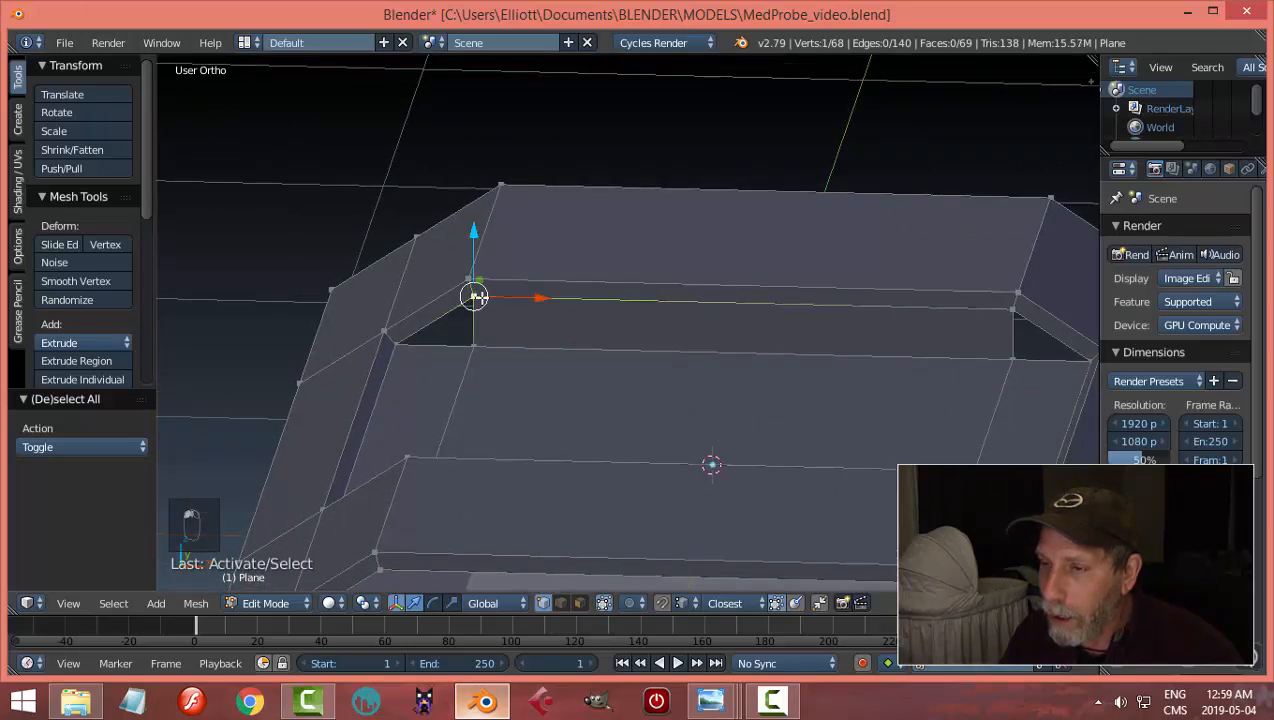
shift+right_click(489, 354)
shift+right_click(1009, 311)
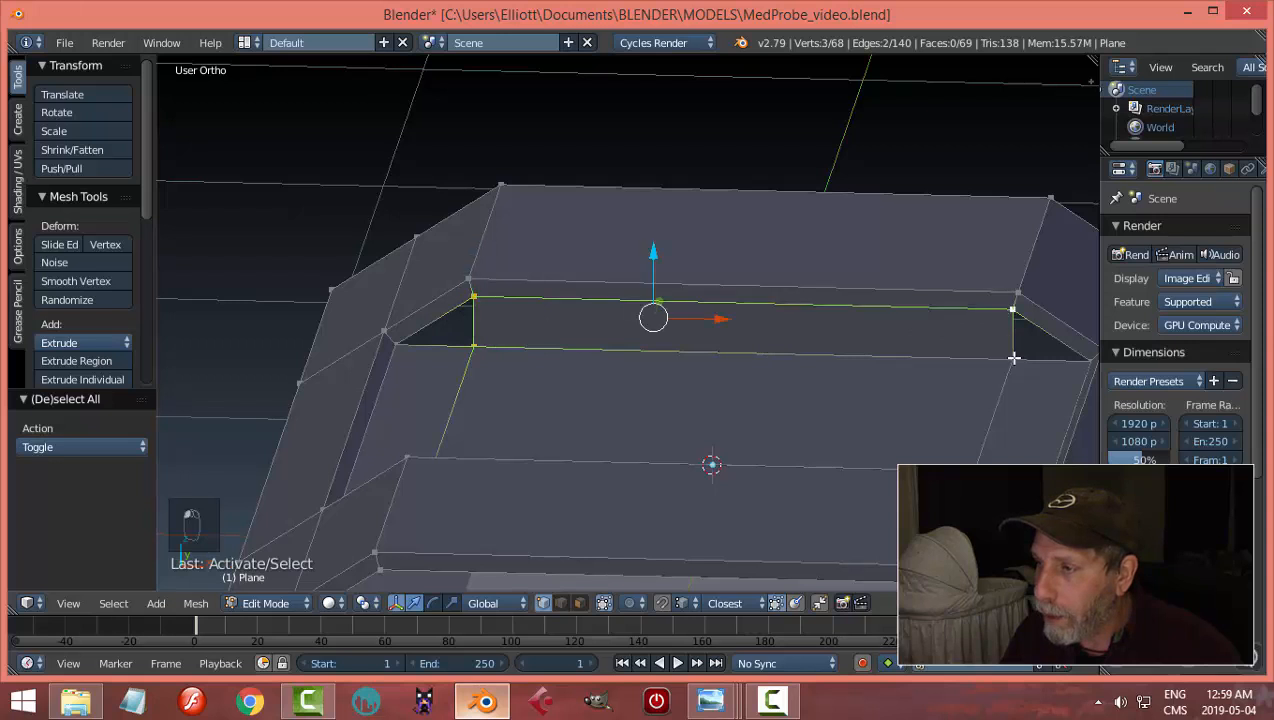
shift+right_click(1014, 358)
key(w)
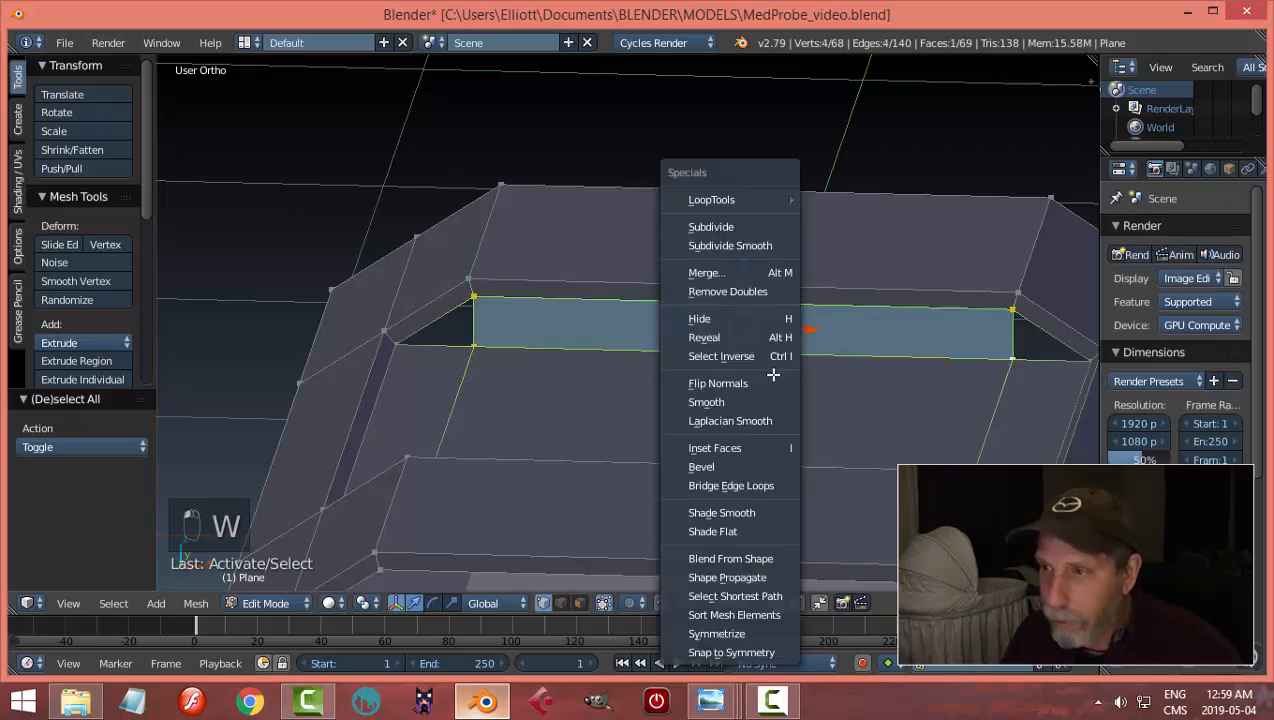
click(733, 228)
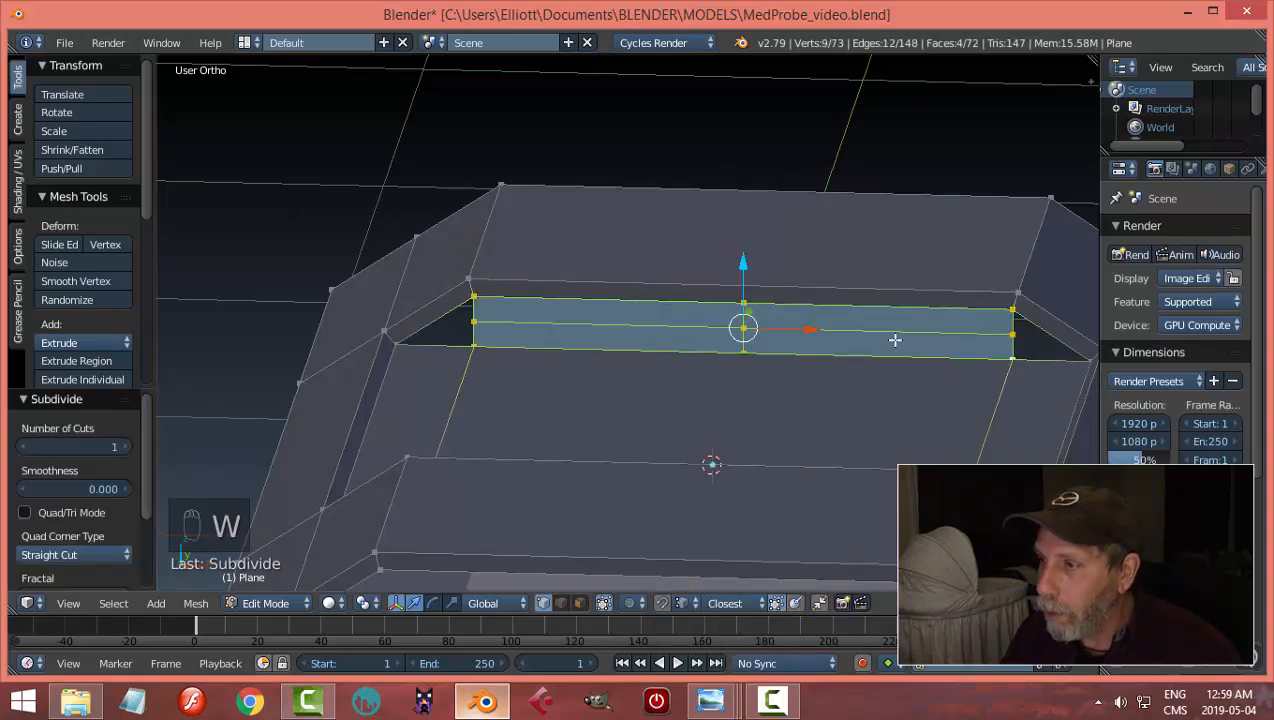
key(a)
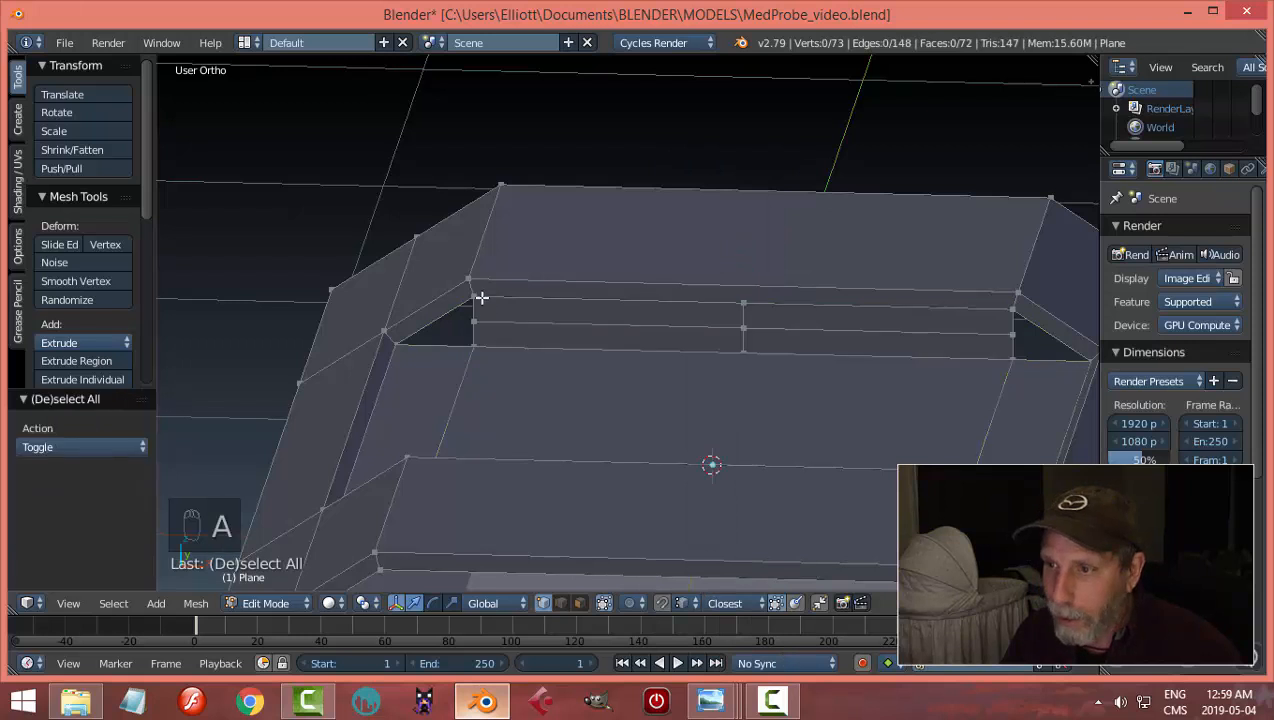
Step: Fill the triangular gap beside the subdivided wall with a face from the wall's three side vertices and the adjacent ledge corner vertex
right_click(481, 298)
shift+right_click(480, 323)
shift+right_click(474, 345)
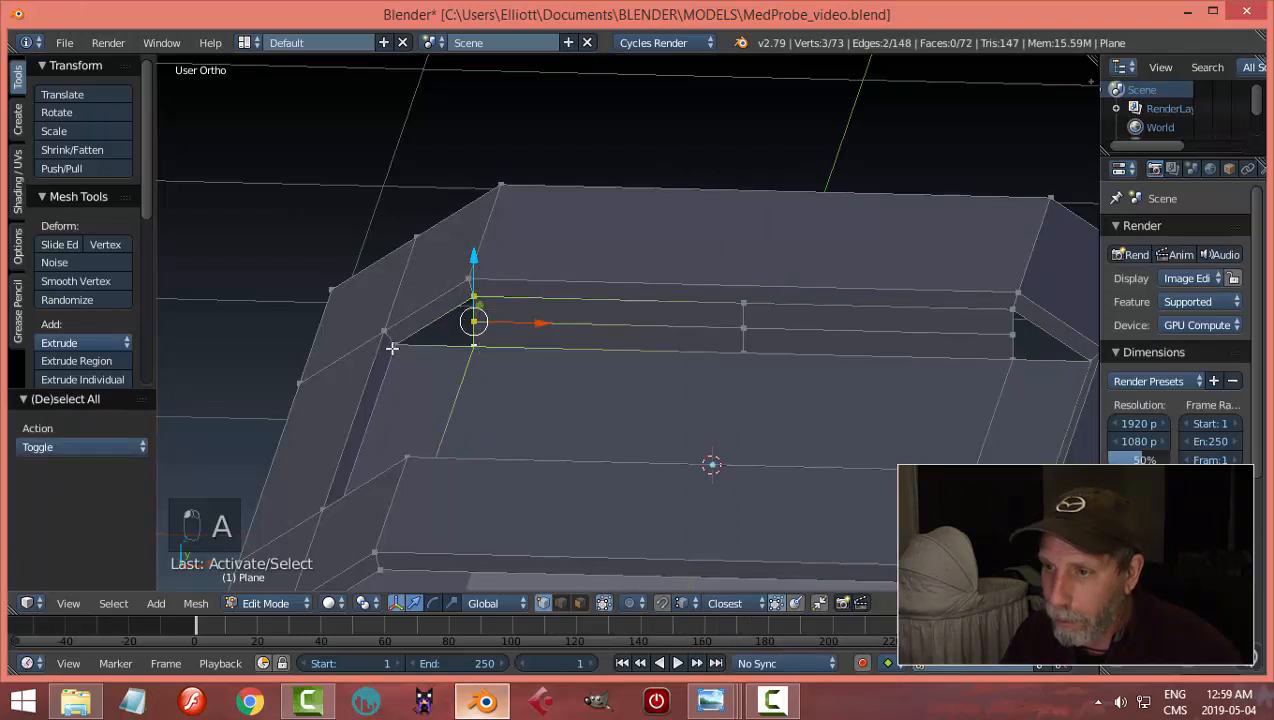
shift+right_click(397, 344)
key(f)
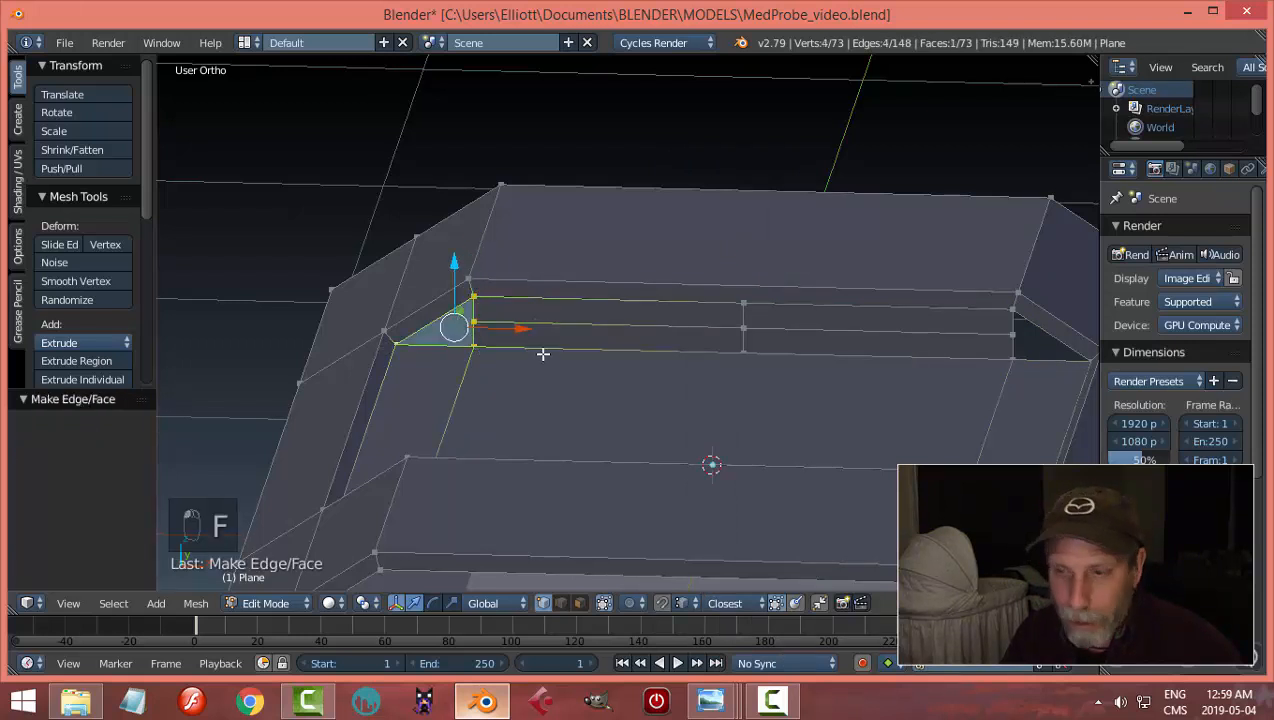
Step: Fill the triangular gap at the remaining open end of the recess wall with a face from its four boundary vertices
key(a)
middle_drag(543, 354, 602, 360)
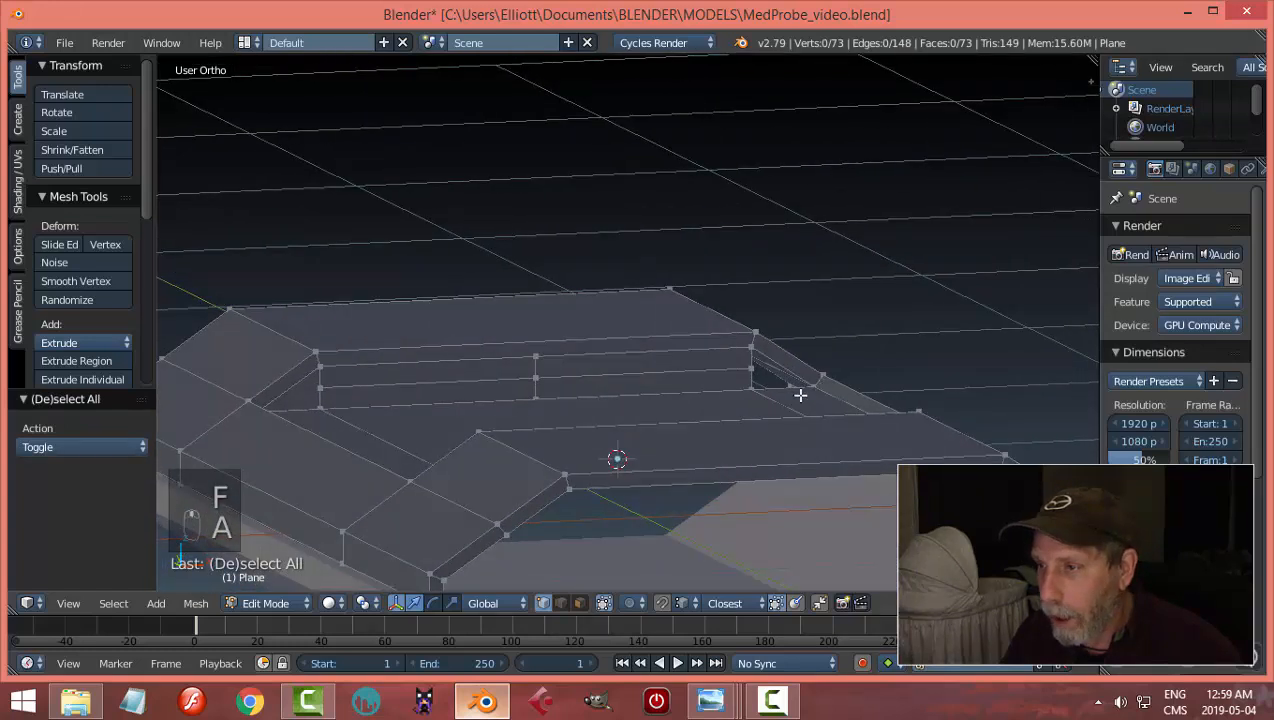
middle_drag(800, 395, 654, 361)
right_click(648, 336)
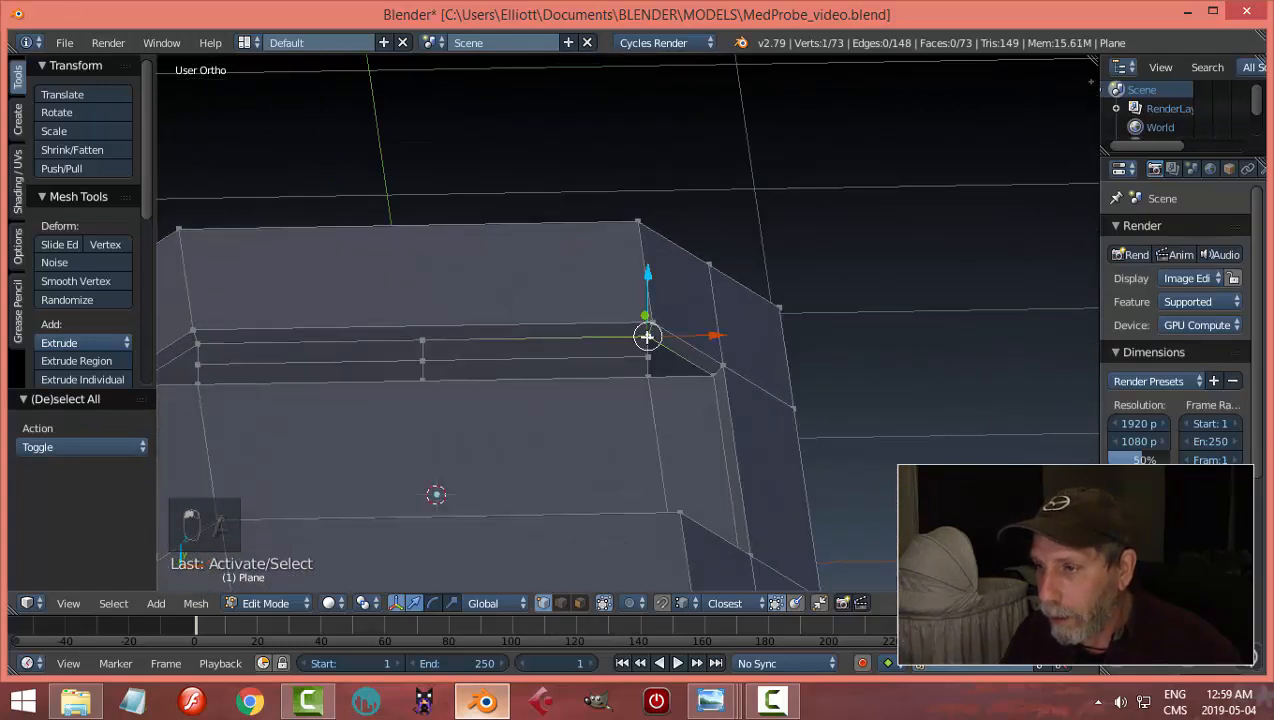
shift+right_click(716, 376)
shift+right_click(655, 378)
shift+right_click(657, 364)
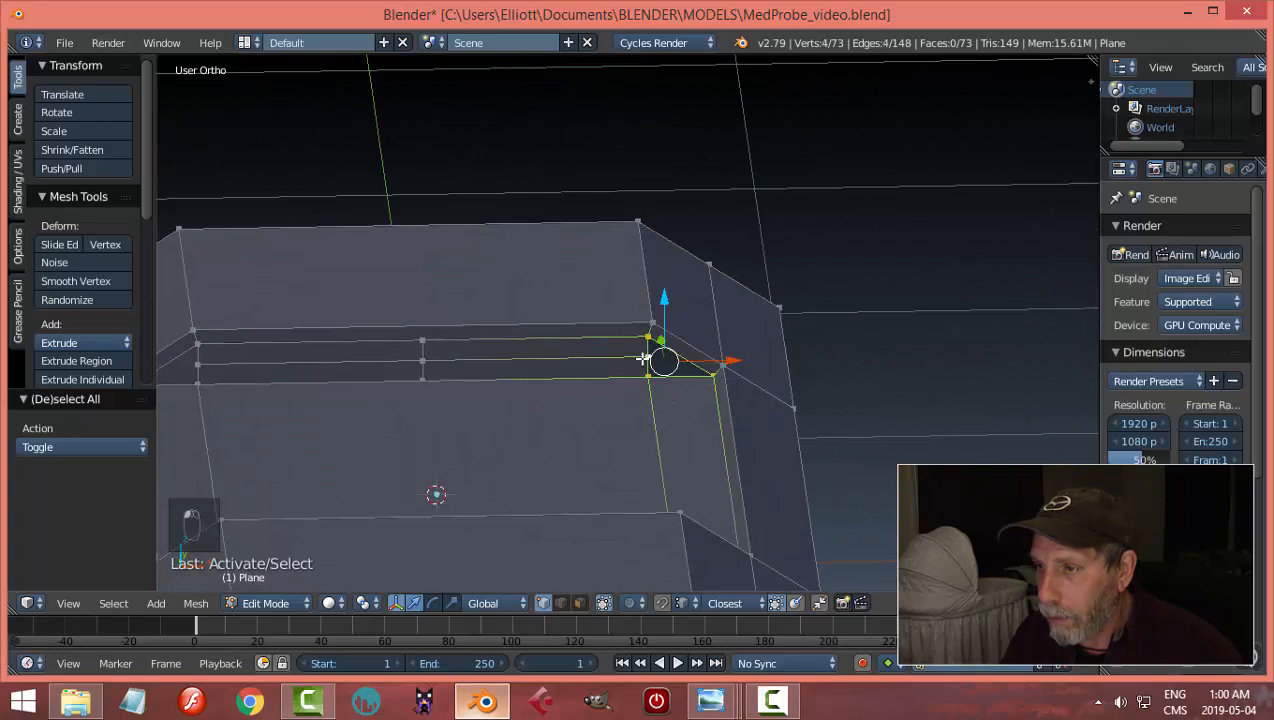
key(f)
scroll(643, 358, down, 3)
key(a)
Step: Subdivide the short vertical edge at one end of the opposite recess wall, beside the open corner gap
middle_drag(648, 358, 475, 344)
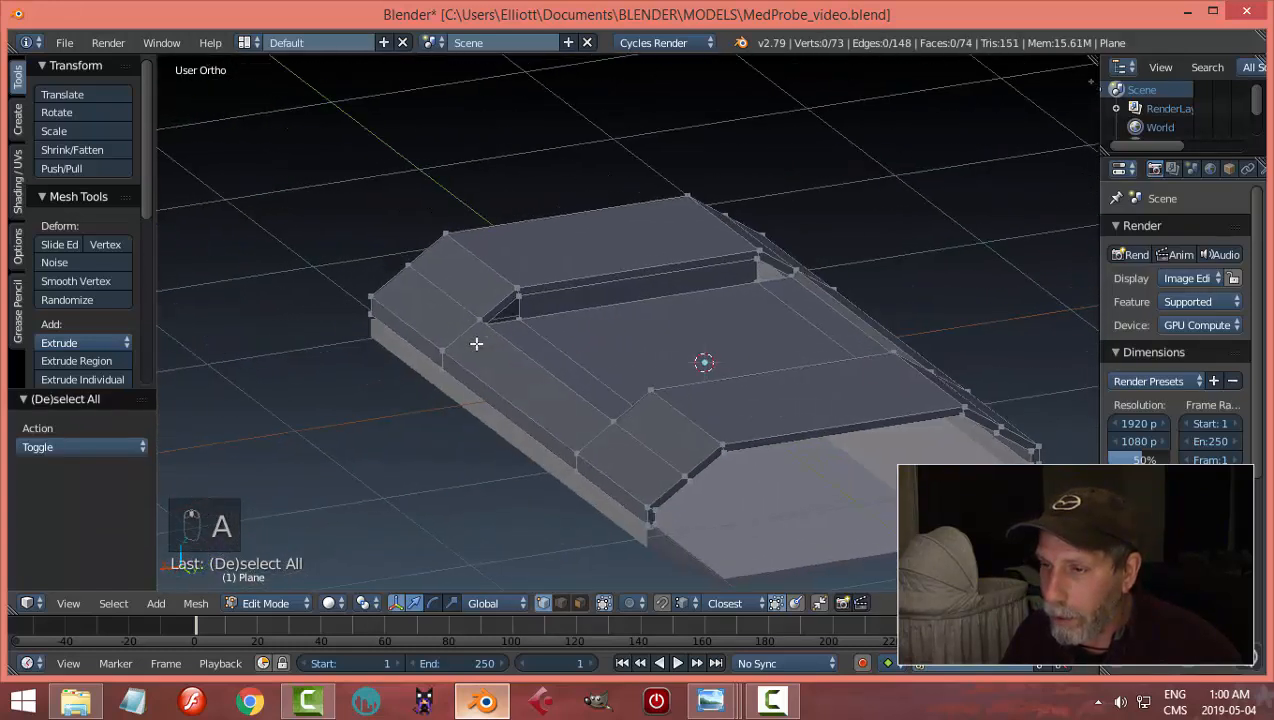
scroll(543, 321, up, 3)
right_click(478, 283)
shift+right_click(480, 317)
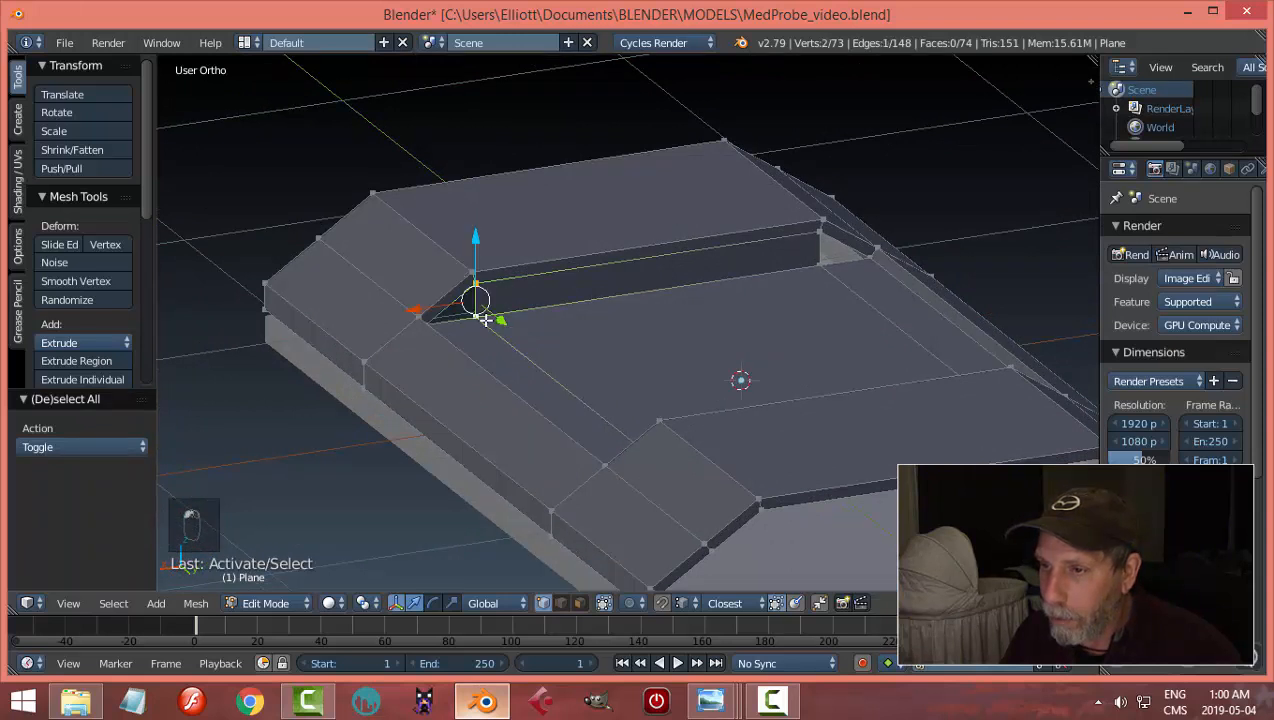
key(w)
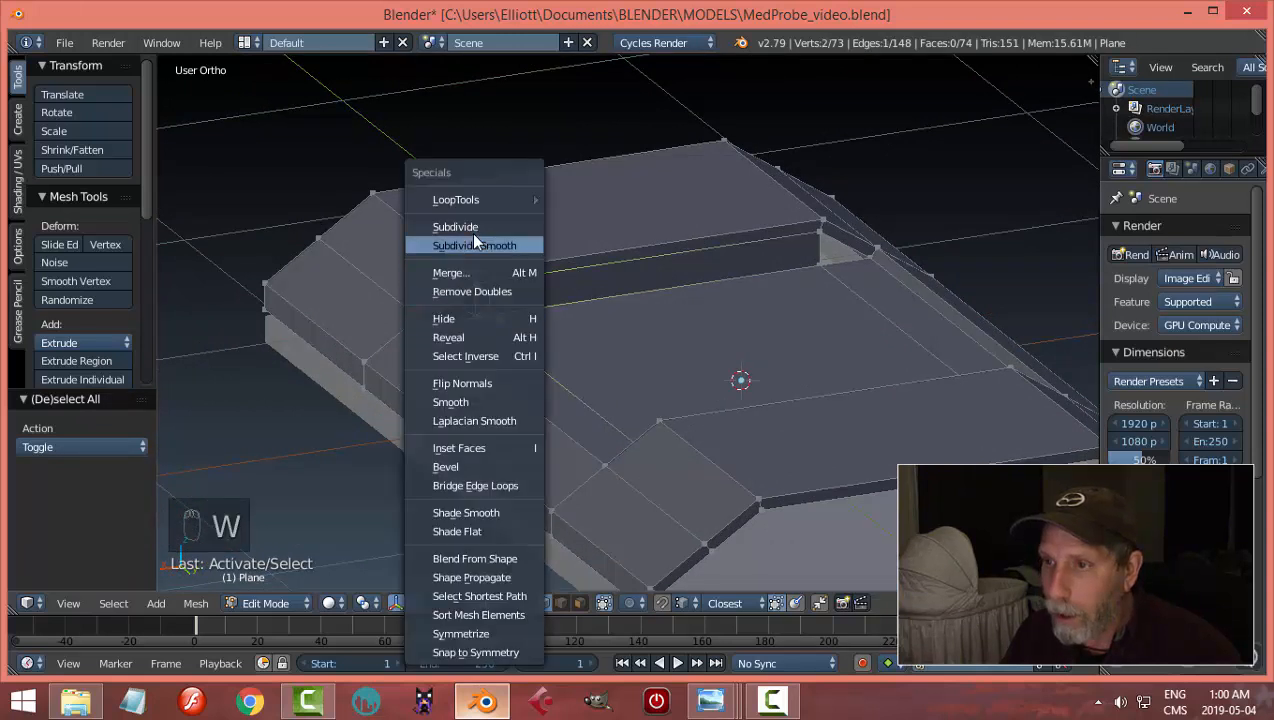
click(471, 232)
key(a)
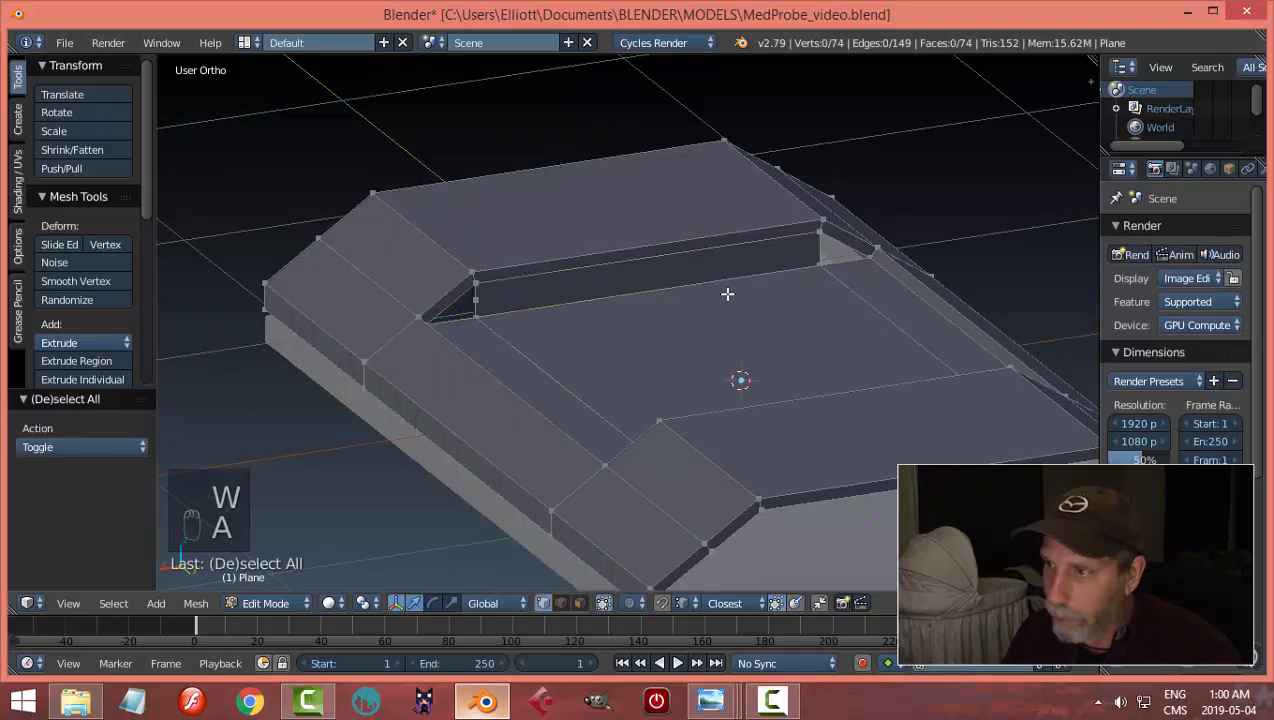
Step: Subdivide the matching short vertical edge at the other end of the same recess wall
right_click(818, 231)
shift+right_click(828, 286)
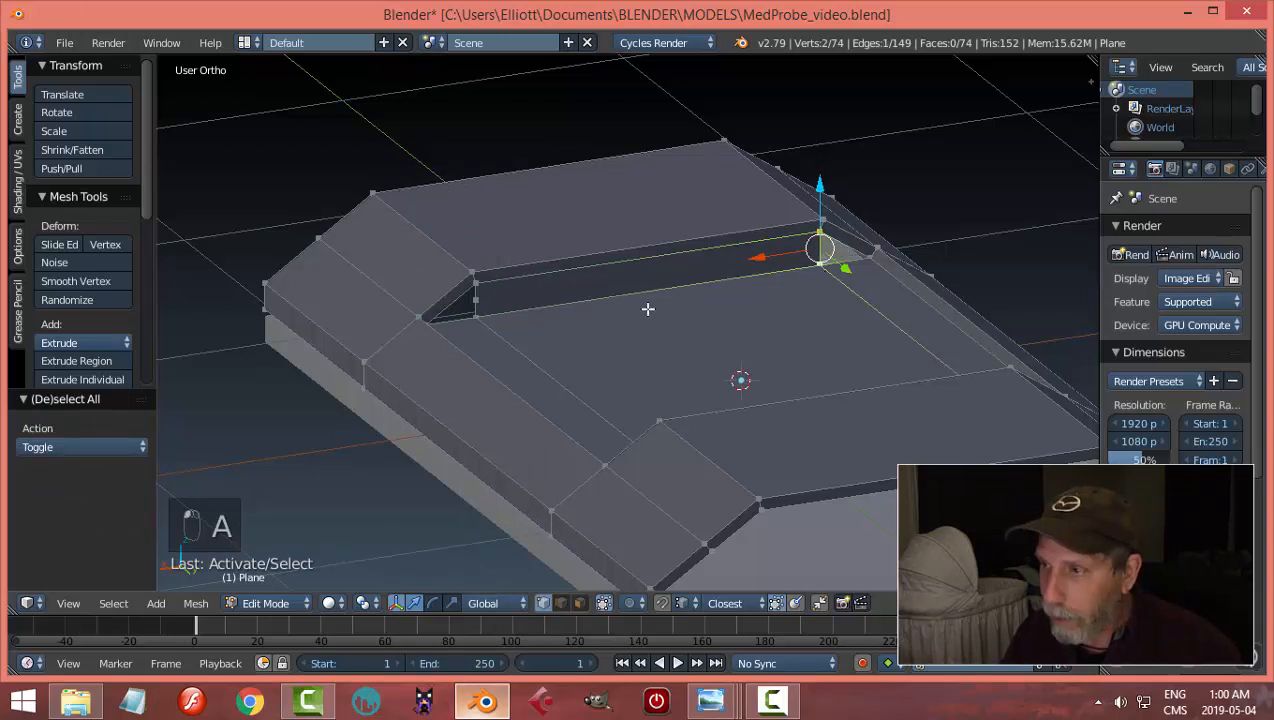
key(ctrl+z)
shift+right_click(817, 266)
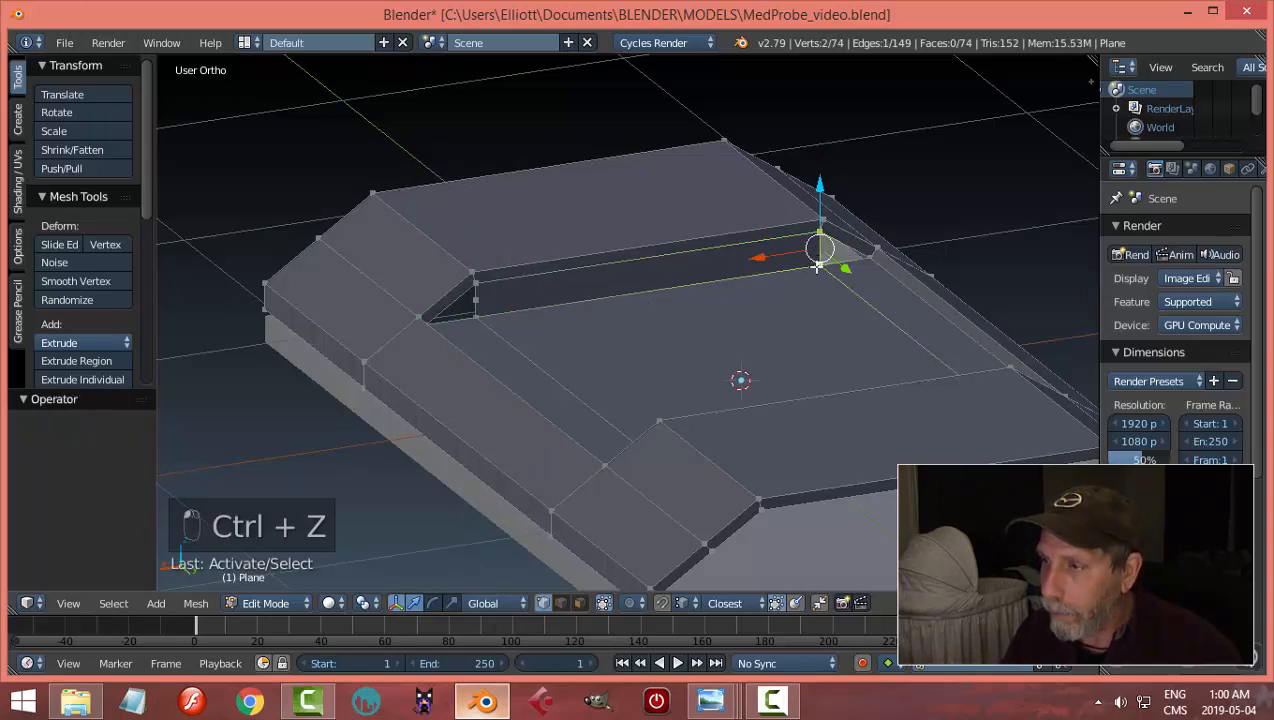
key(w)
click(731, 220)
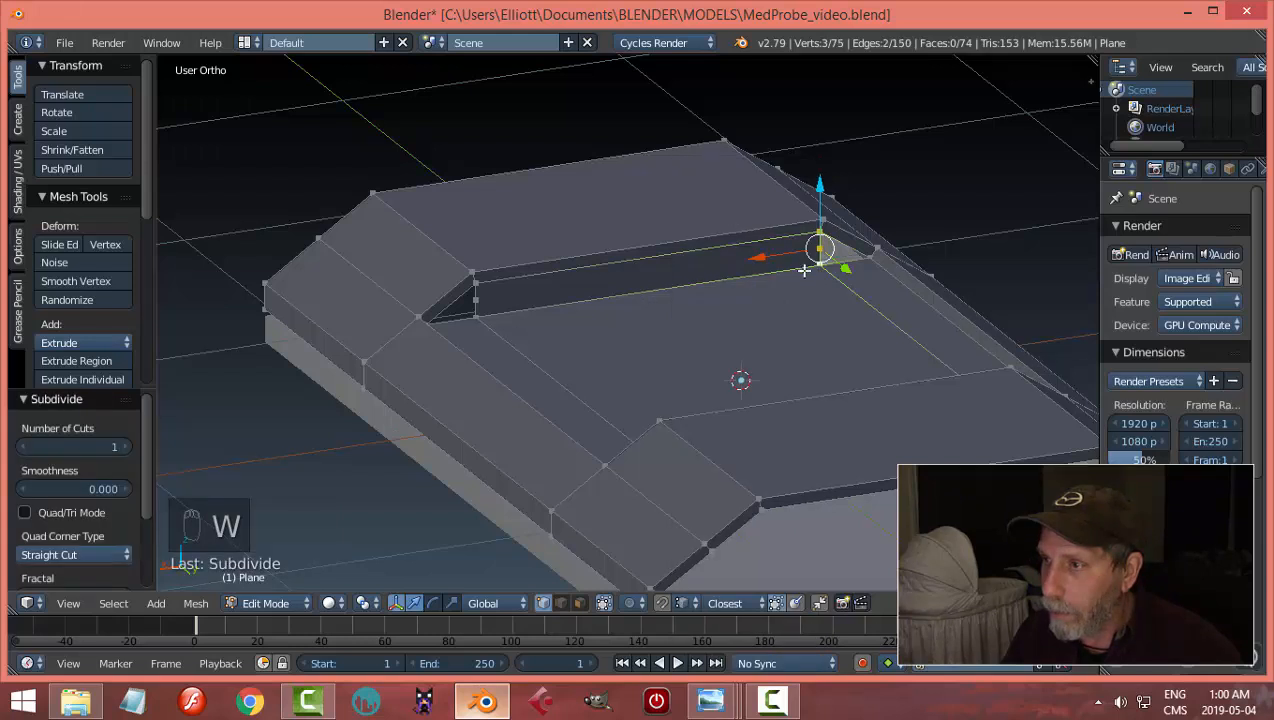
key(a)
Step: Fill the corner gap beside the newly subdivided edge with a face from its four boundary vertices
middle_drag(822, 299, 812, 327)
right_click(752, 261)
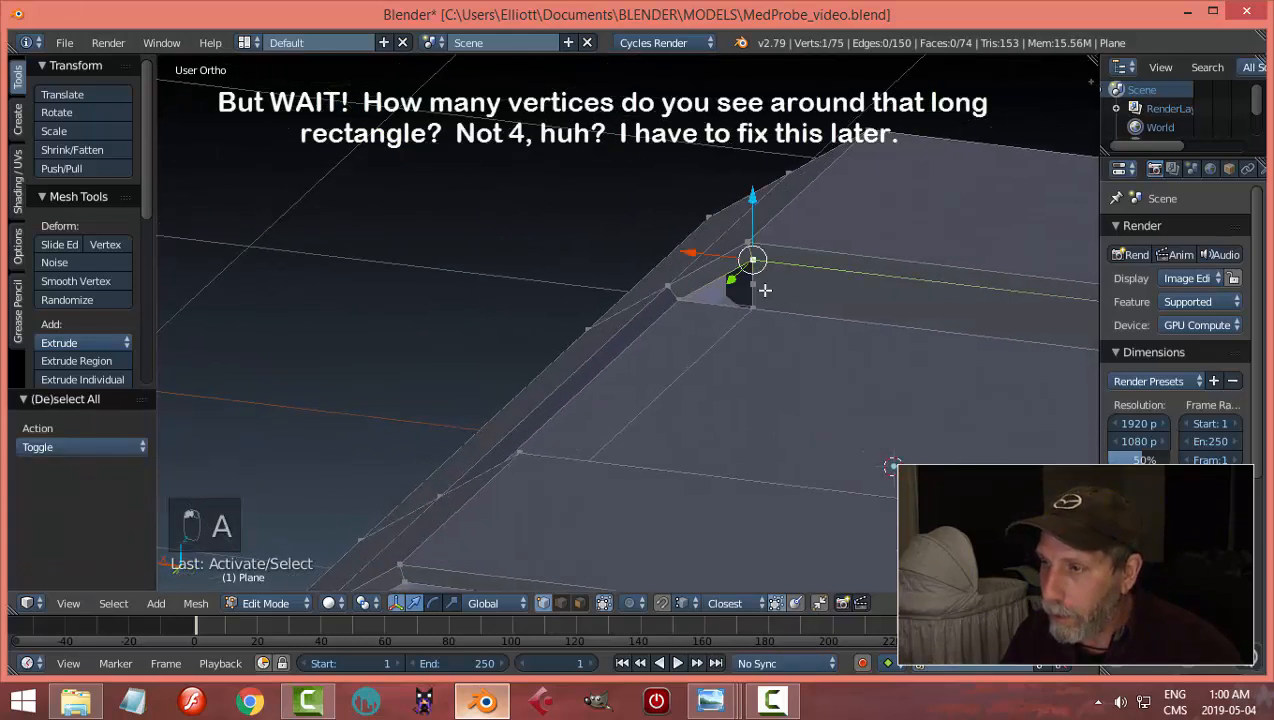
shift+right_click(752, 285)
shift+right_click(748, 311)
shift+right_click(681, 299)
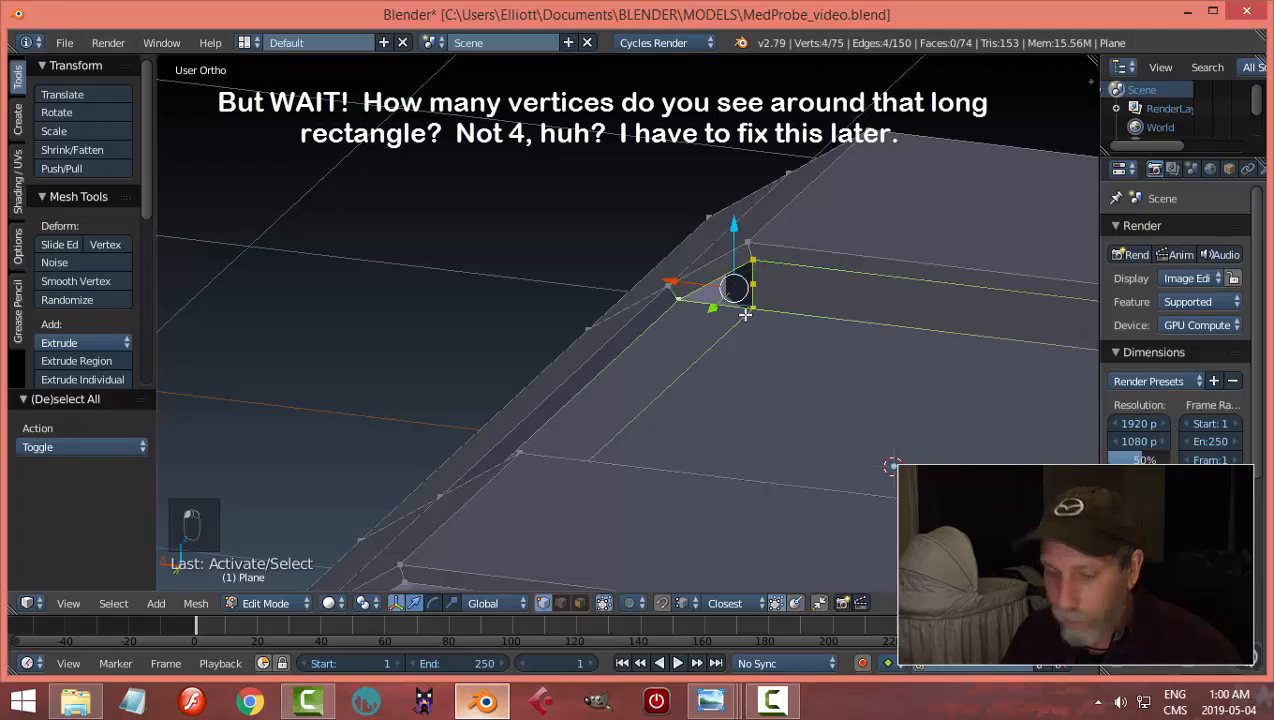
key(f)
key(a)
Step: In edge selection mode, fill the last corner gap with a face made from its diagonal and lower edges
middle_drag(745, 313, 797, 343)
key(ctrl+Tab)
click(776, 365)
right_click(861, 331)
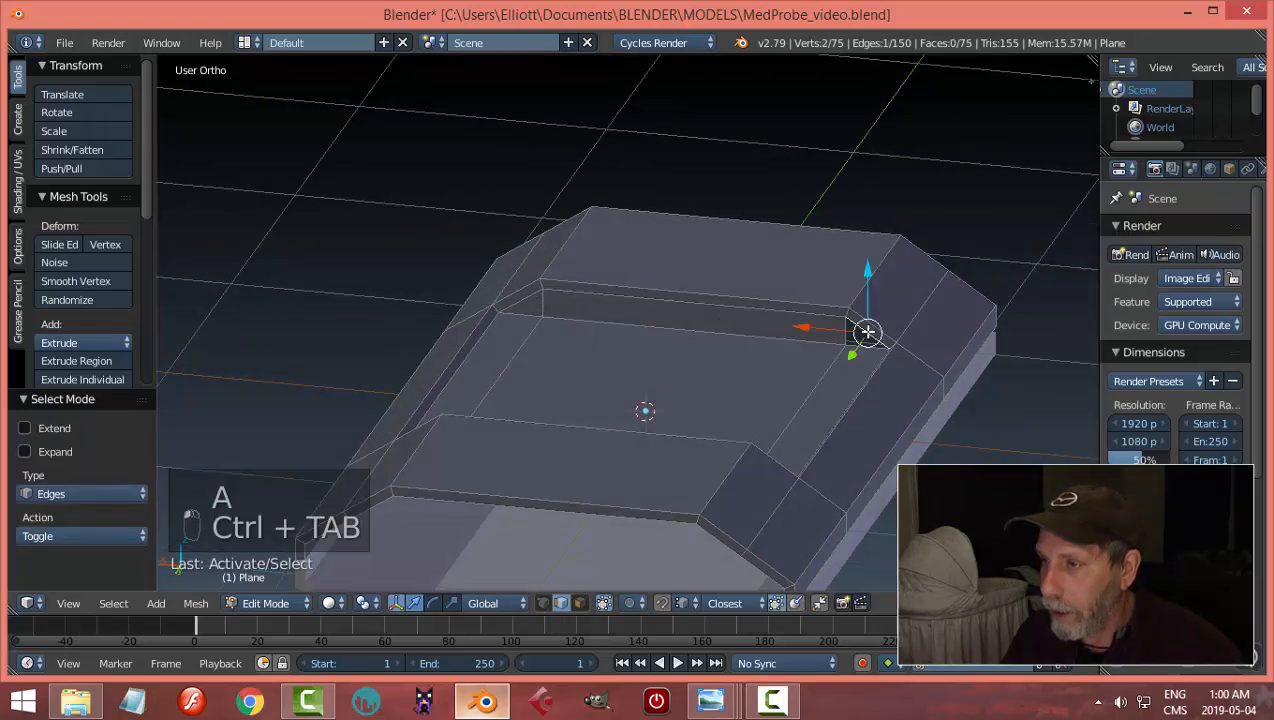
scroll(870, 364, up, 2)
shift+middle_drag(881, 359, 648, 315)
scroll(648, 315, up, 3)
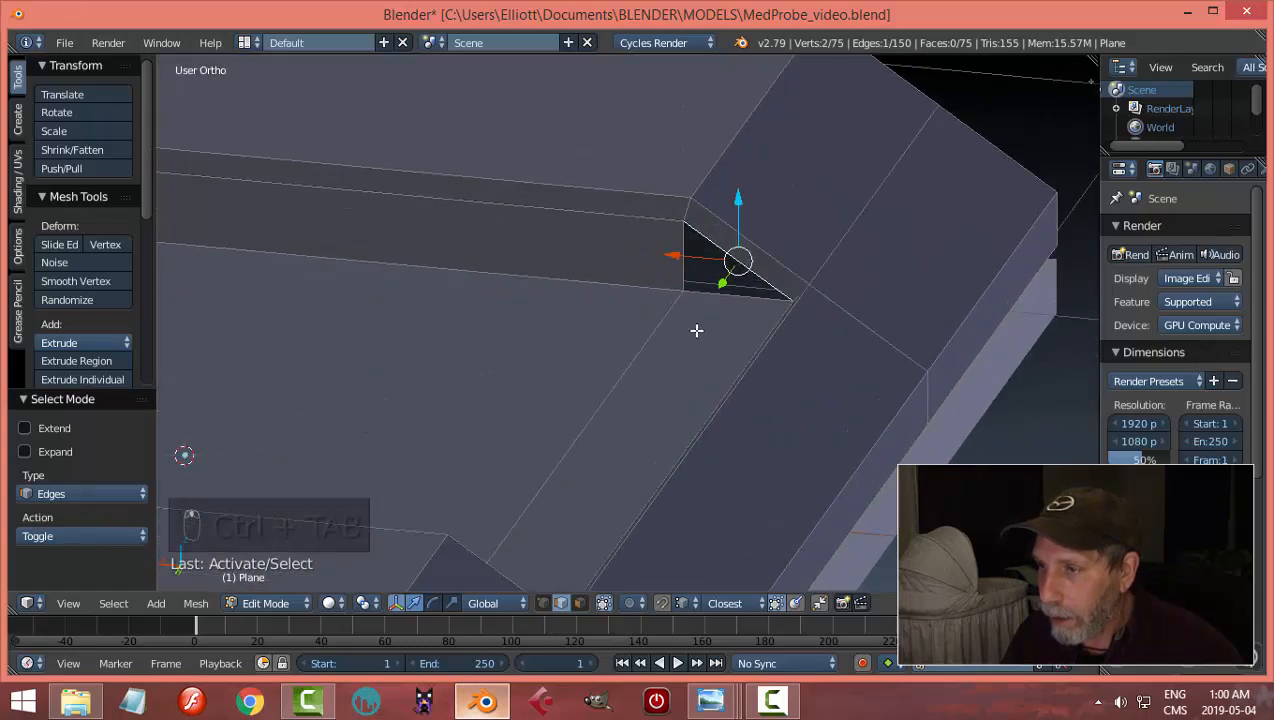
shift+right_click(705, 294)
key(f)
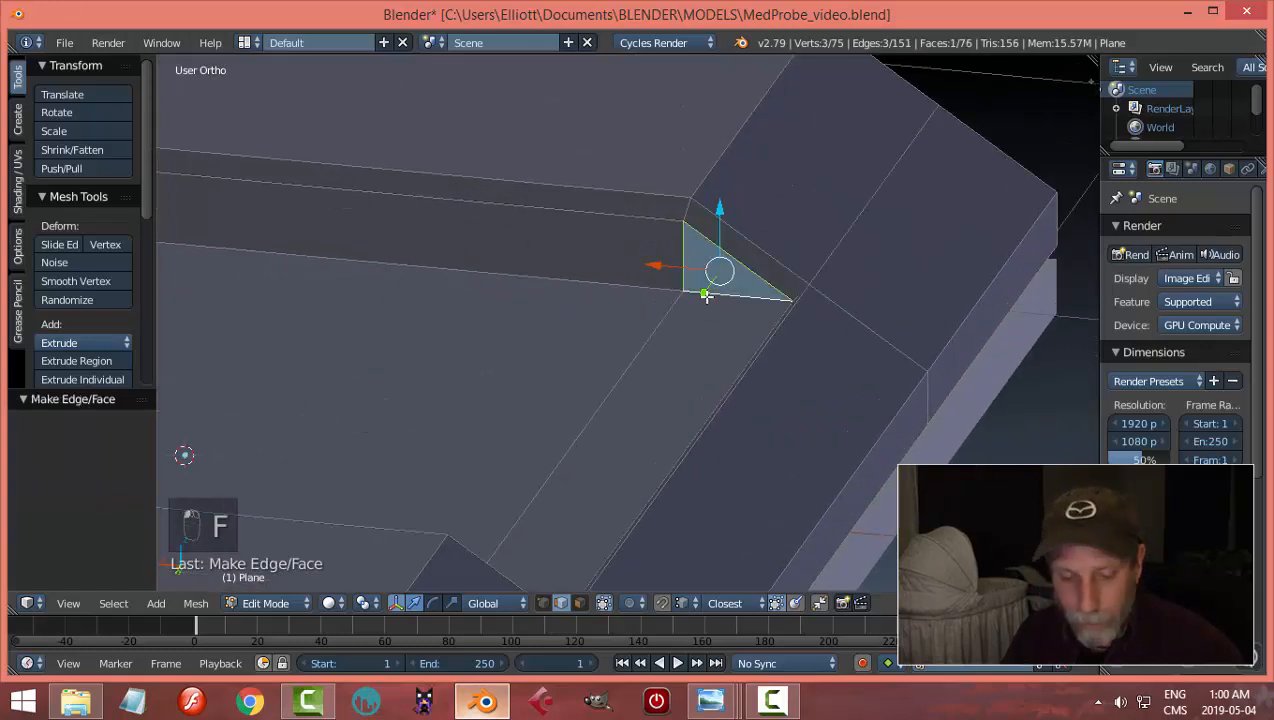
key(a)
Step: Switch to Object Mode and enable Ambient Occlusion in the viewport shading to view the recessed shape
scroll(712, 298, down, 4)
scroll(680, 301, down, 3)
key(Tab)
click(667, 300)
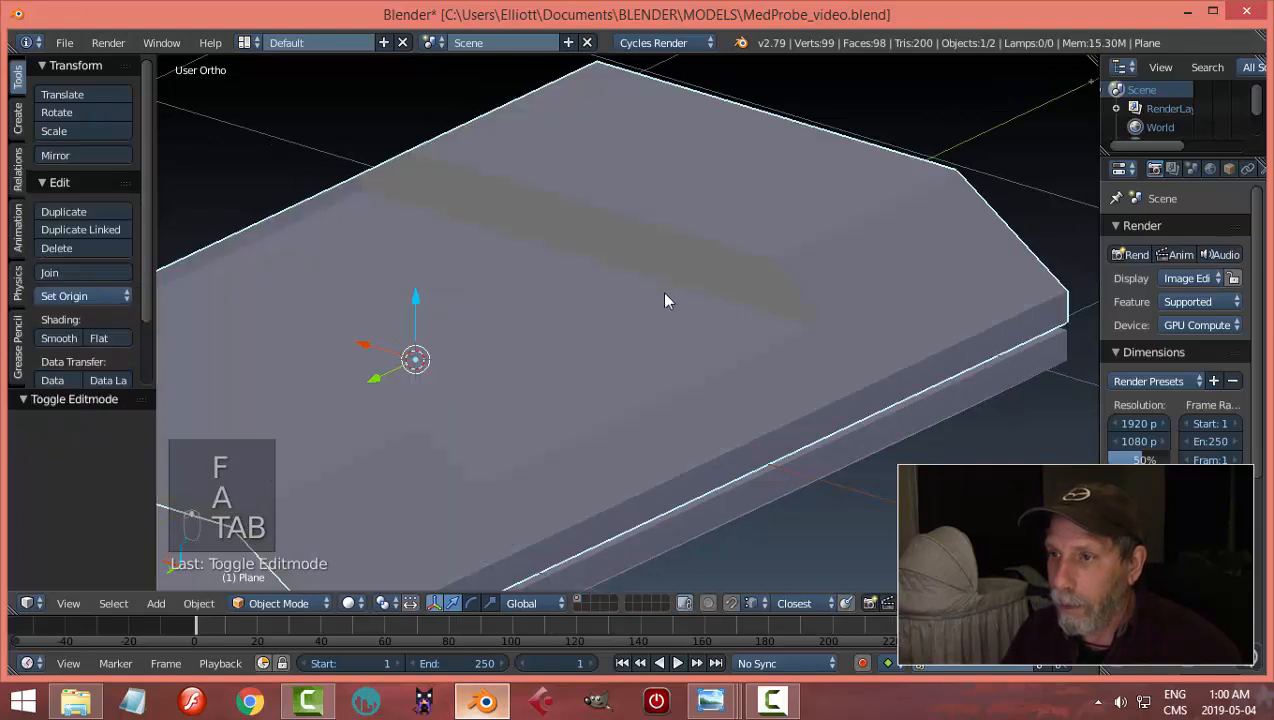
scroll(668, 293, down, 3)
middle_drag(779, 291, 768, 338)
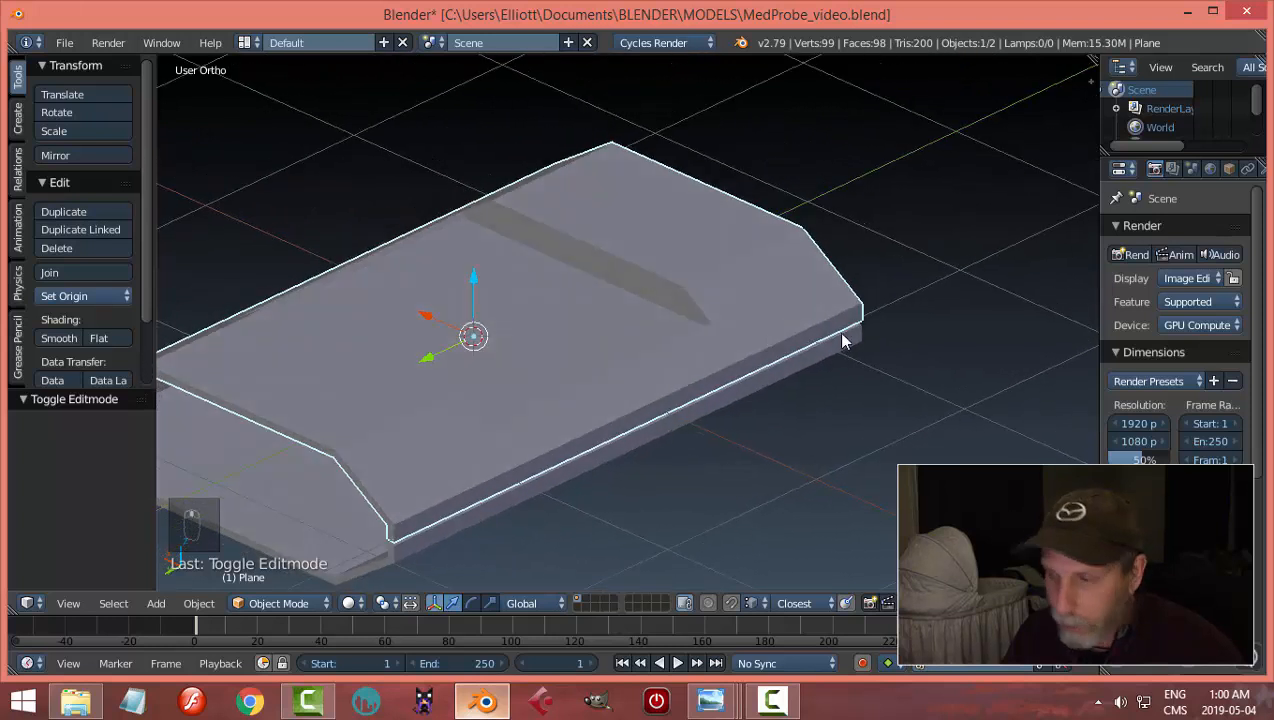
key(n)
click(946, 200)
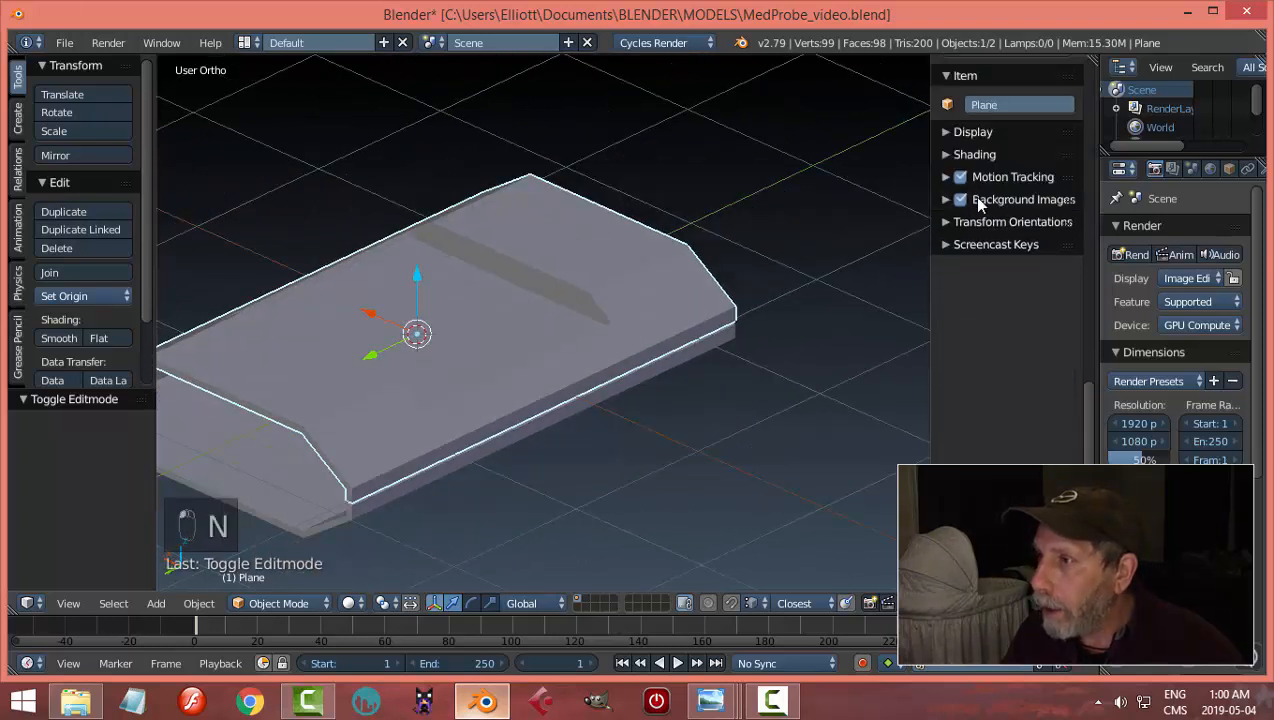
click(946, 155)
click(947, 266)
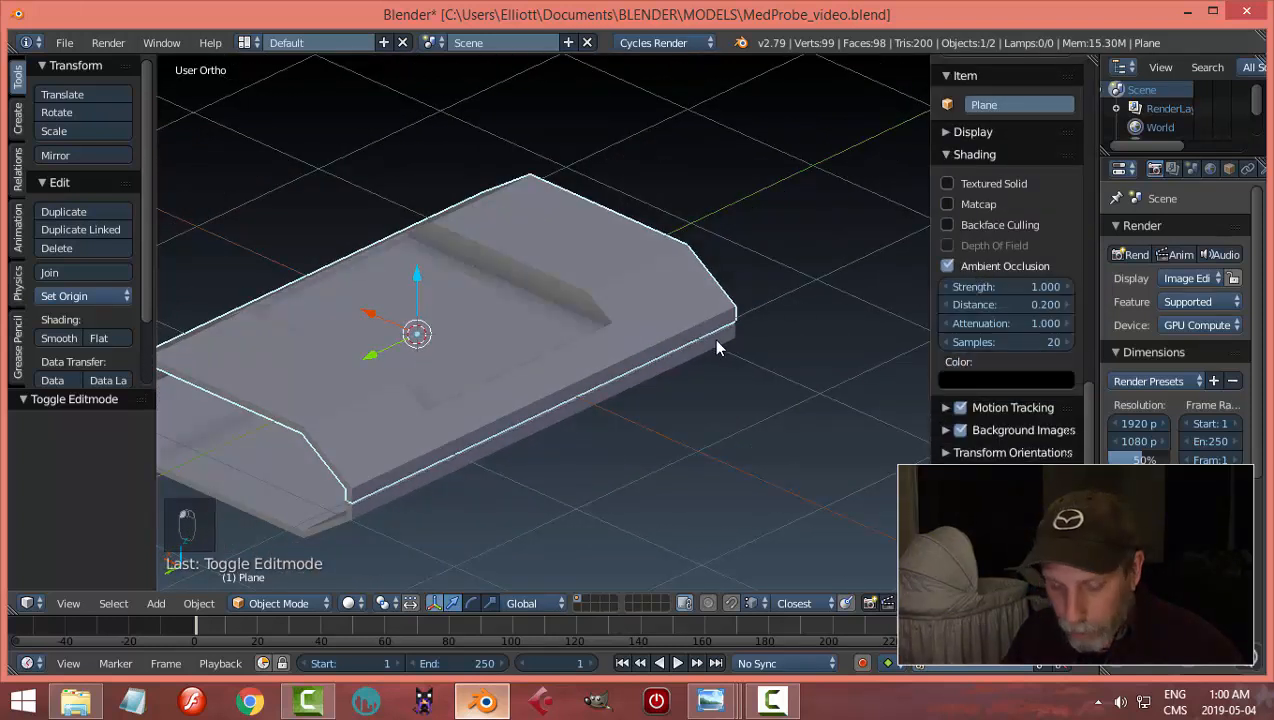
key(n)
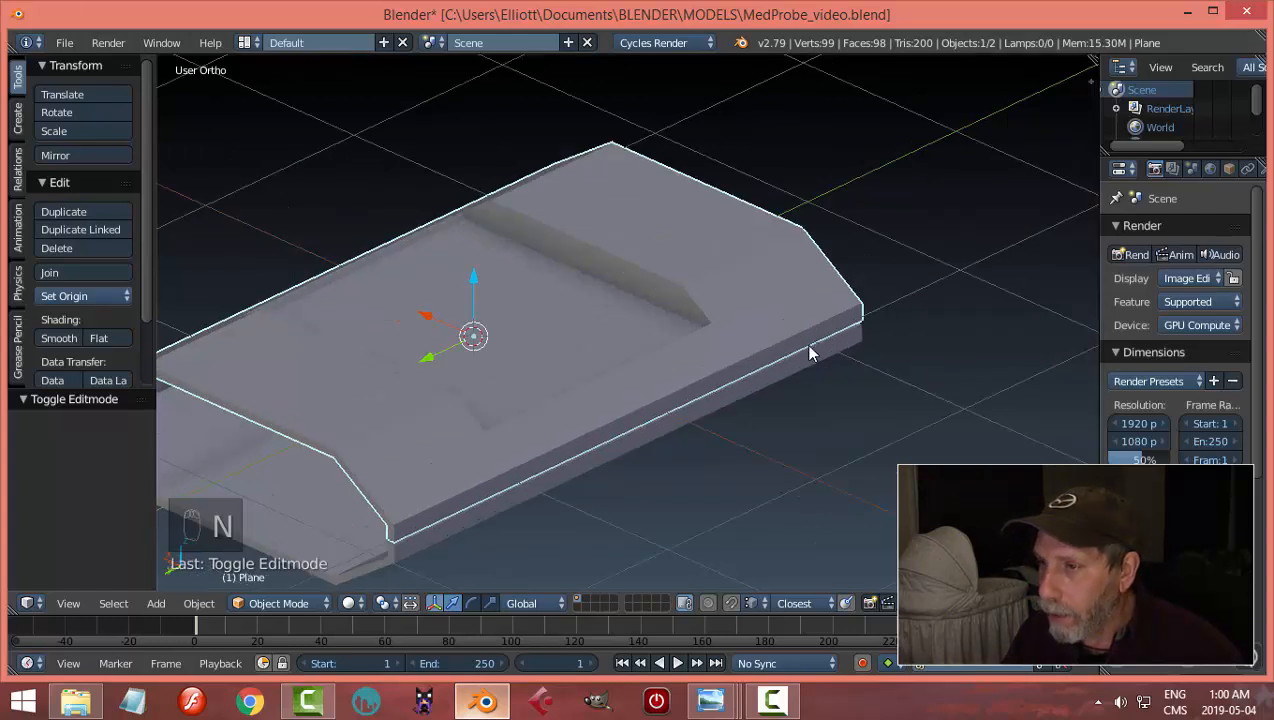
mouse_move(799, 342)
middle_down()
mouse_move(720, 392)
mouse_move(805, 341)
mouse_move(813, 312)
mouse_move(793, 334)
middle_up()
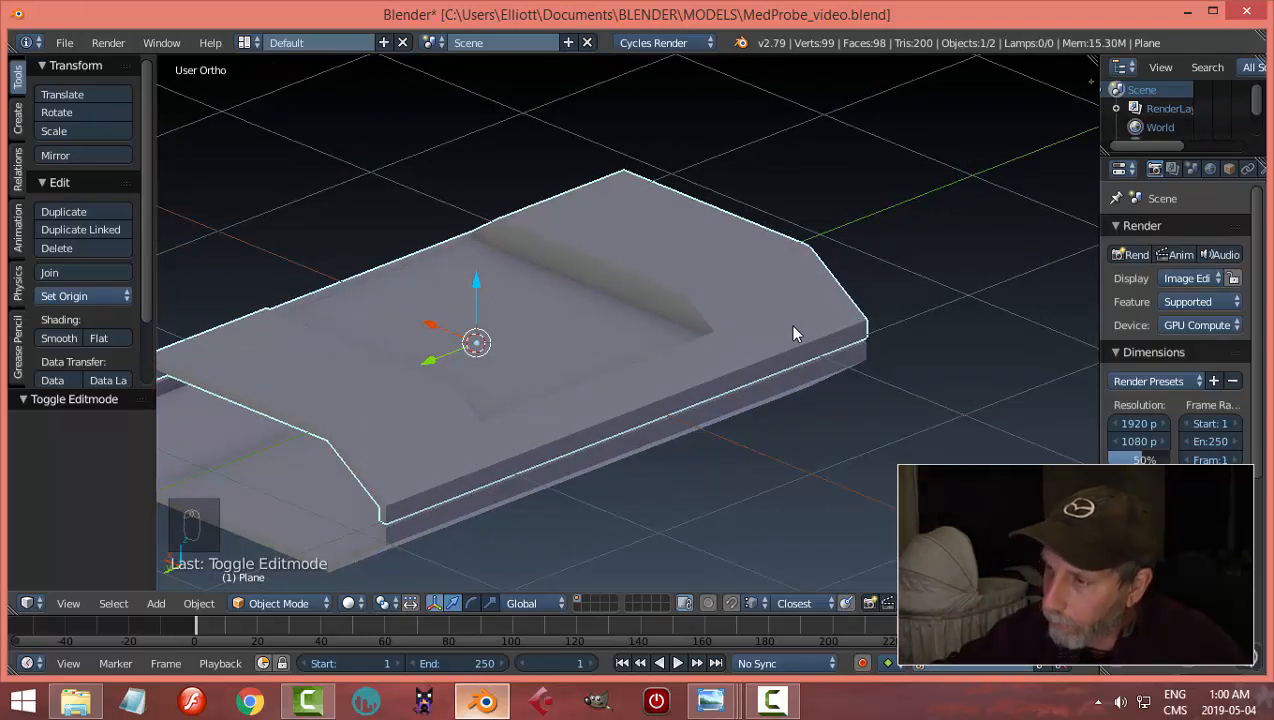
Step: Return the case to Edit Mode with vertex selection and bring the long recess wall into view
key(Tab)
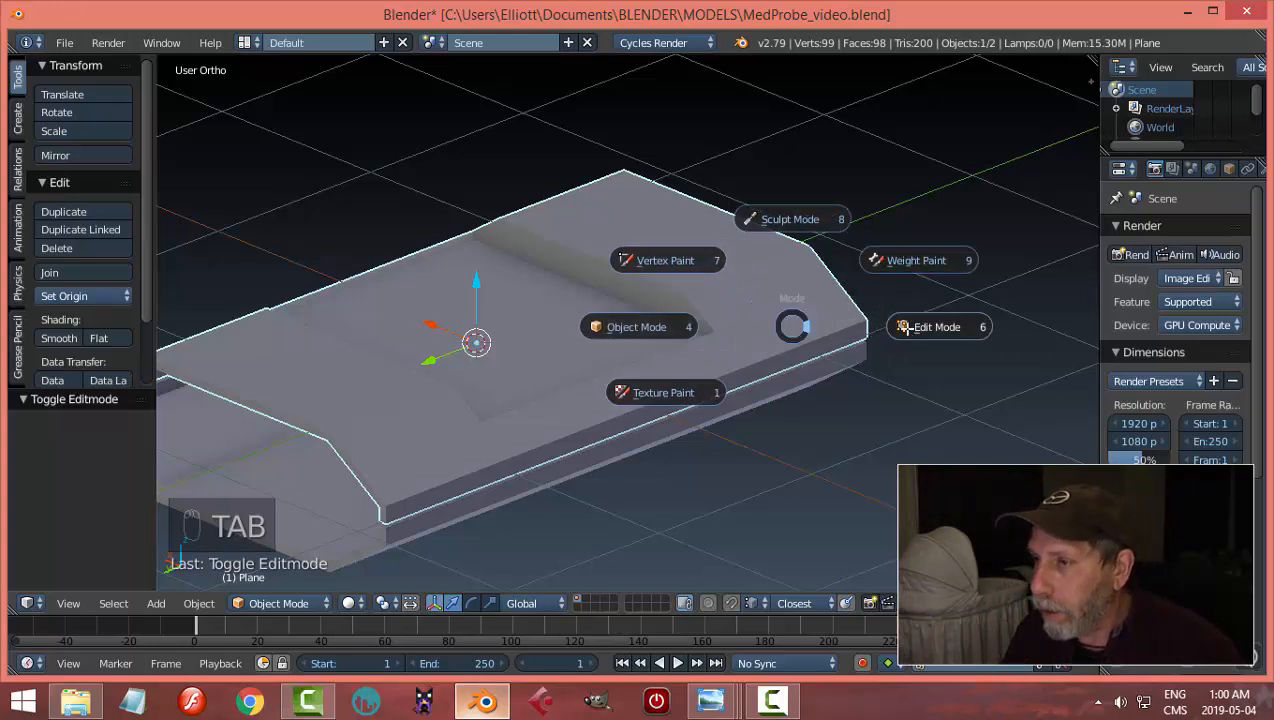
click(870, 324)
key(ctrl+Tab)
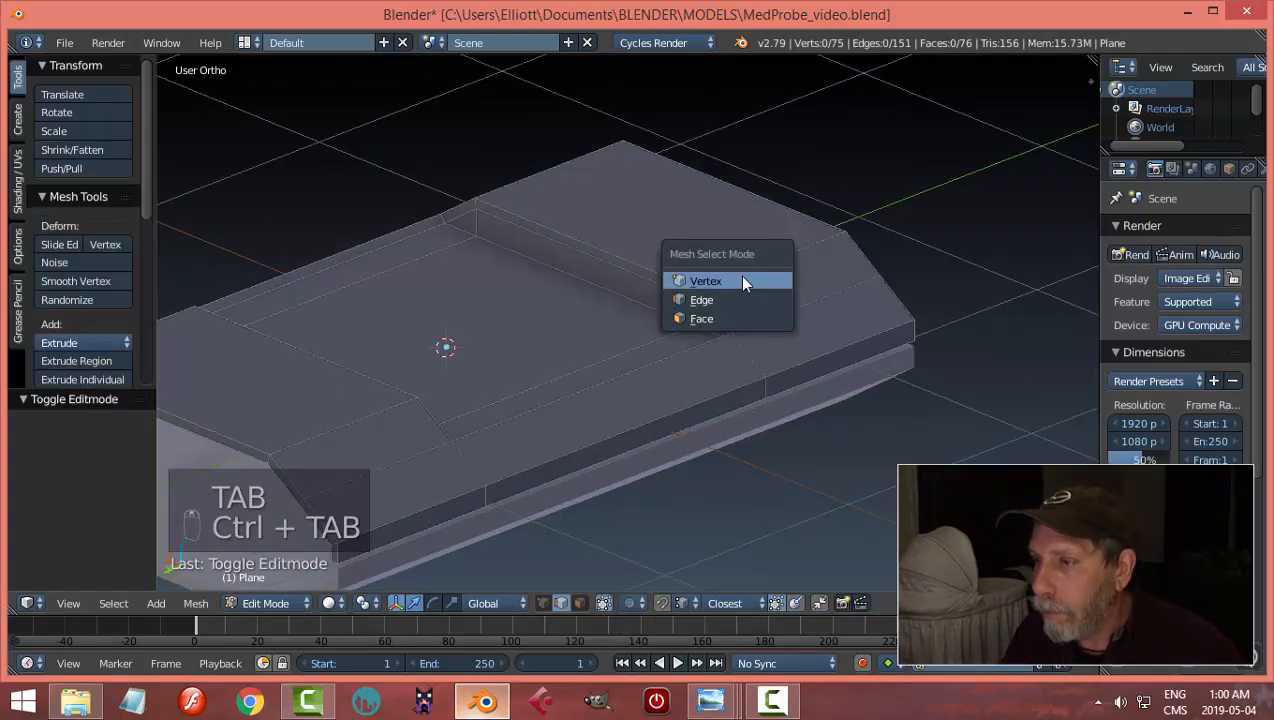
click(739, 279)
middle_drag(822, 322, 787, 324)
scroll(720, 324, down, 2)
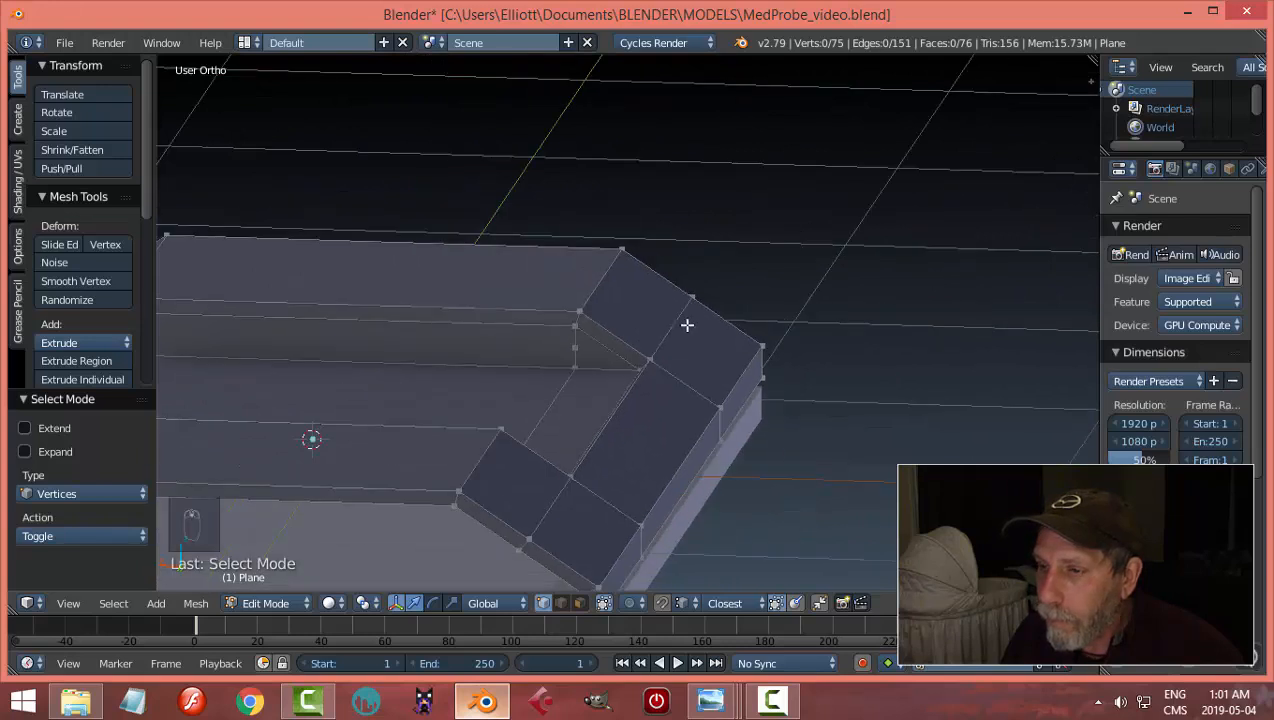
shift+middle_drag(685, 324, 838, 231)
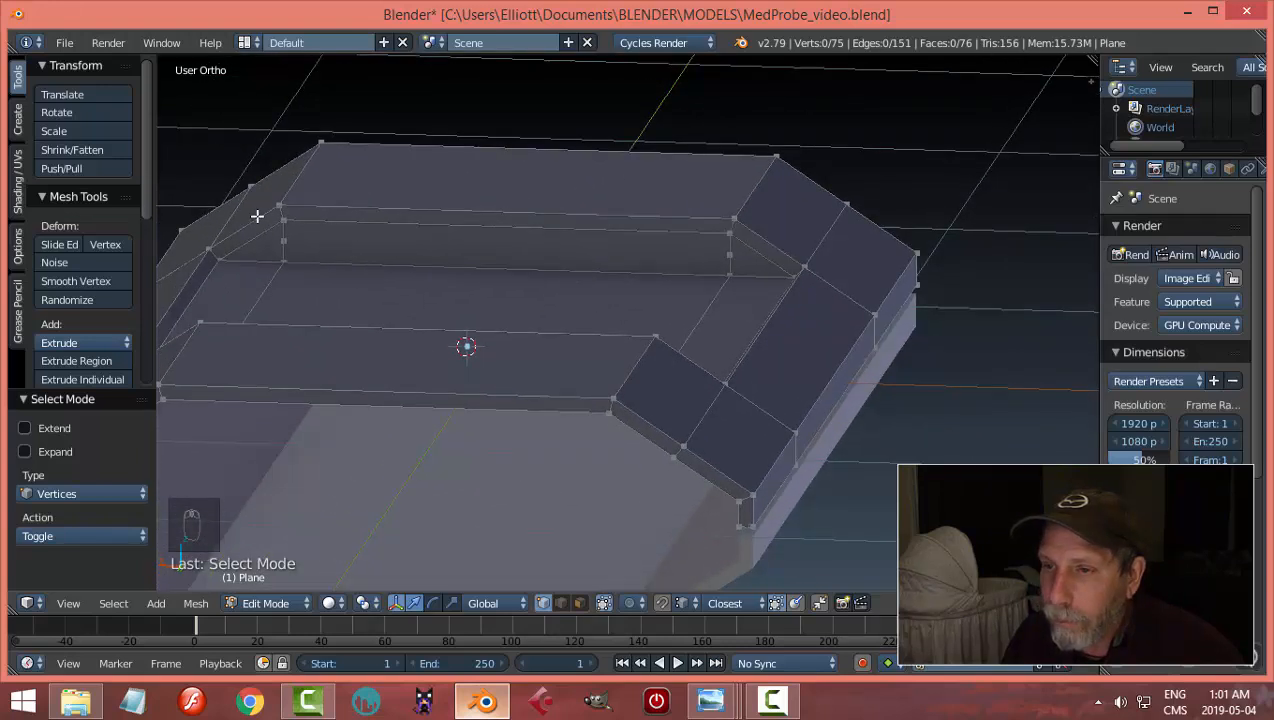
right_click(729, 254)
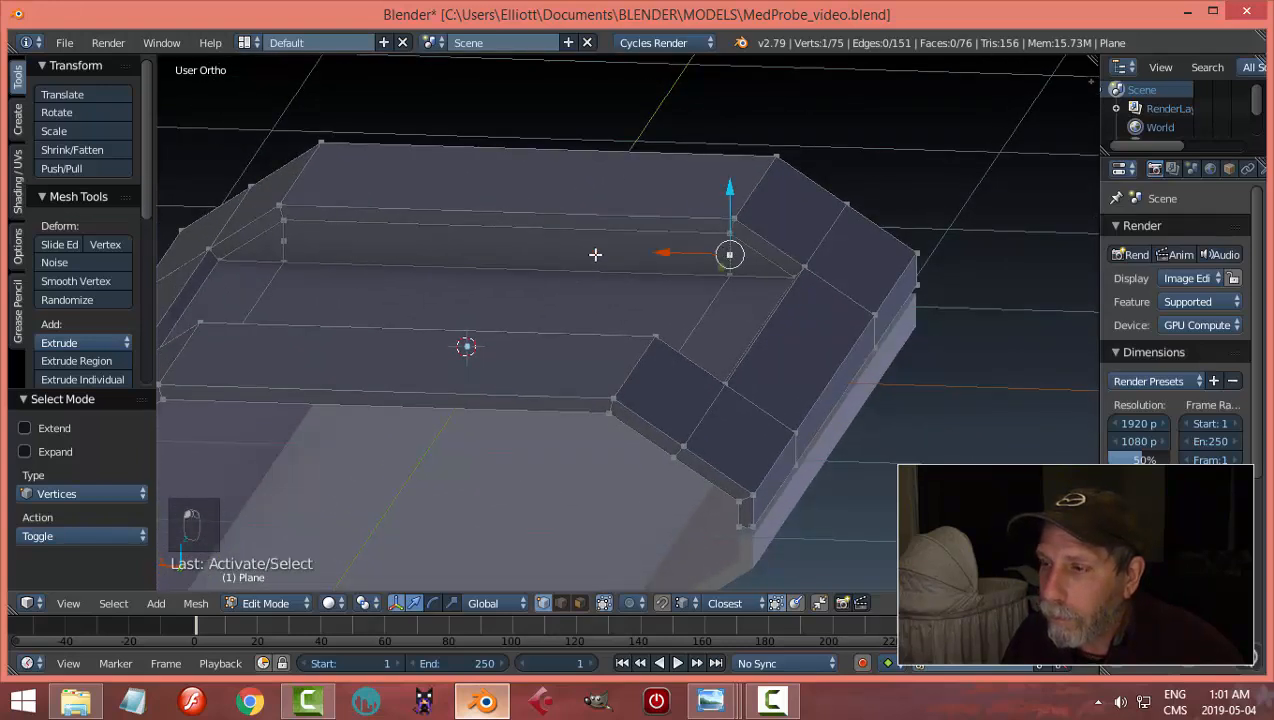
shift+right_click(285, 241)
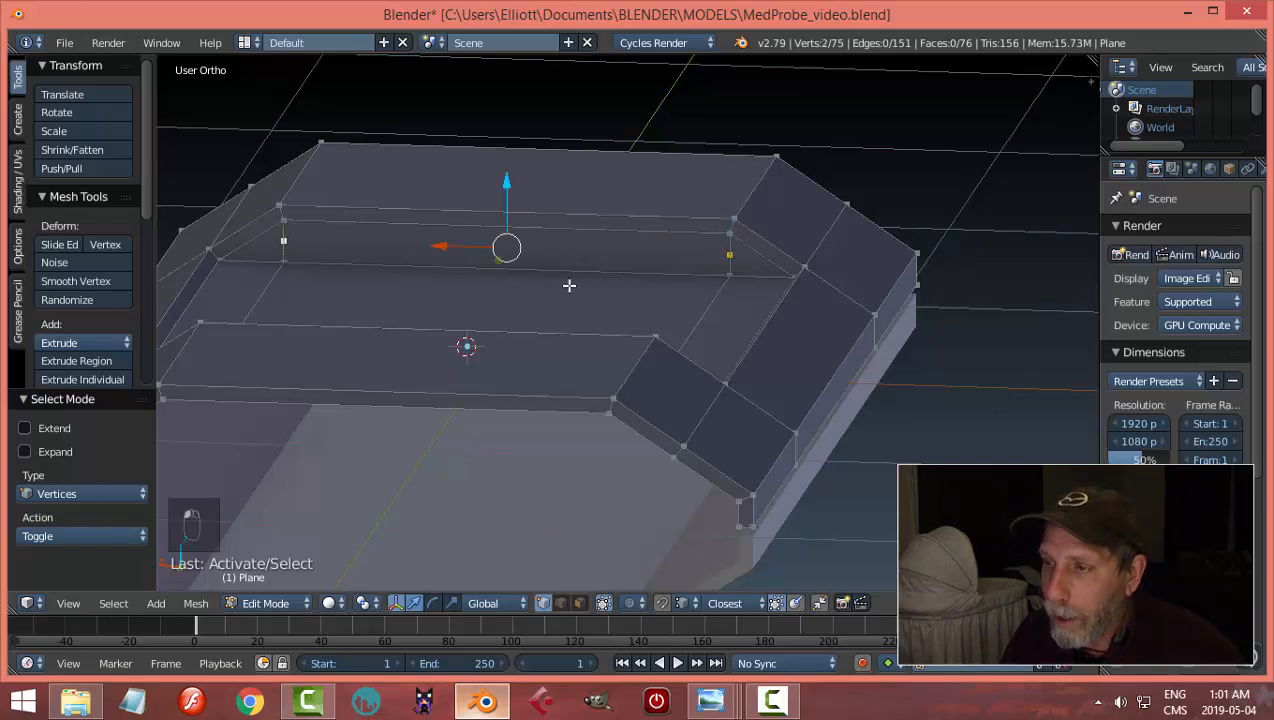
key(a)
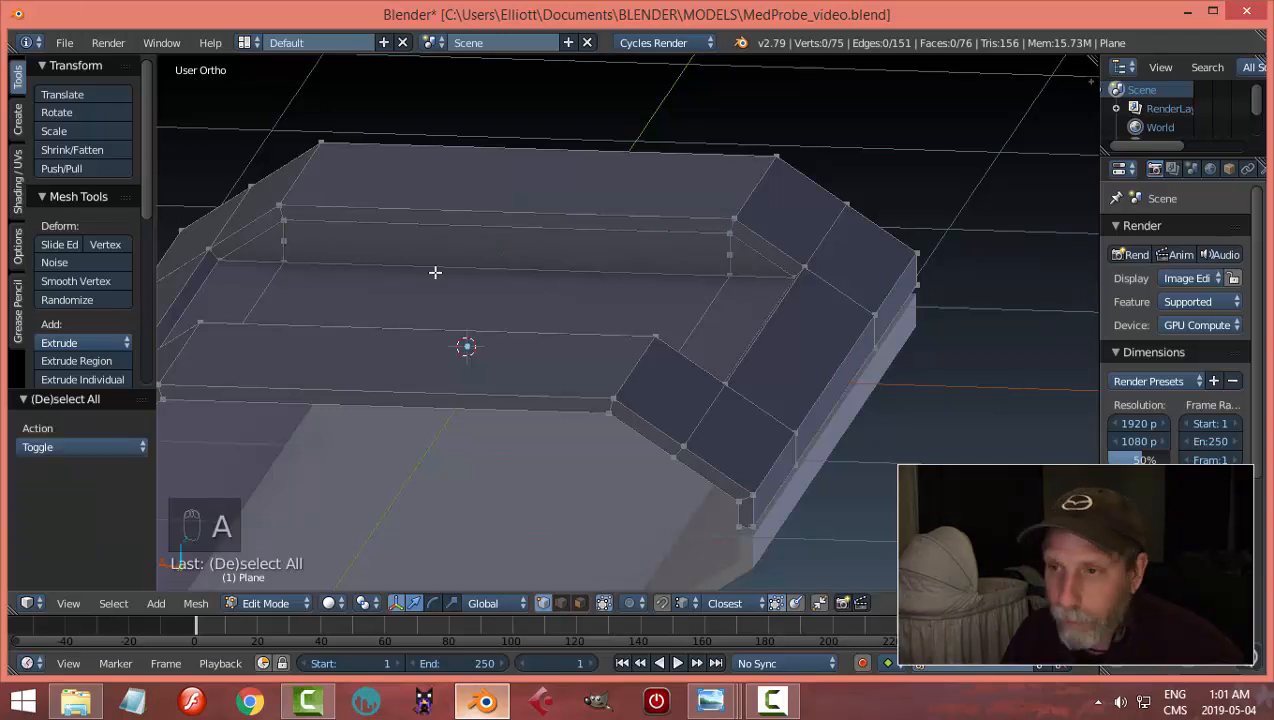
Step: Connect the mid-height vertices at both ends of the long recess wall, splitting its face lengthwise
scroll(432, 272, up, 2)
shift+middle_drag(327, 264, 487, 257)
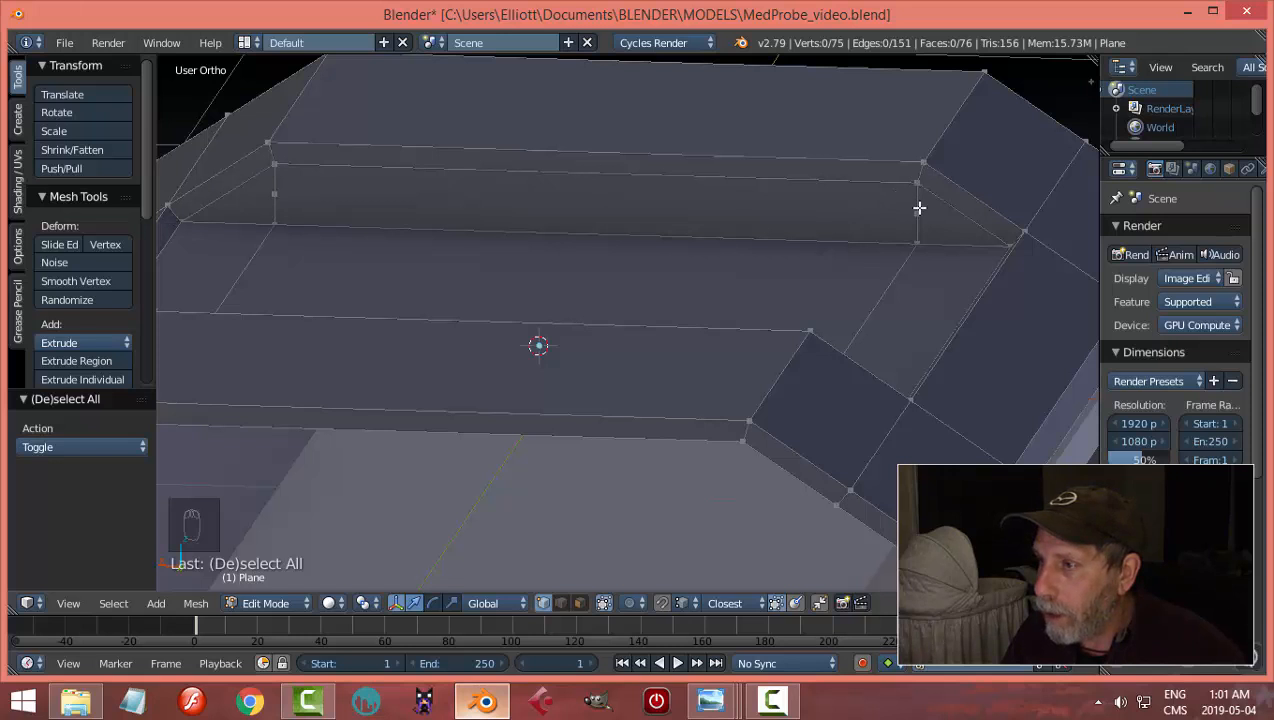
right_click(271, 192)
shift+right_click(916, 216)
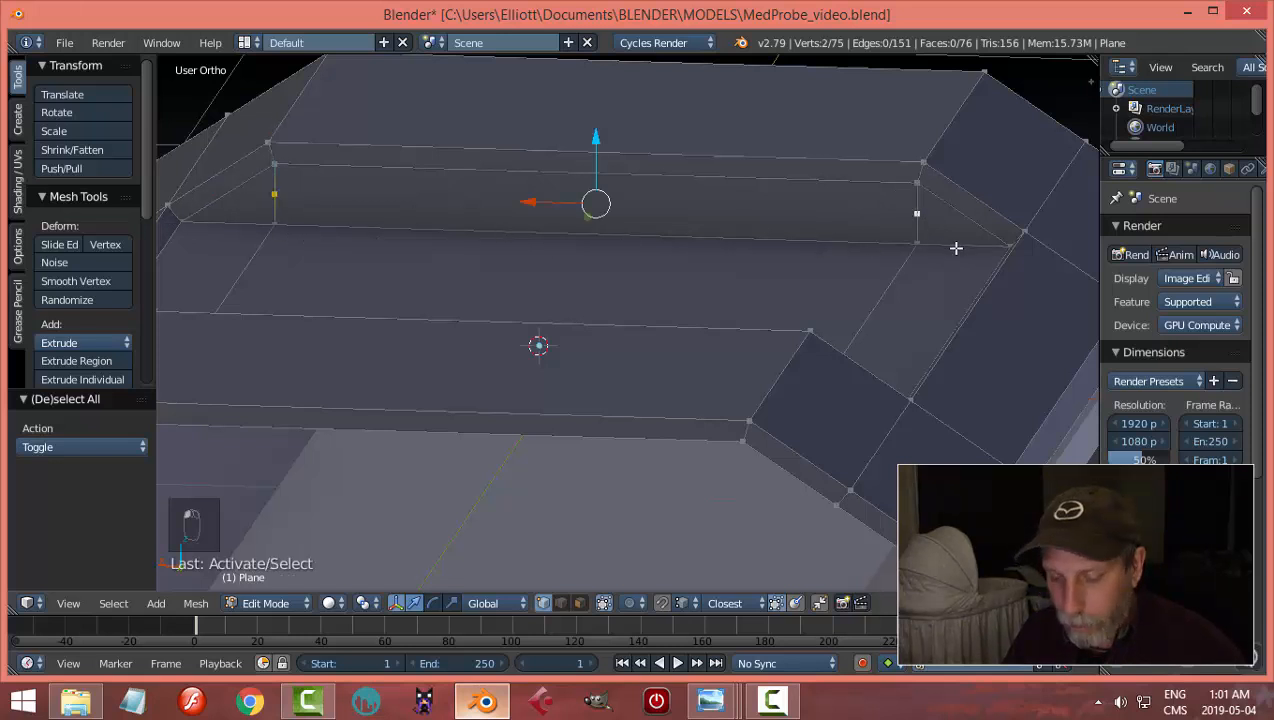
key(j)
key(a)
Step: Check the upper and lower halves of the split wall as separate faces, and return to vertex selection
key(ctrl+Tab)
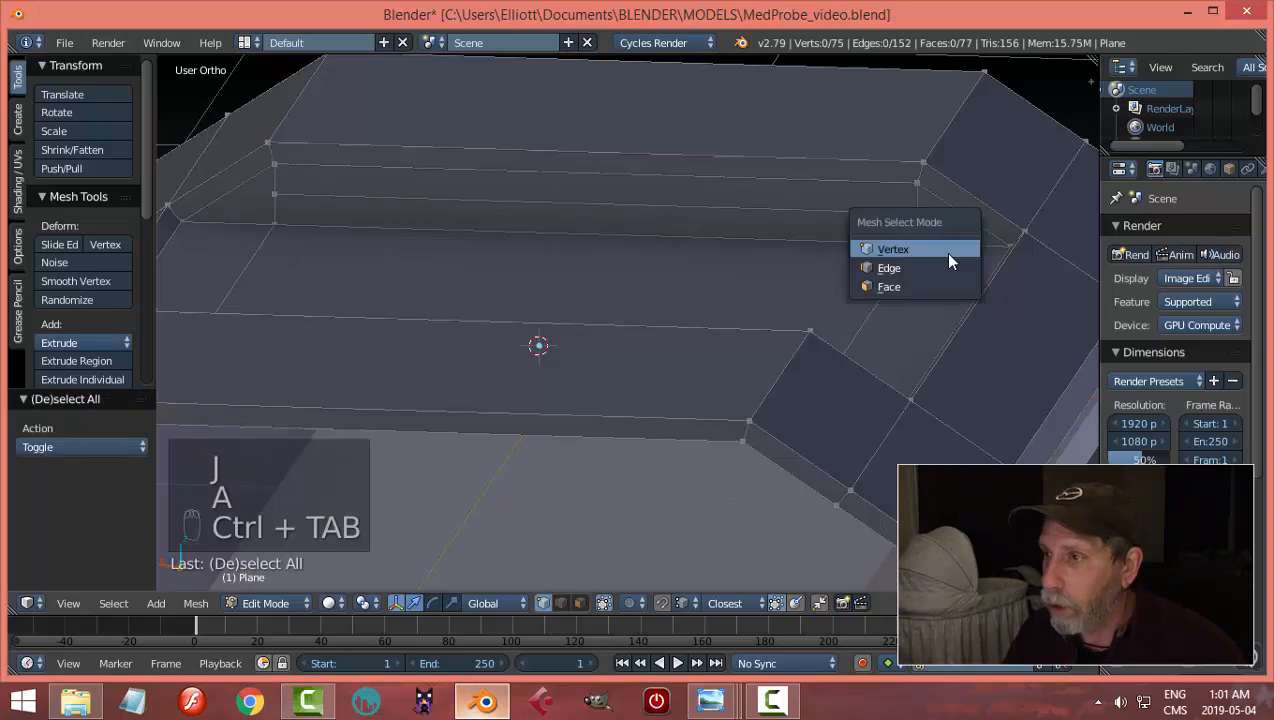
click(917, 281)
right_click(728, 190)
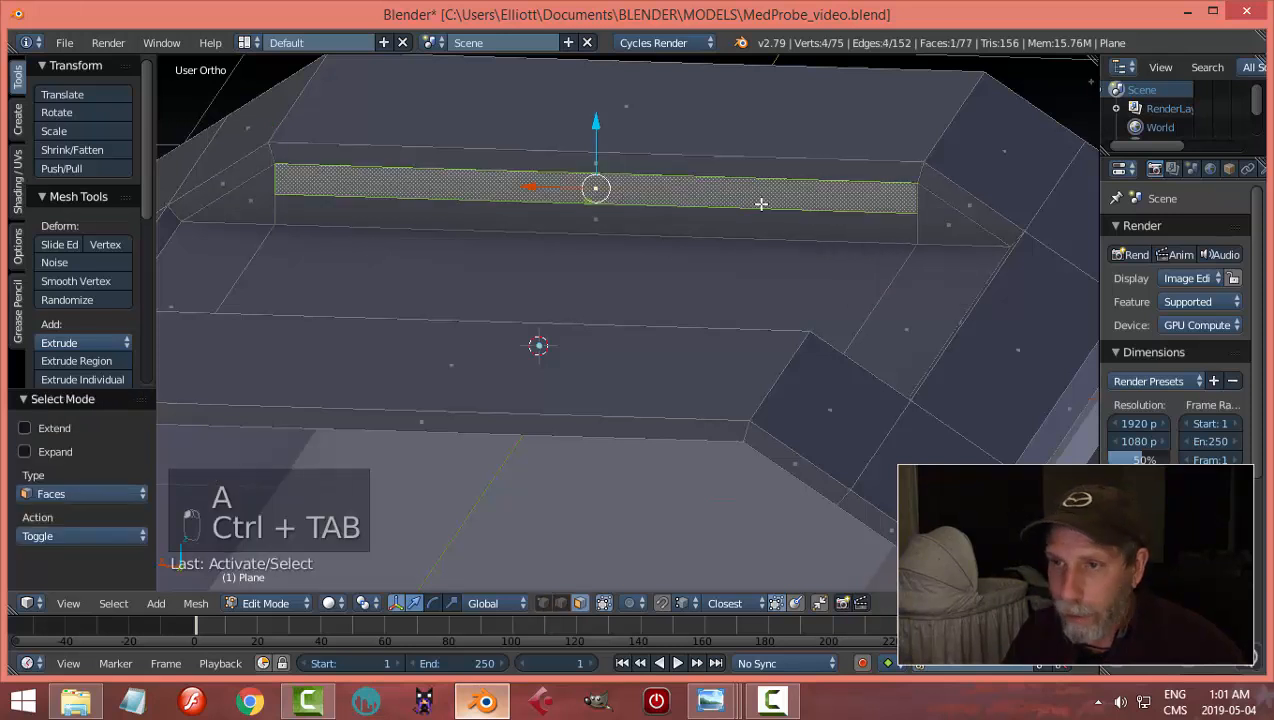
key(a)
right_click(580, 224)
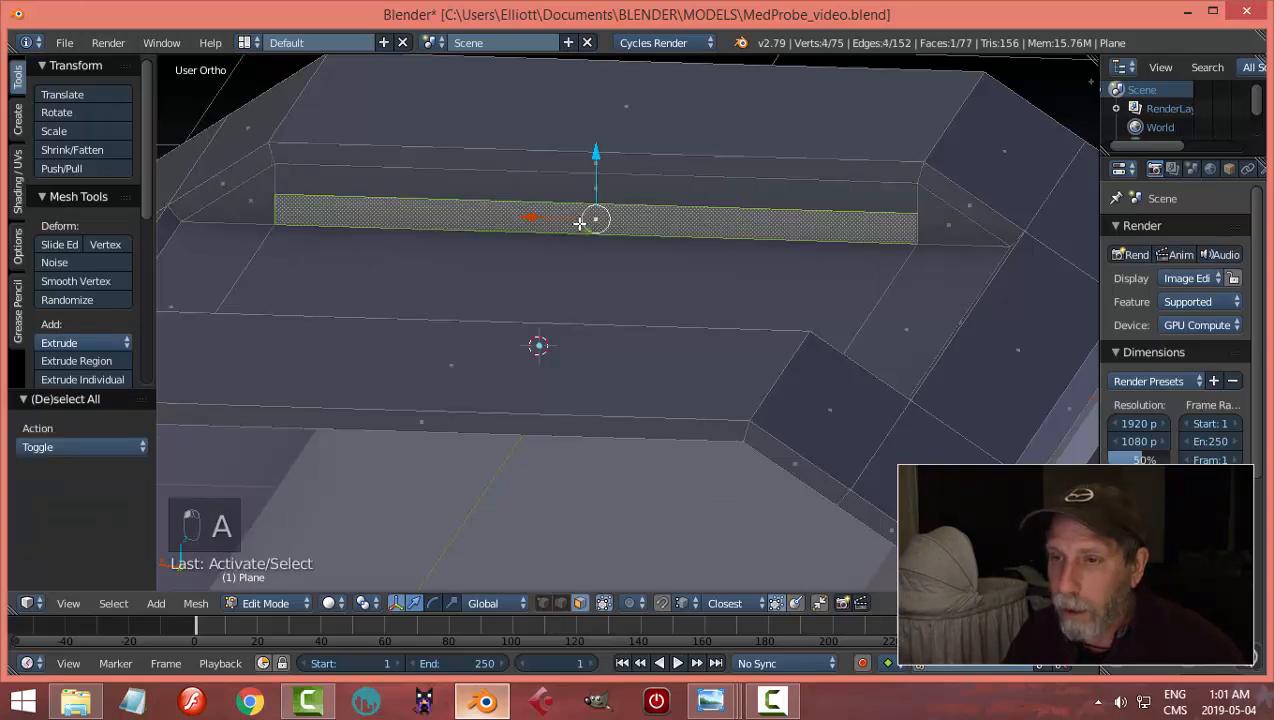
key(a)
key(ctrl+Tab)
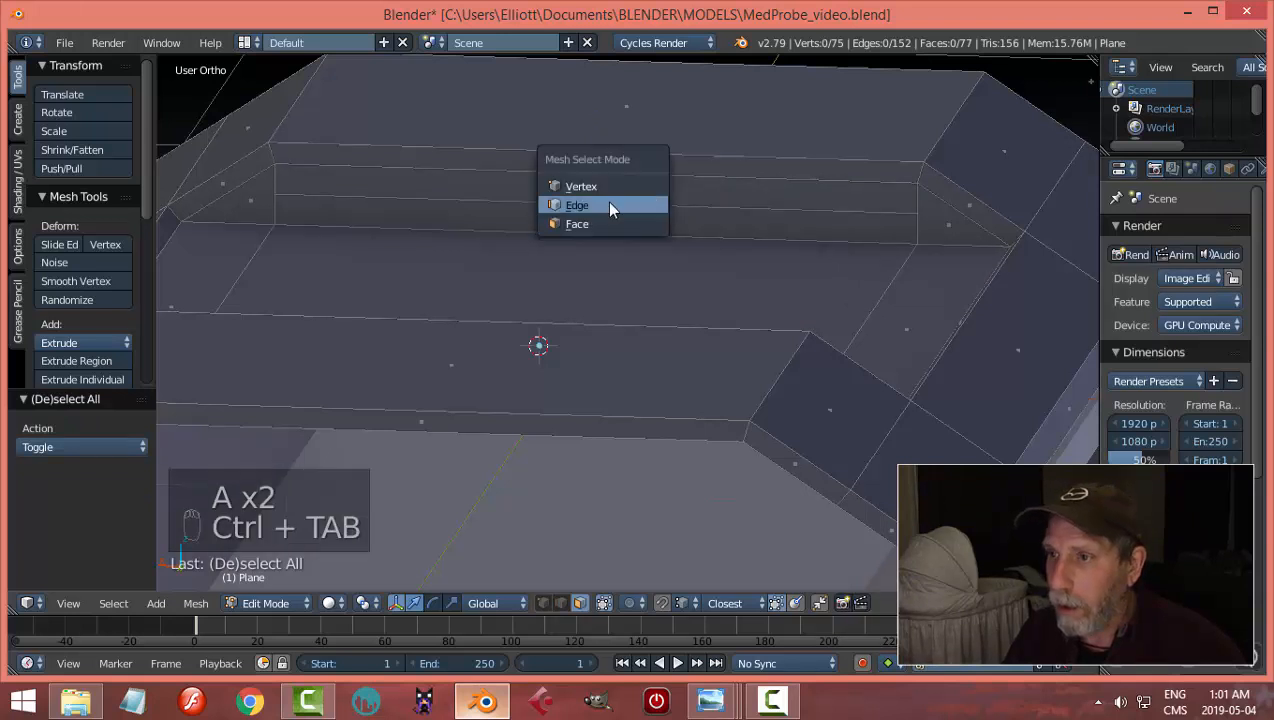
click(582, 181)
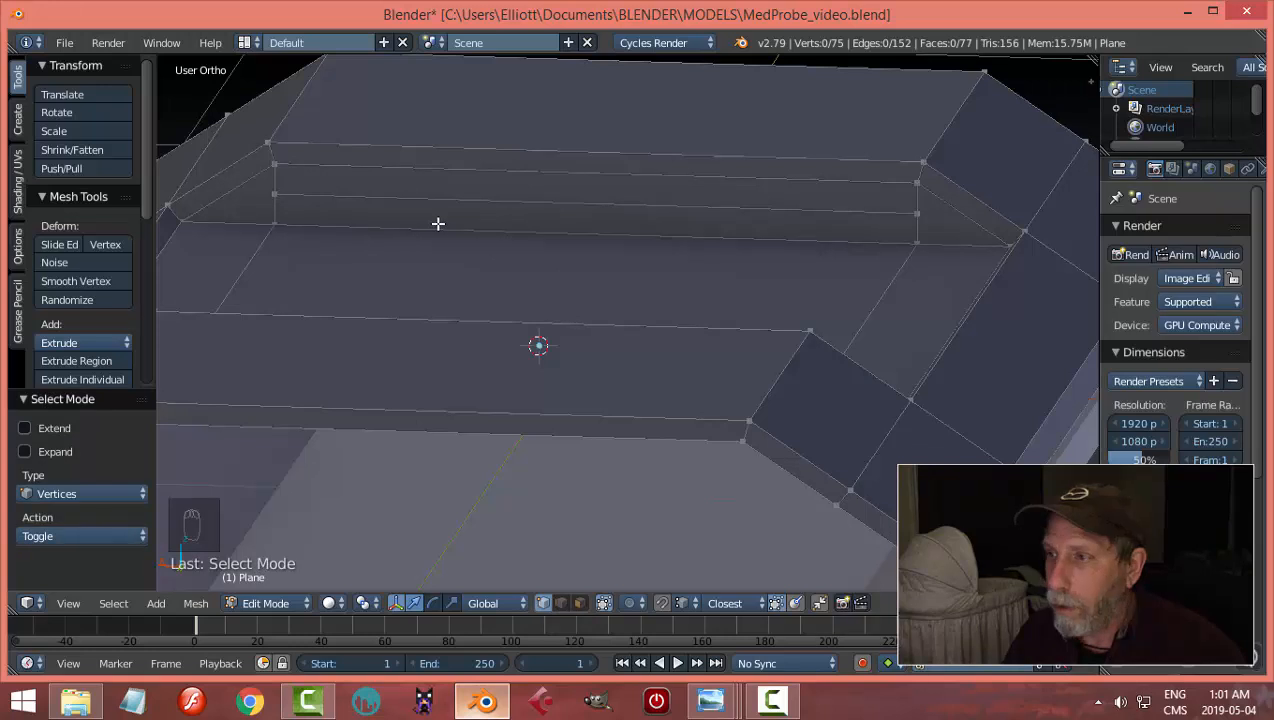
scroll(438, 224, down, 1)
middle_drag(714, 248, 375, 267)
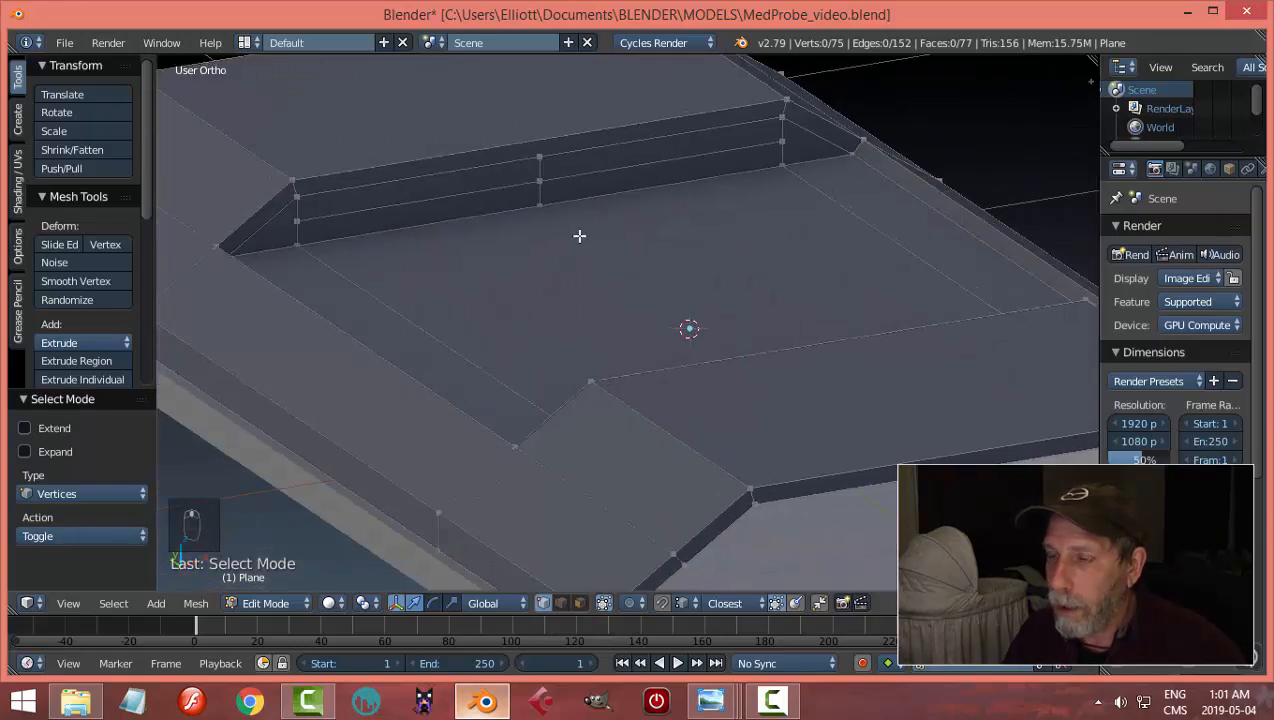
middle_drag(579, 235, 528, 225)
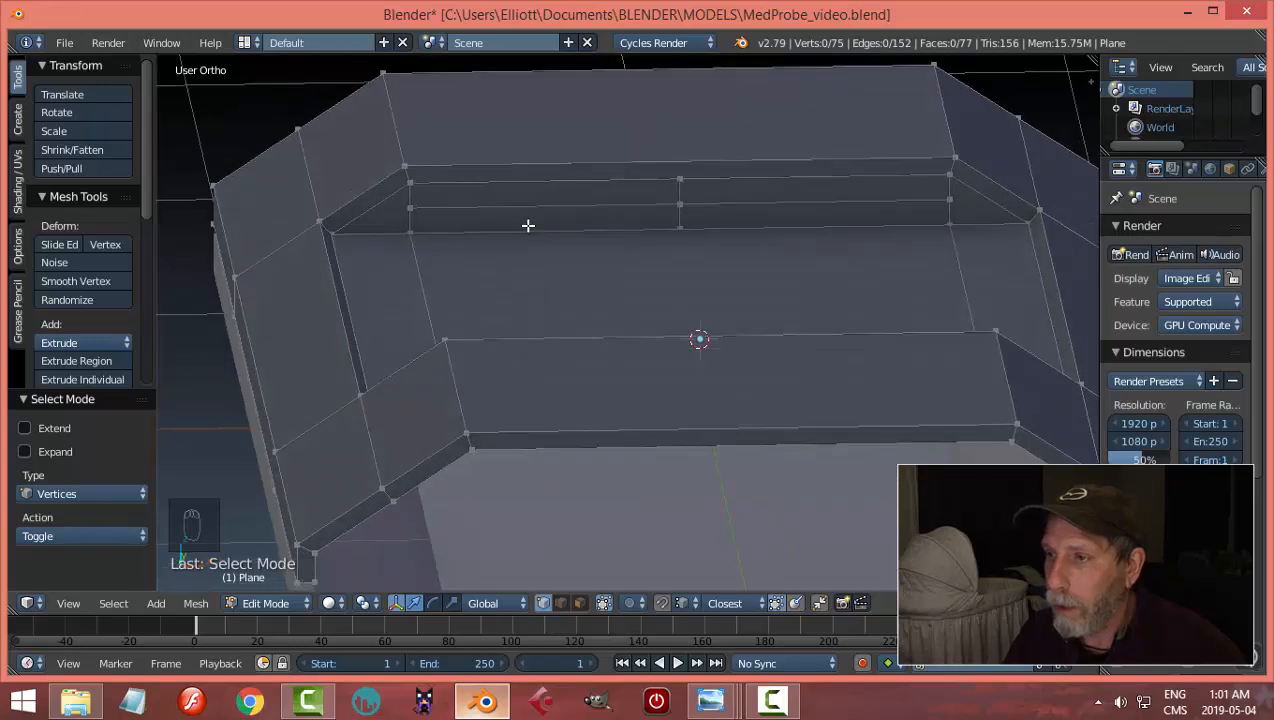
middle_drag(422, 183, 643, 270)
scroll(717, 278, up, 2)
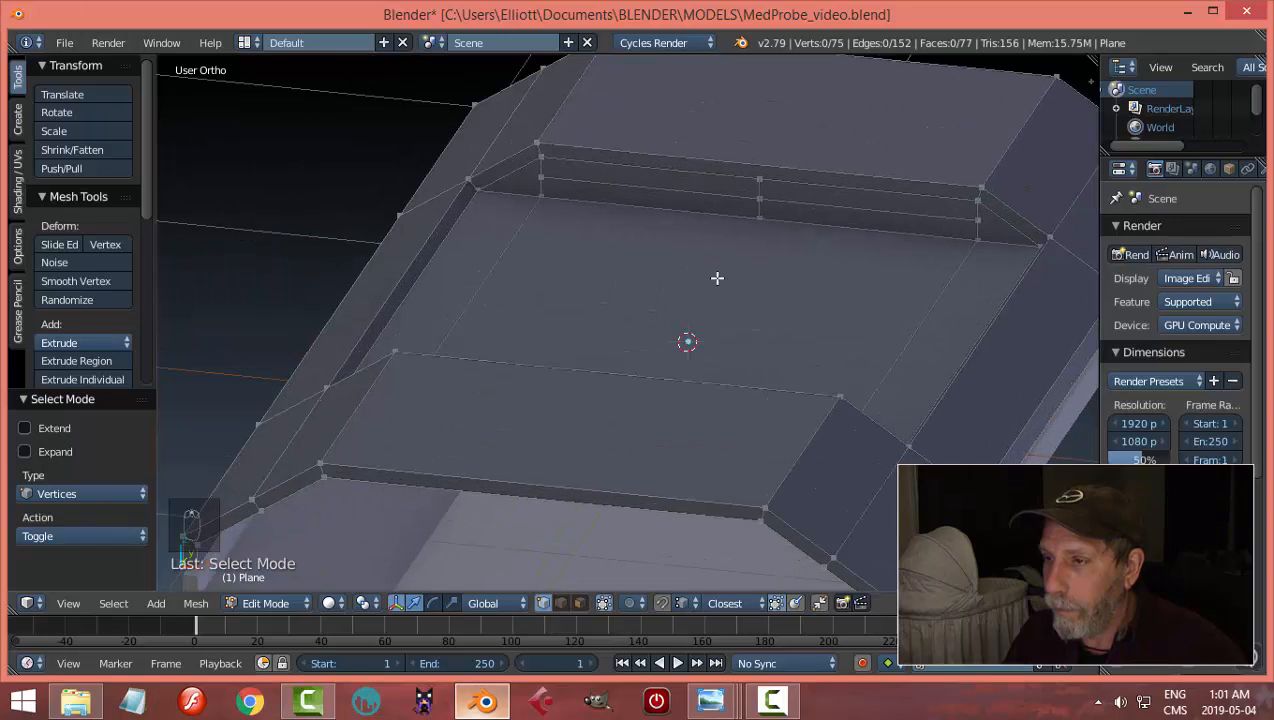
right_click(759, 180)
shift+right_click(758, 200)
key(less)
right_click(759, 219)
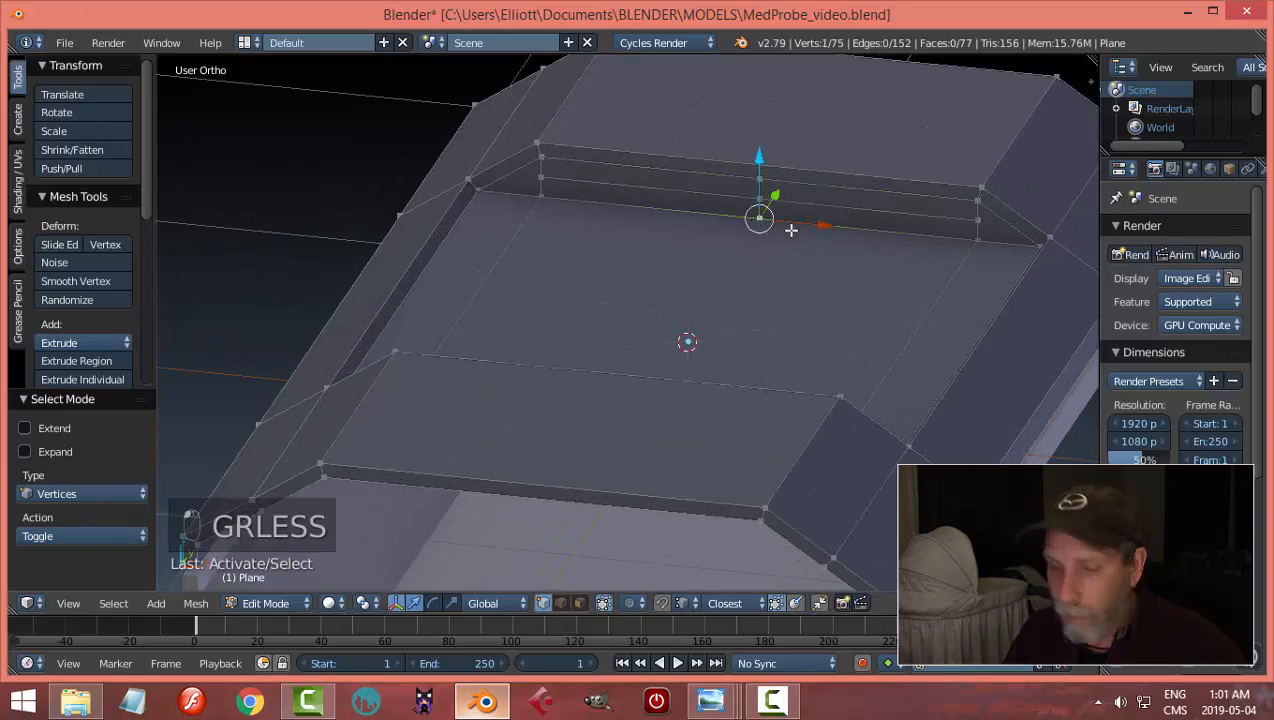
key(s)
key(s)
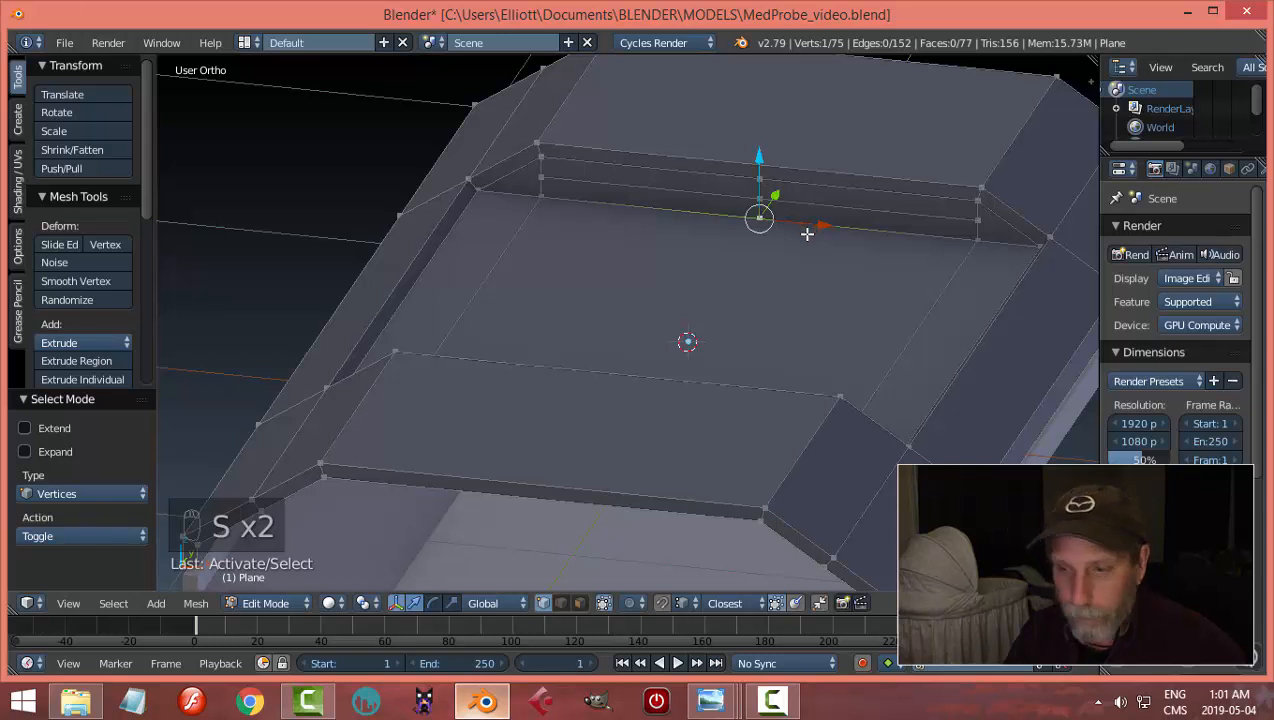
key(a)
Step: Dissolve the three stacked vertices halfway along the long recess wall
scroll(809, 228, up, 3)
shift+middle_drag(811, 222, 706, 329)
right_click(757, 183)
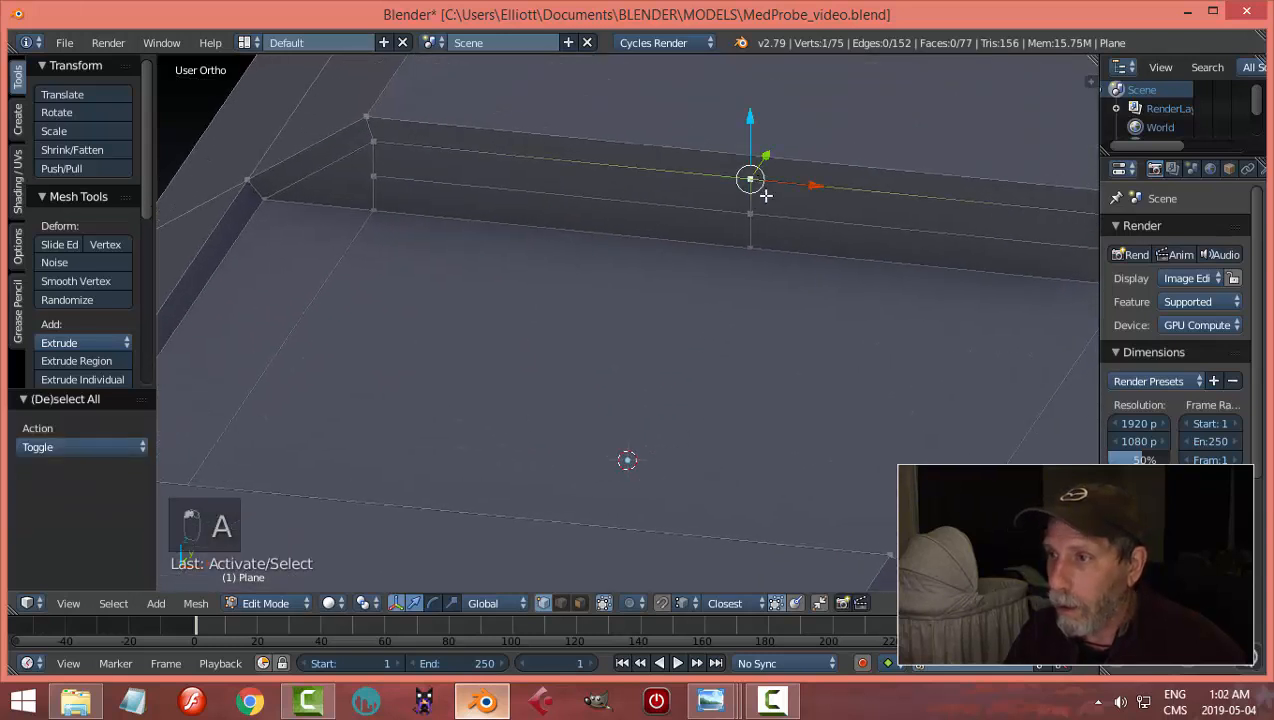
shift+right_click(754, 216)
shift+right_click(757, 245)
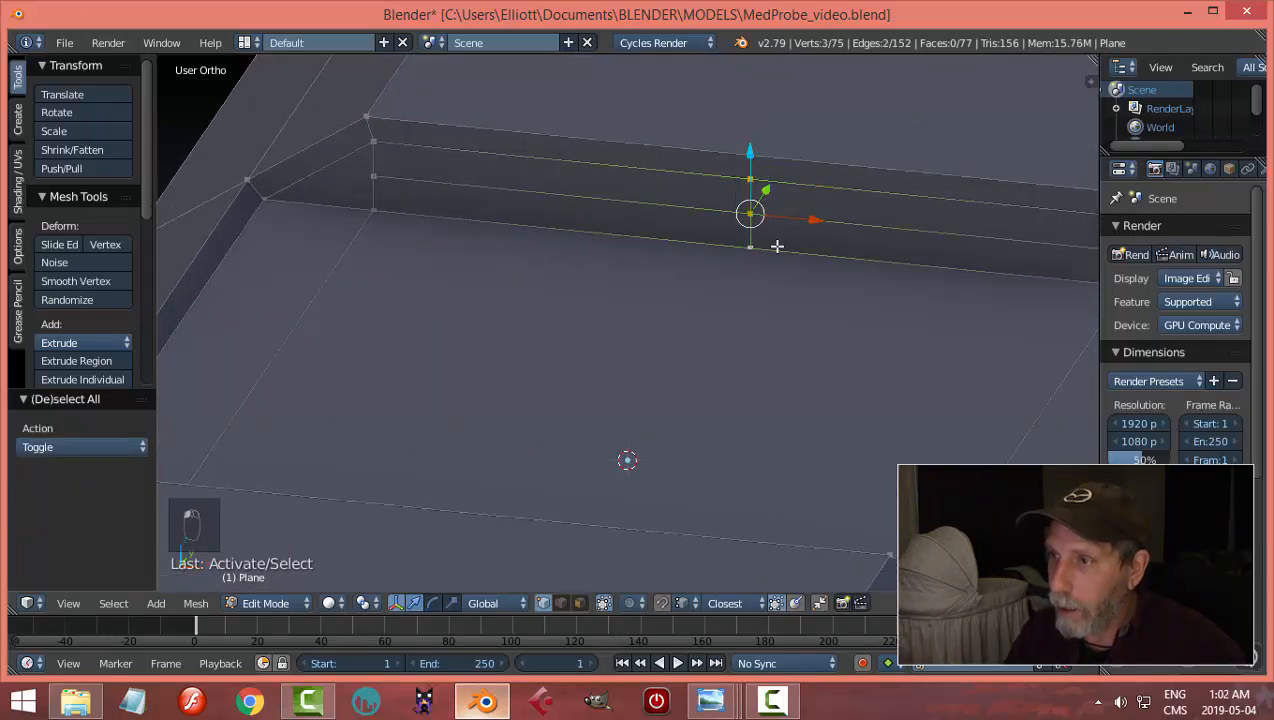
key(x)
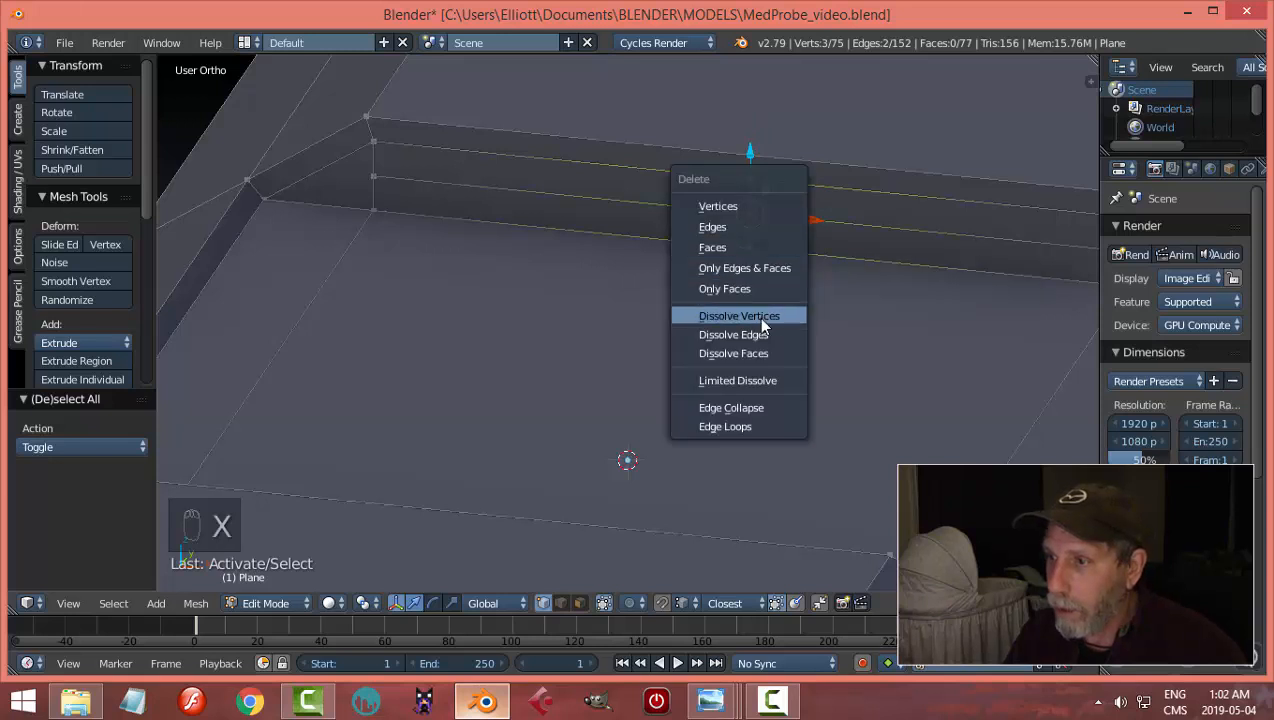
click(757, 317)
scroll(815, 290, down, 5)
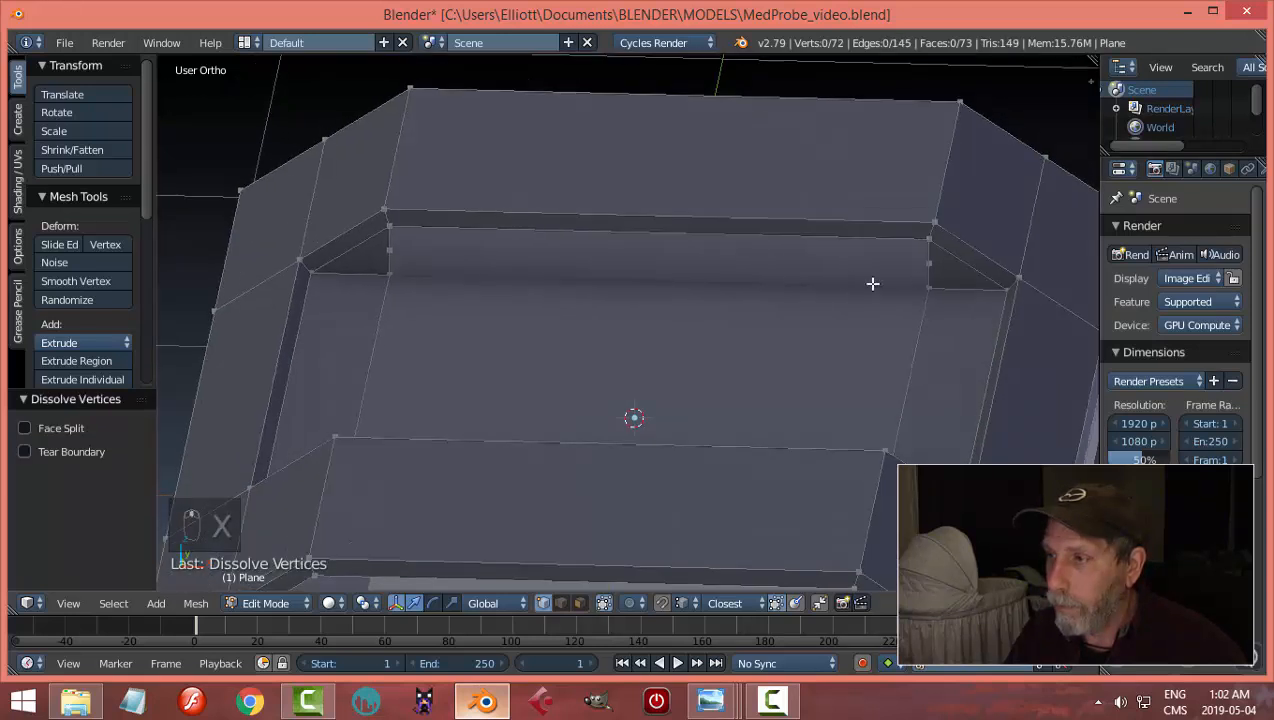
Step: Connect the mid-height vertices at both ends of the long recess wall with a new edge
right_click(927, 262)
shift+right_click(388, 249)
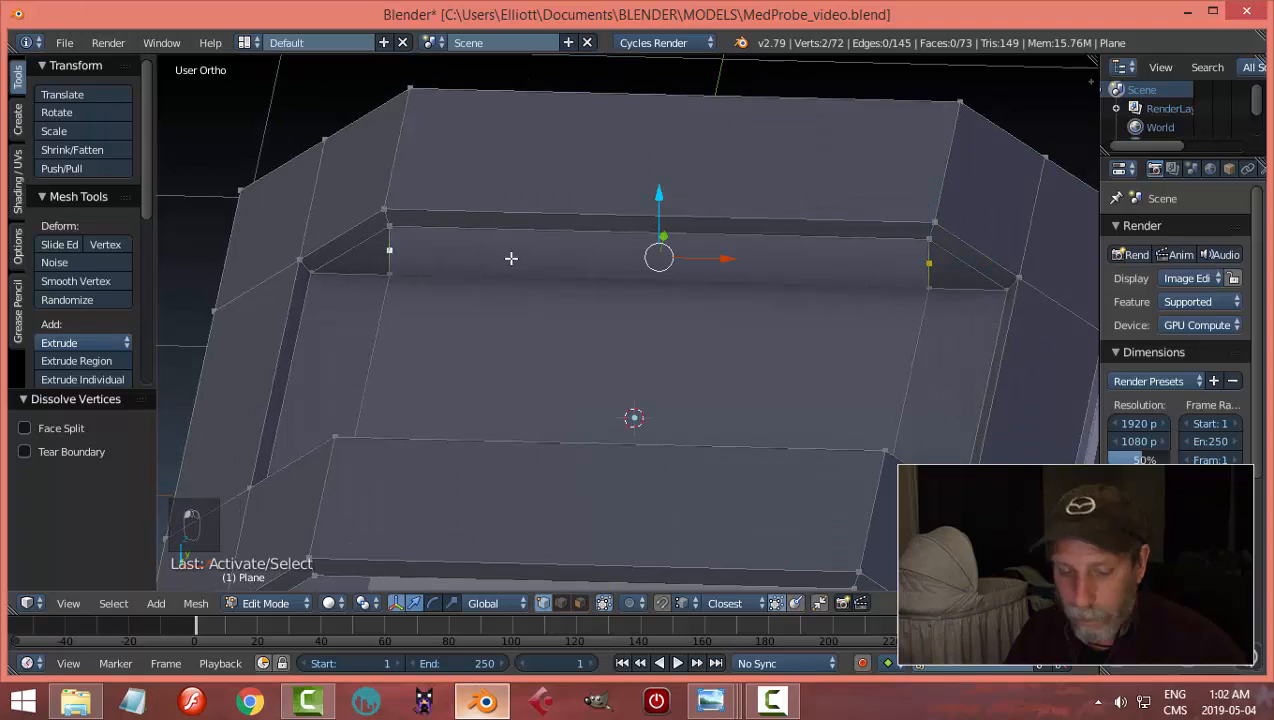
key(f)
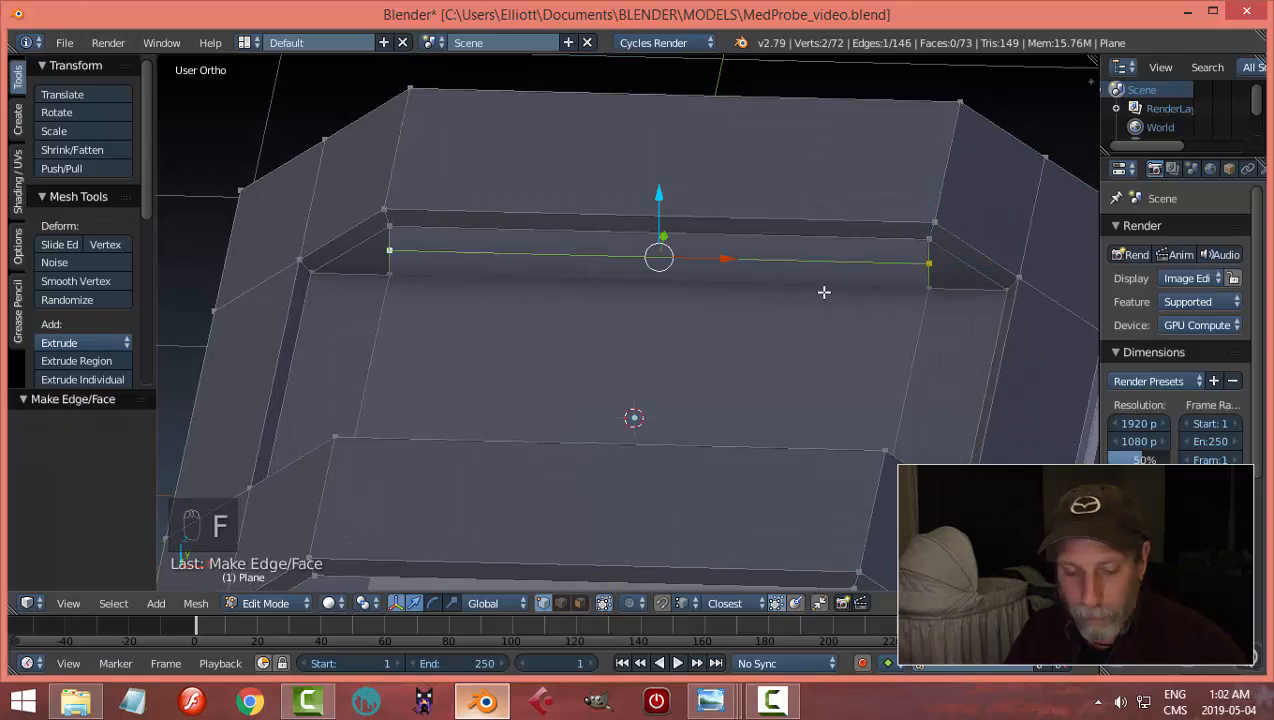
key(a)
Step: Try to fill the recess wall's upper strip with a face between two edges, and make all mesh normals consistent
key(ctrl+Tab)
click(765, 310)
right_click(694, 220)
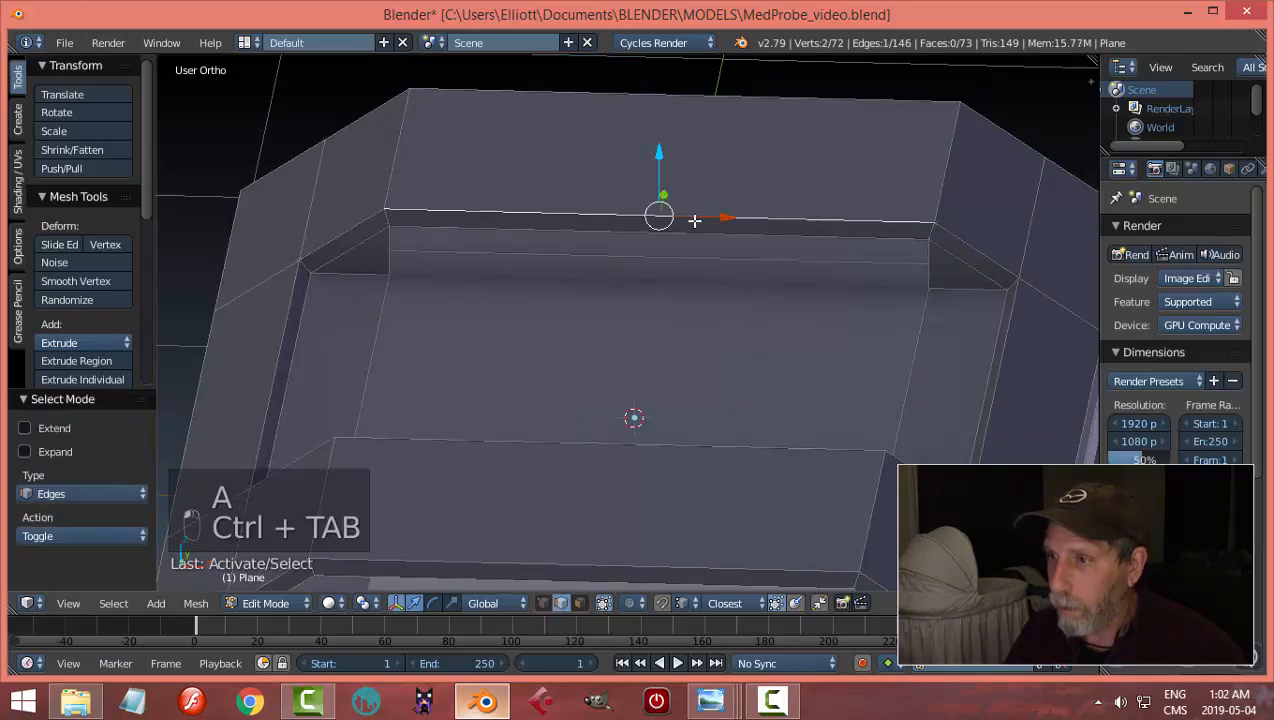
click(678, 228)
click(700, 240)
shift+click(707, 255)
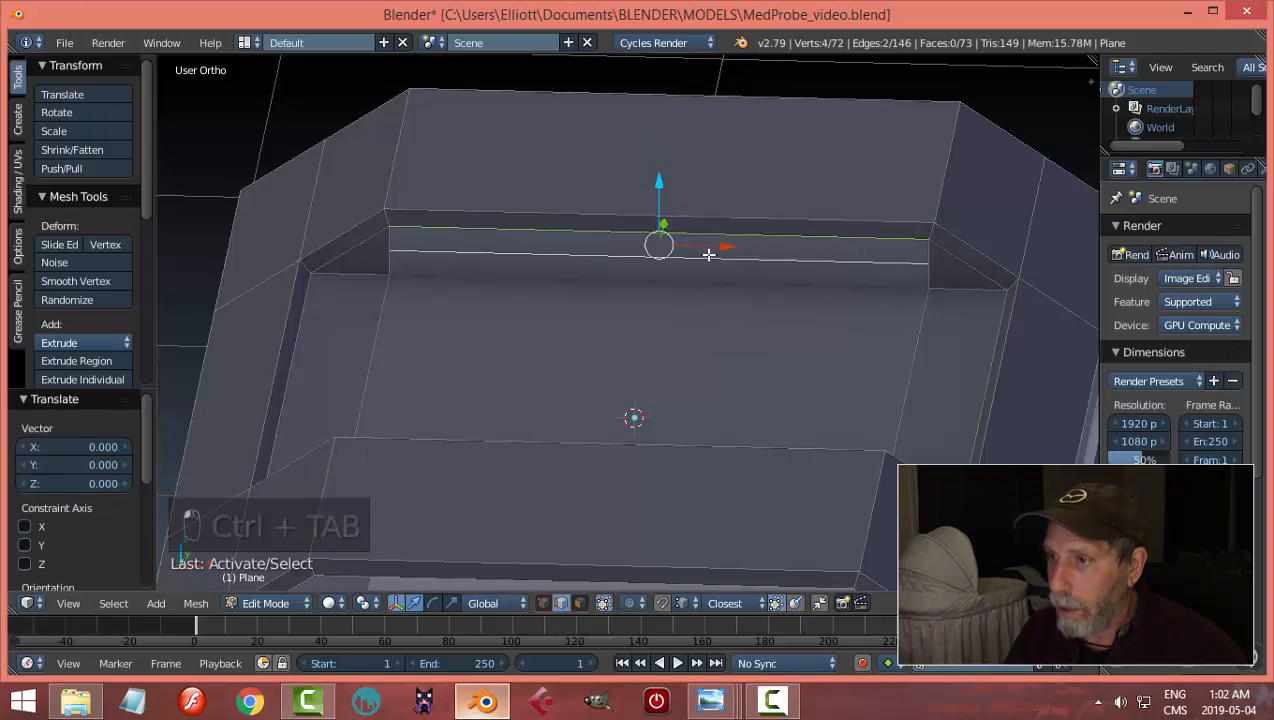
key(f)
key(a)
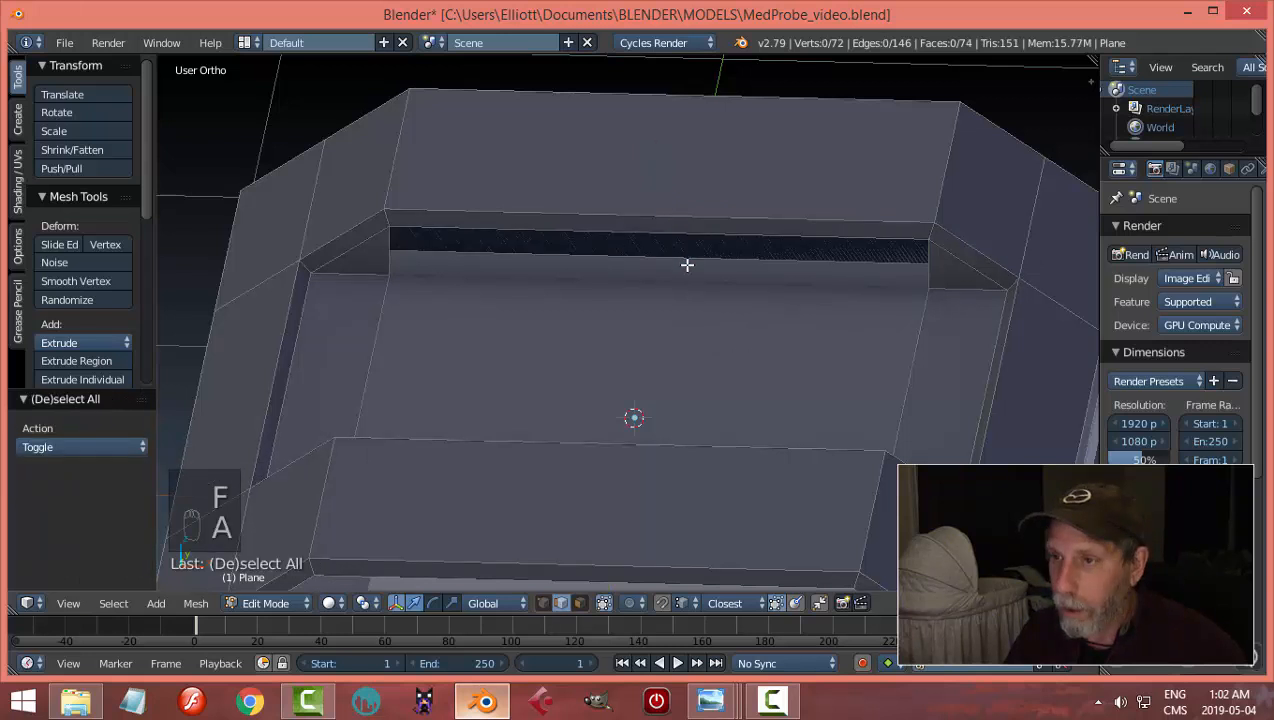
key(a)
key(ctrl+n)
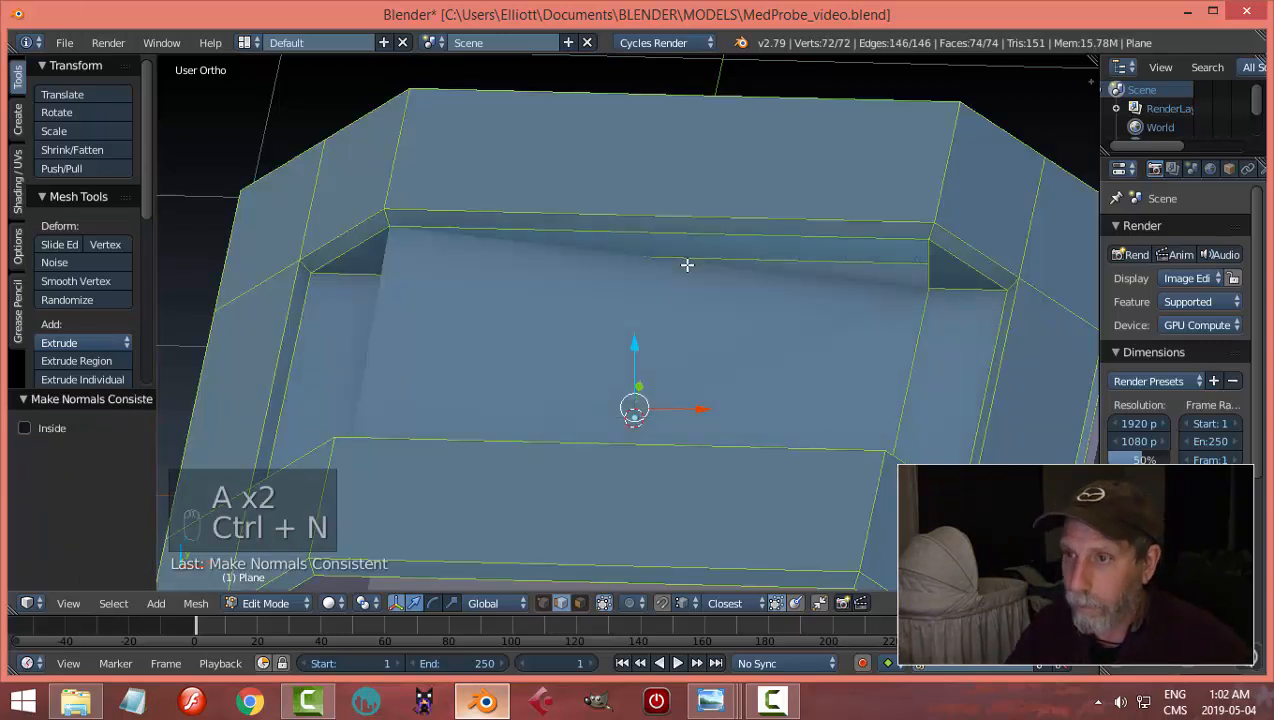
Step: Undo the normals recalculation and the face added to the wall's upper strip, and clear the selection
key(ctrl+z)
key(ctrl+z)
key(ctrl+z)
key(ctrl+z)
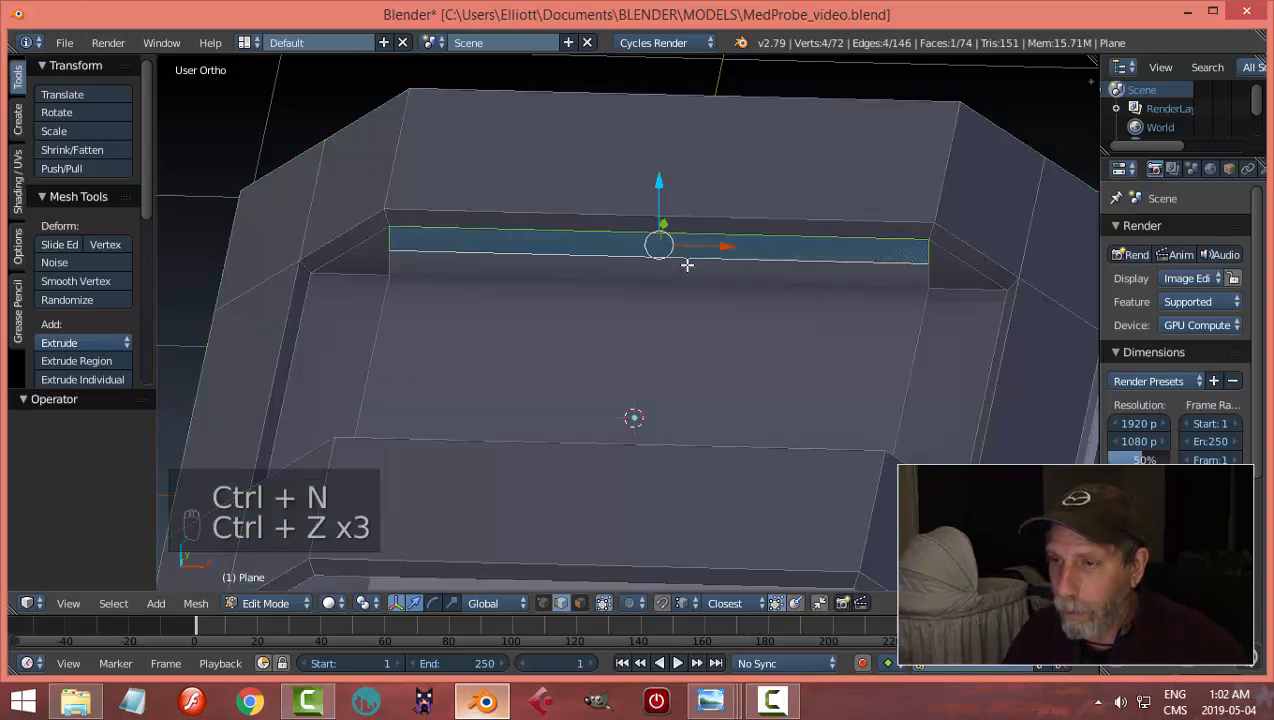
key(ctrl+z)
key(ctrl+z)
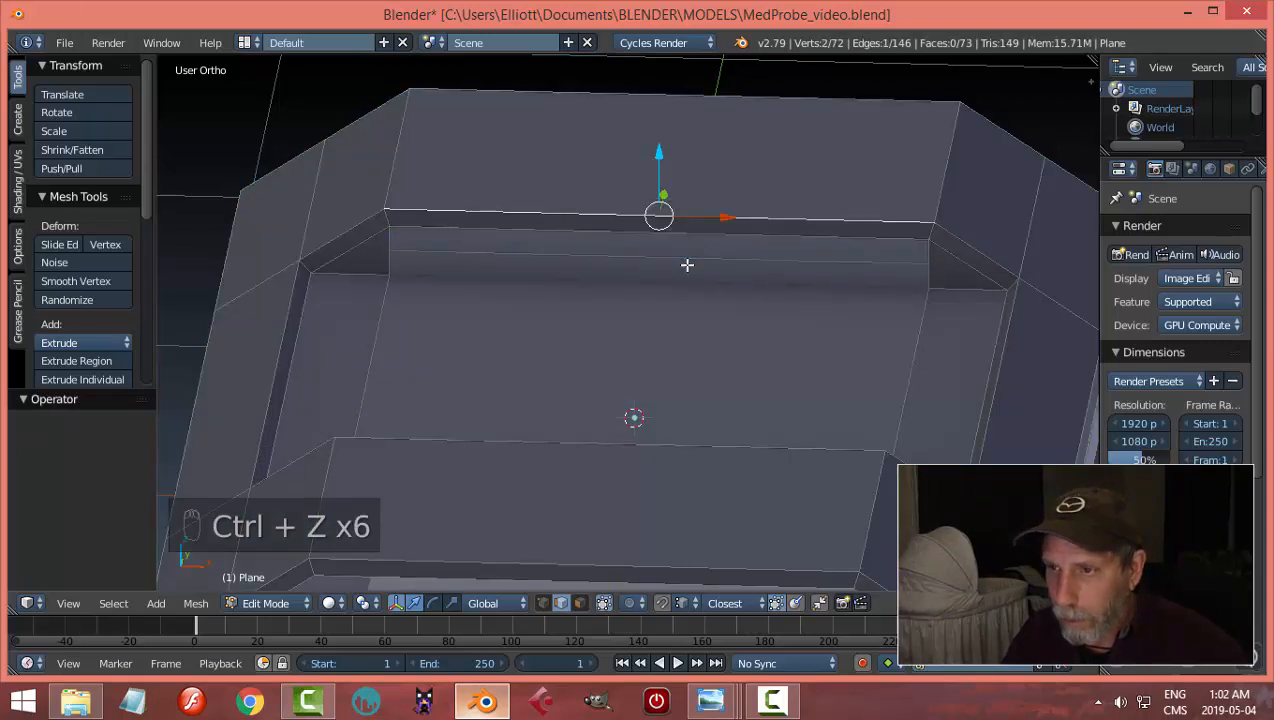
key(a)
Step: In vertex selection and wireframe display, connect the base vertices at both ends of the recess wall, and return to solid shading
key(ctrl+Tab)
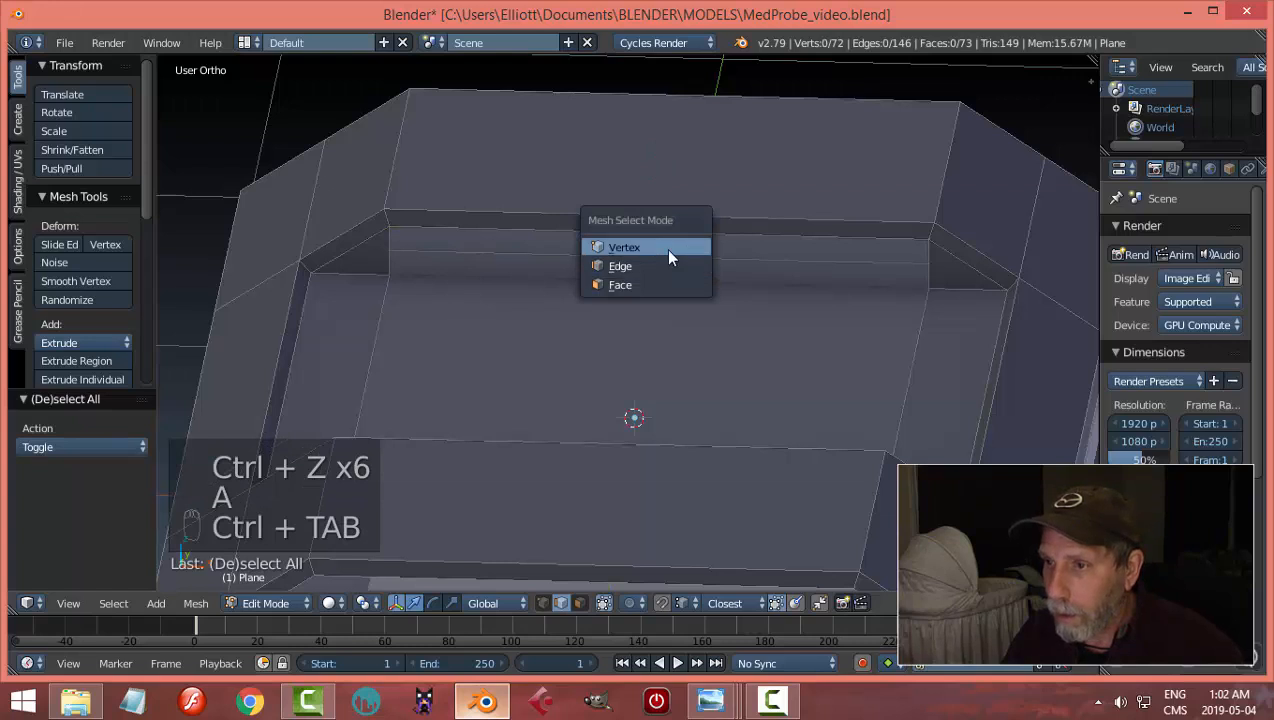
click(668, 256)
middle_drag(668, 256, 645, 320)
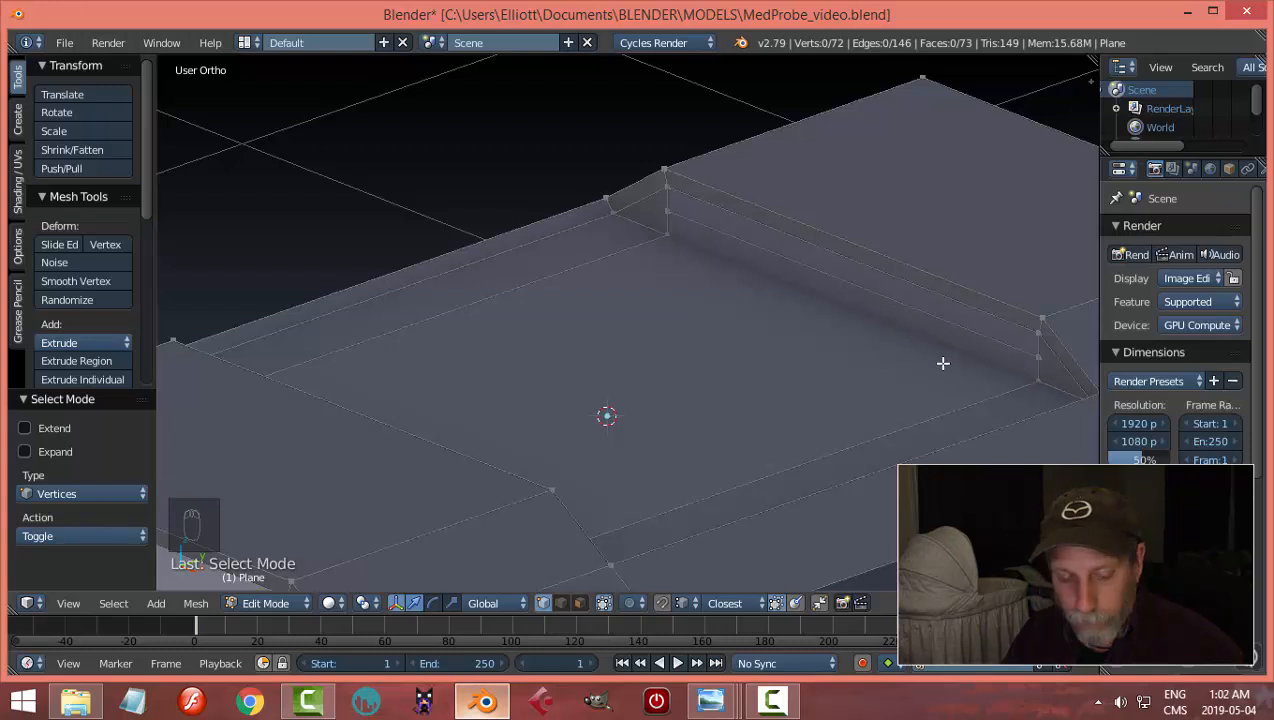
key(z)
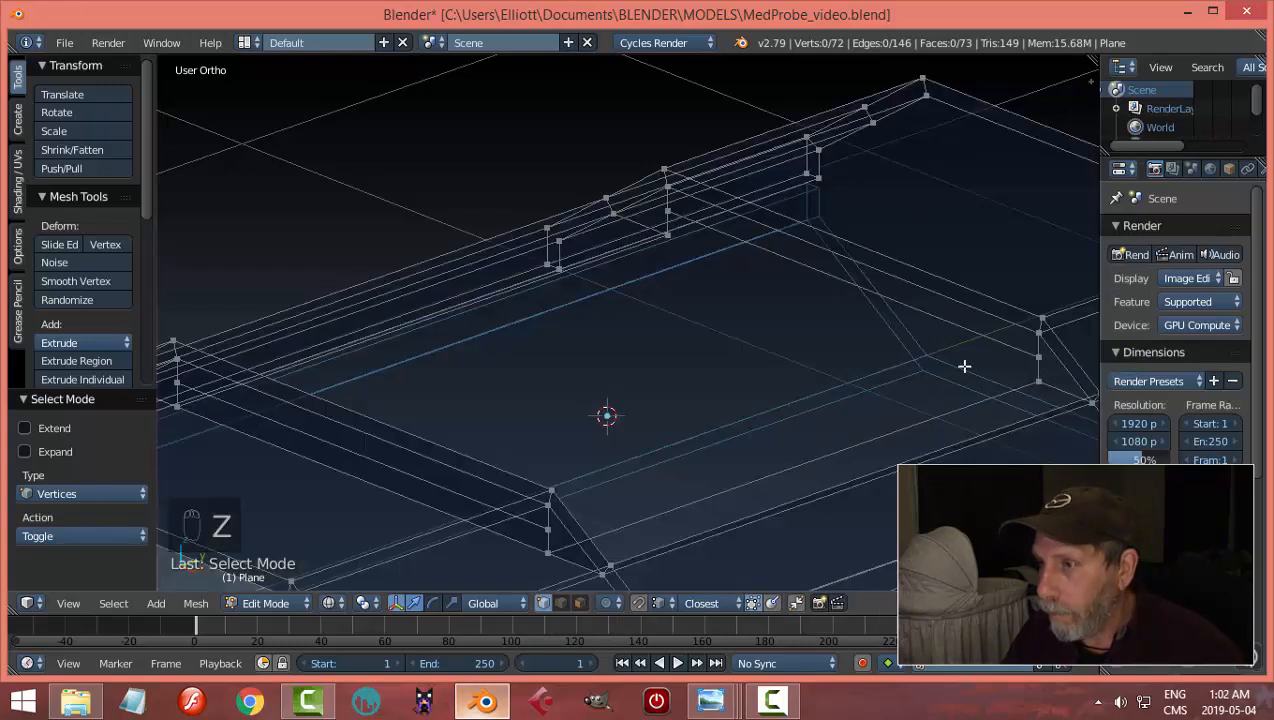
middle_drag(918, 358, 1012, 352)
right_click(1002, 333)
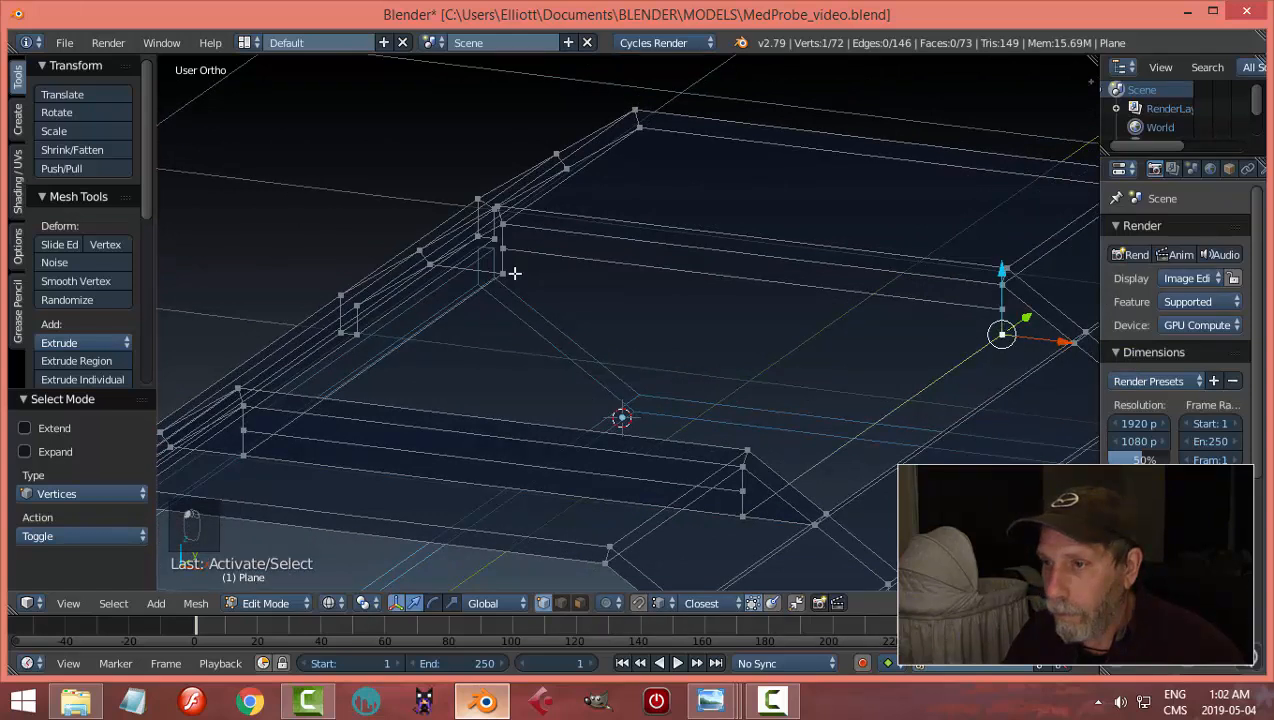
shift+right_click(514, 273)
key(f)
key(a)
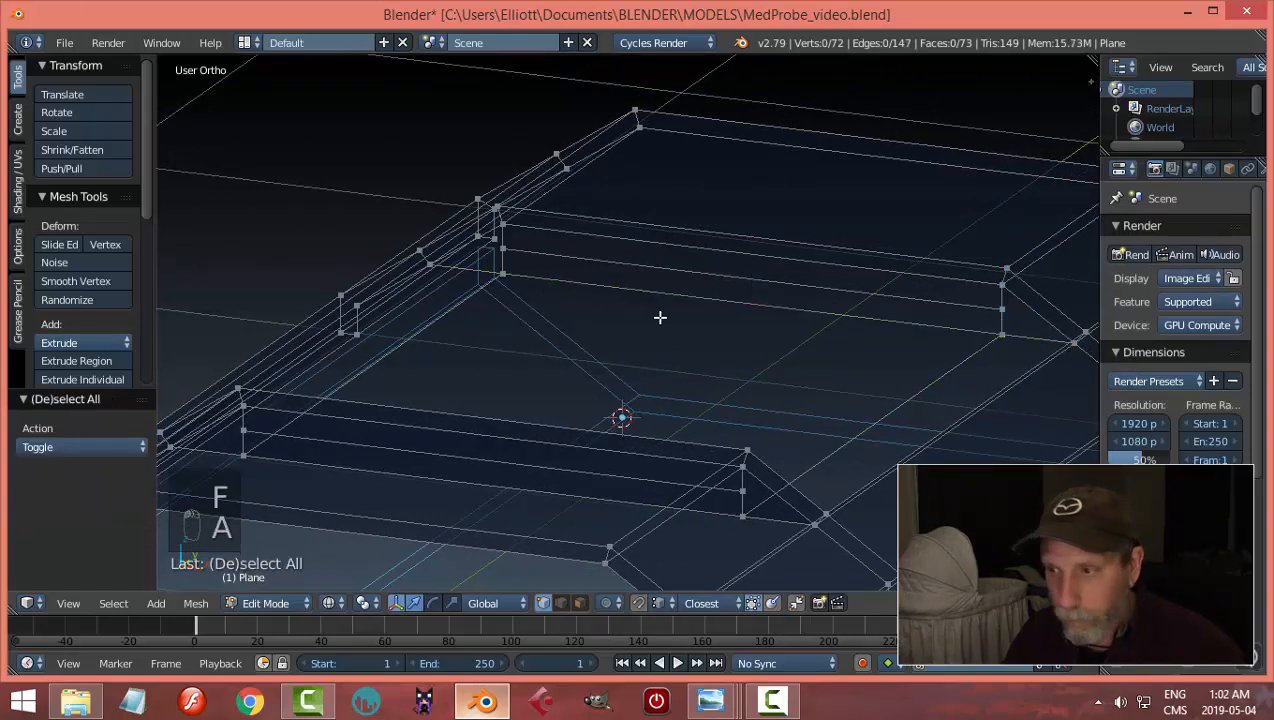
key(z)
click(662, 414)
Step: Run Remove Doubles on the whole mesh and clear the selection
middle_drag(702, 361, 711, 340)
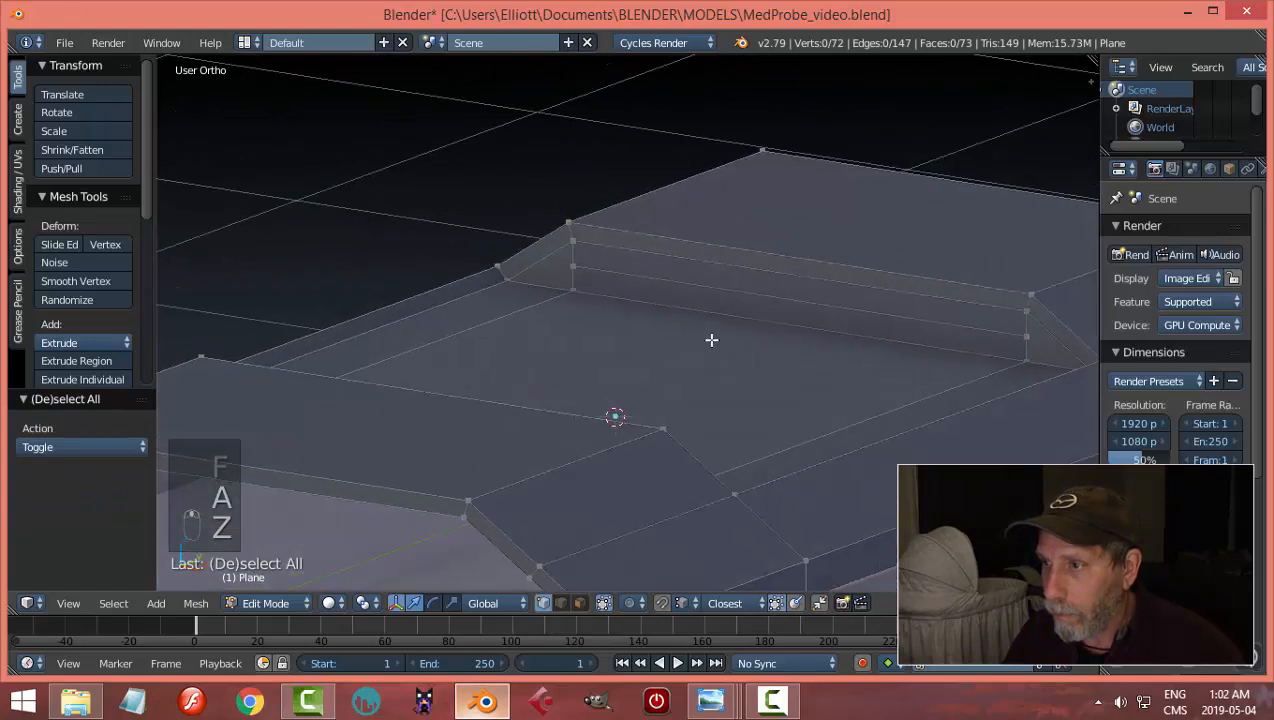
key(a)
key(w)
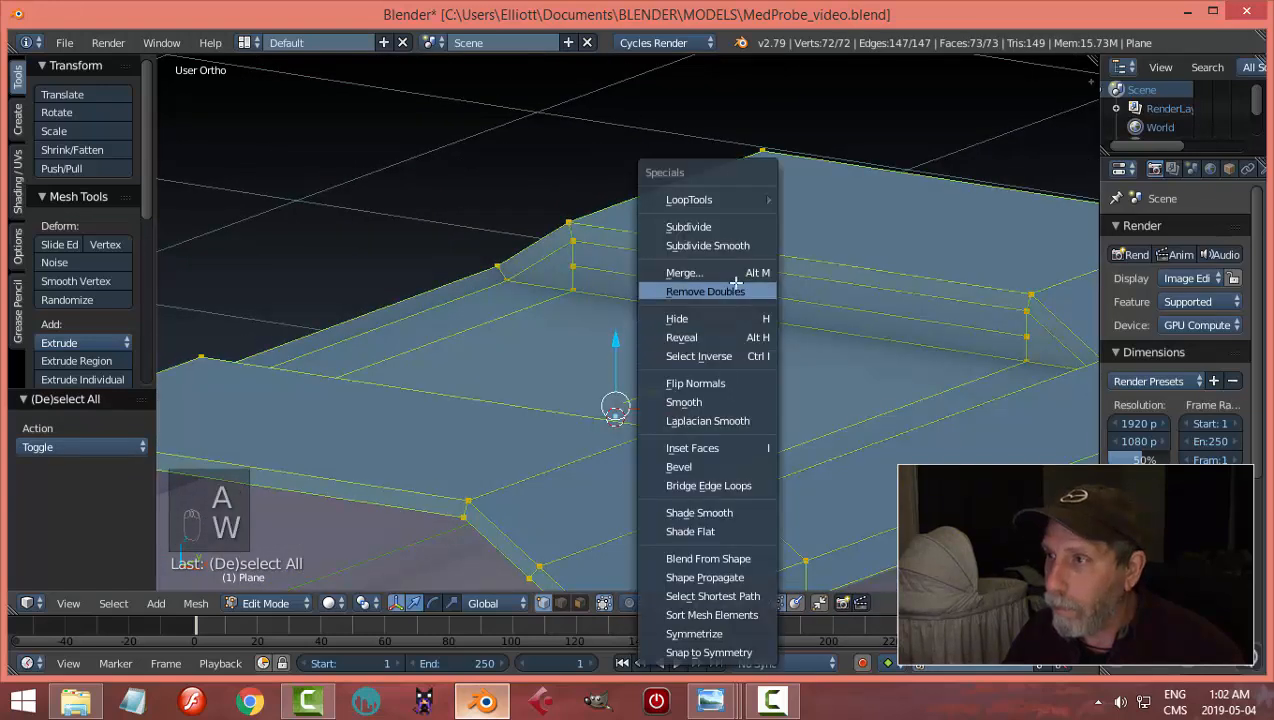
click(731, 289)
key(a)
Step: Check the recess shading in Object Mode and return the case to Edit Mode
key(Tab)
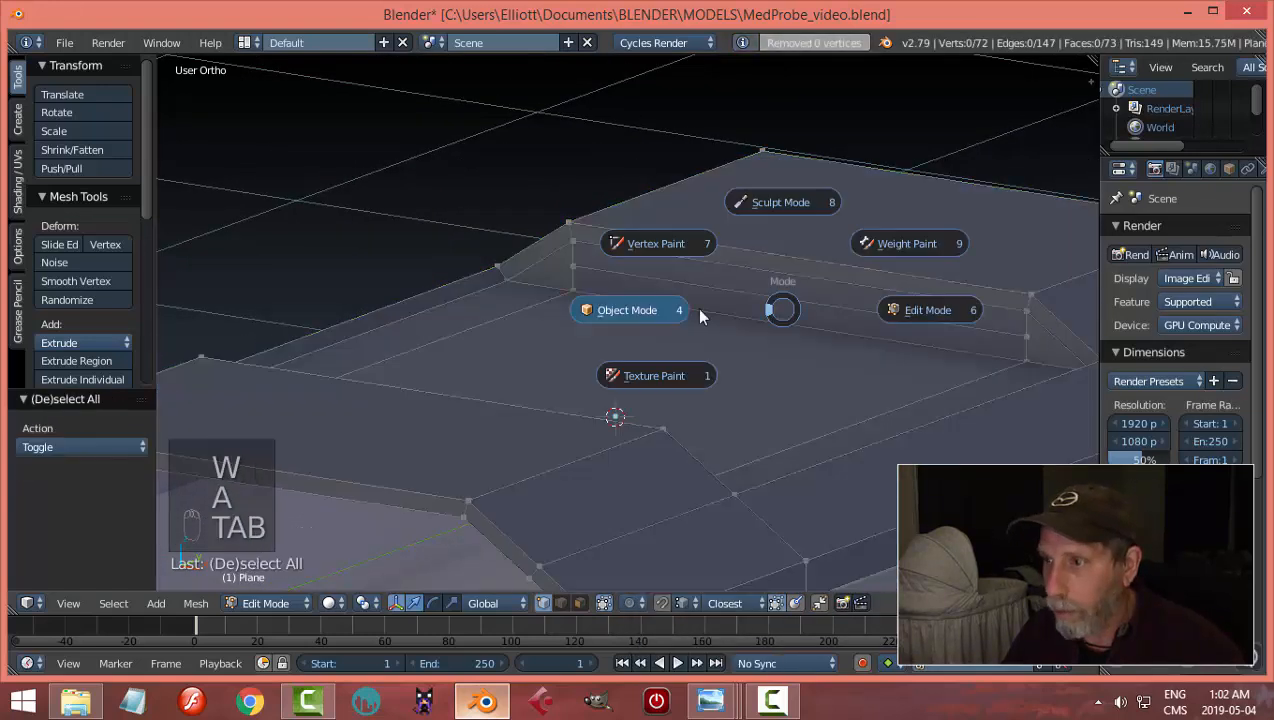
click(696, 308)
key(Tab)
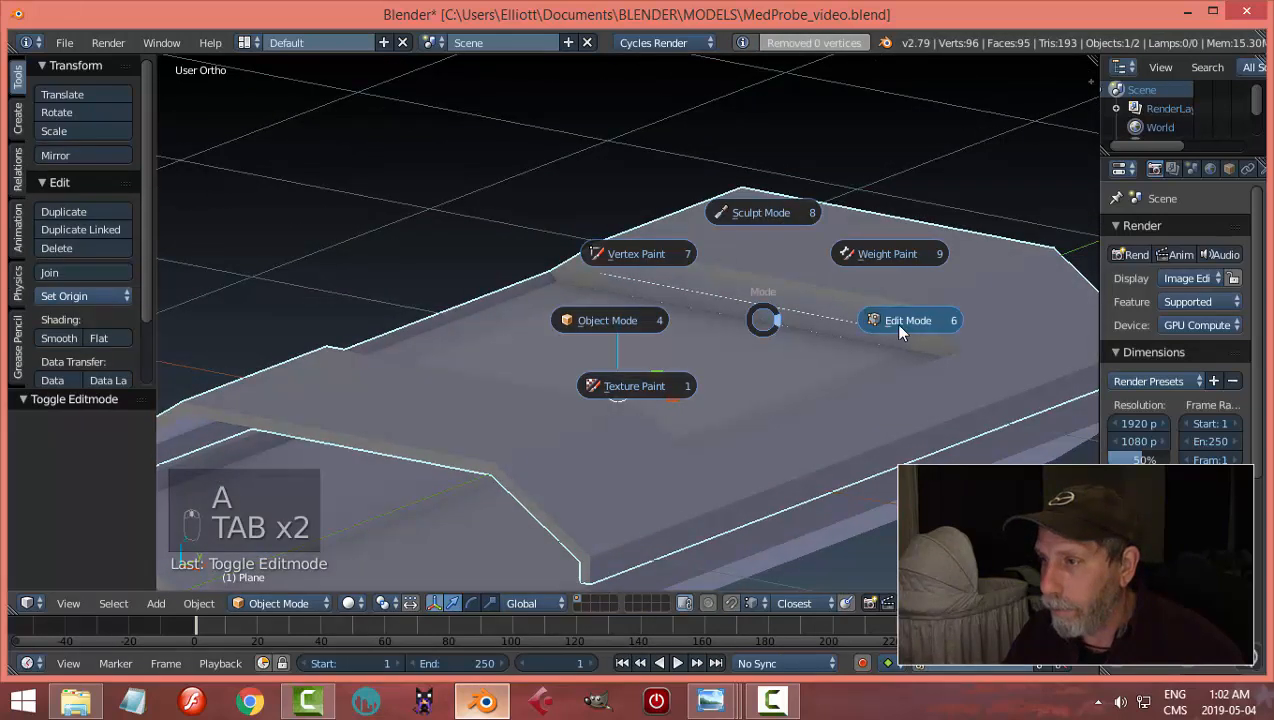
click(894, 322)
scroll(983, 342, up, 2)
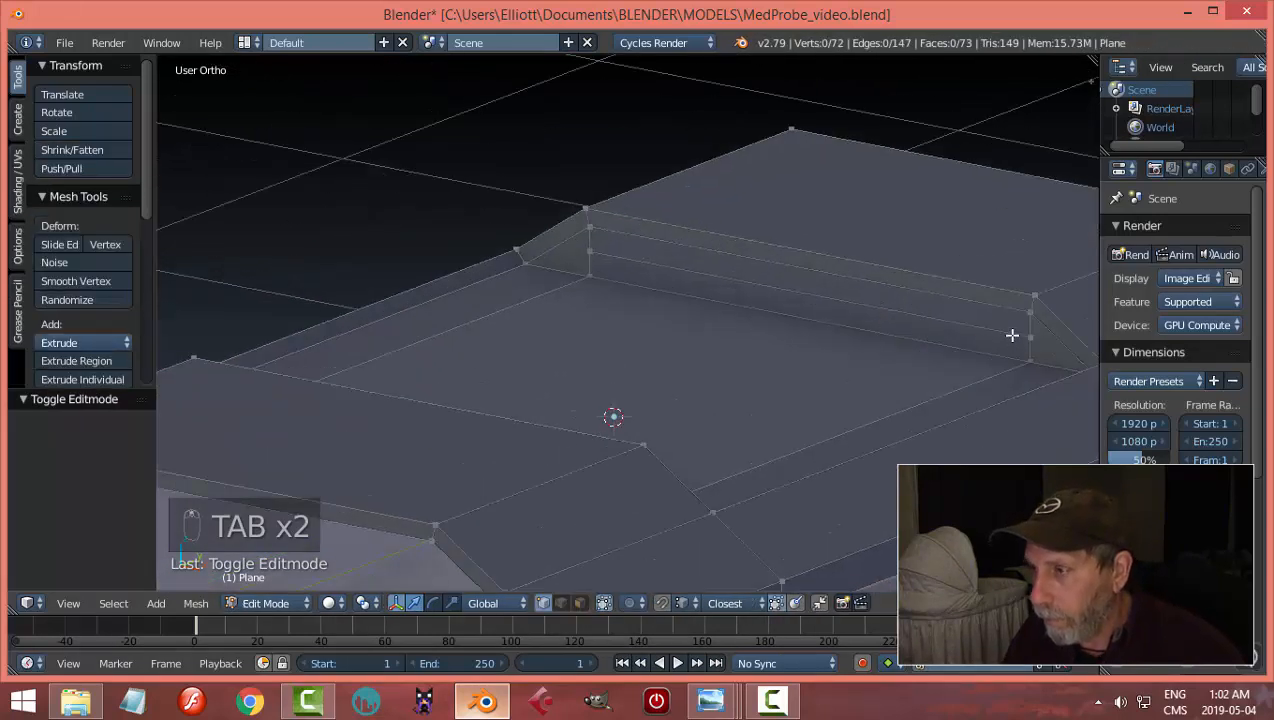
Step: In face selection, delete the single face that spans both the recess floor and its long wall
key(ctrl+Tab)
click(941, 354)
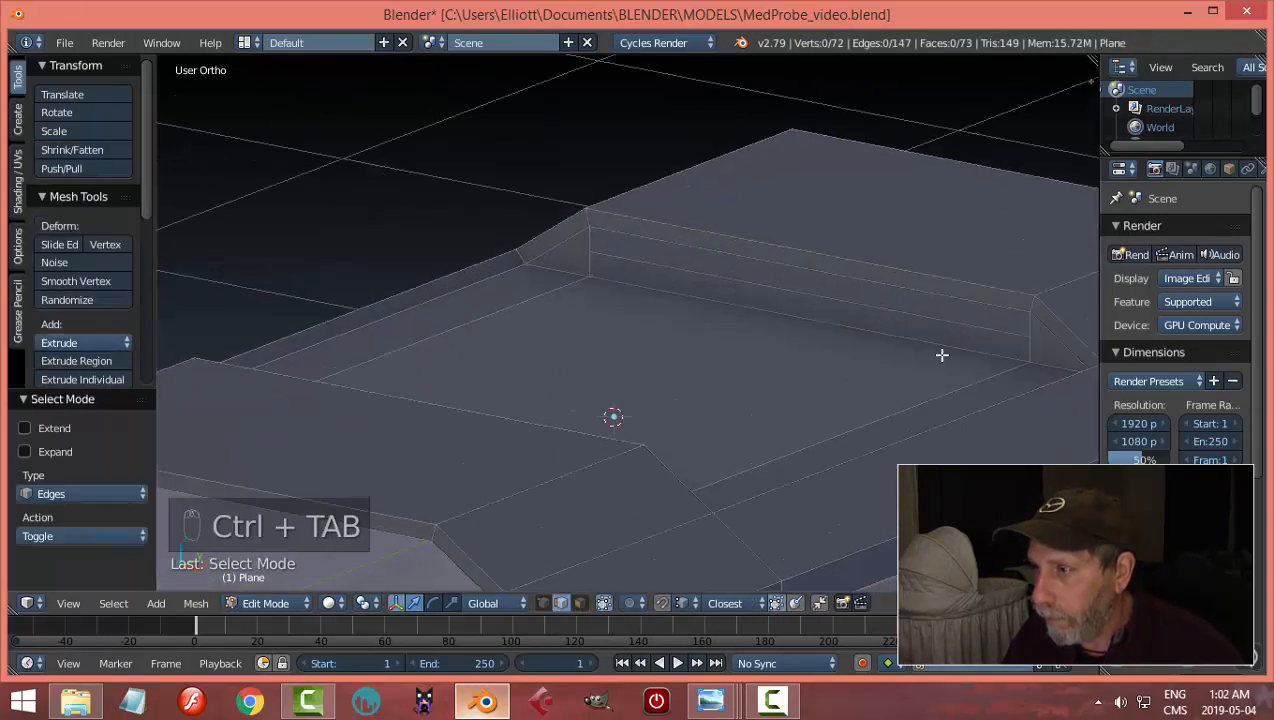
key(ctrl+Tab)
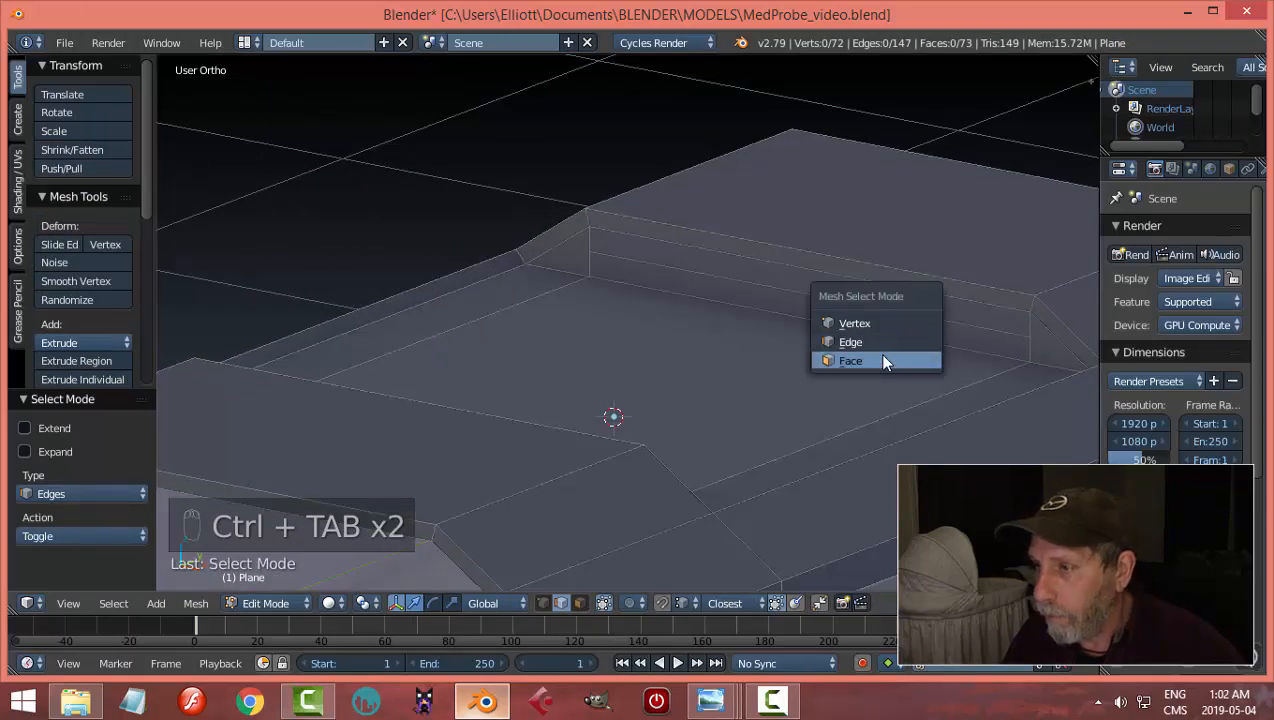
click(878, 352)
right_click(874, 308)
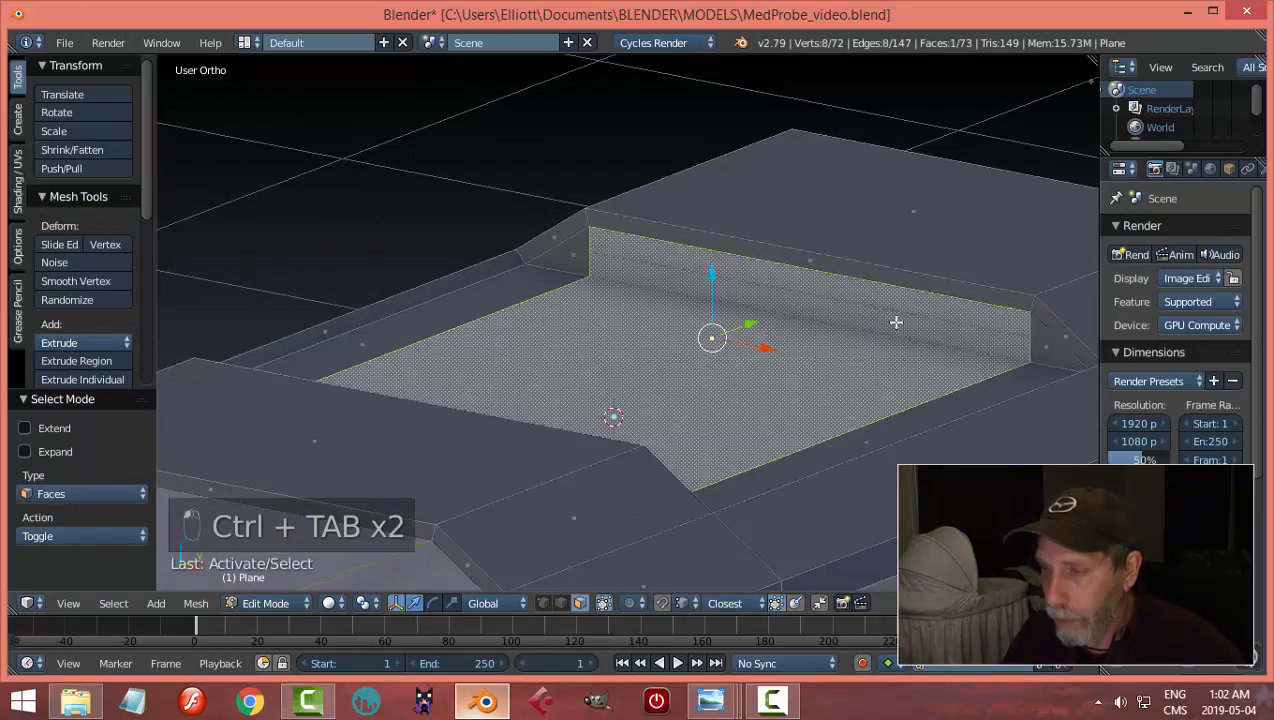
key(x)
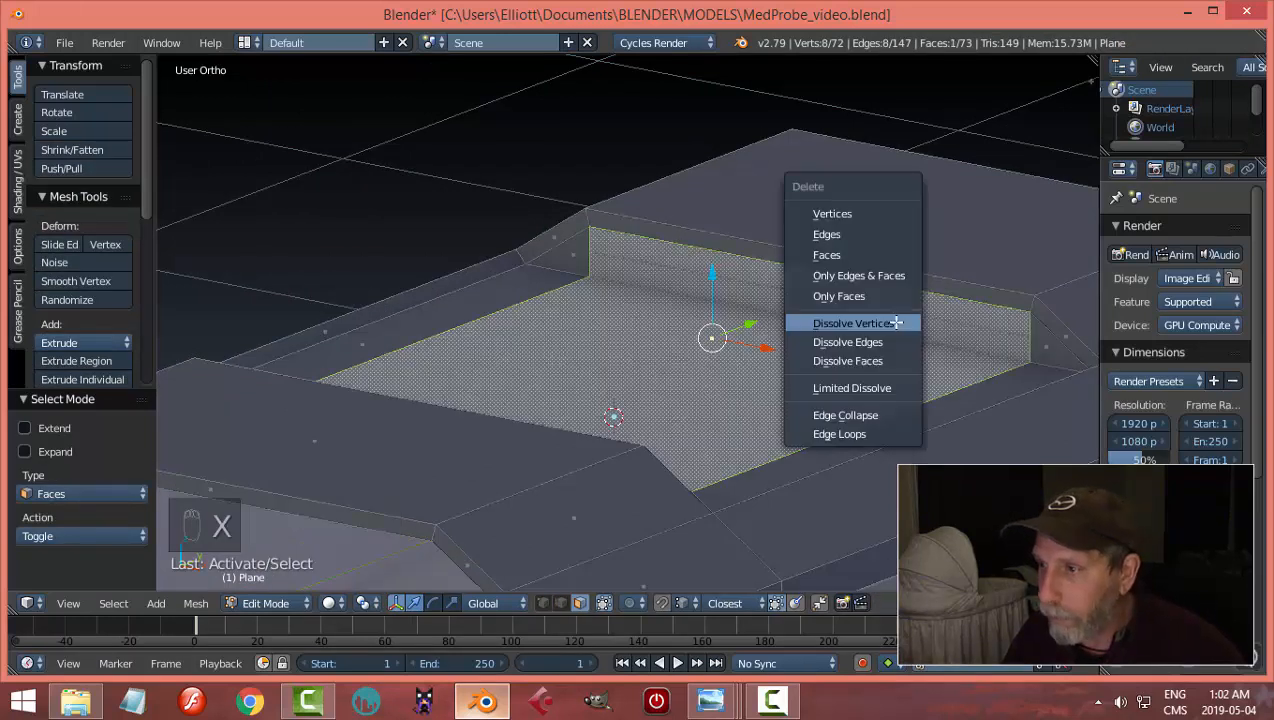
click(854, 253)
mouse_move(813, 328)
middle_down()
mouse_move(782, 338)
mouse_move(800, 336)
middle_up()
Step: In edge selection, fill the recess floor with a face between its two opposite side edges
key(ctrl+Tab)
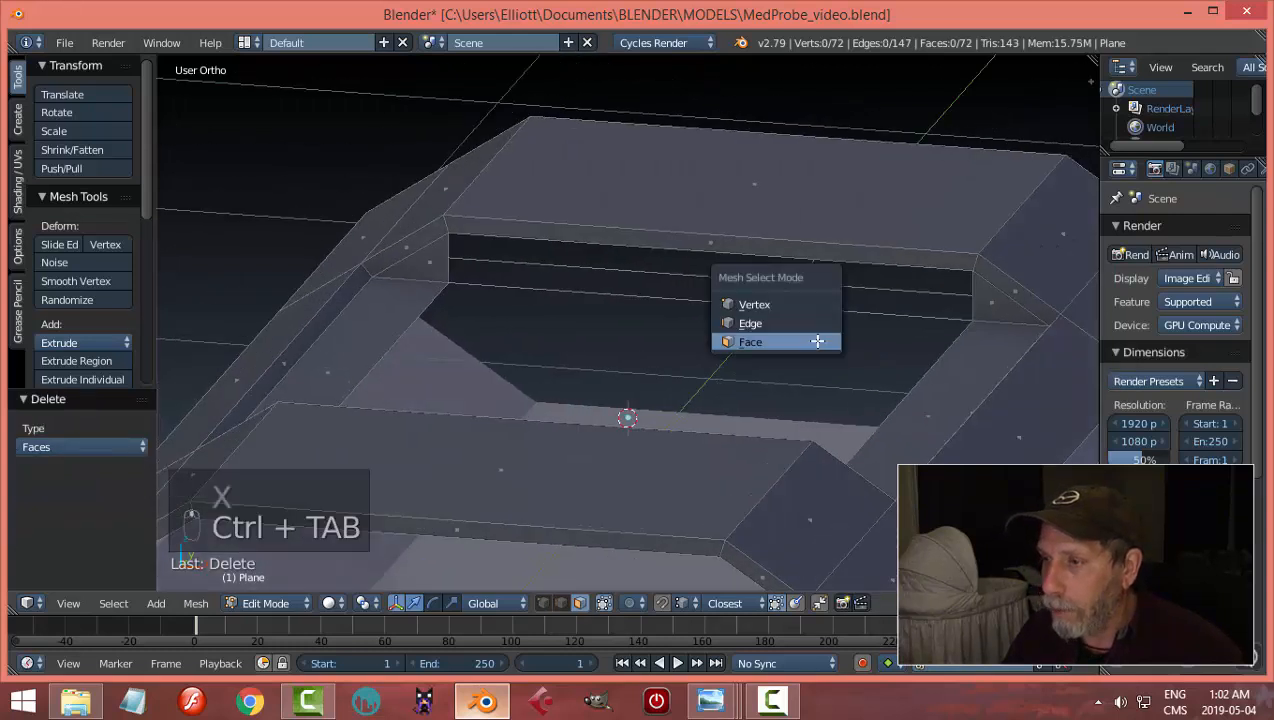
click(750, 323)
right_click(924, 362)
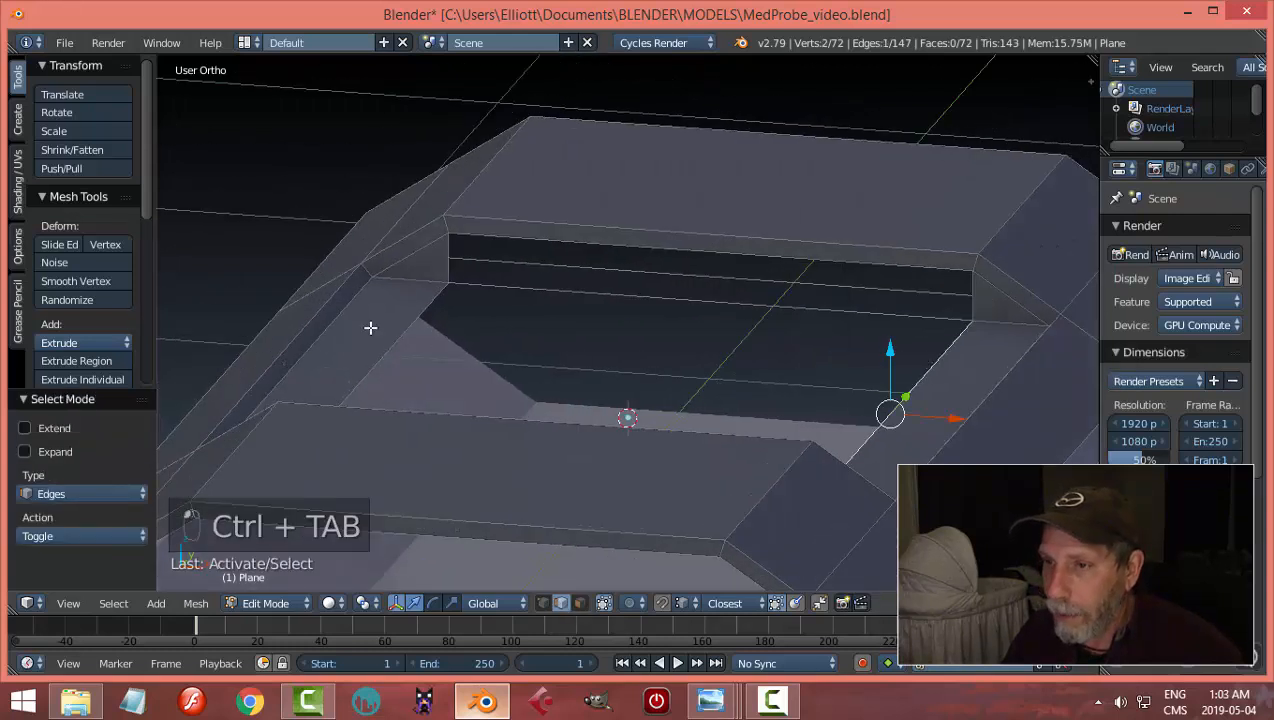
shift+right_click(410, 329)
key(f)
key(a)
Step: Fill the lower strip of the long recess wall with a face between its base edge and mid-height edge
right_click(545, 287)
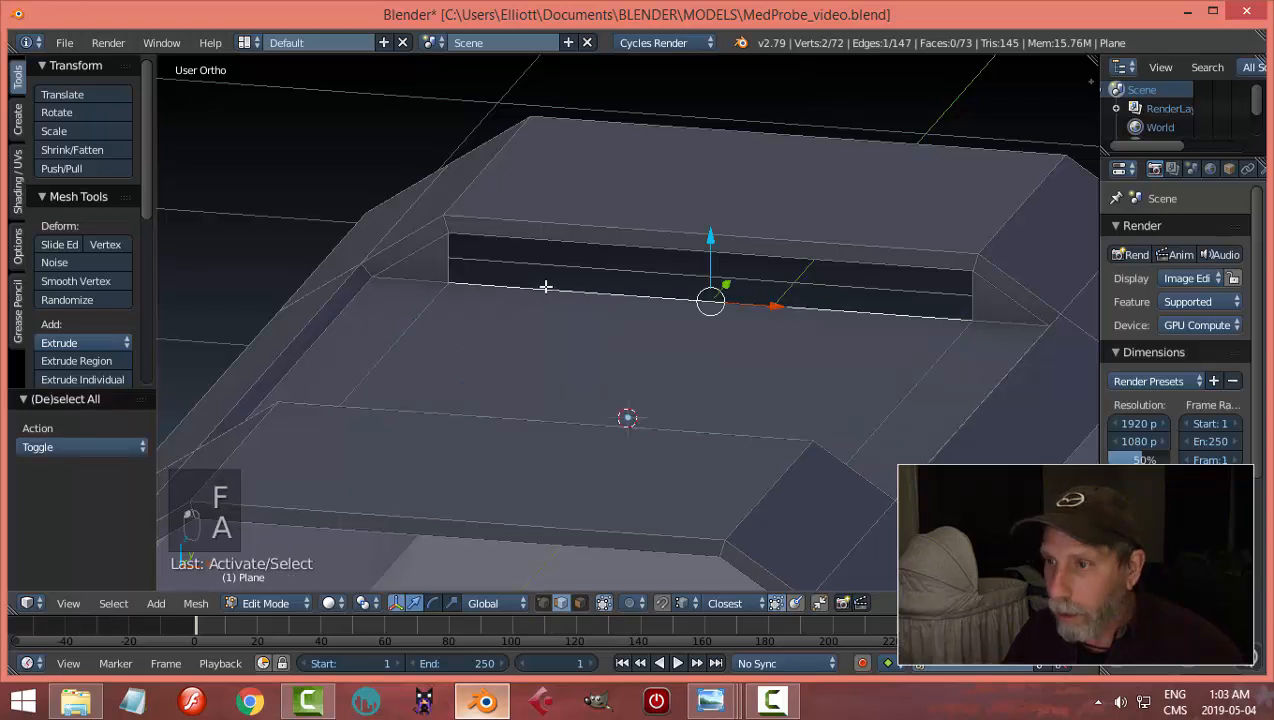
shift+right_click(554, 260)
middle_drag(651, 316, 583, 313)
key(f)
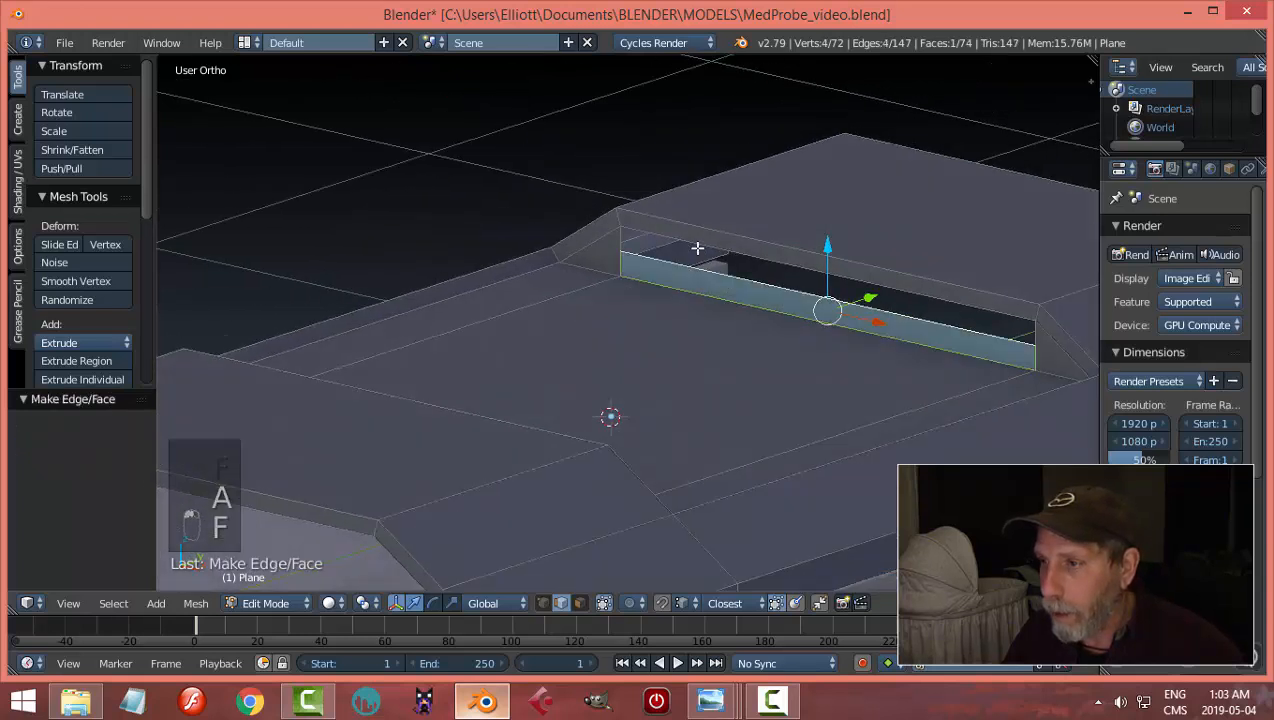
Step: Fill the upper strip of the long recess wall with a face between its top edge and mid-height edge
right_click(700, 249)
shift+right_click(707, 272)
key(f)
key(a)
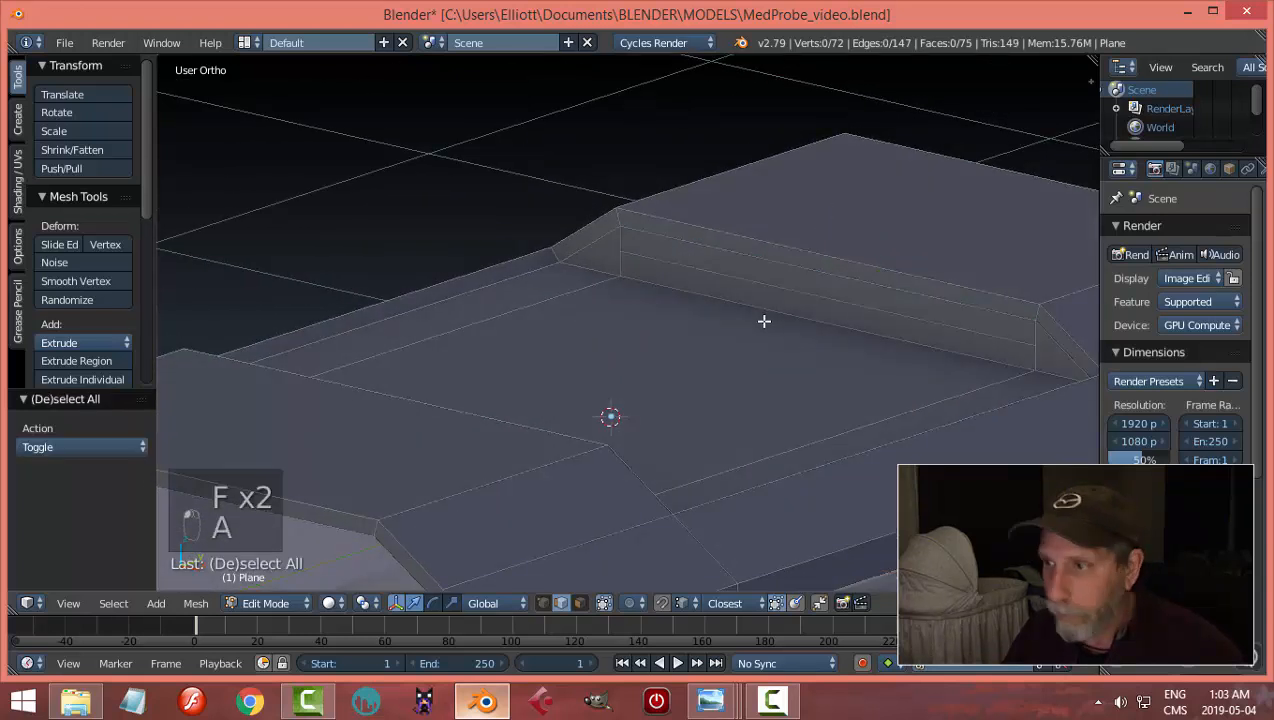
Step: Check the shading of the rebuilt recess wall in Object Mode and return the case to Edit Mode
key(Tab)
click(596, 318)
scroll(658, 322, down, 5)
middle_drag(663, 336, 700, 380)
key(Tab)
click(826, 372)
scroll(841, 368, up, 2)
key(ctrl+r)
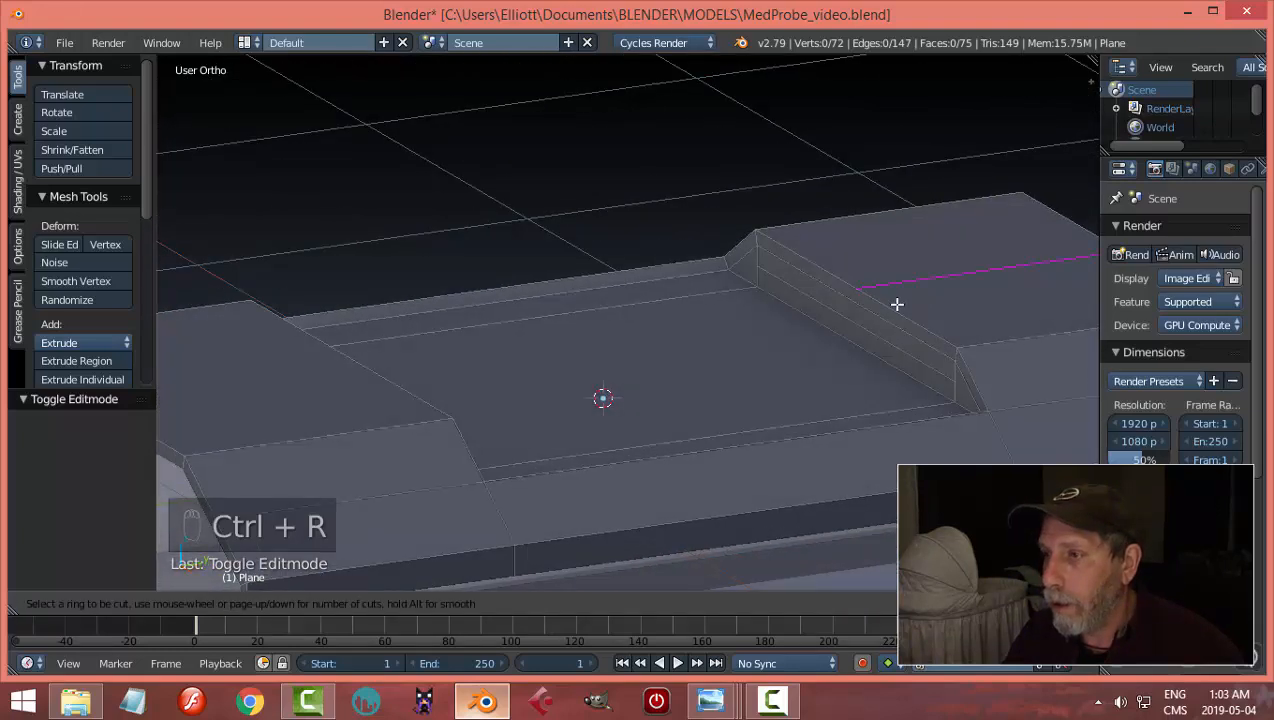
right_click(896, 304)
scroll(888, 307, down, 3)
middle_drag(841, 332, 808, 326)
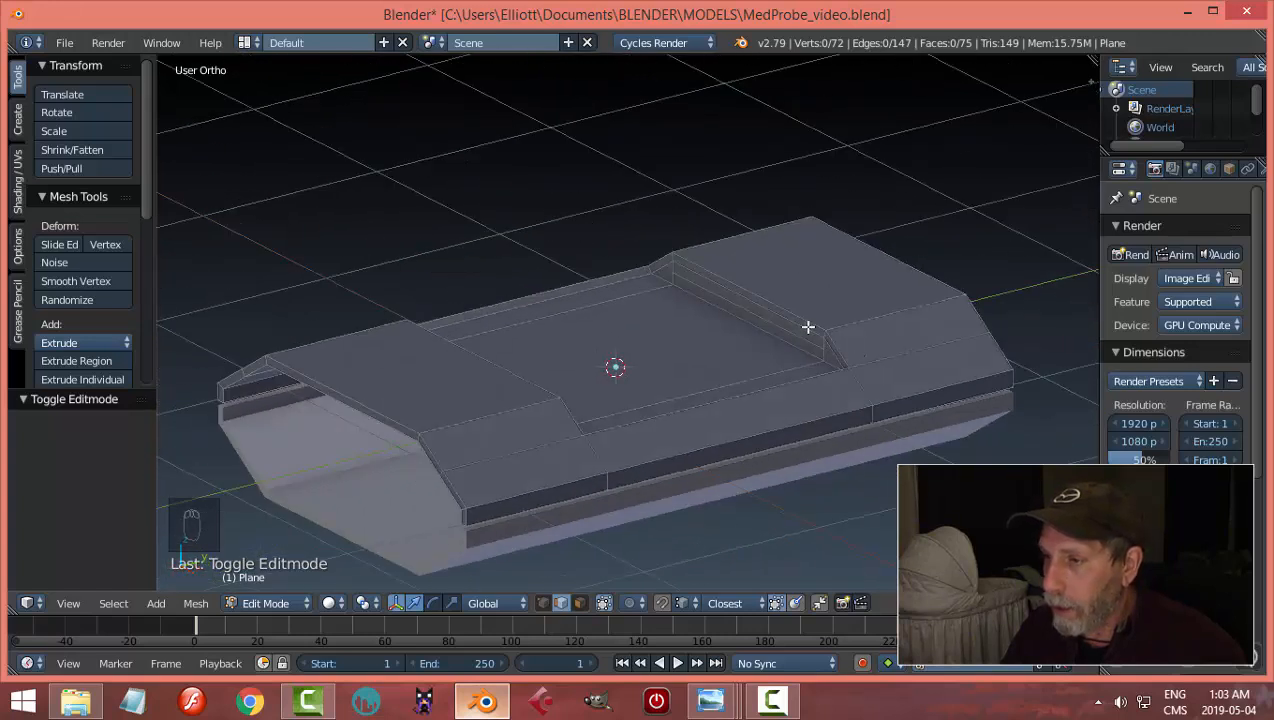
Step: Select the three-edge loop along the recess end wall's top rim and check MedProbe.png in Windows Photo Viewer before returning to Blender
alt+right_click(790, 307)
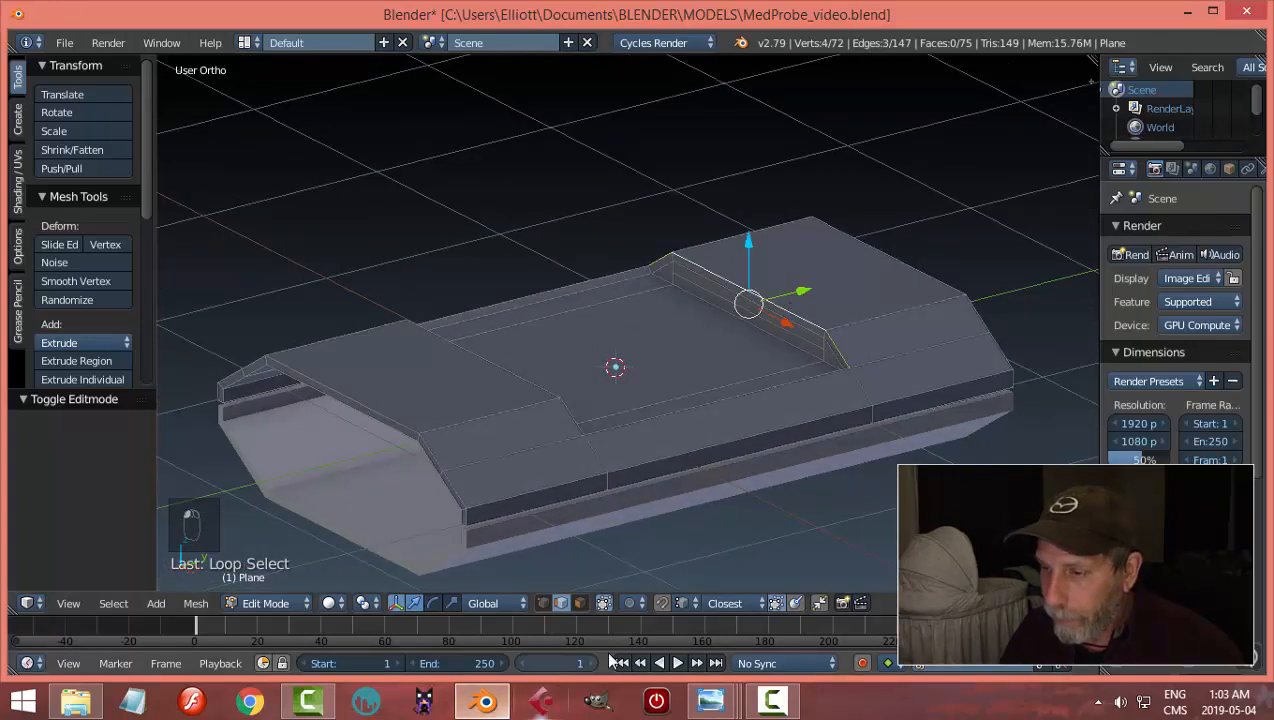
mouse_move(710, 700)
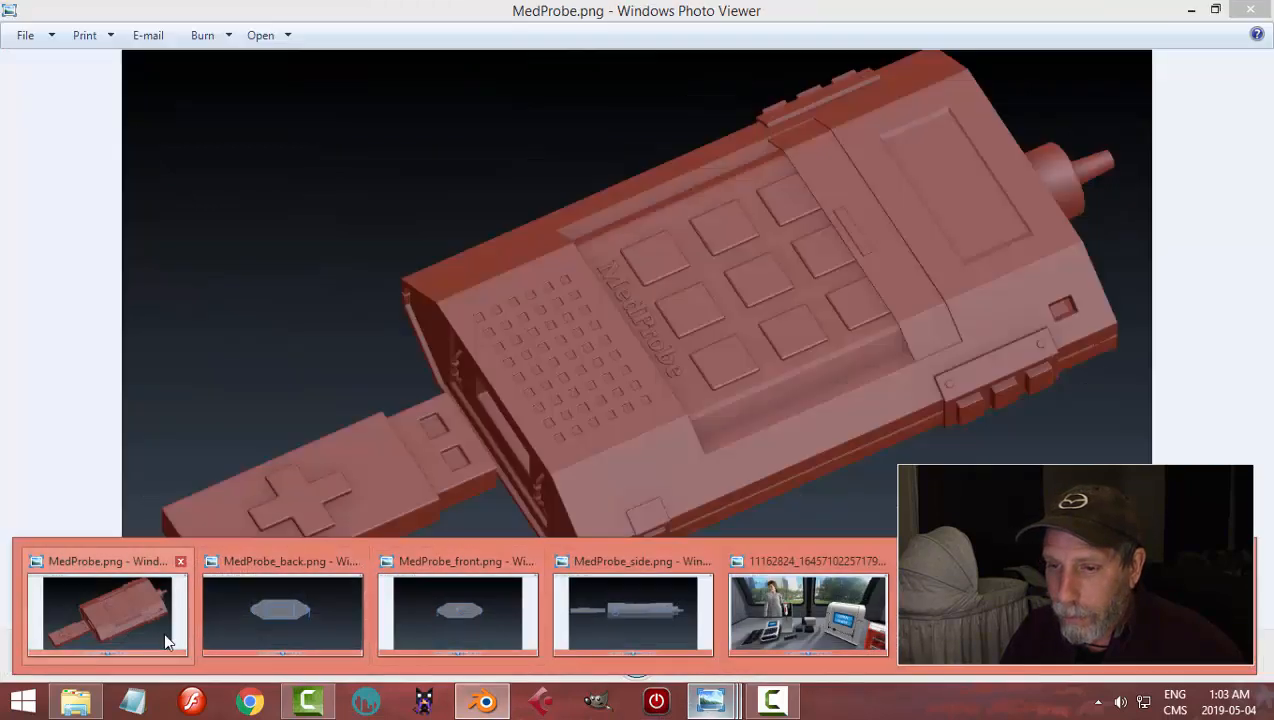
click(163, 631)
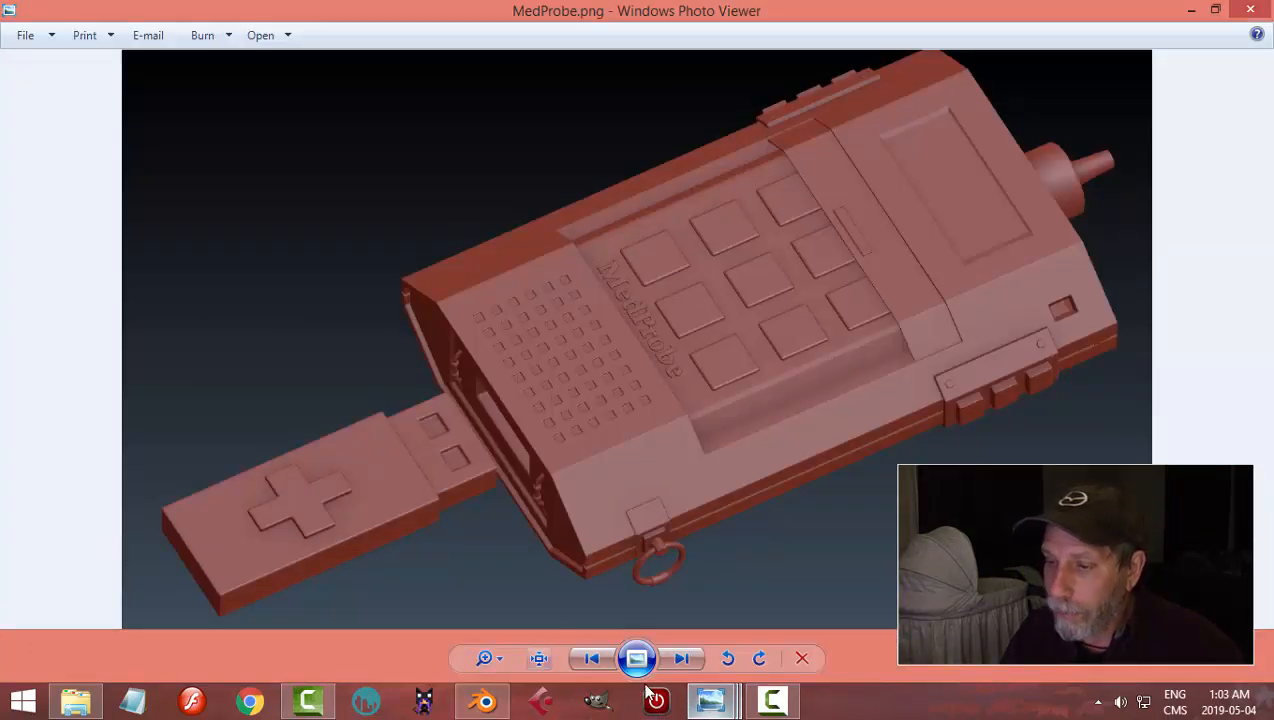
click(484, 700)
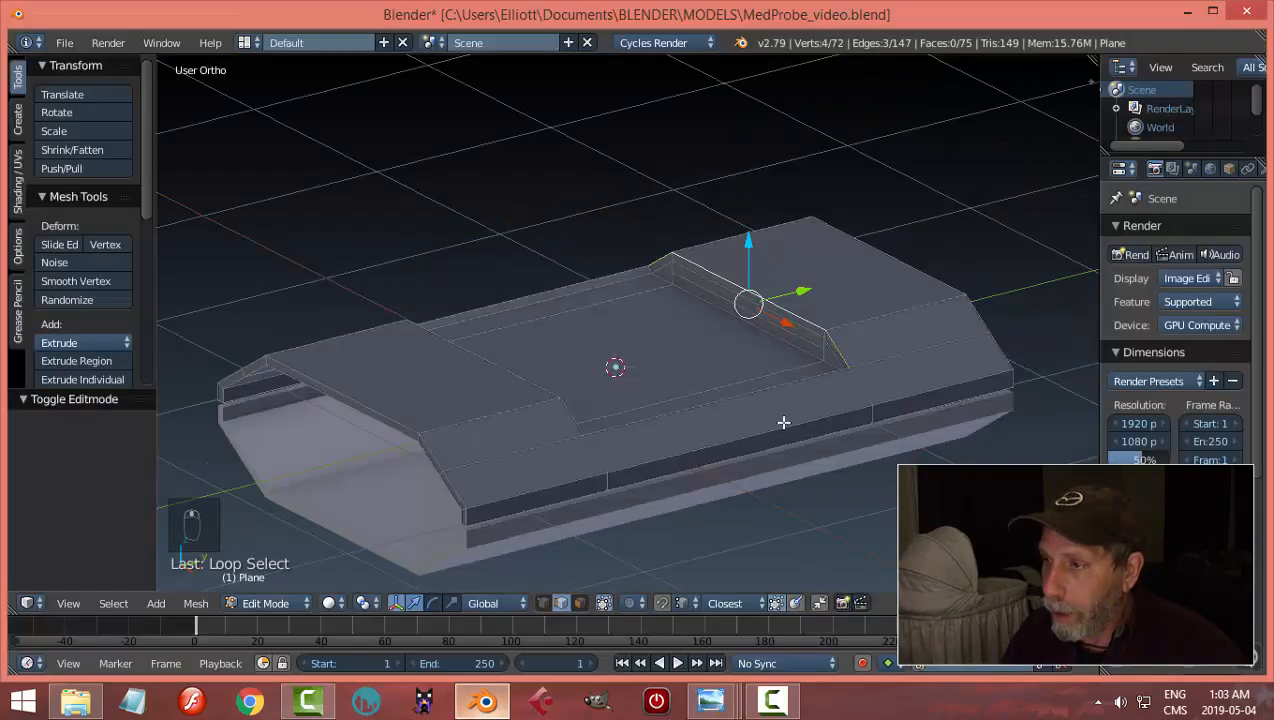
Step: Duplicate the selected rim edges, separate the copy into its own object, and switch to Object Mode
middle_drag(784, 423, 780, 427)
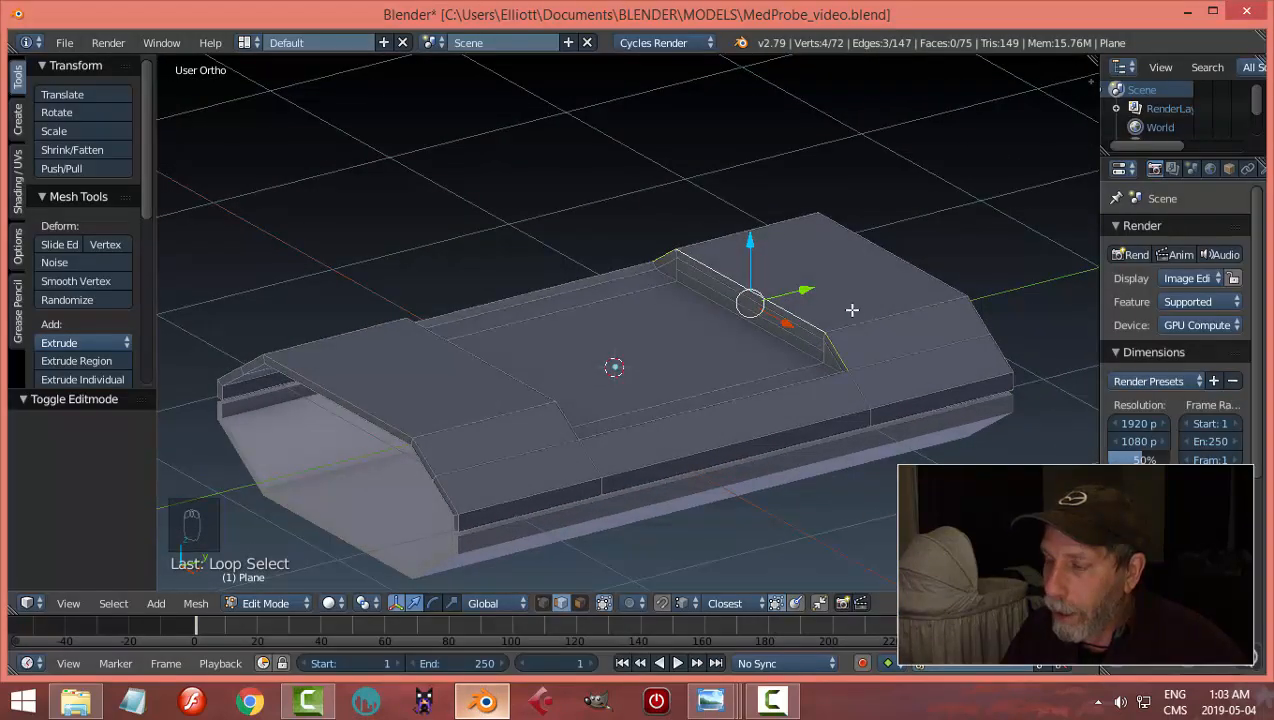
key(shift+d)
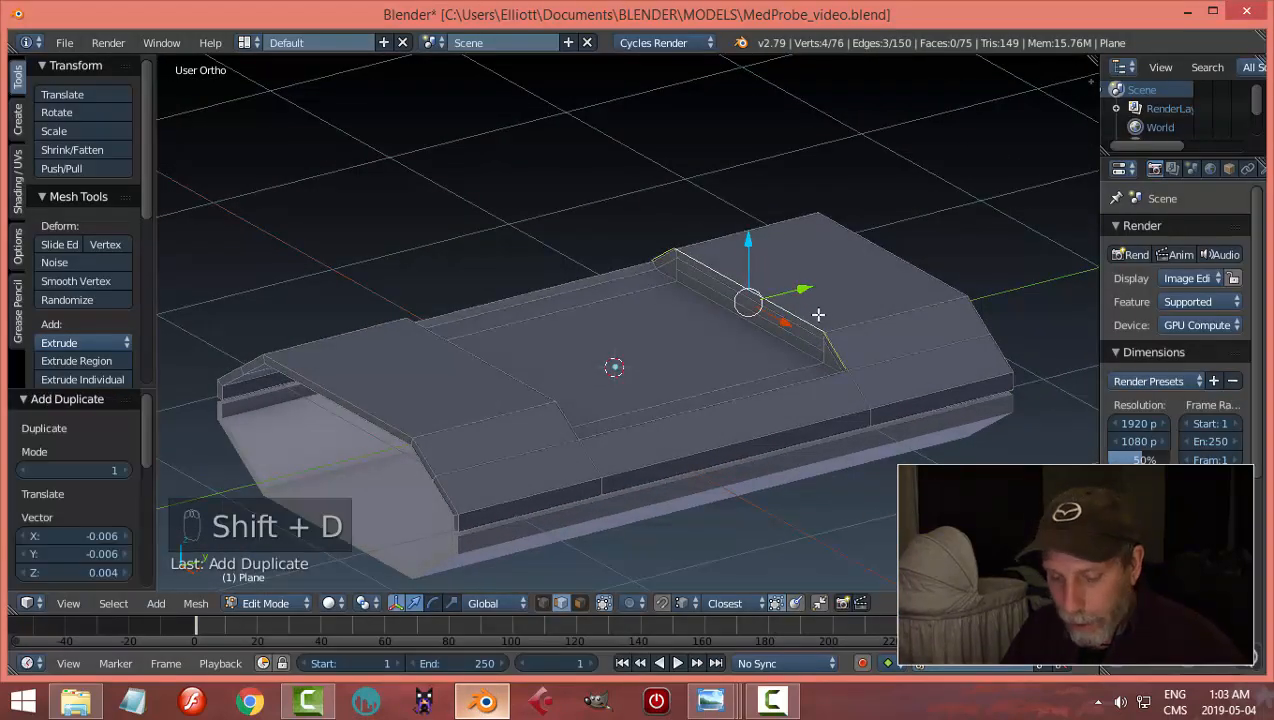
key(p)
click(763, 317)
key(Tab)
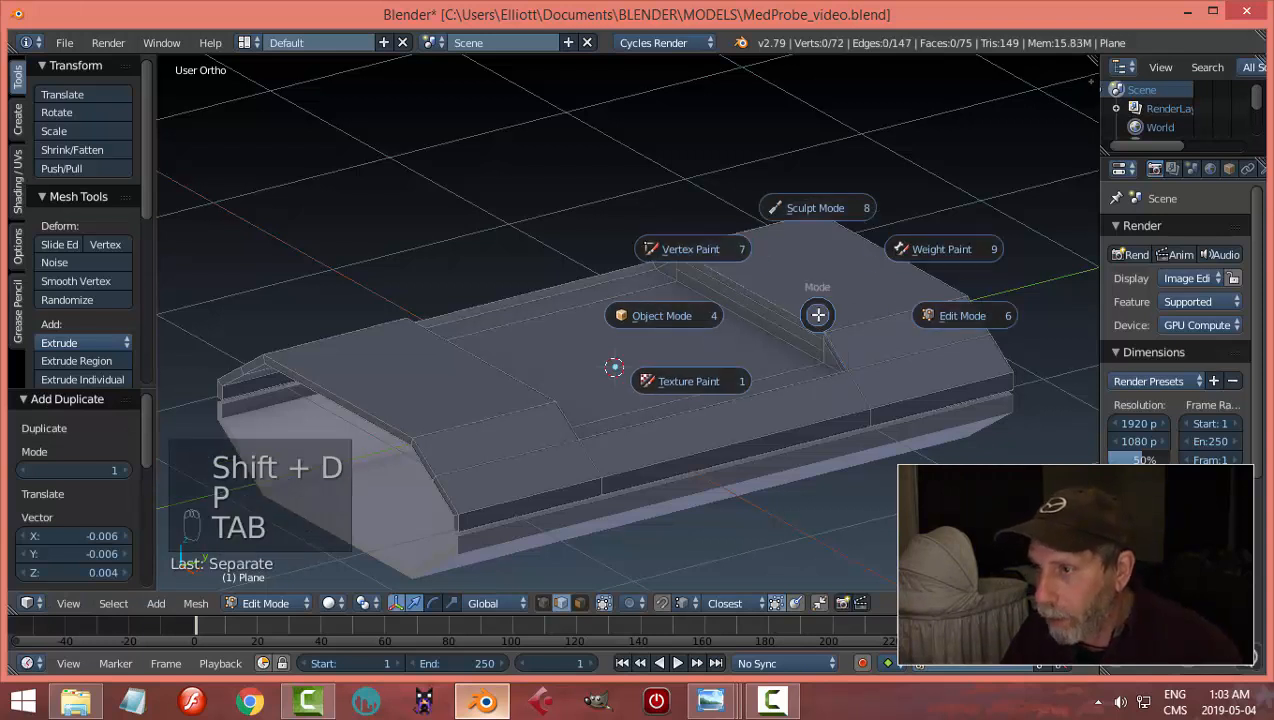
click(684, 319)
Step: Select the separated rim edges and set their origin to geometry
right_click(780, 292)
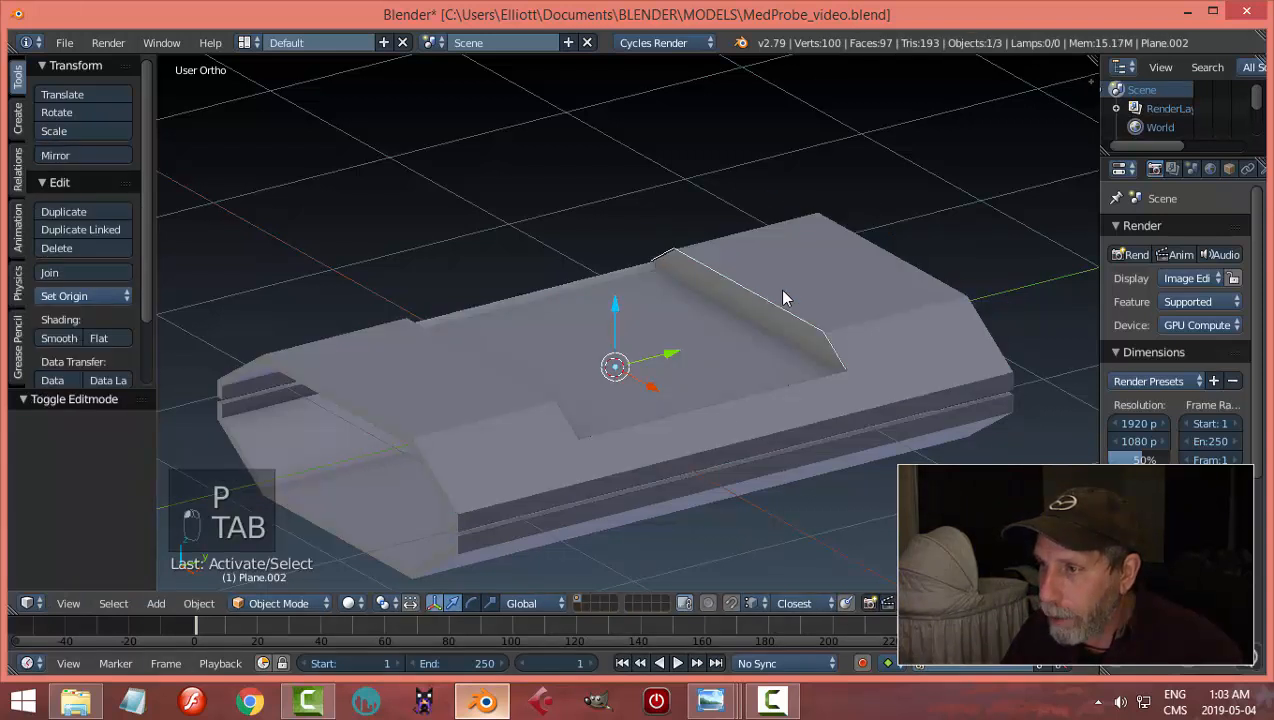
click(62, 294)
click(100, 344)
Step: Move the separated rim edges about -0.112 along Y into the recess and scale them uniformly to about 0.92
middle_drag(720, 330, 755, 345)
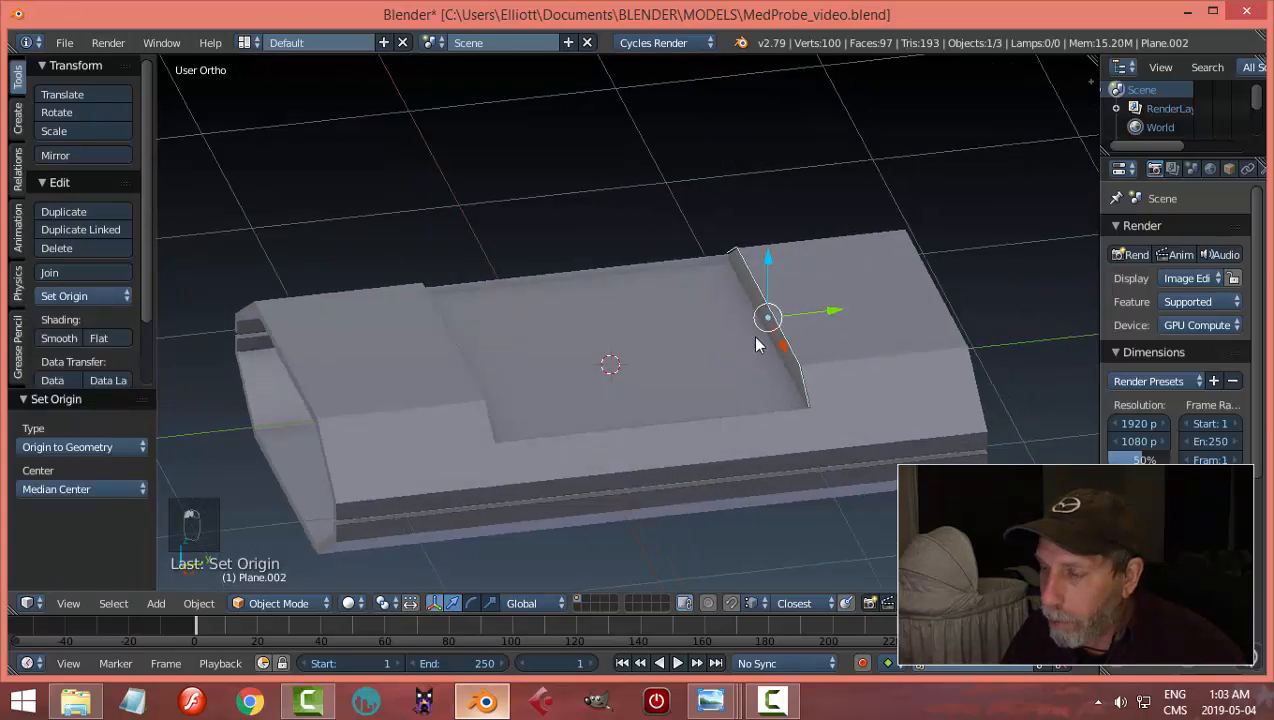
drag(826, 305, 803, 313)
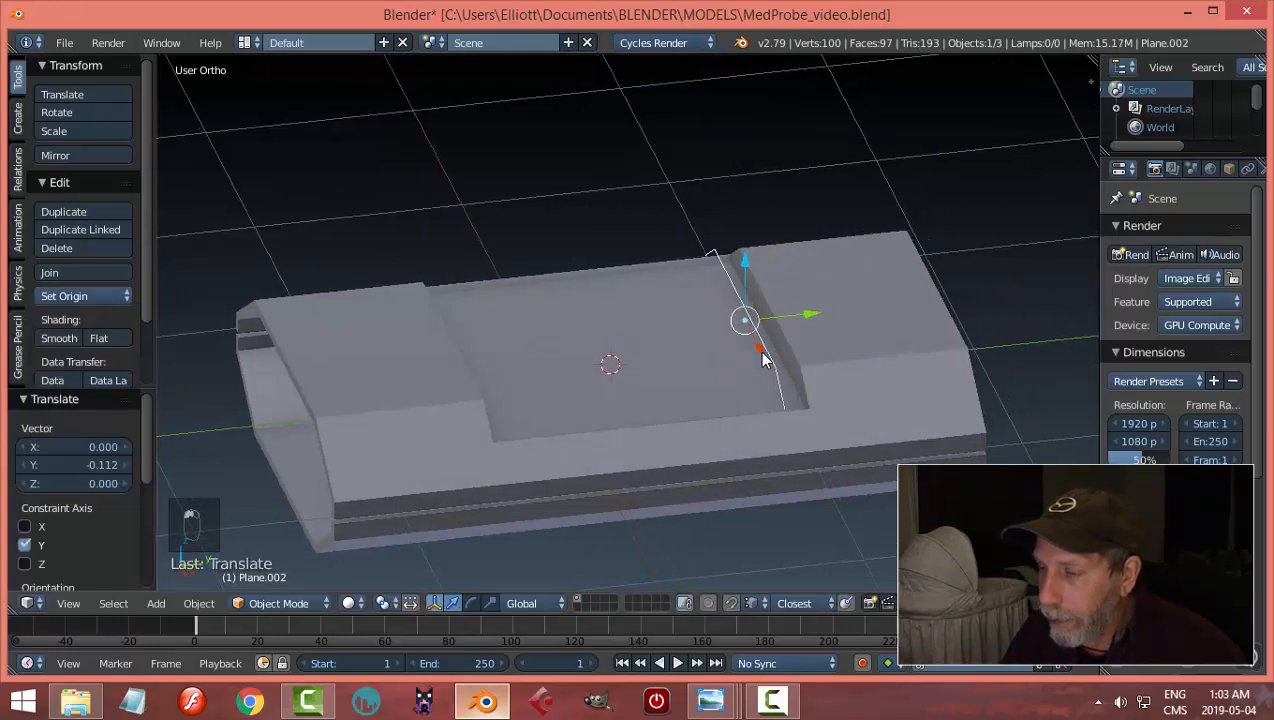
middle_drag(762, 360, 698, 342)
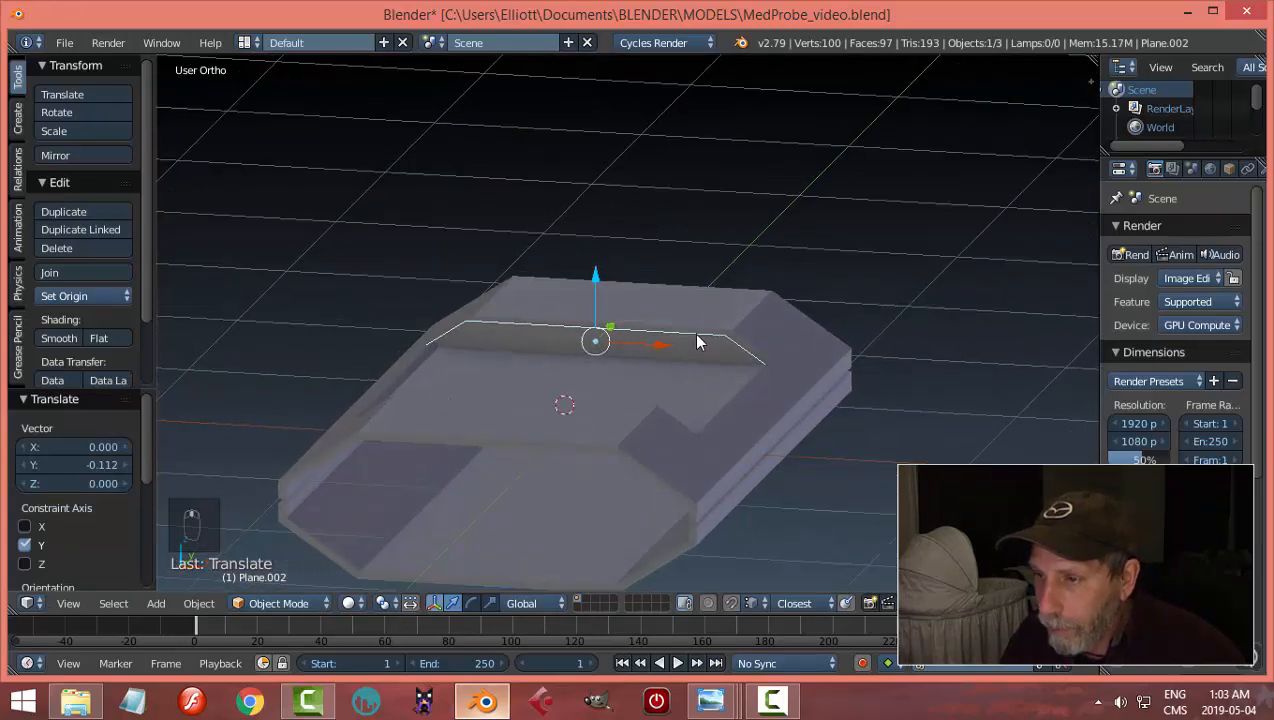
middle_drag(826, 358, 892, 366)
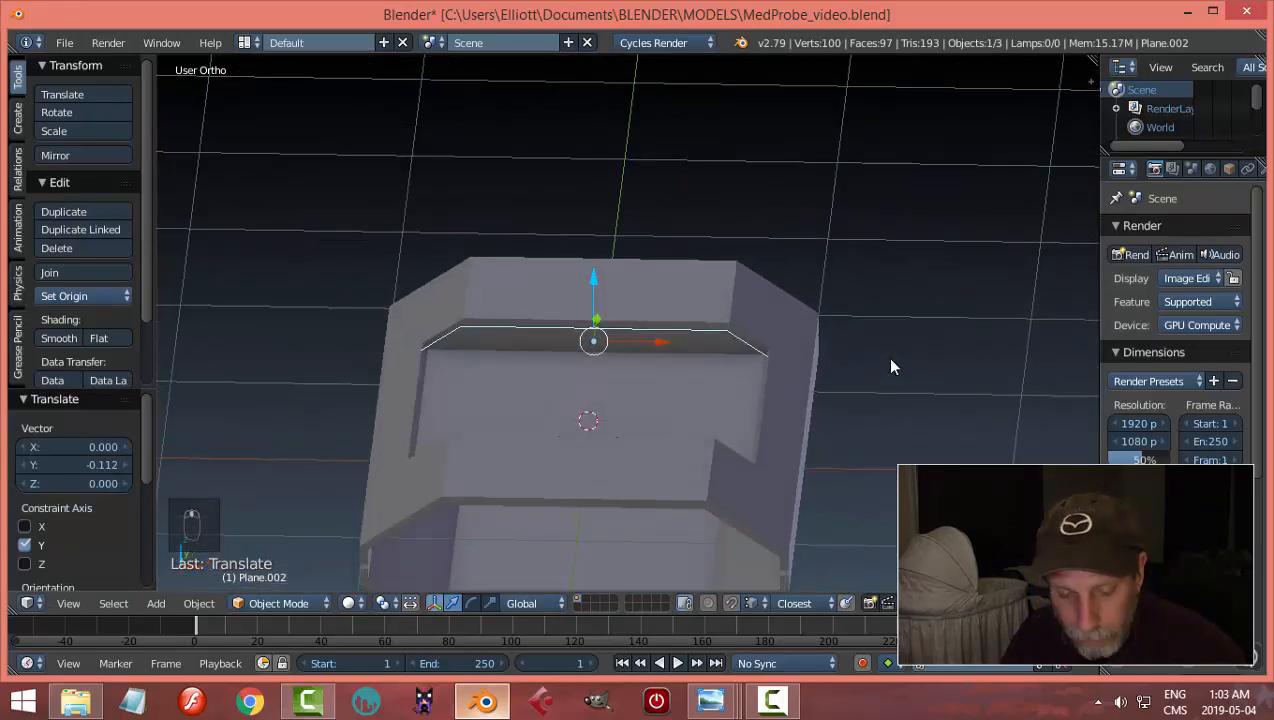
key(s)
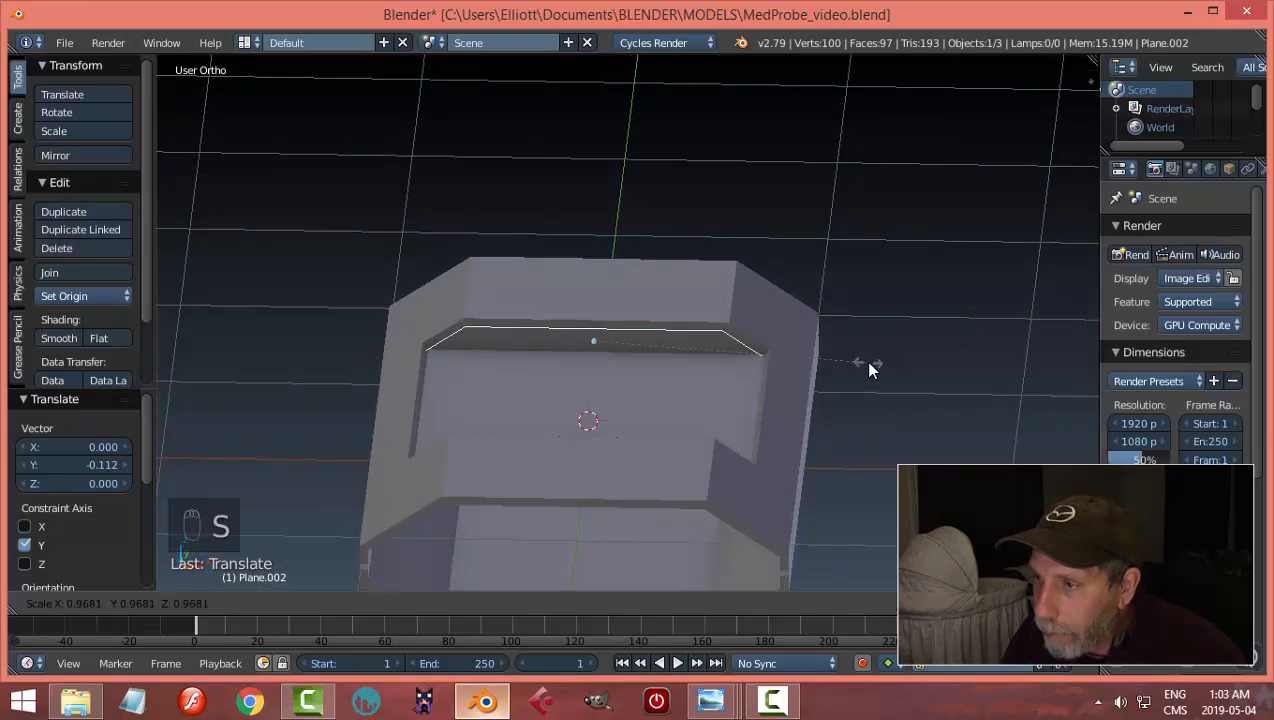
click(851, 364)
Step: Lower the separated rim edges into the recess by about 0.031 along Z, plus a further 0.022
middle_drag(850, 364, 650, 307)
key(g)
key(z)
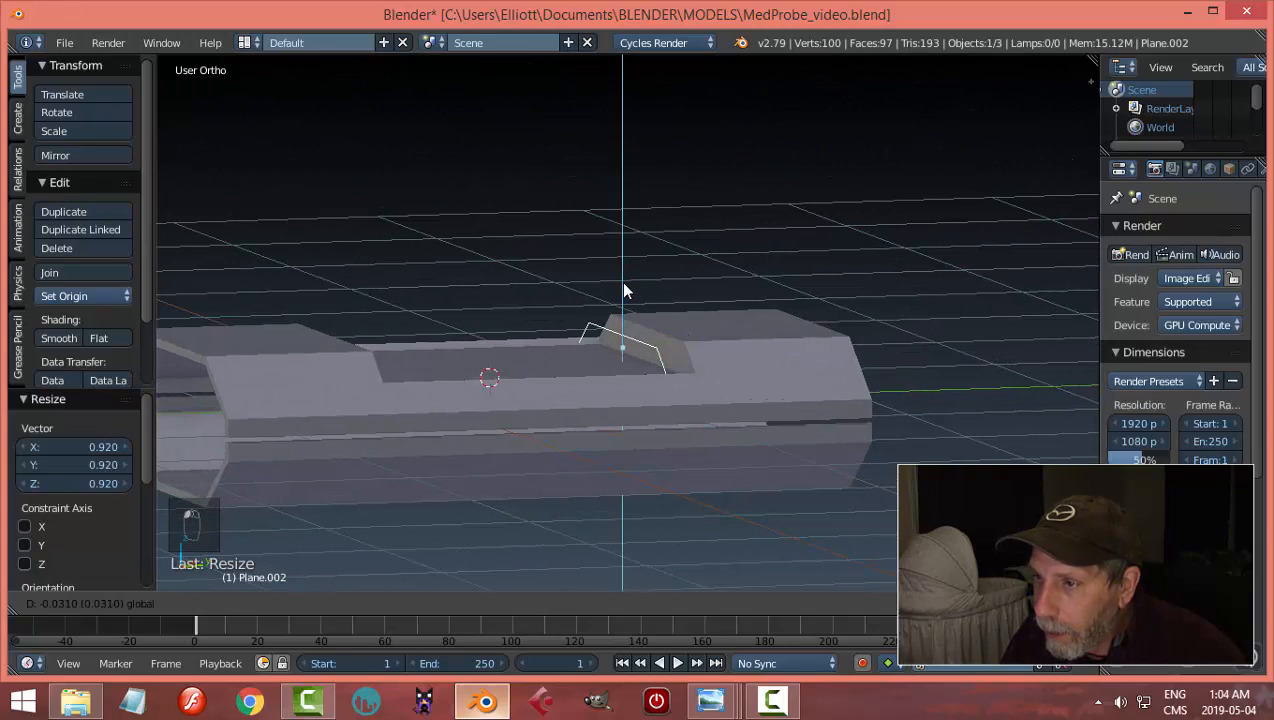
click(691, 372)
middle_drag(691, 372, 788, 347)
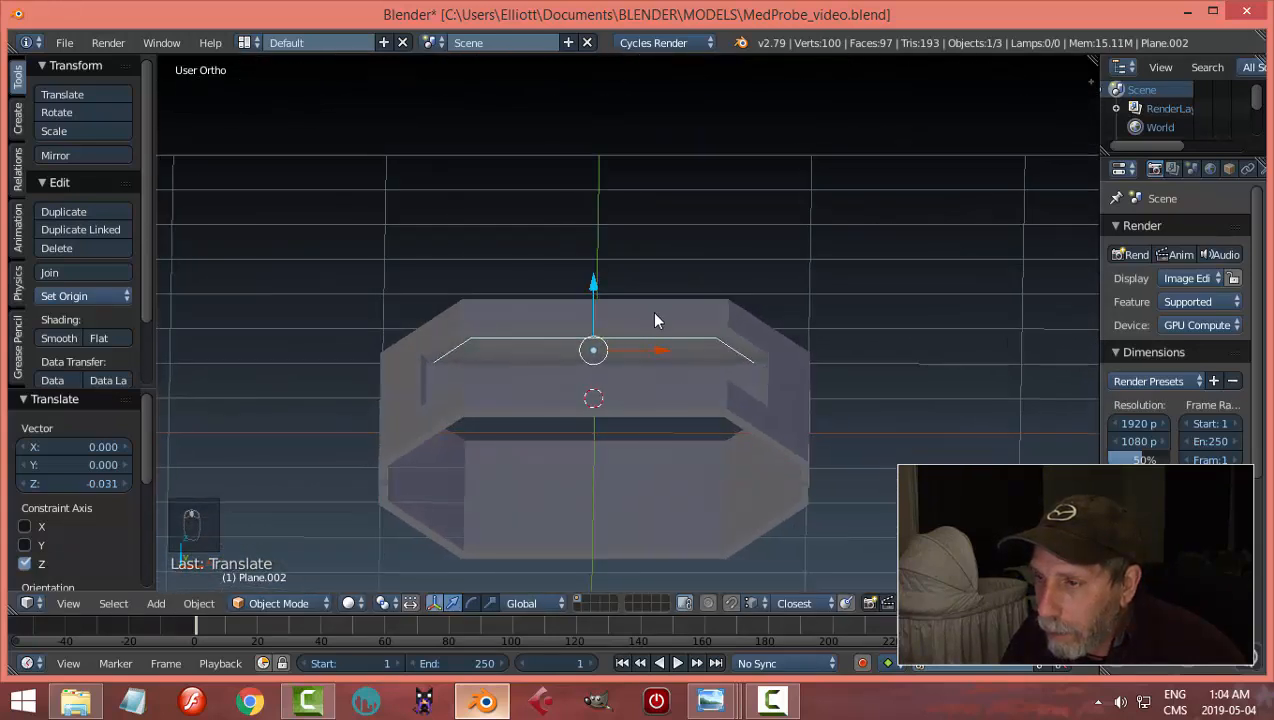
drag(597, 287, 780, 348)
Step: In Edit Mode, extrude all the rim edges along Y across the recess to its opposite end wall
middle_drag(780, 348, 623, 435)
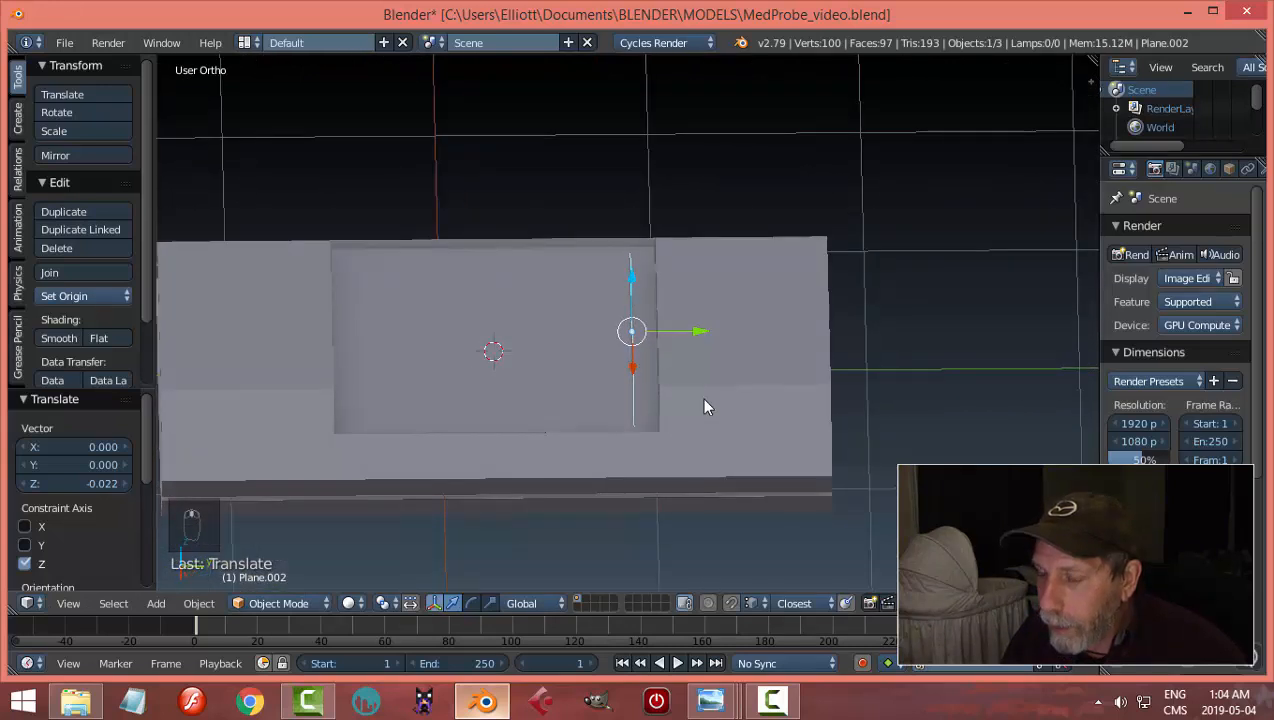
key(Tab)
click(808, 400)
key(a)
key(a)
middle_drag(757, 387, 756, 406)
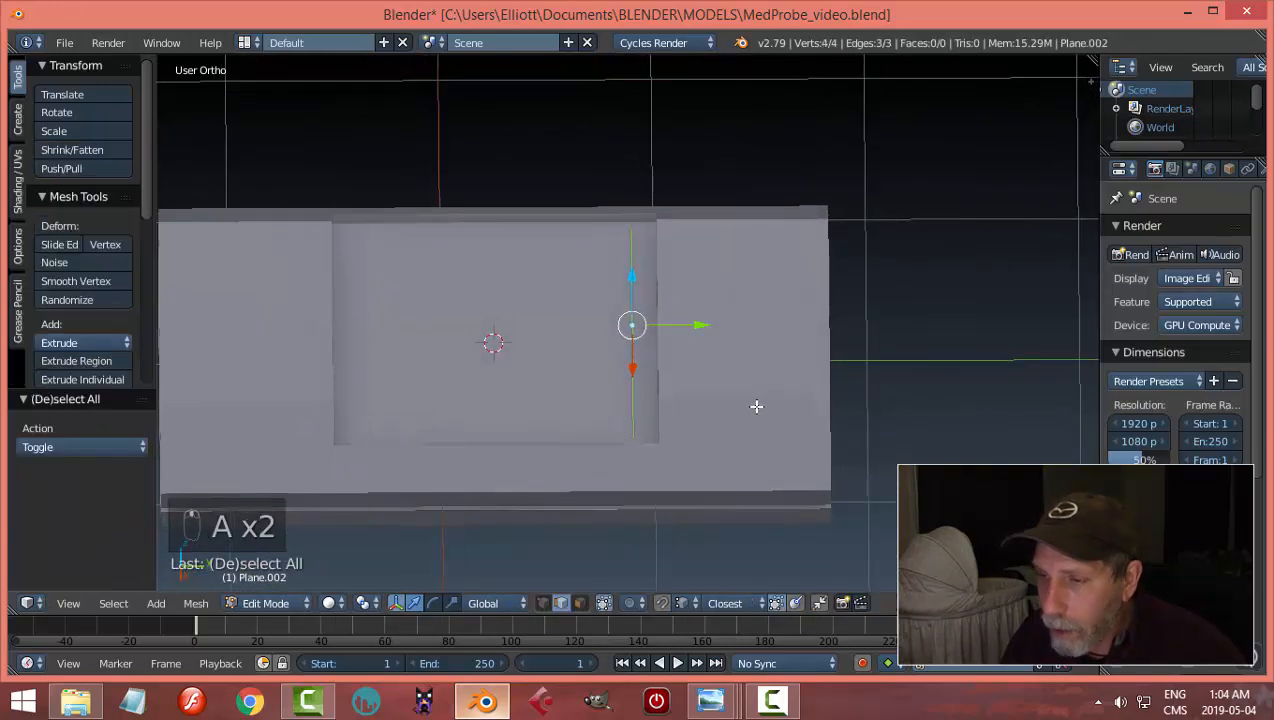
key(e)
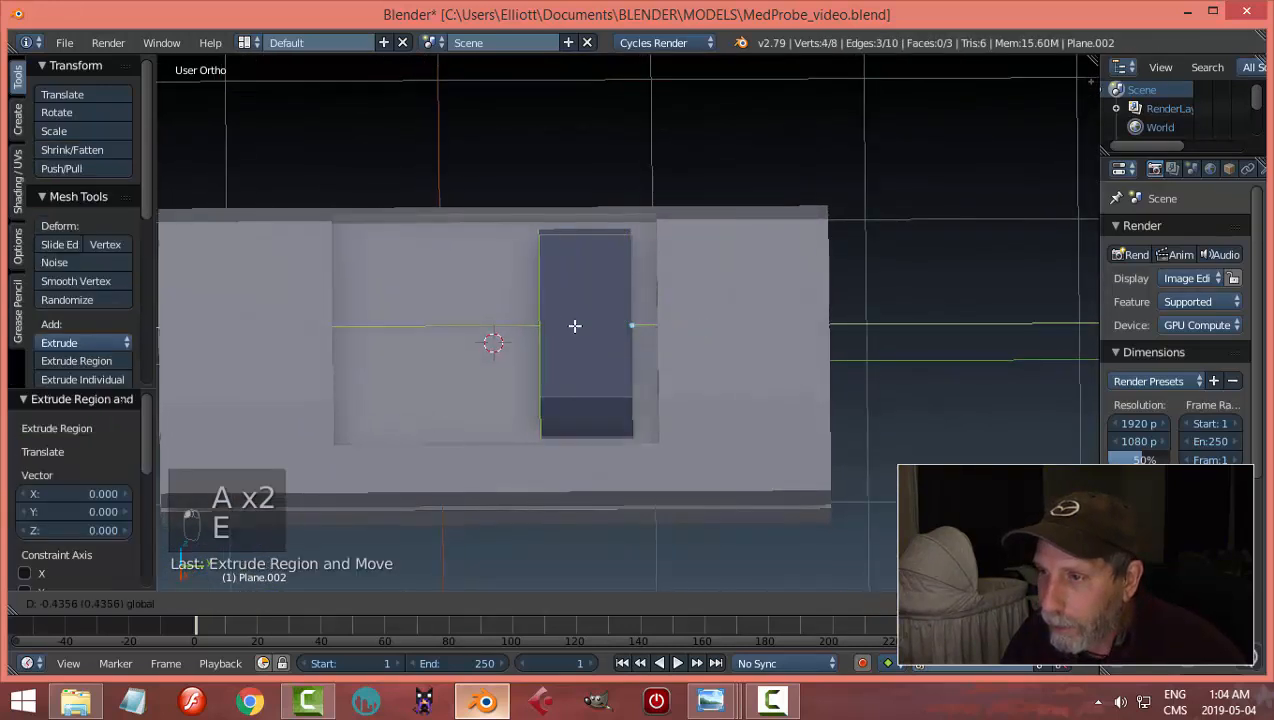
click(386, 321)
Step: Move the panel's near-wall edge loop about 0.154 along Y to meet the recess end wall
key(a)
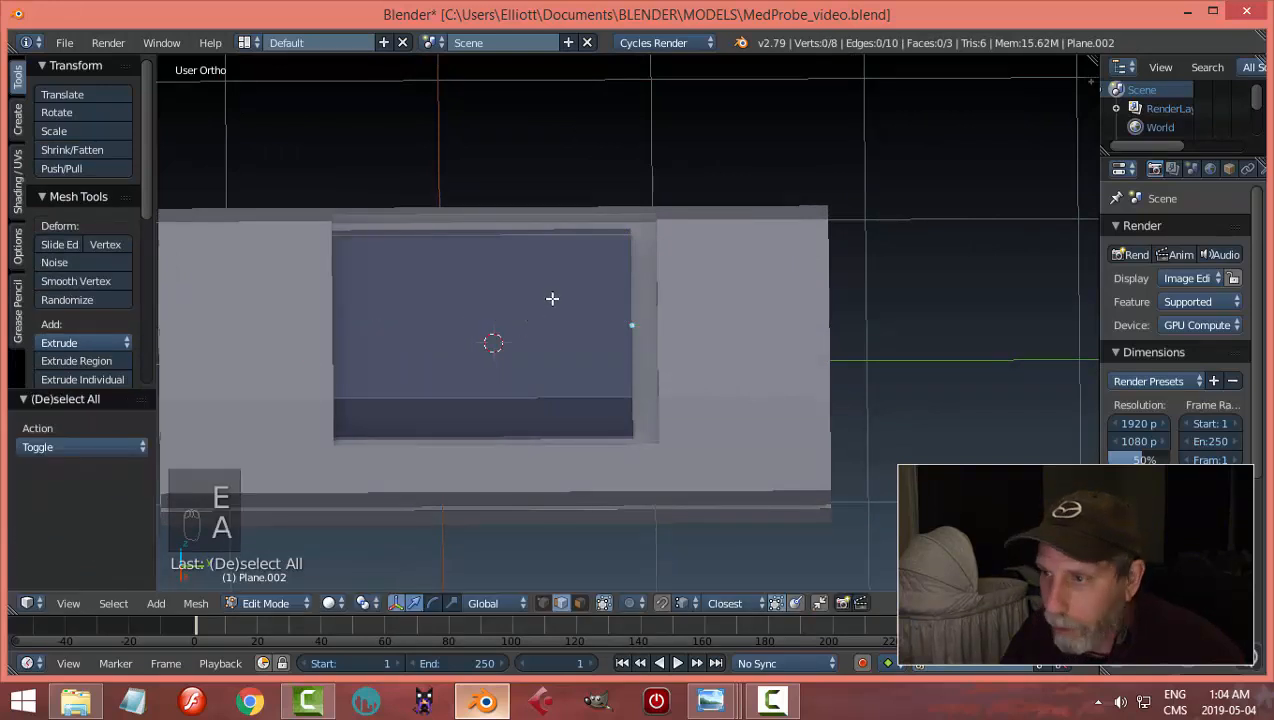
alt+right_click(626, 286)
drag(700, 325, 736, 328)
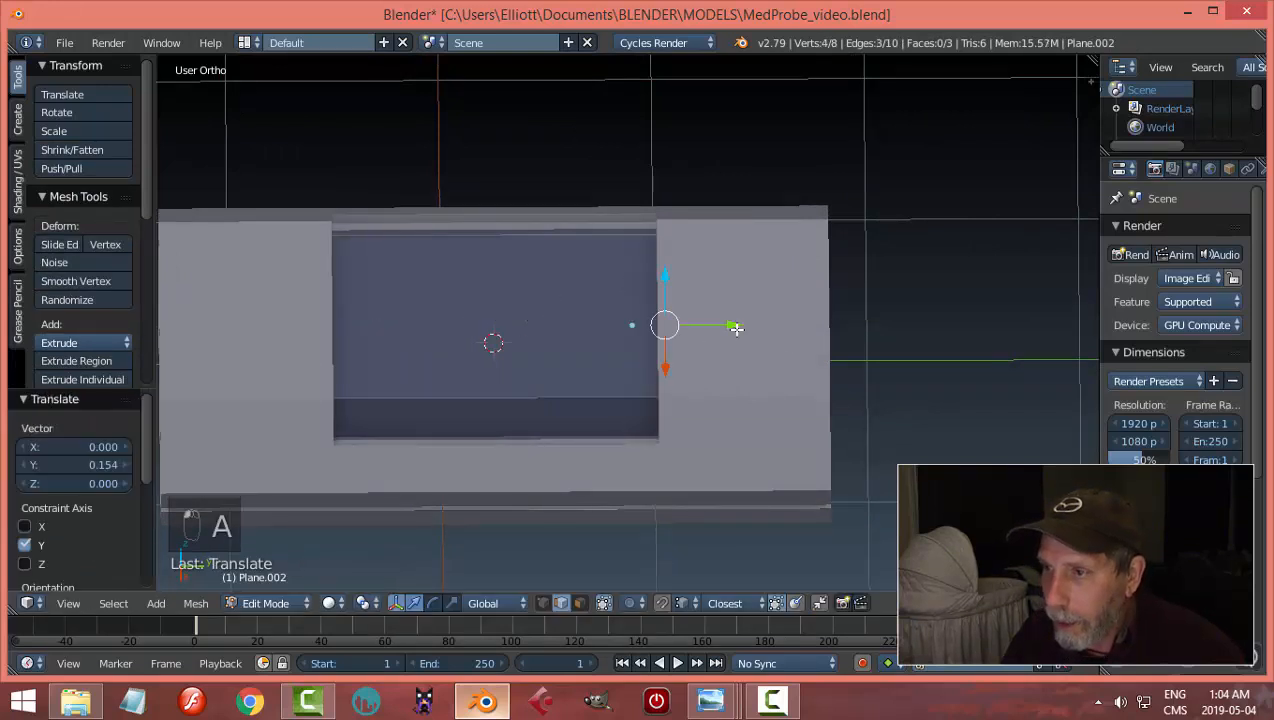
Step: Recalculate the normals of all the panel's faces to be consistent and return to Object Mode
middle_drag(853, 365, 680, 333)
key(a)
key(a)
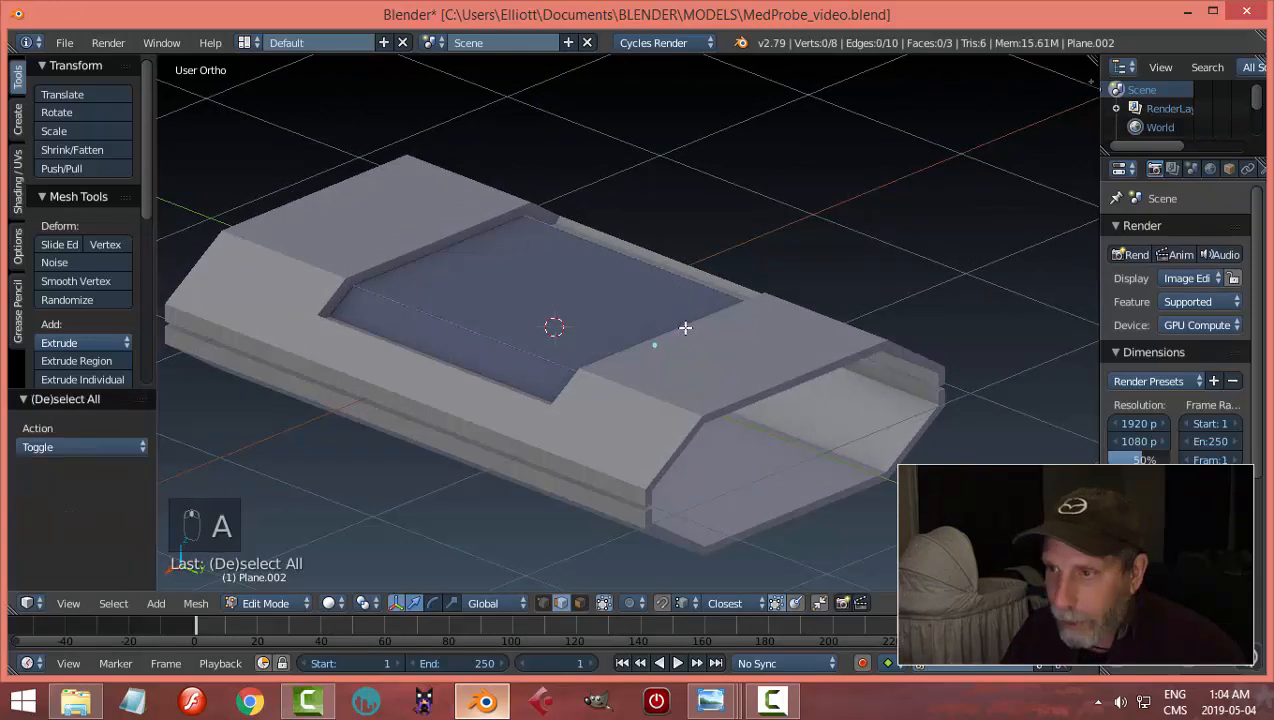
key(ctrl+n)
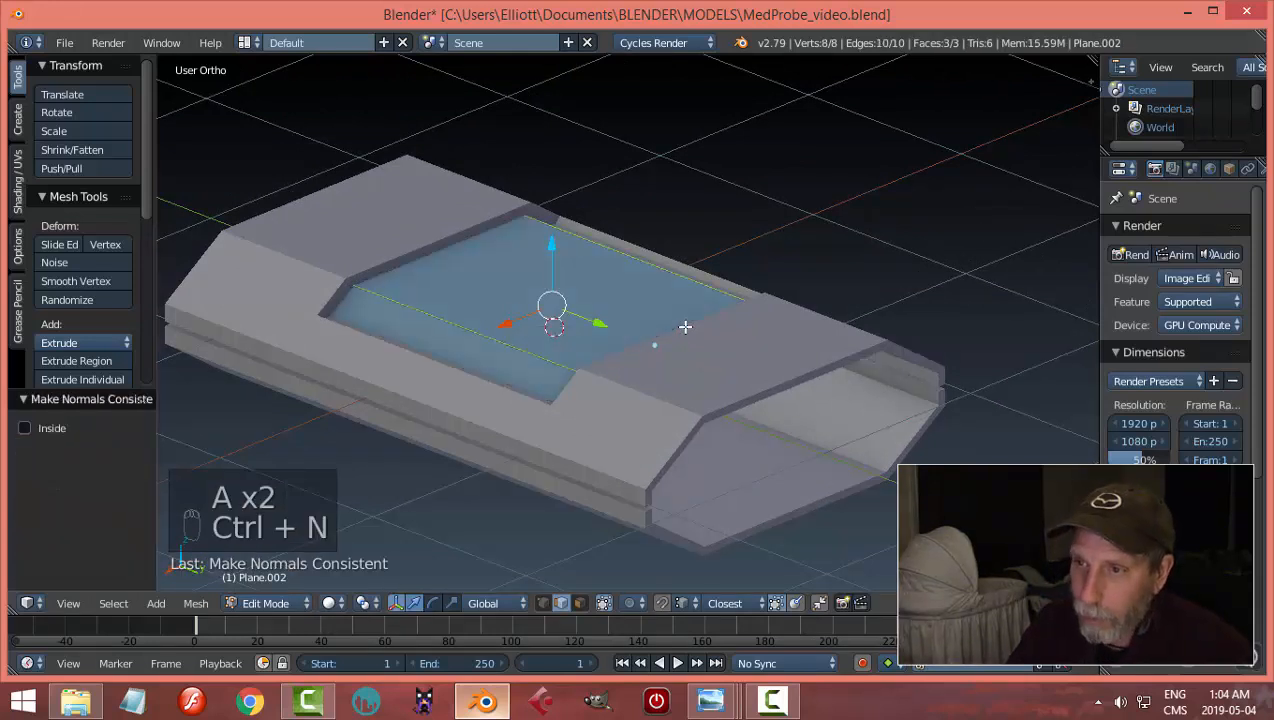
key(Tab)
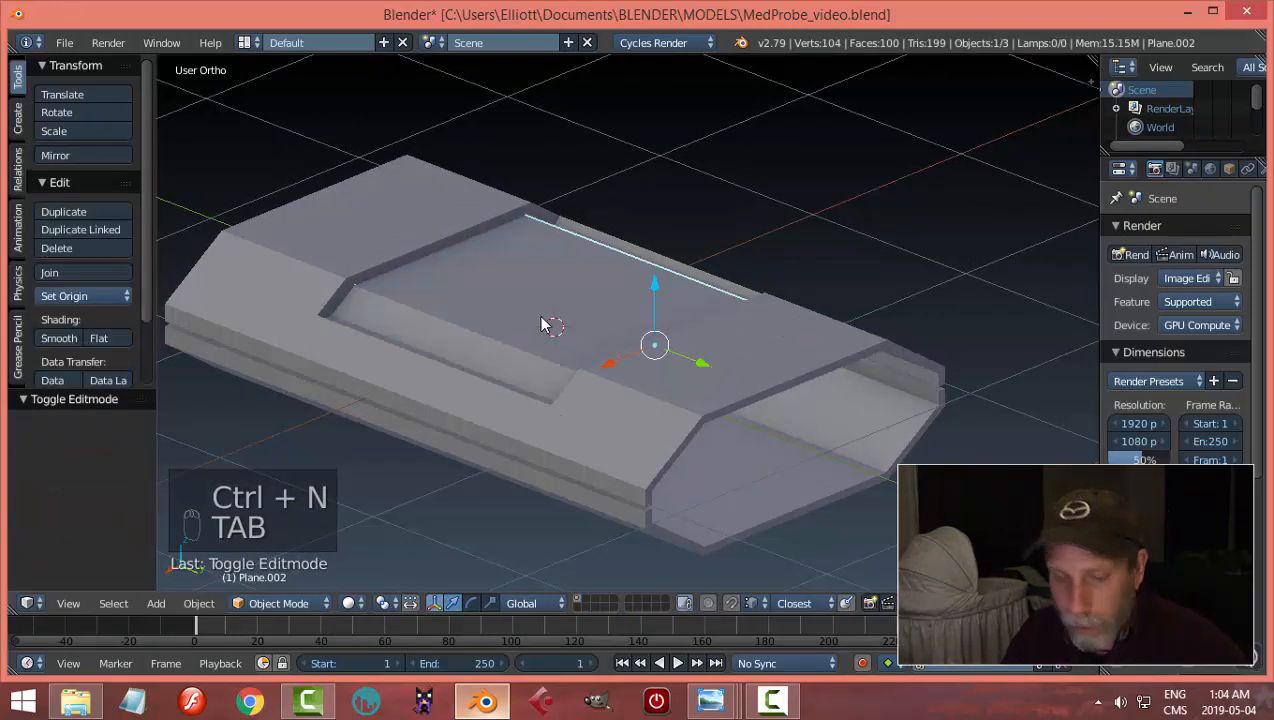
Step: From the top view, scale the panel's two inner lengthwise edges to about 1.085 along X and return to Object Mode
key(a)
key(a)
middle_drag(522, 330, 675, 416)
right_click(673, 416)
key(KP_7)
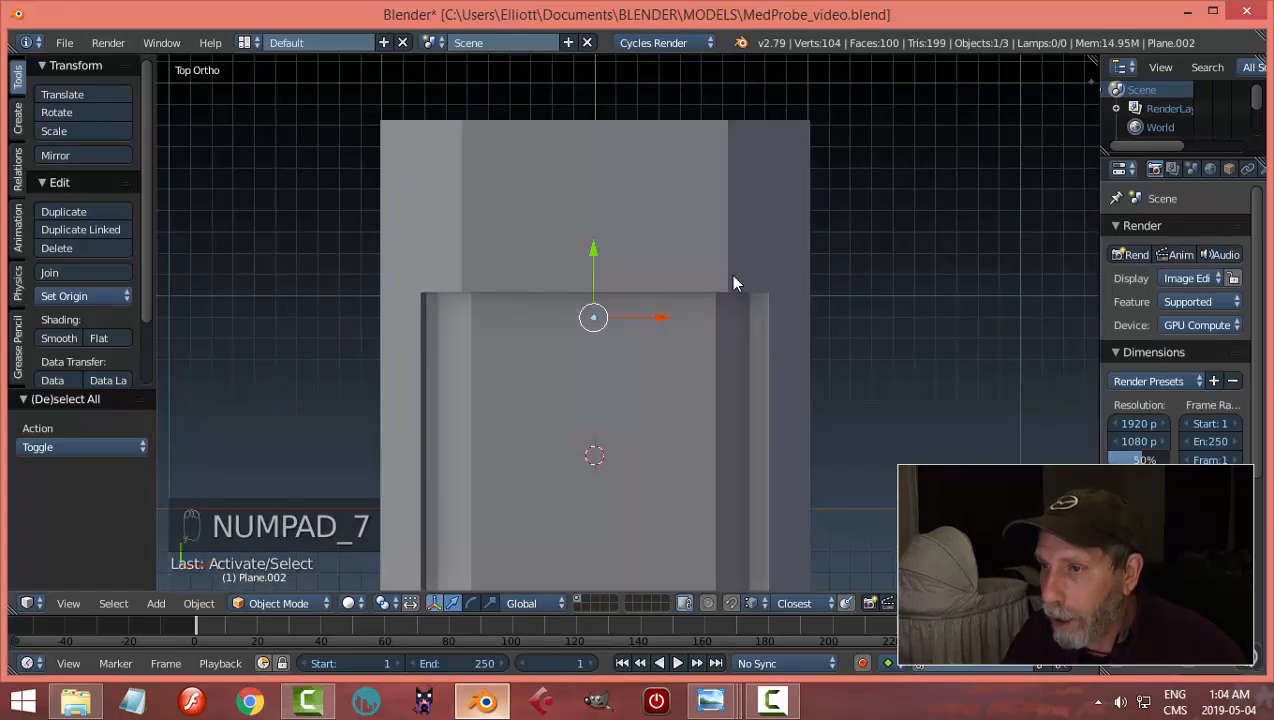
key(Tab)
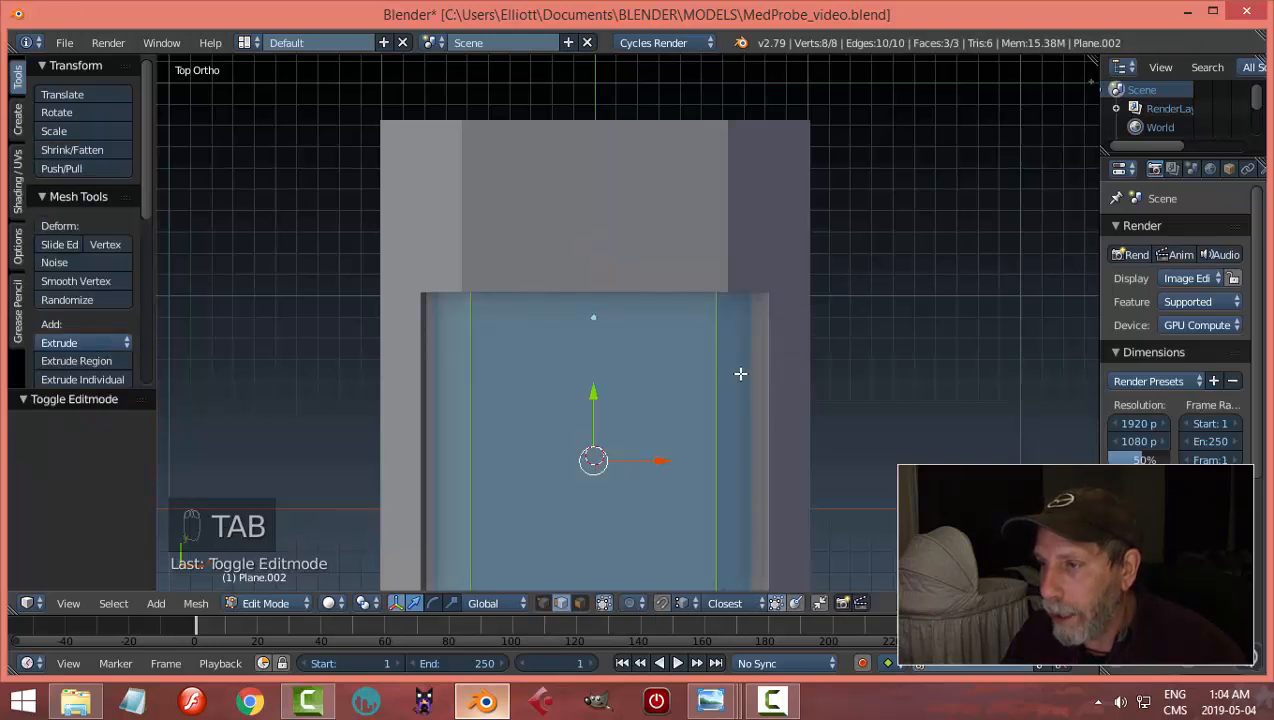
right_click(717, 357)
shift+right_click(487, 366)
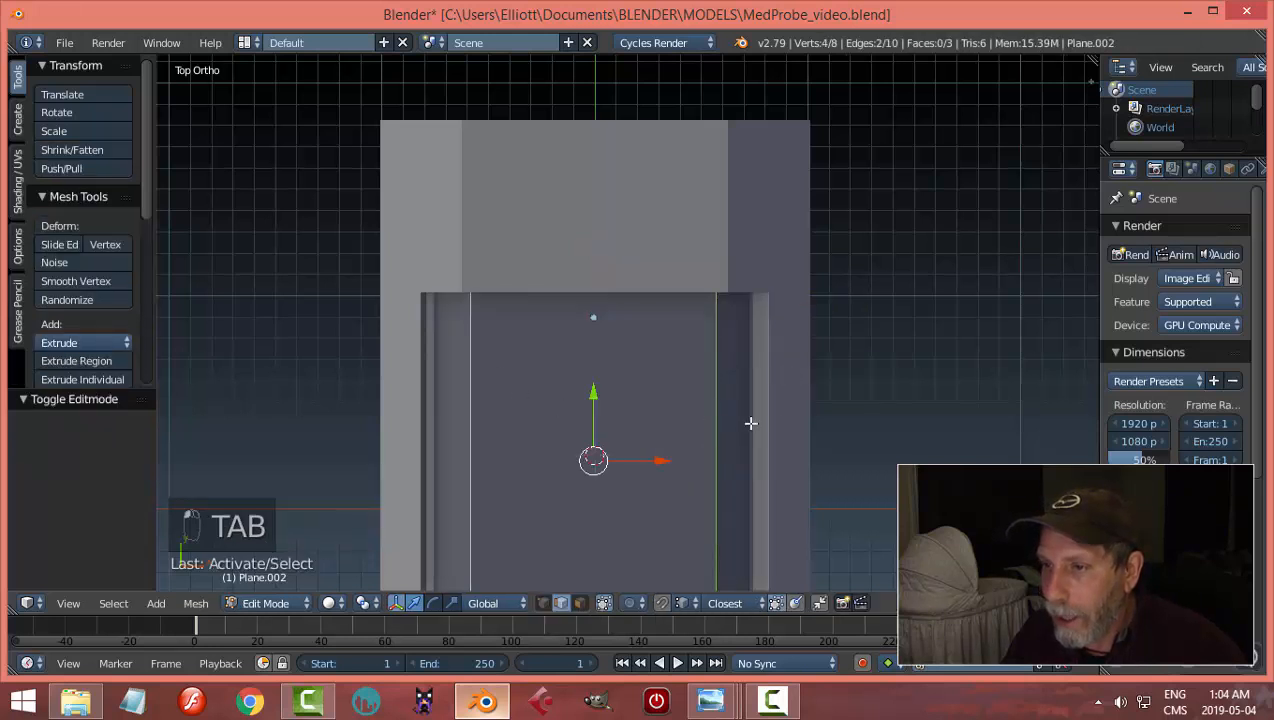
key(s)
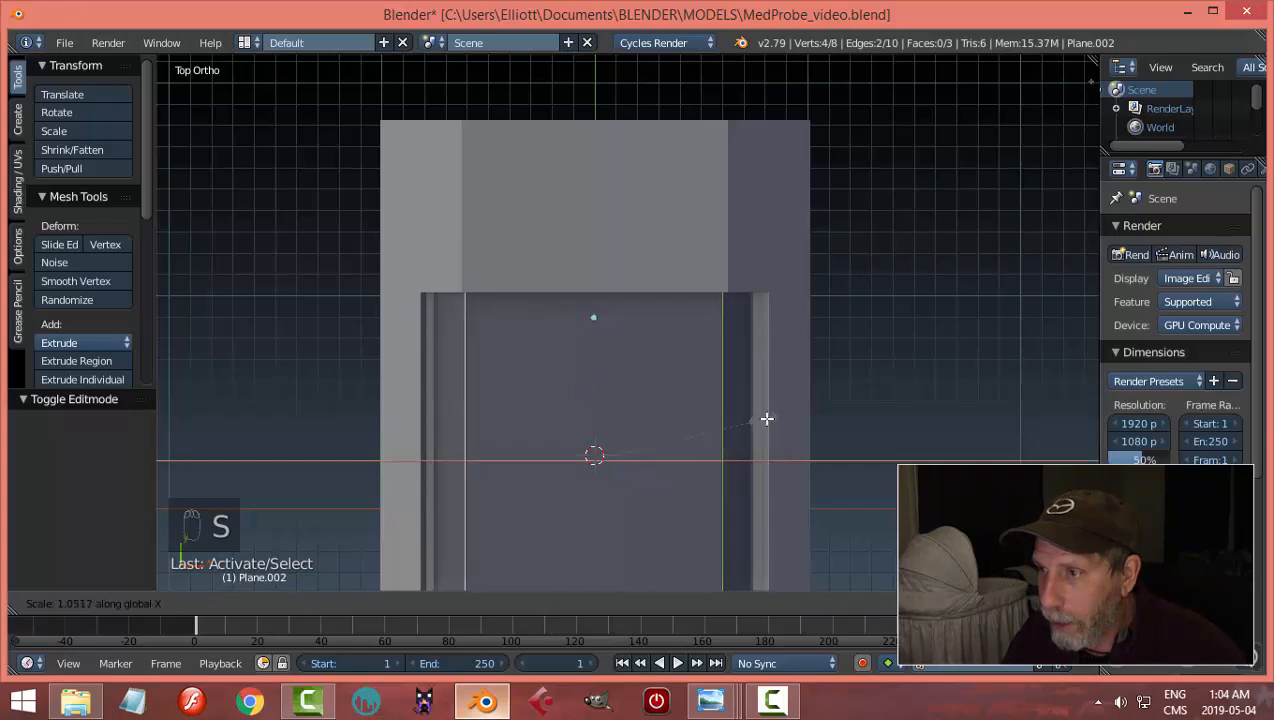
click(769, 418)
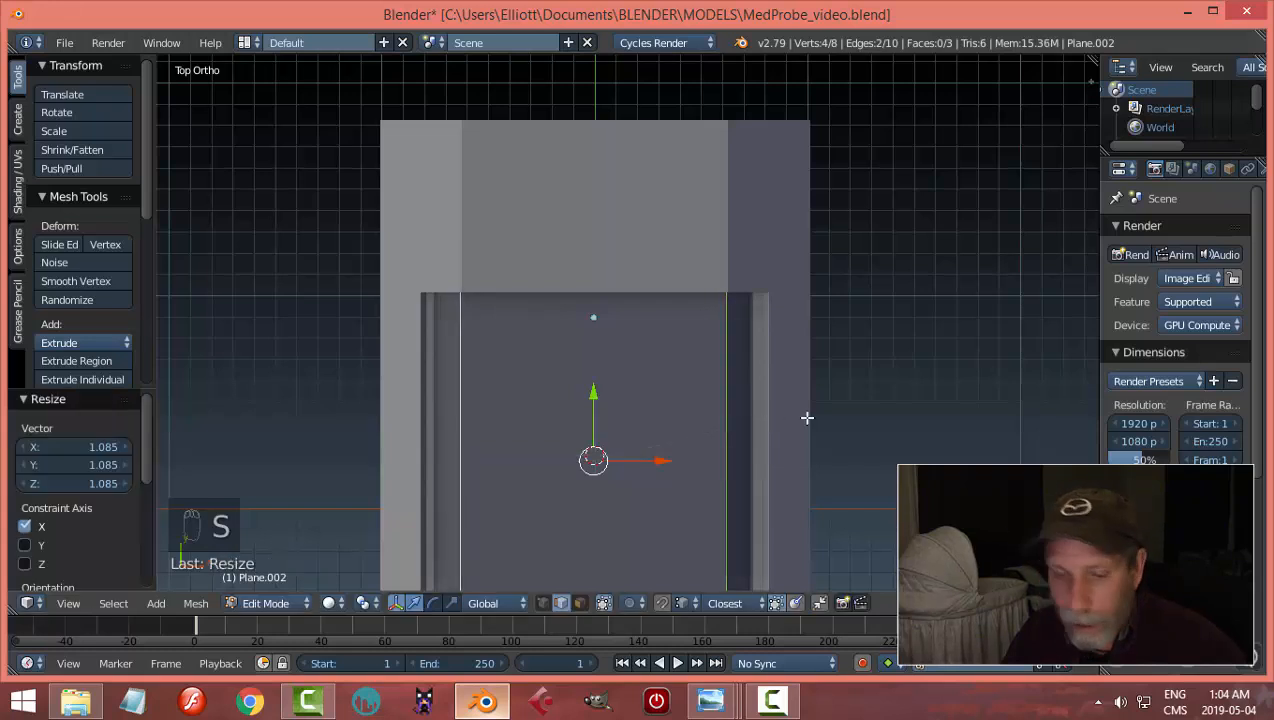
key(a)
key(Tab)
Step: In the right view, raise the recess panel about 0.009 along Z to match the reference image
middle_drag(828, 423, 583, 315)
key(a)
scroll(675, 358, down, 3)
mouse_move(675, 358)
middle_down()
mouse_move(628, 401)
mouse_move(660, 282)
mouse_move(688, 373)
mouse_move(662, 364)
middle_up()
key(KP_3)
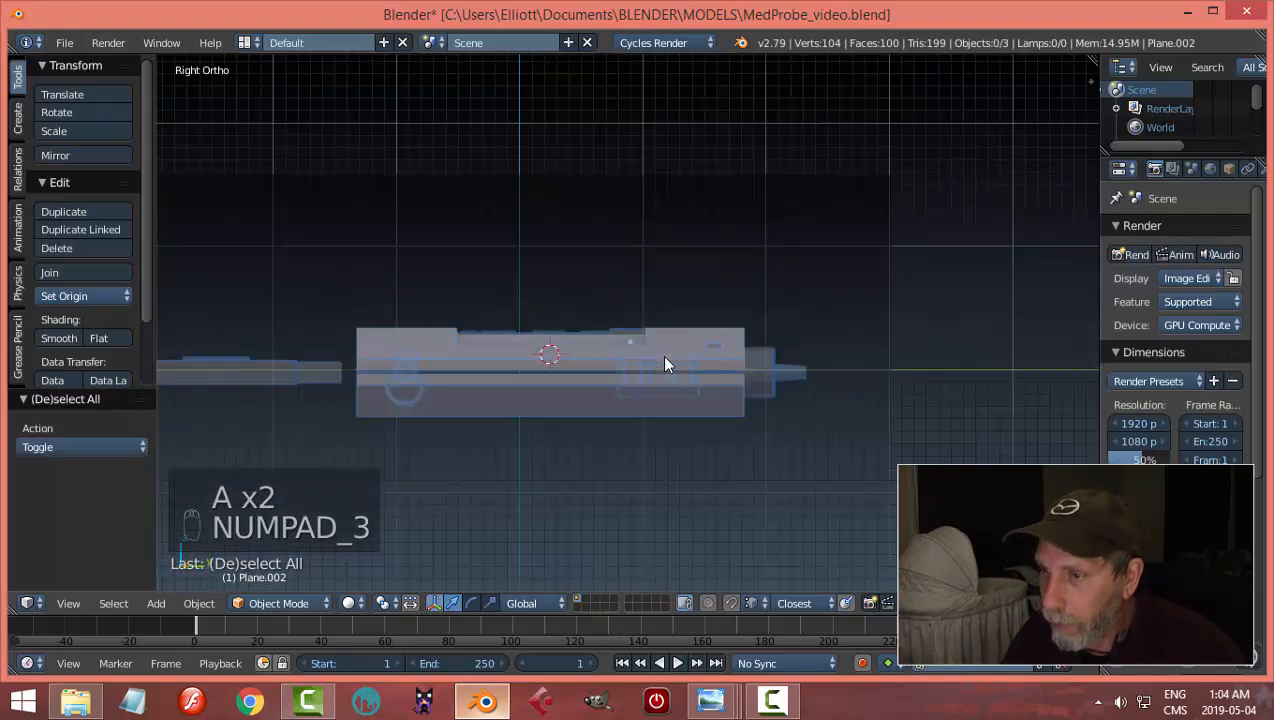
scroll(661, 358, up, 3)
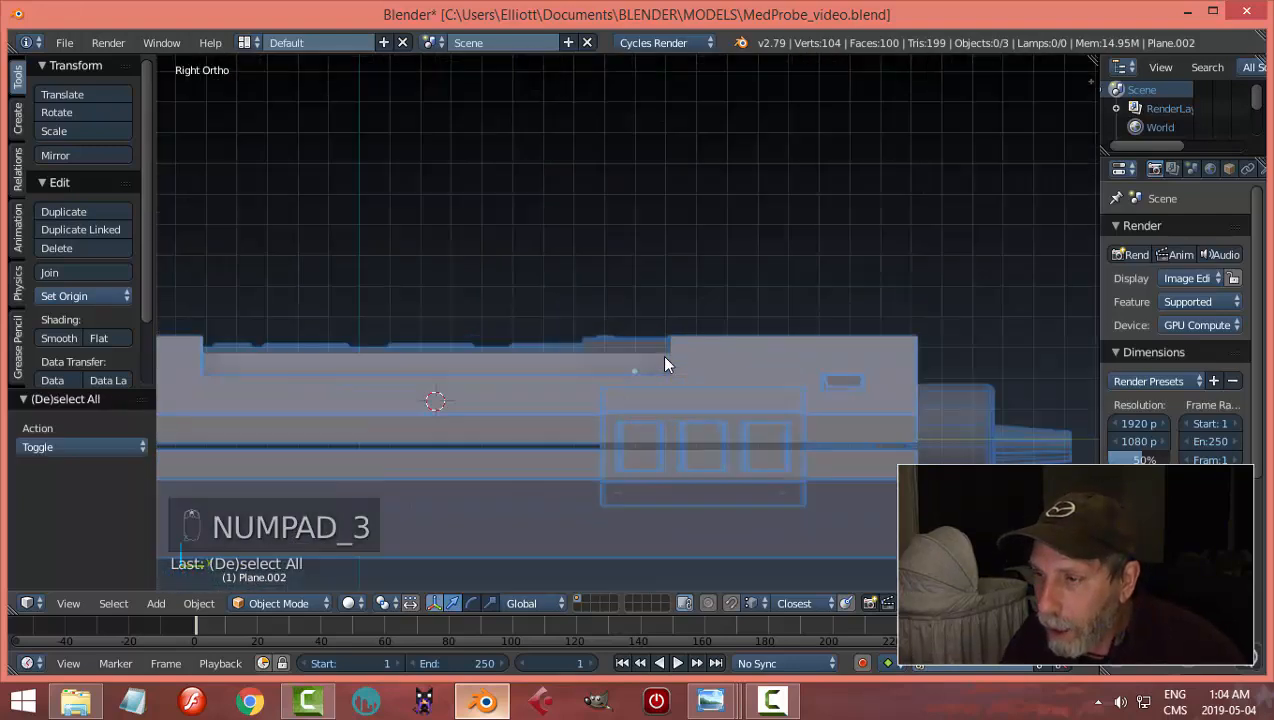
right_click(520, 362)
mouse_move(641, 305)
mouse_down()
mouse_move(636, 320)
mouse_move(637, 309)
mouse_up()
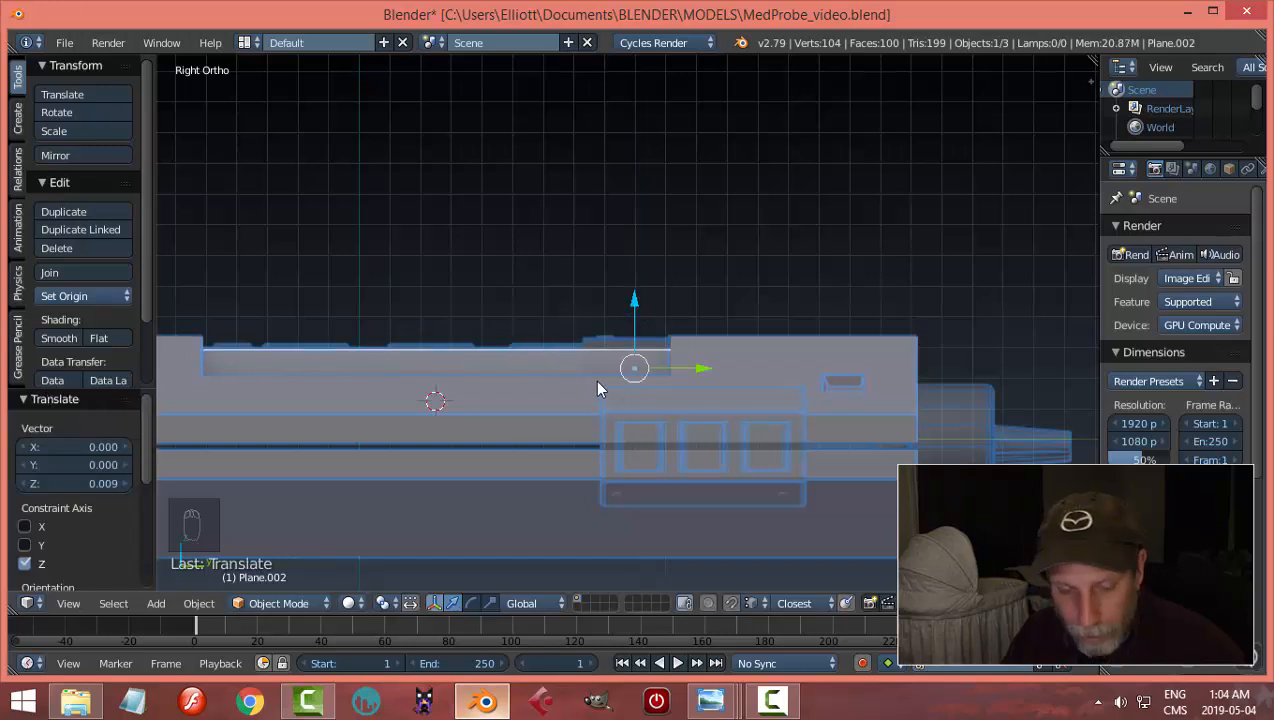
Step: Deselect the panel and save MedProbe_video.blend over the existing file
key(a)
middle_drag(583, 392, 646, 572)
key(ctrl+s)
click(708, 396)
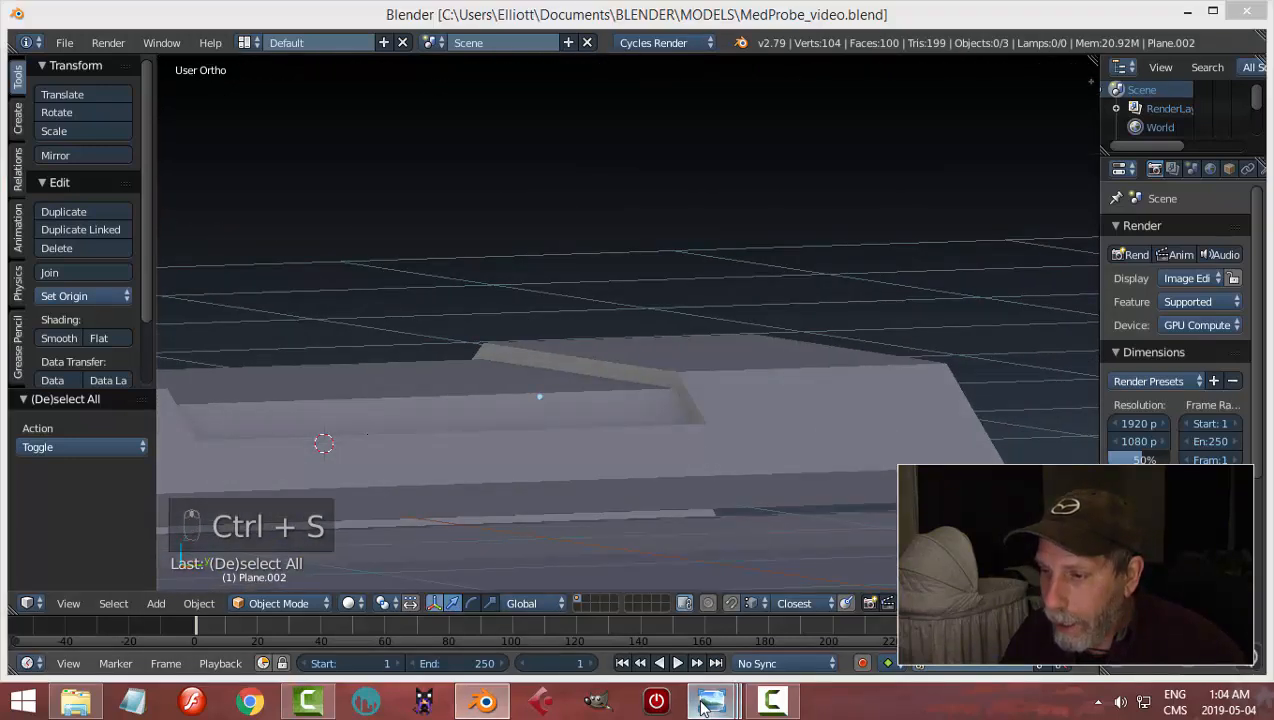
Step: Switch to the MedProbe.png reference in Windows Photo Viewer, examine the band crossing the recess, and return to Blender
mouse_move(707, 703)
click(127, 616)
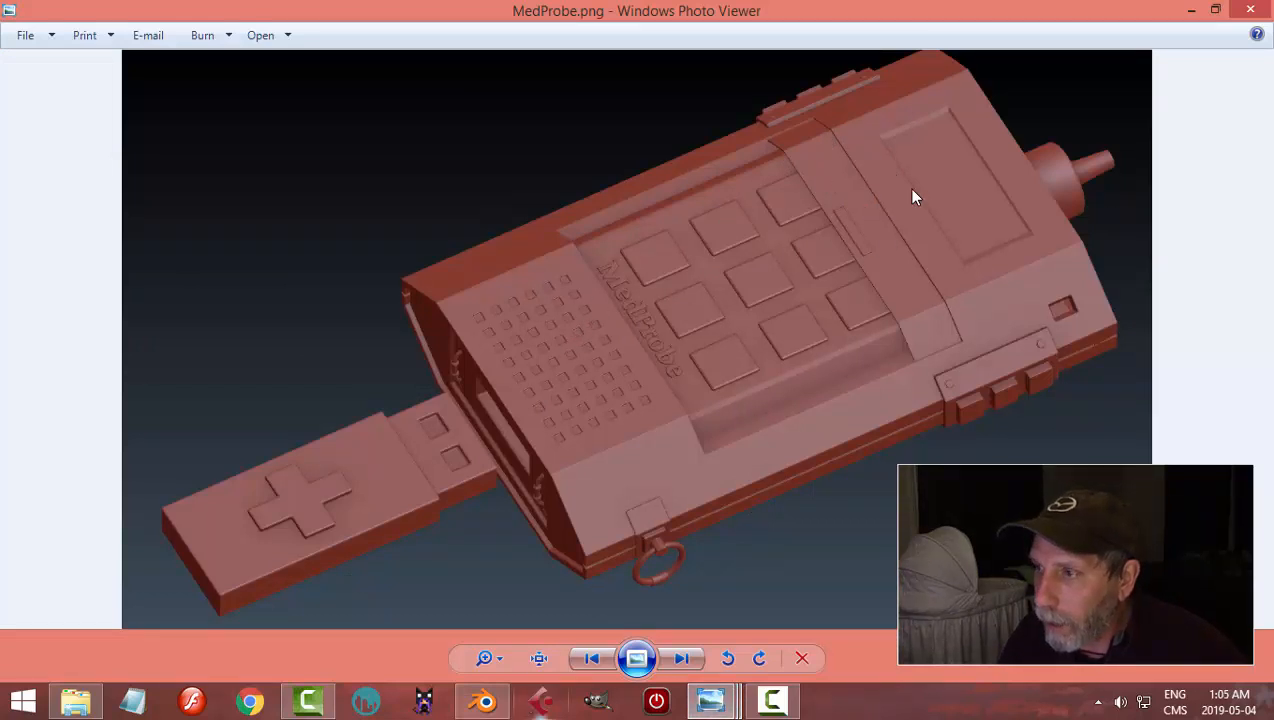
click(484, 701)
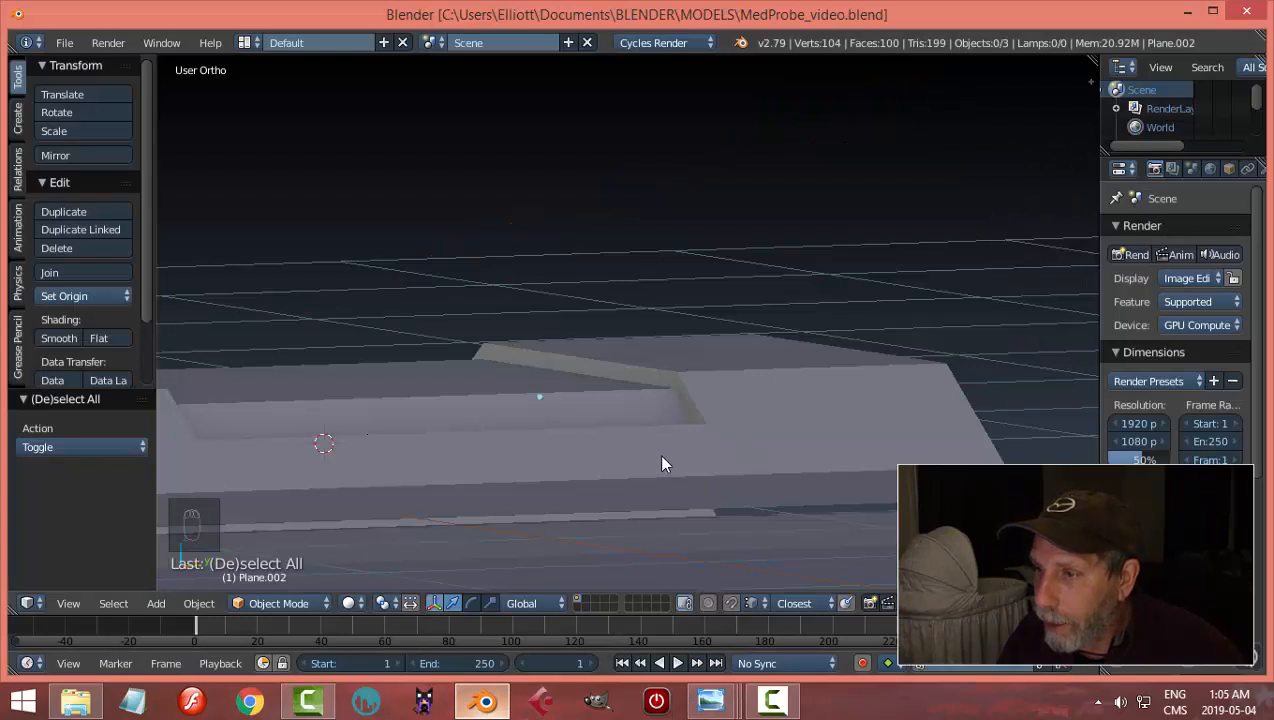
Step: In the case body's Edit Mode, duplicate the edge loop at the recess's end in place, separate it as its own object and return to Object Mode
middle_drag(662, 463, 675, 372)
right_click(675, 372)
key(Tab)
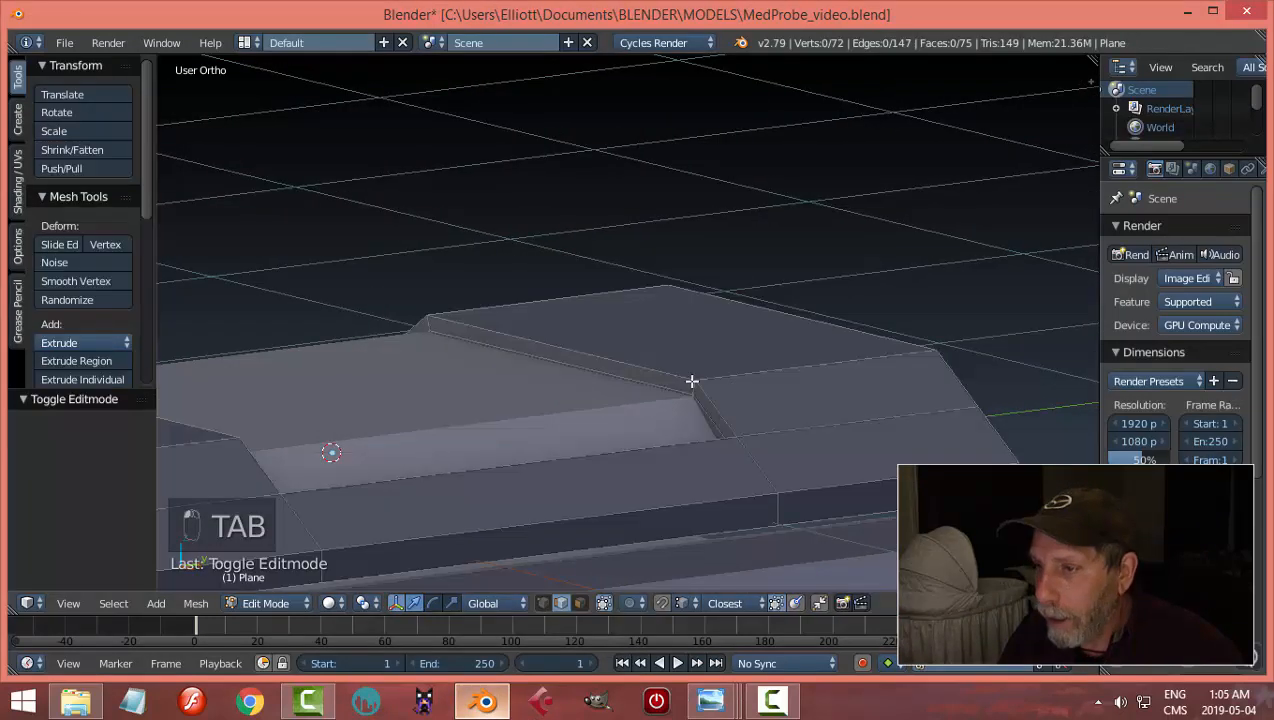
alt+right_click(686, 376)
middle_drag(815, 376, 782, 379)
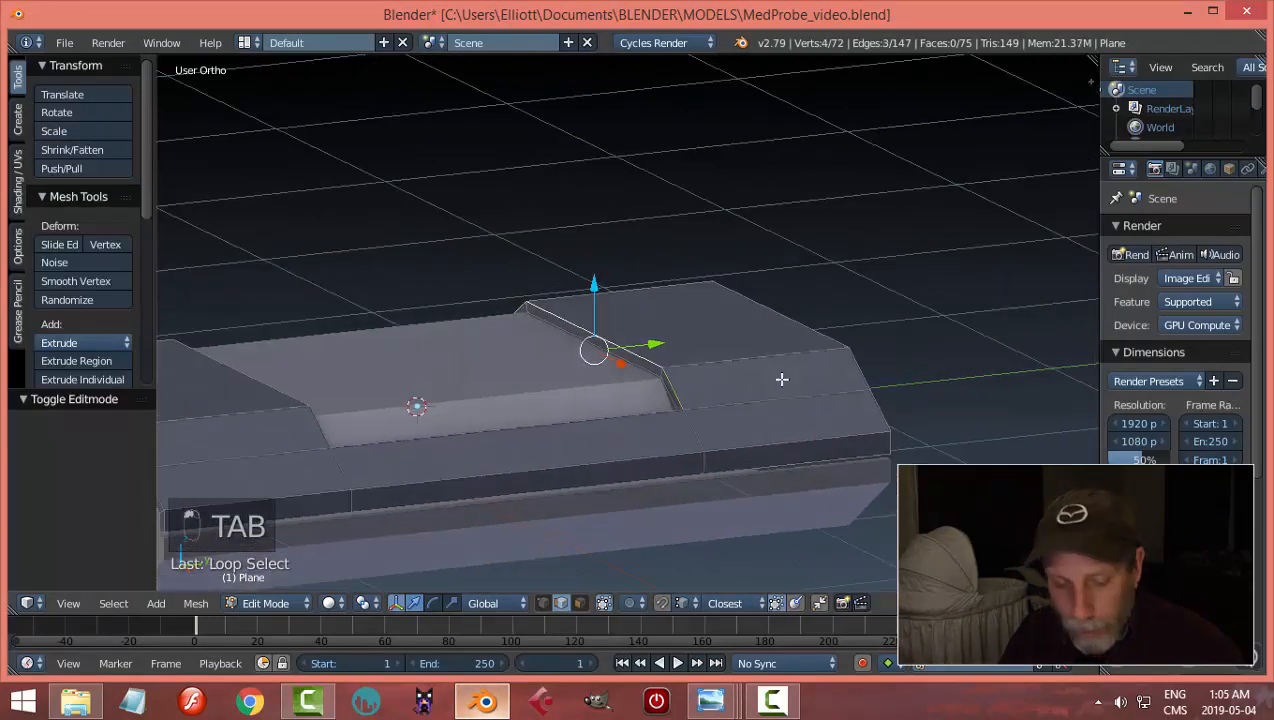
key(shift+d)
right_click(782, 379)
key(p)
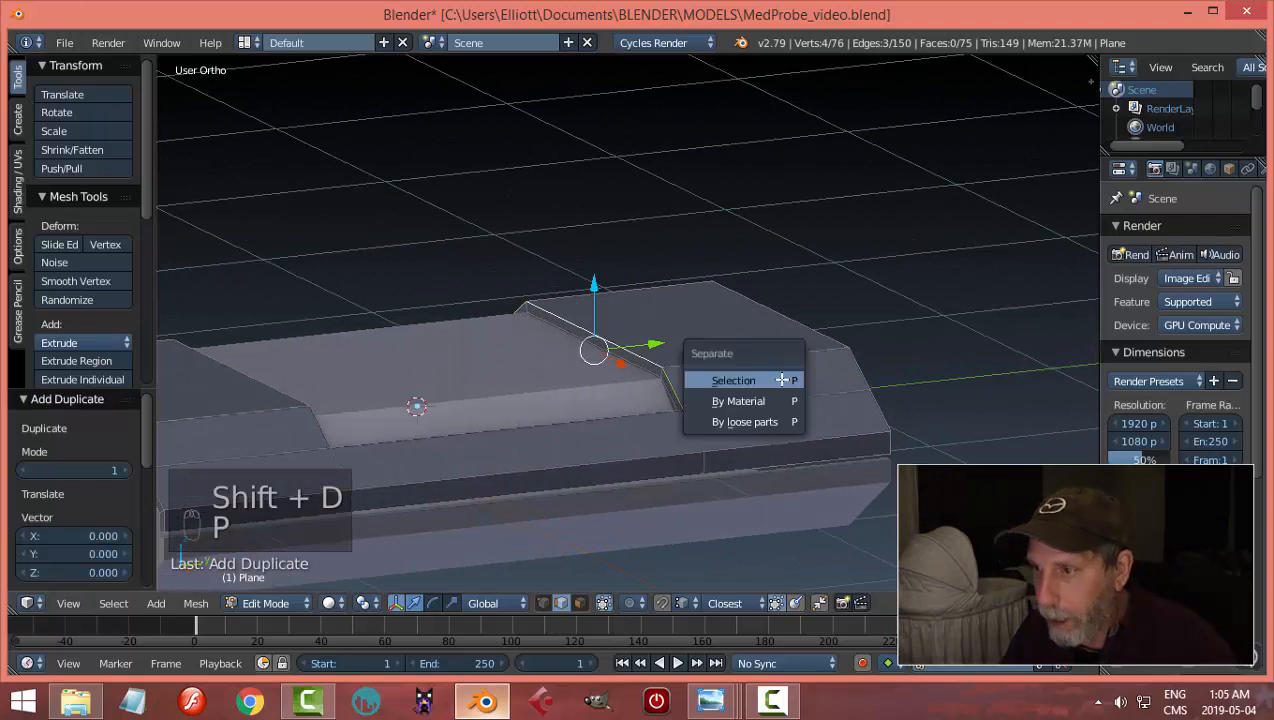
click(782, 379)
key(Tab)
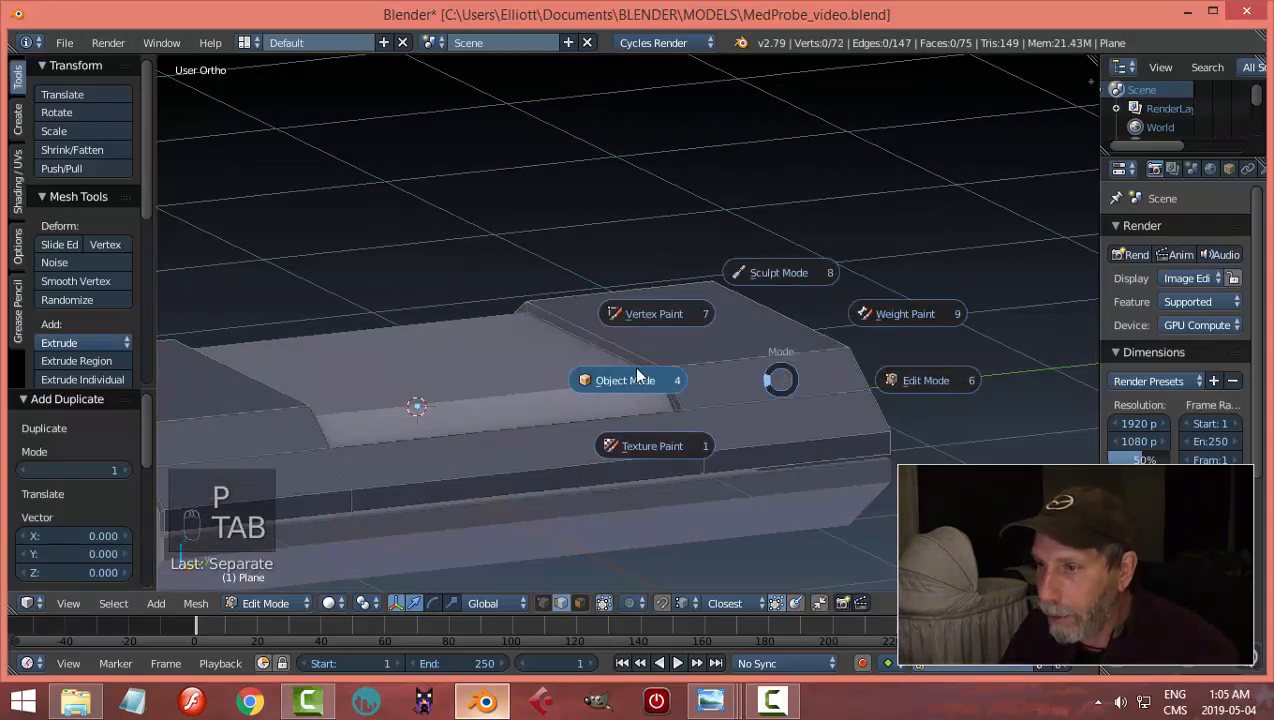
click(633, 365)
Step: Select the separated edge strip and set its origin to its geometry
right_click(666, 364)
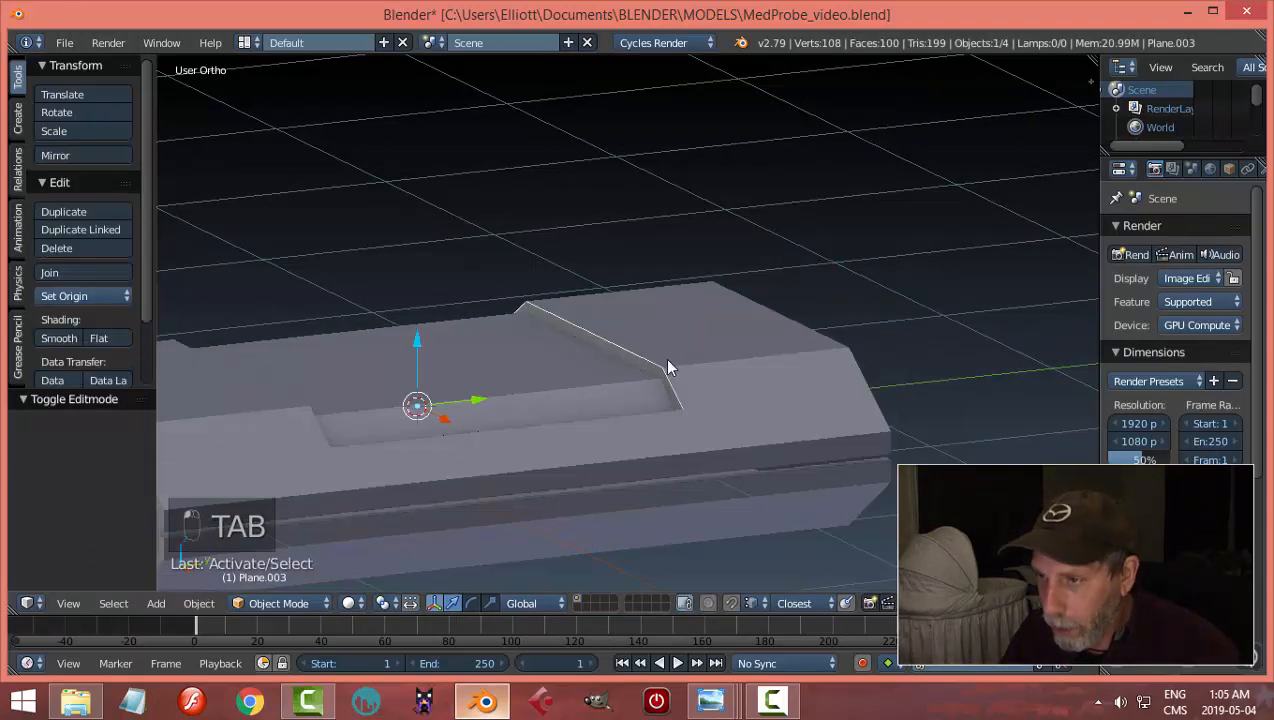
click(64, 295)
click(76, 344)
middle_drag(540, 345, 586, 356)
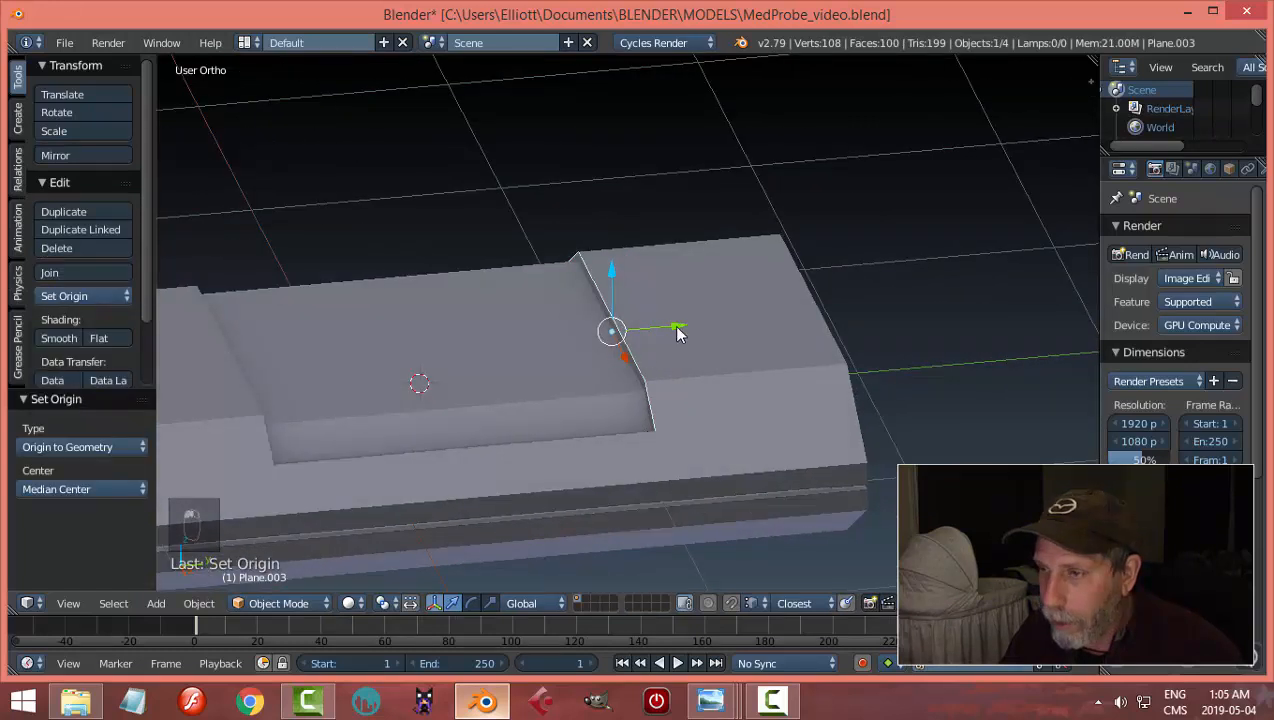
Step: Move the edge strip slightly into the recess along Y and scale it uniformly to about 0.951
drag(670, 325, 602, 379)
middle_drag(602, 379, 797, 370)
key(s)
click(767, 367)
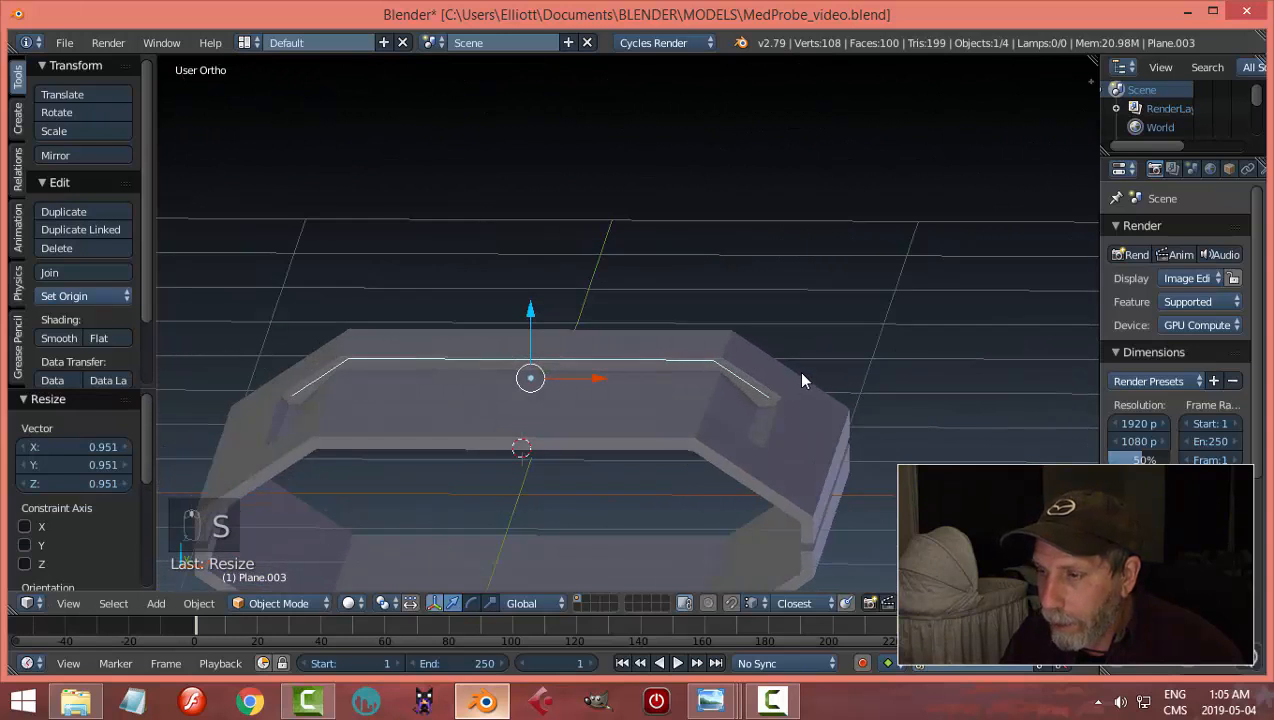
Step: In vertex select mode, lower the edge strip's two outer end vertices about 0.049 along Z and deselect them
key(Tab)
click(915, 371)
key(ctrl+Tab)
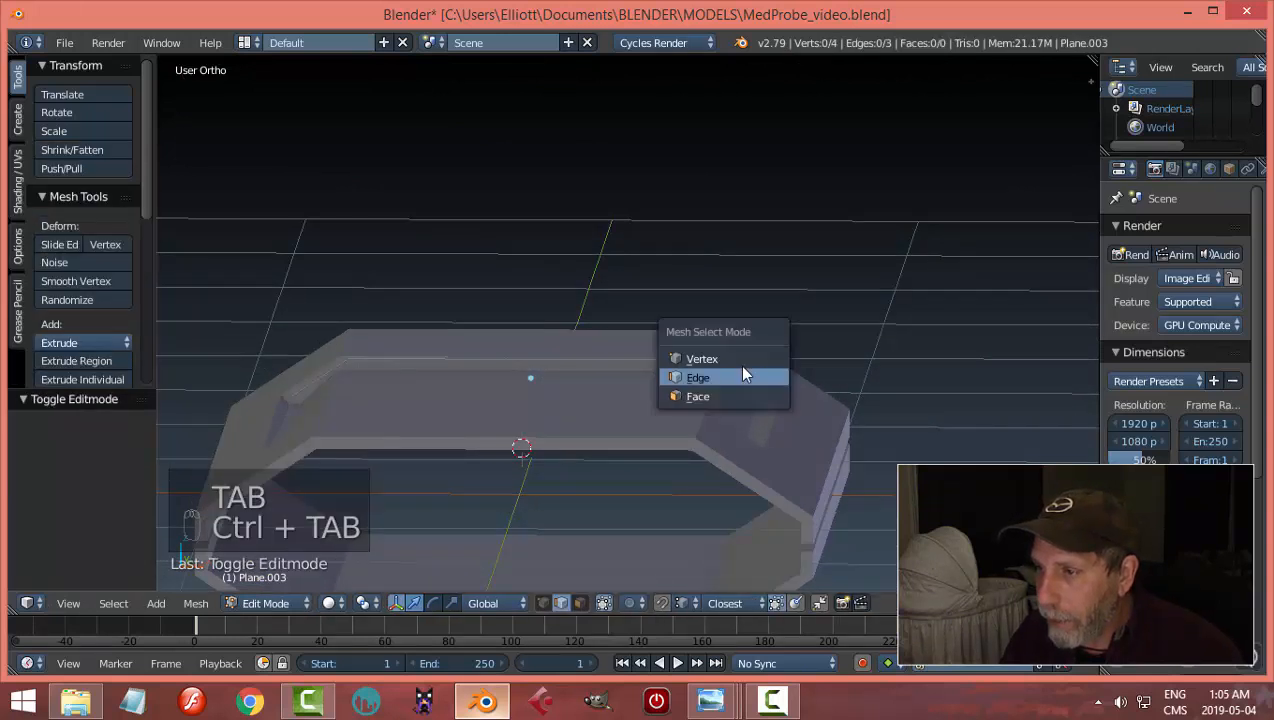
click(740, 360)
right_click(768, 397)
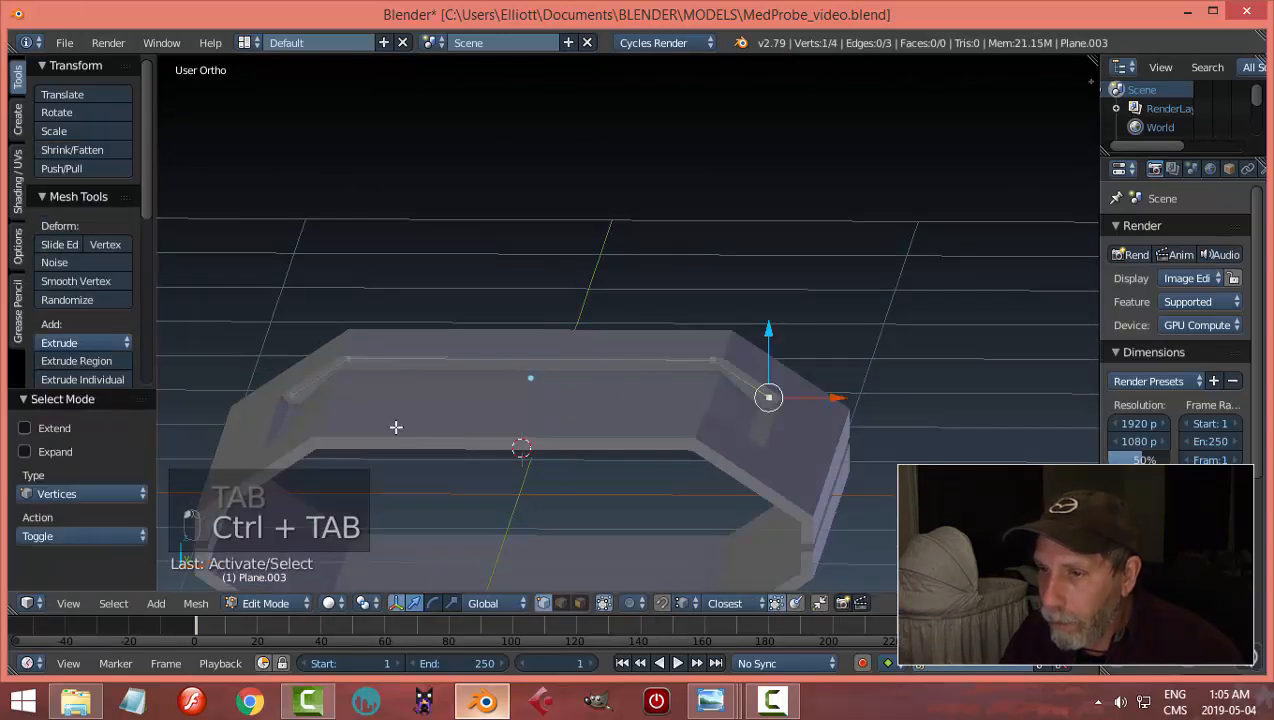
shift+right_click(292, 396)
drag(531, 330, 531, 346)
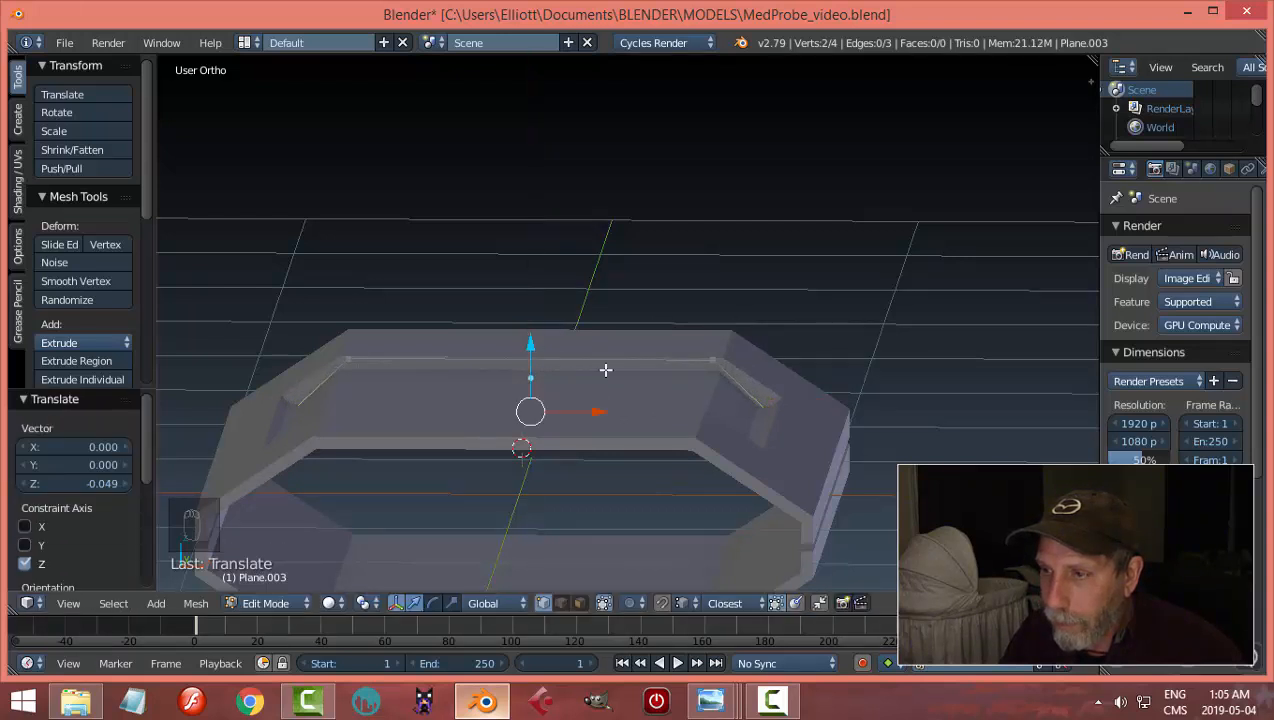
key(a)
Step: Lower the strip's two inner corner vertices about 0.012 along Z and scale them to about 1.030
right_click(709, 366)
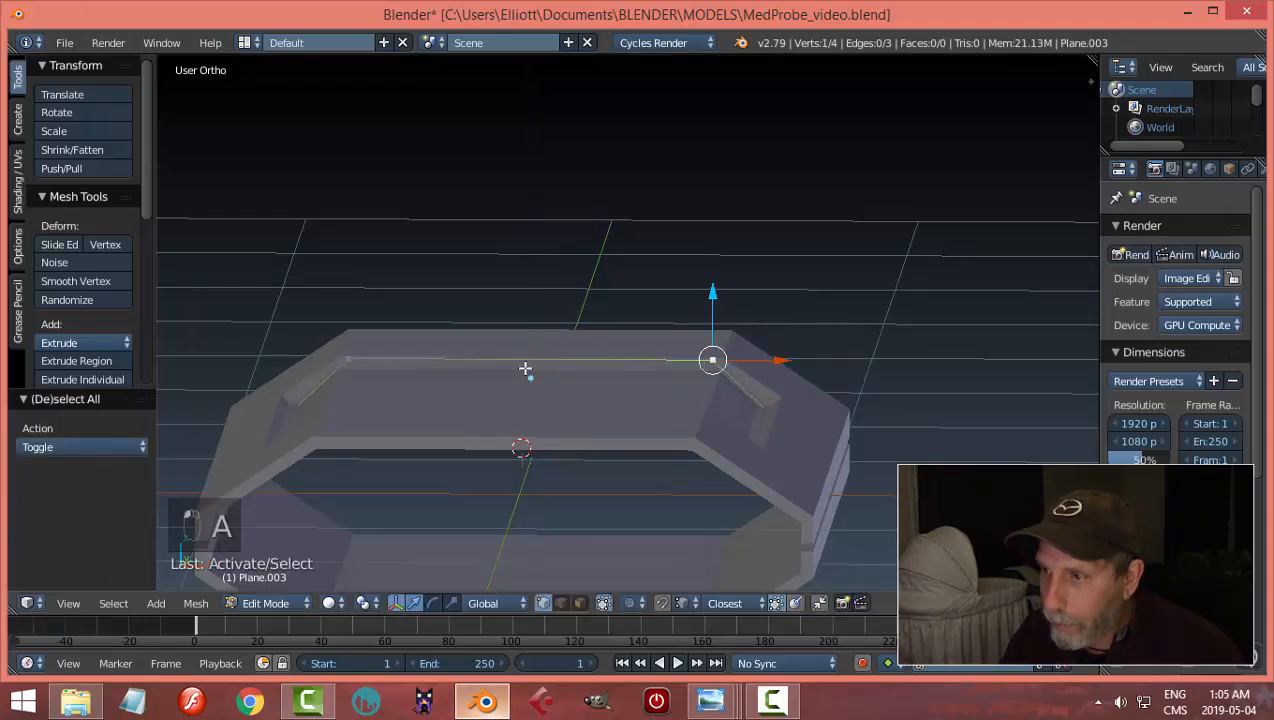
shift+right_click(340, 347)
drag(528, 296, 529, 302)
key(s)
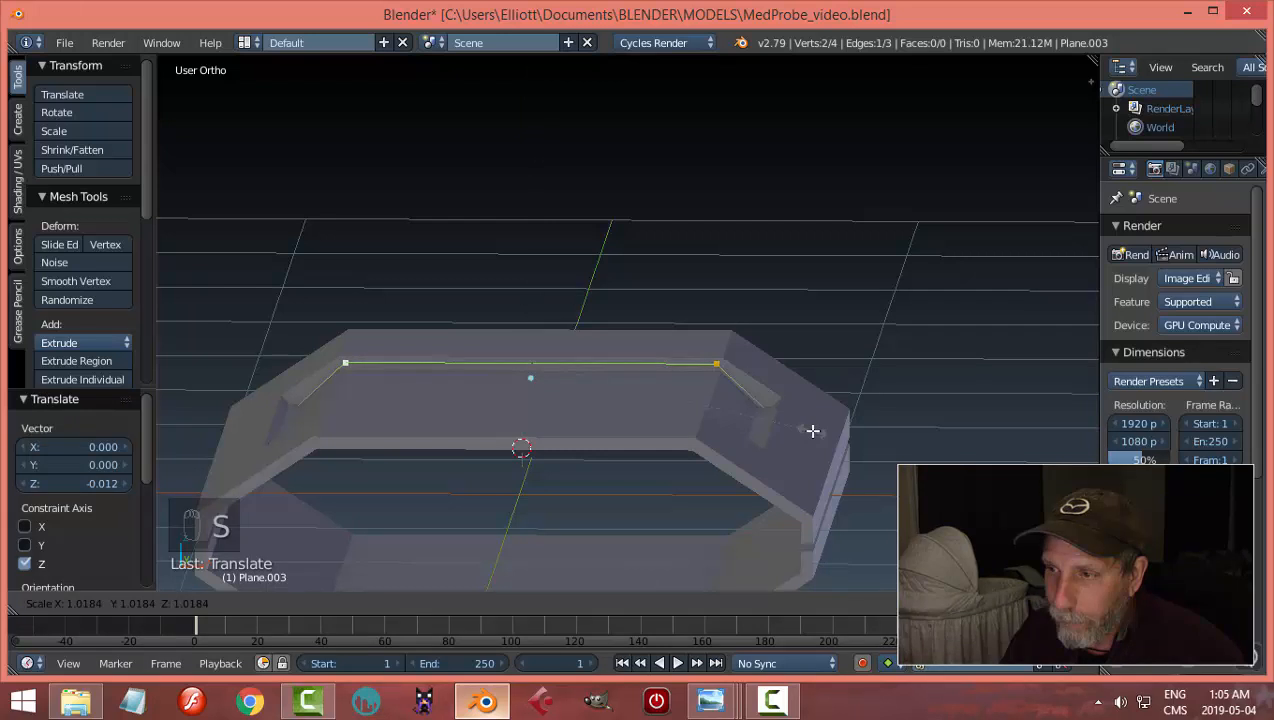
click(816, 432)
Step: From the top view, fine-tune the spacing of the two inner corner vertices by scaling along X, and deselect them
key(KP_7)
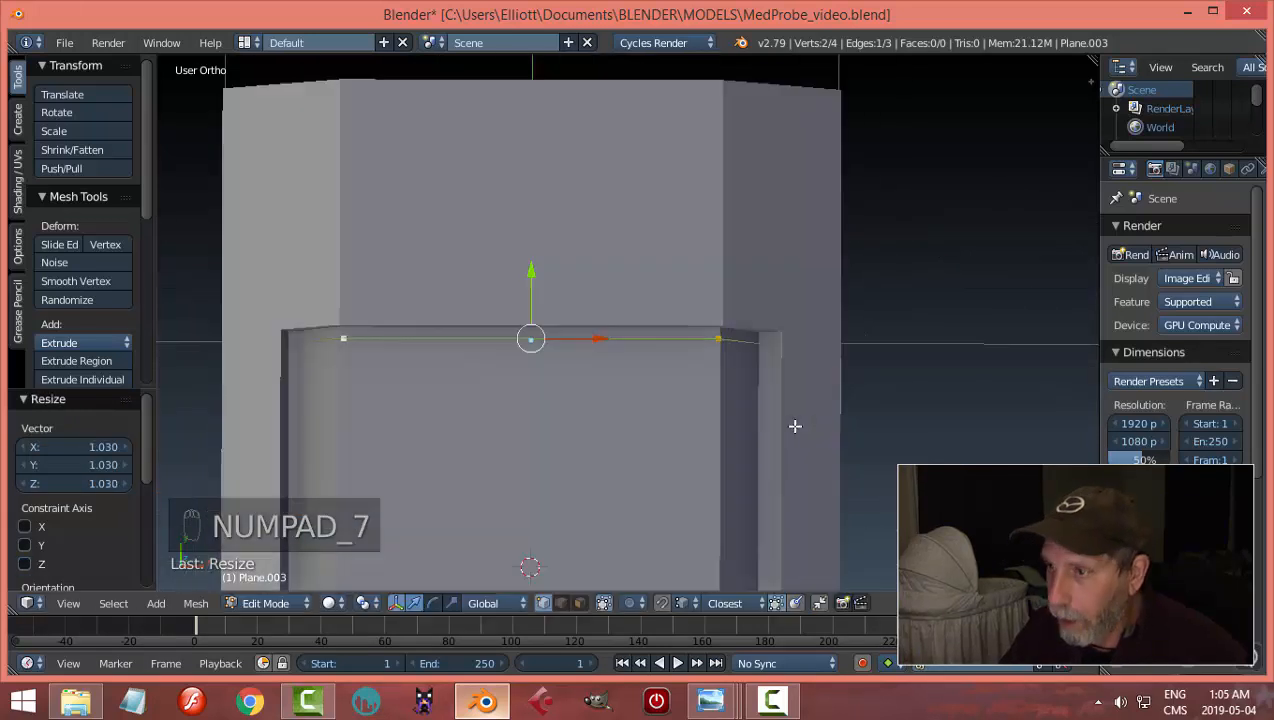
key(s)
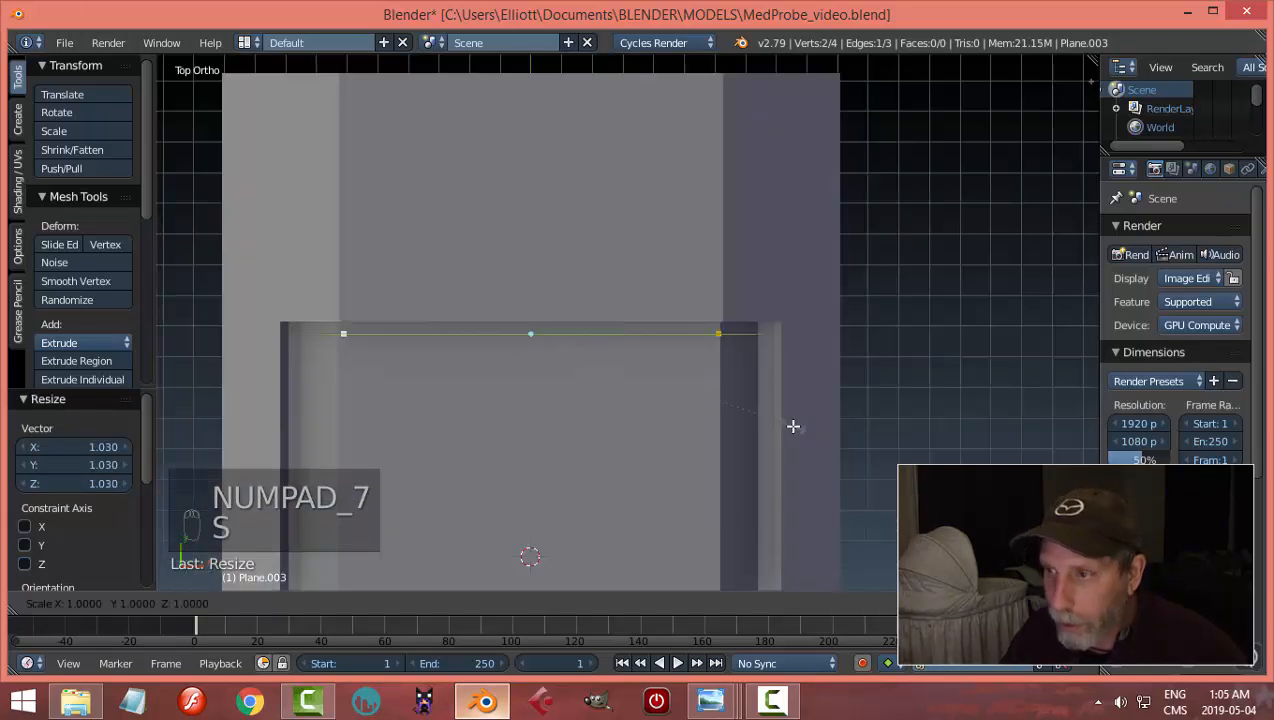
key(x)
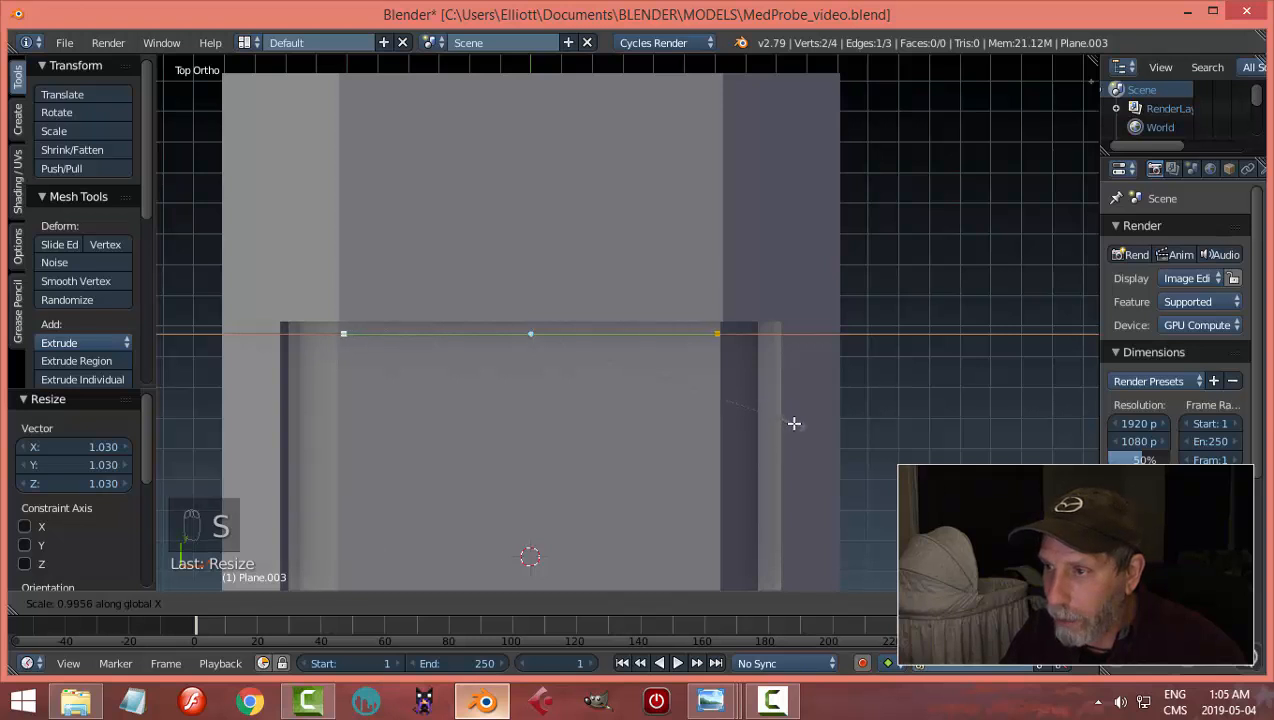
click(801, 426)
key(a)
Step: Select the whole edge strip and extrude it along negative Y into a band across the recess
middle_drag(818, 426, 774, 390)
right_click(768, 389)
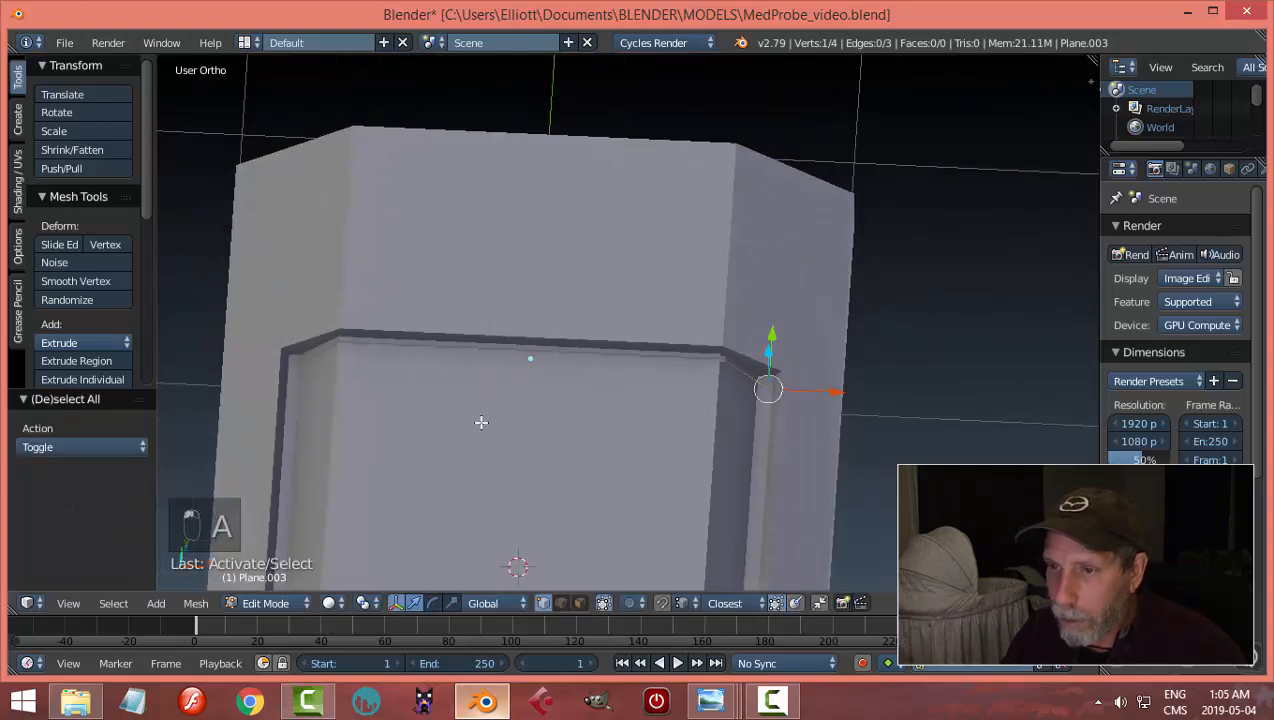
right_click(287, 365)
key(a)
key(a)
scroll(840, 433, down, 2)
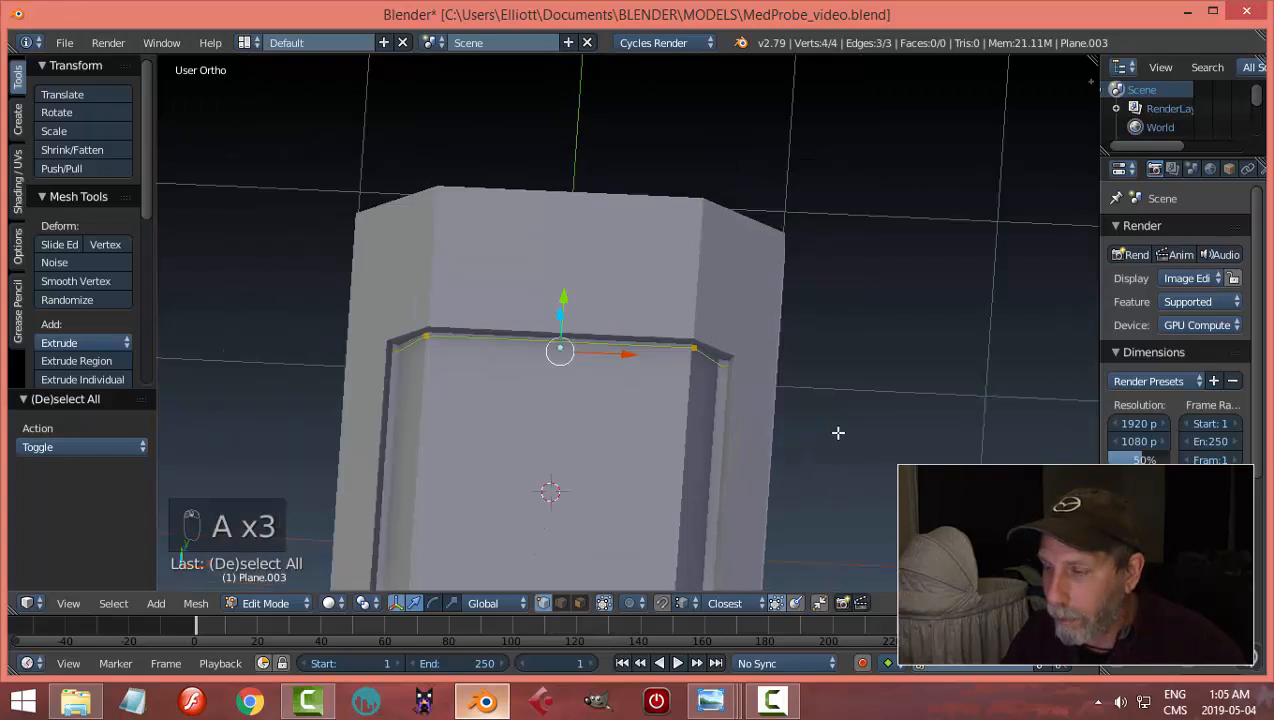
middle_drag(839, 432, 674, 356)
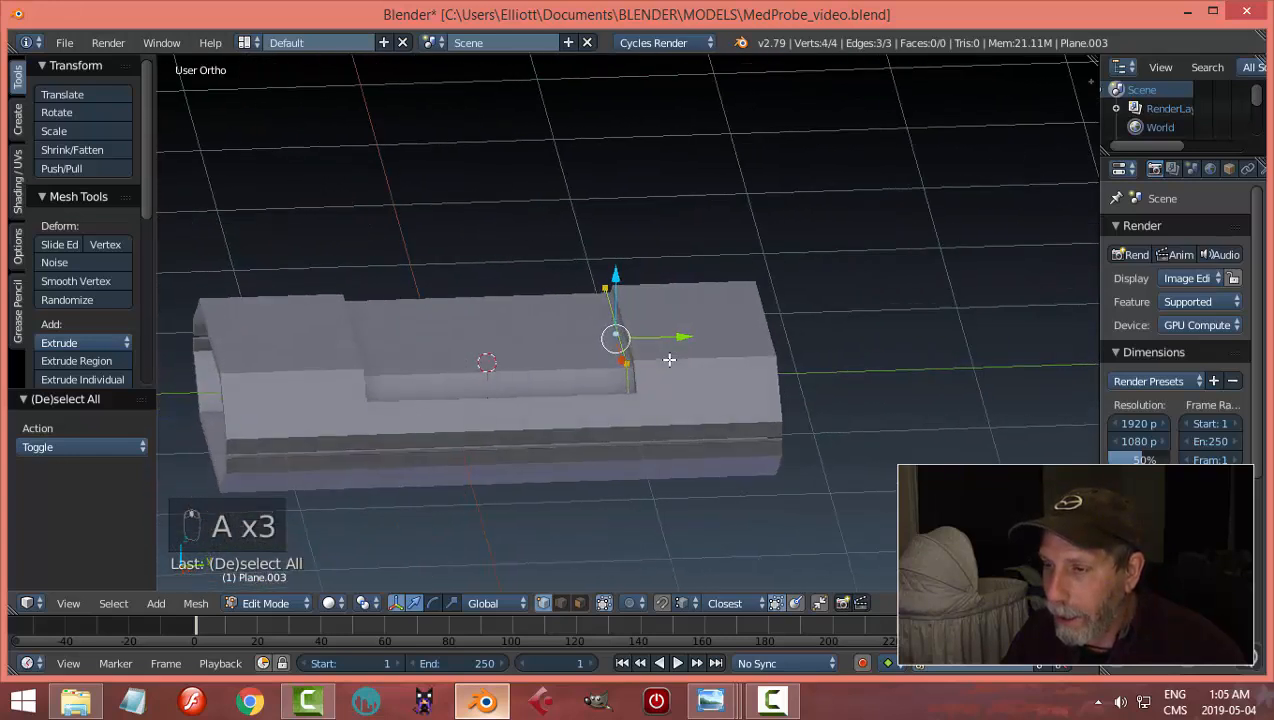
key(e)
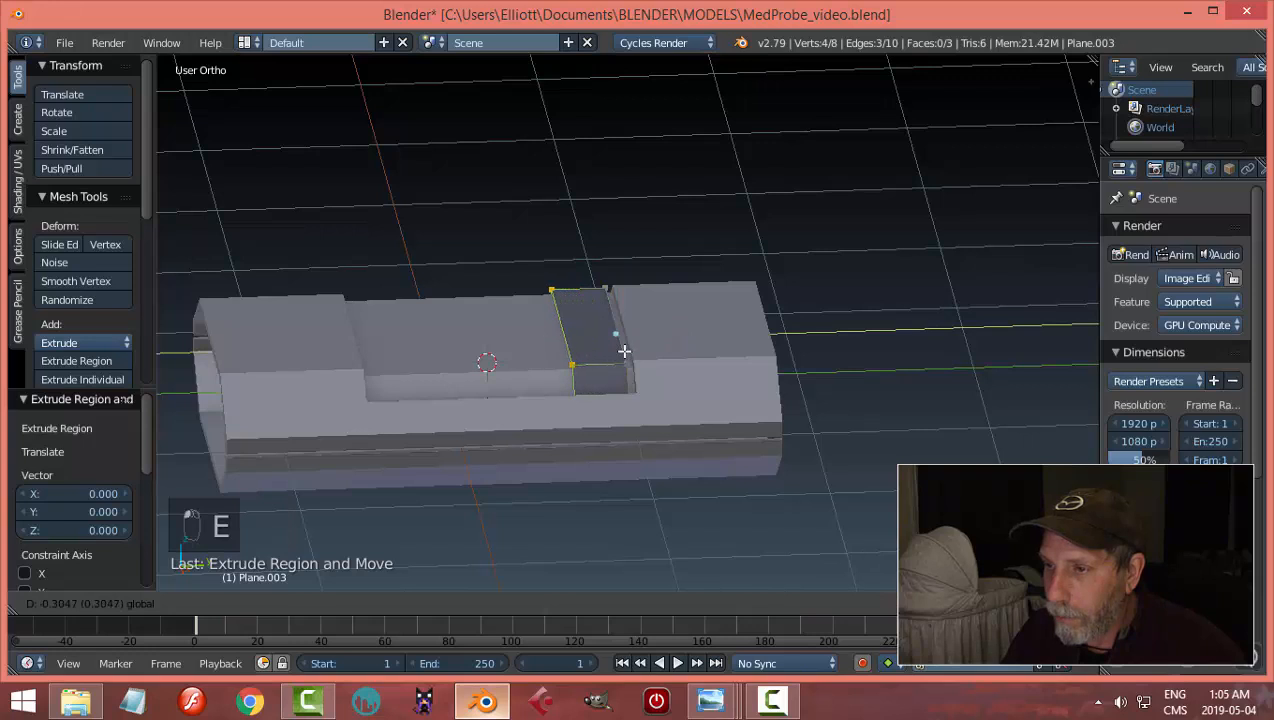
click(605, 355)
Step: Move the entire band about 0.106 along Y toward the recess's end wall and return to Object Mode
key(a)
key(a)
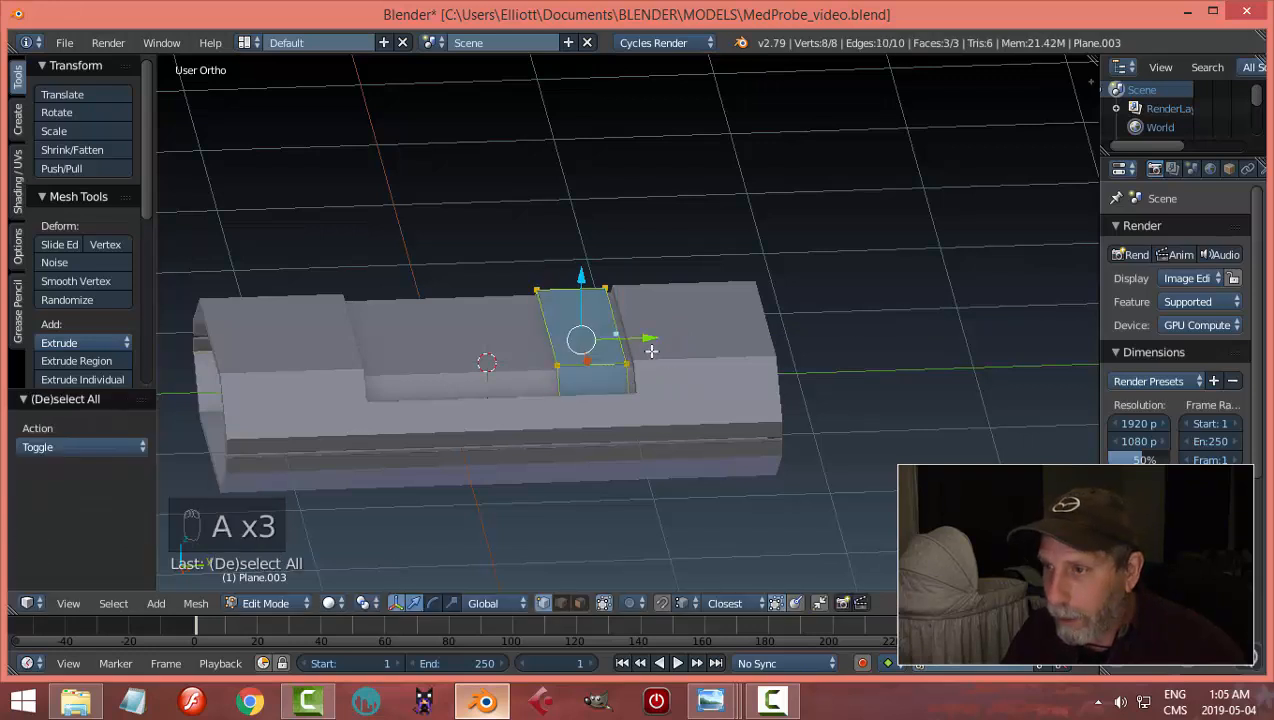
drag(646, 347, 670, 344)
middle_drag(670, 344, 817, 394)
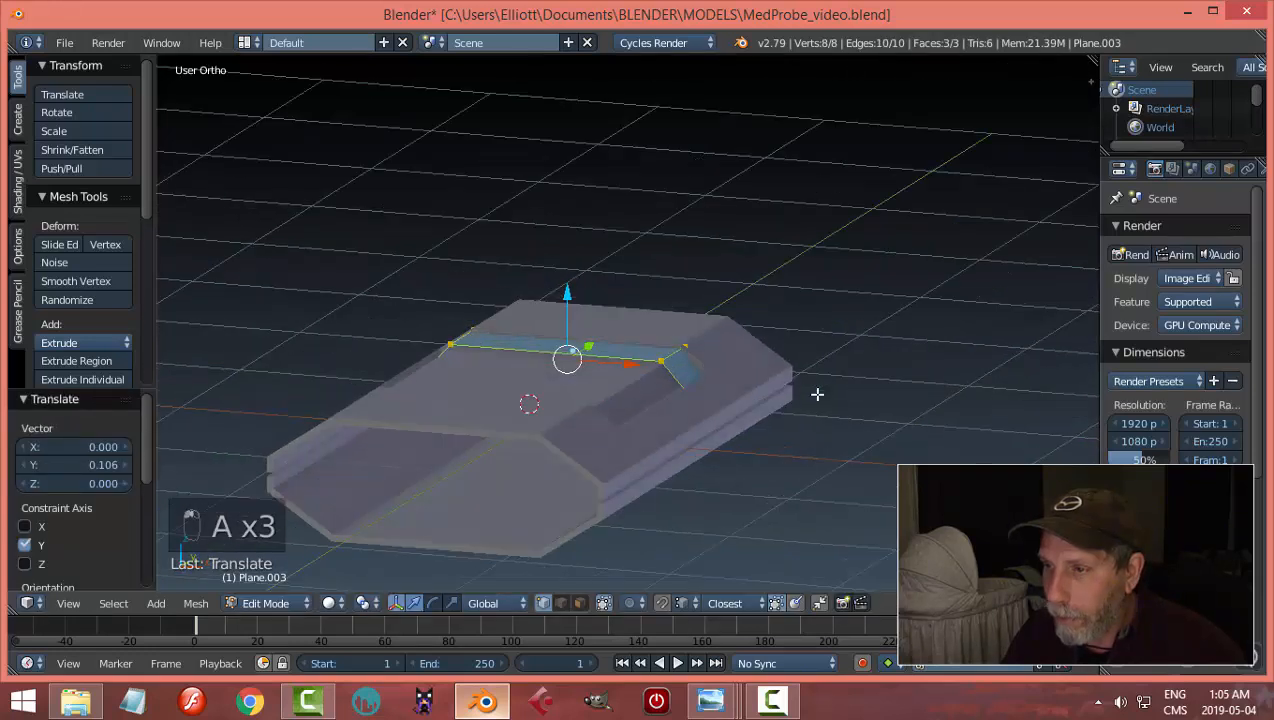
key(Tab)
Step: Add a Solidify modifier to the new band and deselect it
middle_drag(706, 409, 1020, 395)
key(a)
key(a)
right_click(668, 376)
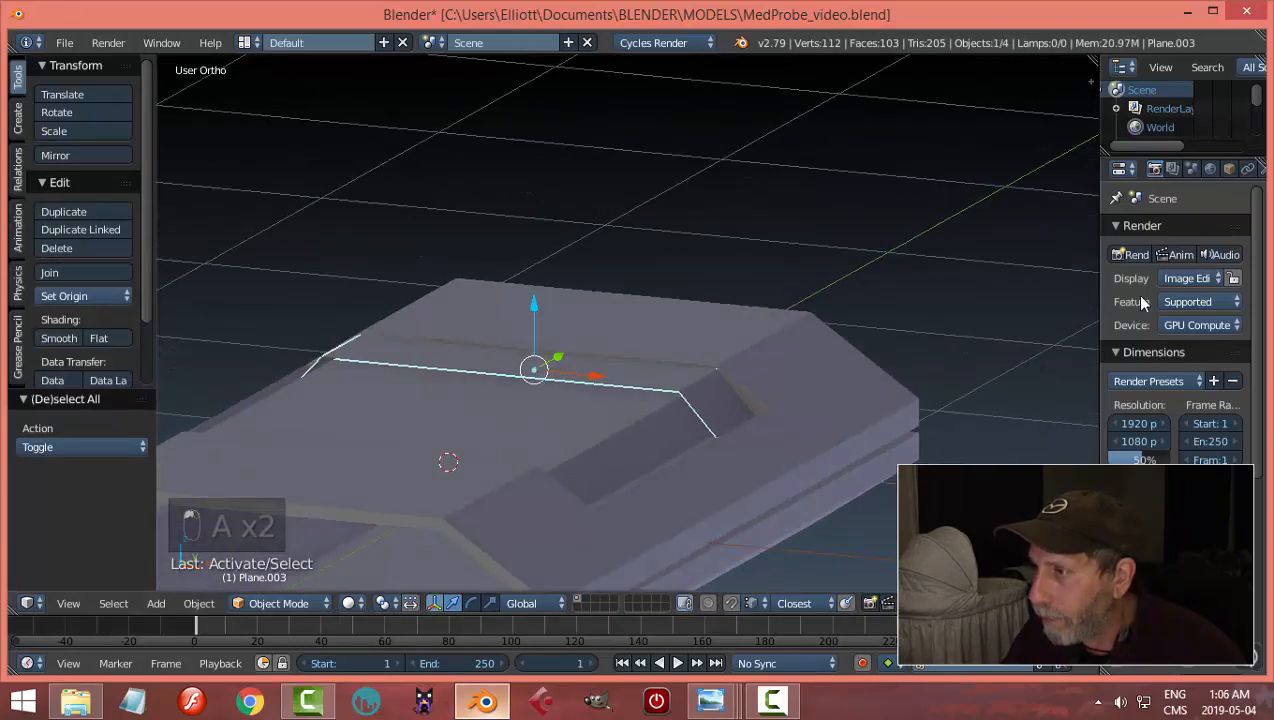
scroll(1245, 174, down, 2)
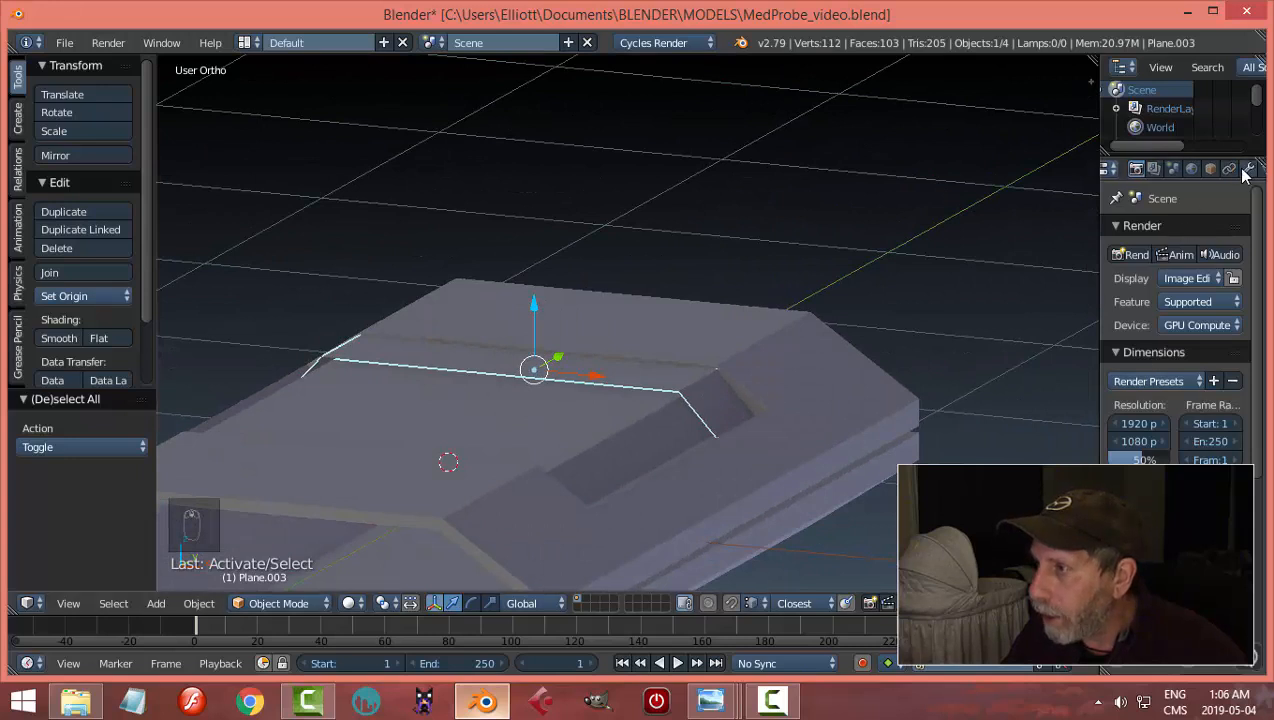
click(1247, 170)
click(1180, 232)
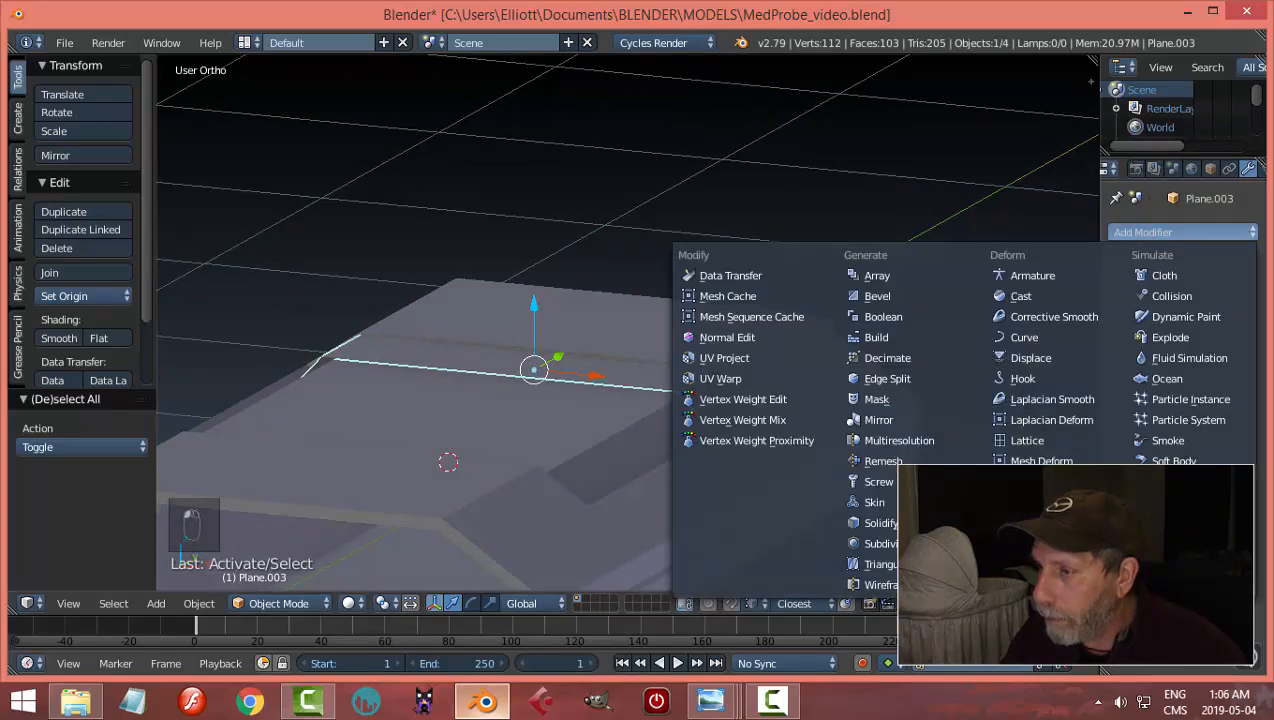
click(878, 522)
mouse_move(727, 452)
middle_down()
mouse_move(764, 397)
mouse_move(772, 440)
mouse_move(893, 419)
mouse_move(847, 432)
mouse_move(868, 451)
mouse_move(910, 420)
mouse_move(878, 416)
mouse_move(896, 432)
mouse_move(737, 441)
mouse_move(630, 432)
mouse_move(791, 469)
mouse_move(905, 475)
middle_up()
key(a)
Step: From the top view, scale the band's two inner lengthwise edges to about 0.990 along X and return to Object Mode
right_click(630, 432)
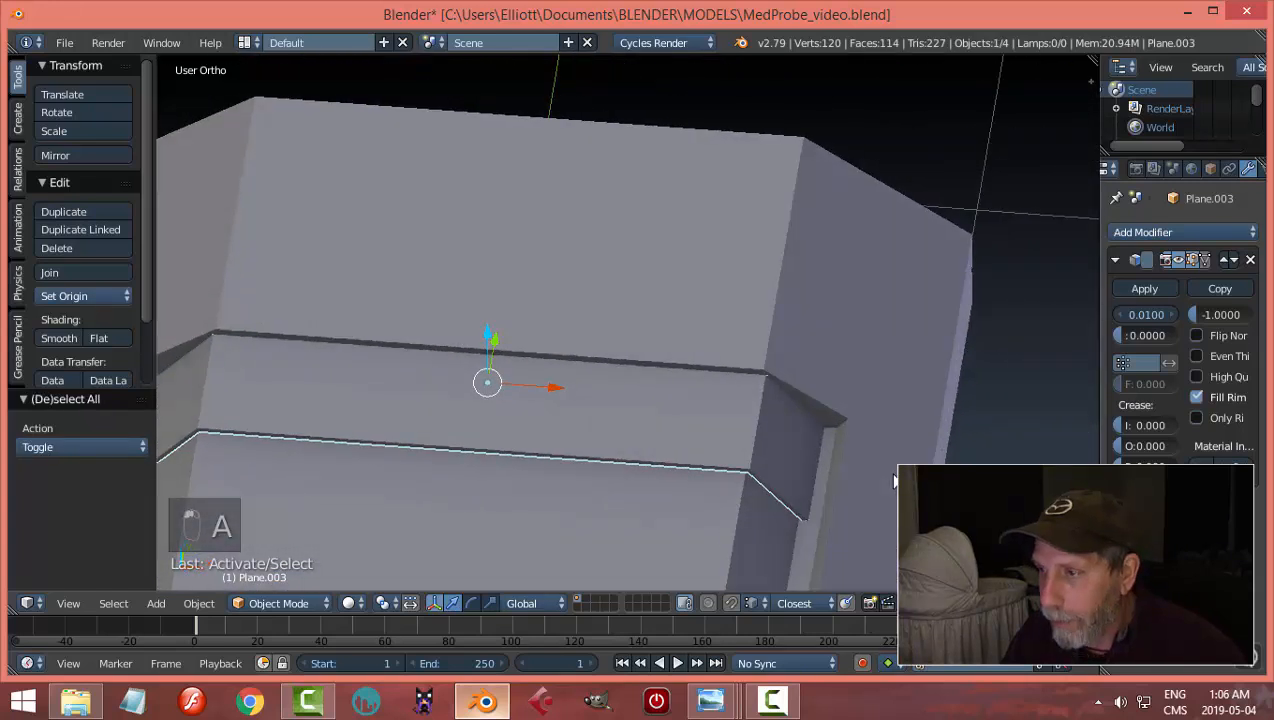
key(Tab)
key(ctrl+Tab)
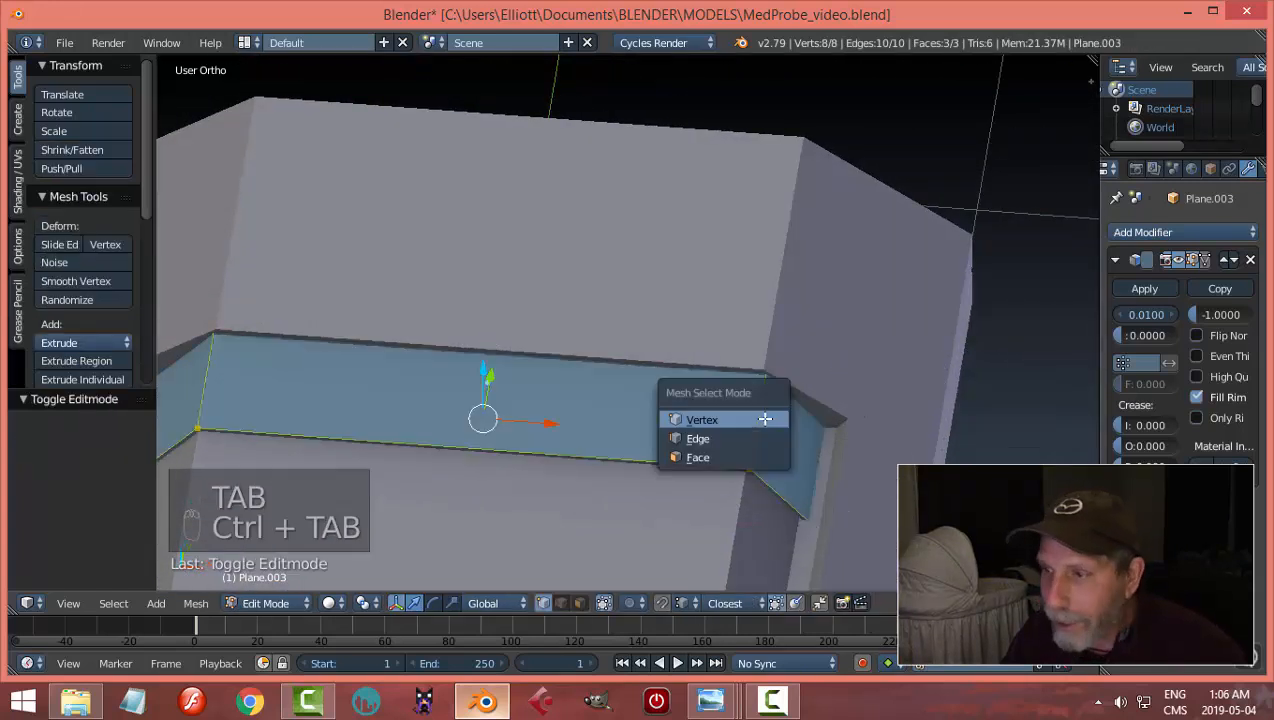
click(725, 438)
right_click(757, 421)
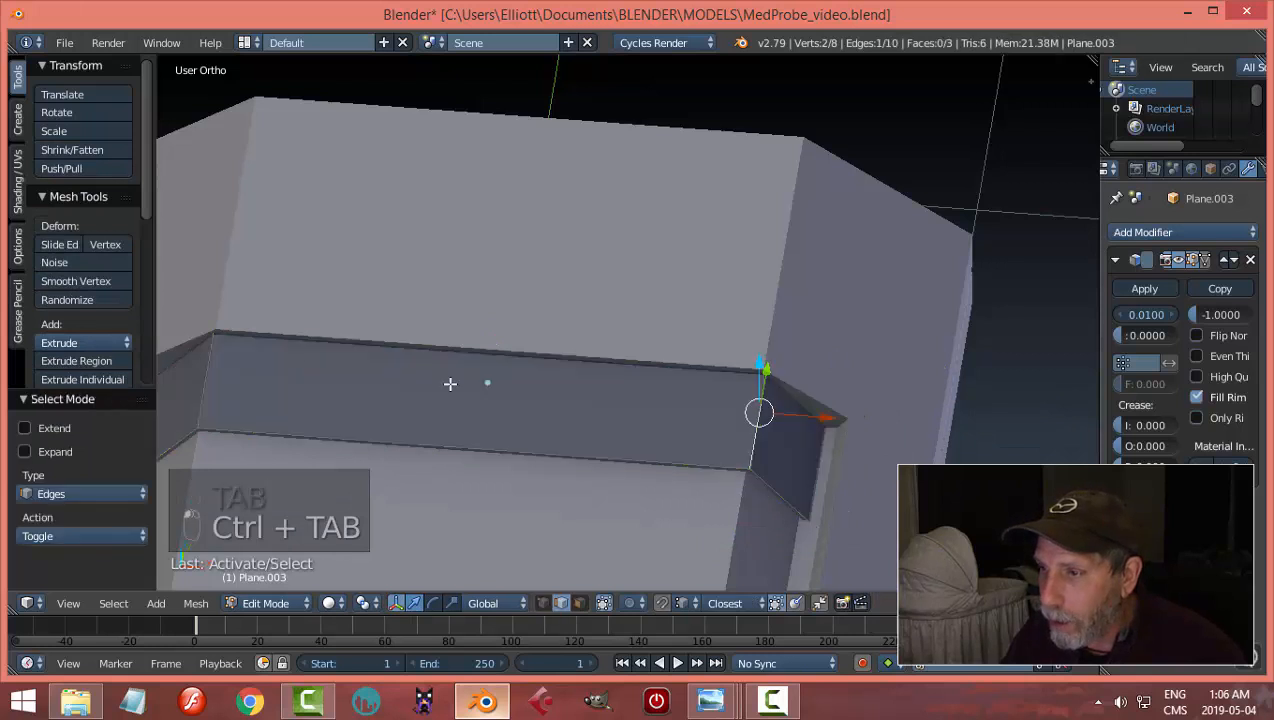
shift+right_click(200, 364)
key(KP_7)
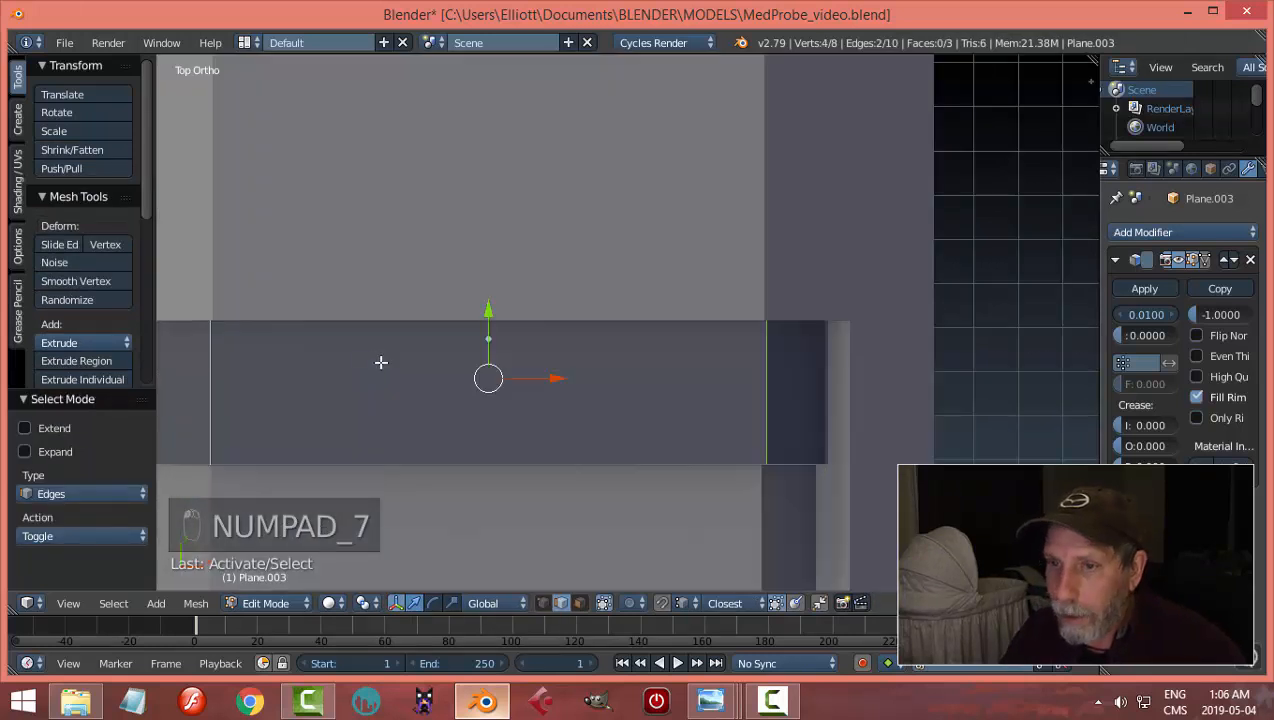
key(s)
key(x)
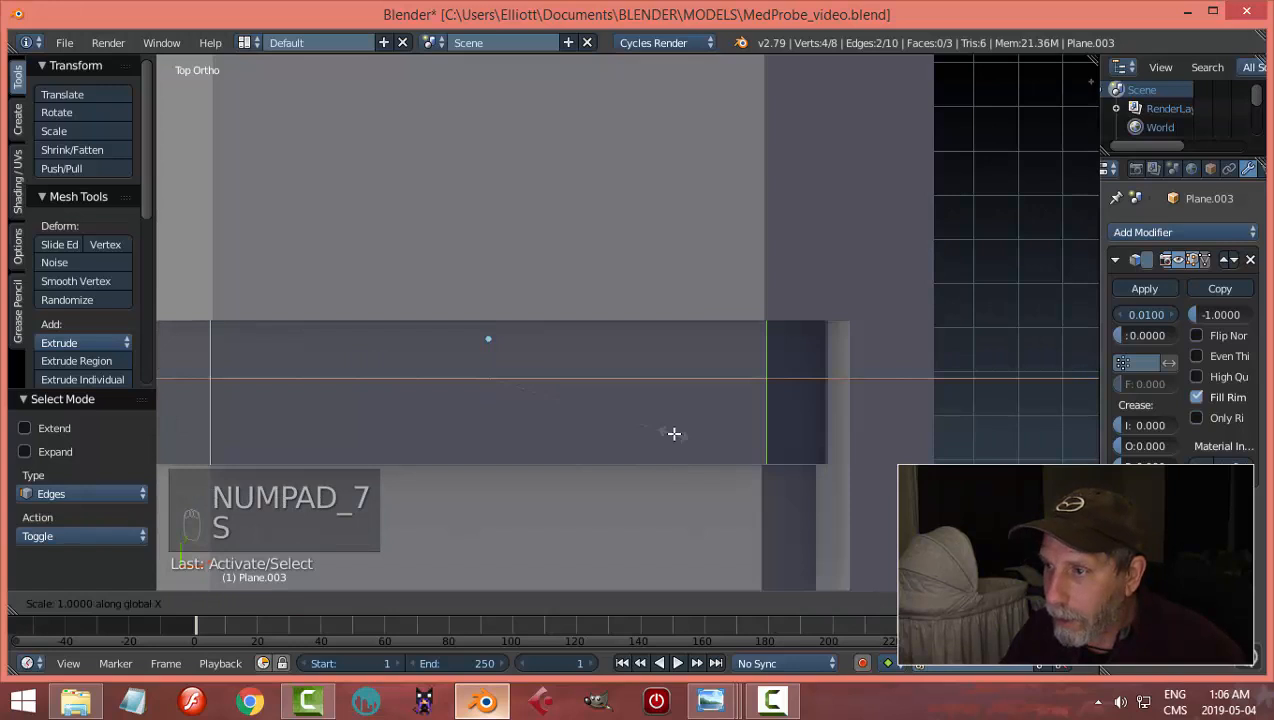
click(651, 441)
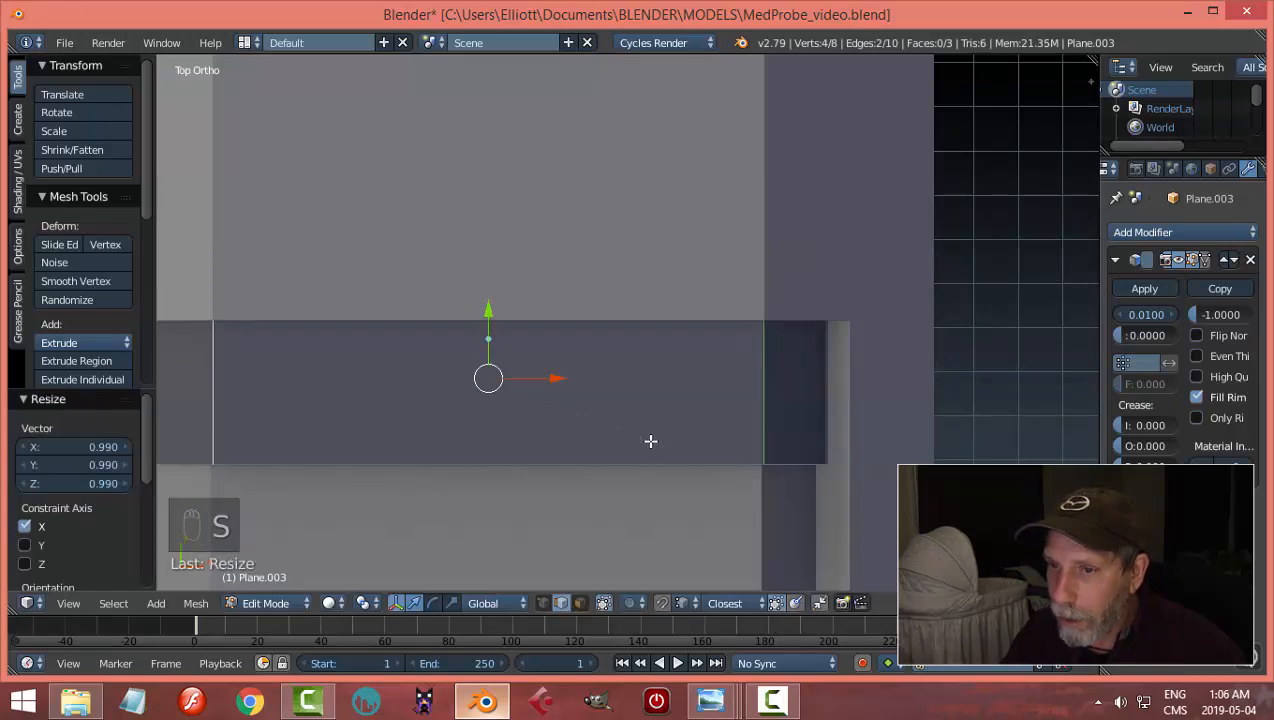
key(a)
middle_drag(702, 446, 626, 344)
key(Tab)
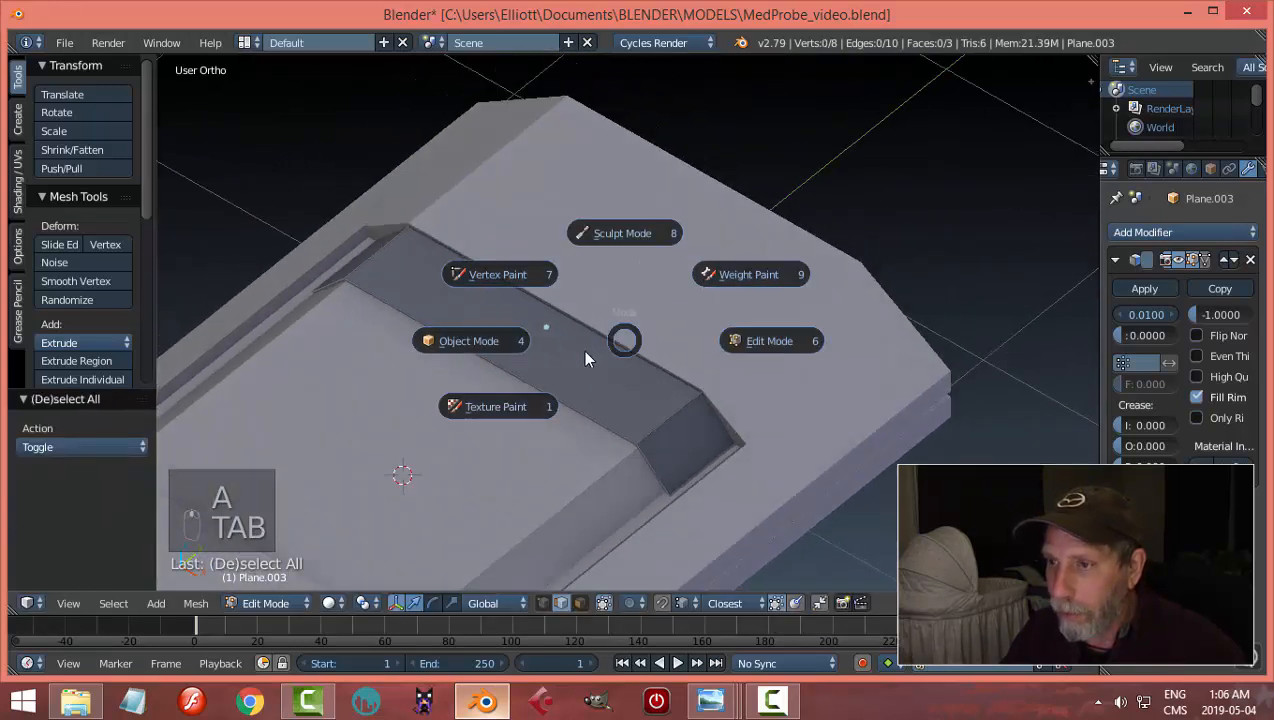
Step: Reselect the band, scale its two lower side edges to about 1.035 along X in Edit Mode, and return to Object Mode
middle_drag(507, 361, 674, 412)
key(a)
key(a)
right_click(748, 405)
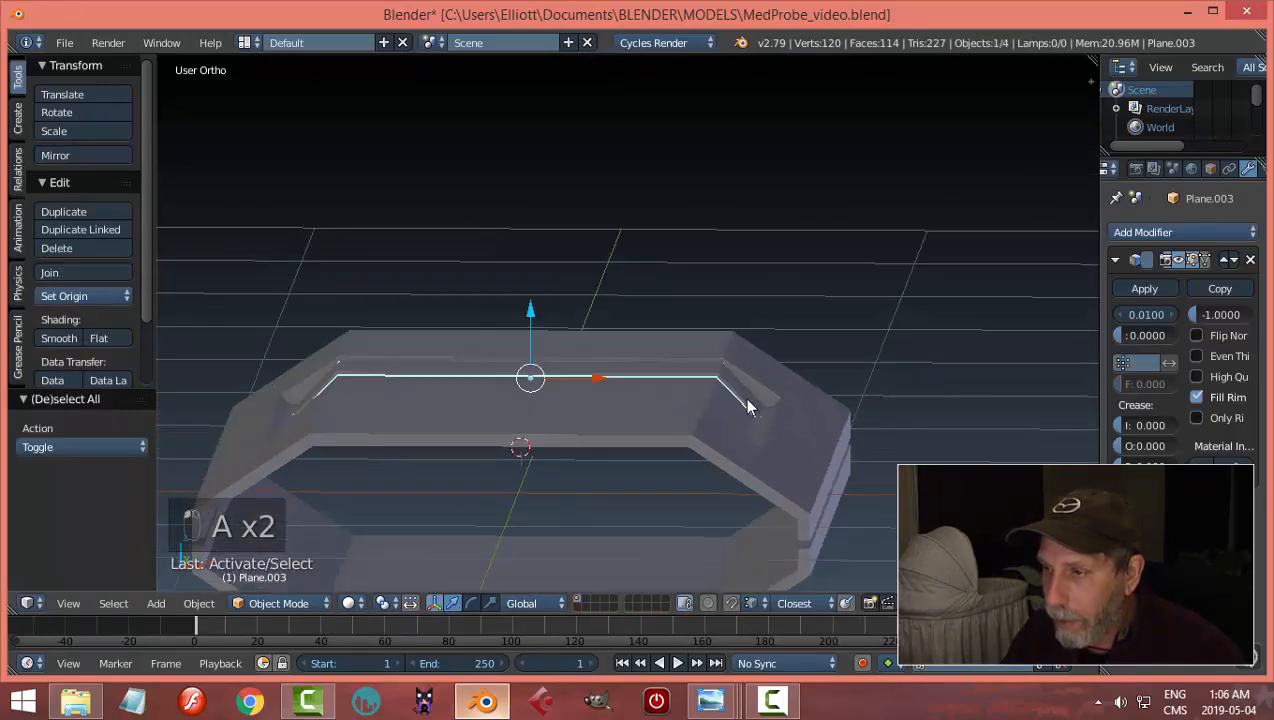
key(Tab)
right_click(767, 413)
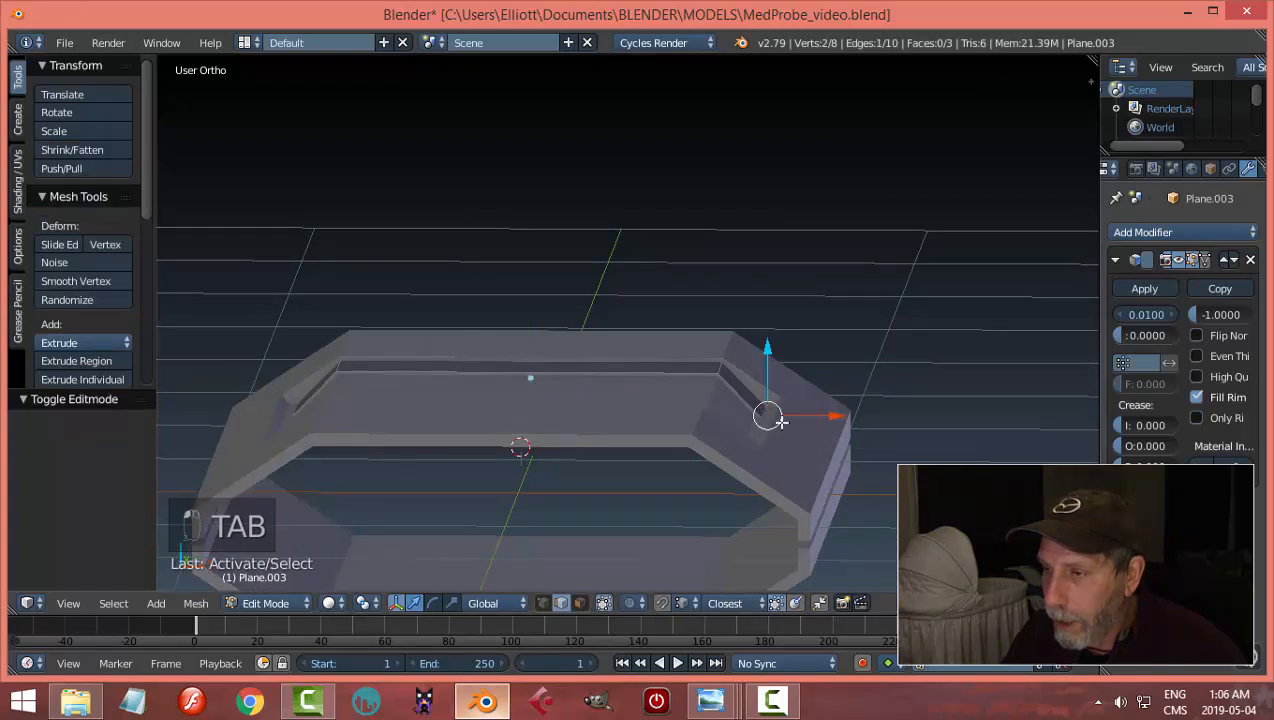
middle_drag(360, 411, 301, 421)
shift+right_click(300, 418)
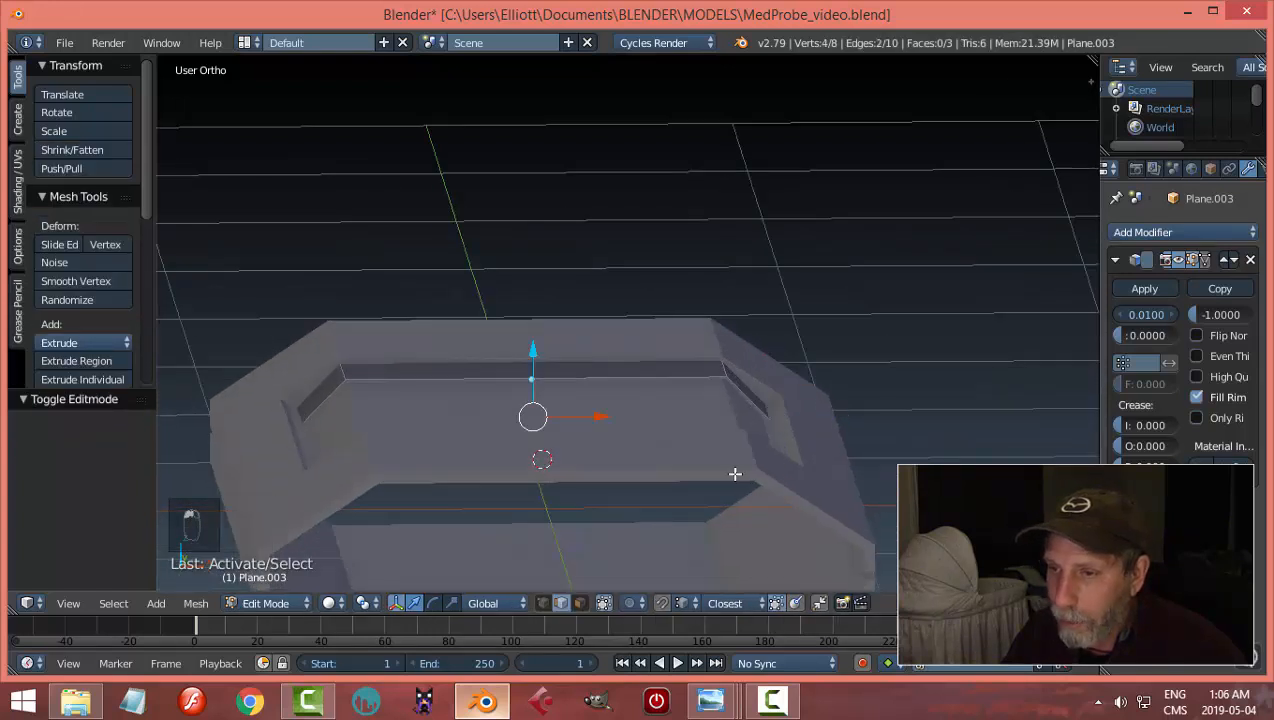
mouse_move(737, 472)
middle_down()
mouse_move(708, 456)
mouse_move(724, 462)
middle_up()
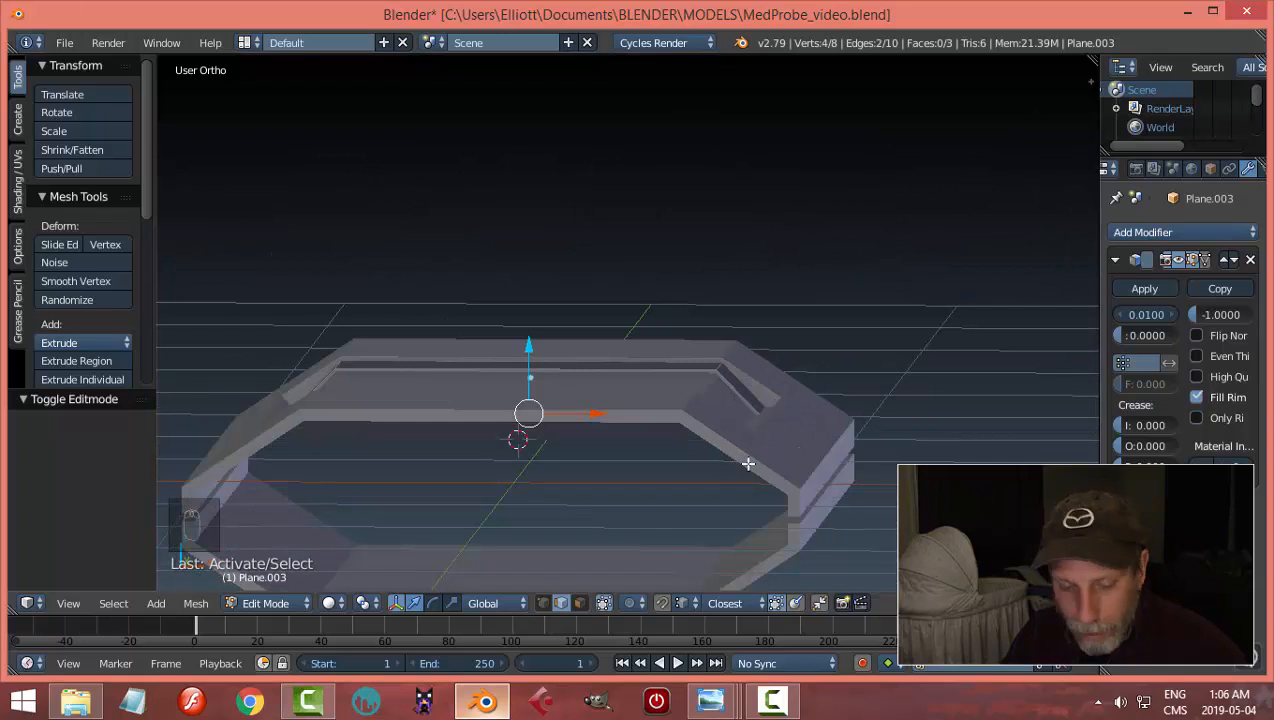
key(s)
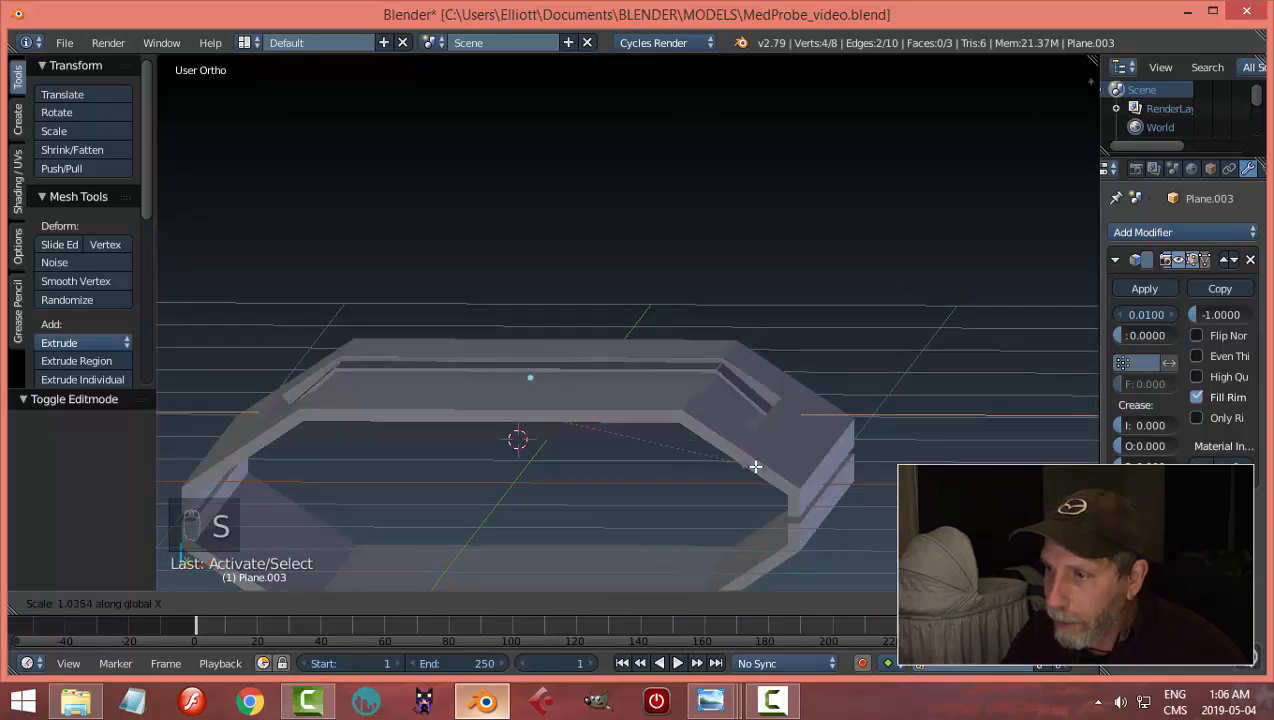
click(755, 467)
middle_drag(751, 464, 756, 449)
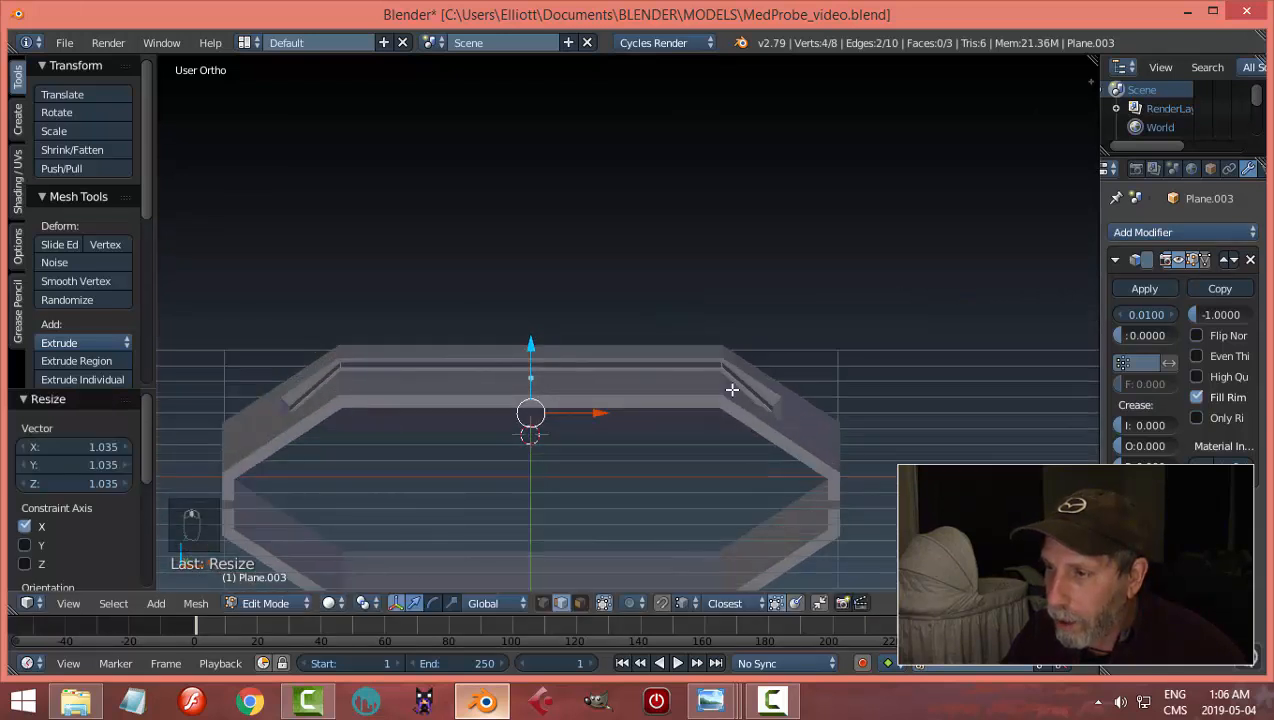
key(Tab)
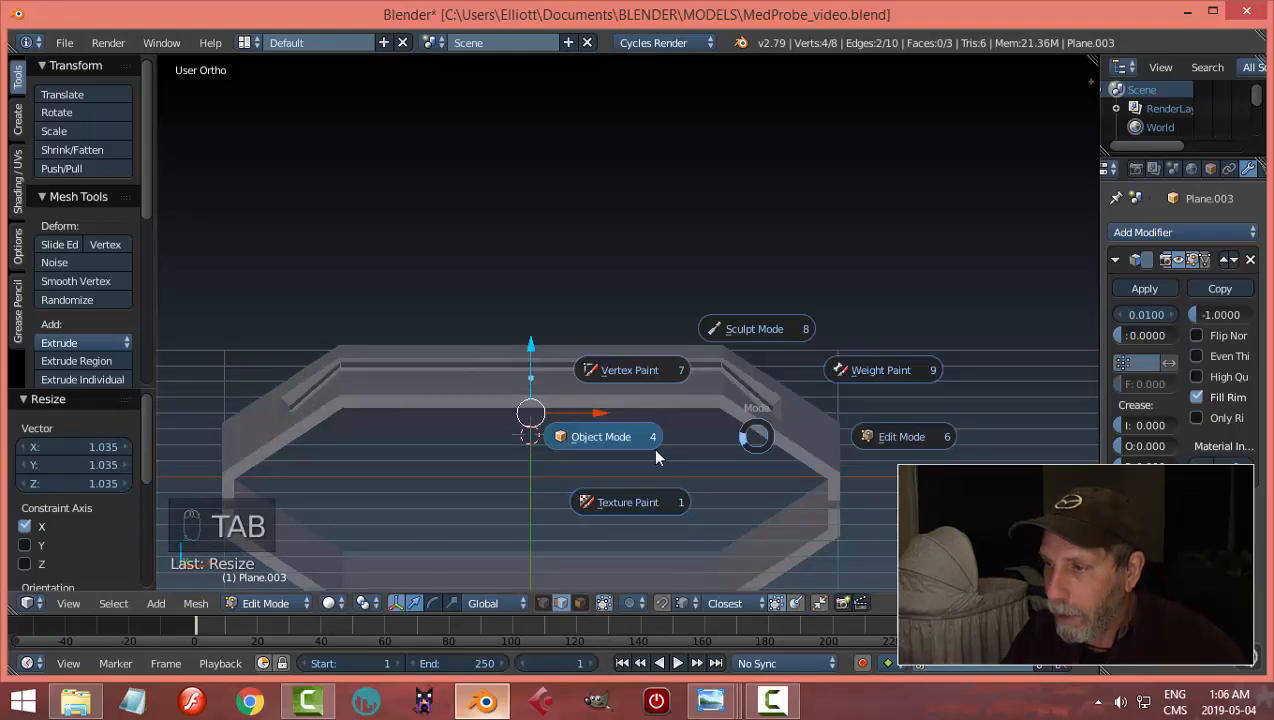
Step: From the right view, move the whole band about 0.036 along Y toward the recess's end wall
middle_drag(774, 432, 697, 407)
key(a)
key(a)
right_click(697, 407)
key(KP_3)
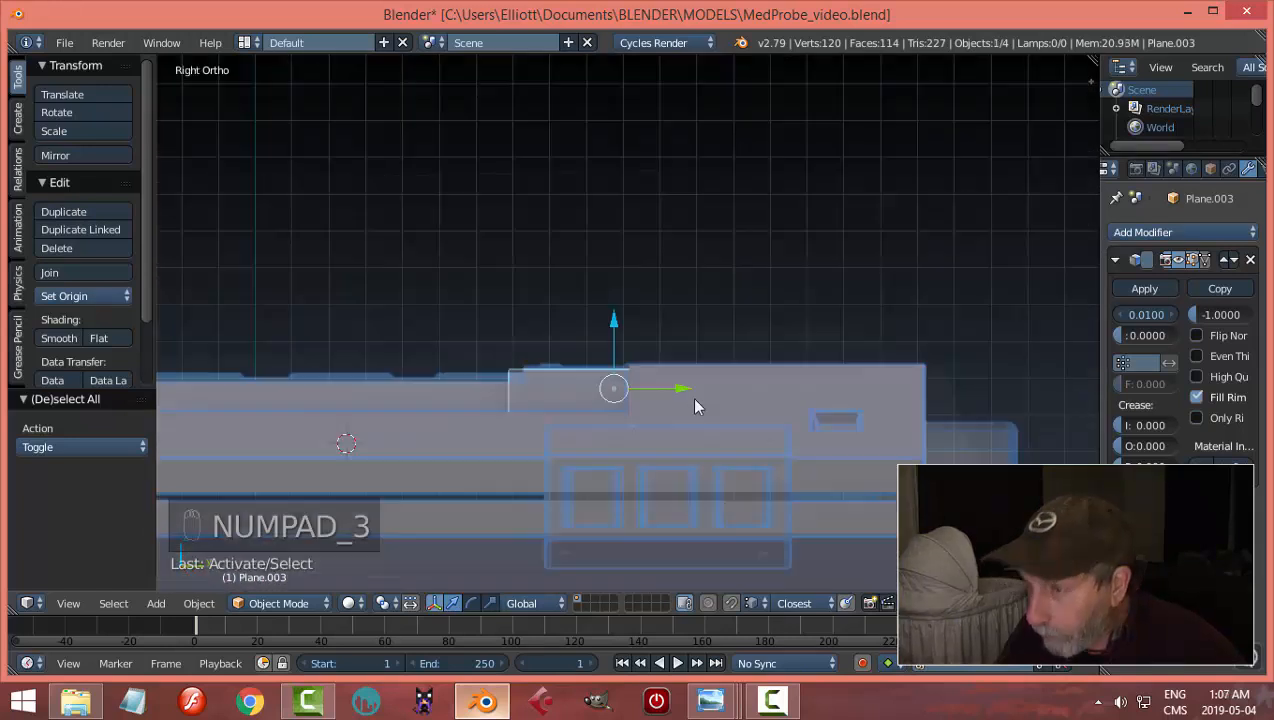
drag(674, 390, 684, 394)
scroll(678, 410, up, 2)
Step: In wireframe, select the band's edges at the end wall, move them about -0.074 along Y, and restore solid shading
key(Tab)
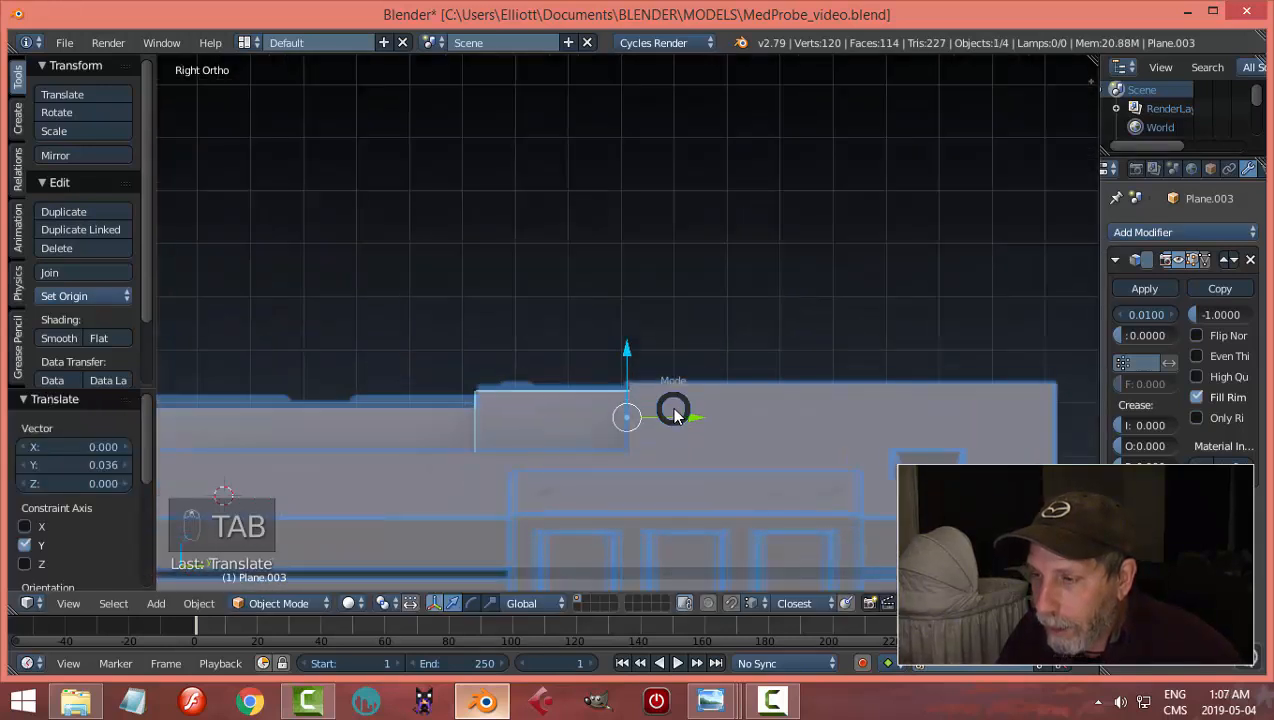
key(z)
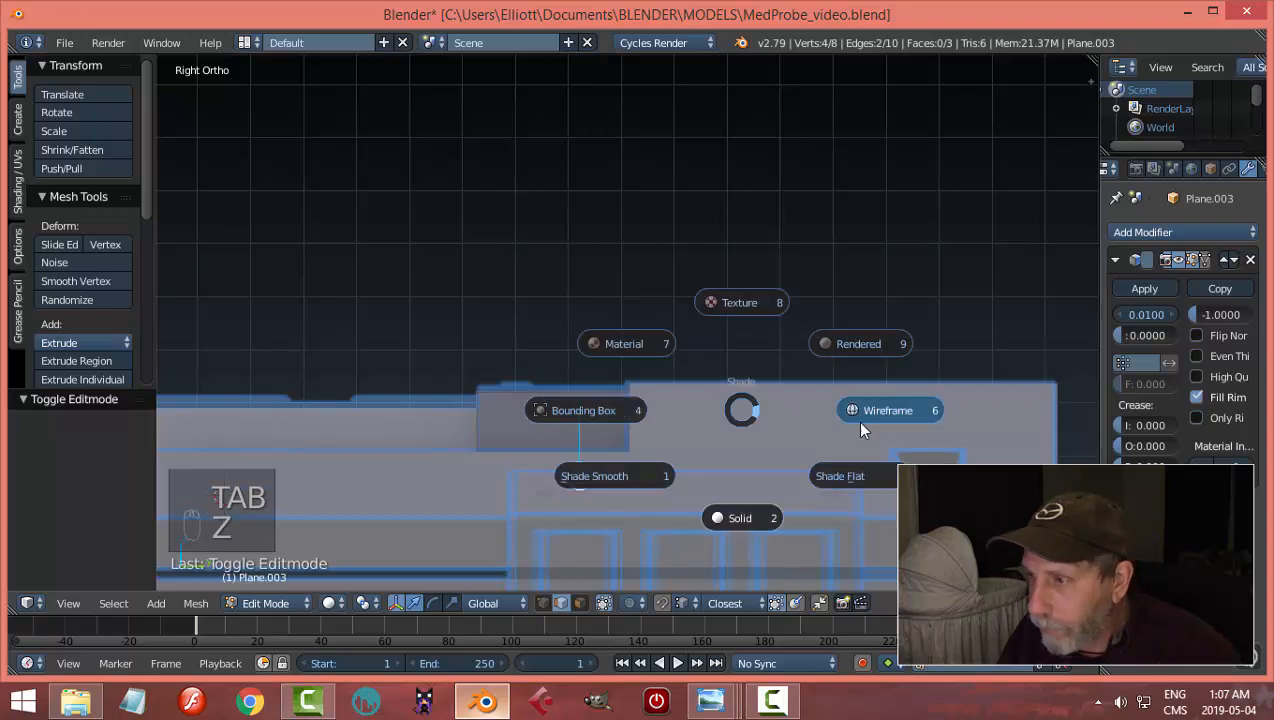
key(a)
key(b)
drag(651, 349, 734, 484)
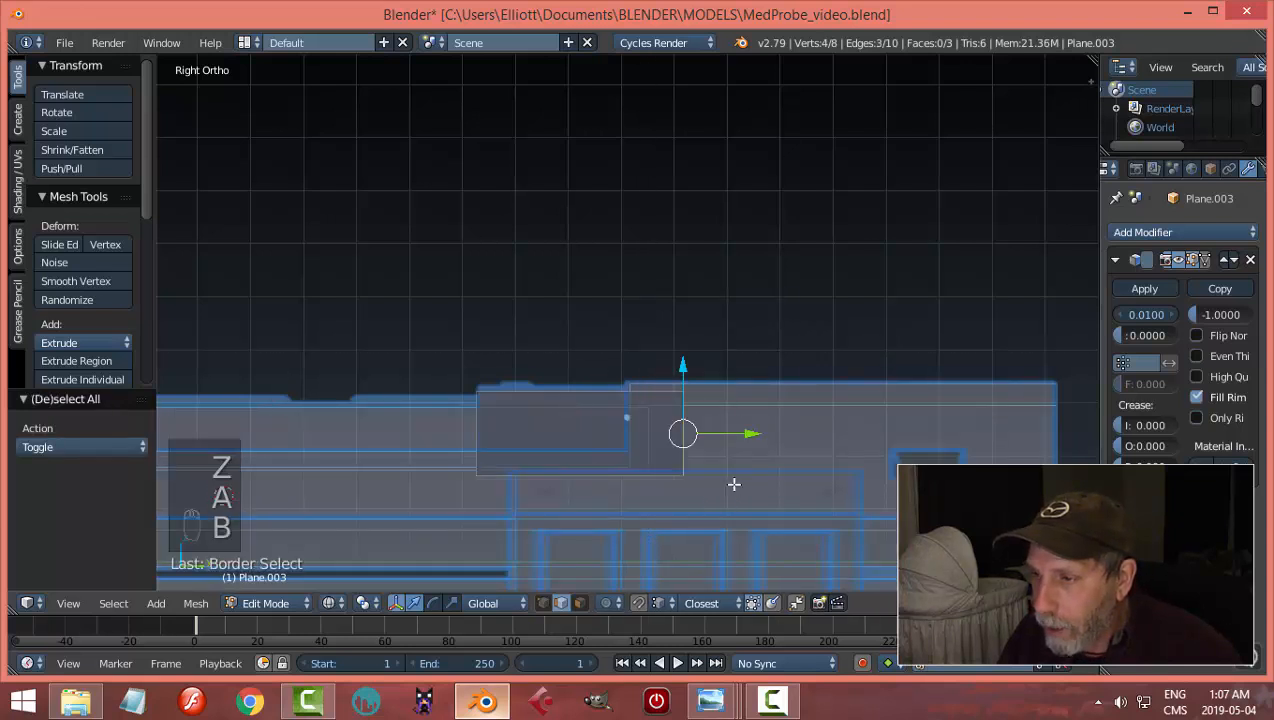
drag(748, 433, 708, 433)
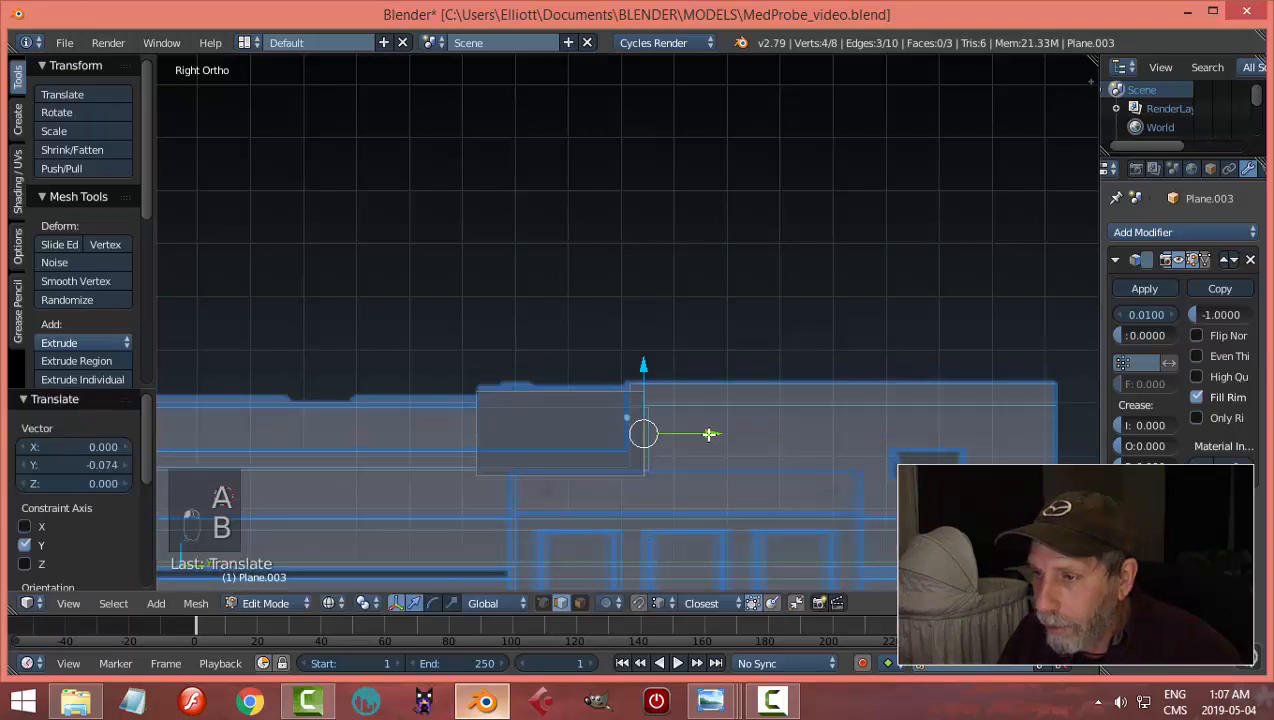
key(a)
key(z)
click(739, 541)
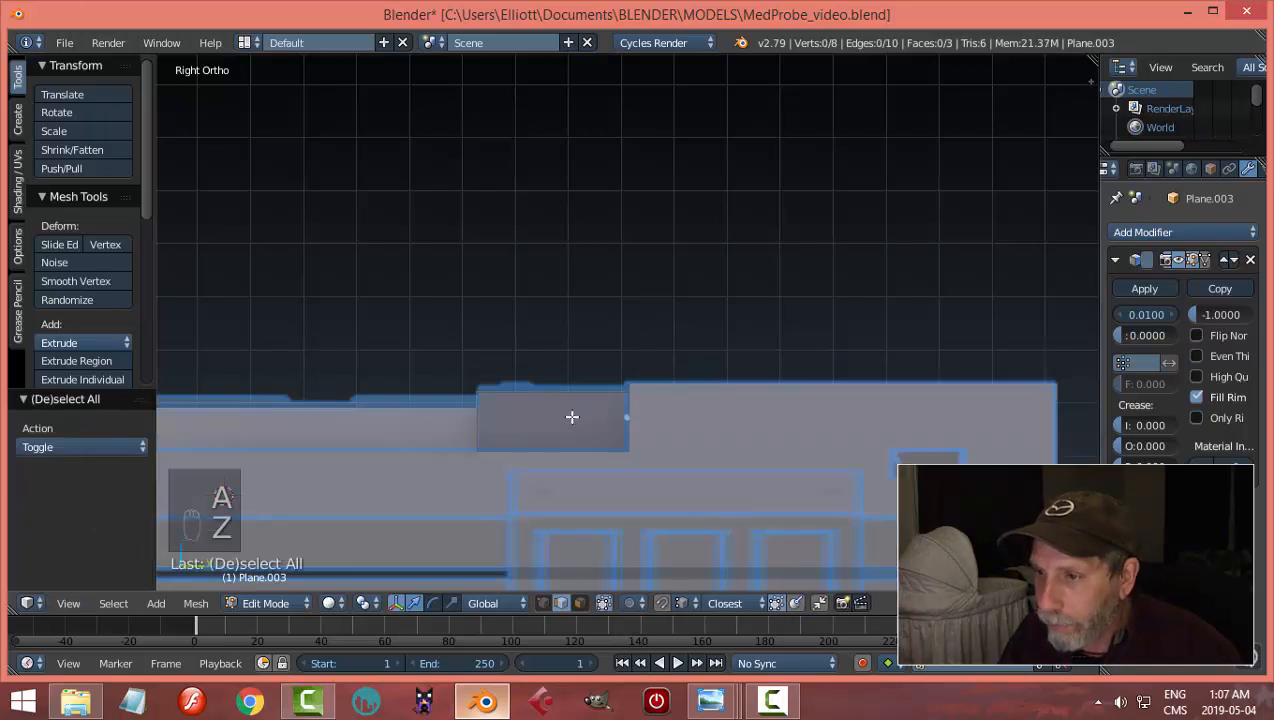
Step: Examine the band and its small raised tab in the MedProbe.png reference image, then switch back to Blender
middle_drag(571, 417, 573, 399)
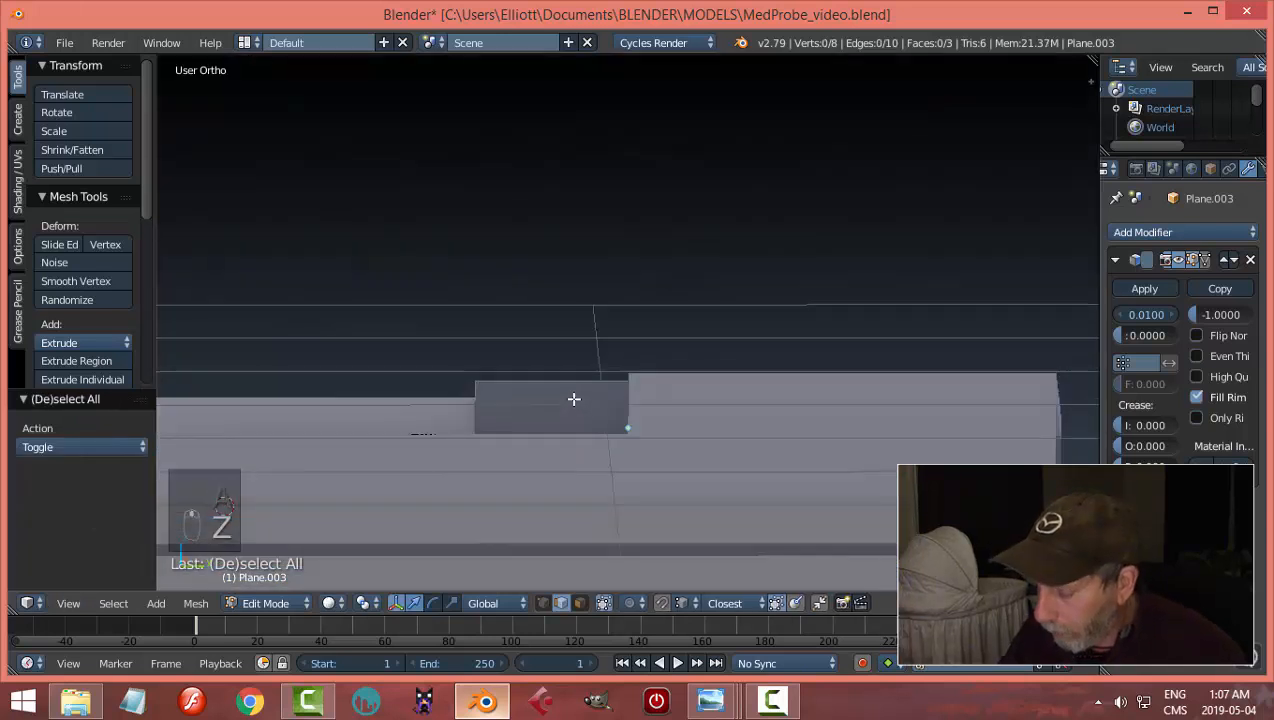
key(KP_3)
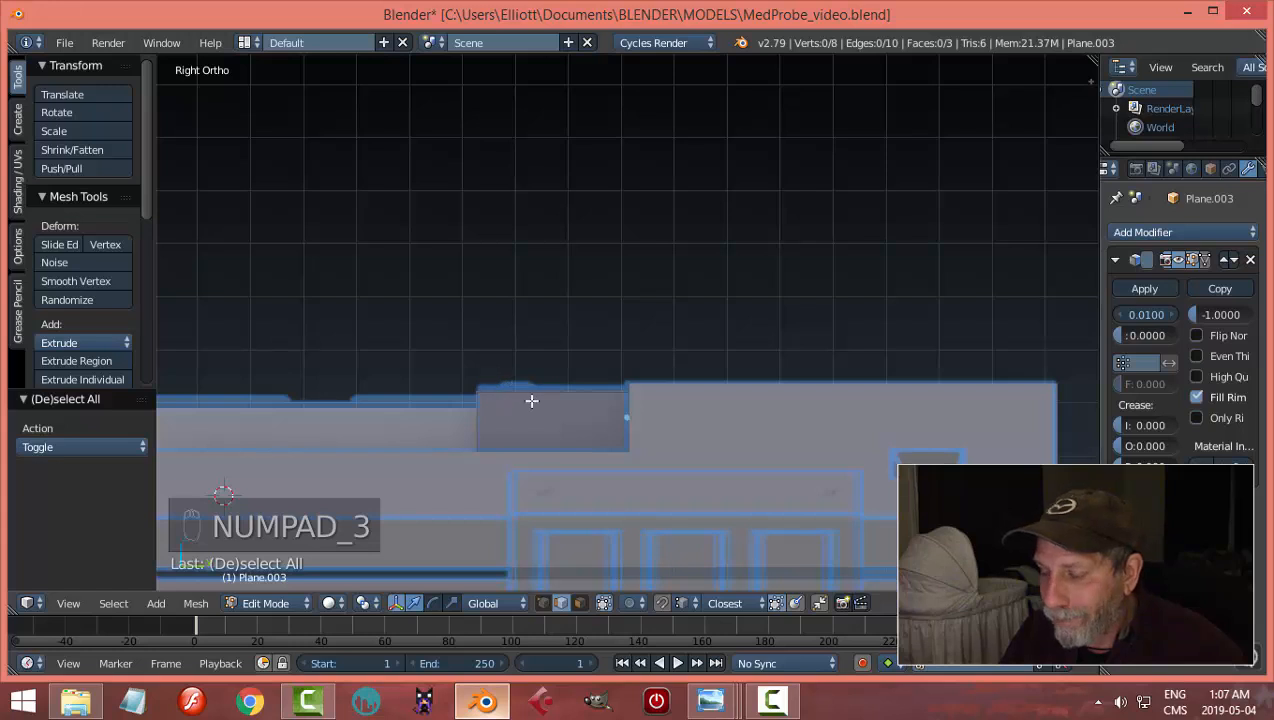
mouse_move(710, 700)
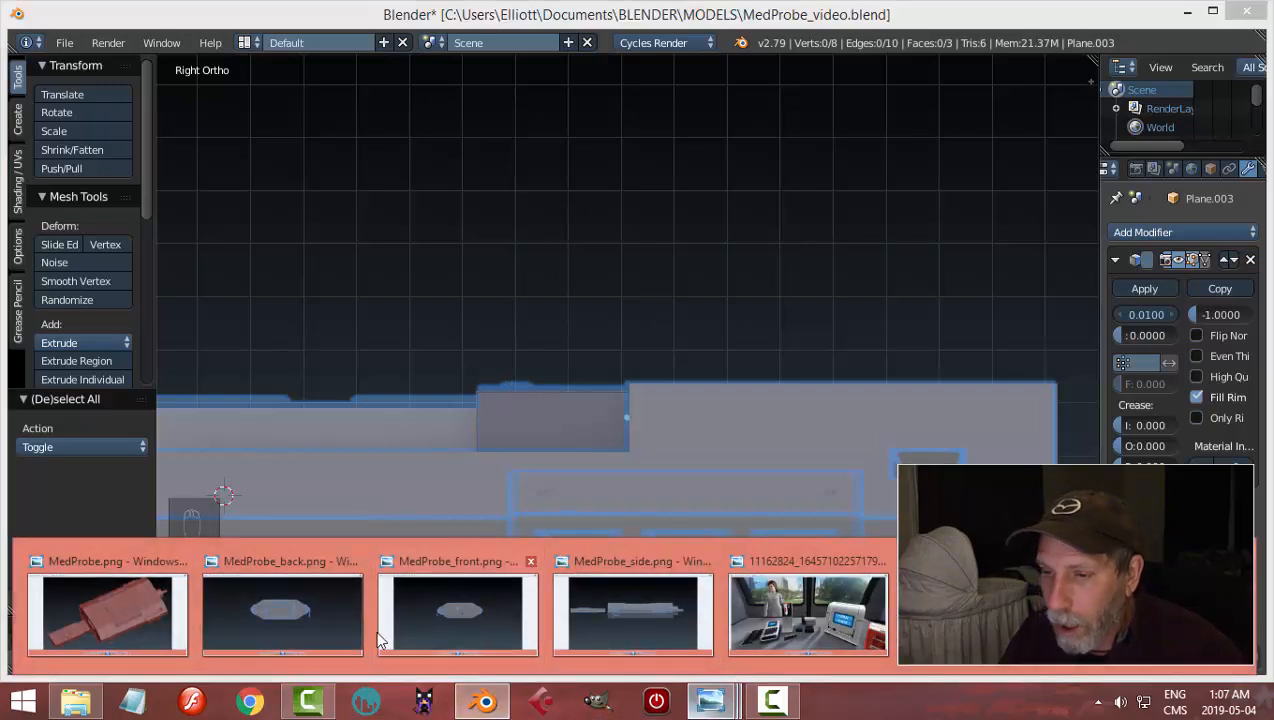
click(129, 602)
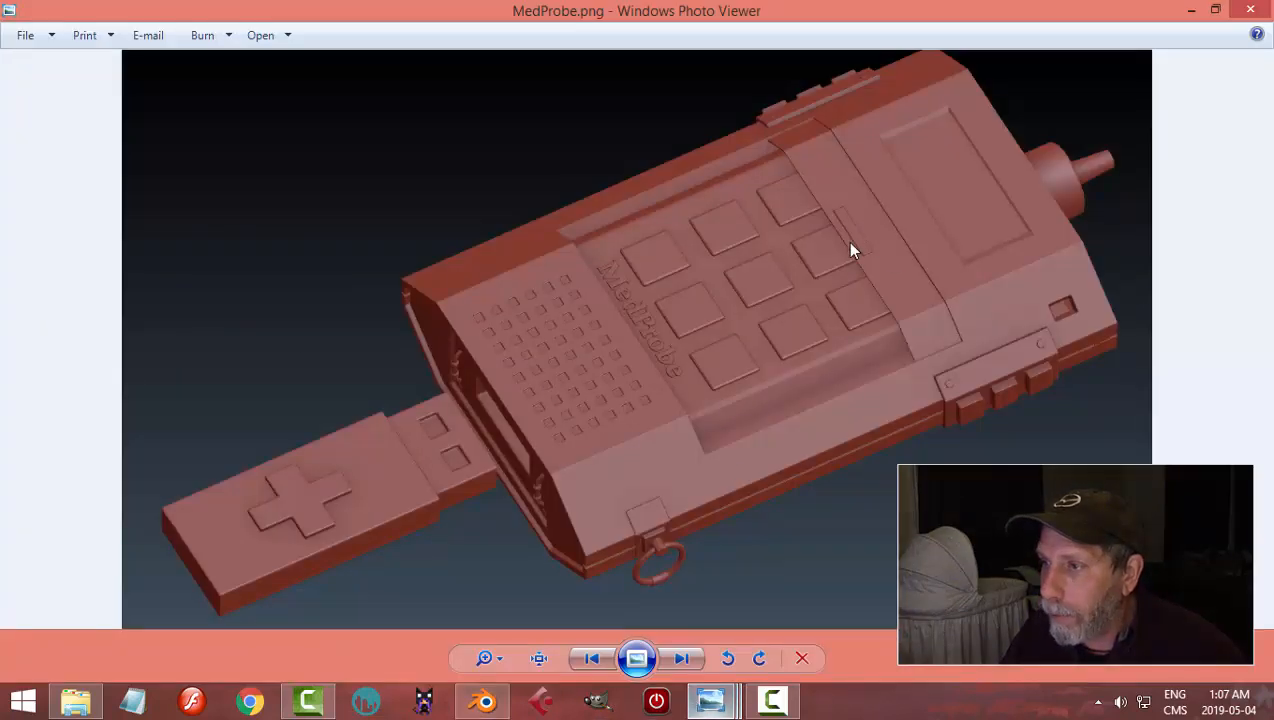
click(484, 700)
Step: Add two crosswise loop cuts to the band's flat middle section and scale them to about 0.592 along X
middle_drag(614, 454, 694, 515)
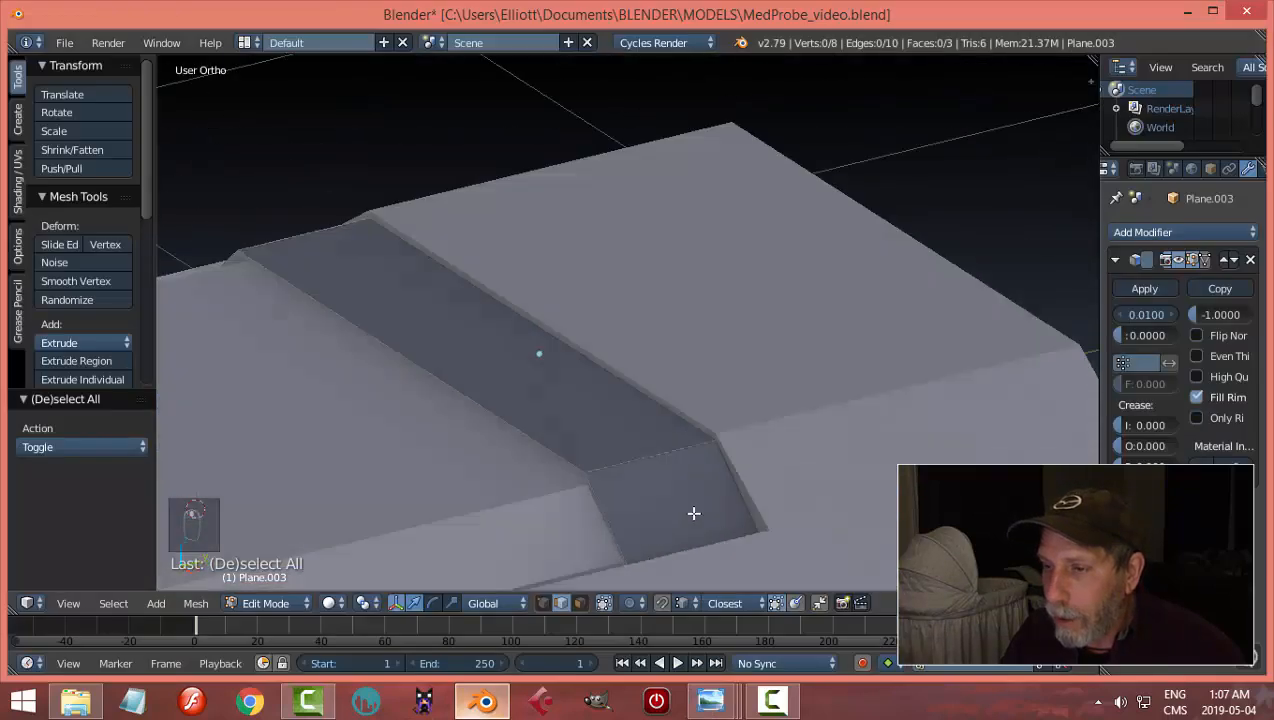
key(ctrl+r)
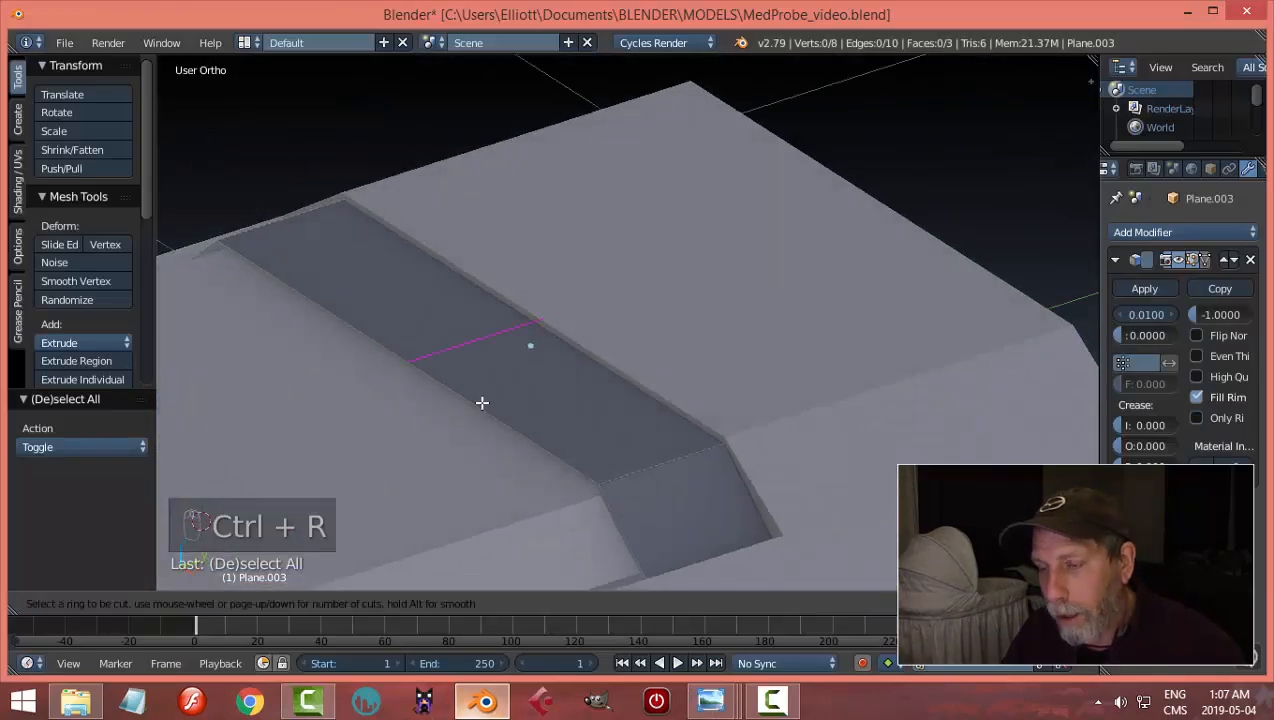
scroll(482, 402, up, 2)
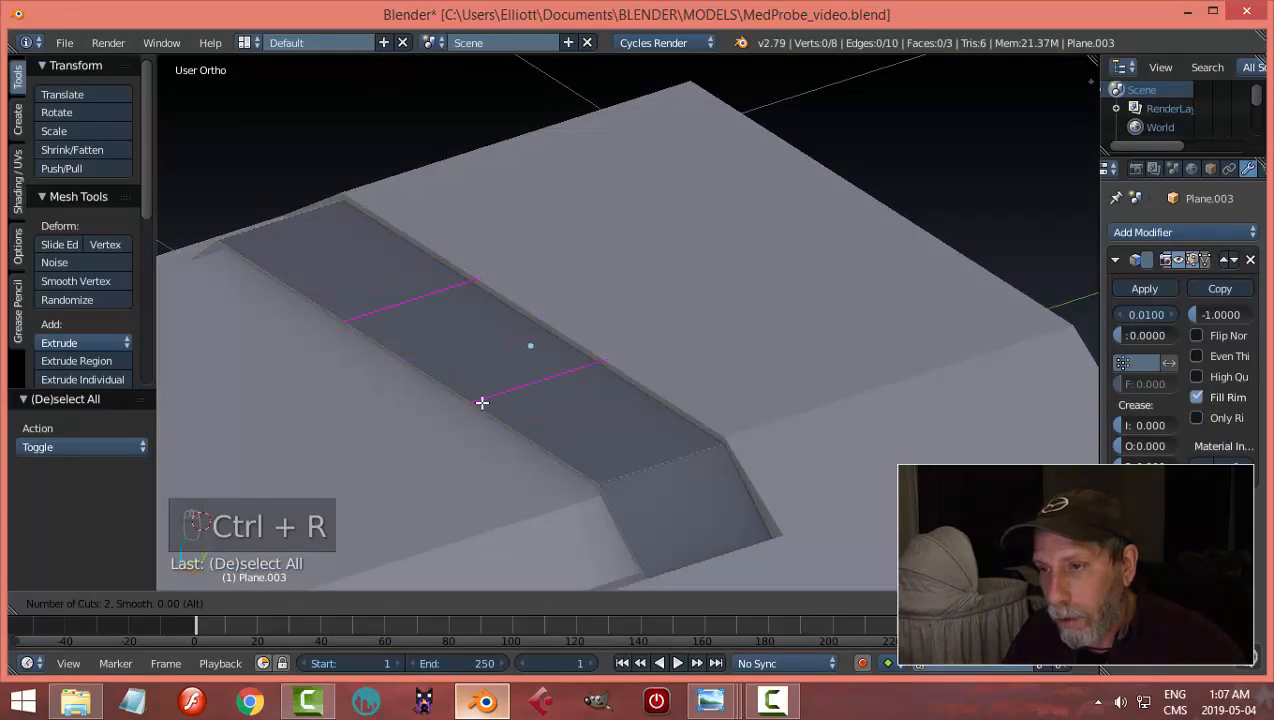
click(482, 402)
click(482, 402)
middle_drag(482, 402, 561, 494)
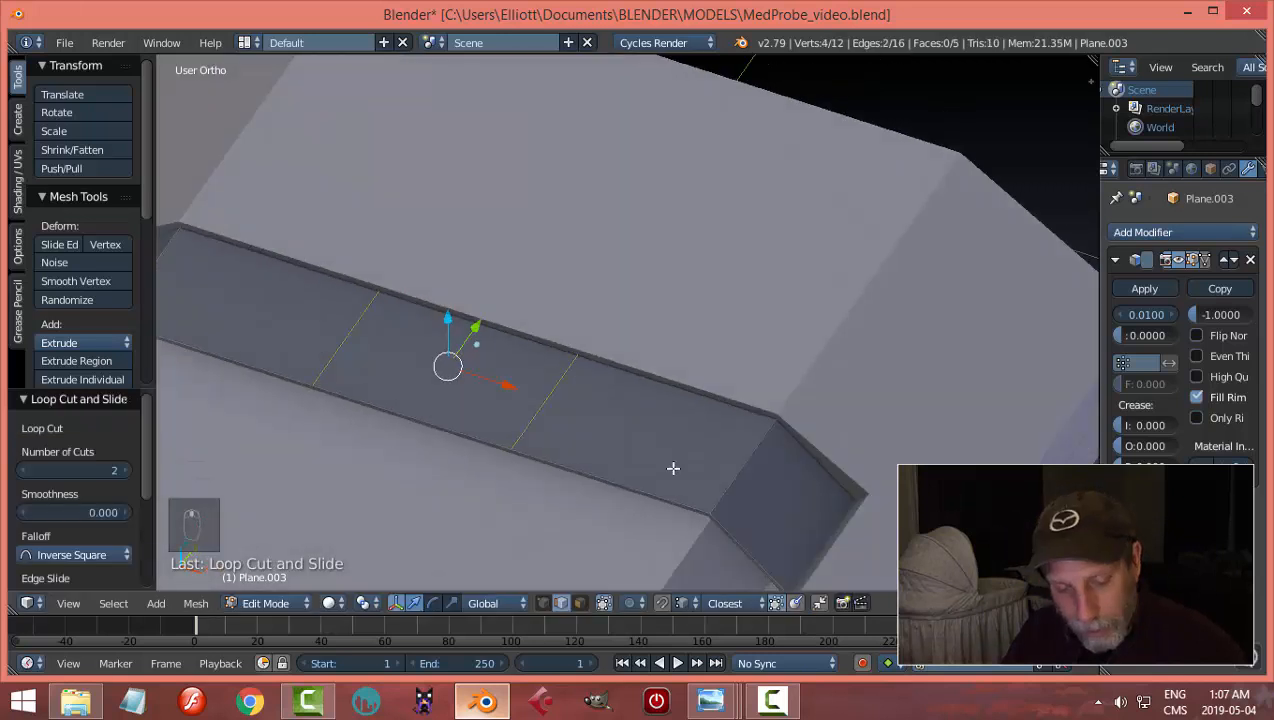
key(s)
key(x)
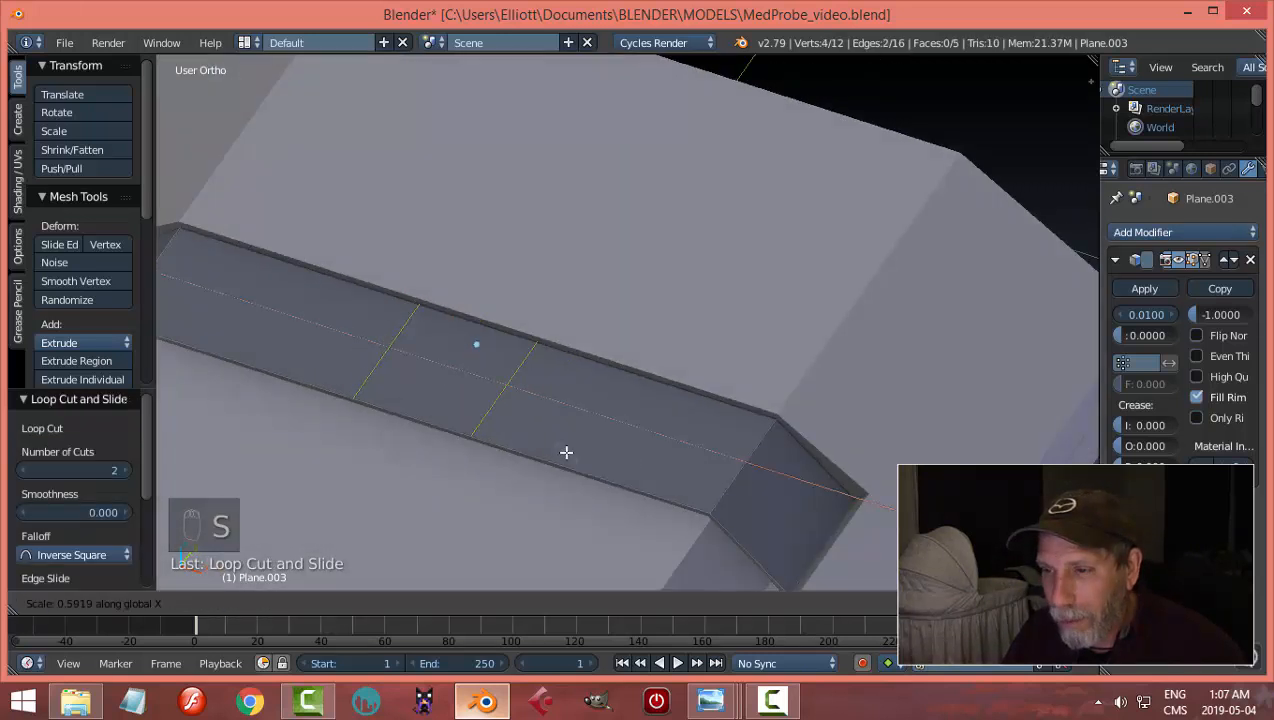
click(566, 452)
Step: Add two lengthwise loop cuts along the band and move them about -0.055 along Y from the right view
middle_drag(639, 439, 509, 407)
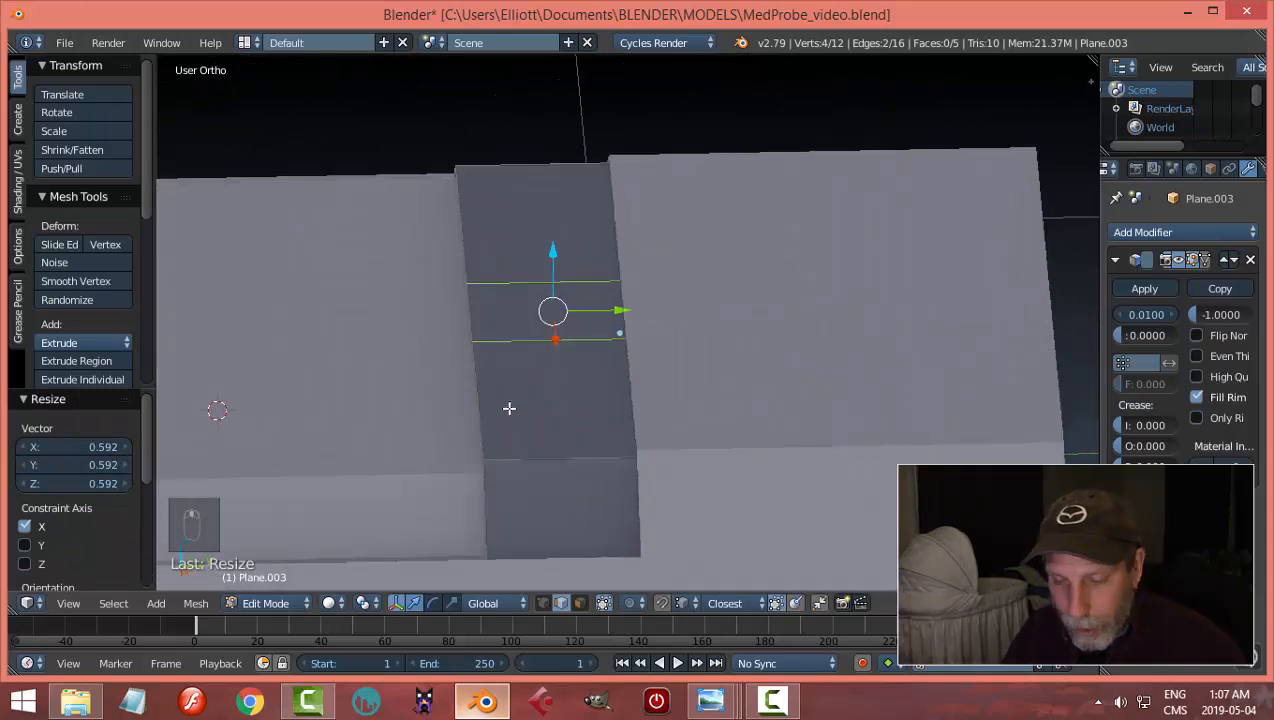
key(ctrl+r)
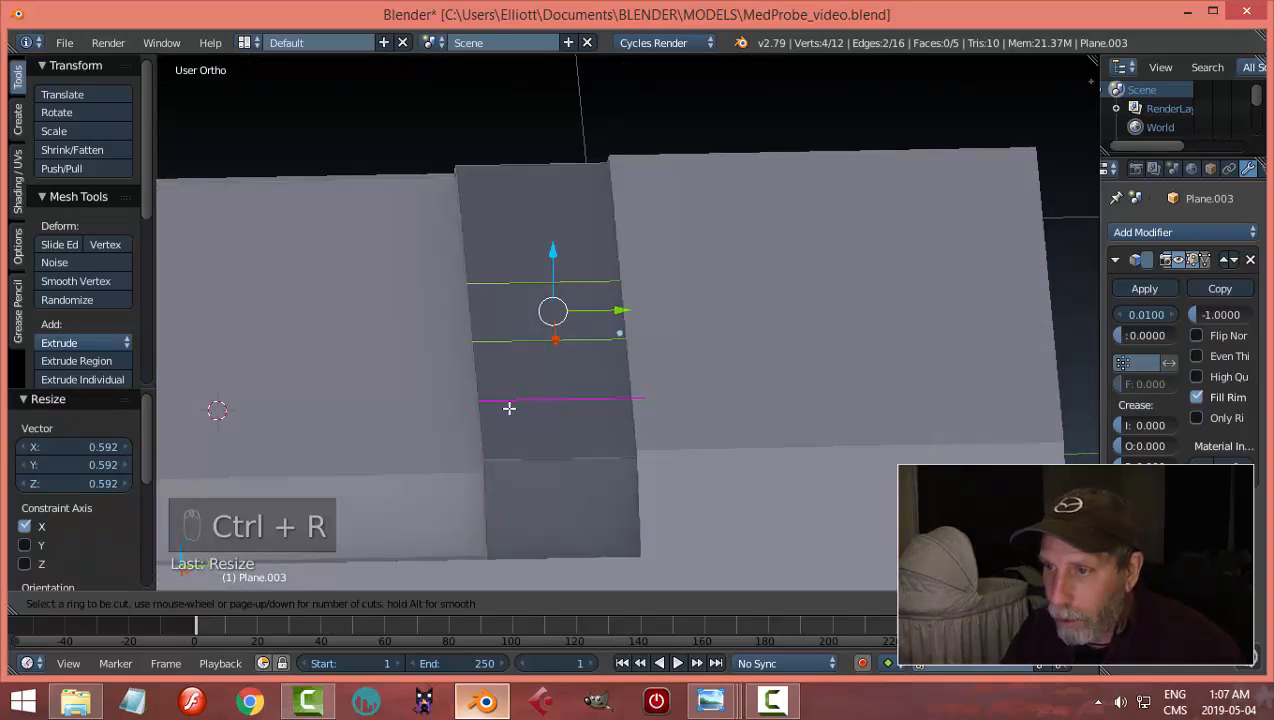
scroll(531, 353, up, 1)
click(531, 353)
right_click(532, 353)
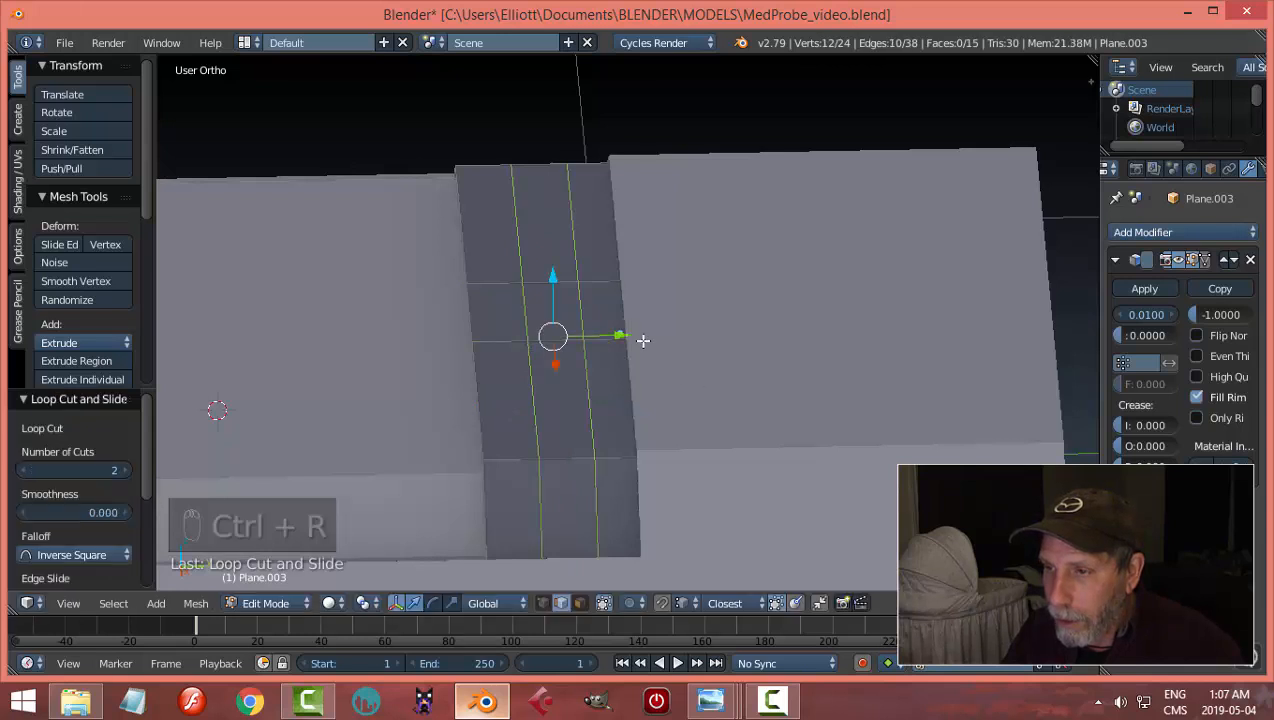
key(KP_3)
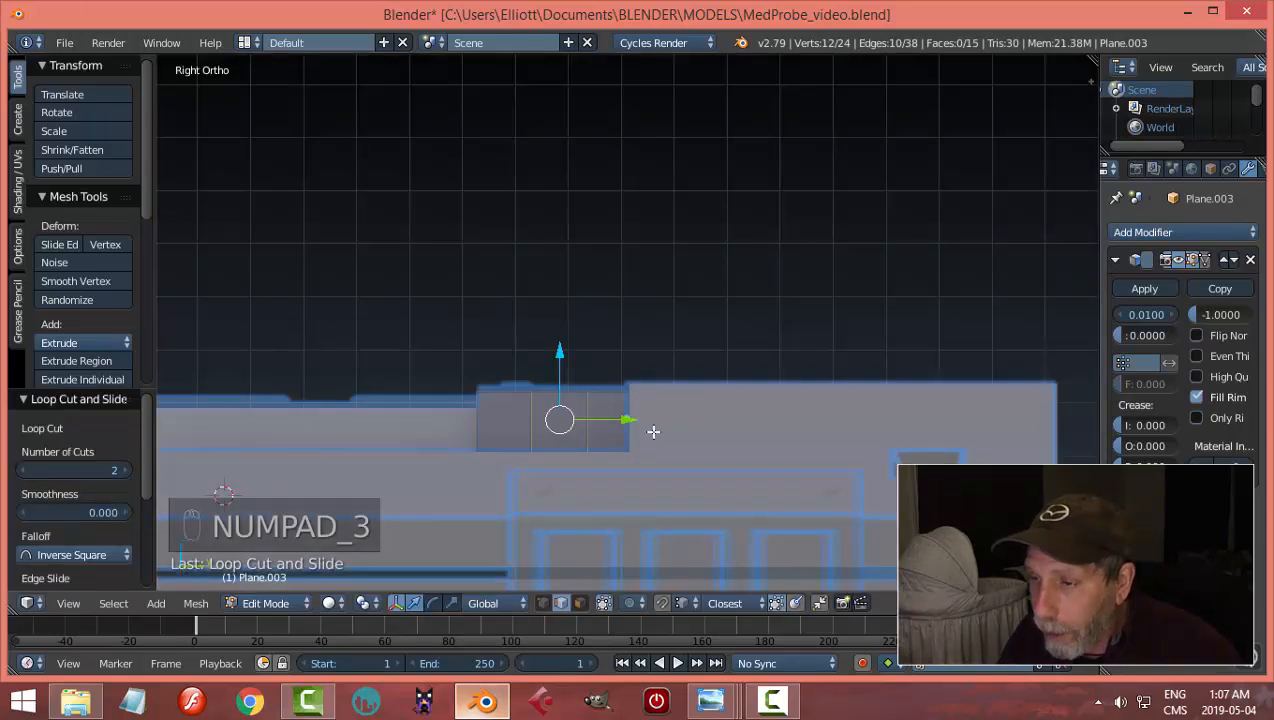
drag(632, 419, 600, 420)
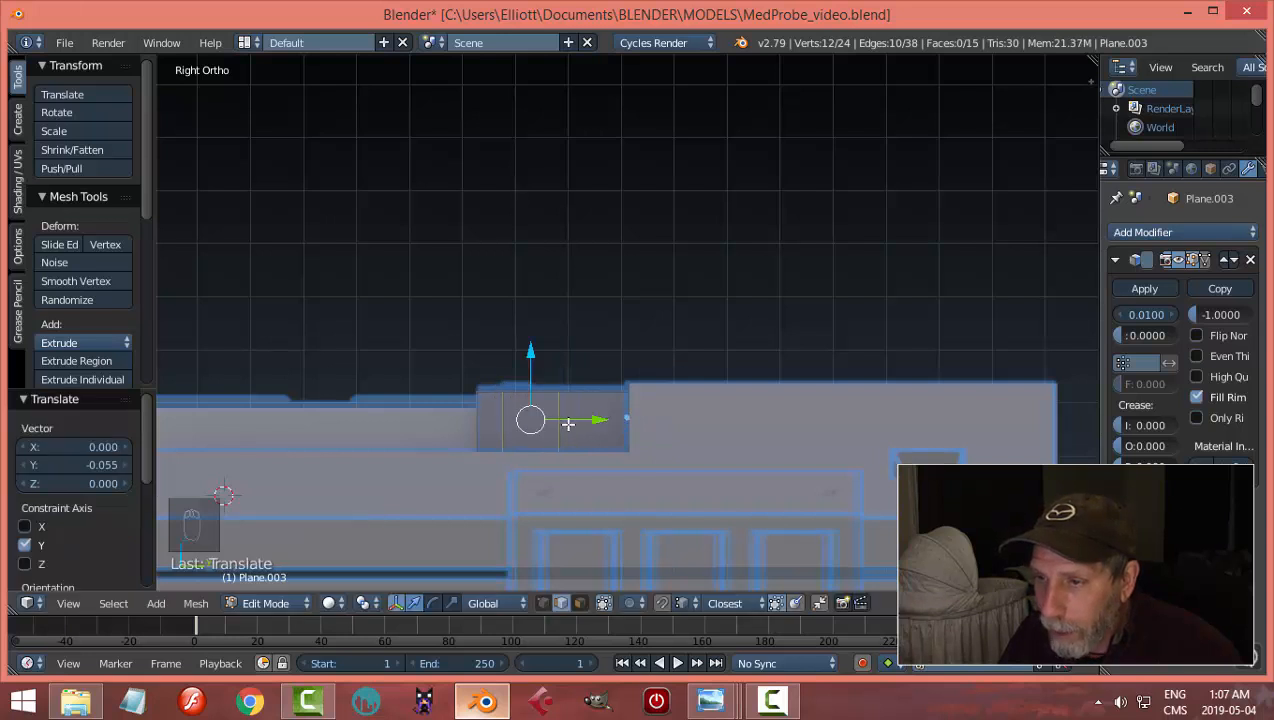
Step: Move the lengthwise loop nearer the end wall about -0.042 along Y to narrow the strip, and clear the selection
key(a)
alt+right_click(628, 422)
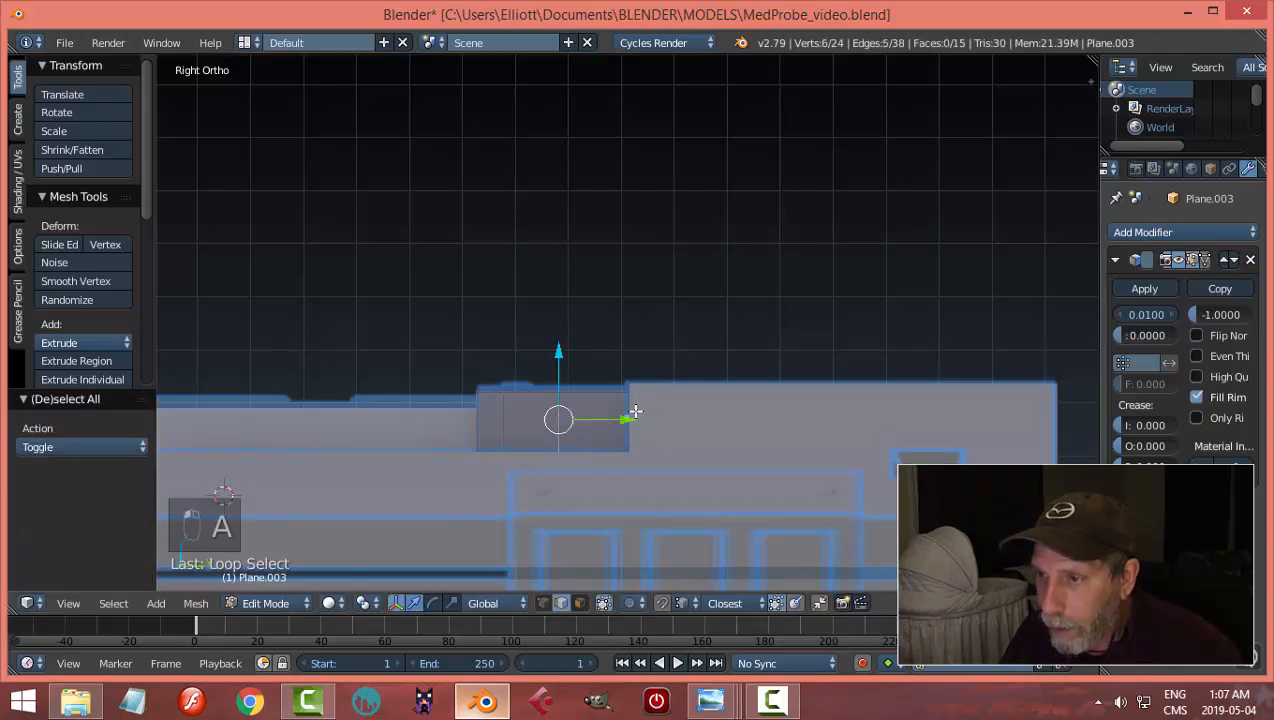
drag(635, 411, 614, 415)
middle_drag(614, 415, 608, 438)
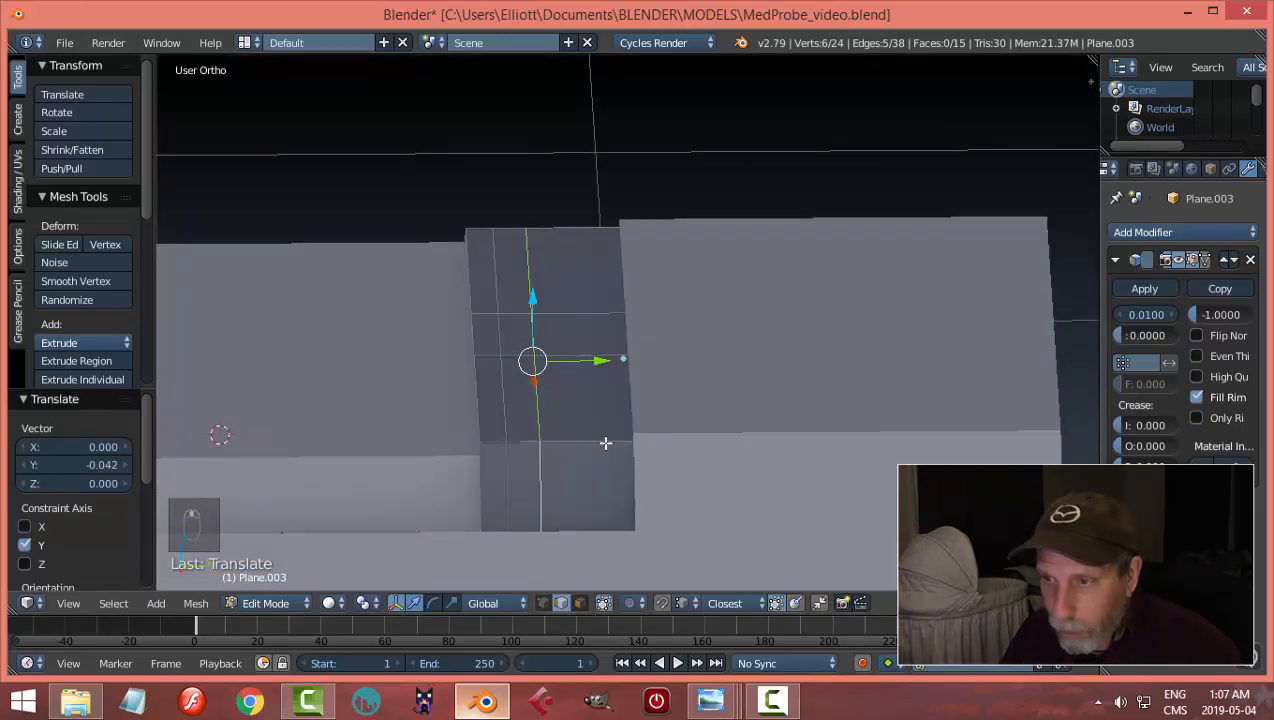
key(a)
alt+right_click(537, 414)
key(a)
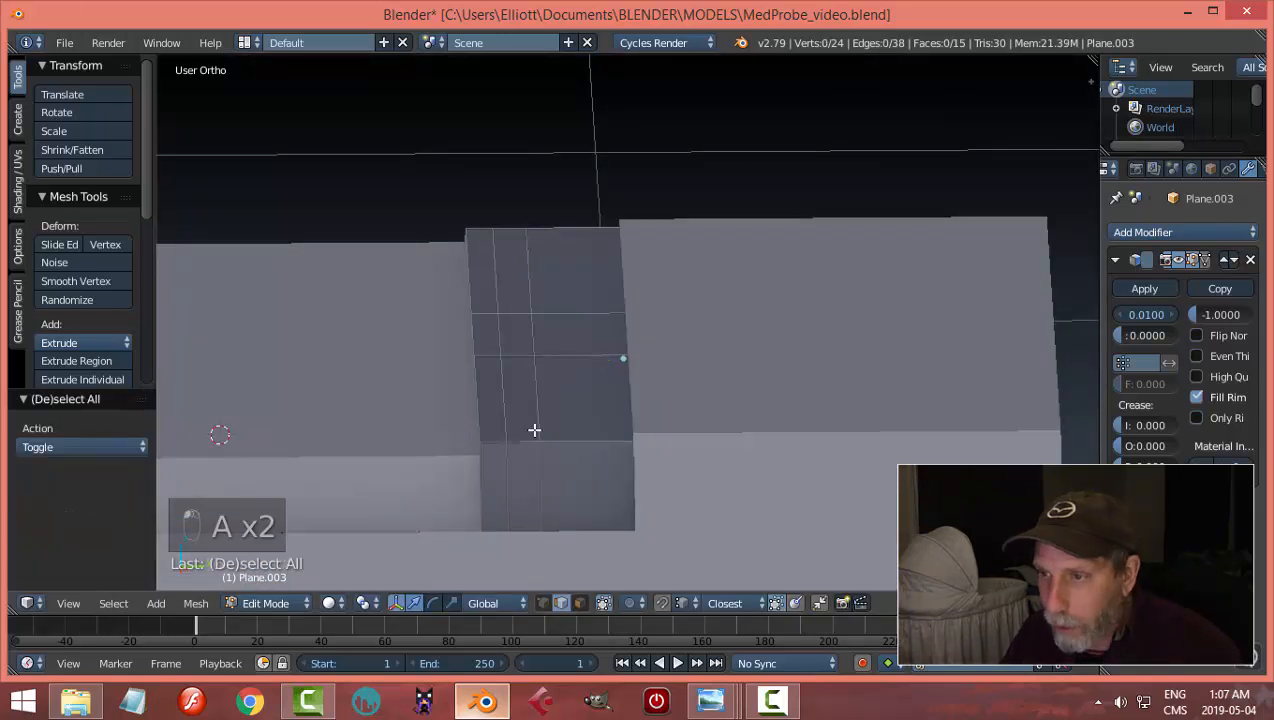
Step: In face select mode, extrude the small central face of the narrow strip outward about 0.018 and return to Object Mode
middle_drag(532, 427, 623, 455)
key(ctrl+Tab)
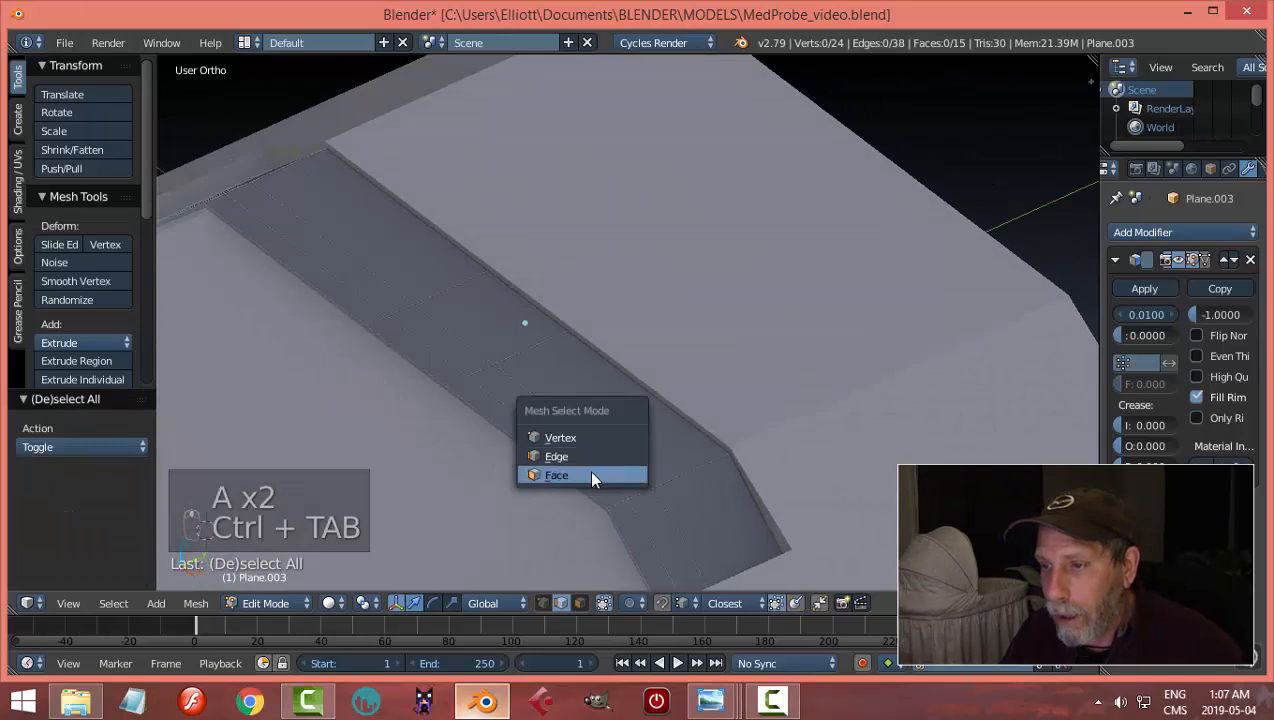
click(588, 473)
right_click(461, 358)
middle_drag(627, 437, 592, 395)
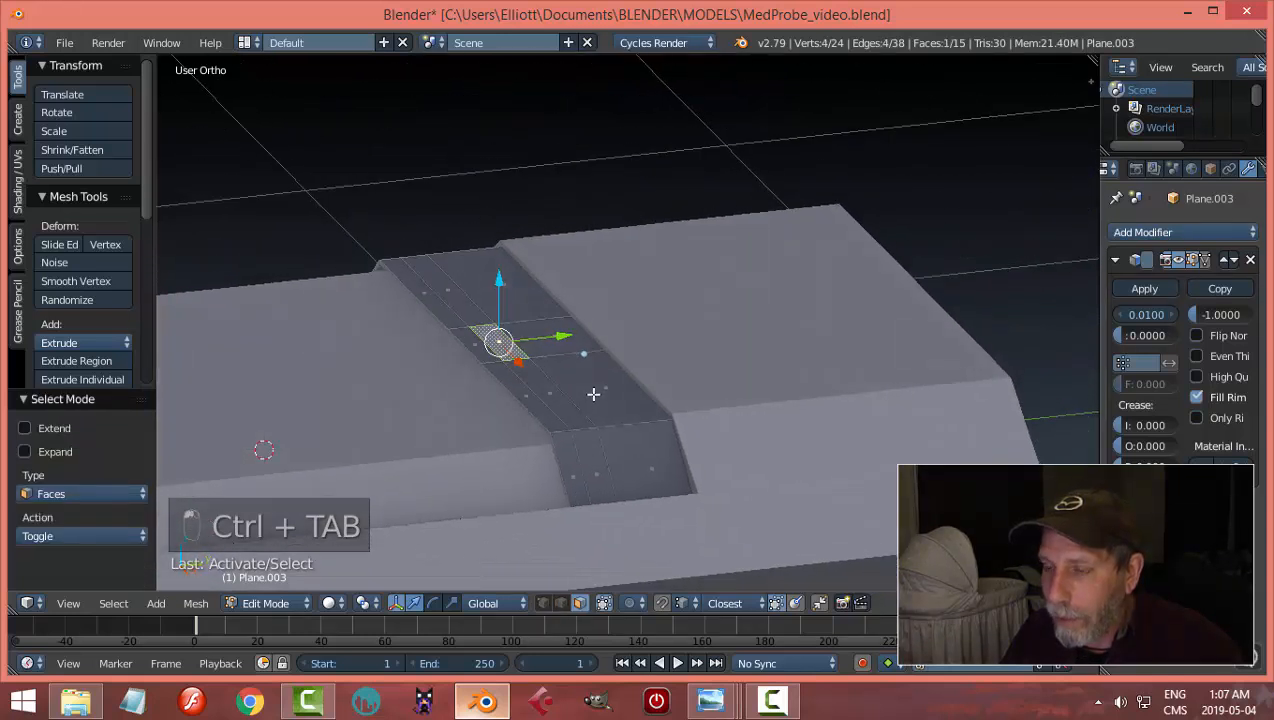
key(e)
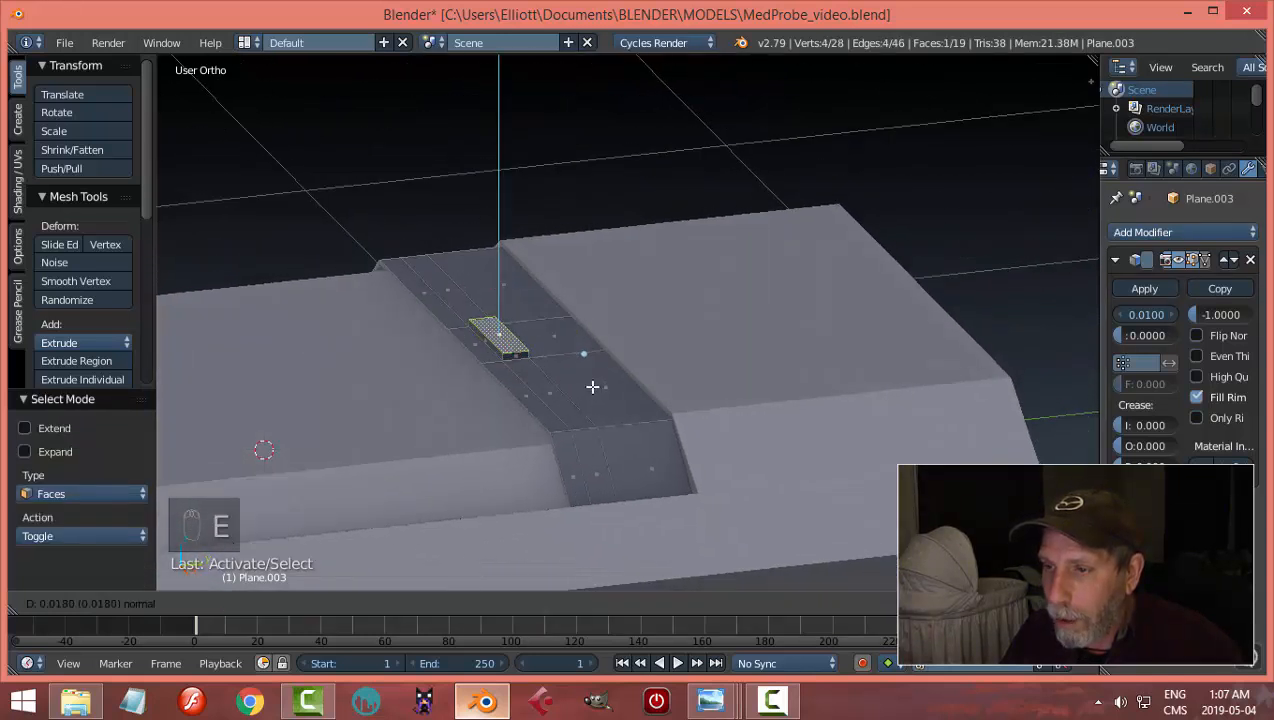
click(592, 386)
key(a)
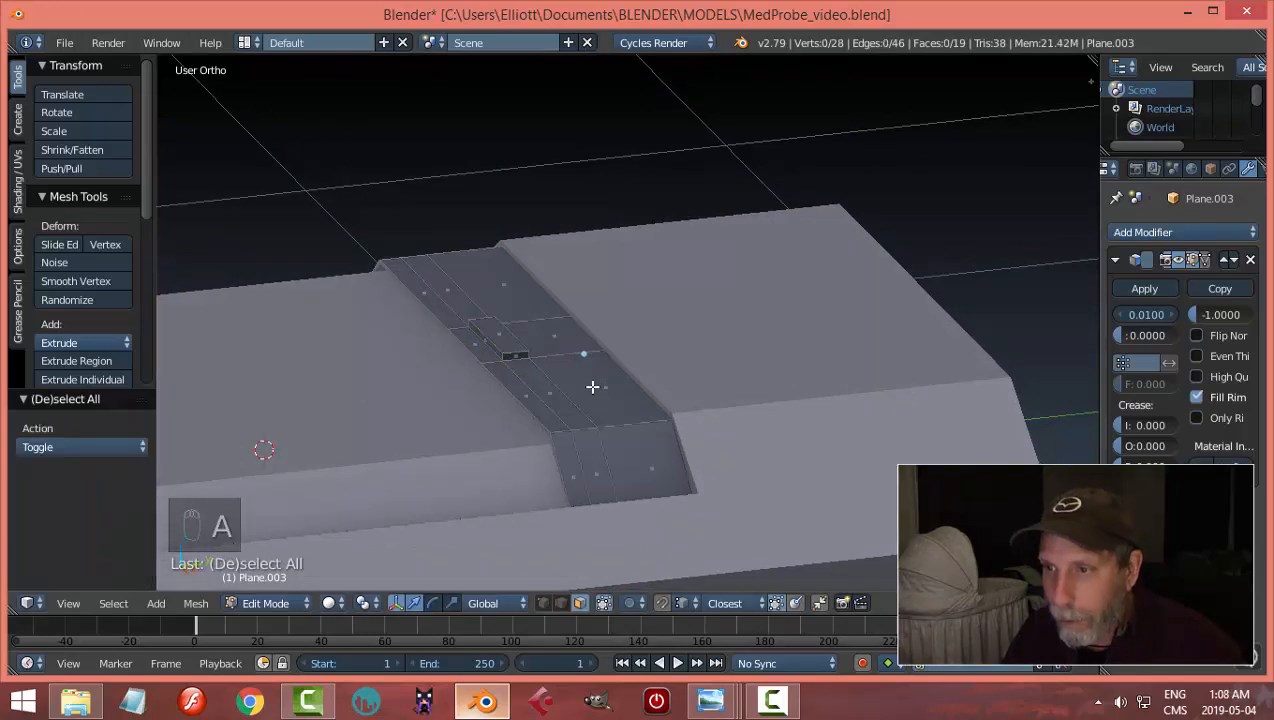
key(Tab)
scroll(651, 369, up, 3)
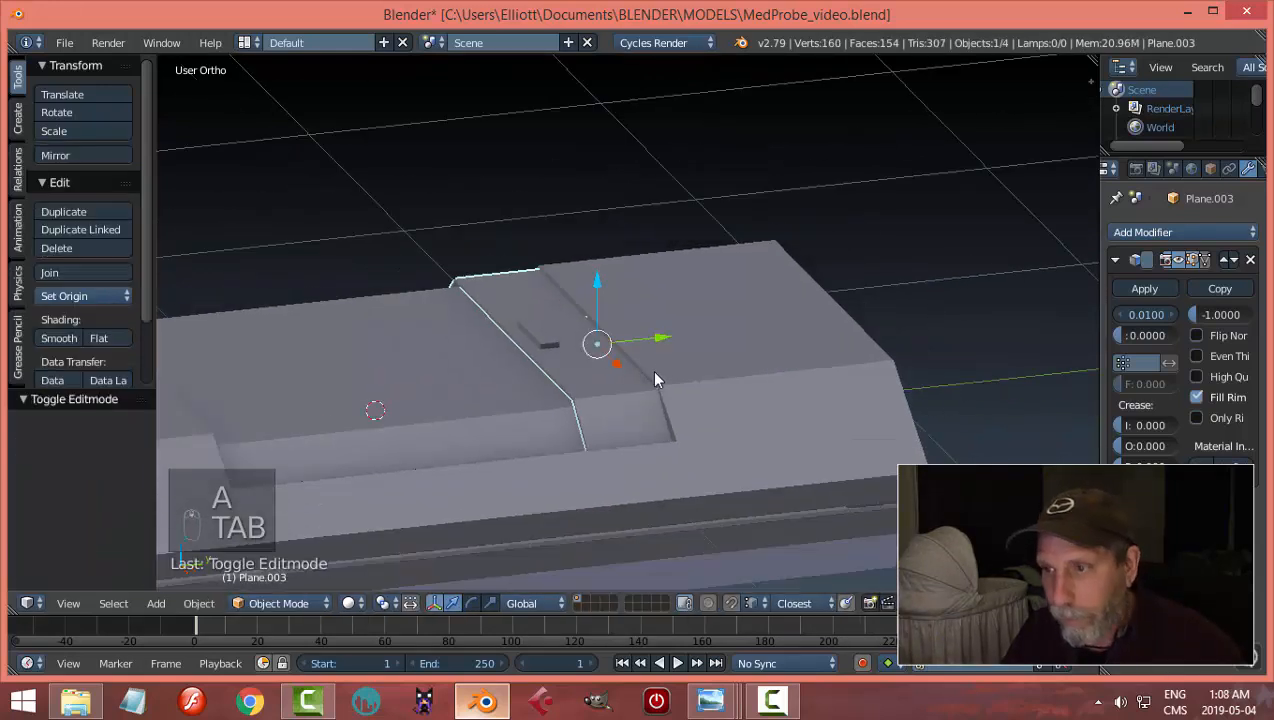
Step: Clear the object selection and save the file over the existing version
key(a)
key(a)
key(a)
middle_drag(623, 361, 688, 364)
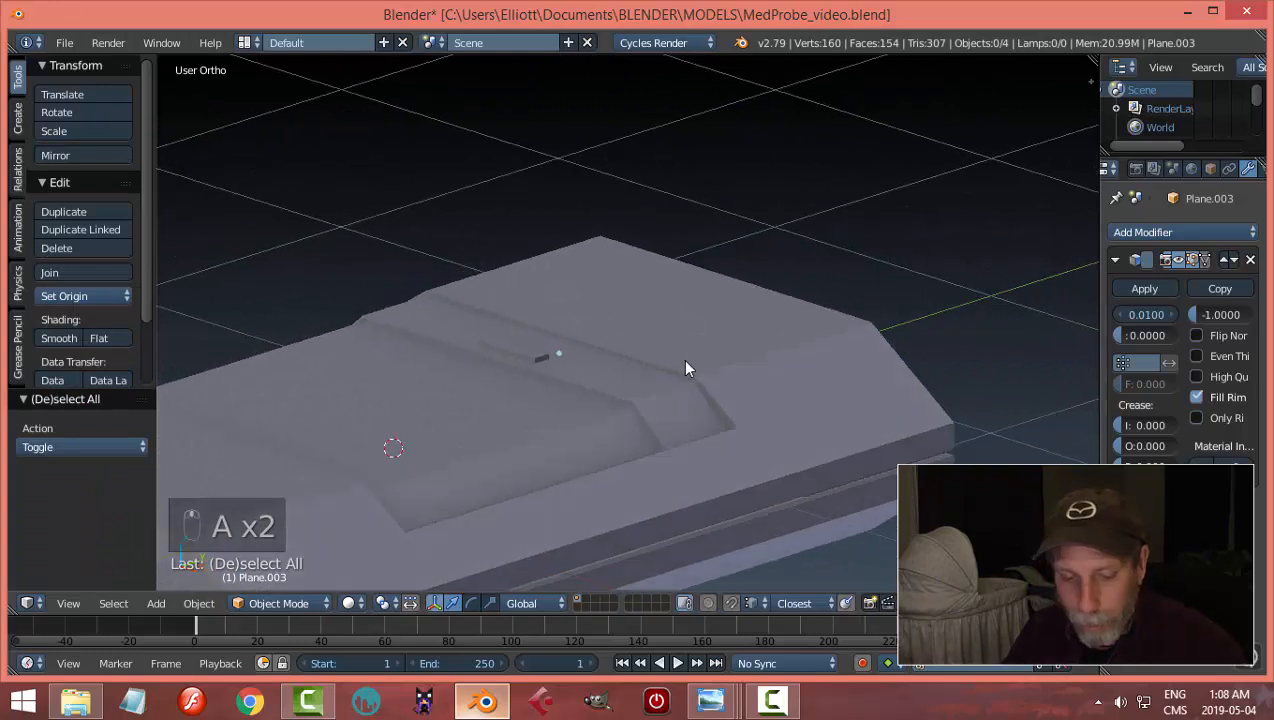
key(ctrl+s)
click(682, 360)
middle_drag(758, 472, 808, 455)
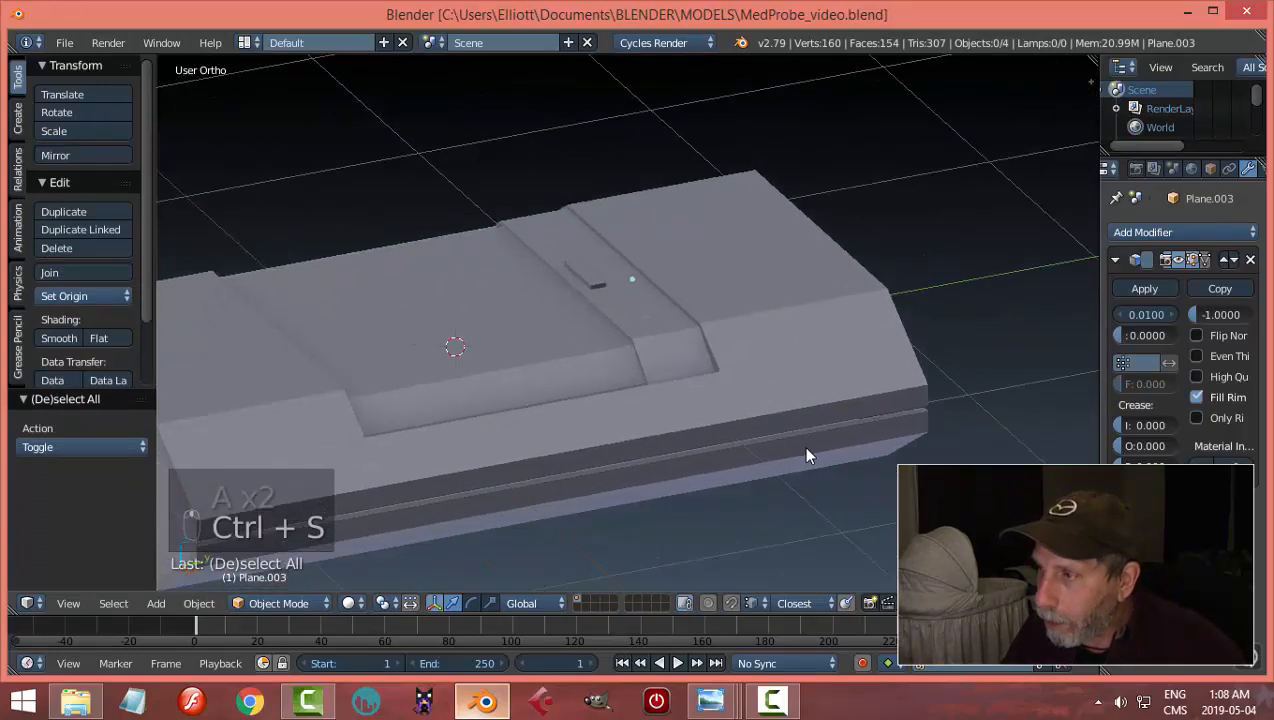
Step: Add a Bevel modifier to the case's top shell with Angle limit, 2 segments and a width of 0.0110
right_click(800, 321)
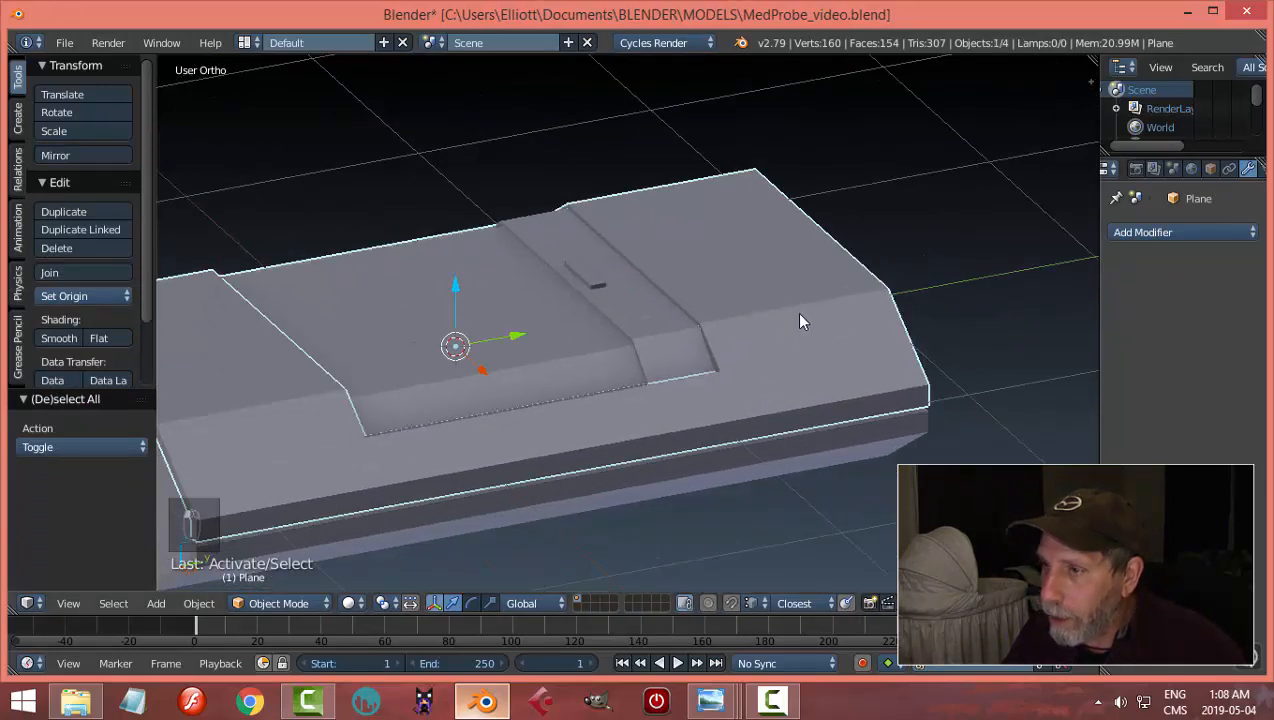
click(1134, 231)
click(891, 271)
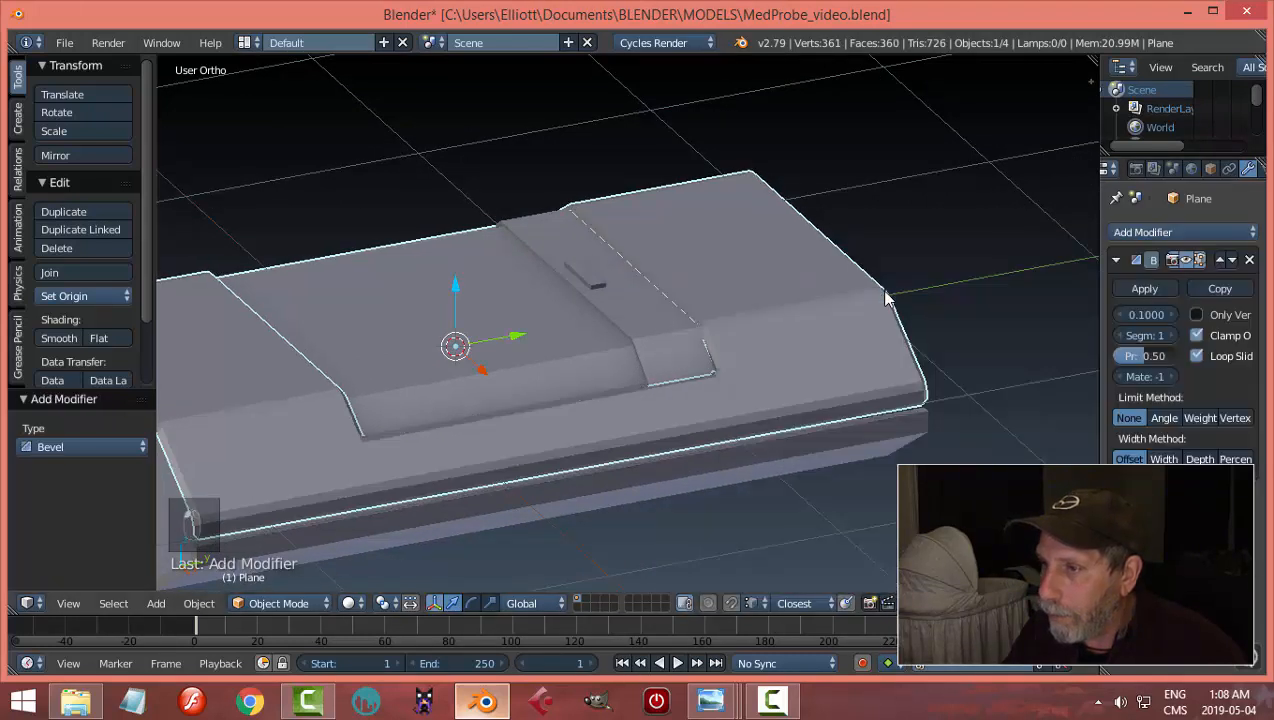
click(1164, 418)
click(1168, 335)
drag(1166, 322, 1145, 322)
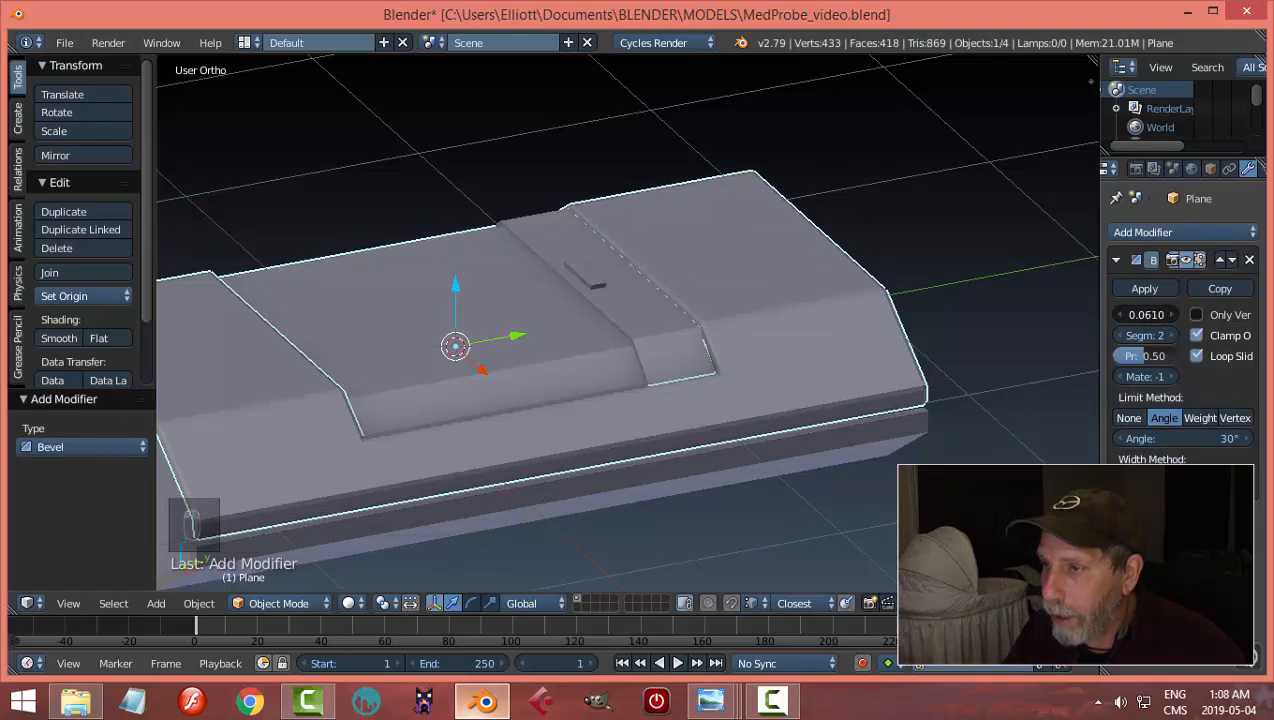
drag(1145, 314, 1135, 314)
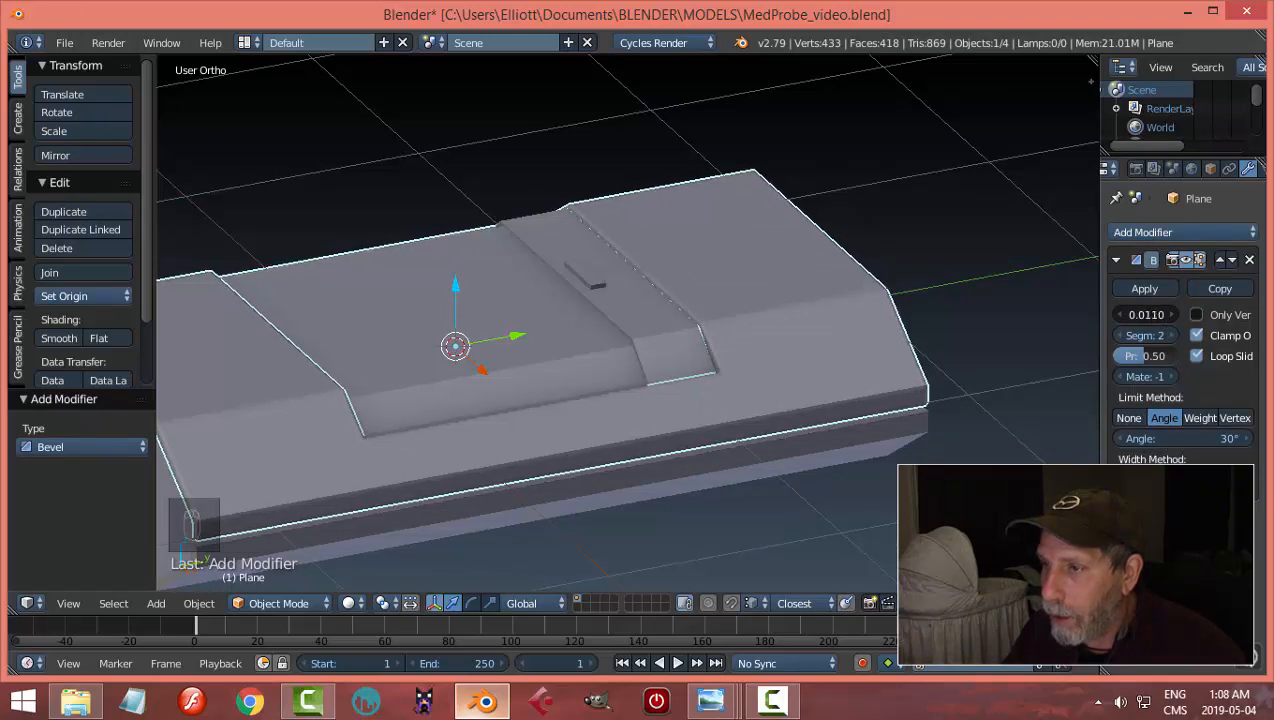
key(a)
scroll(834, 325, up, 2)
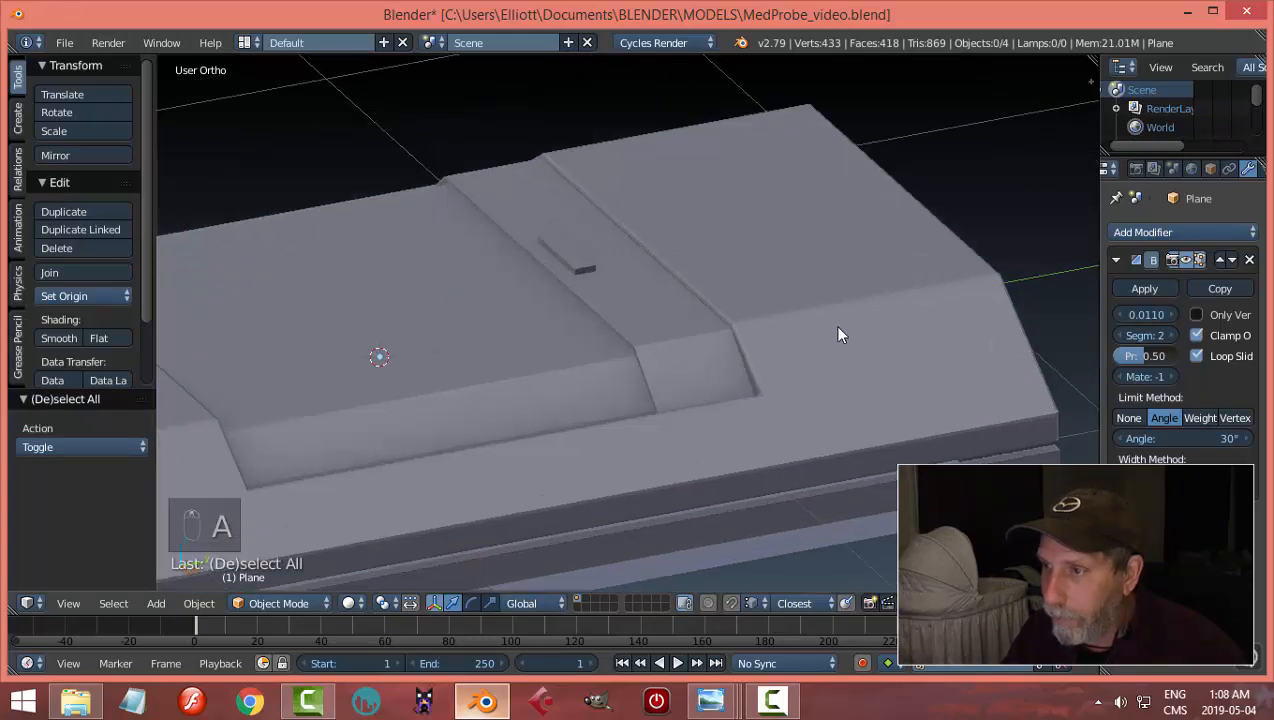
scroll(847, 337, down, 2)
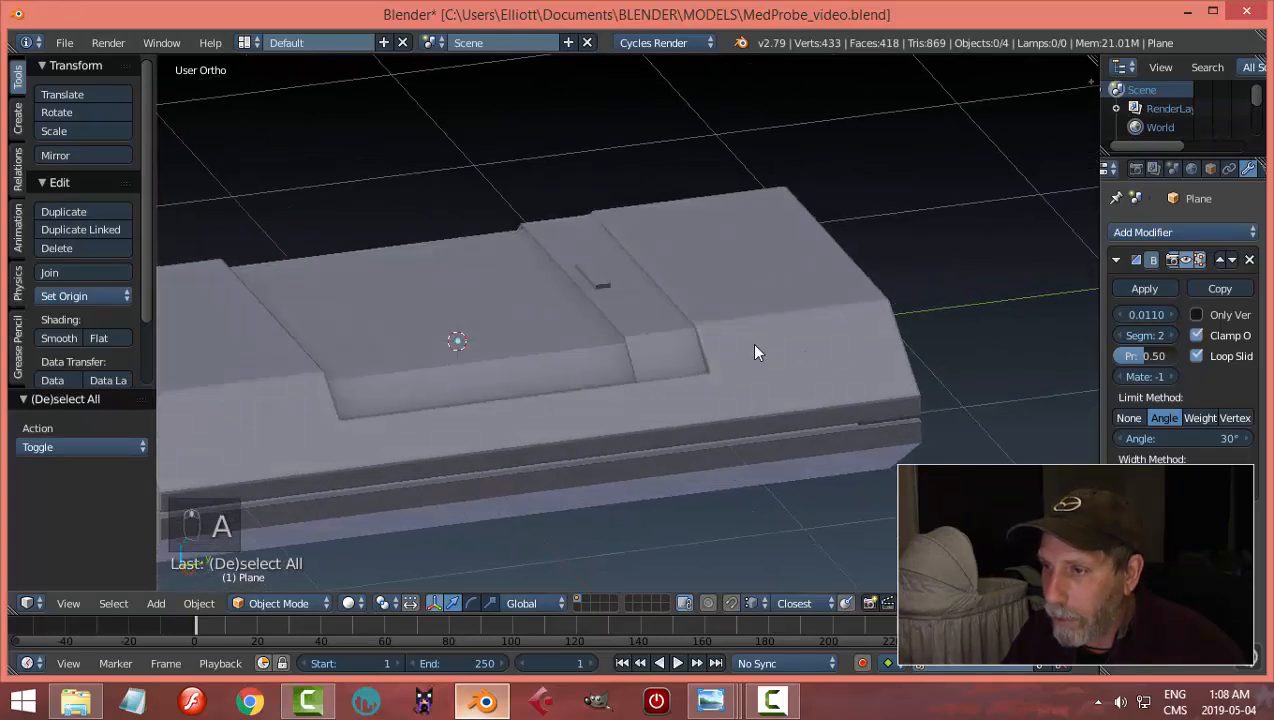
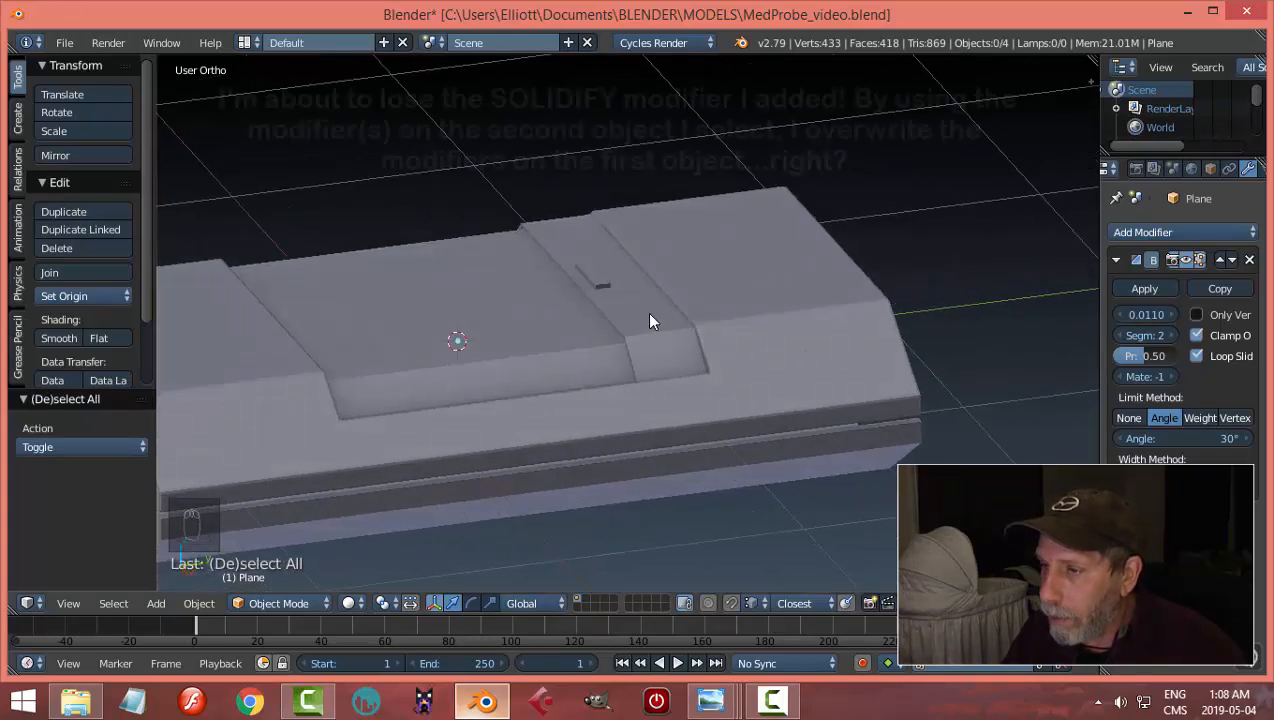
Step: Link the top shell's modifiers to the band with the raised tab, and clear the selection
right_click(687, 337)
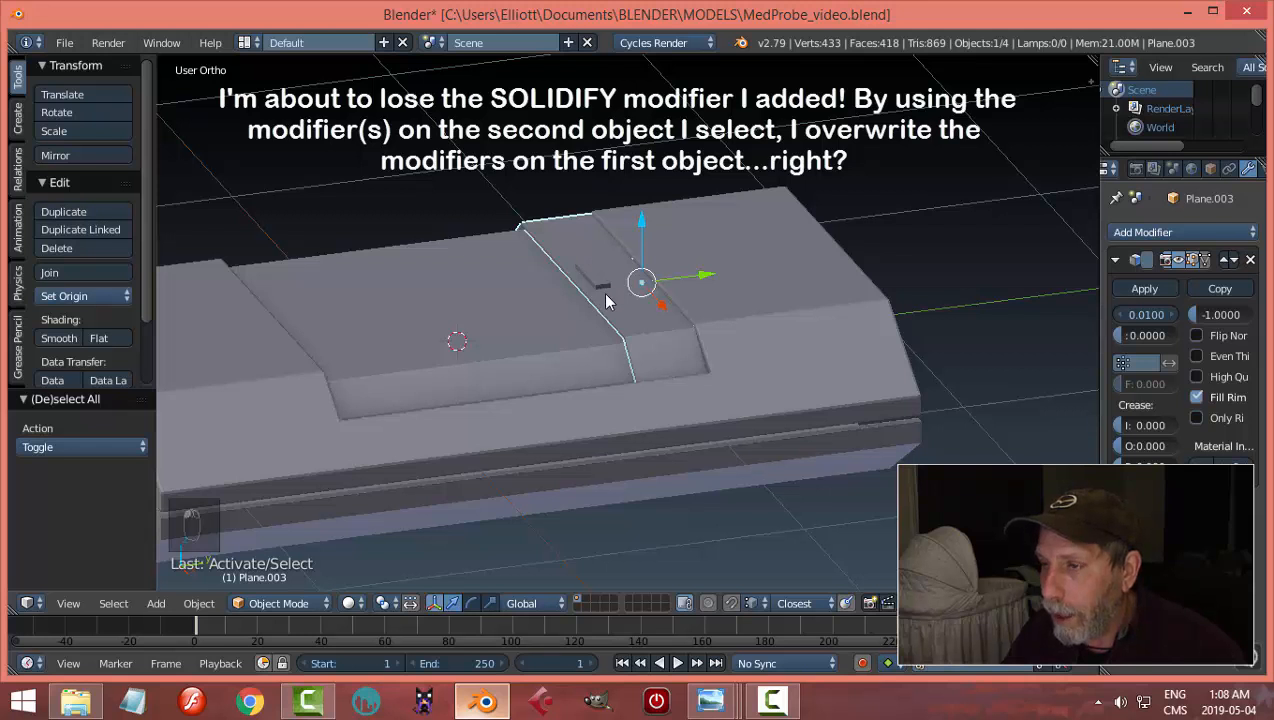
shift+right_click(769, 281)
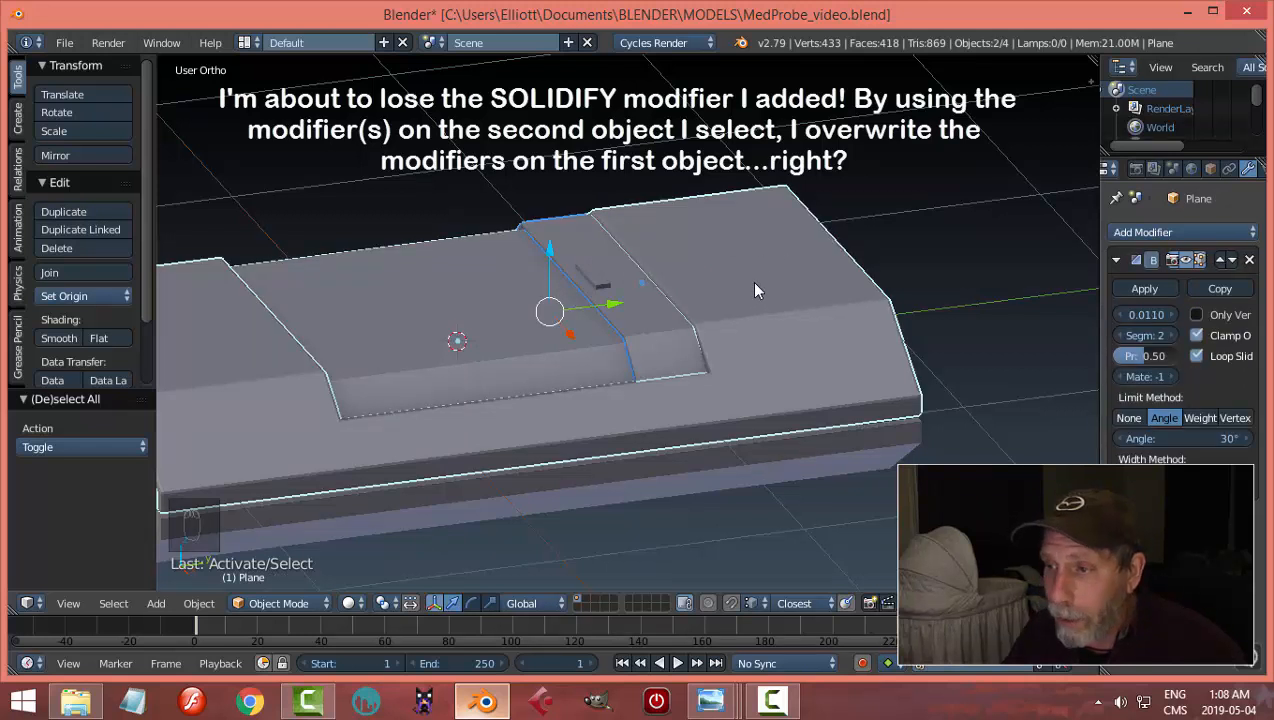
key(ctrl+l)
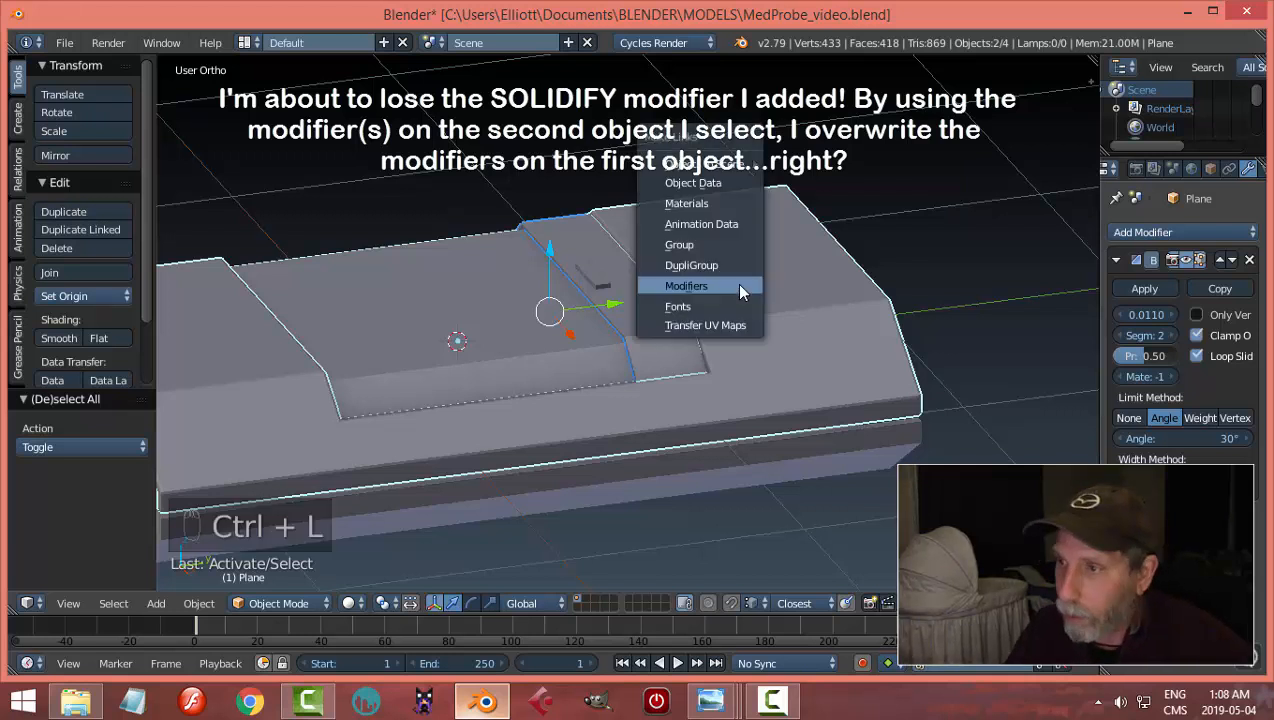
click(740, 291)
key(a)
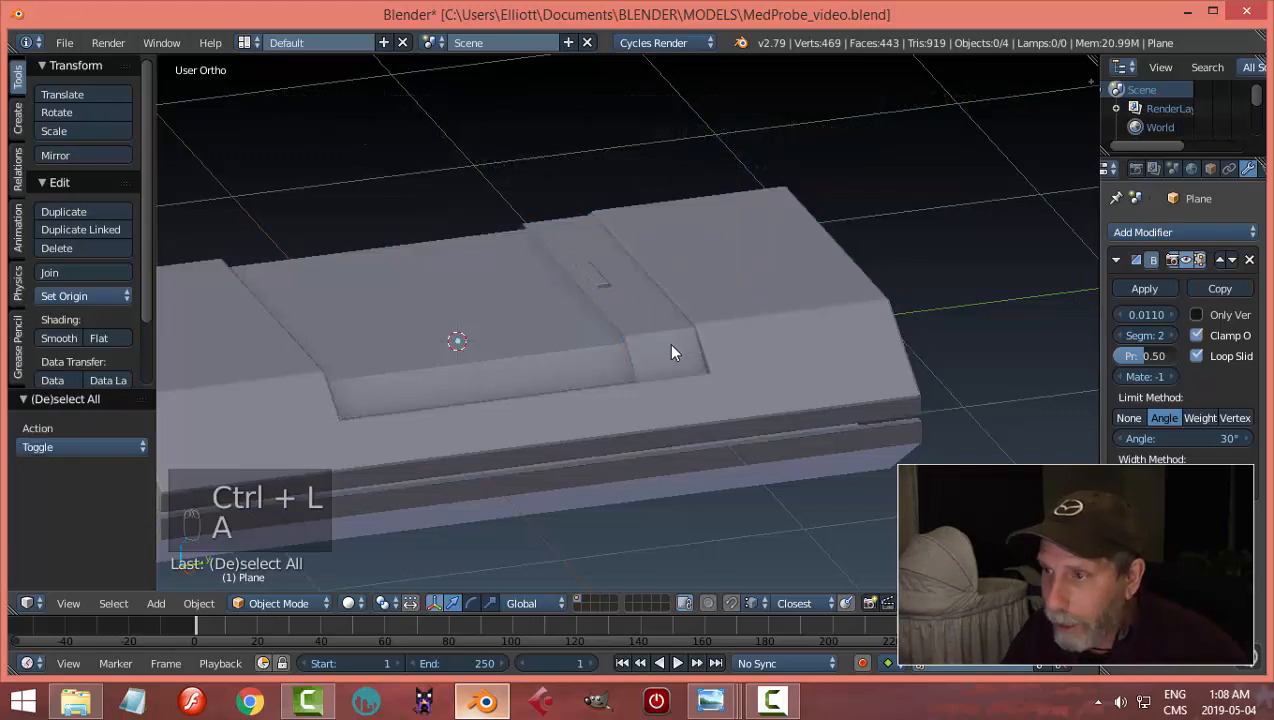
Step: Reduce the band's bevel width to 0.0070 and clear the selection
right_click(660, 340)
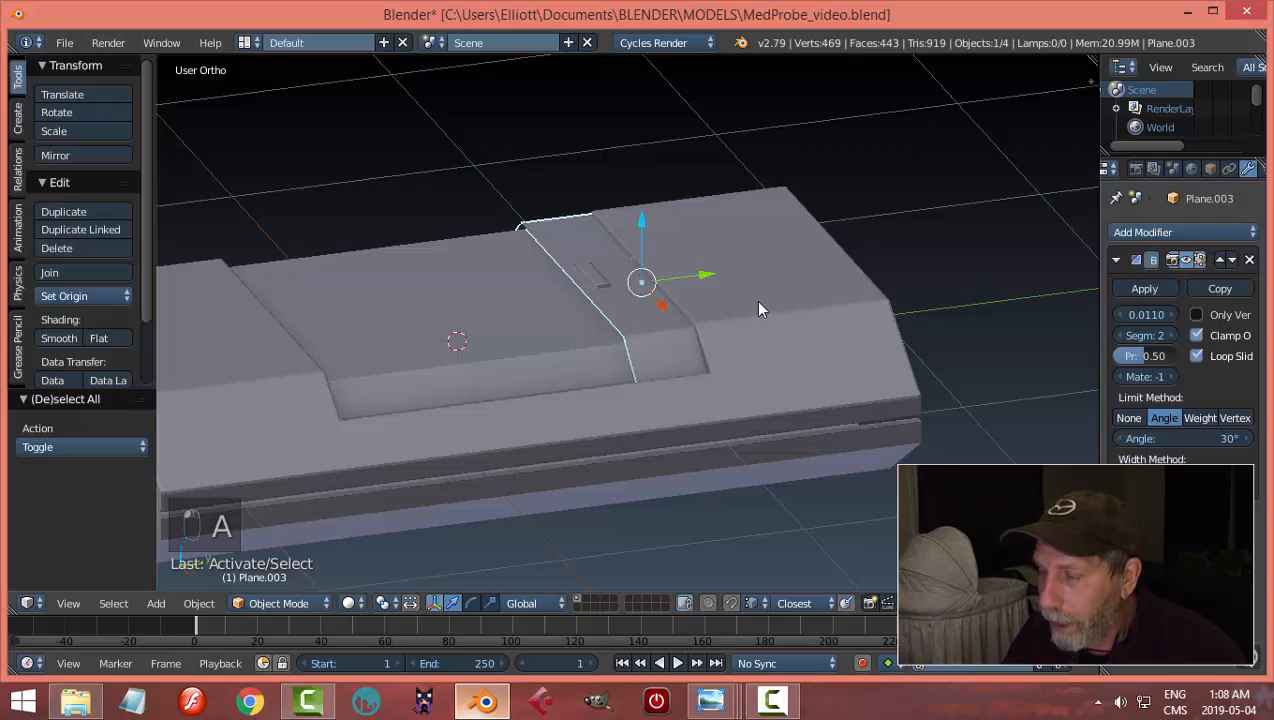
scroll(650, 328, up, 4)
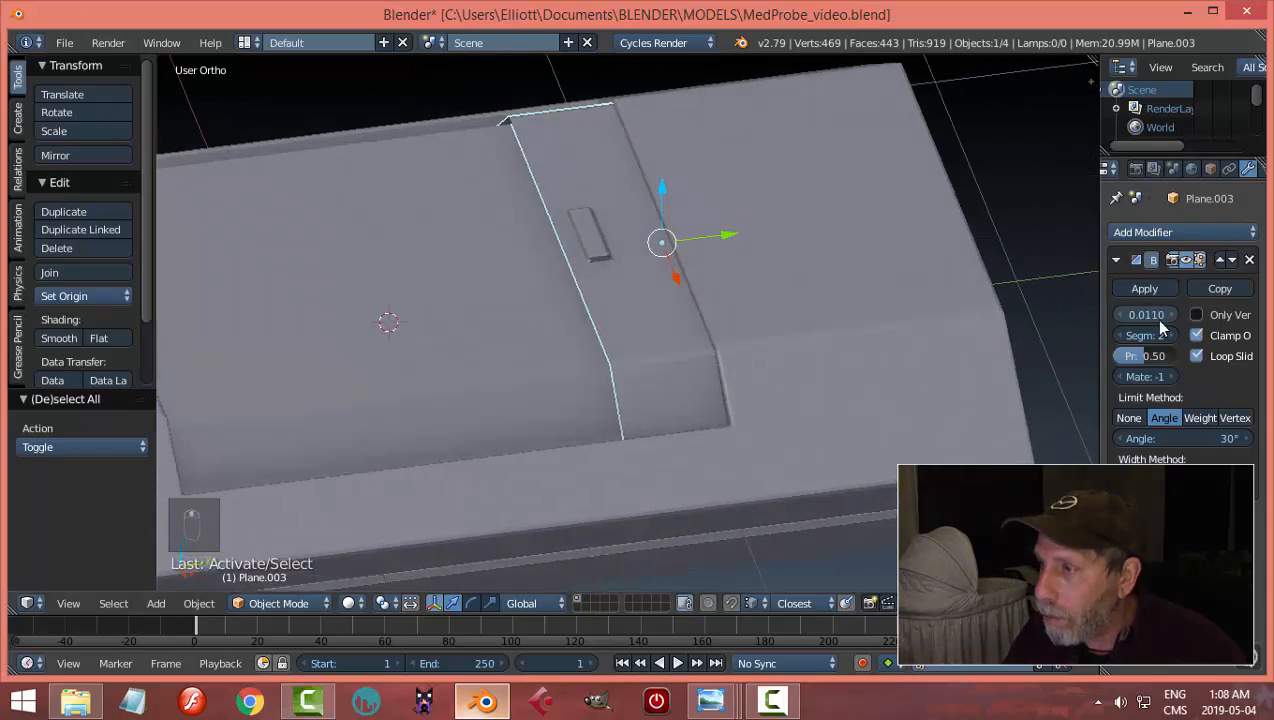
drag(1149, 313, 1090, 313)
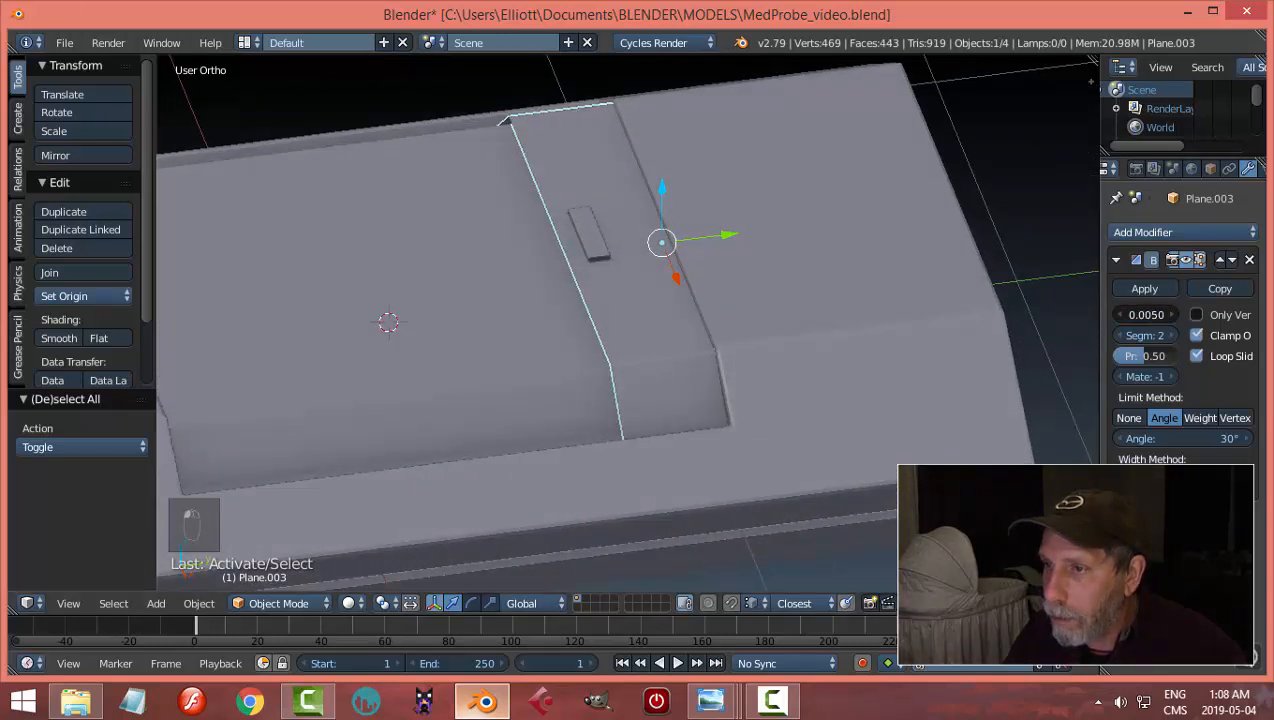
key(a)
scroll(766, 361, down, 3)
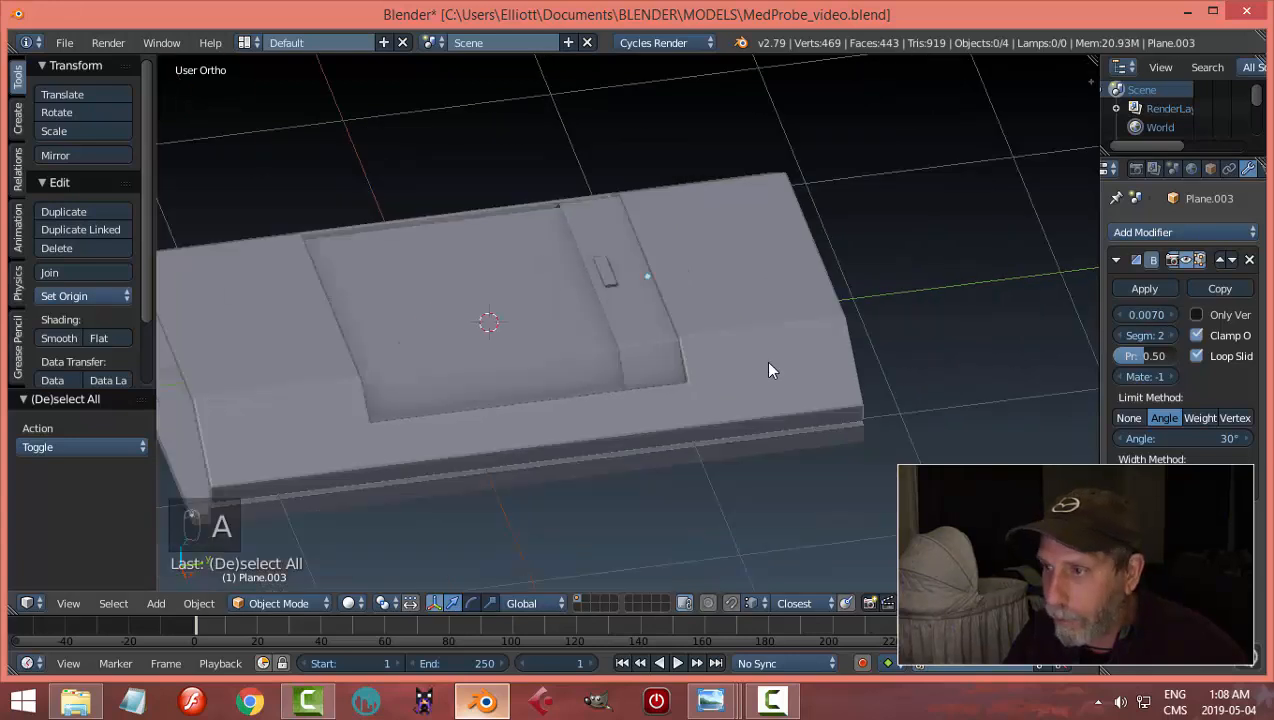
middle_drag(768, 363, 786, 353)
Step: Link the top shell's modifiers to the recess floor panel, clear the selection and save the file
right_click(523, 333)
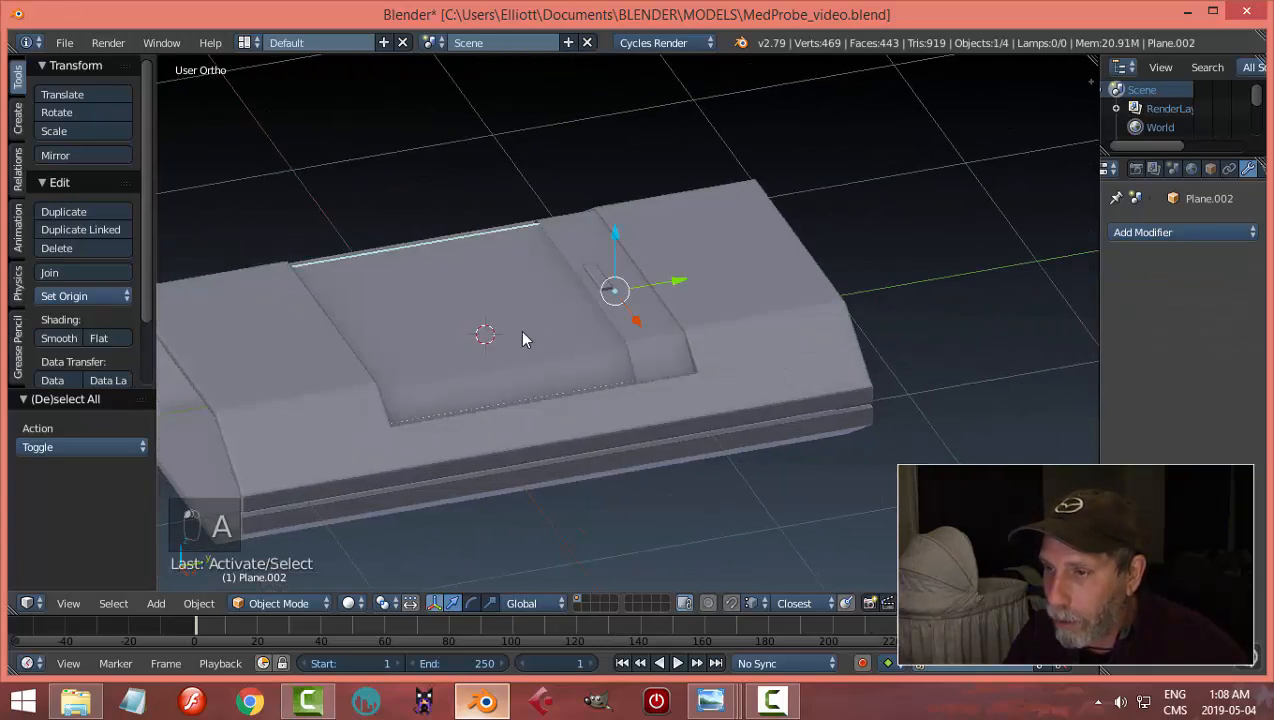
right_click(768, 286)
key(ctrl+l)
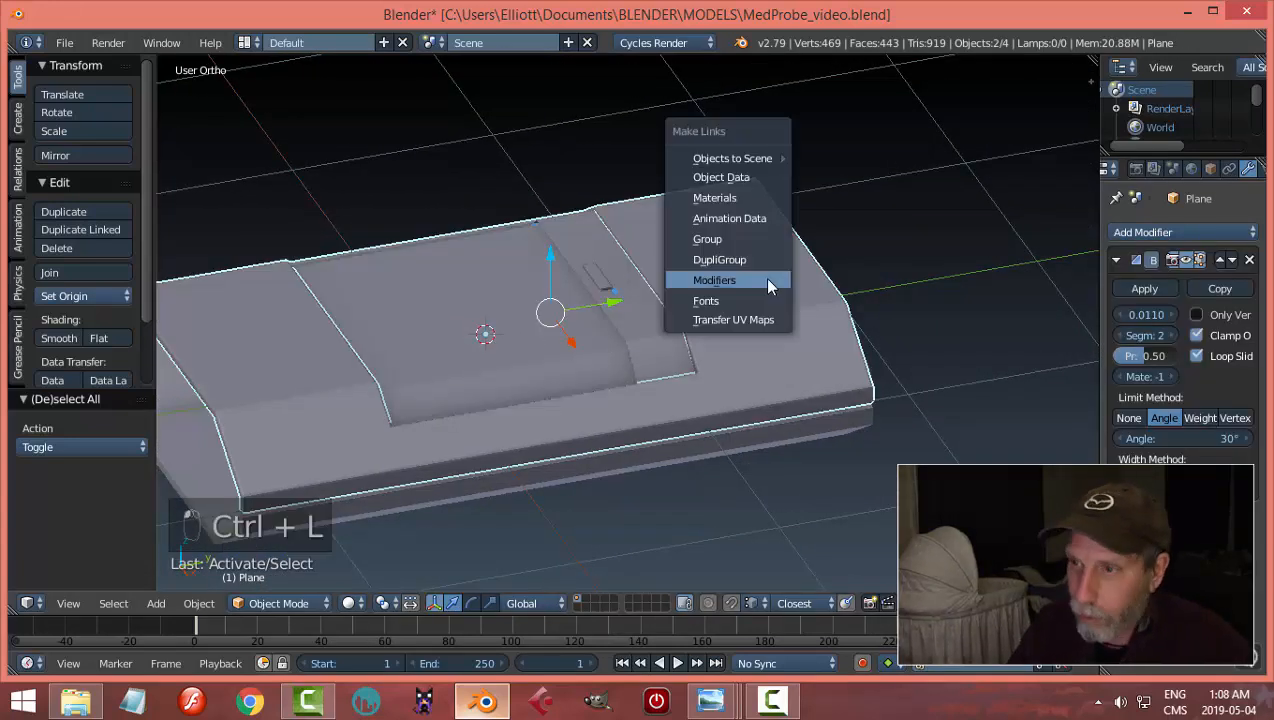
click(768, 287)
key(a)
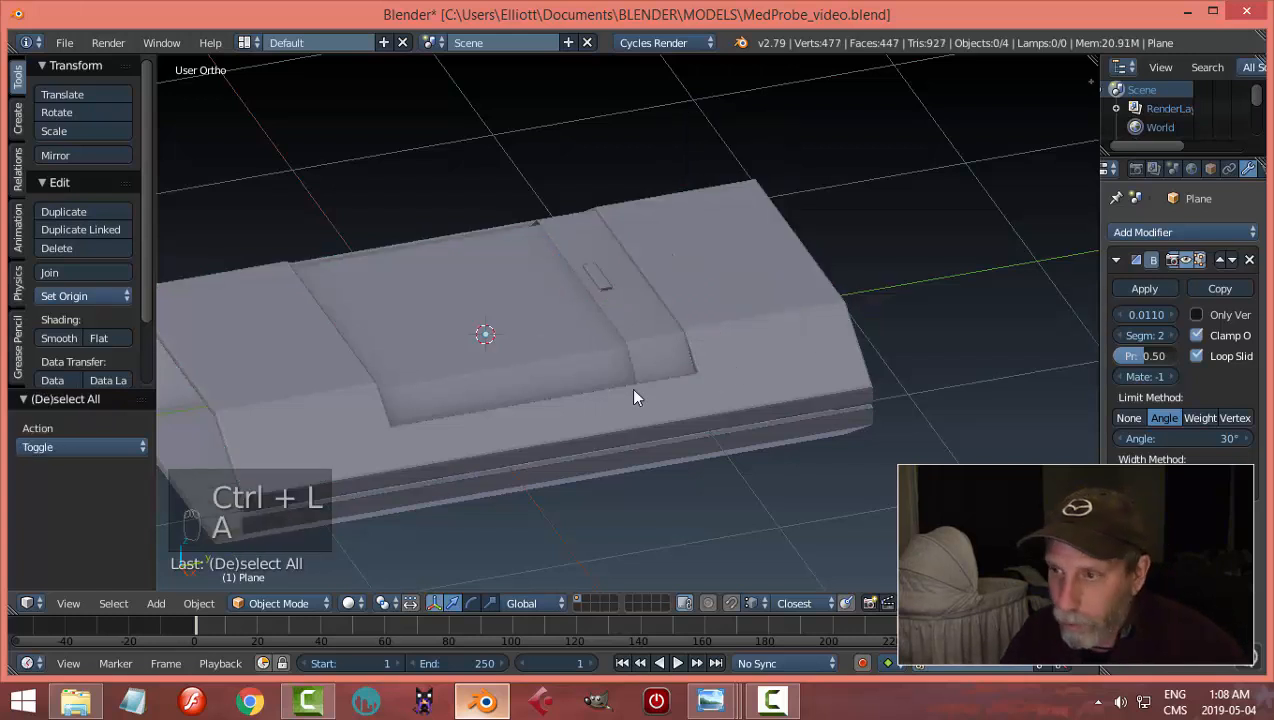
middle_drag(509, 380, 716, 326)
key(ctrl+s)
click(633, 364)
Step: In Edit Mode, duplicate the recess panel's flat top face in place and scale the copy to about 0.245
click(657, 341)
key(Tab)
click(588, 324)
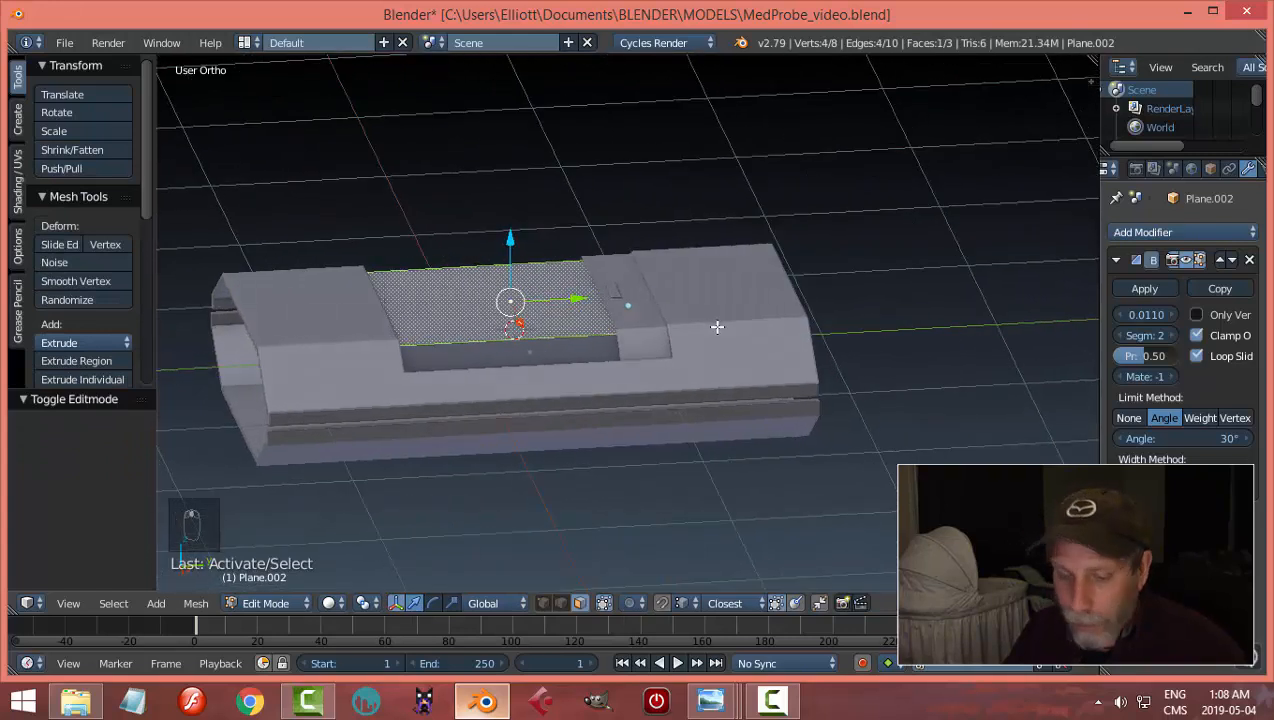
key(shift+d)
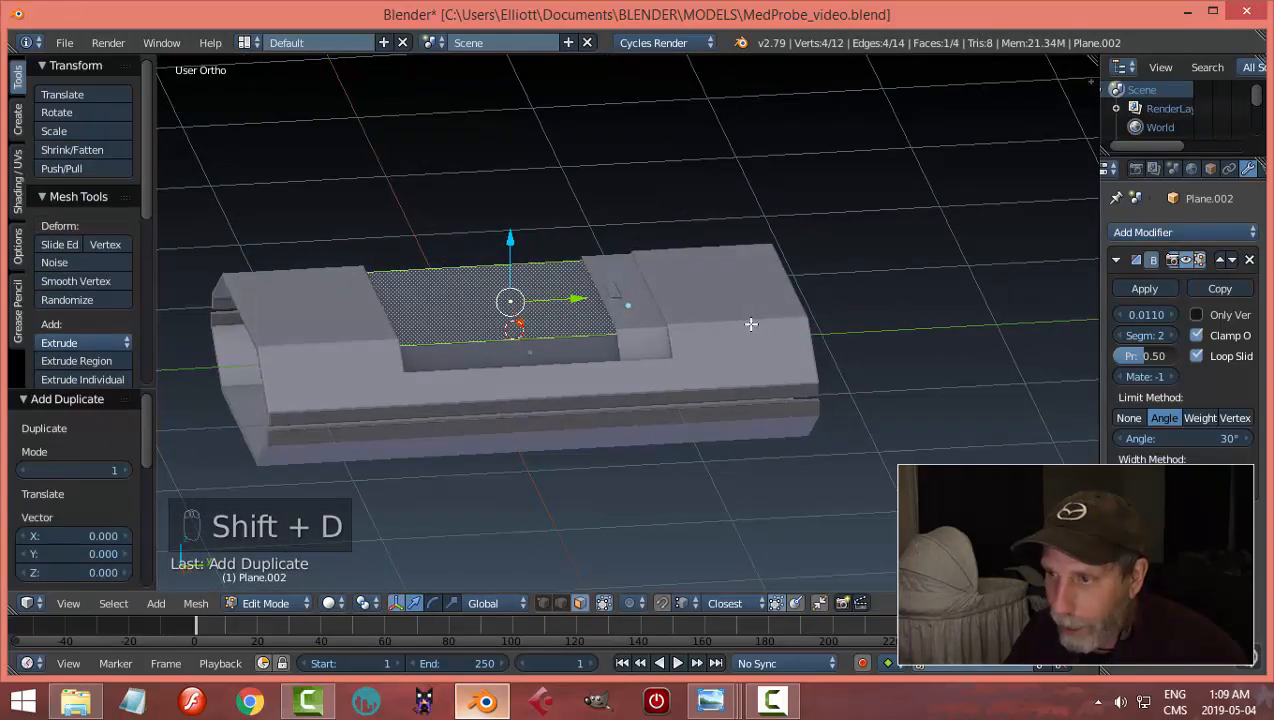
key(s)
click(565, 322)
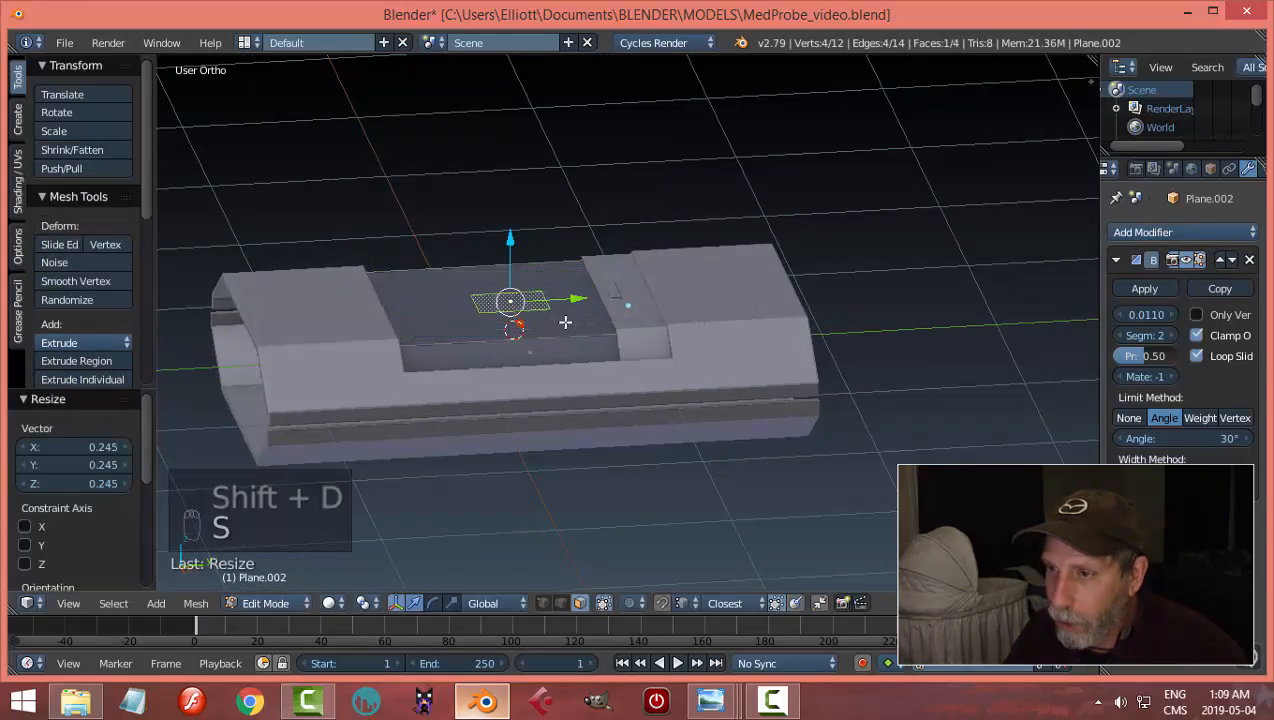
Step: Scale the duplicated face to about 0.735 along Y from the top view
key(KP_7)
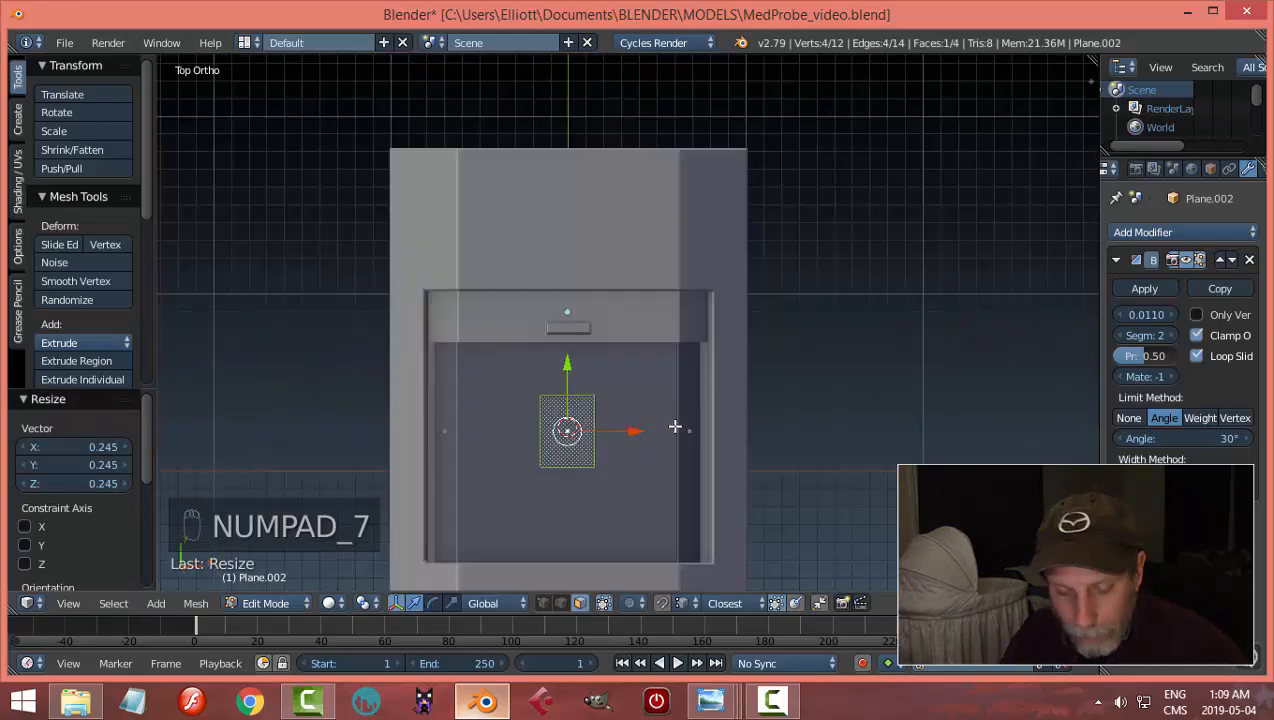
key(s)
key(y)
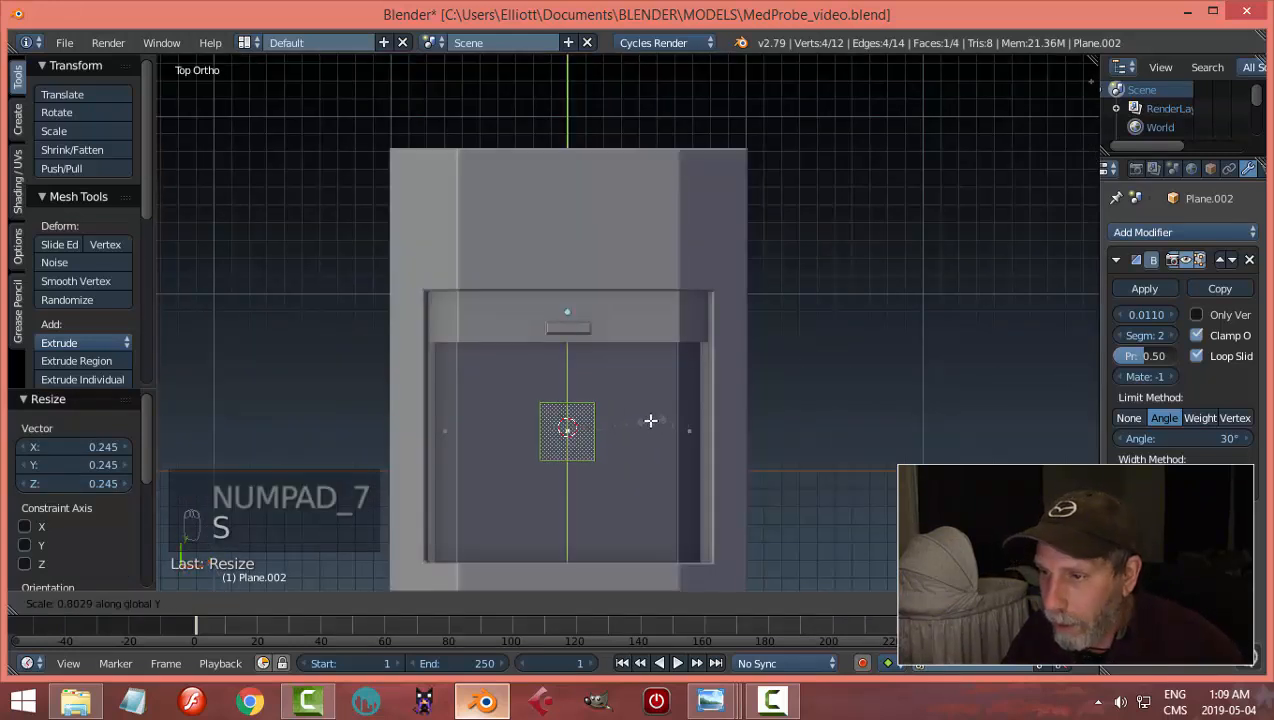
click(646, 420)
Step: From the right view, raise the duplicated face about 0.030 along Z above the recess floor
key(KP_3)
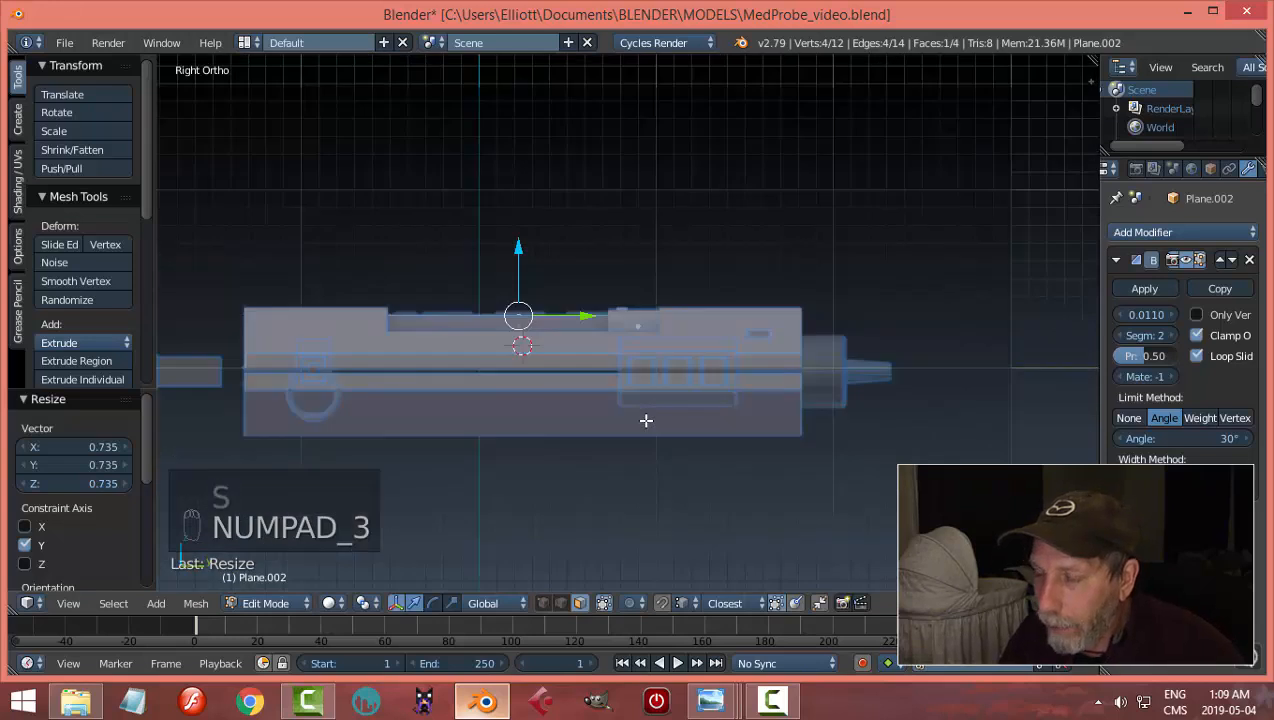
shift+middle_drag(534, 395, 737, 416)
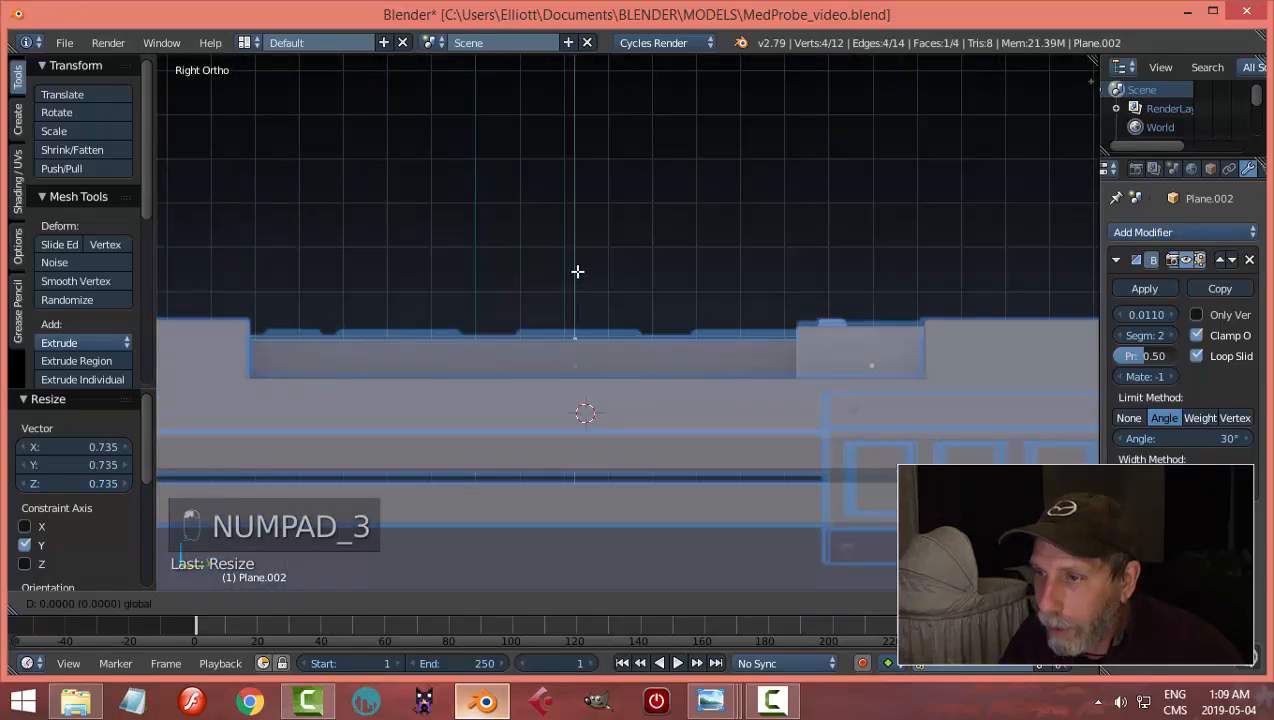
drag(577, 273, 581, 262)
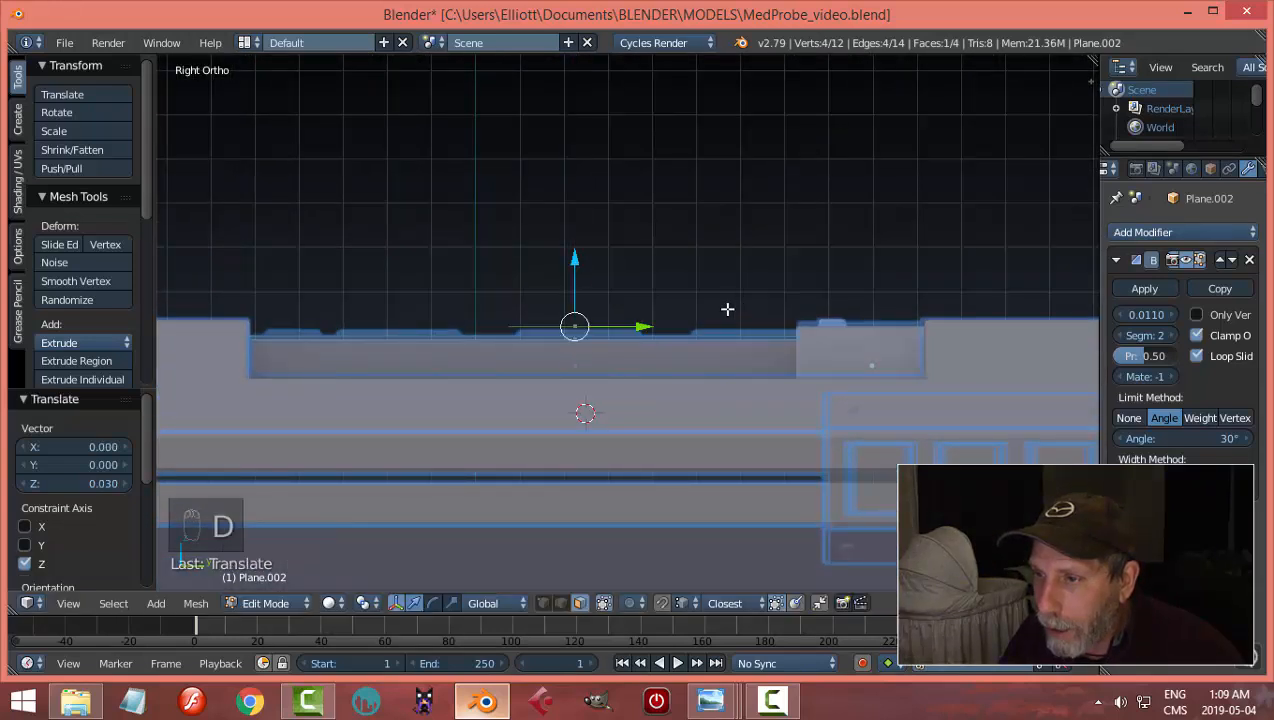
Step: Scale the raised face uniformly to about 0.886 and shift it slightly along Y and farther up along Z
key(s)
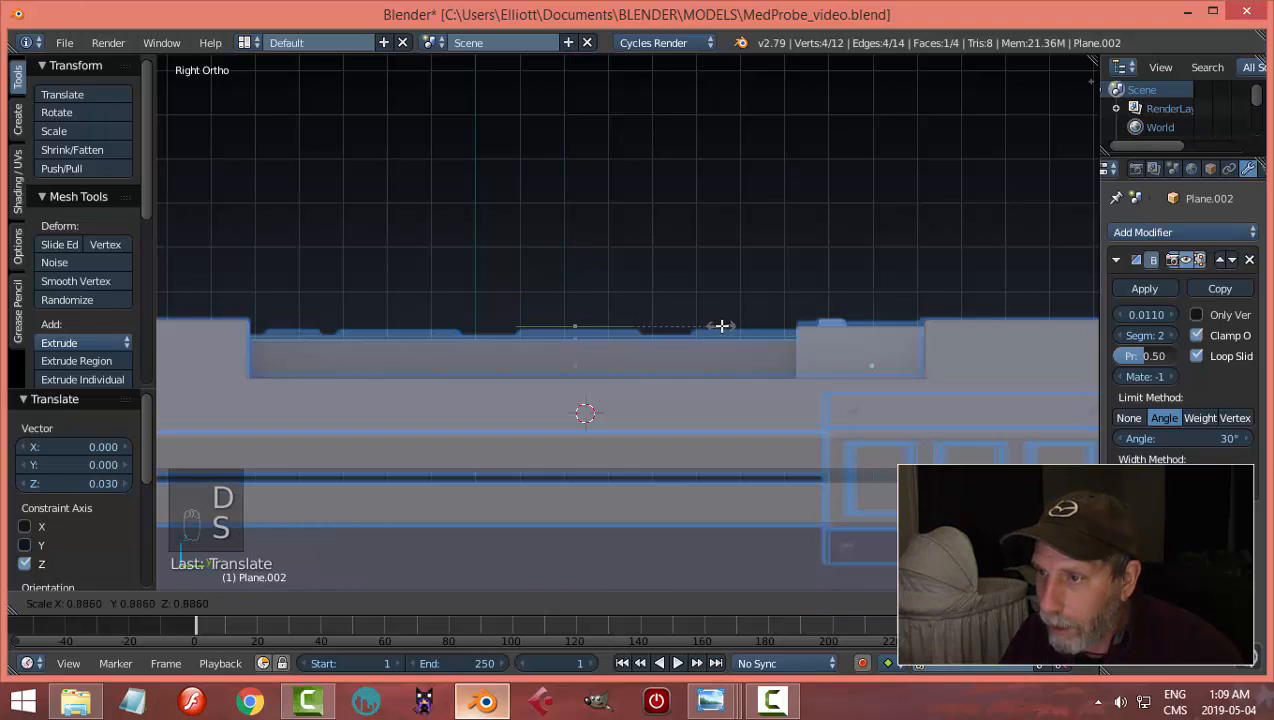
click(722, 326)
drag(650, 326, 651, 324)
drag(577, 266, 579, 261)
drag(579, 261, 580, 264)
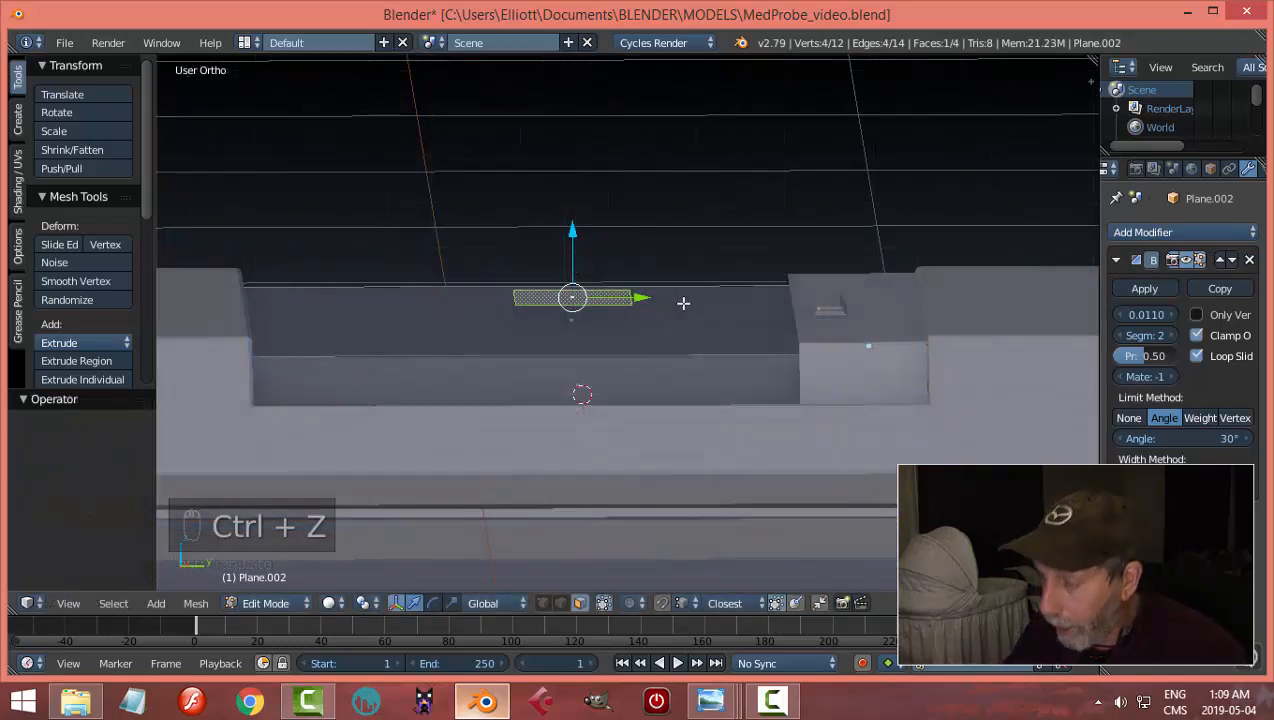
key(KP_3)
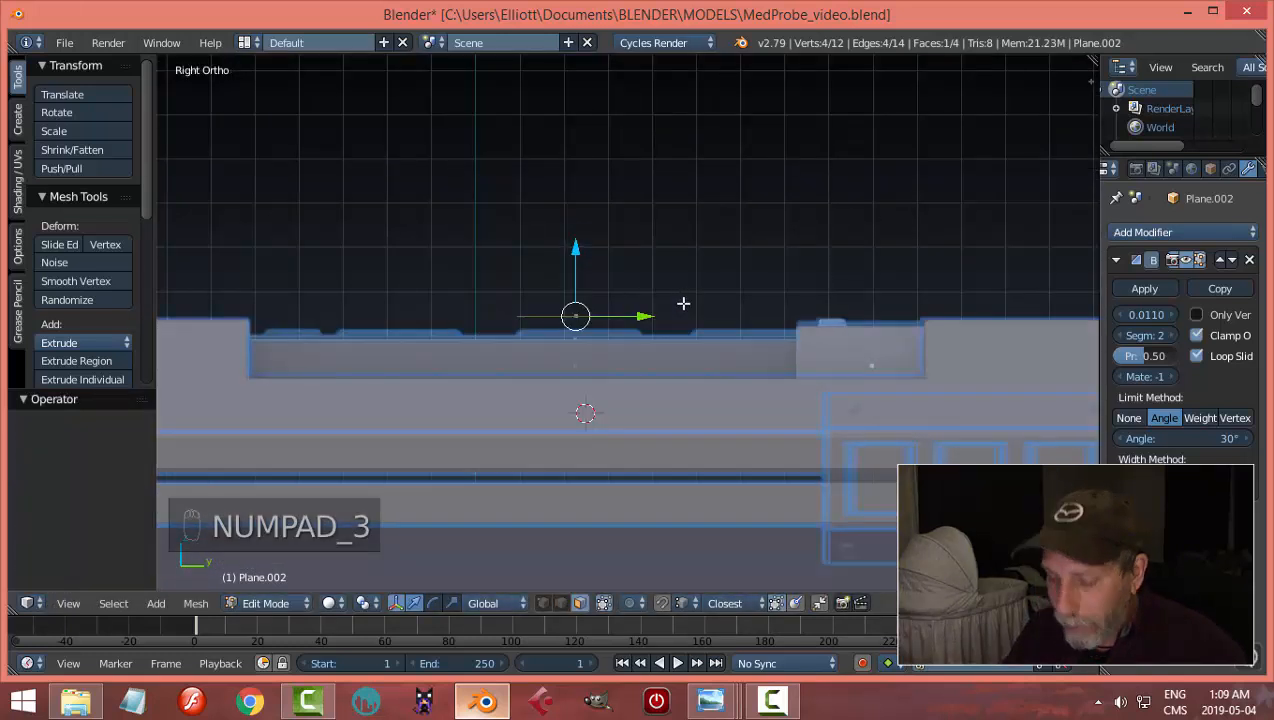
Step: Separate the selected face into its own object and return to Object Mode
key(p)
key(p)
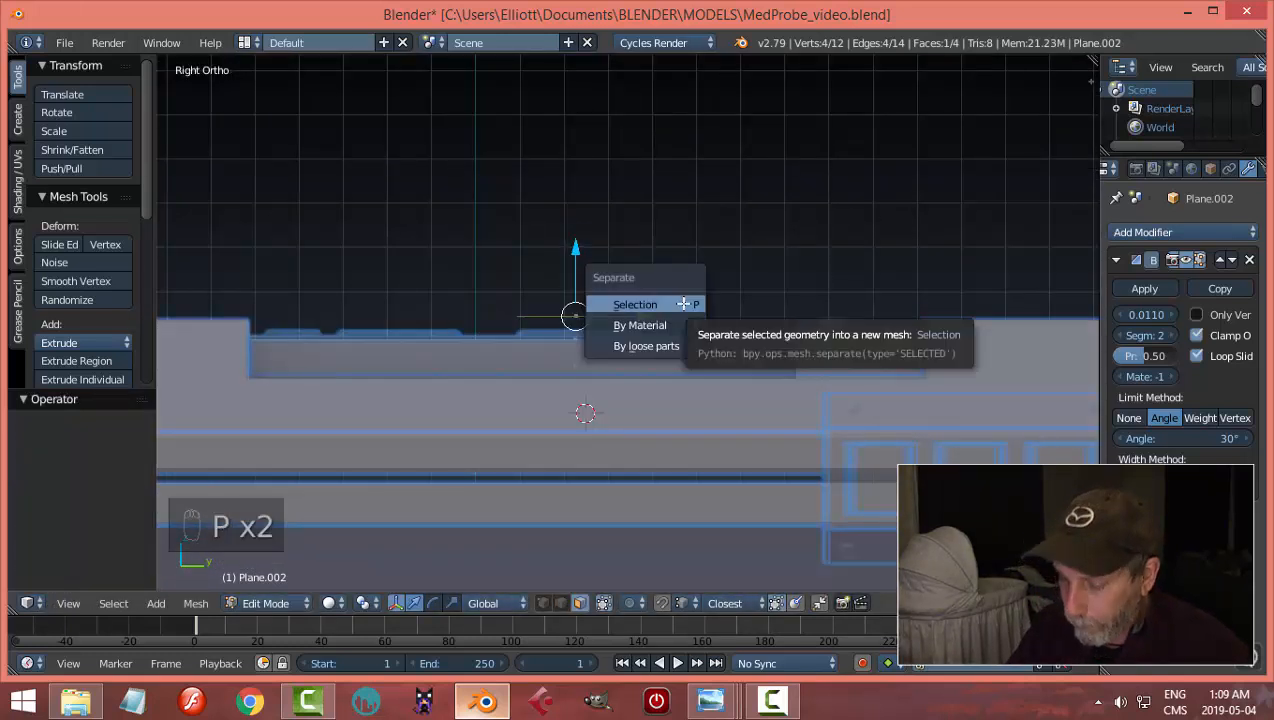
click(682, 302)
key(Tab)
click(545, 264)
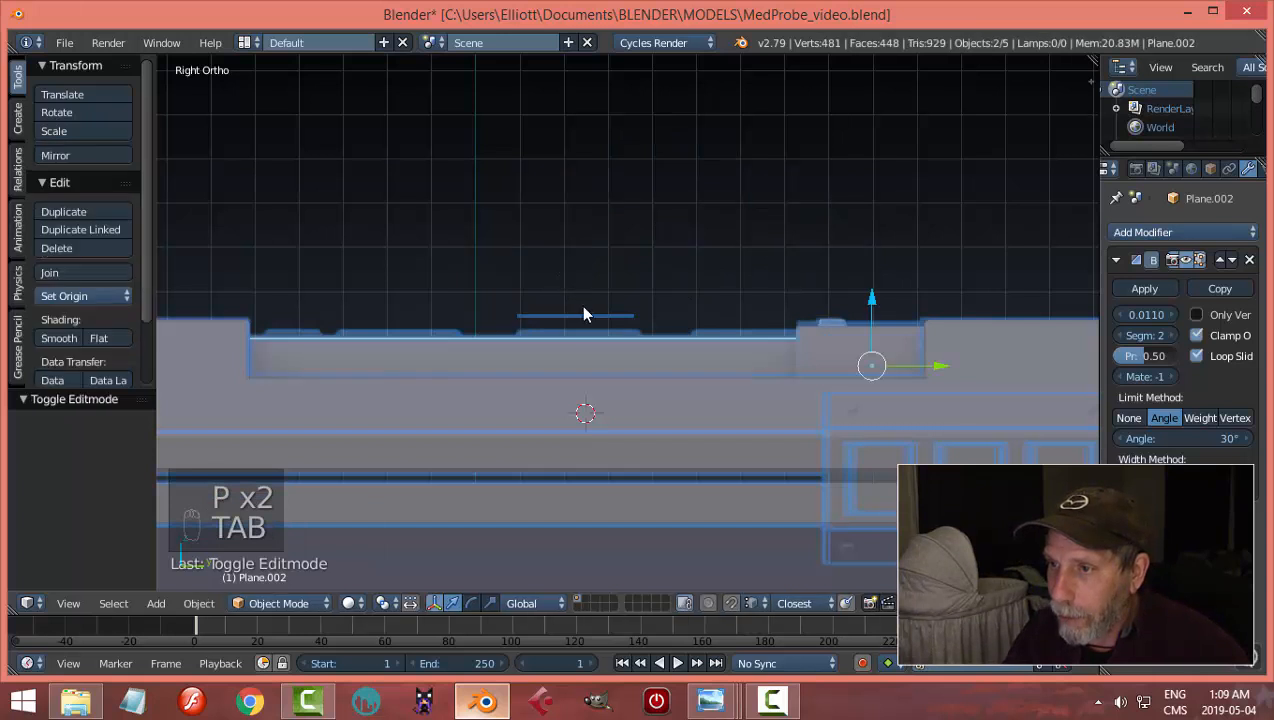
Step: Select the separated face and set its origin to its geometry
right_click(590, 315)
click(84, 295)
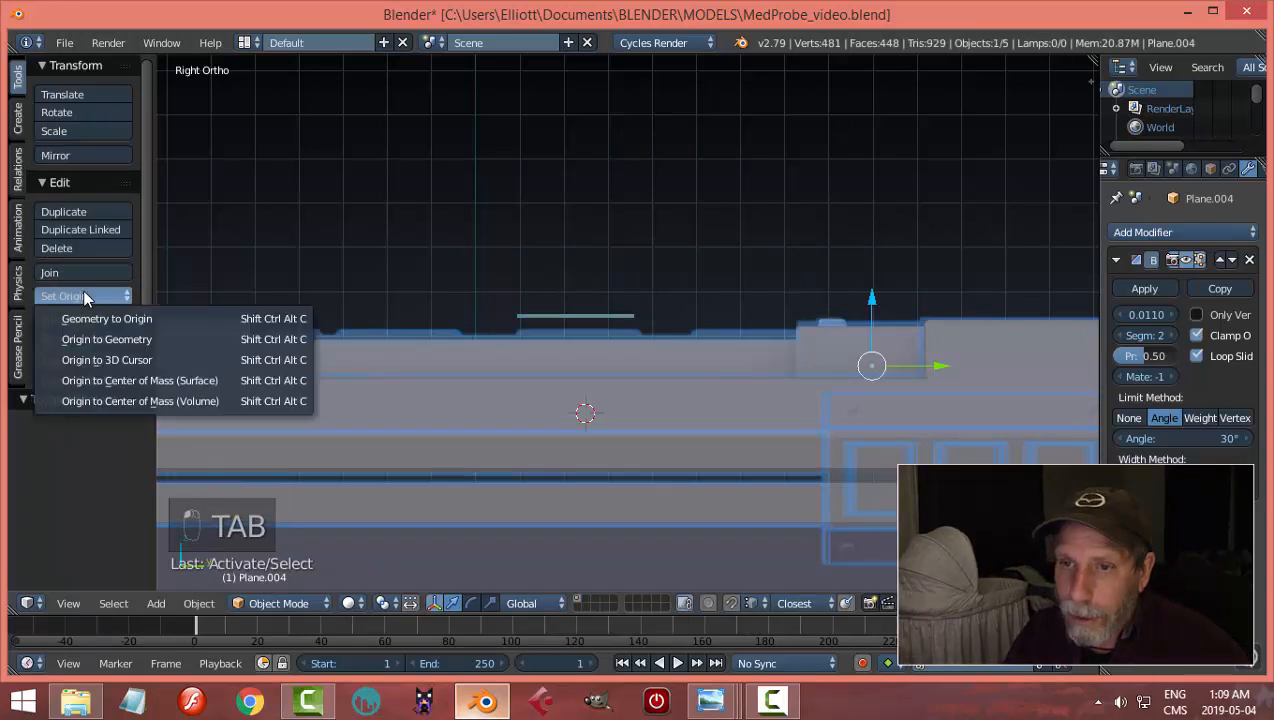
click(262, 339)
middle_drag(262, 339, 448, 304)
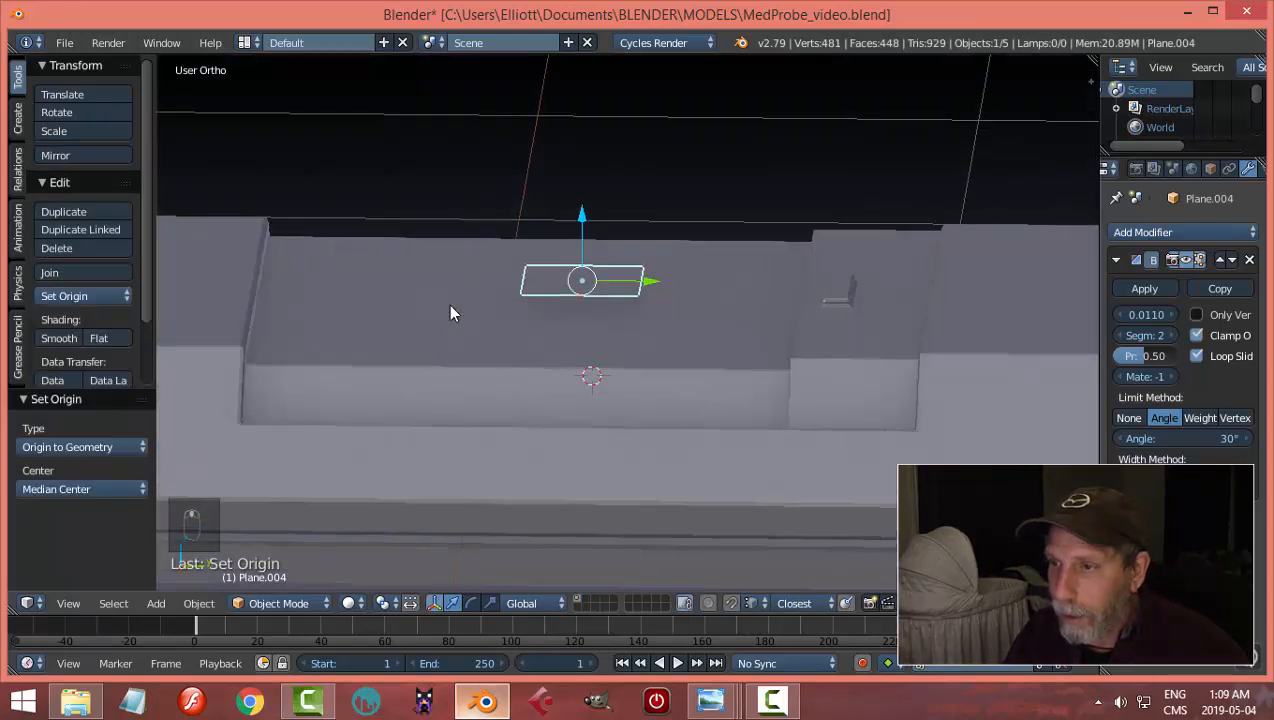
Step: Extrude the separated face in Edit Mode and raise the new face about 0.041 along Z
key(Tab)
click(813, 352)
key(a)
key(a)
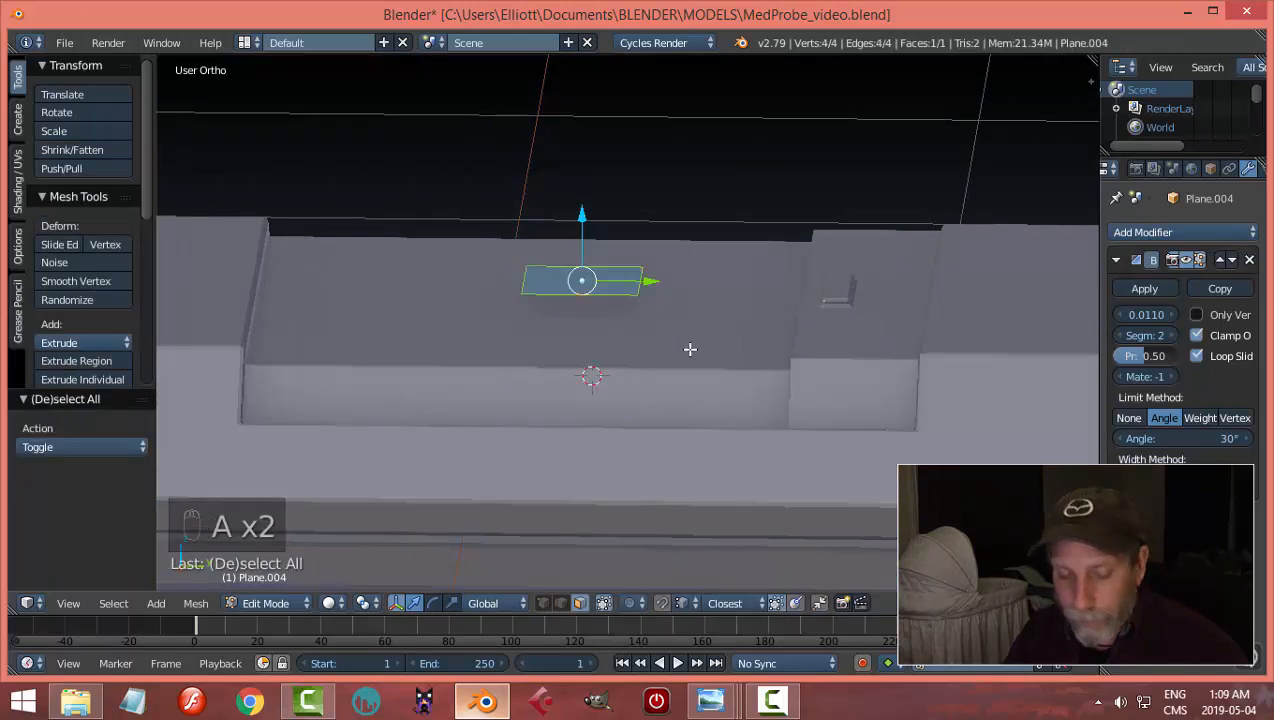
middle_drag(680, 349, 687, 336)
key(e)
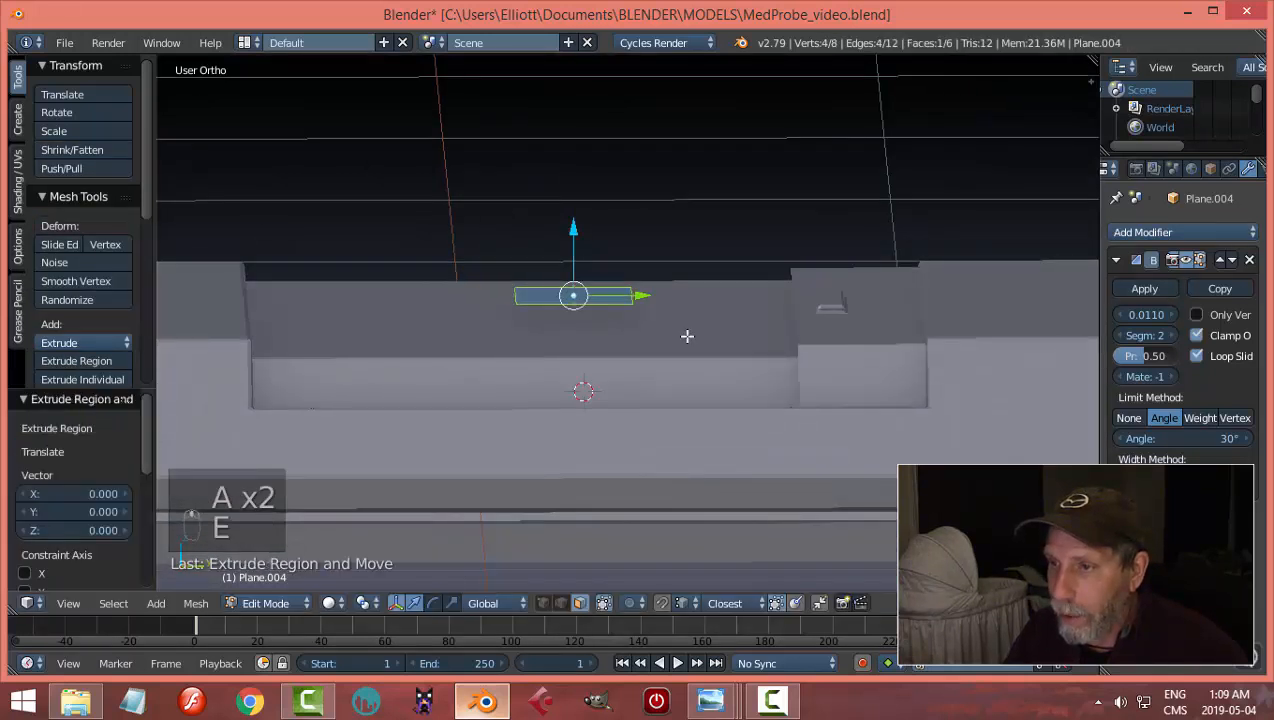
drag(584, 243, 587, 222)
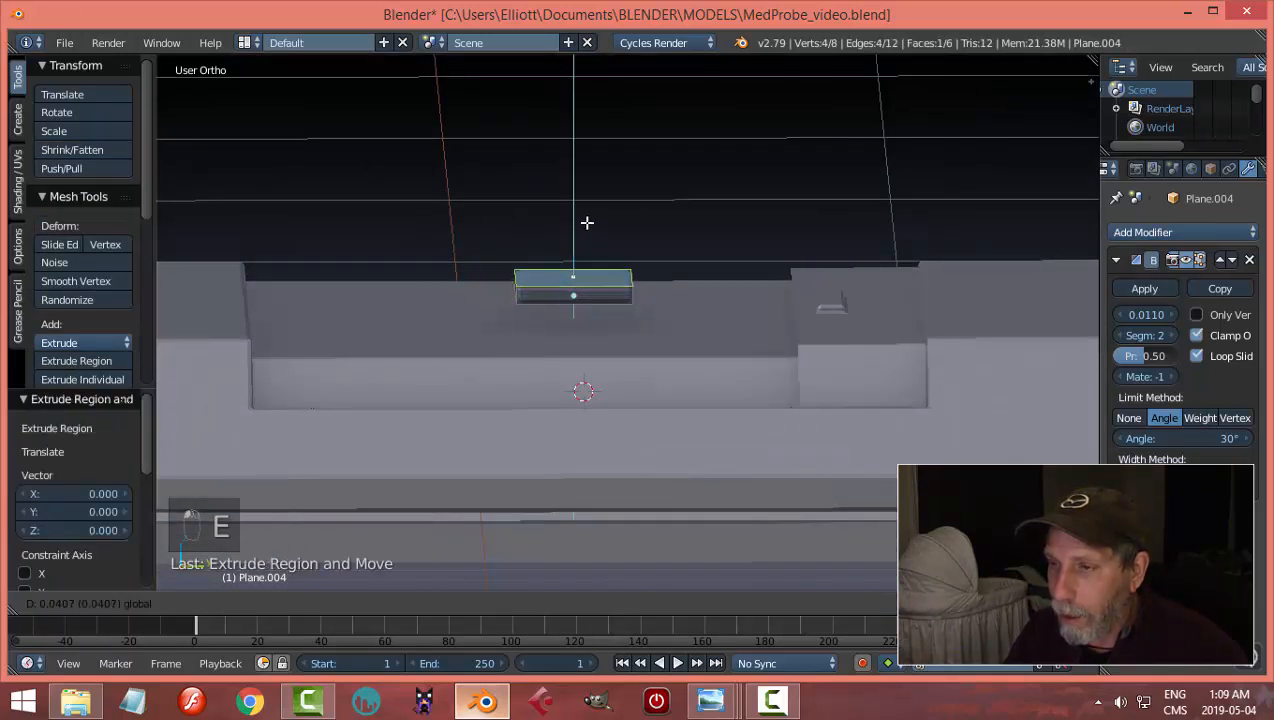
click(587, 222)
Step: Select the underside face of the extruded block and delete it
key(KP_3)
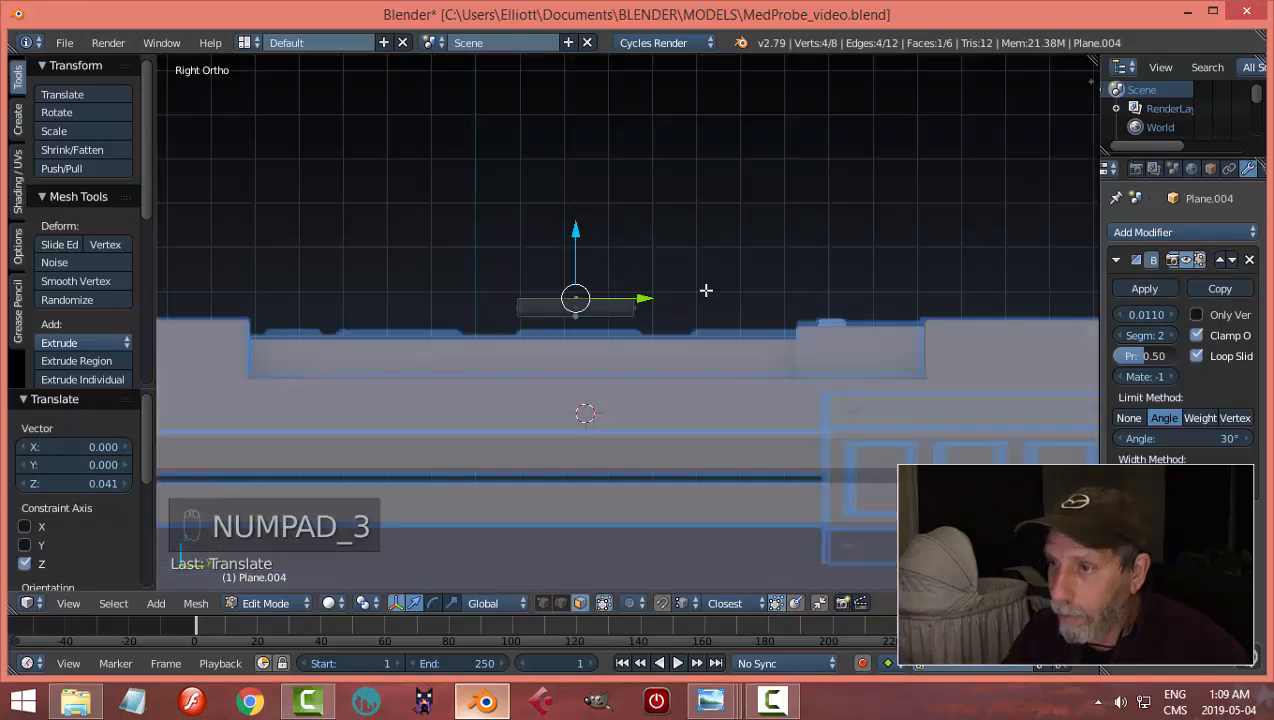
key(a)
key(a)
key(a)
scroll(553, 274, up, 2)
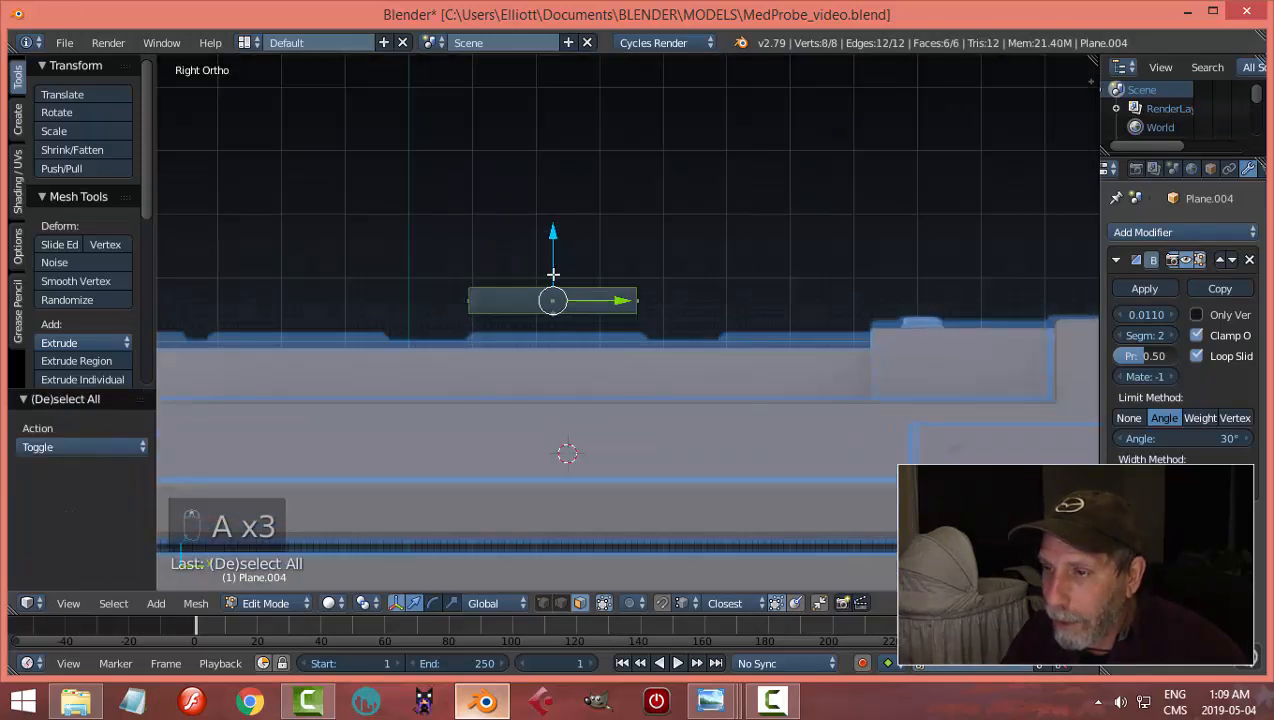
middle_drag(589, 313, 611, 333)
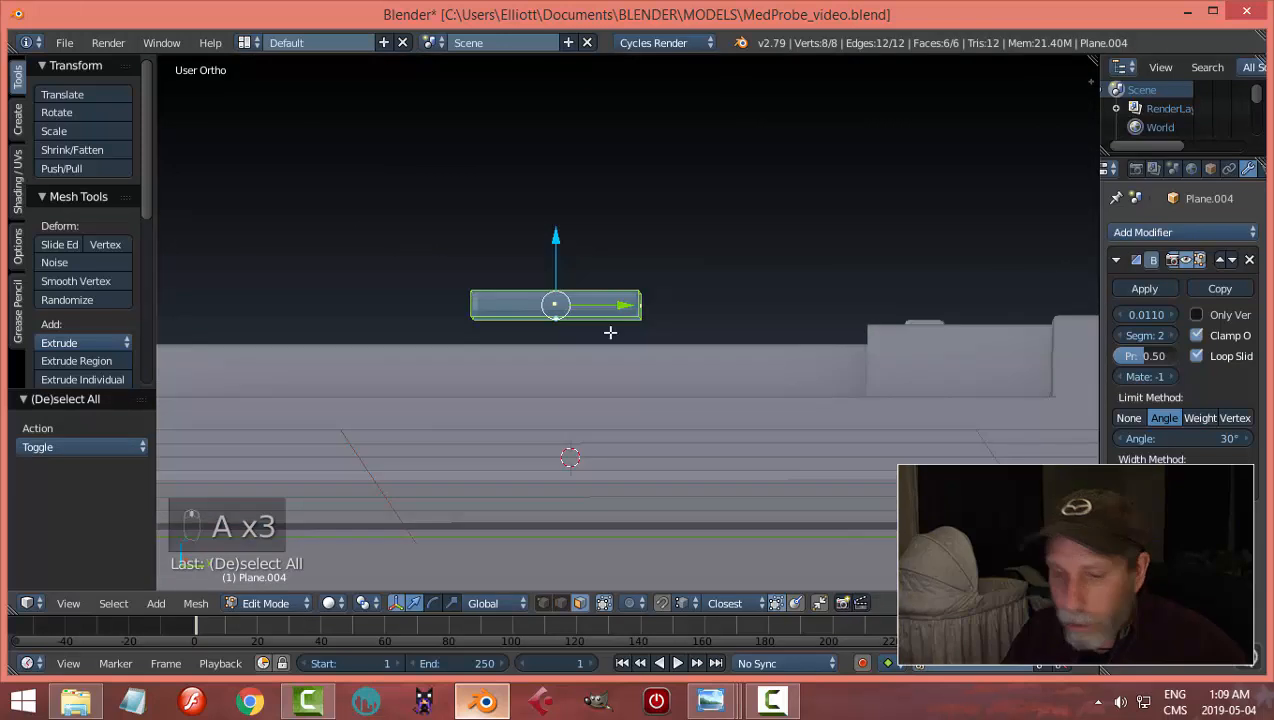
key(a)
right_click(584, 318)
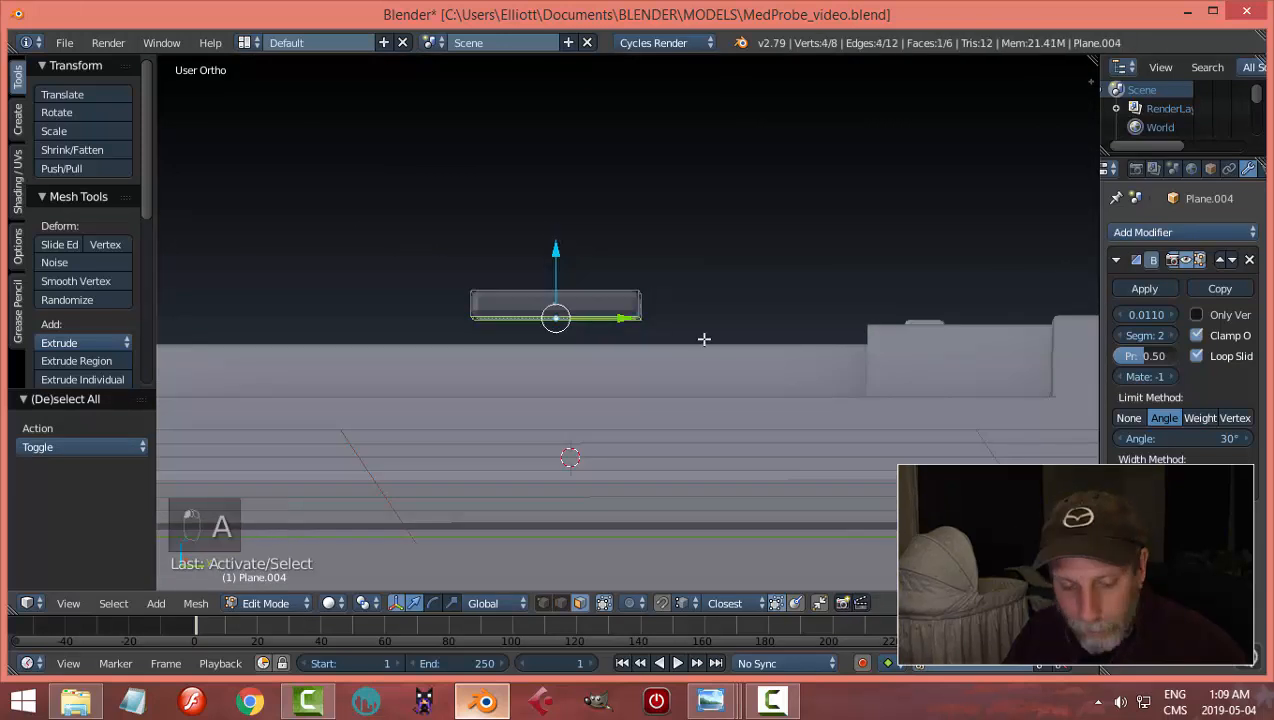
key(x)
click(704, 339)
Step: Select the whole block and scale it to about 0.644 along Z from the right view
key(a)
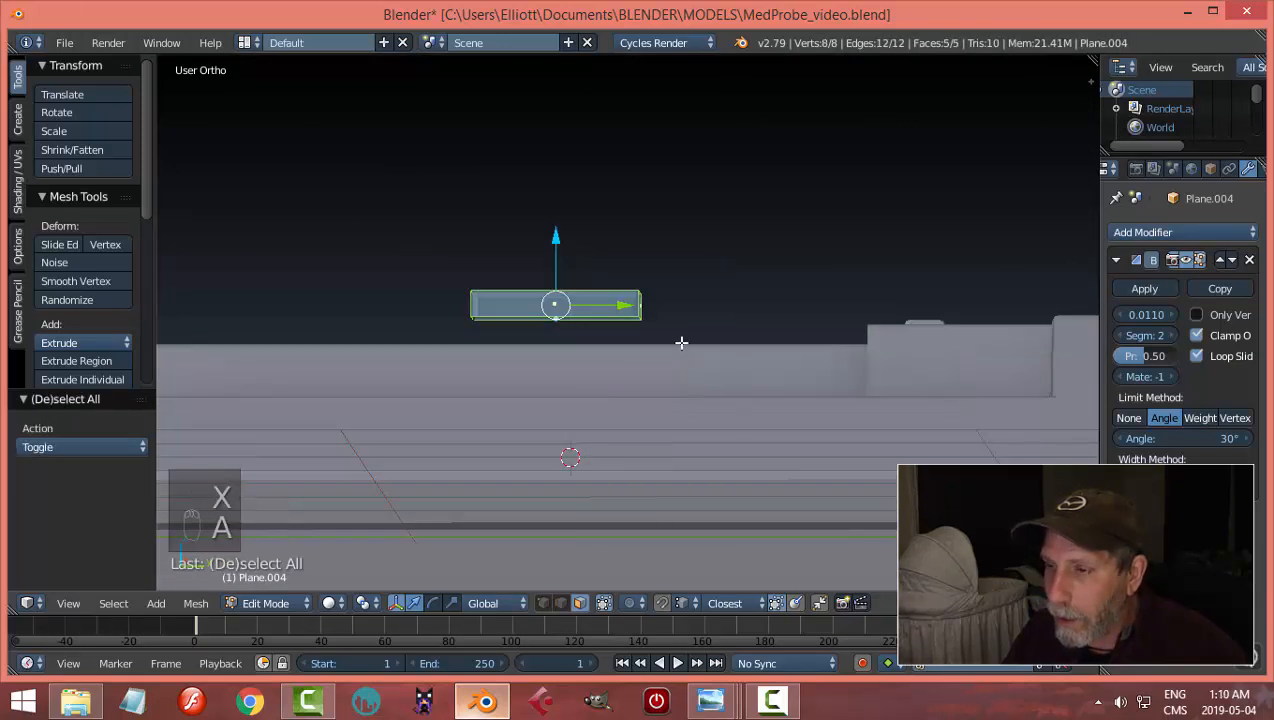
middle_drag(701, 337, 690, 349)
key(KP_3)
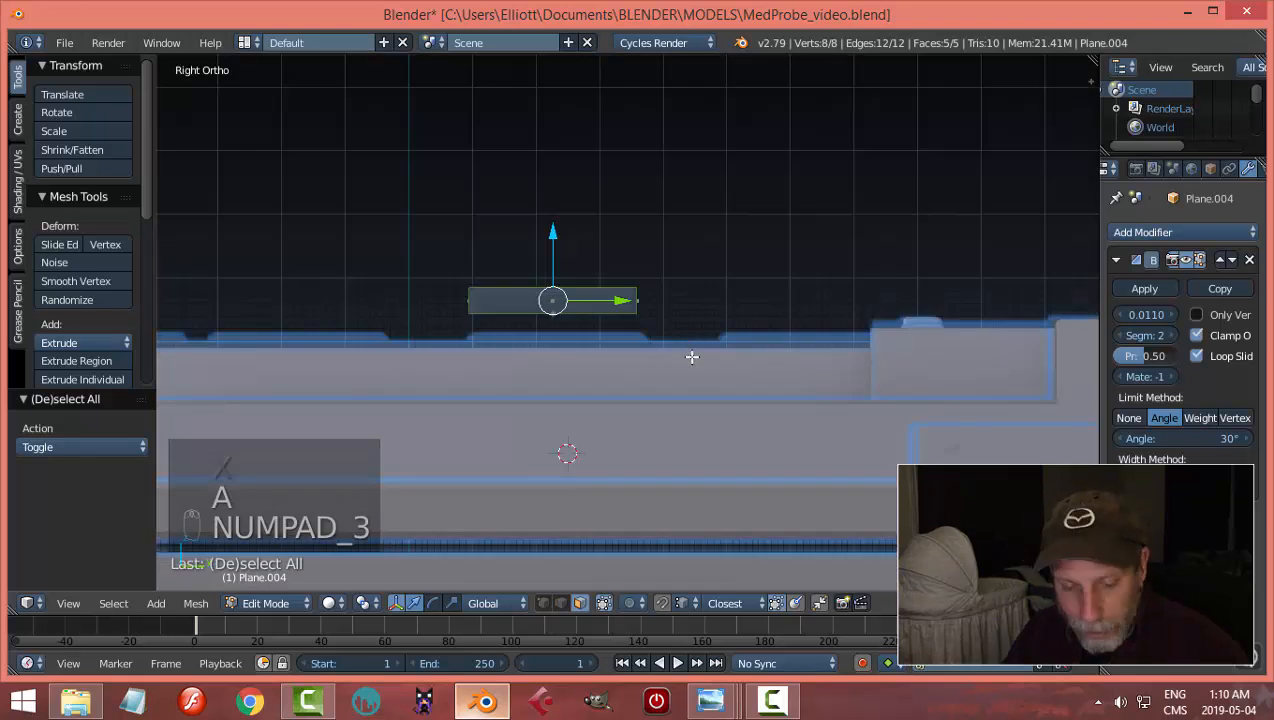
key(s)
click(643, 335)
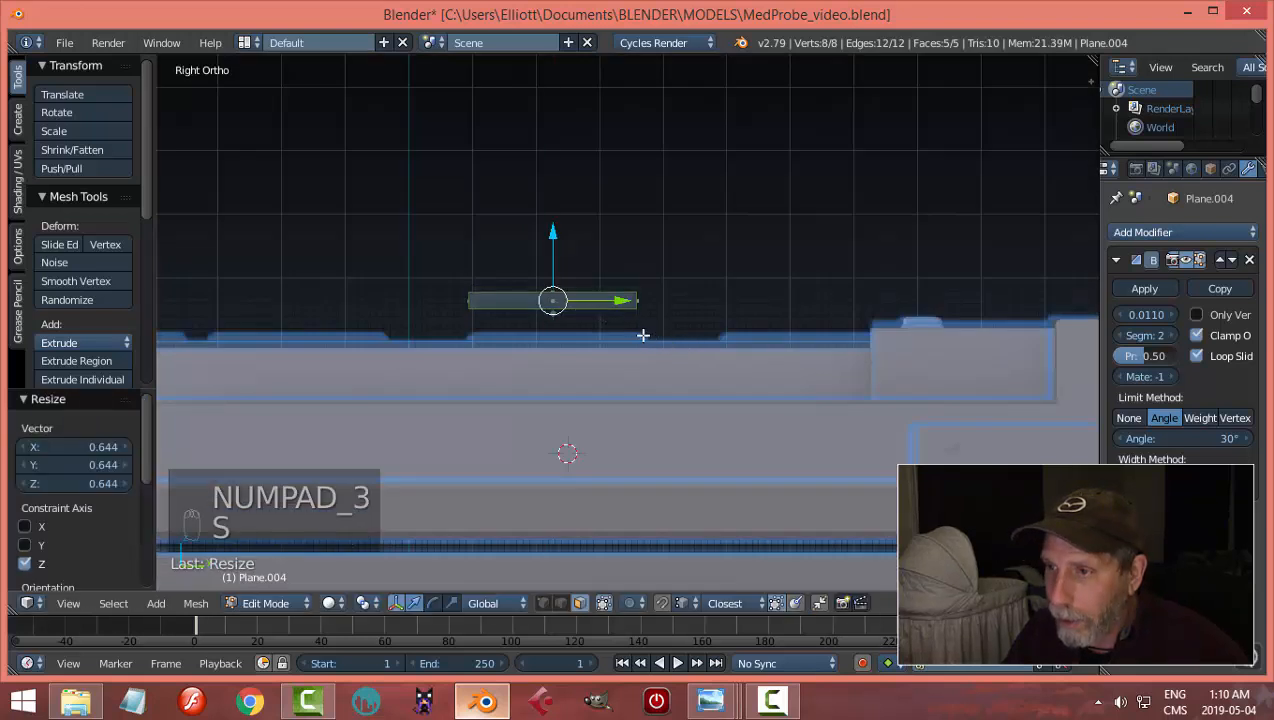
Step: Lower the block about 0.059 and another 0.006 along Z onto the recess floor, and shift it about 0.004 along Y
key(g)
key(z)
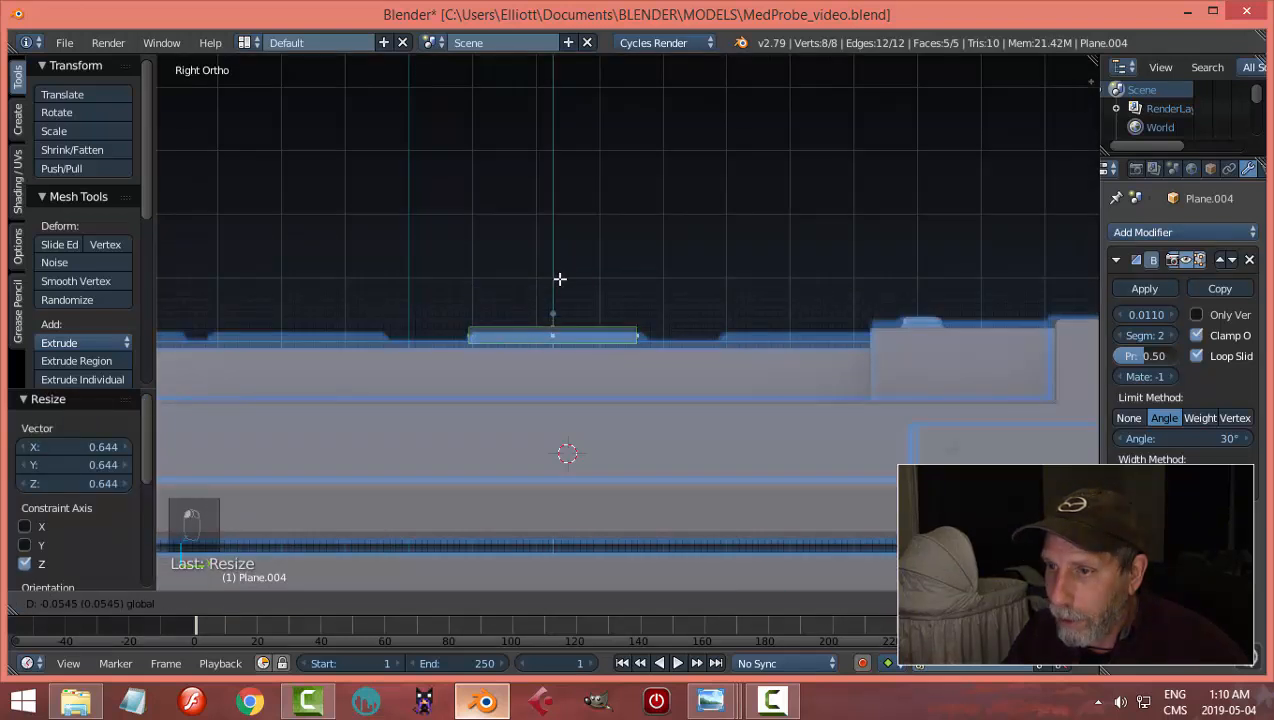
click(560, 280)
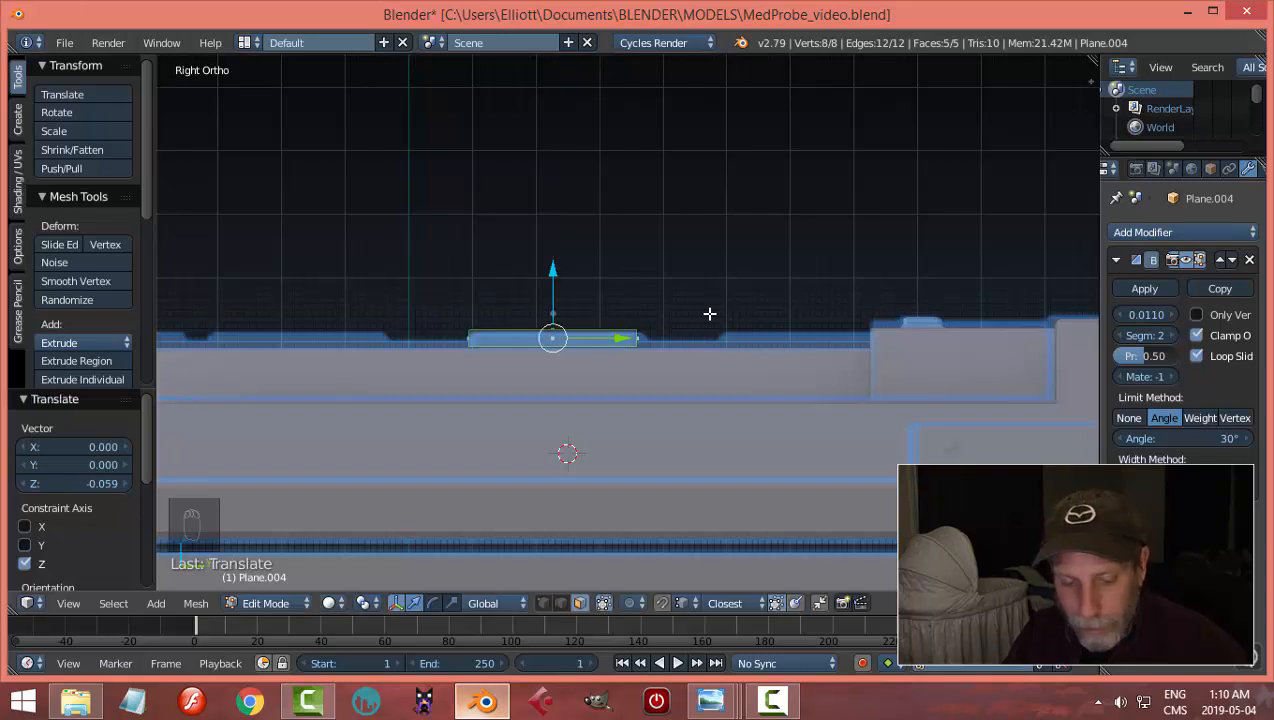
key(z)
mouse_move(665, 313)
middle_down()
mouse_move(776, 378)
mouse_move(787, 368)
middle_up()
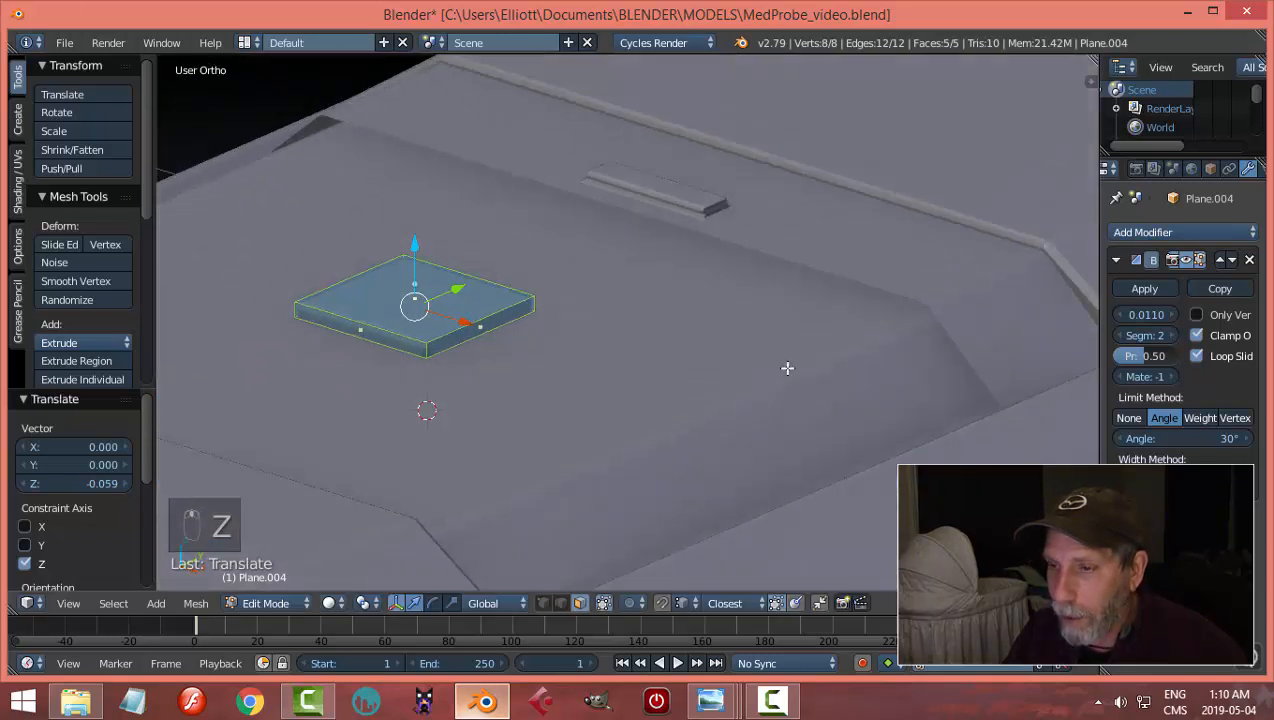
drag(417, 244, 423, 257)
key(KP_3)
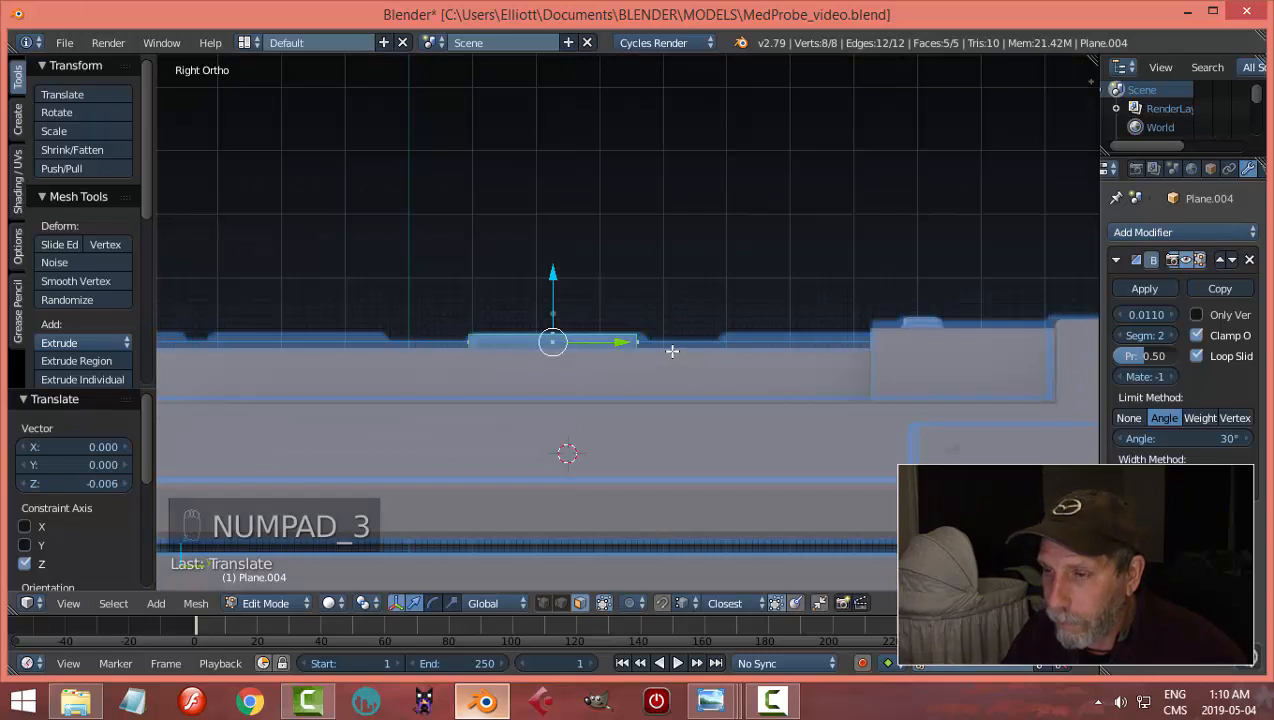
drag(627, 342, 671, 343)
middle_drag(750, 325, 813, 401)
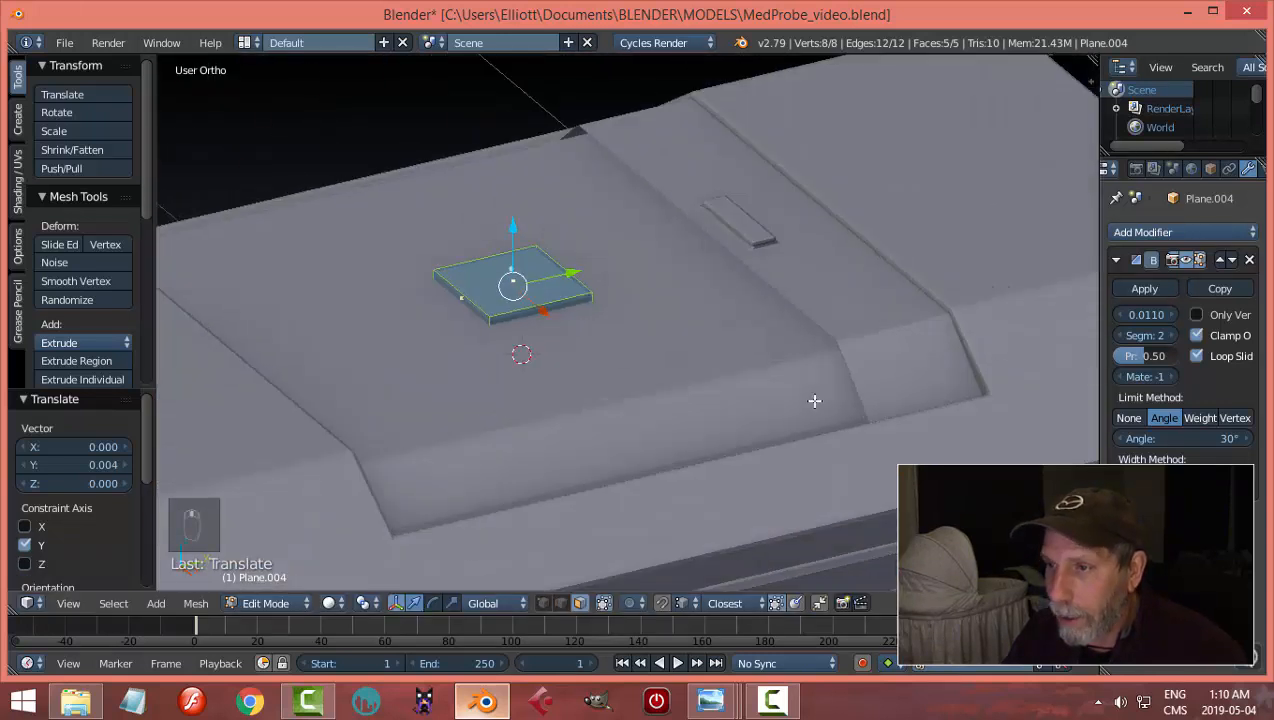
Step: Return to Object Mode and set the block's origin to its geometry
key(Tab)
click(652, 381)
middle_drag(719, 386, 870, 400)
click(104, 300)
click(119, 328)
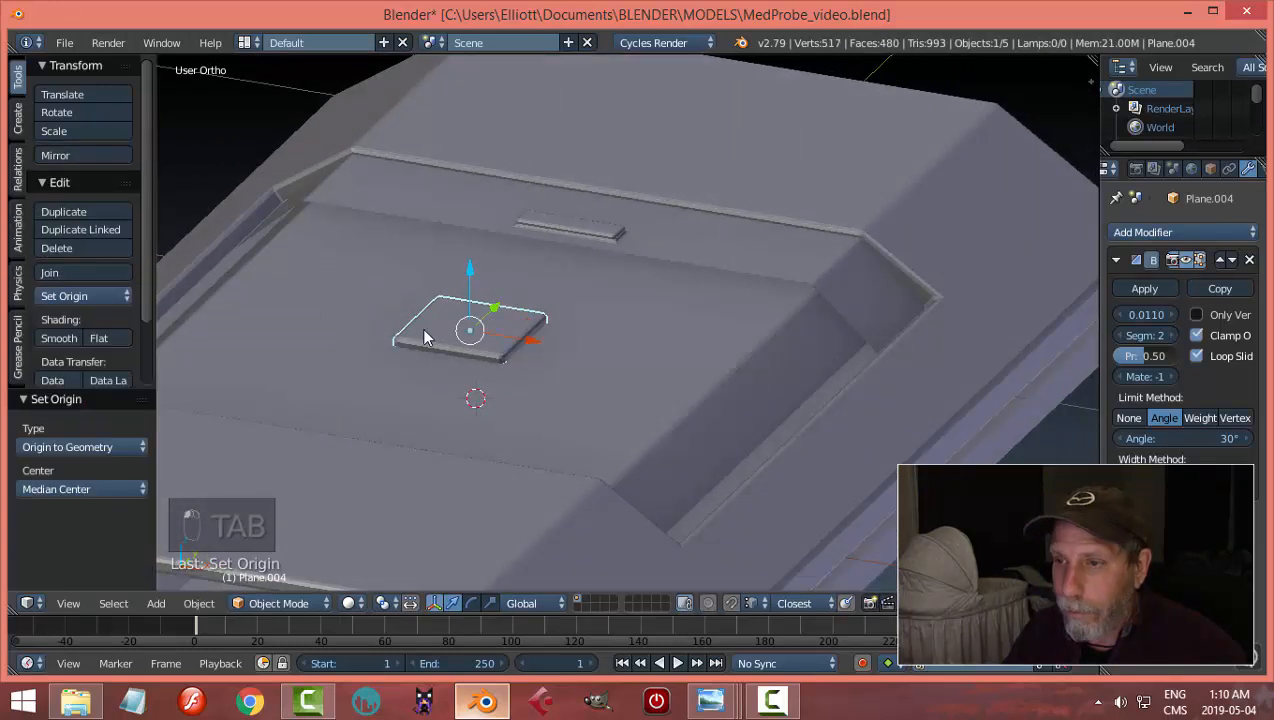
Step: Move the block about -0.410 along X and 0.303 along Y, plus another 0.092 along Y, against the raised strip
key(KP_7)
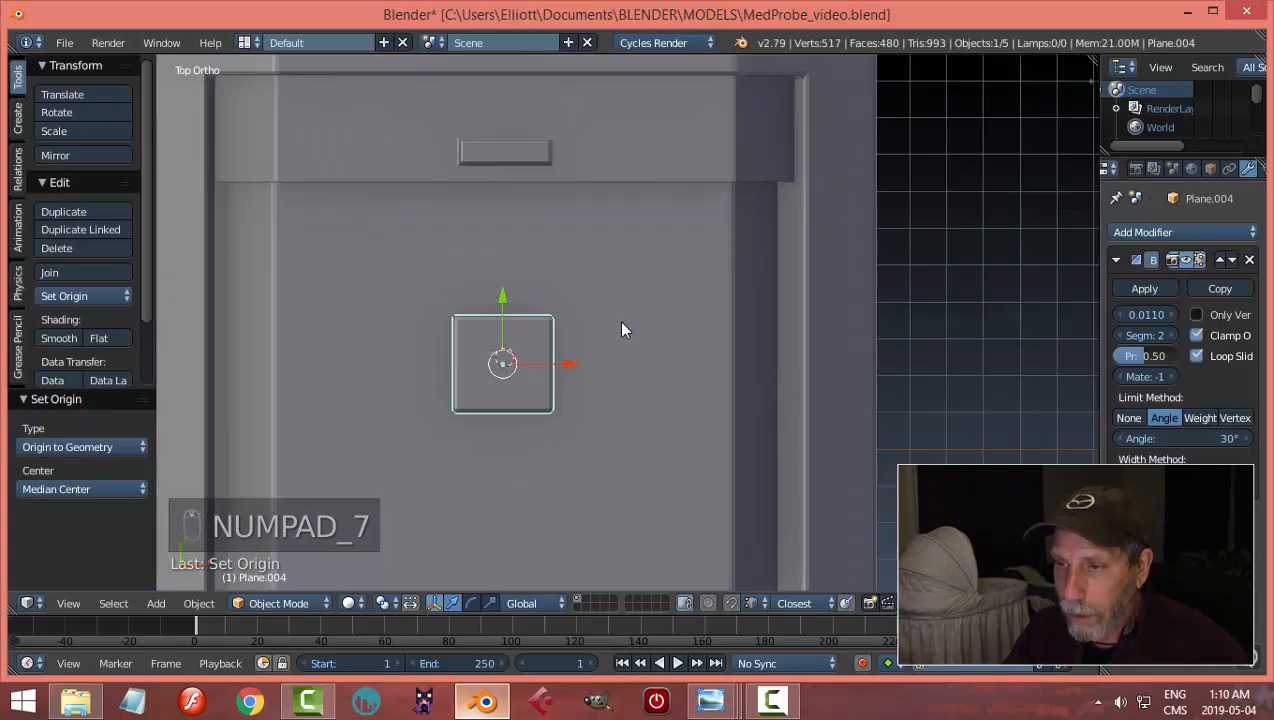
key(g)
click(470, 213)
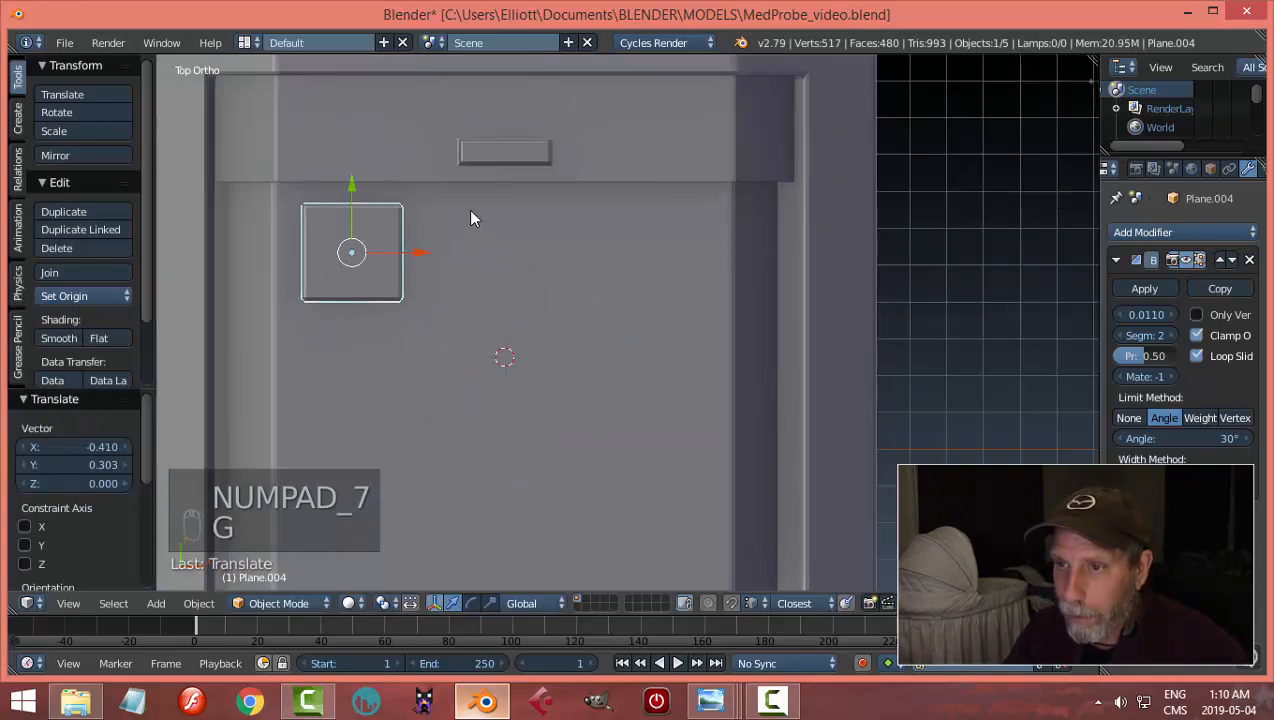
key(KP_3)
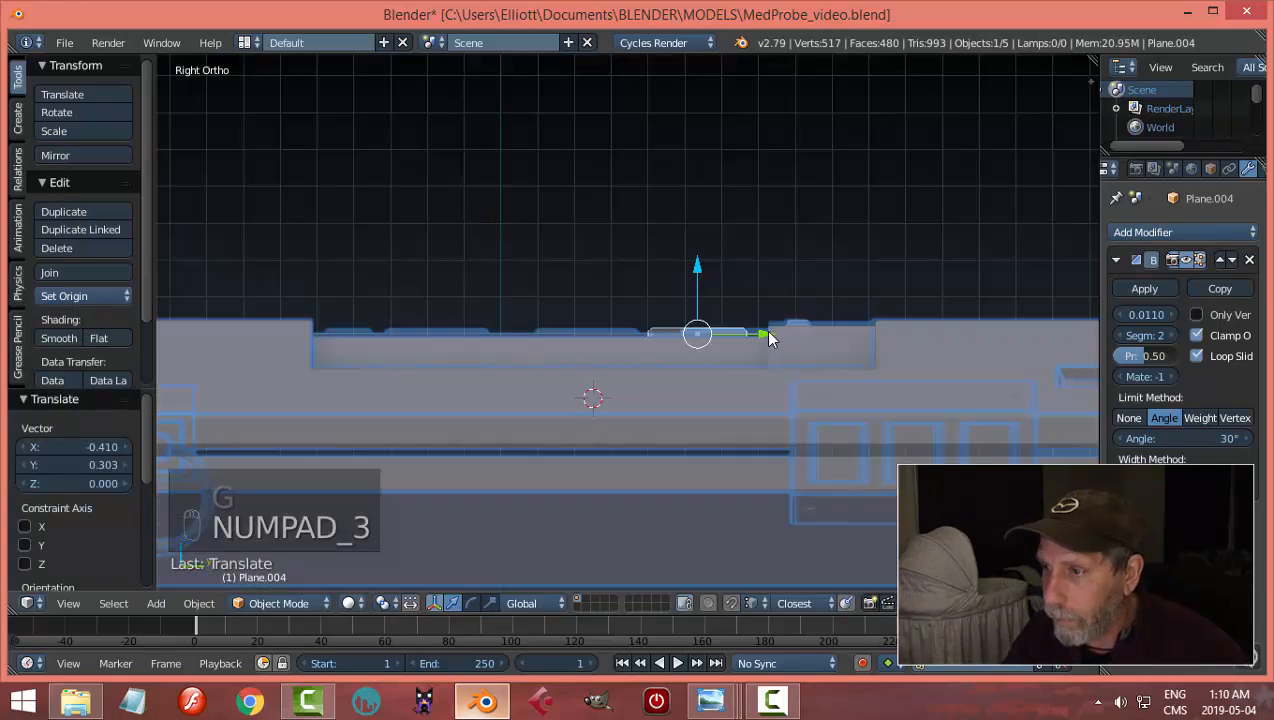
drag(766, 336, 799, 355)
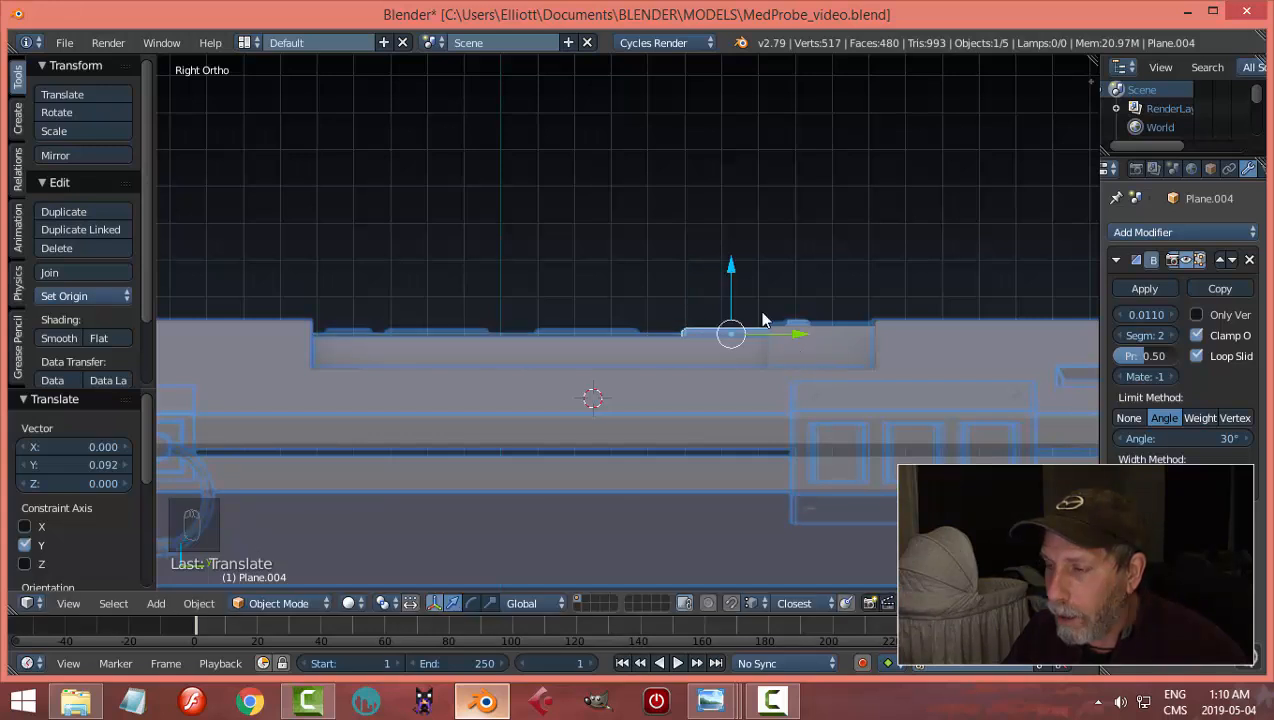
middle_drag(799, 355, 856, 362)
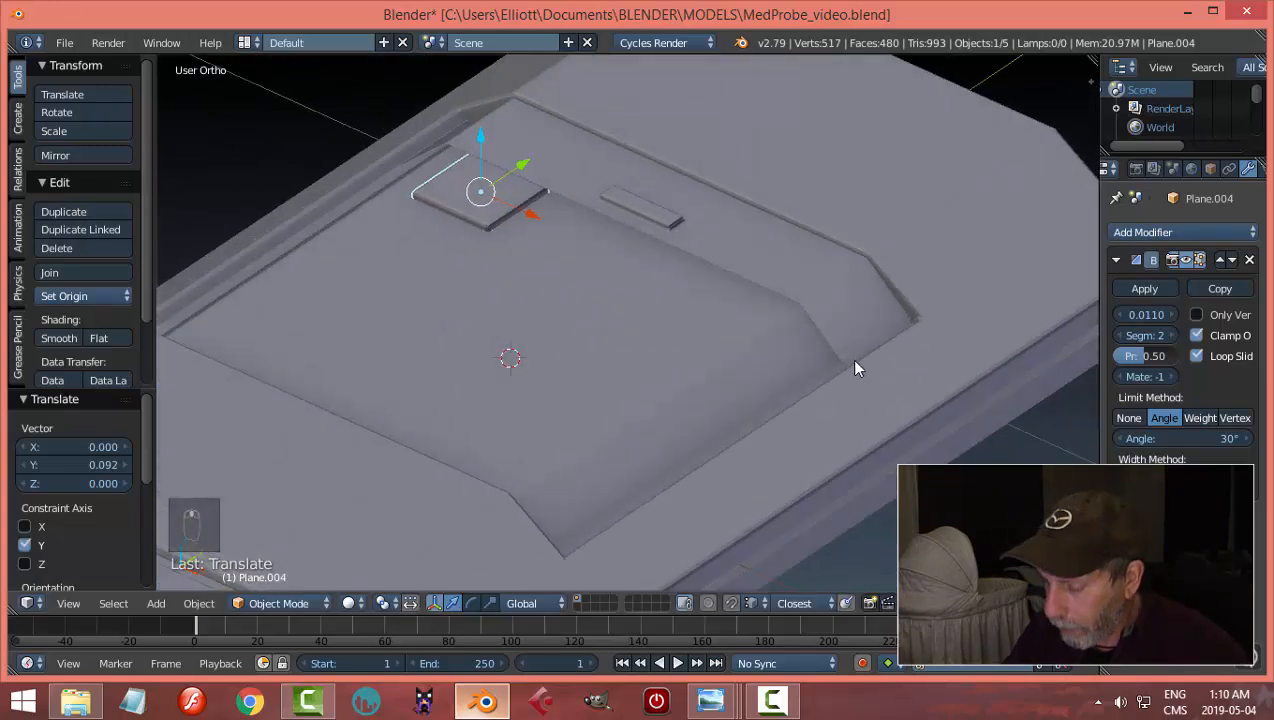
Step: Add an Array modifier to the block with a count of 3 and a relative X offset of 1.5
key(KP_7)
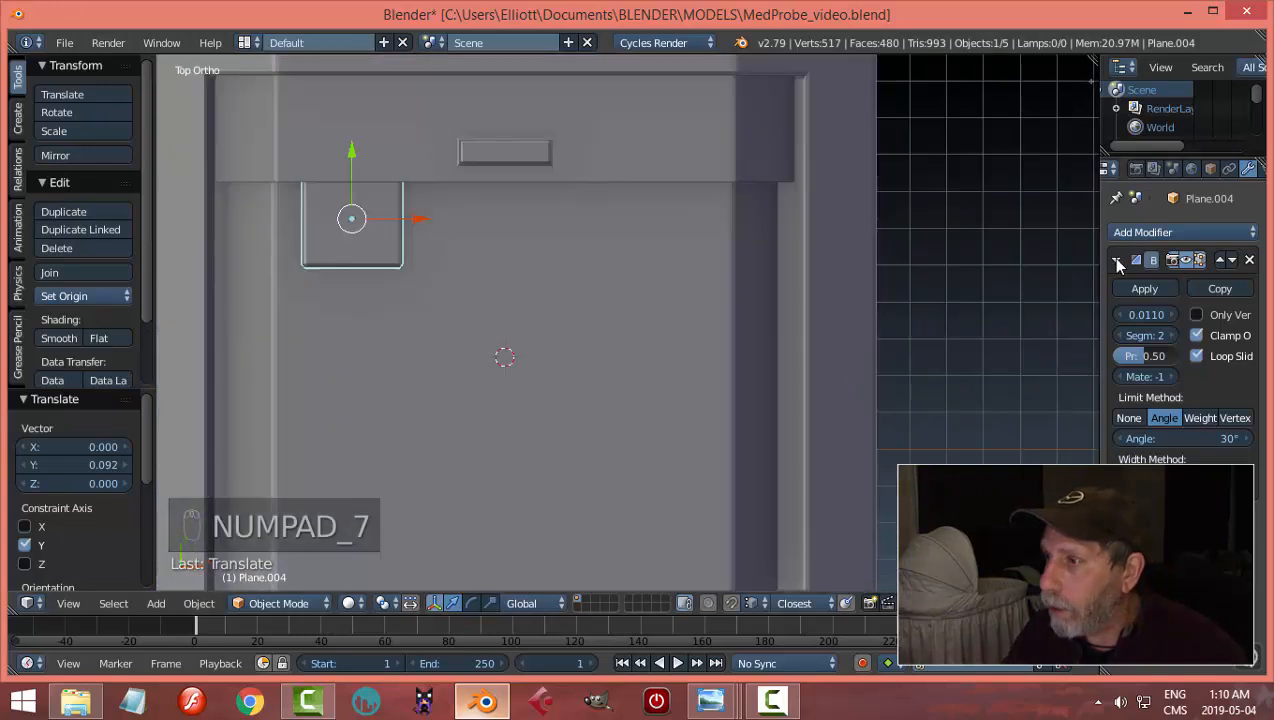
click(1135, 234)
click(928, 275)
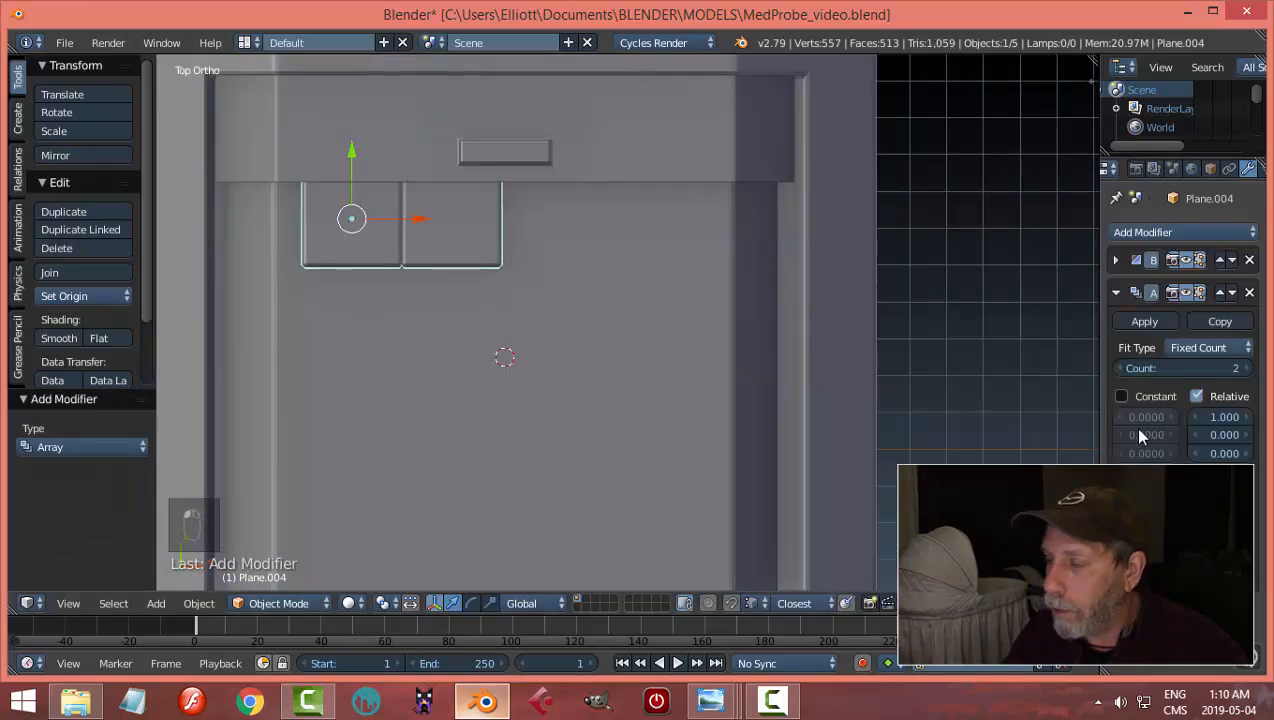
click(1216, 418)
text(1.4)
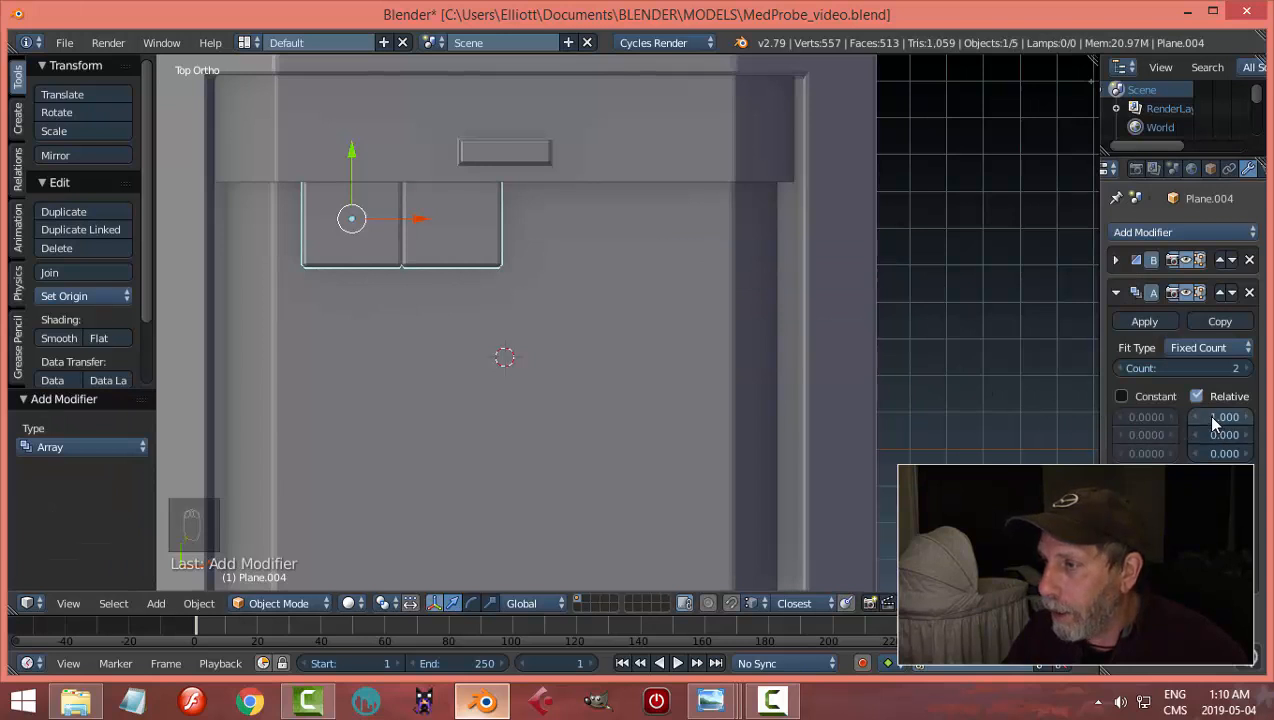
key(Return)
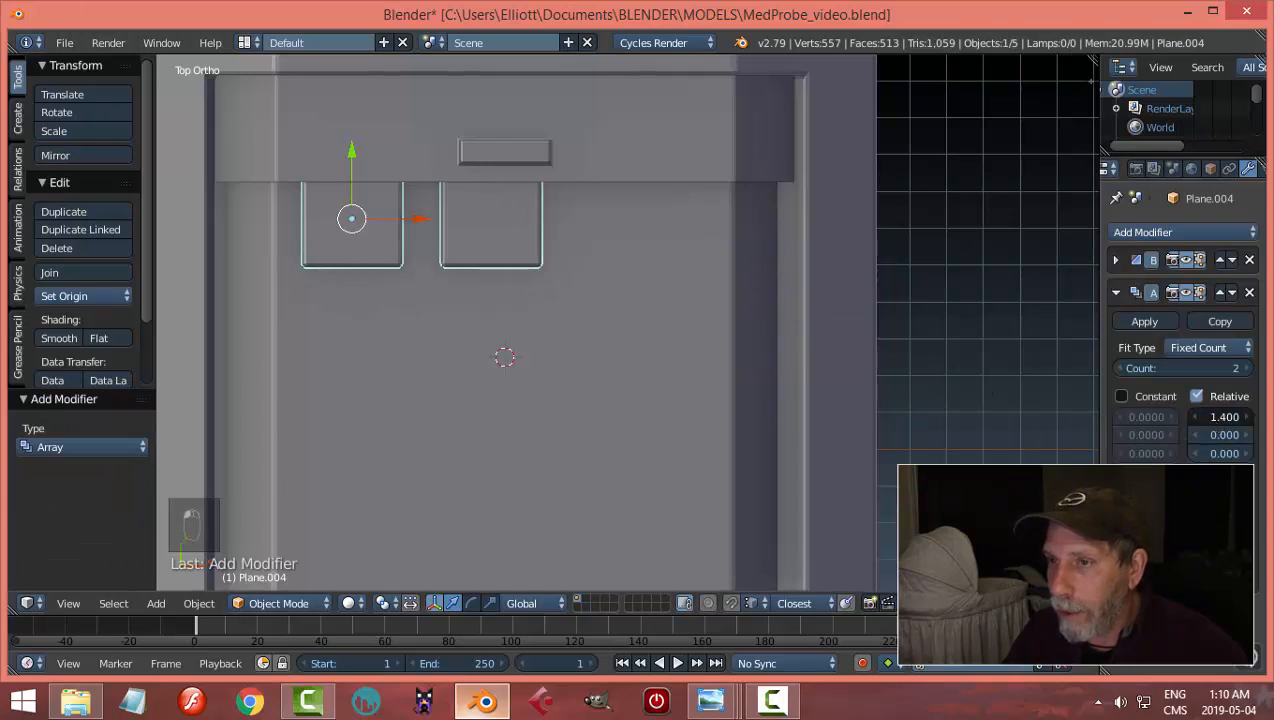
click(1247, 368)
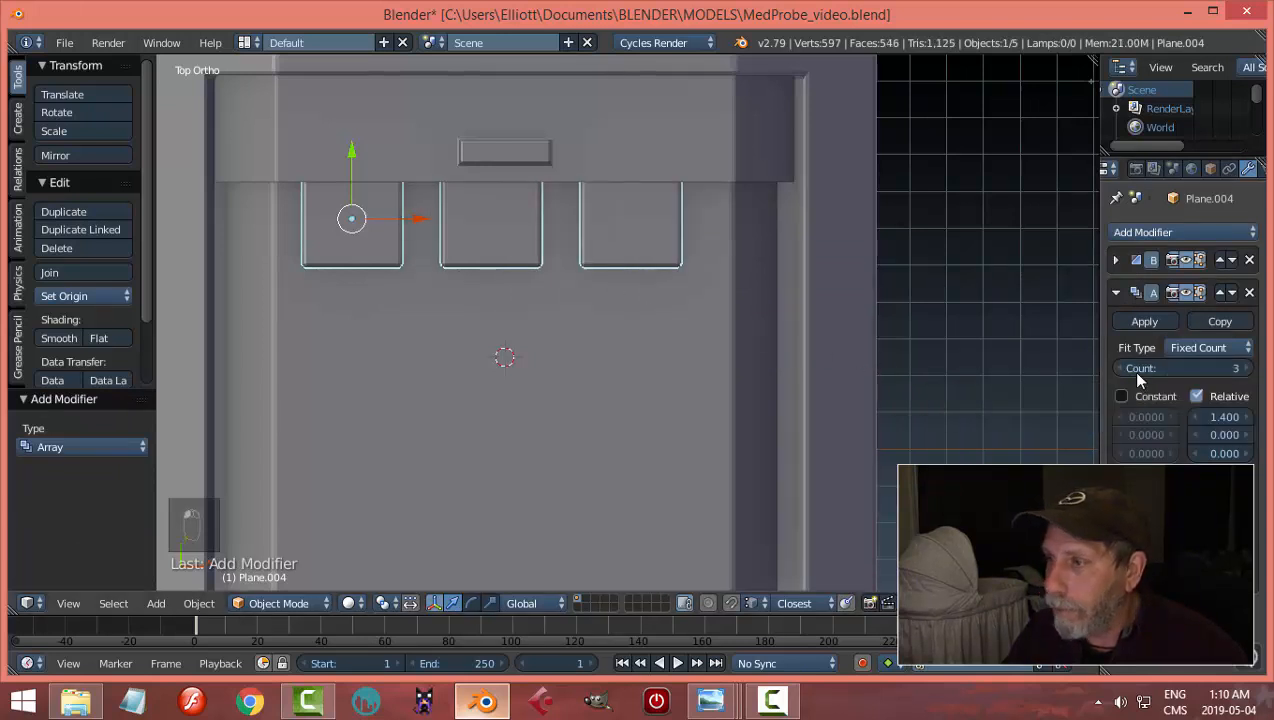
click(1242, 417)
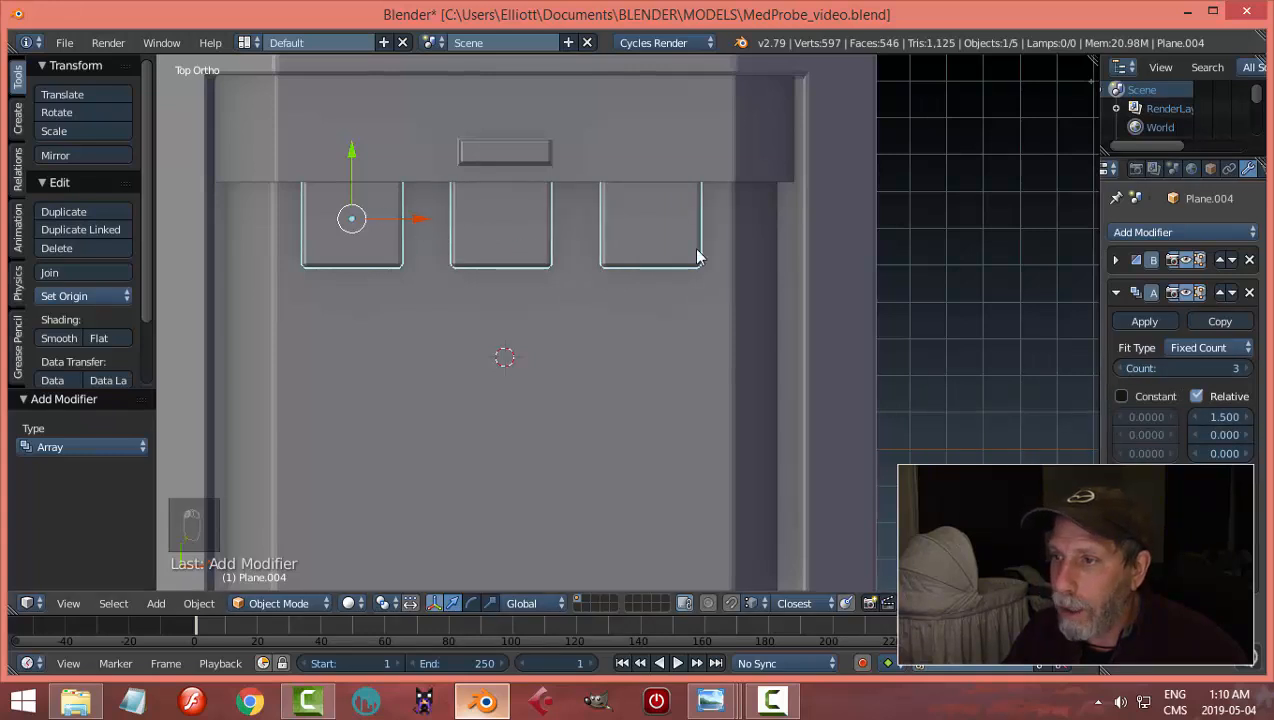
Step: Duplicate the row of blocks twice along Y from the right view, spaced about -0.392 and -0.407
scroll(793, 290, down, 2)
key(KP_3)
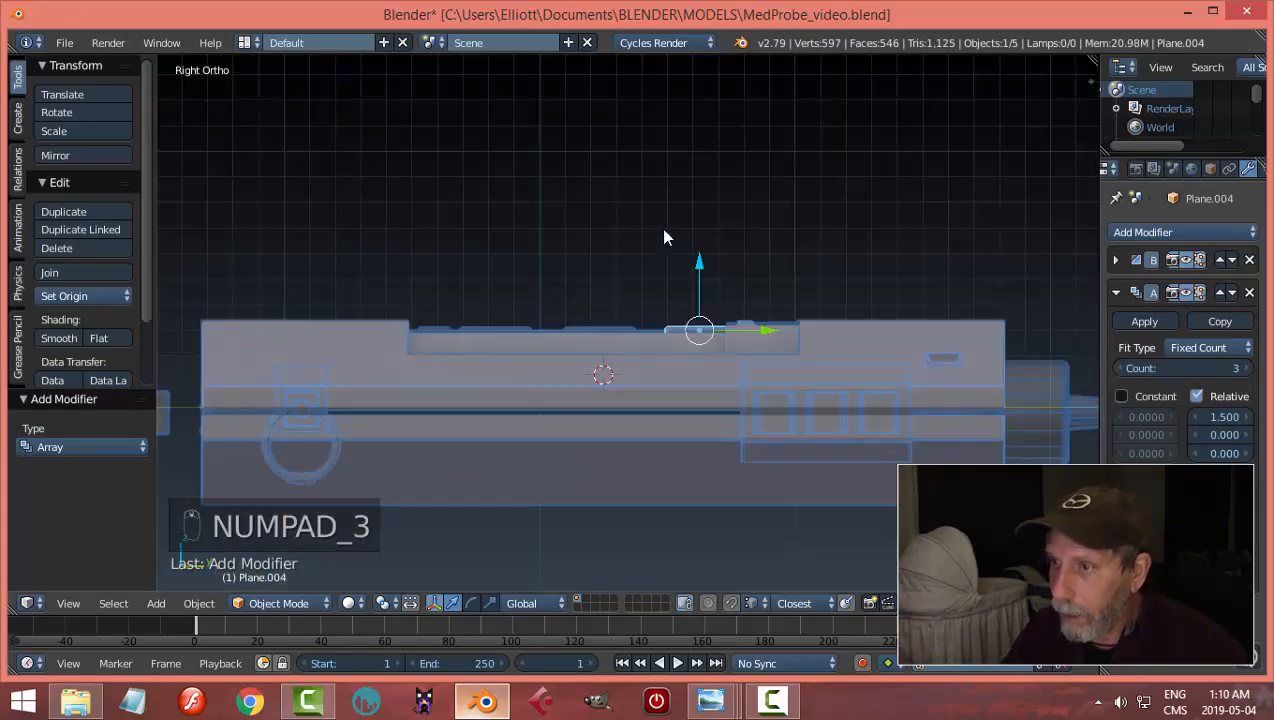
scroll(739, 367, up, 1)
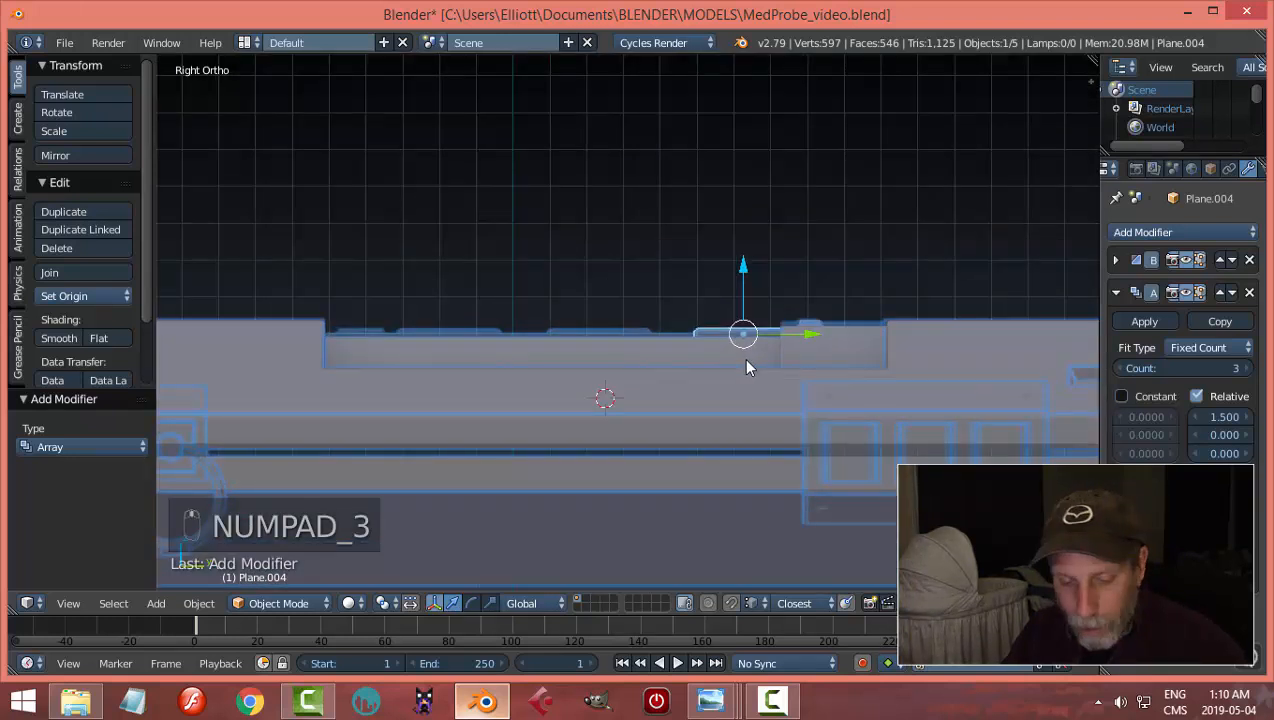
key(shift+d)
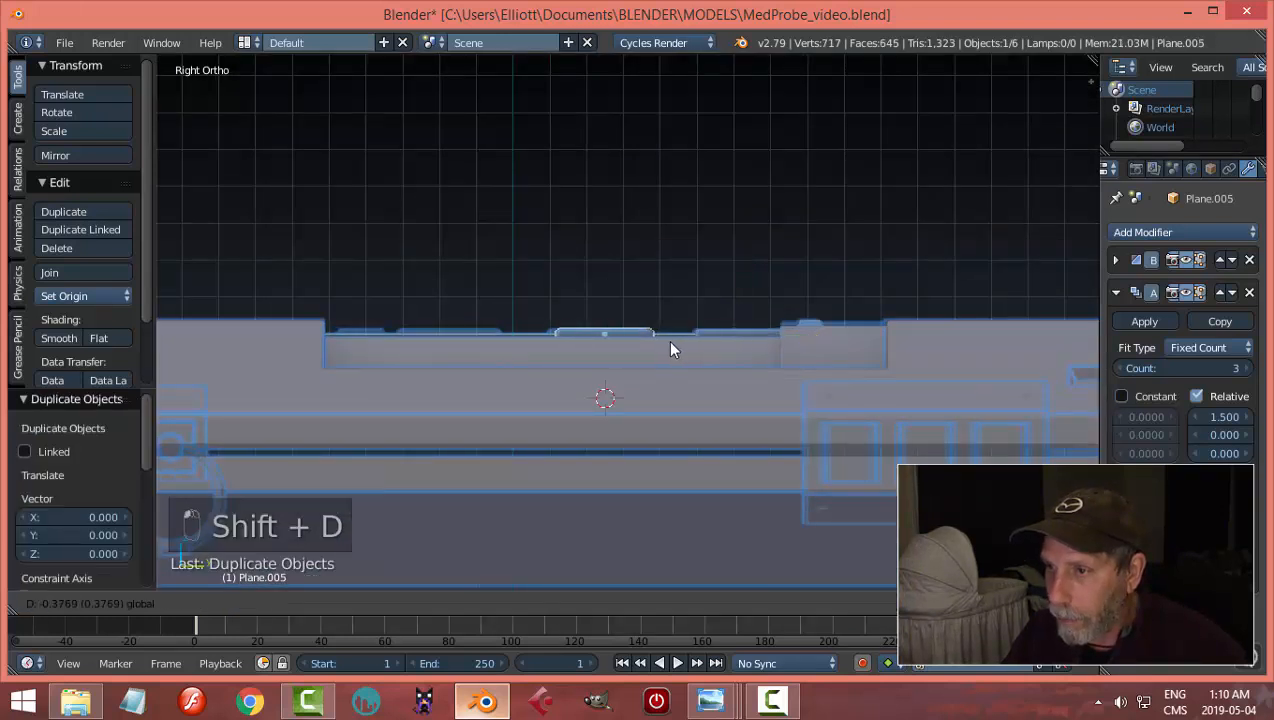
click(666, 345)
key(shift+d)
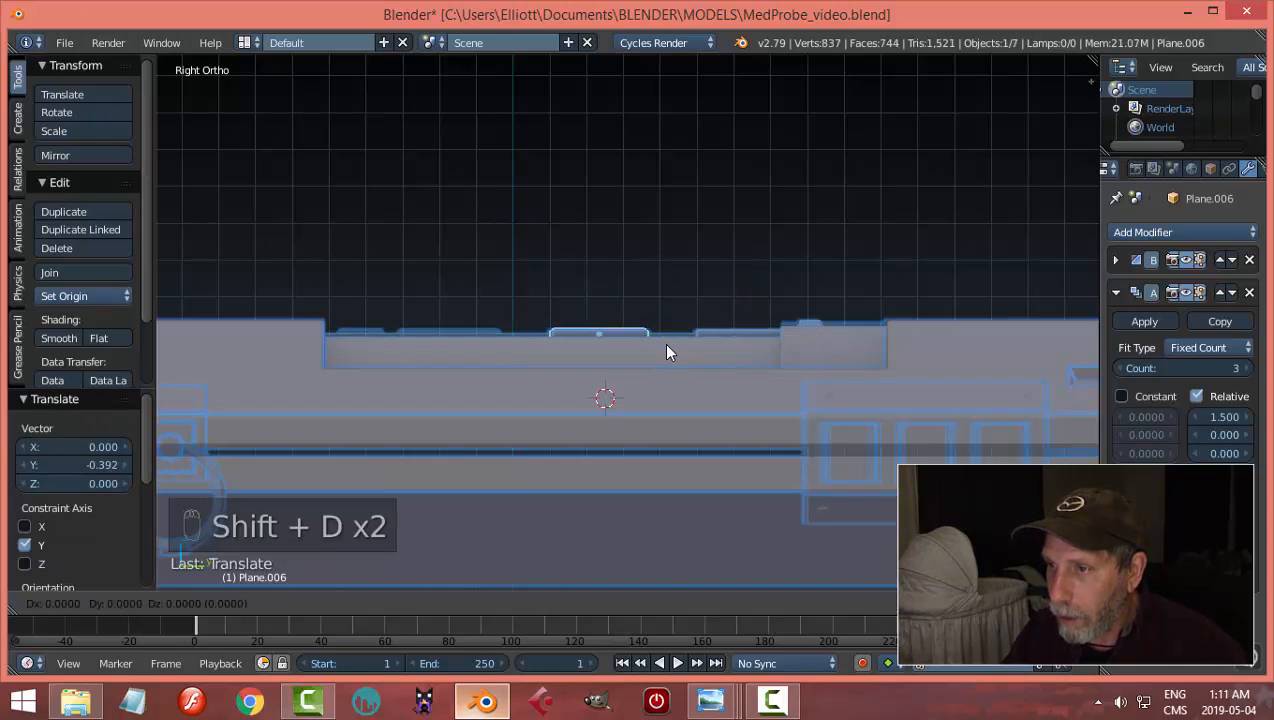
click(518, 342)
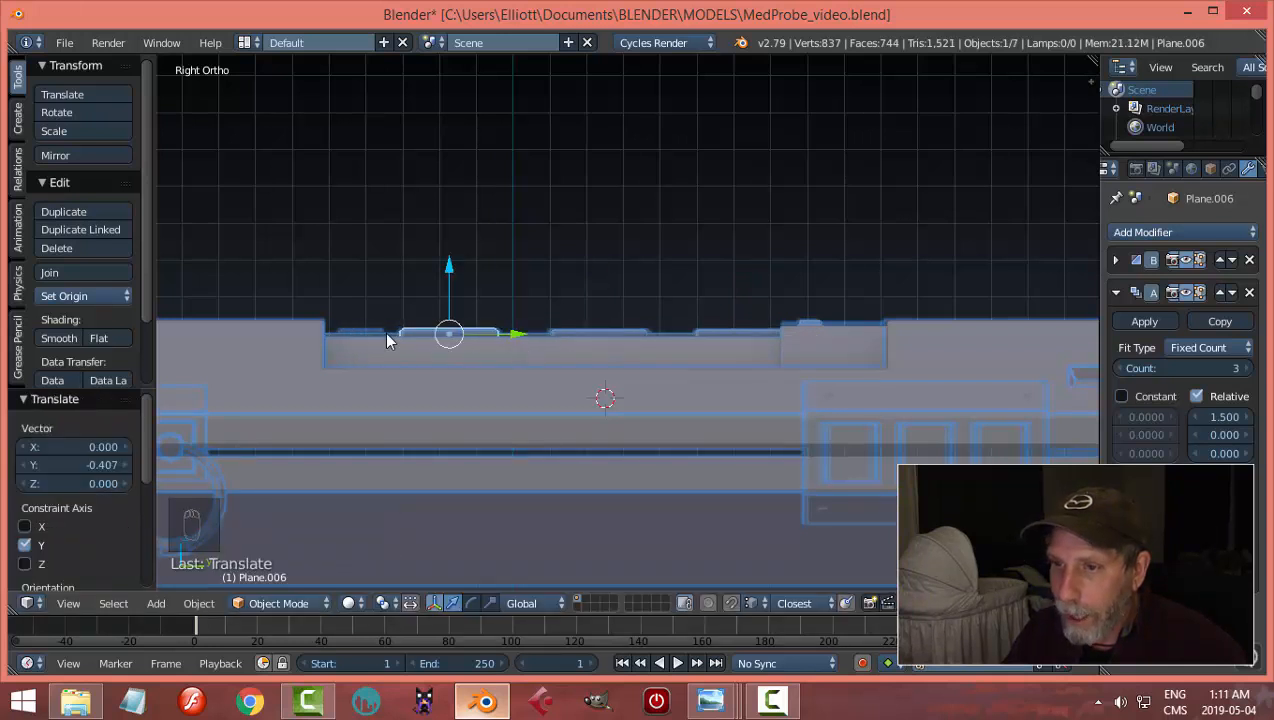
Step: Deselect everything and save the file, overwriting MedProbe_video.blend
key(a)
middle_drag(476, 352, 796, 350)
key(ctrl+s)
click(759, 293)
scroll(752, 305, up, 2)
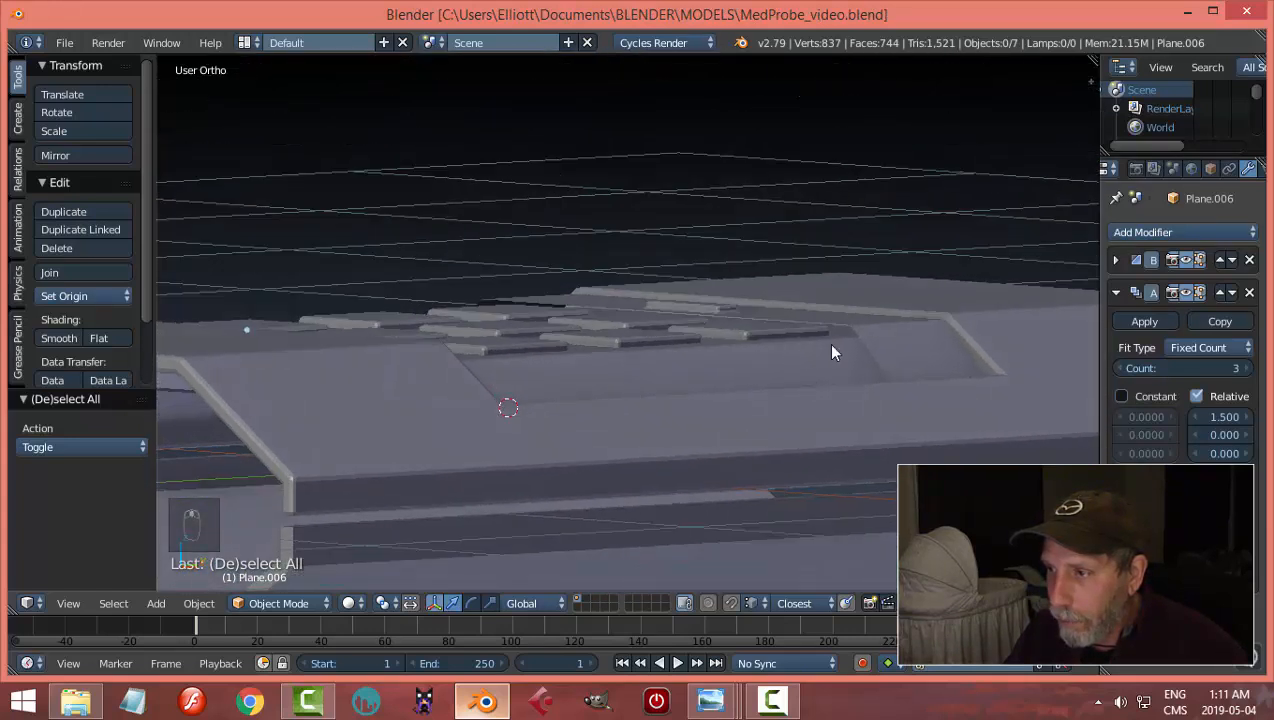
Step: Add a Solidify modifier with a thickness of 0.01 to the strip between the buttons and the end section
right_click(893, 335)
middle_drag(893, 329, 803, 413)
key(less)
scroll(775, 404, up, 1)
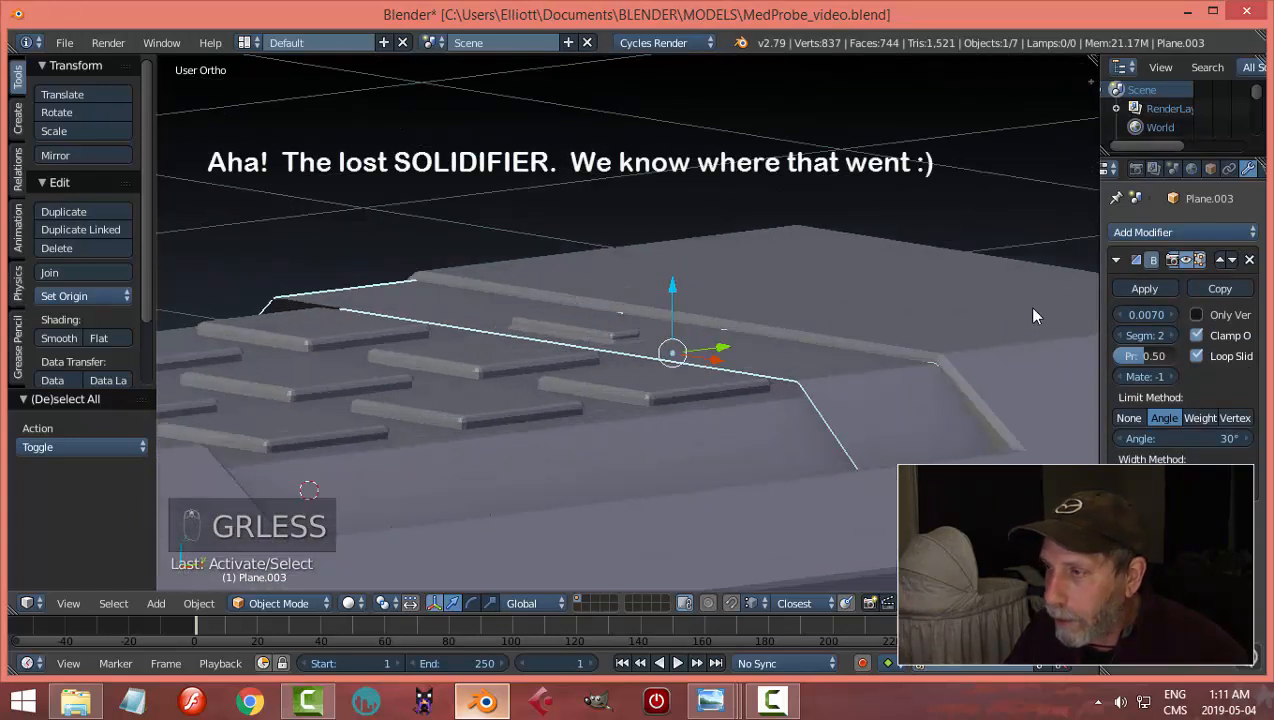
click(1116, 261)
click(1180, 232)
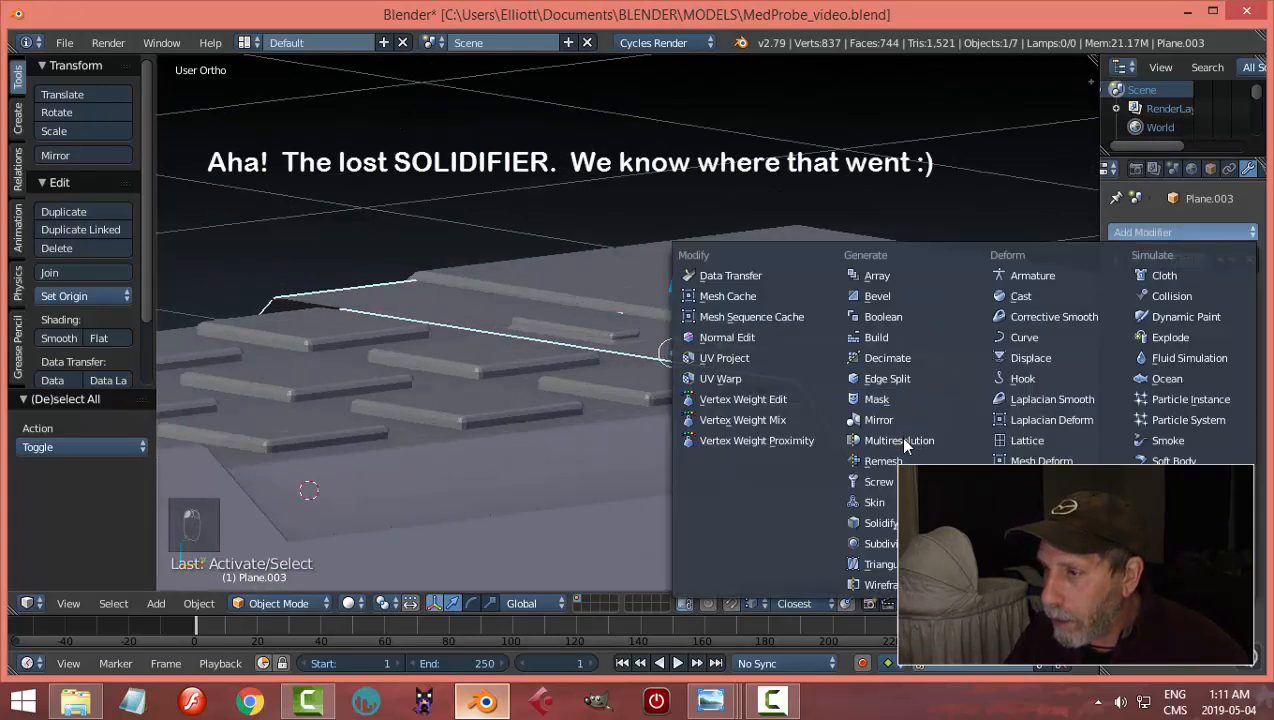
click(872, 522)
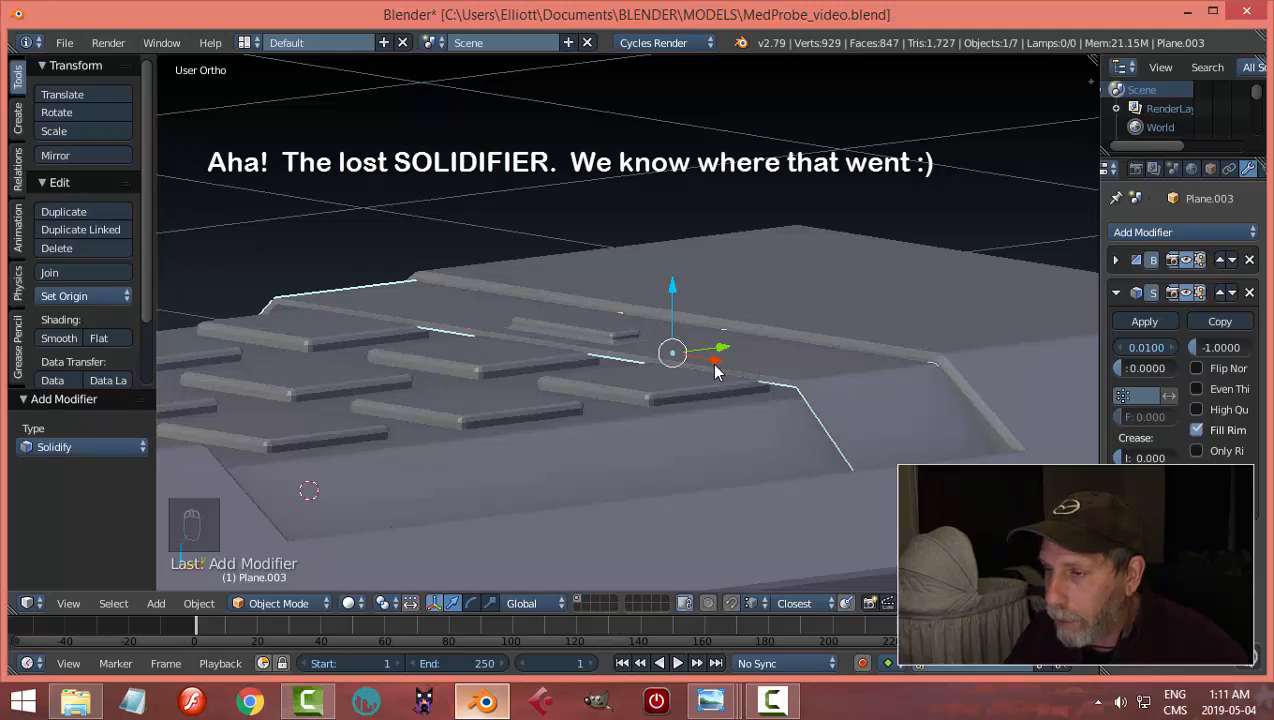
Step: Nudge the thickened strip slightly up along Z, deselect it and save over MedProbe_video.blend
drag(674, 290, 676, 287)
middle_drag(745, 357, 807, 463)
key(a)
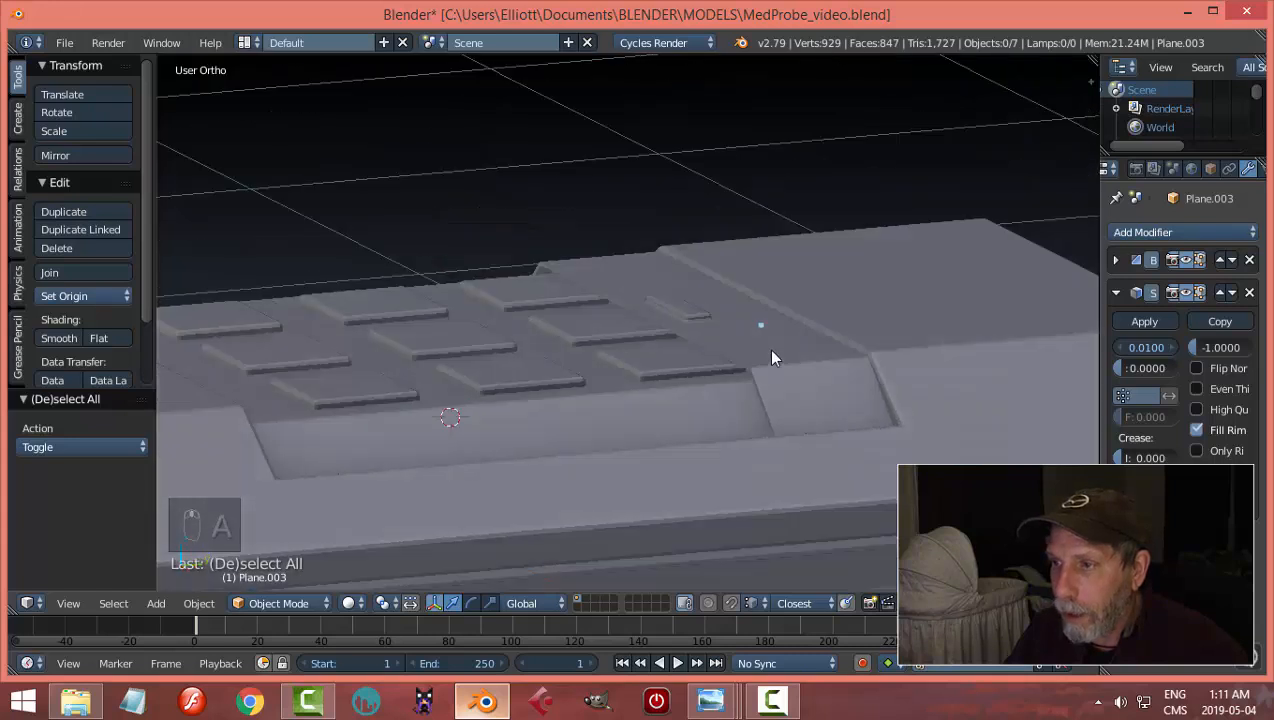
key(ctrl+s)
click(767, 348)
Step: Switch to the MedProbe.png reference image, examine the recessed panel on the end section, and return to Blender
middle_drag(745, 349, 732, 396)
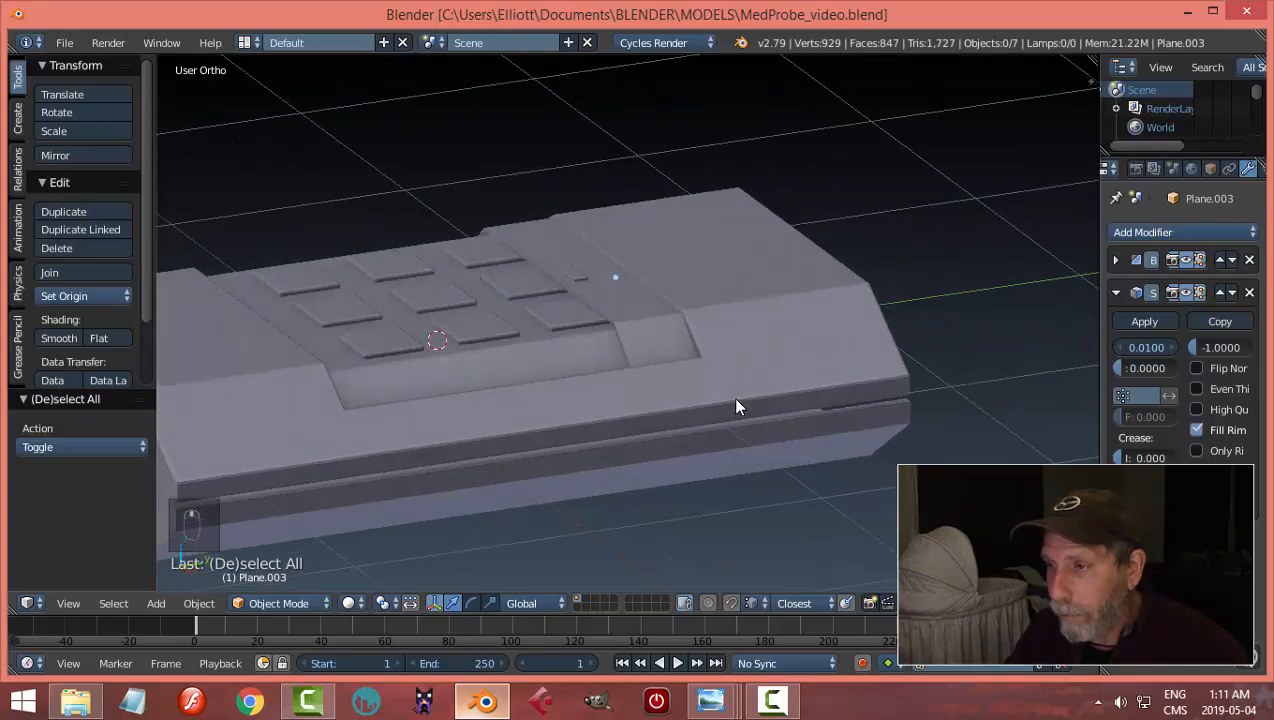
mouse_move(711, 700)
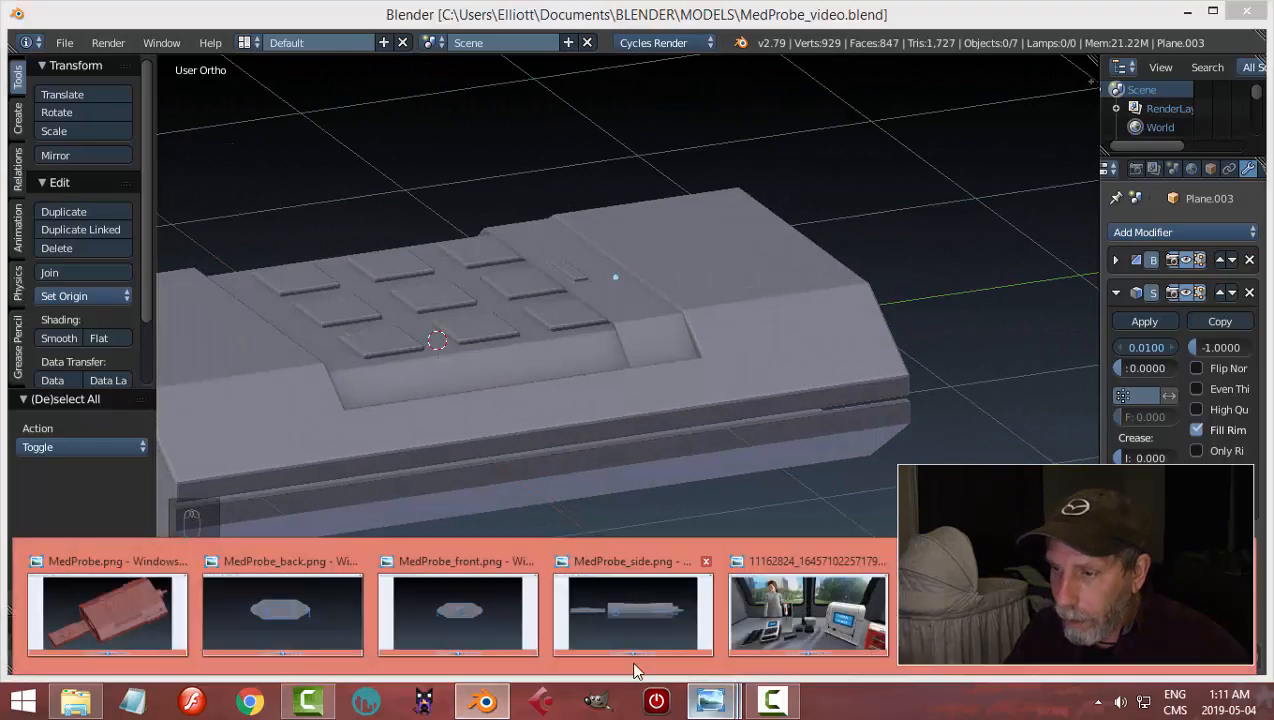
click(149, 592)
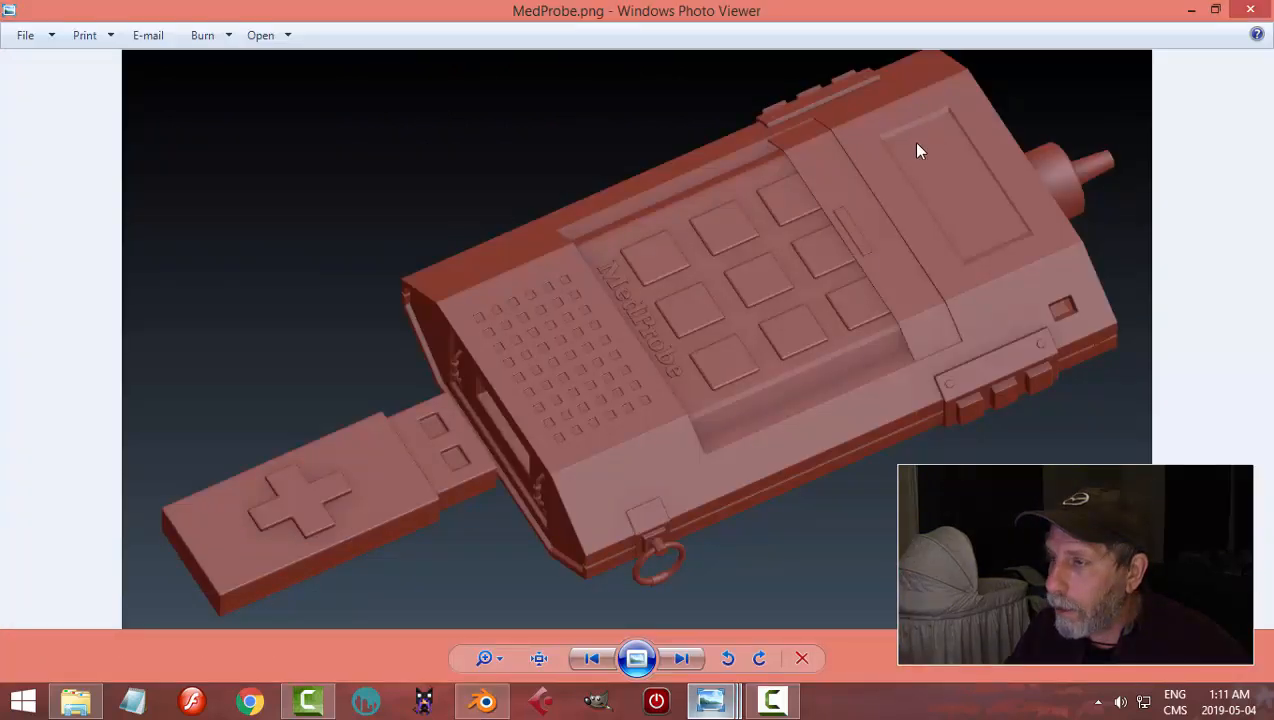
mouse_move(484, 700)
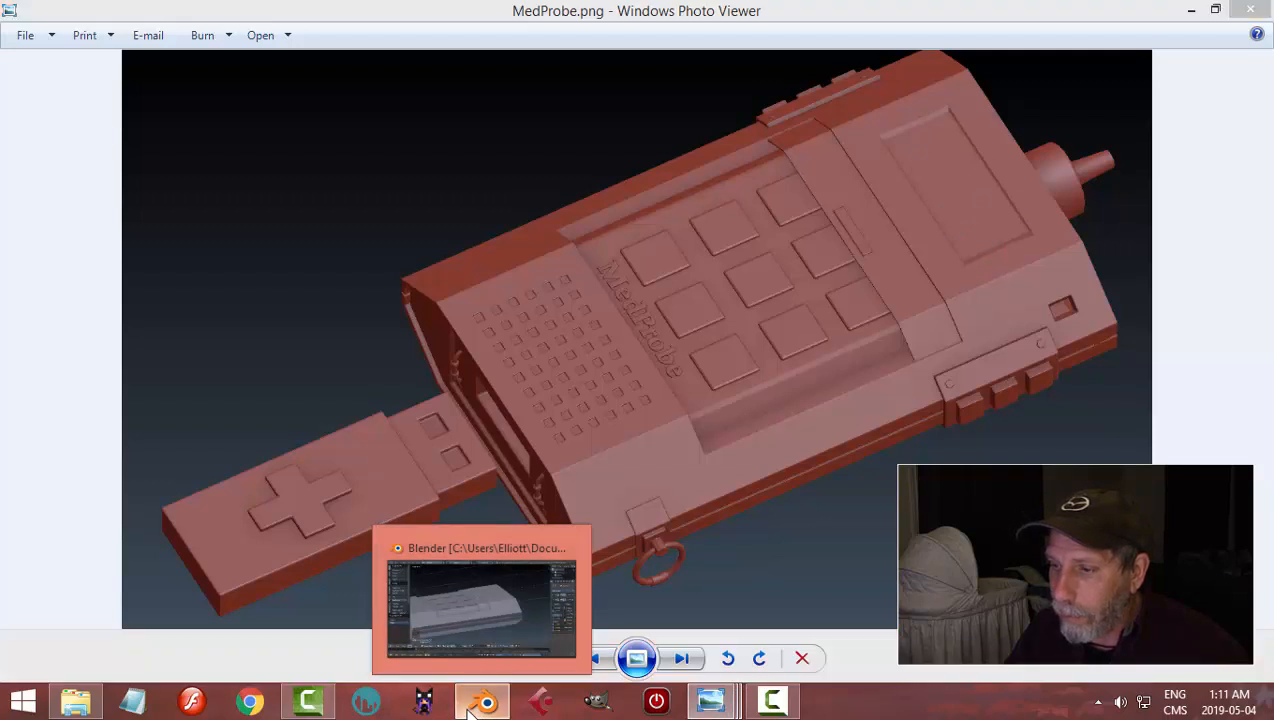
click(484, 600)
Step: Open the upper case shell for mesh editing from the right view, in edge select mode with nothing selected
key(KP_3)
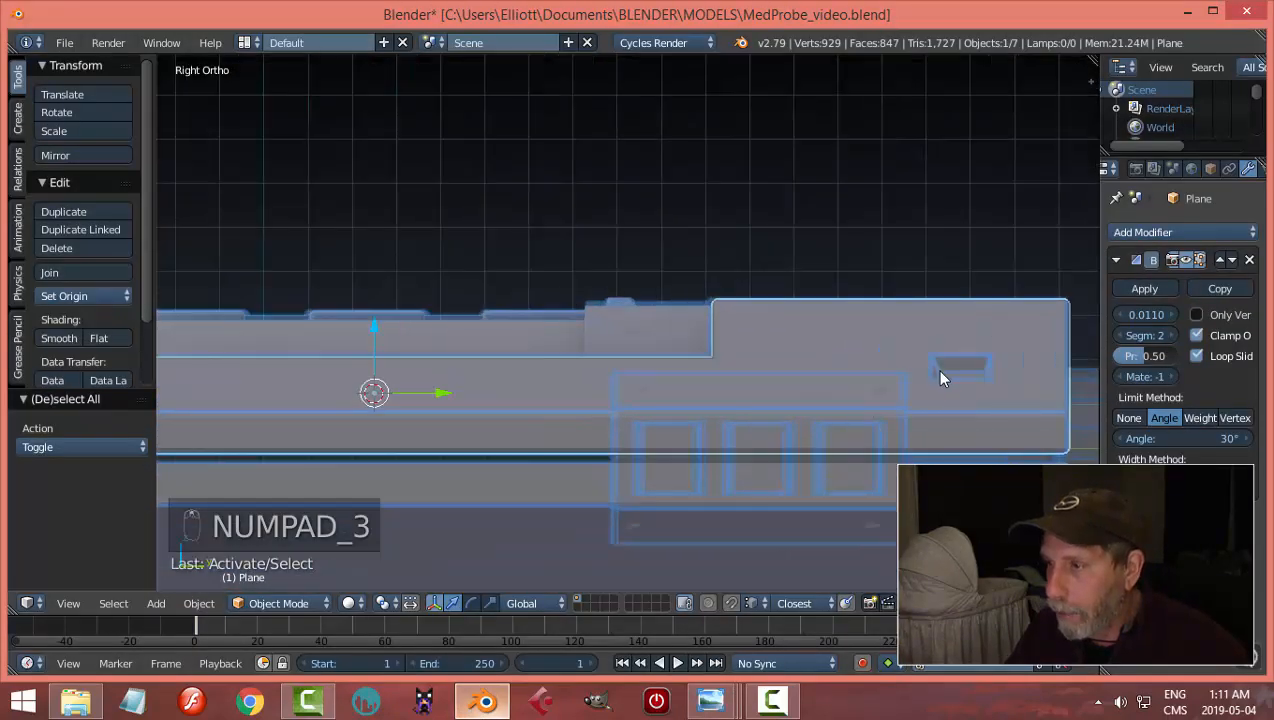
scroll(785, 415, up, 3)
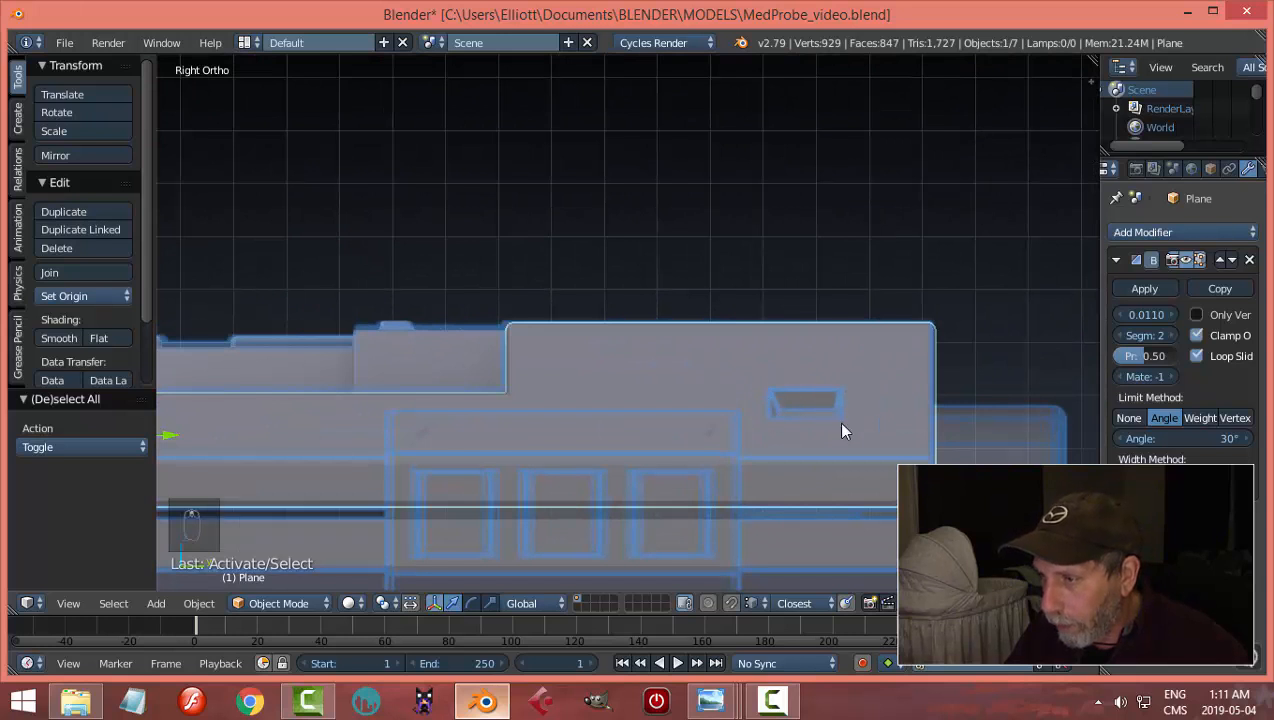
key(Tab)
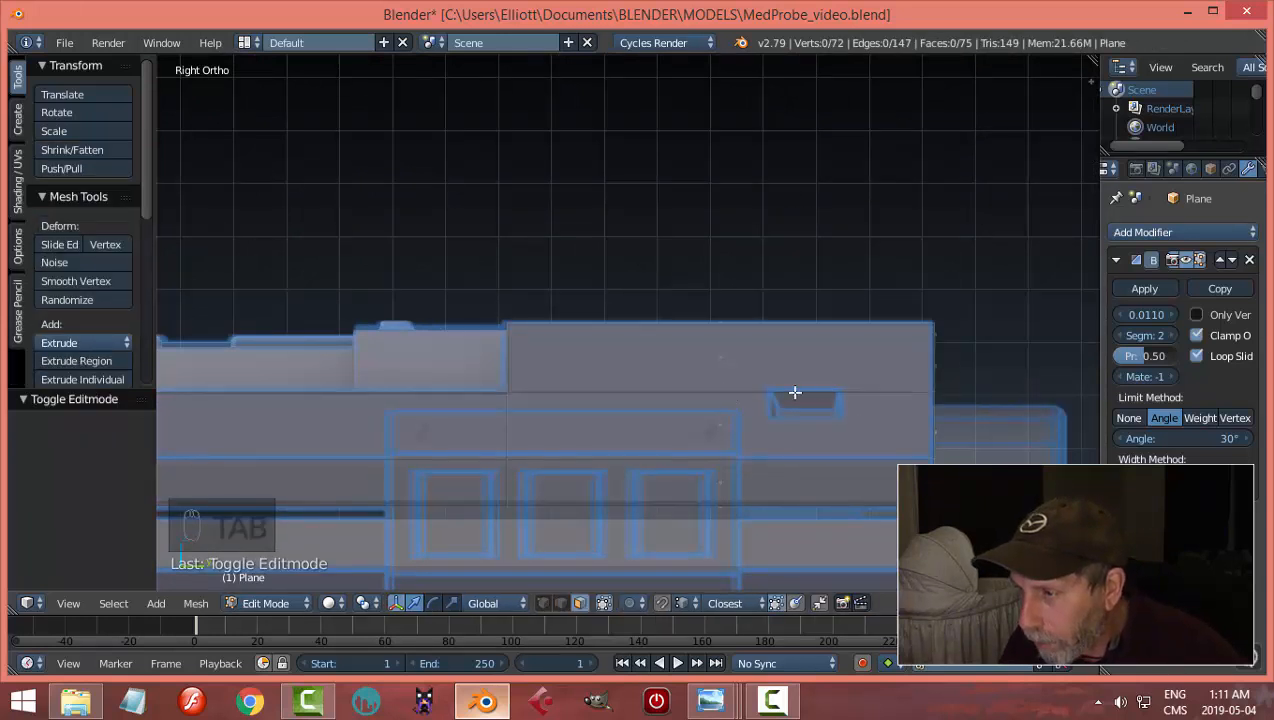
key(ctrl+Tab)
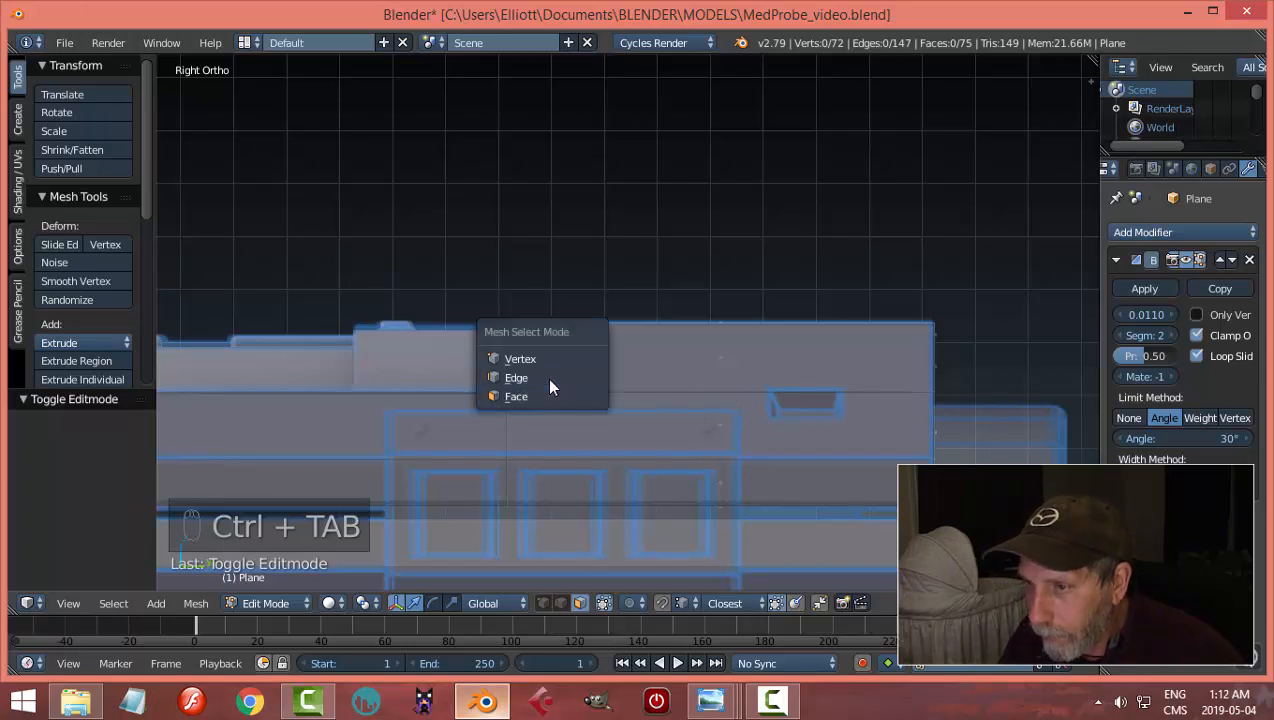
click(546, 377)
right_click(636, 390)
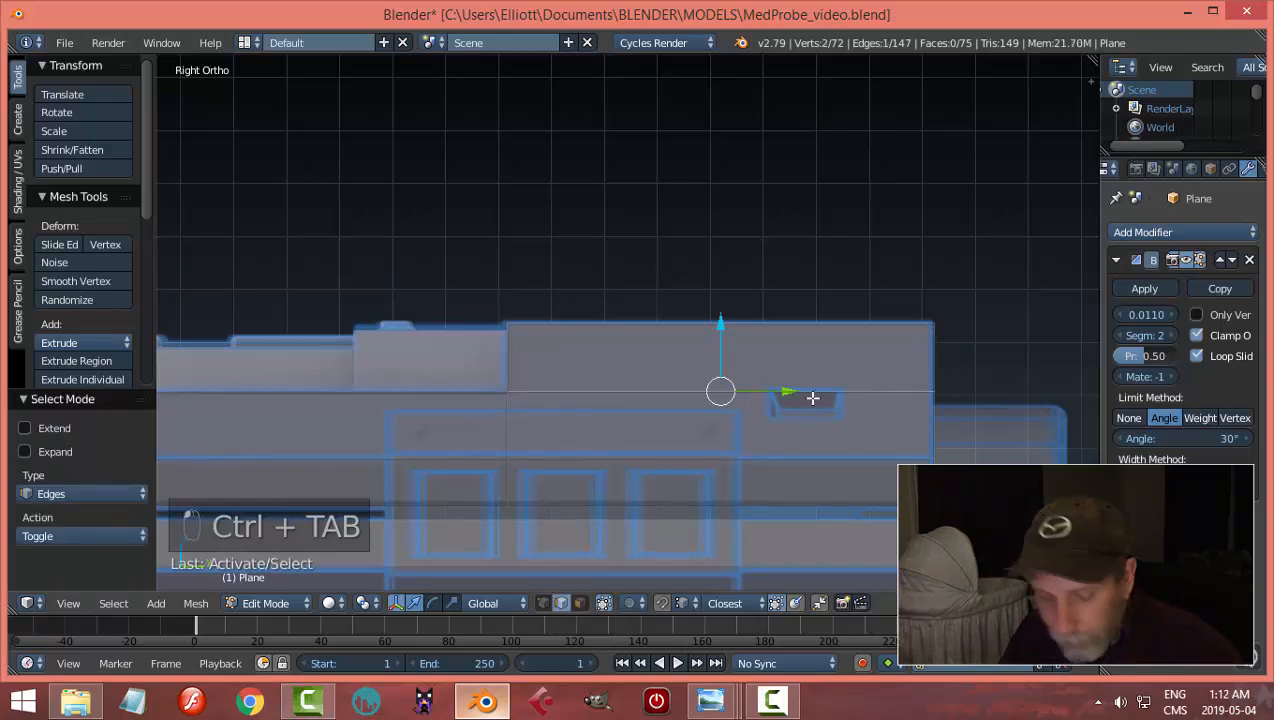
key(a)
Step: Cut one edge loop across the end section of the case, slid toward its outer end in line with the reference slot
scroll(800, 410, up, 1)
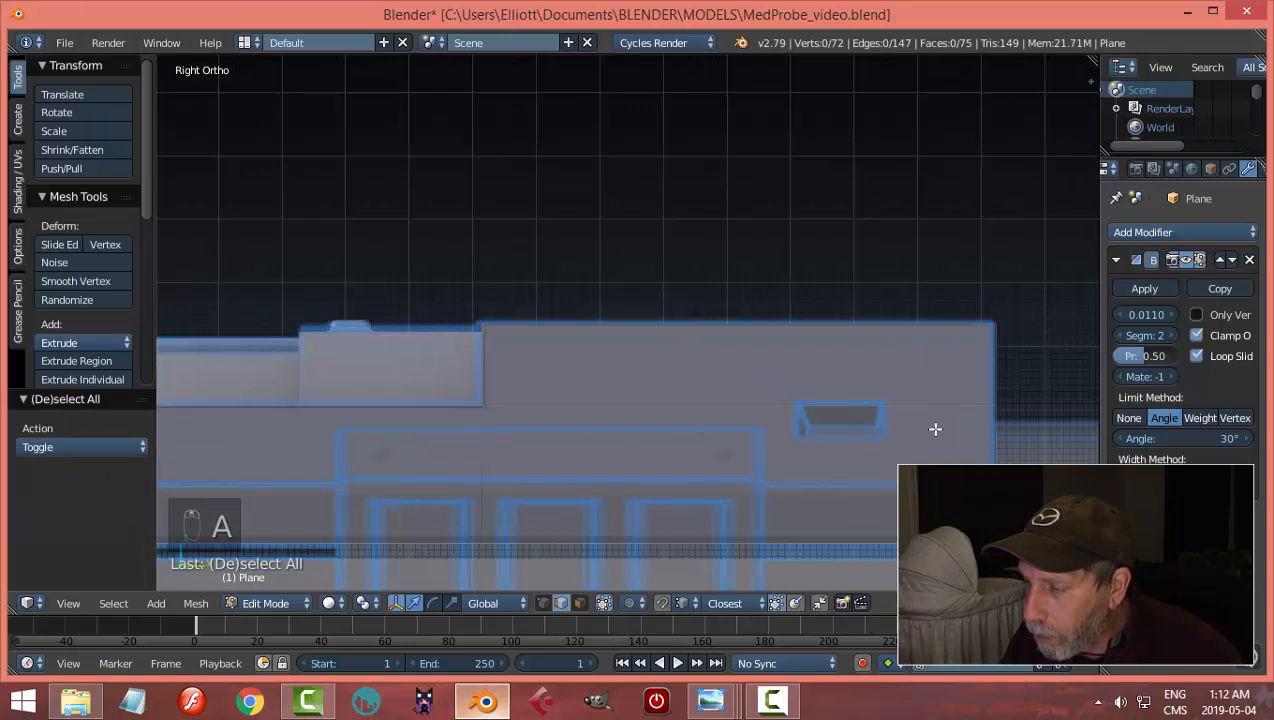
scroll(920, 430, down, 3)
scroll(880, 440, up, 1)
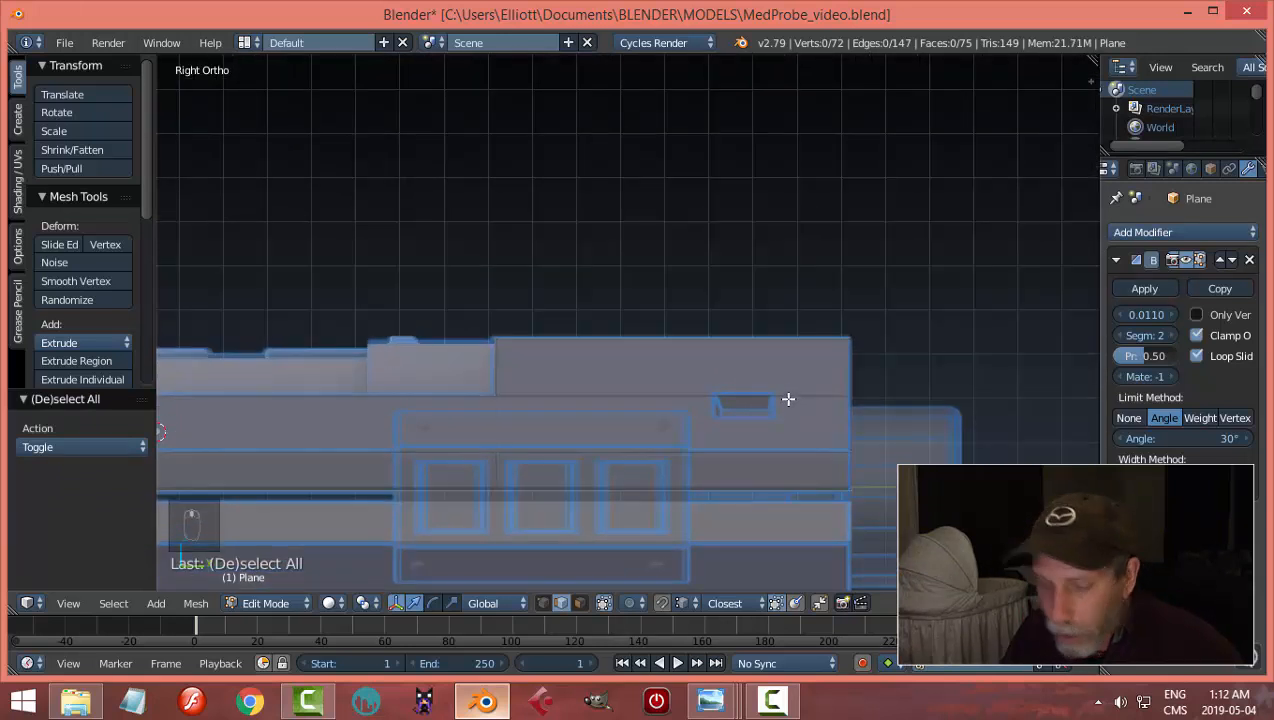
key(ctrl+r)
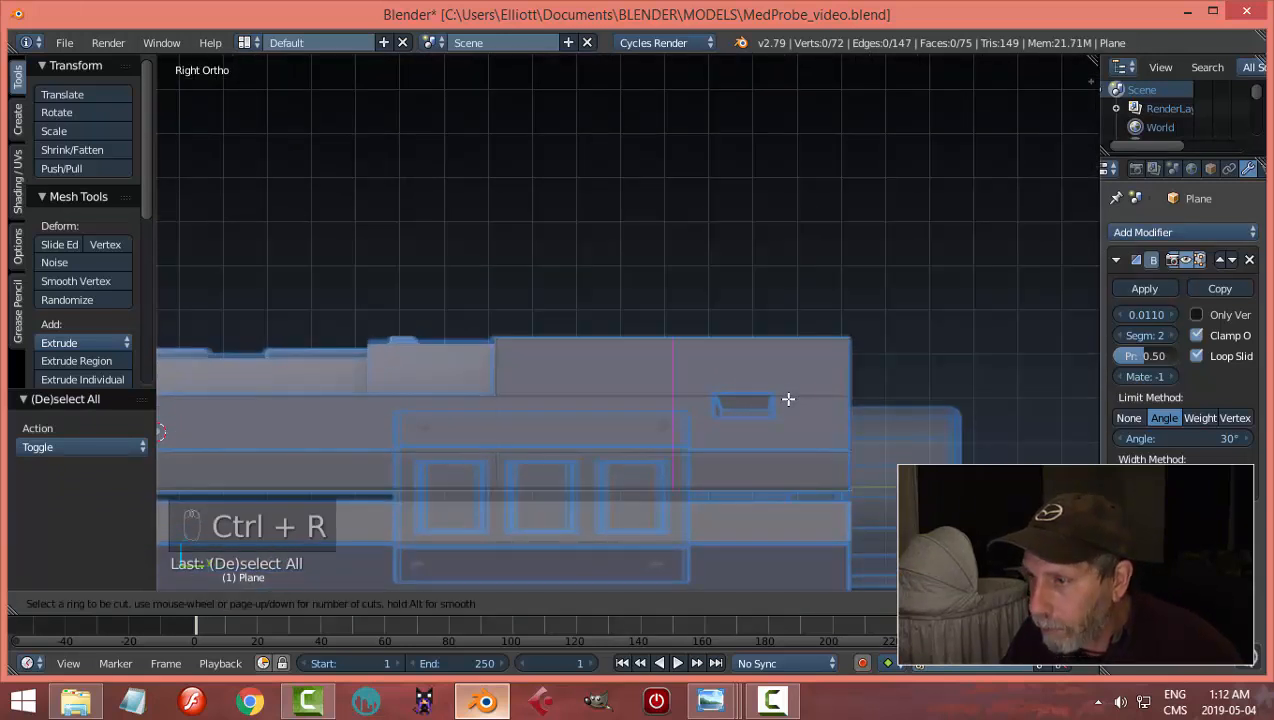
click(788, 399)
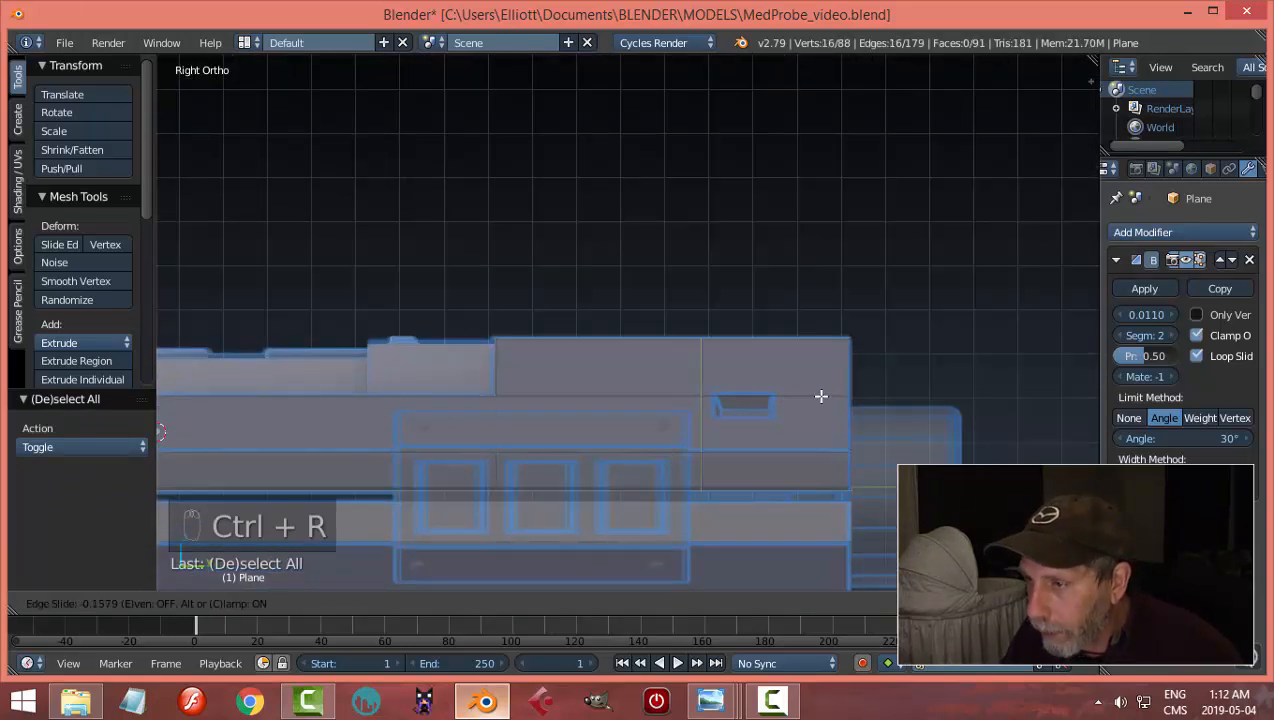
click(890, 406)
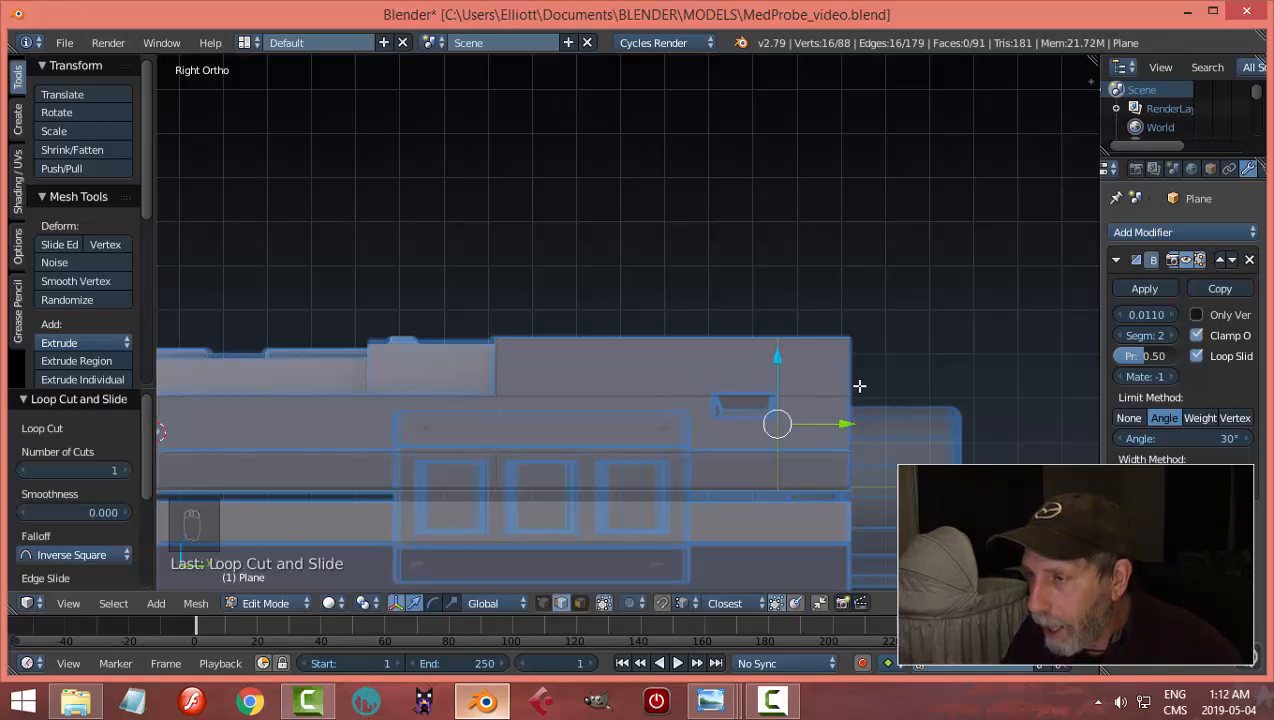
Step: Cut a second edge loop across the end section, slid close to the thickened strip, and clear the selection
middle_drag(859, 385, 829, 187)
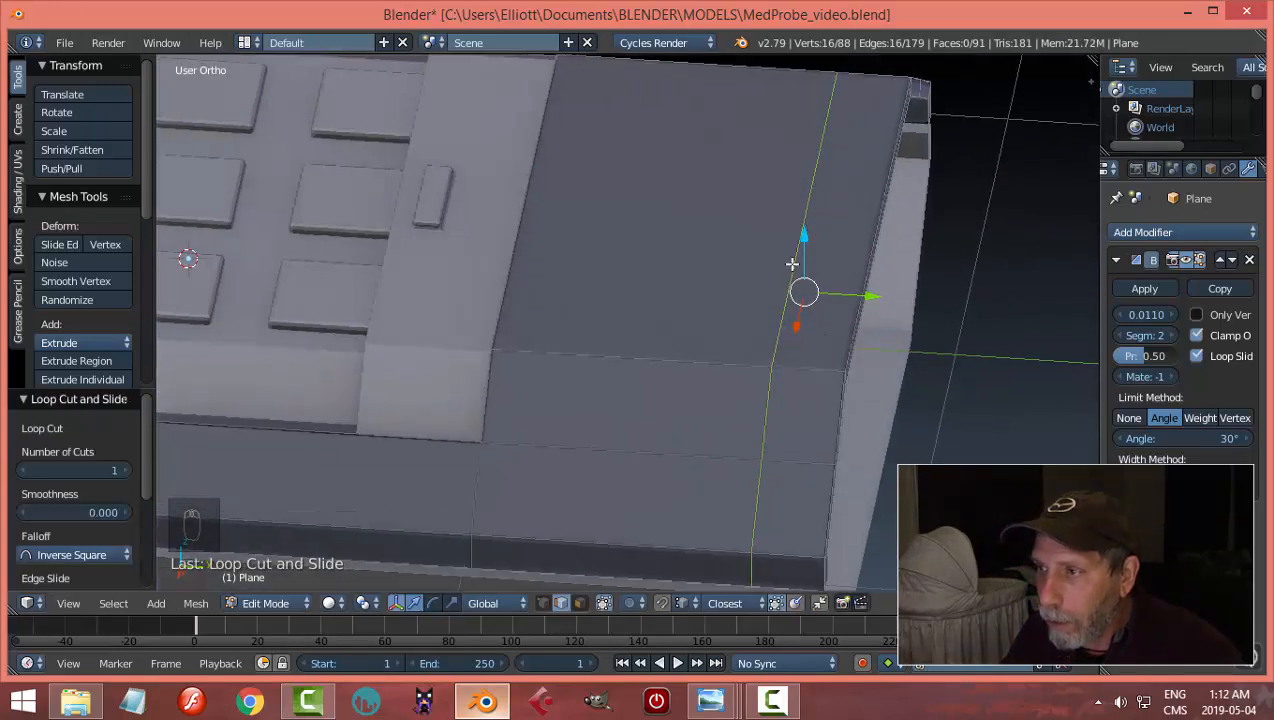
middle_drag(748, 510, 777, 424)
key(KP_3)
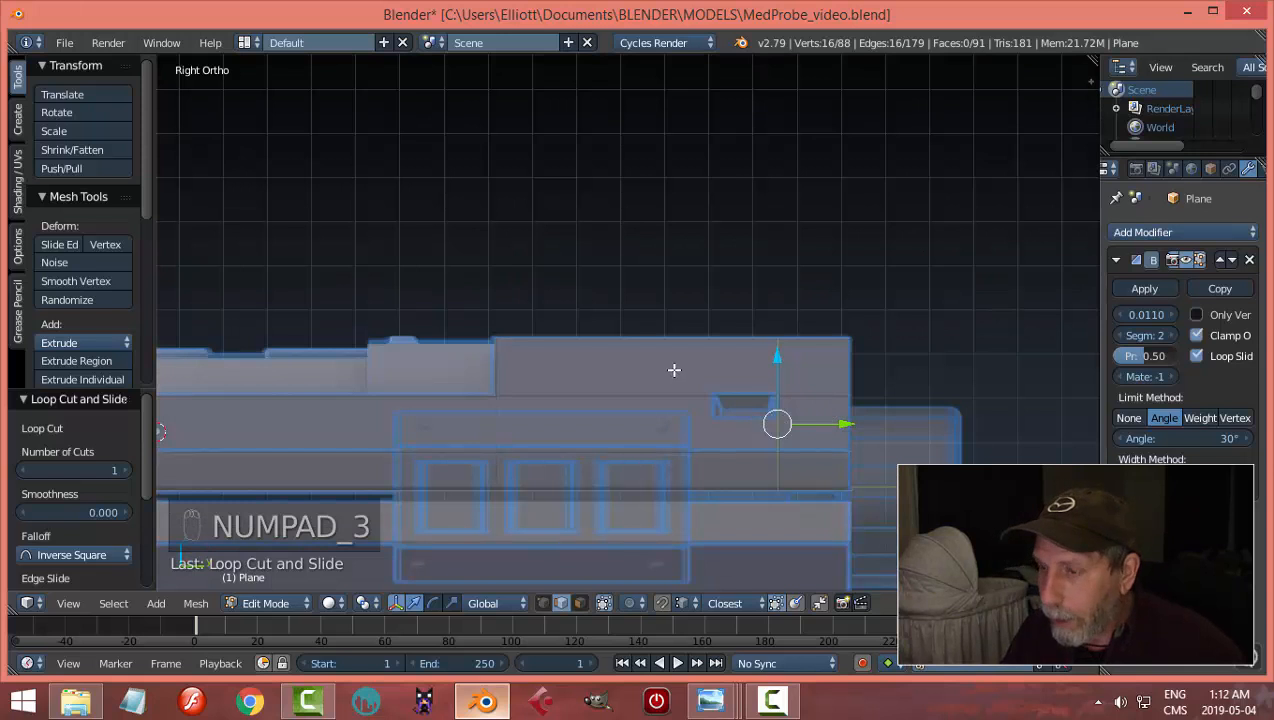
mouse_move(653, 364)
middle_down()
mouse_move(660, 407)
mouse_move(637, 376)
middle_up()
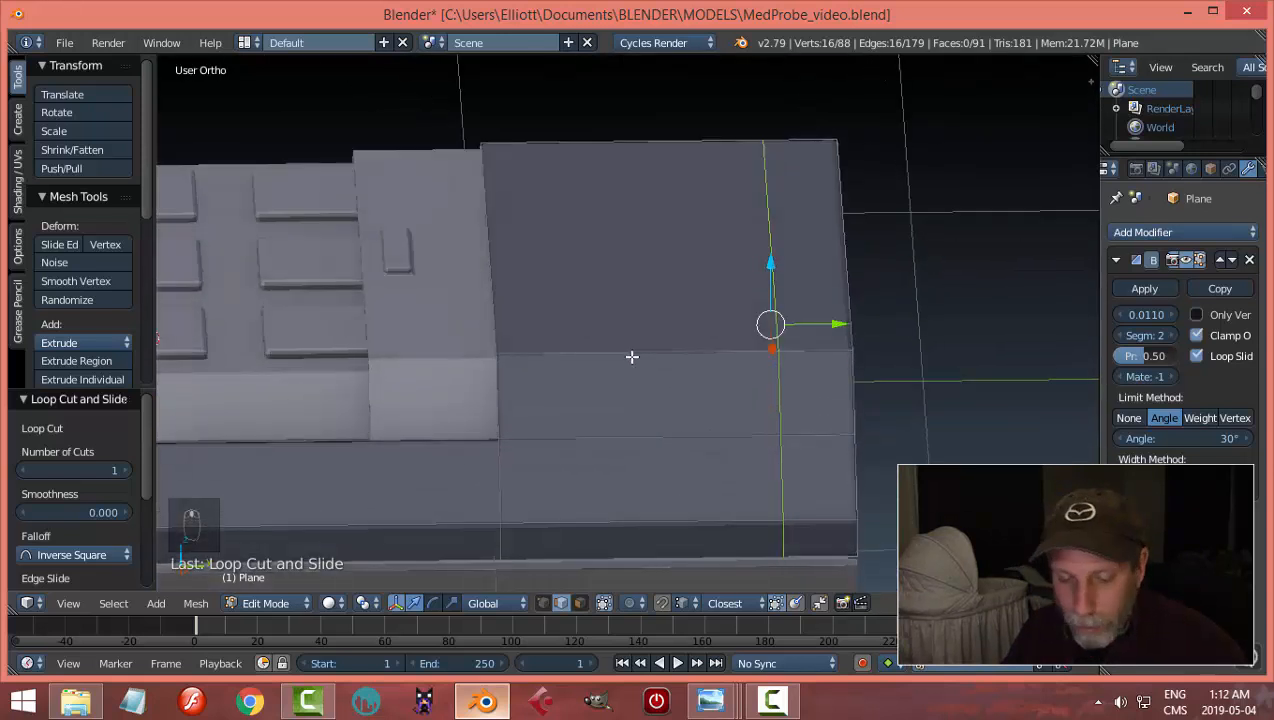
key(ctrl+r)
click(631, 356)
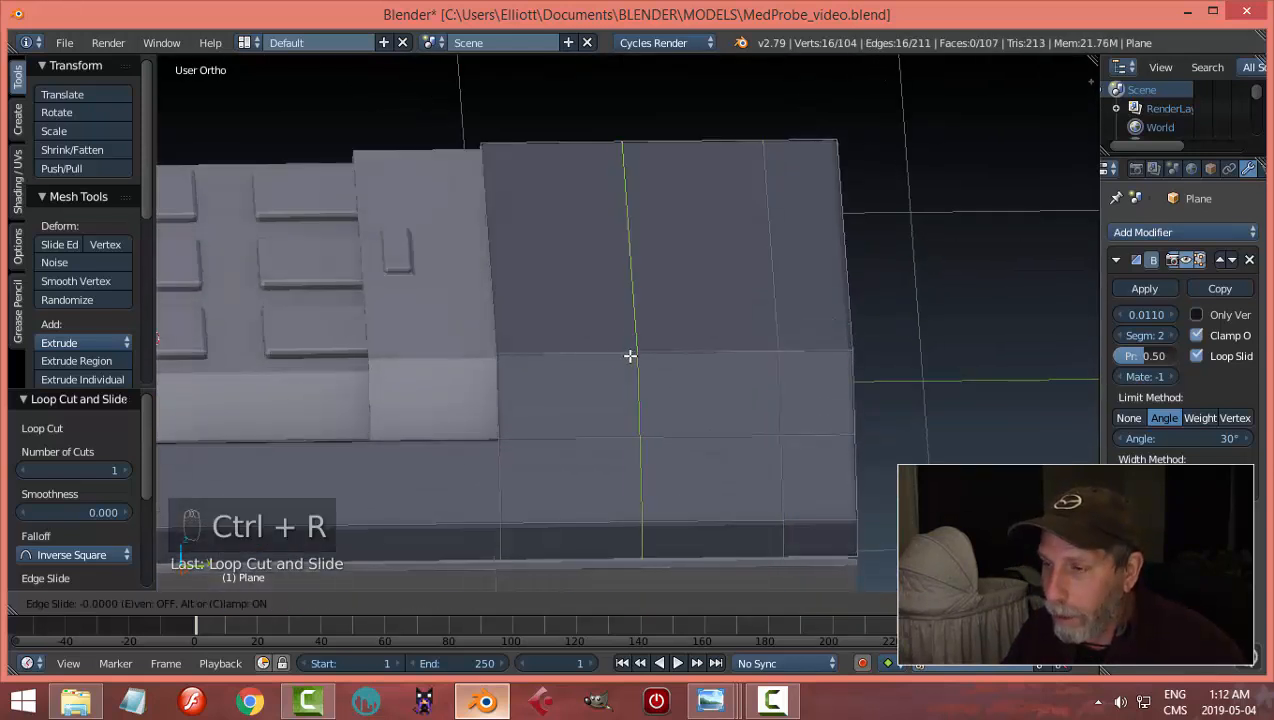
click(558, 371)
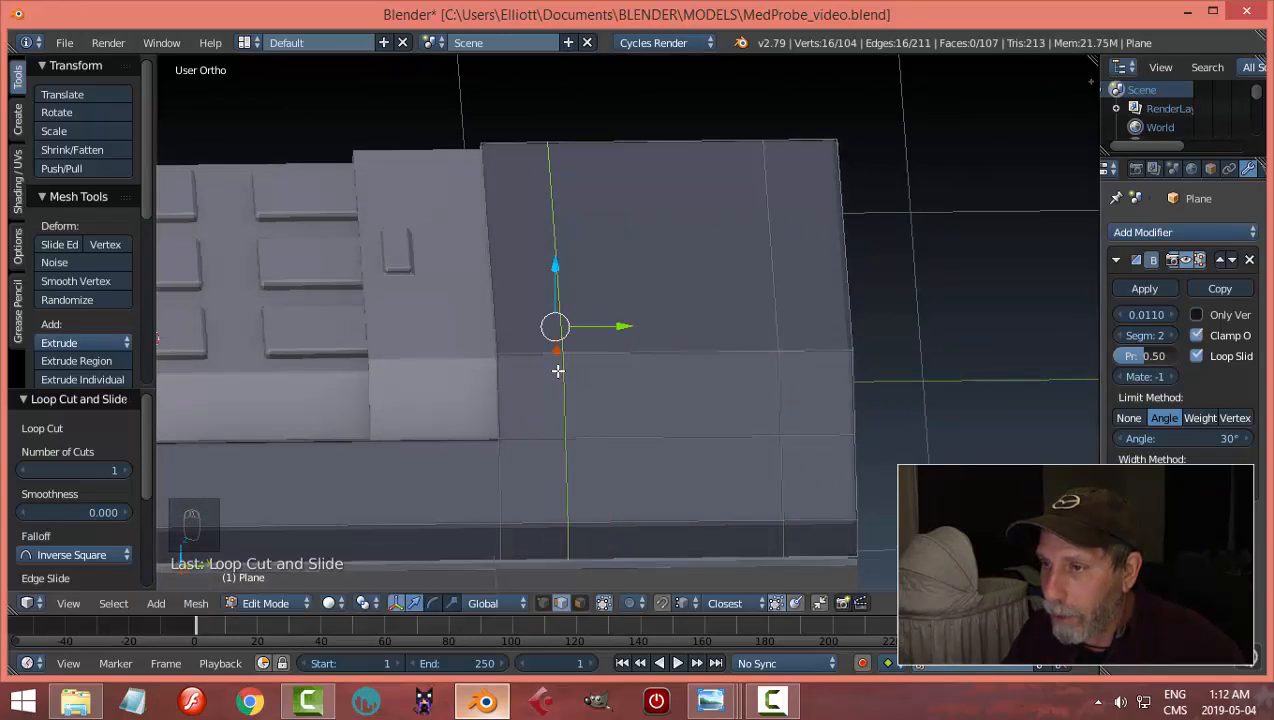
key(KP_3)
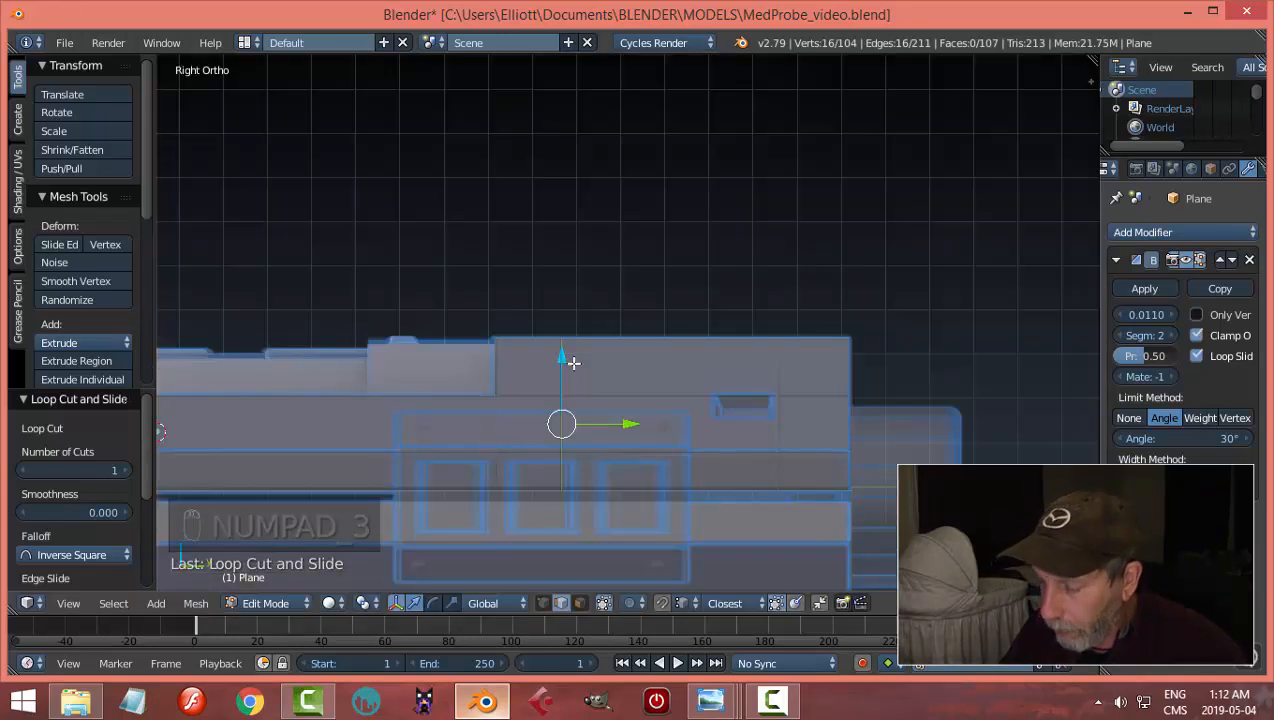
middle_drag(634, 318, 662, 270)
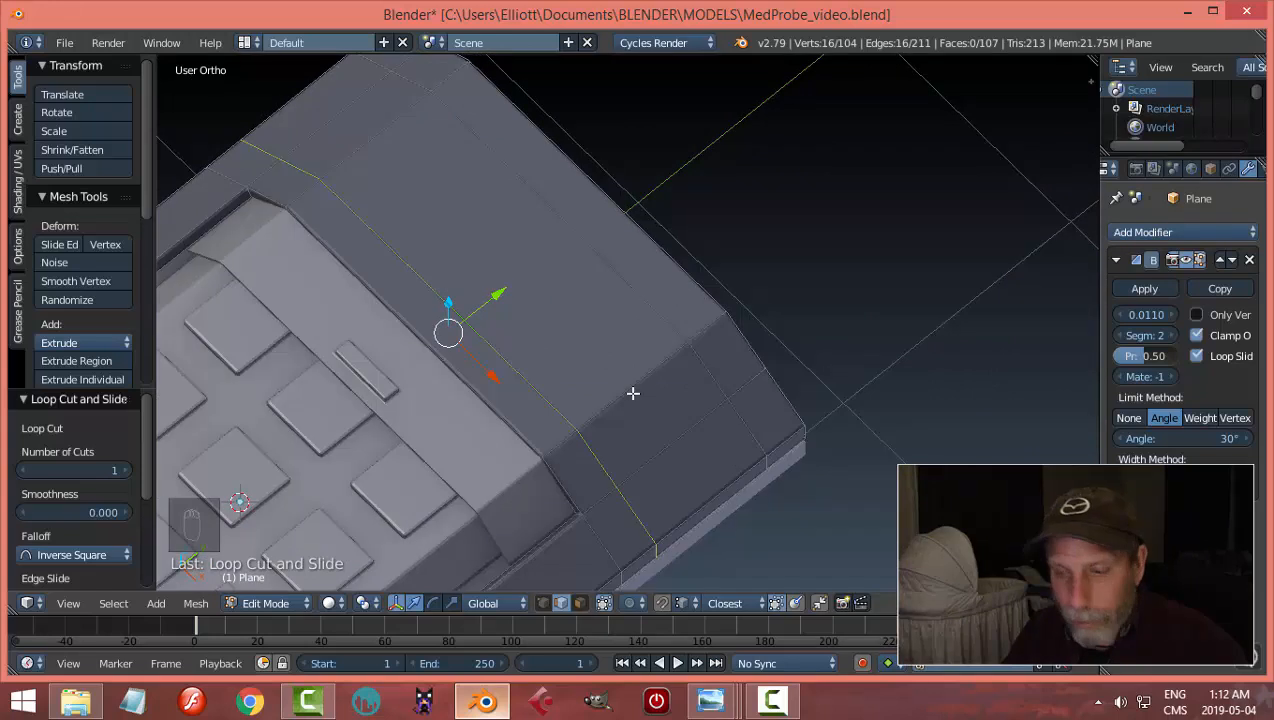
key(a)
Step: Cut two lengthwise edge loops through the top of the end section and scale them apart by 2.2 along X
mouse_move(632, 393)
middle_down()
mouse_move(705, 364)
mouse_move(650, 385)
middle_up()
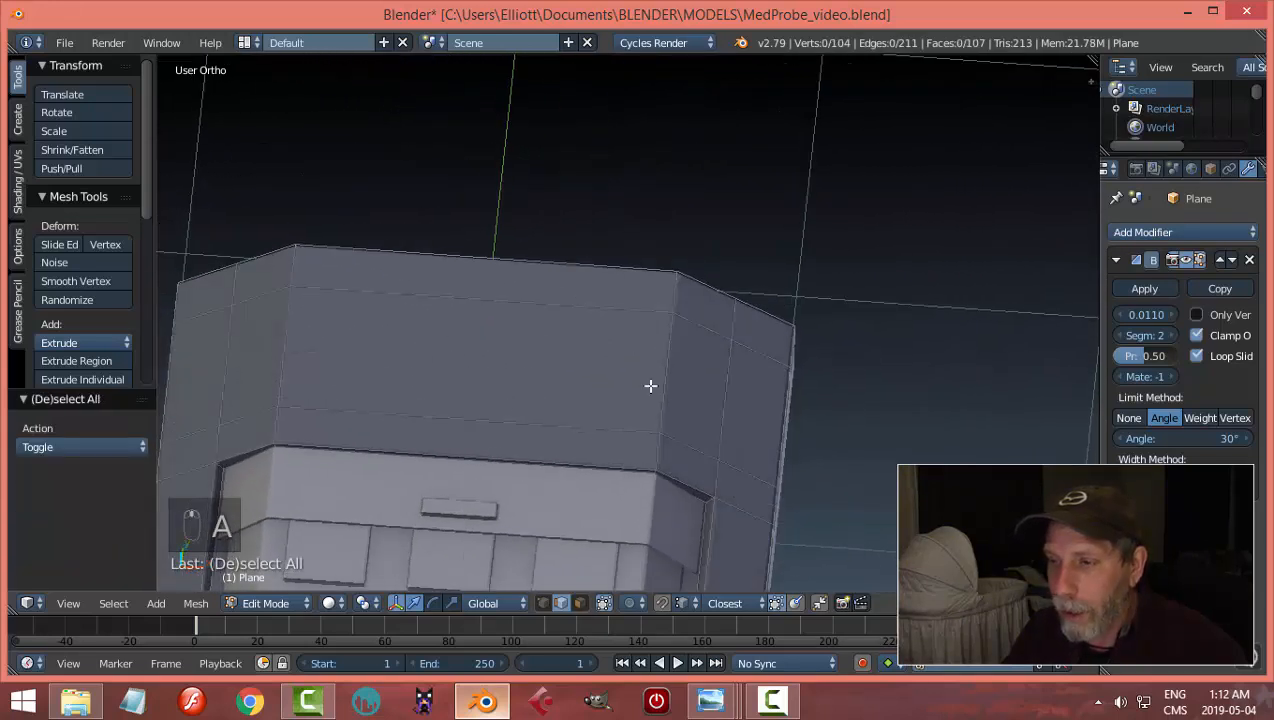
key(ctrl+r)
scroll(494, 431, up, 1)
click(494, 431)
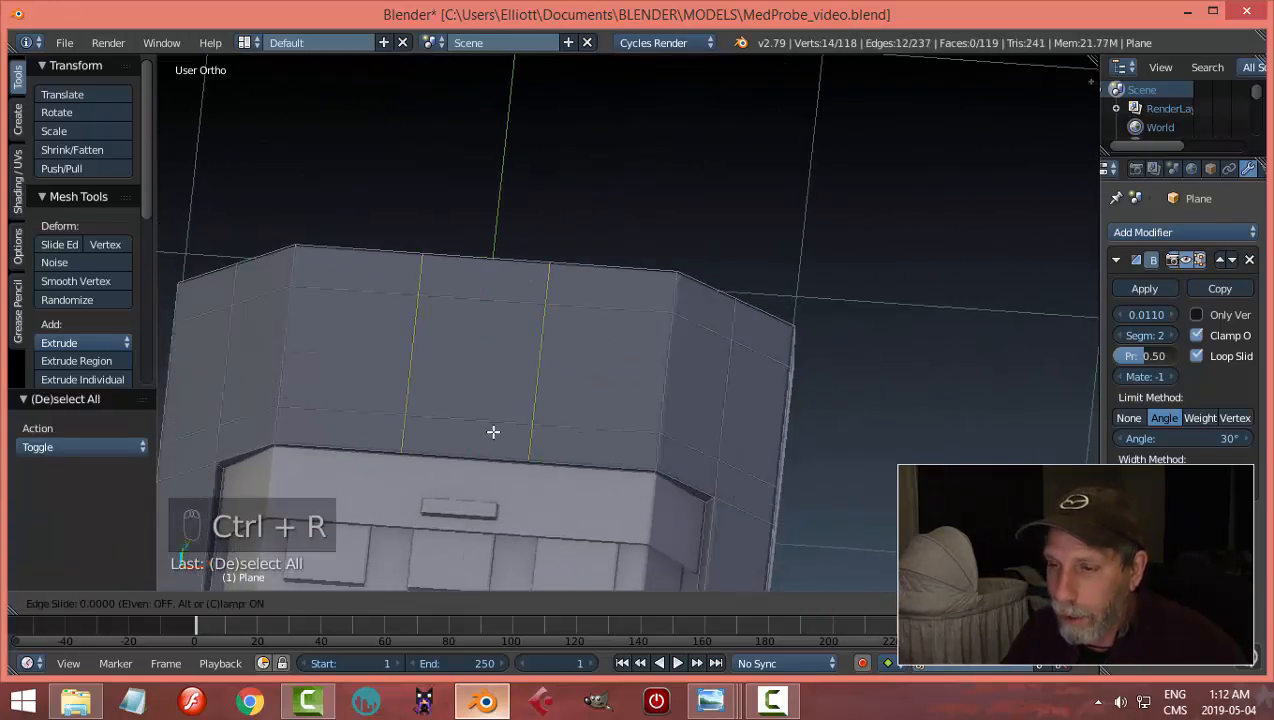
right_click(494, 431)
key(s)
key(x)
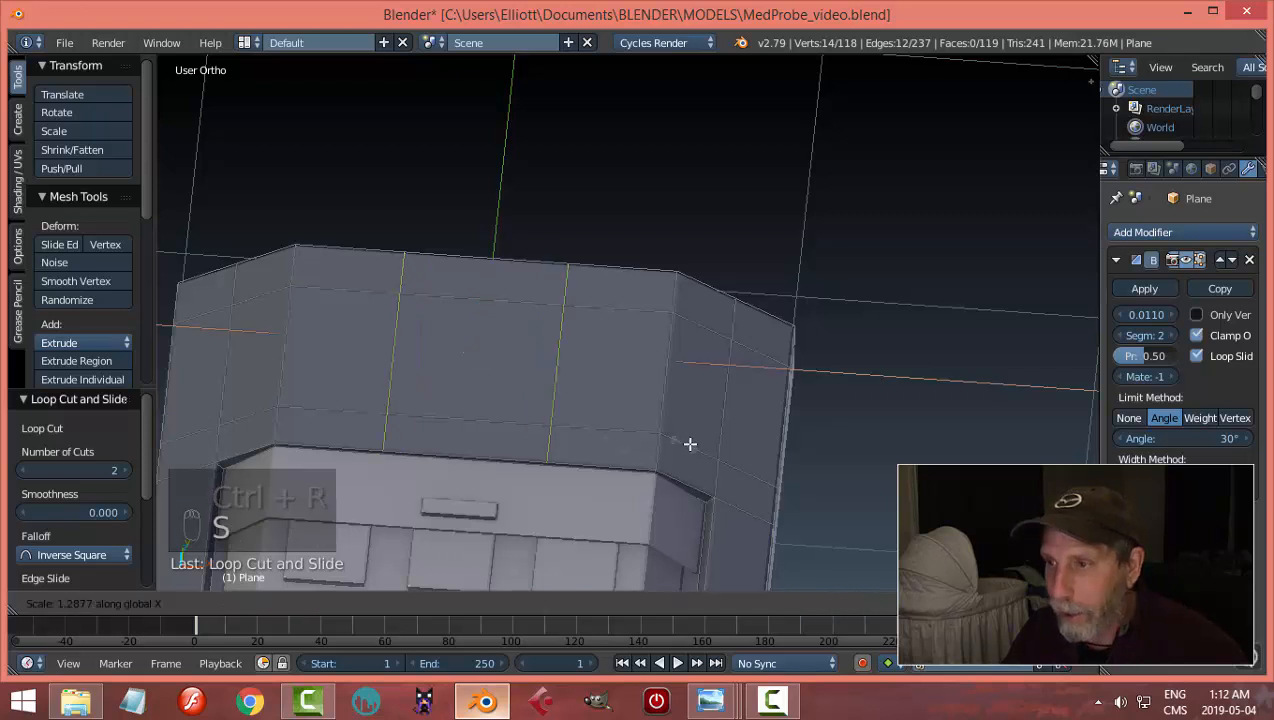
click(830, 458)
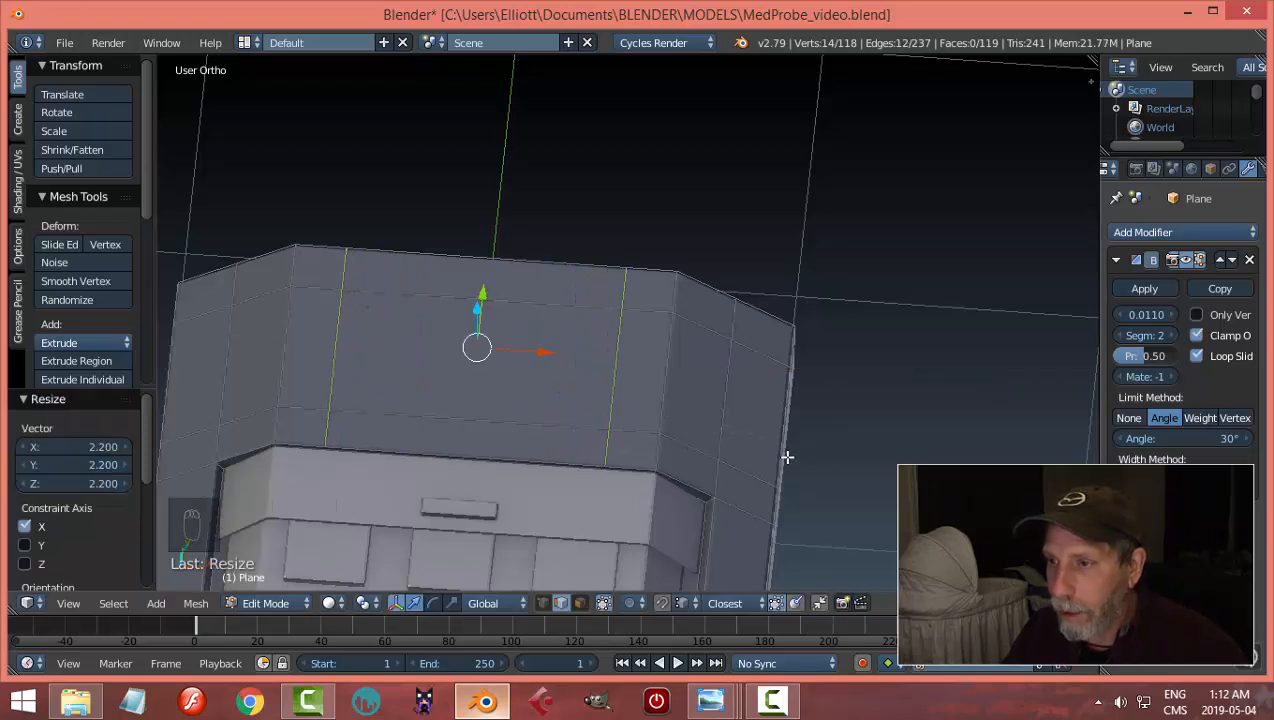
Step: Select the central rectangular face on the end section's top and extrude it -0.015 along Z as a recess
key(a)
middle_drag(819, 427, 651, 378)
key(ctrl+Tab)
click(669, 367)
right_click(523, 343)
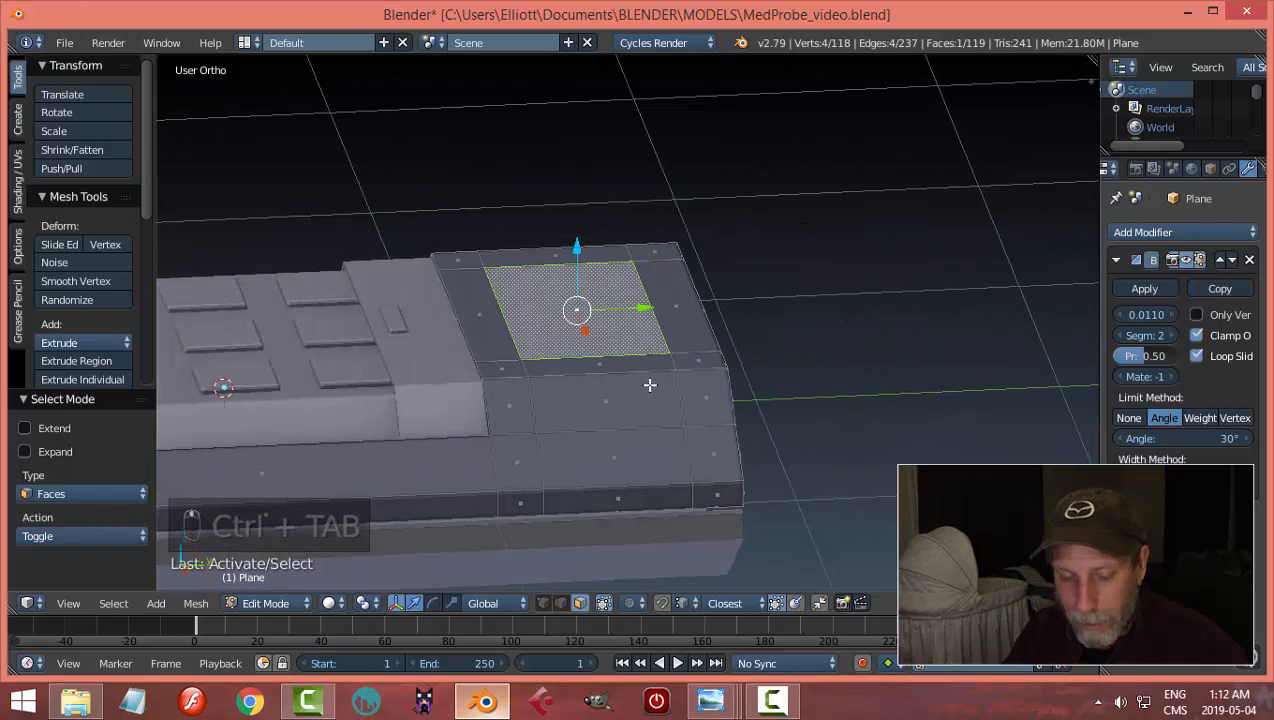
key(e)
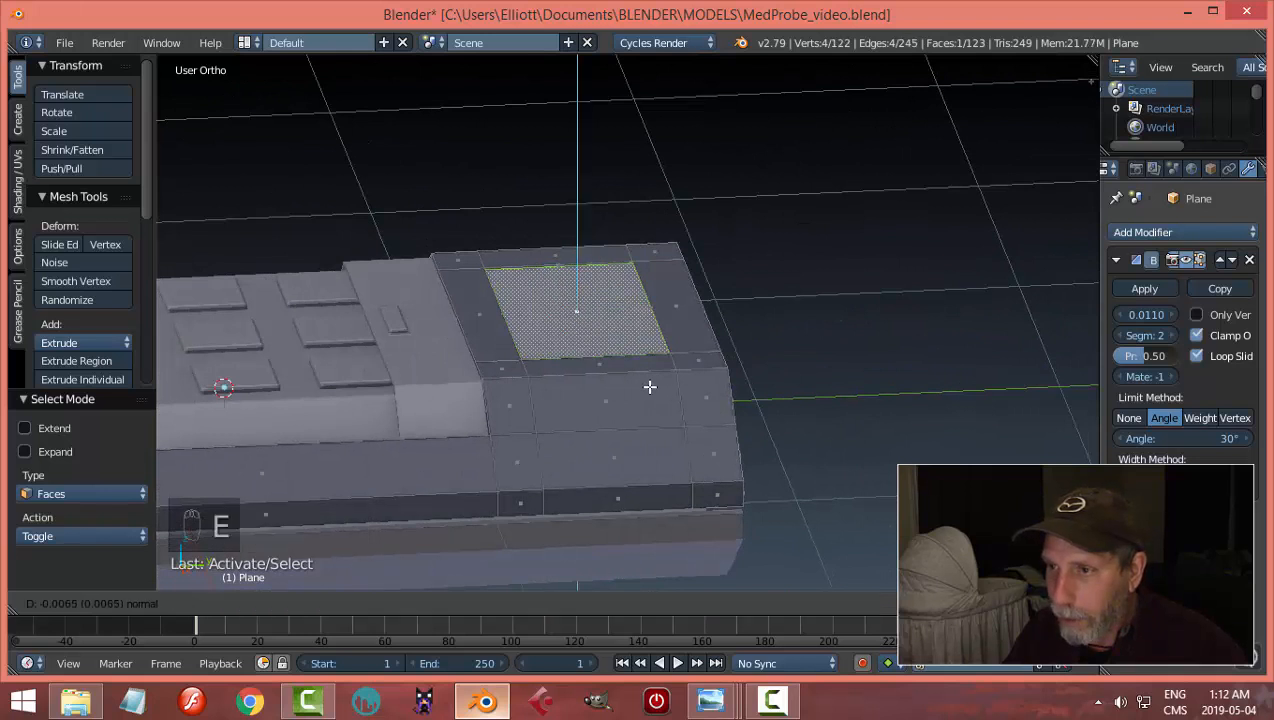
click(650, 385)
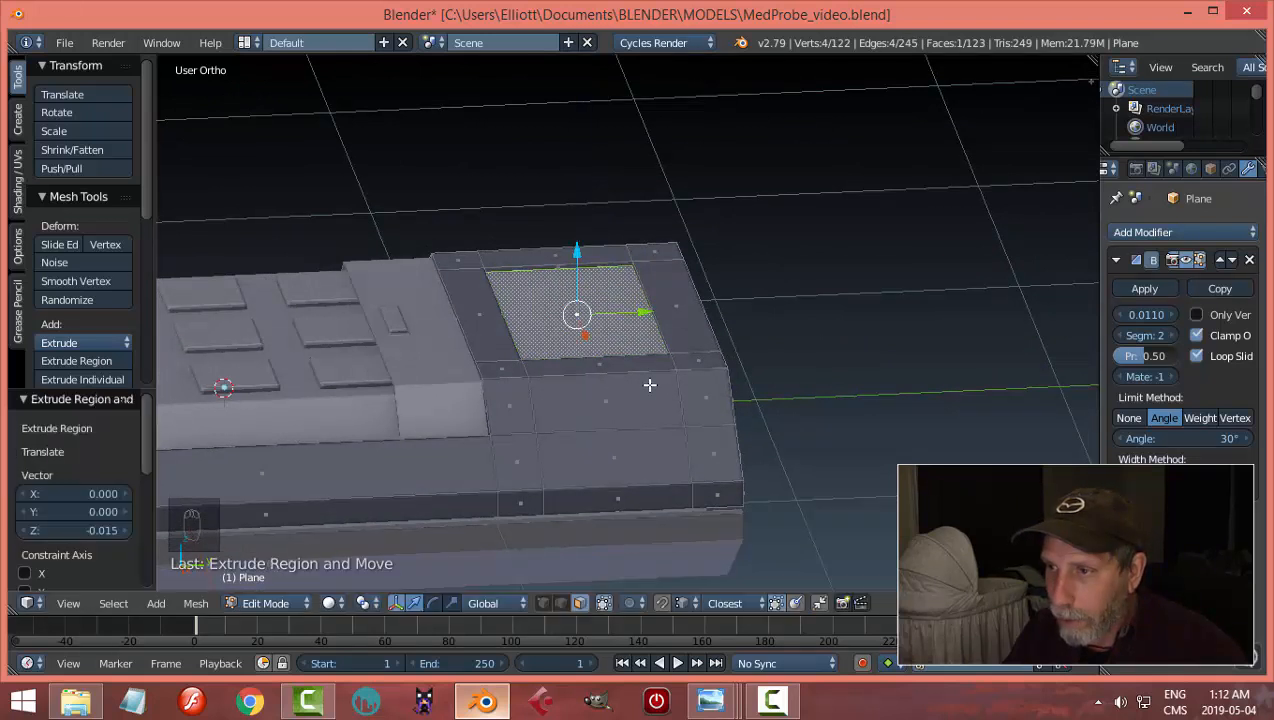
Step: Leave mesh editing, deselect the case and save over MedProbe_video.blend
key(Tab)
middle_drag(650, 385, 745, 391)
key(a)
key(ctrl+s)
click(802, 397)
Step: Check the MedProbe.png reference, and open the top case for vertex editing in a wireframe right side view with nothing selected
click(487, 703)
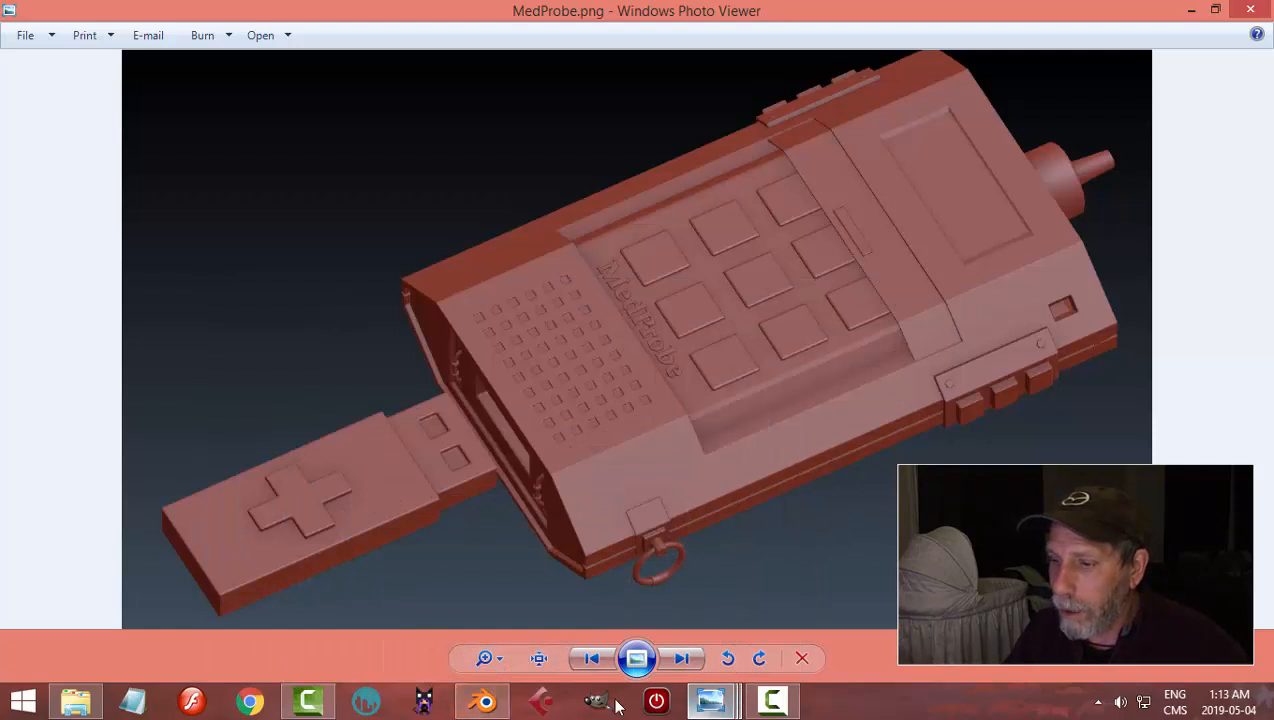
click(487, 703)
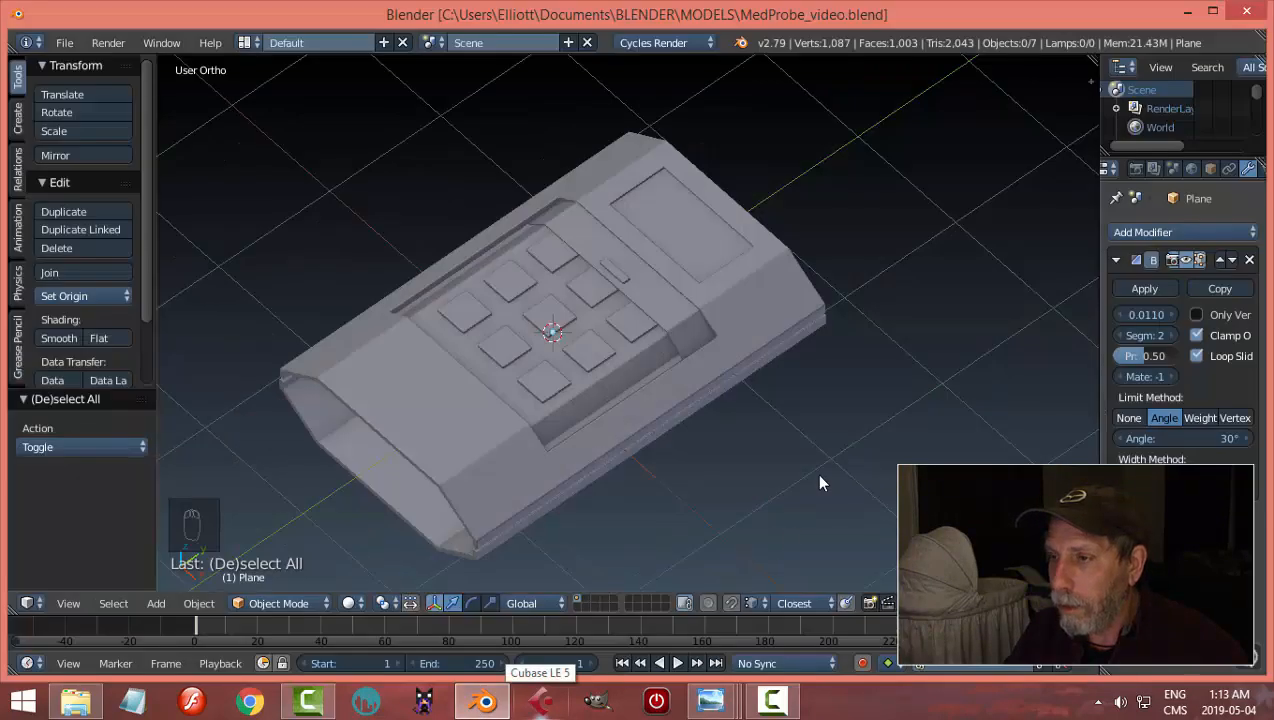
middle_drag(817, 474, 733, 385)
right_click(736, 349)
key(Tab)
click(927, 350)
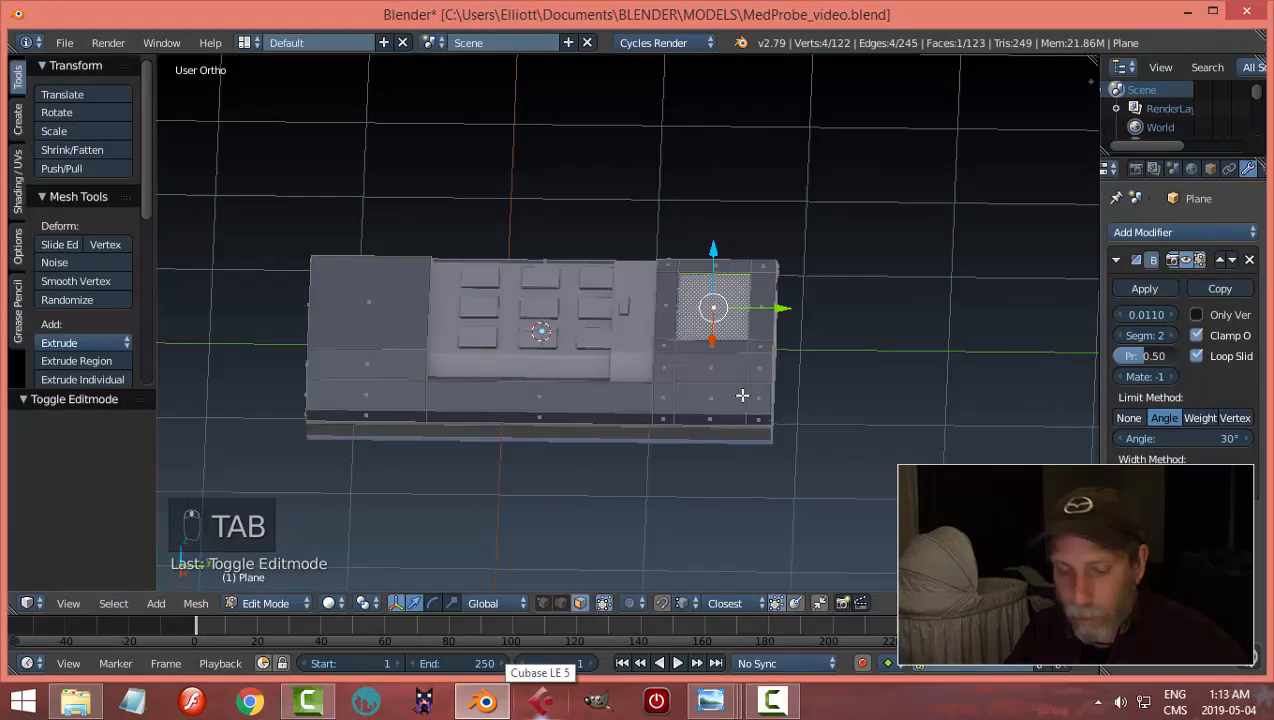
key(a)
key(a)
key(ctrl+Tab)
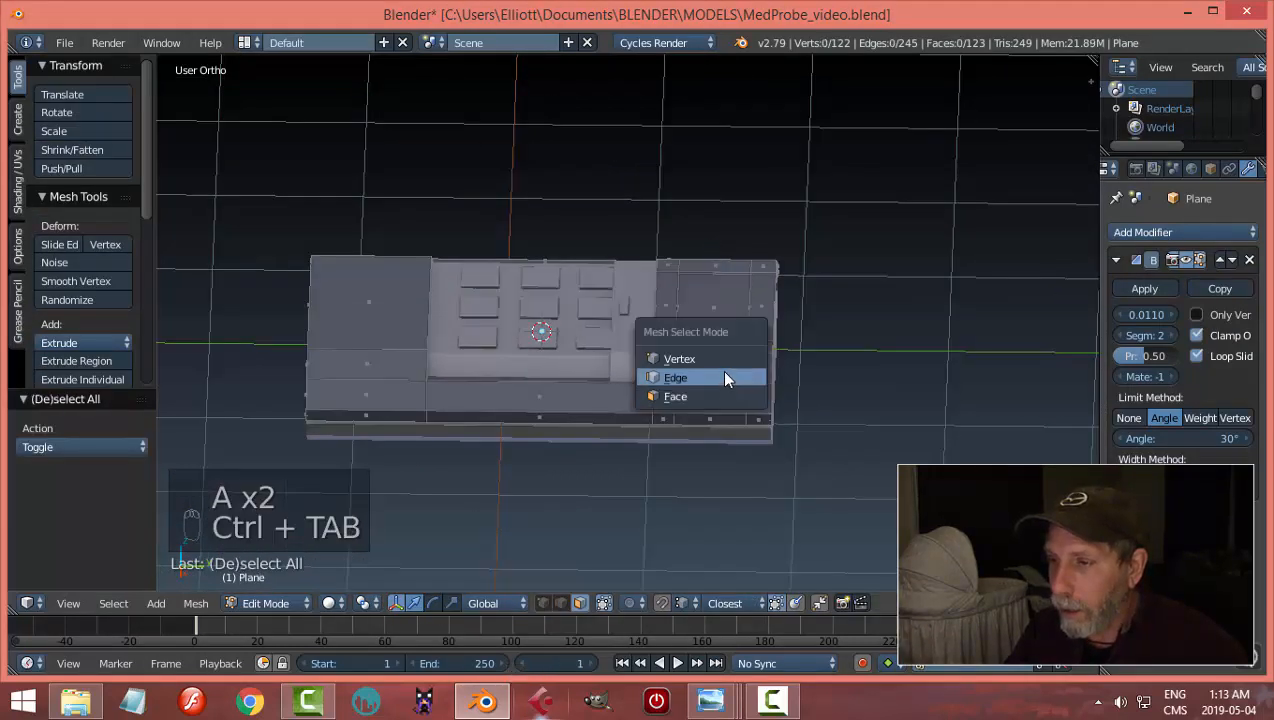
click(725, 358)
key(KP_3)
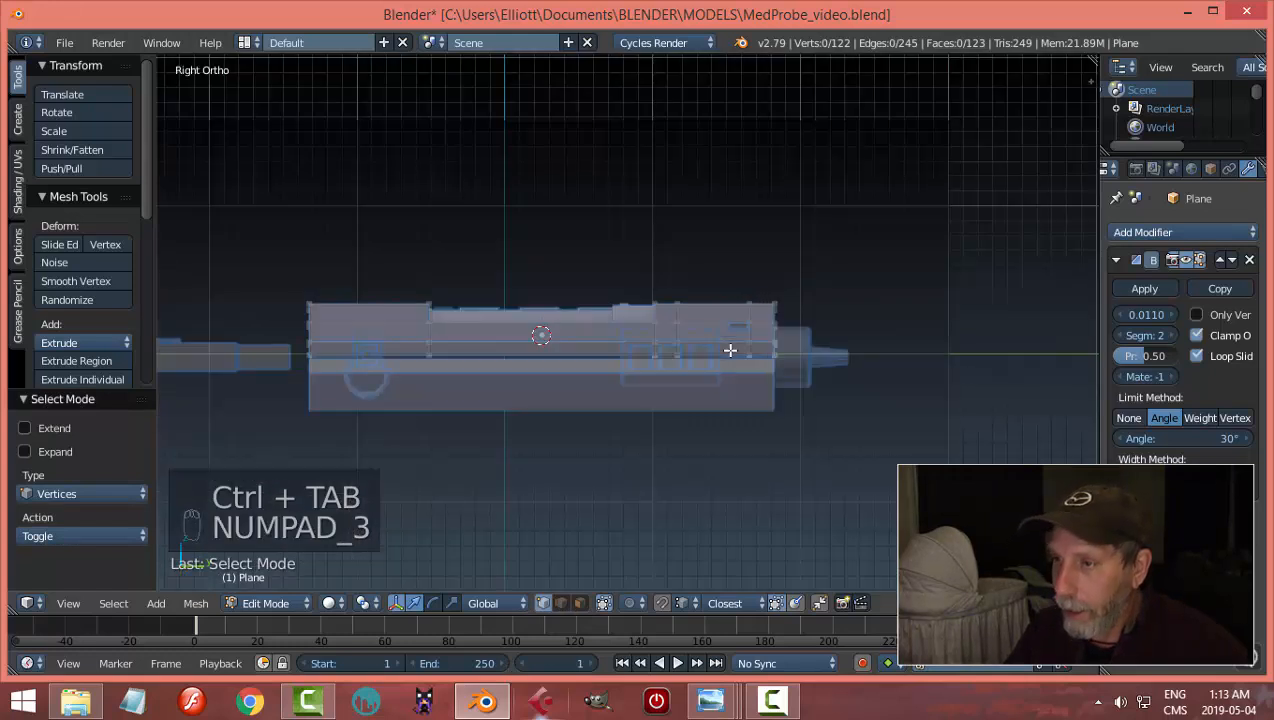
key(z)
click(855, 349)
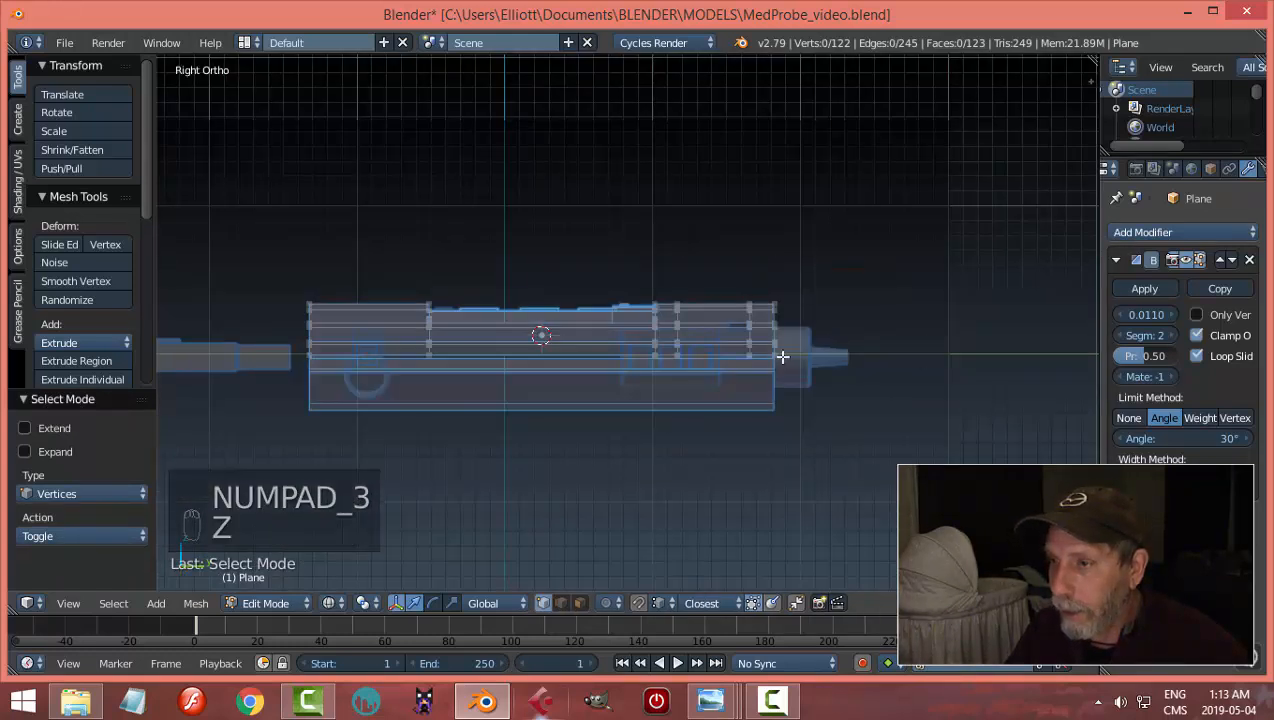
Step: Try to narrow the end recess by shifting the whole vertex loop at its strip-side edge 0.062 along Y
scroll(781, 355, up, 3)
key(b)
drag(697, 264, 736, 417)
middle_drag(827, 424, 731, 456)
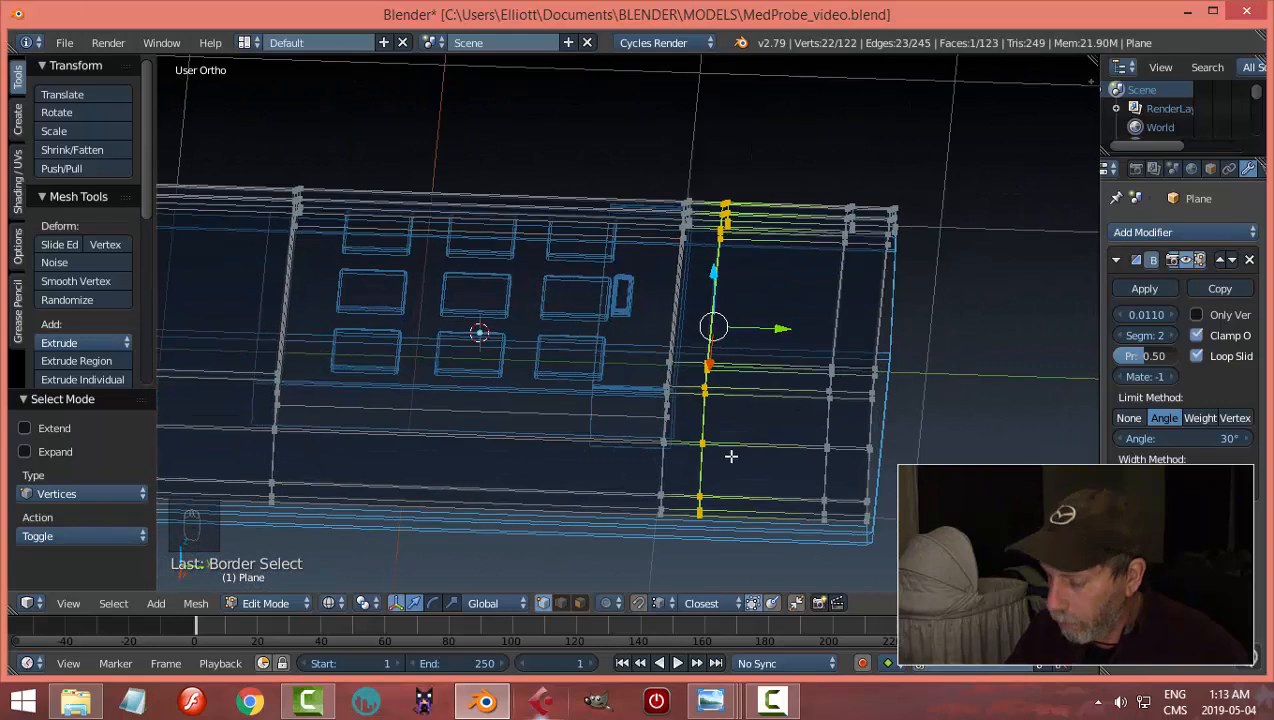
key(KP_3)
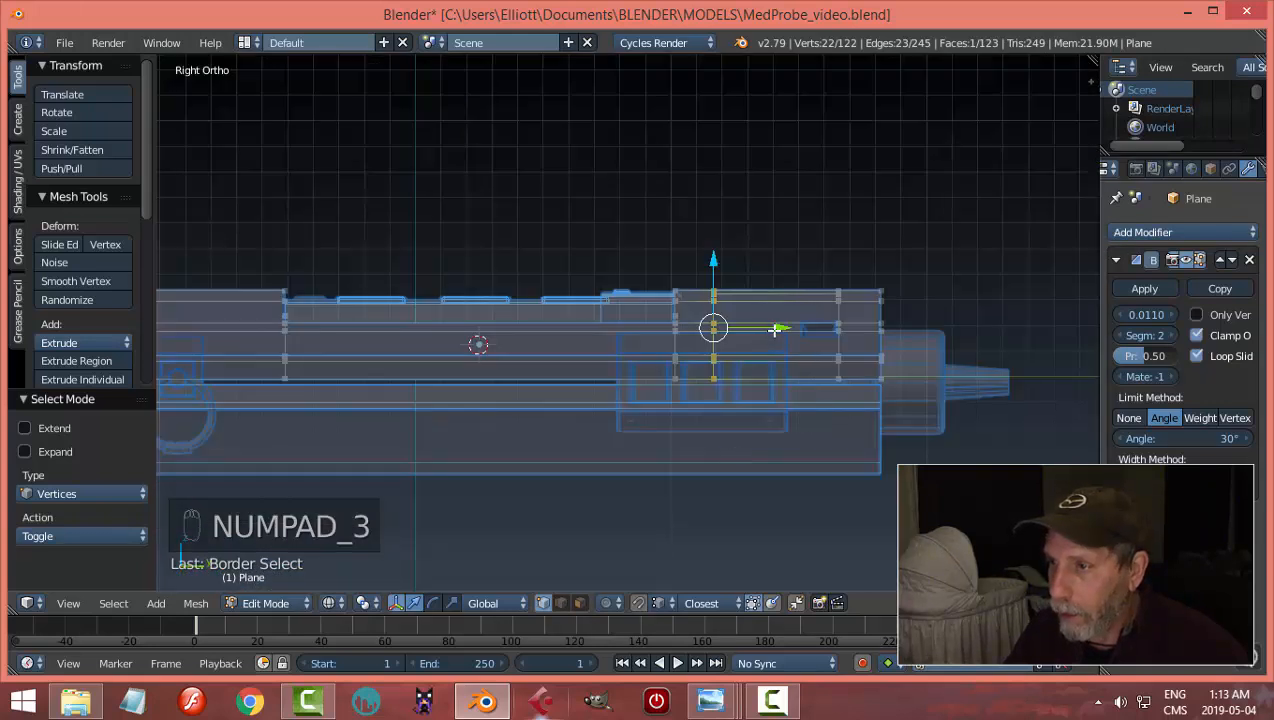
drag(775, 330, 795, 330)
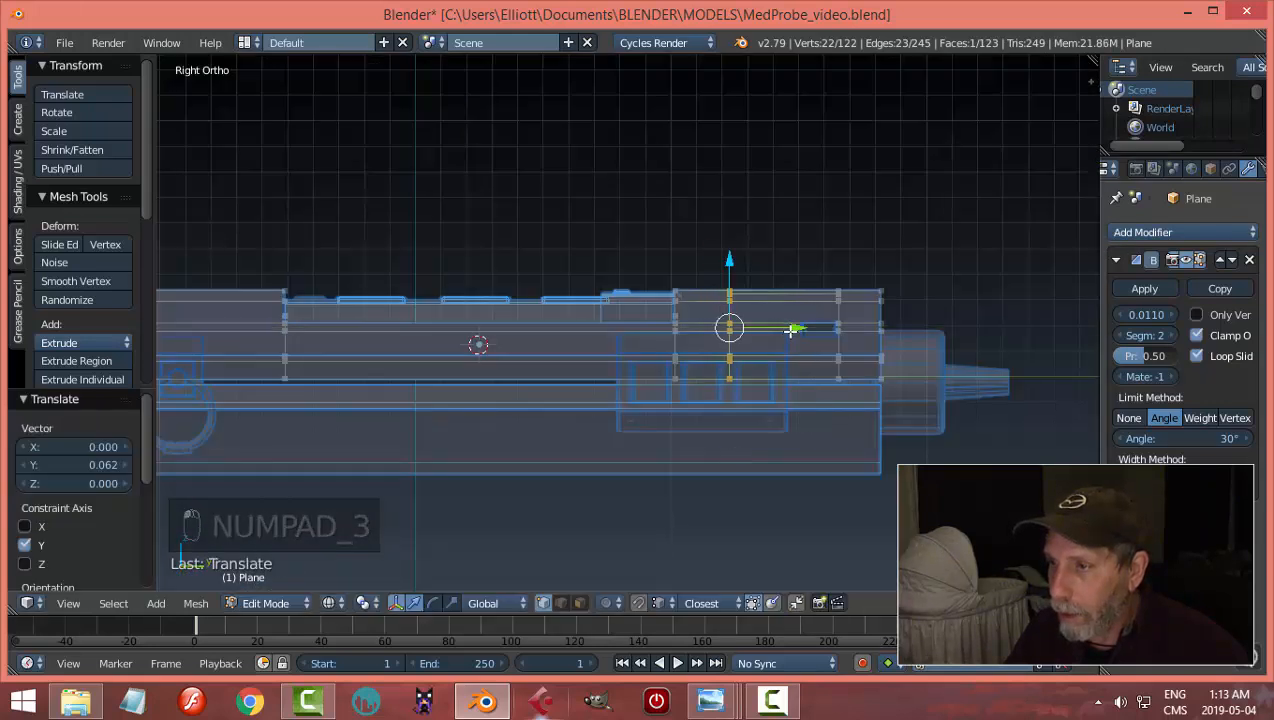
Step: Restore solid shading, leave mesh editing and deselect the case to inspect the recess's spacing from the thickened strip
key(z)
click(815, 462)
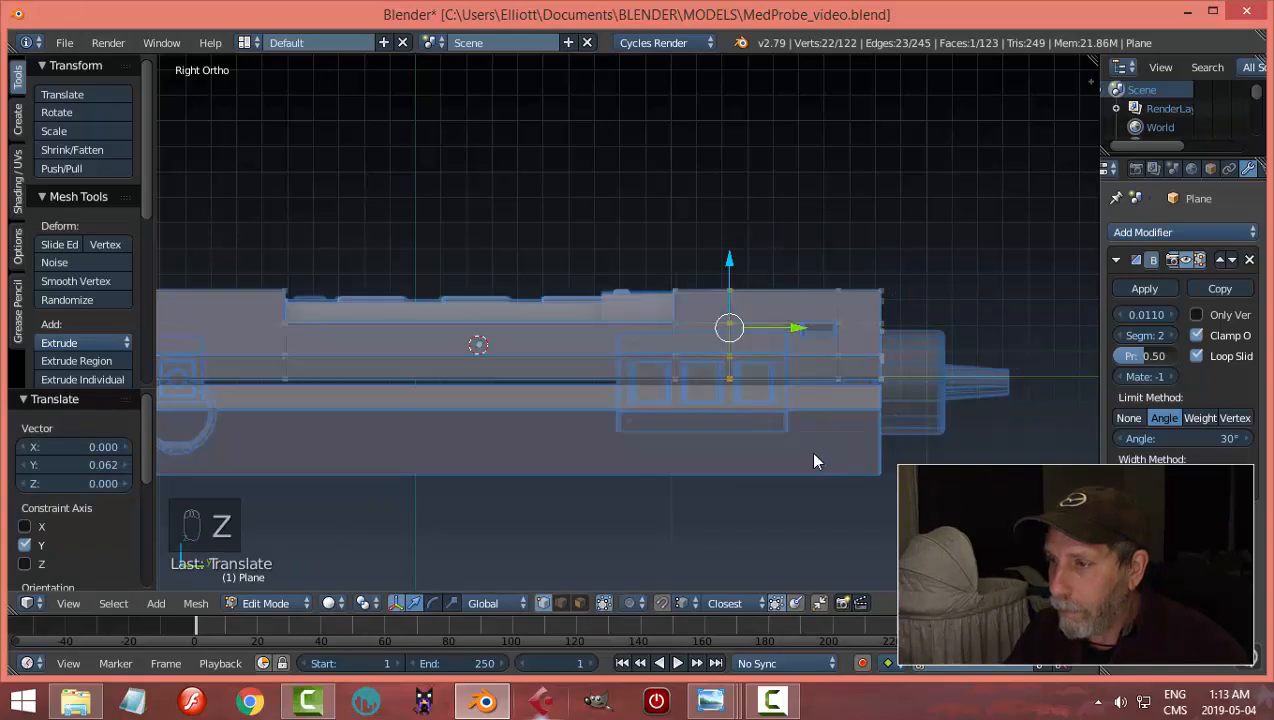
key(Tab)
click(685, 448)
middle_drag(790, 410, 900, 506)
middle_drag(601, 253, 611, 252)
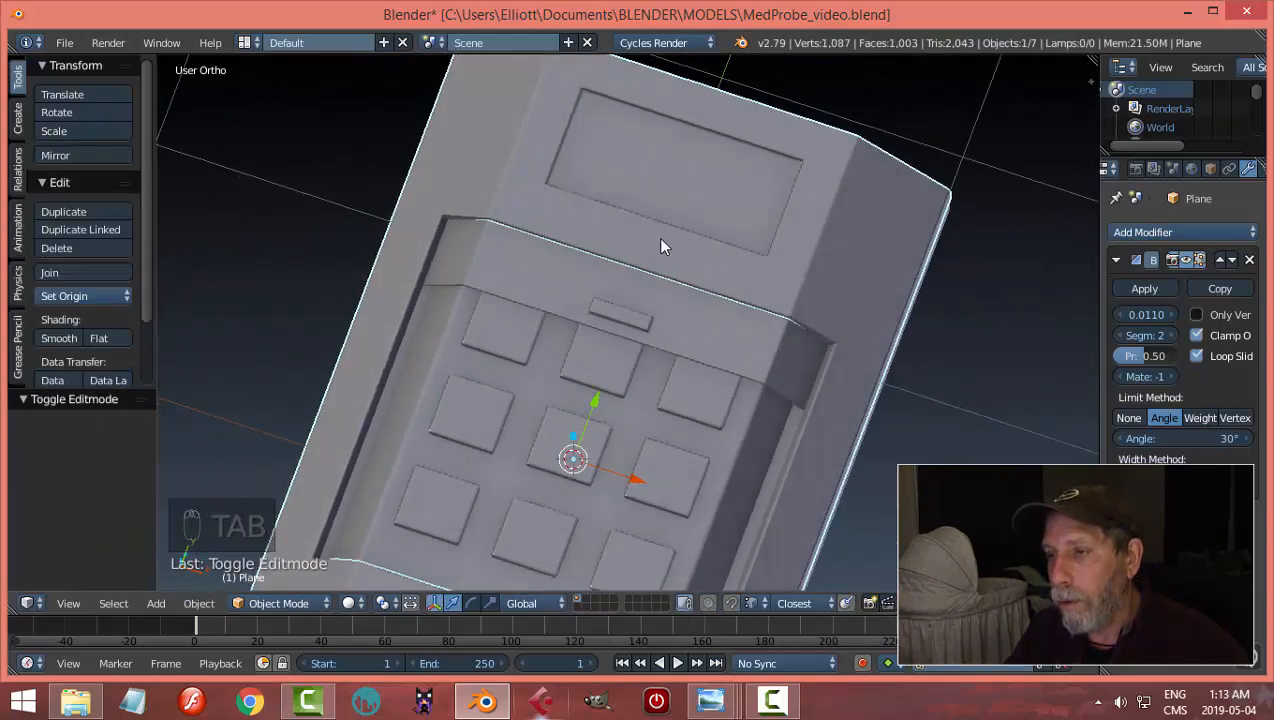
key(a)
middle_drag(874, 376, 716, 363)
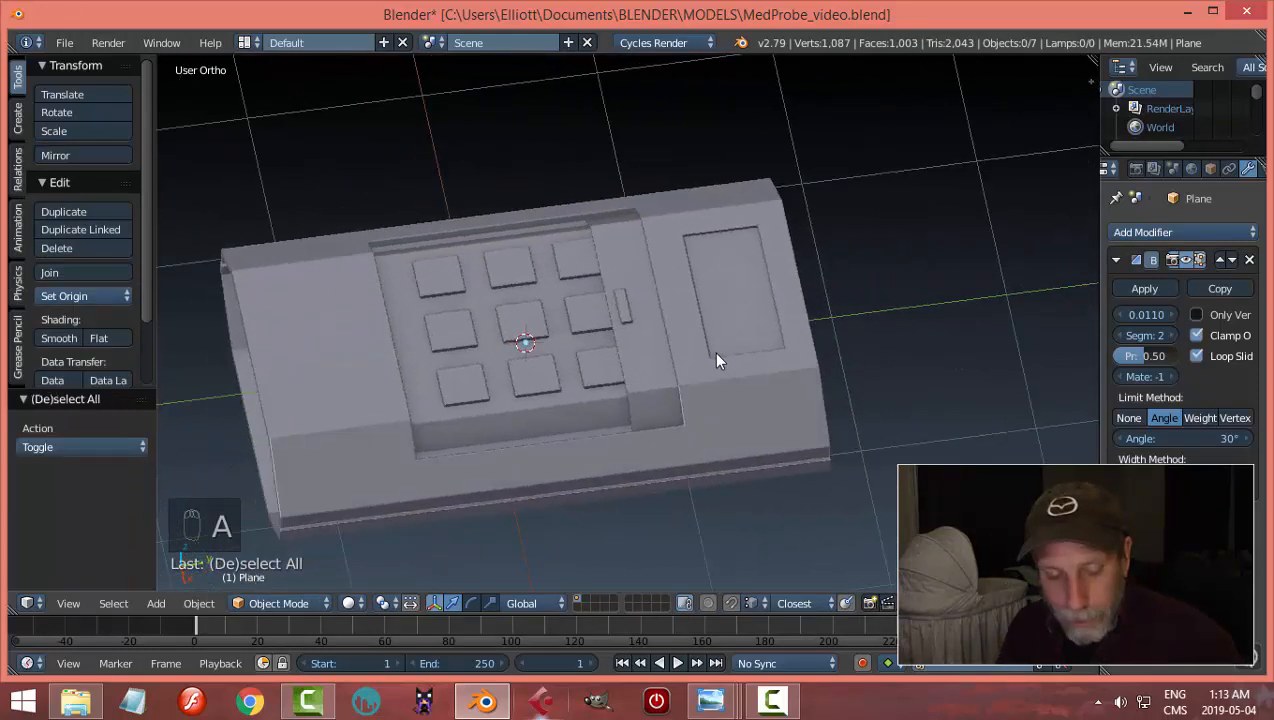
Step: Undo the shift of the recess's strip-side edge loop, deselect the case and save over MedProbe_video.blend
key(ctrl+z)
key(ctrl+z)
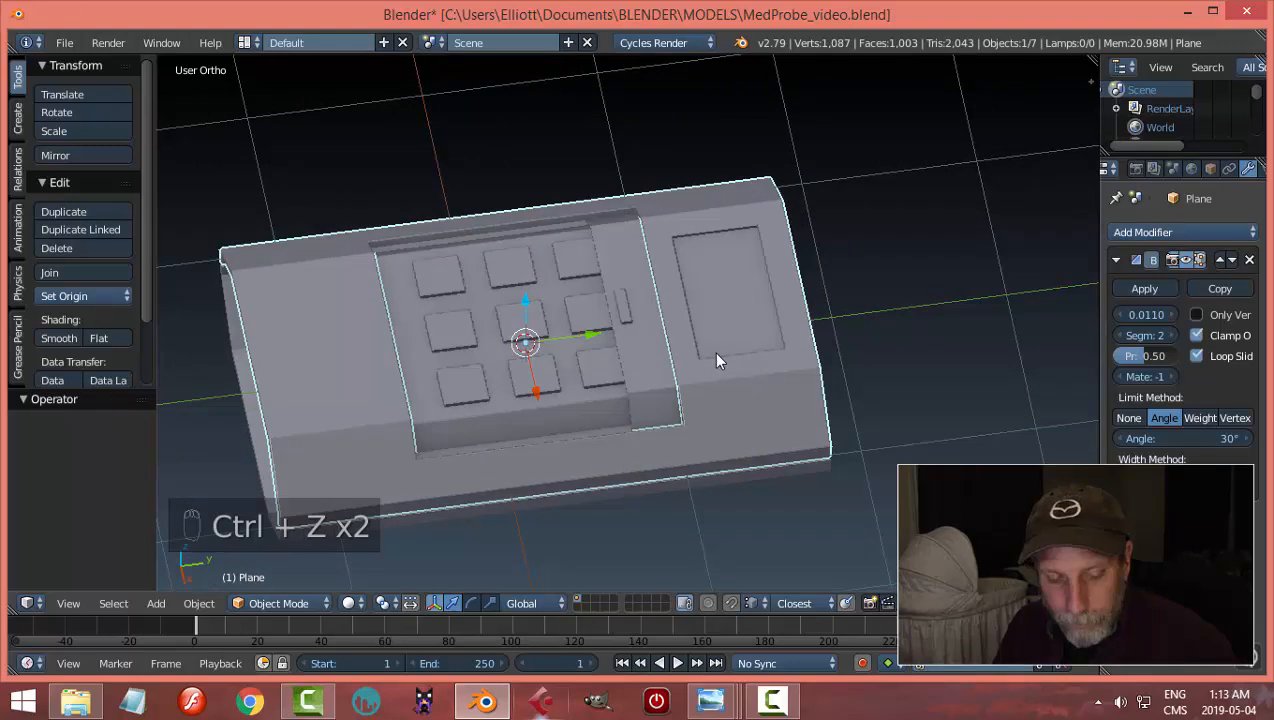
key(a)
key(ctrl+s)
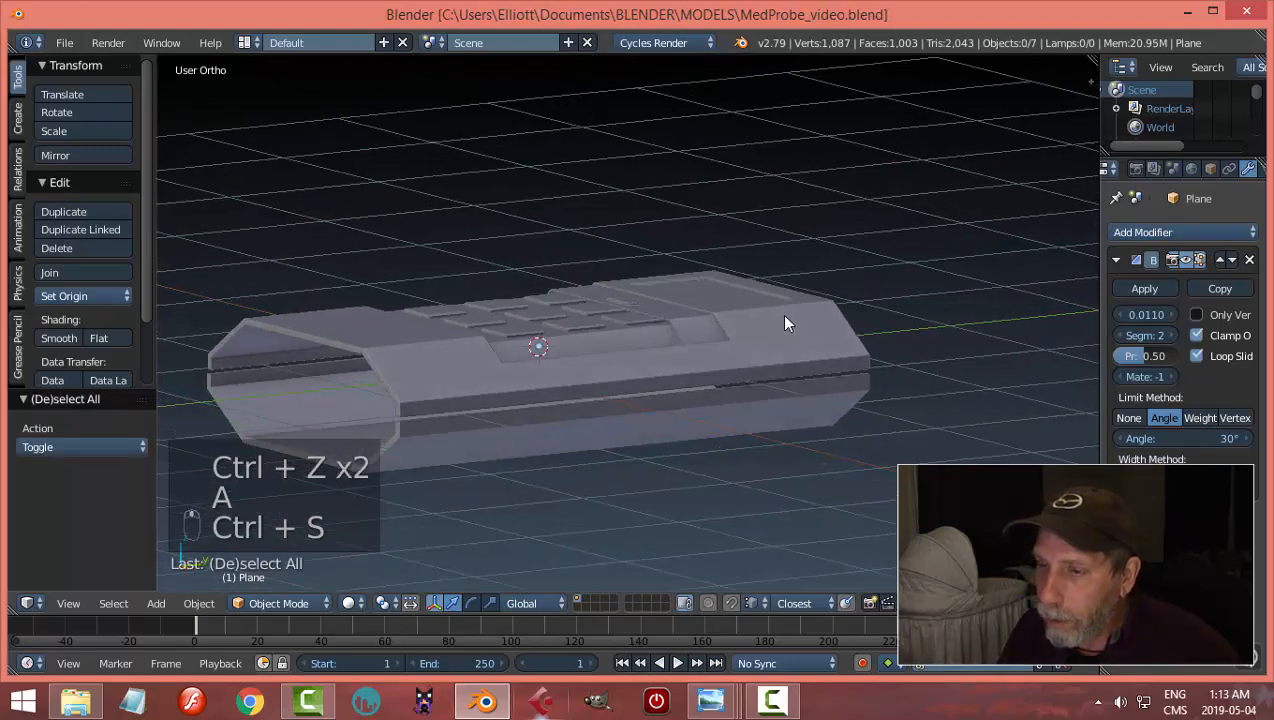